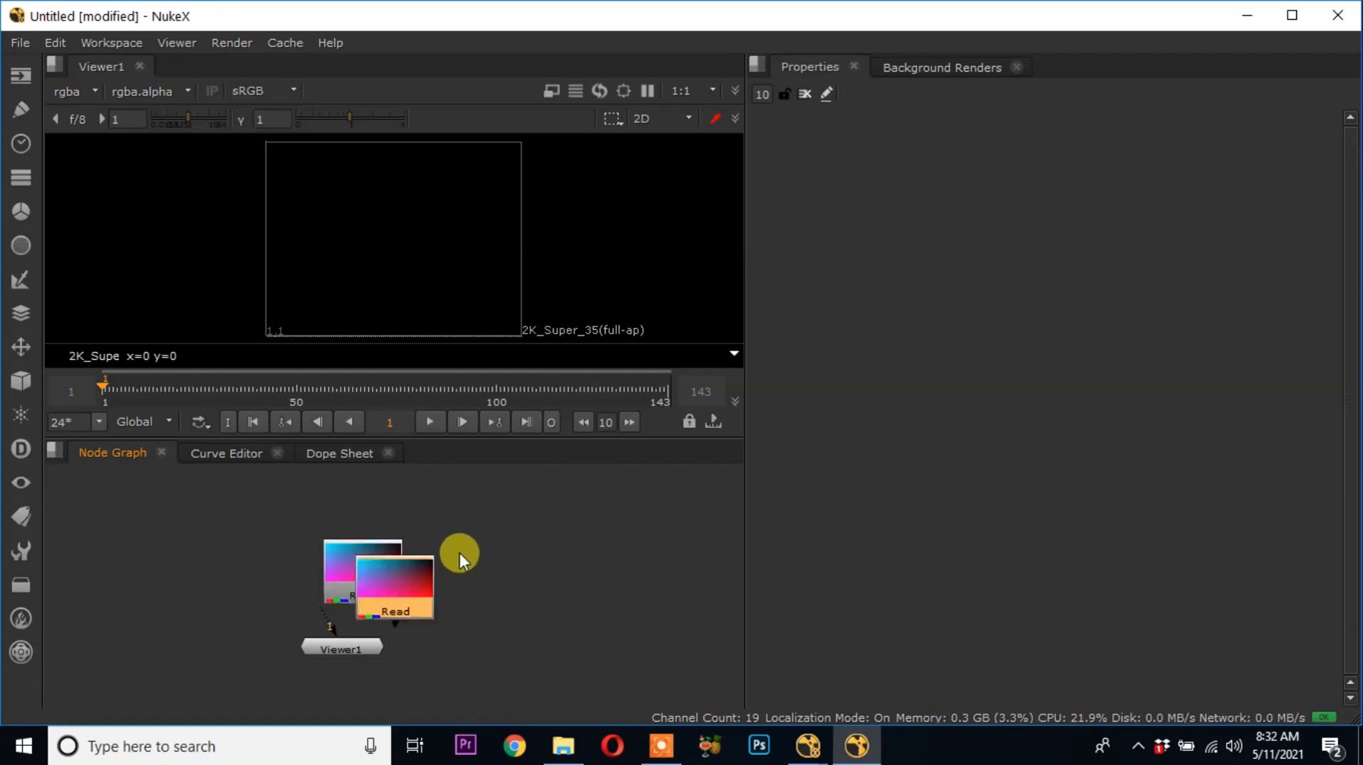
Spread out the two footage nodes and the viewer node, and show the 36609.mp4 clip through viewer input 1
{"action": "left_click_drag", "start_coordinate": [382, 589], "coordinate": [428, 541]}
{"action": "left_click_drag", "start_coordinate": [353, 649], "coordinate": [334, 671]}
{"action": "left_click_drag", "start_coordinate": [267, 567], "coordinate": [275, 534]}
{"action": "key", "text": "1"}
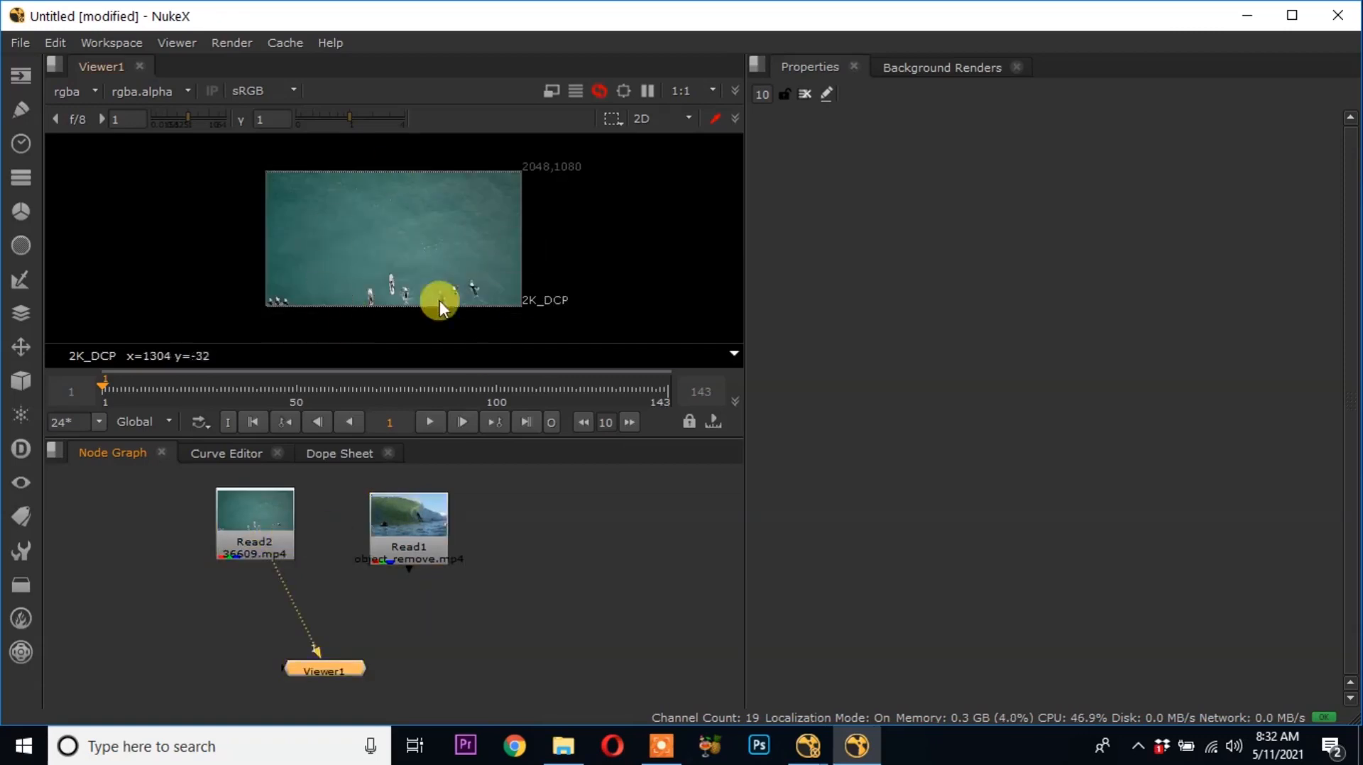
Connect the object_remove.mp4 clip to viewer input 2 and compare it with the 36609.mp4 clip by alternating between both inputs
{"action": "left_click", "coordinate": [395, 513]}
{"action": "key", "text": "2"}
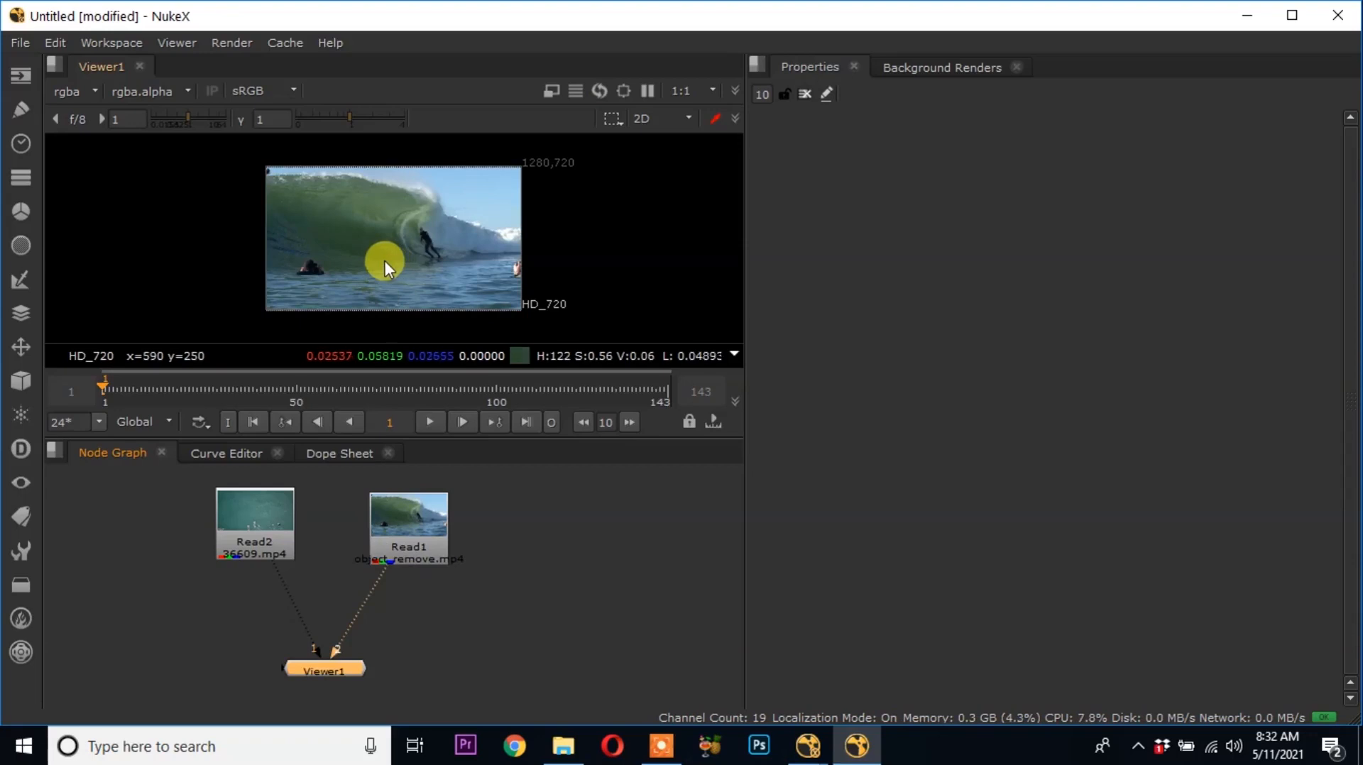
{"action": "key", "text": "1"}
{"action": "key", "text": "2"}
{"action": "key", "text": "1"}
{"action": "key", "text": "2"}
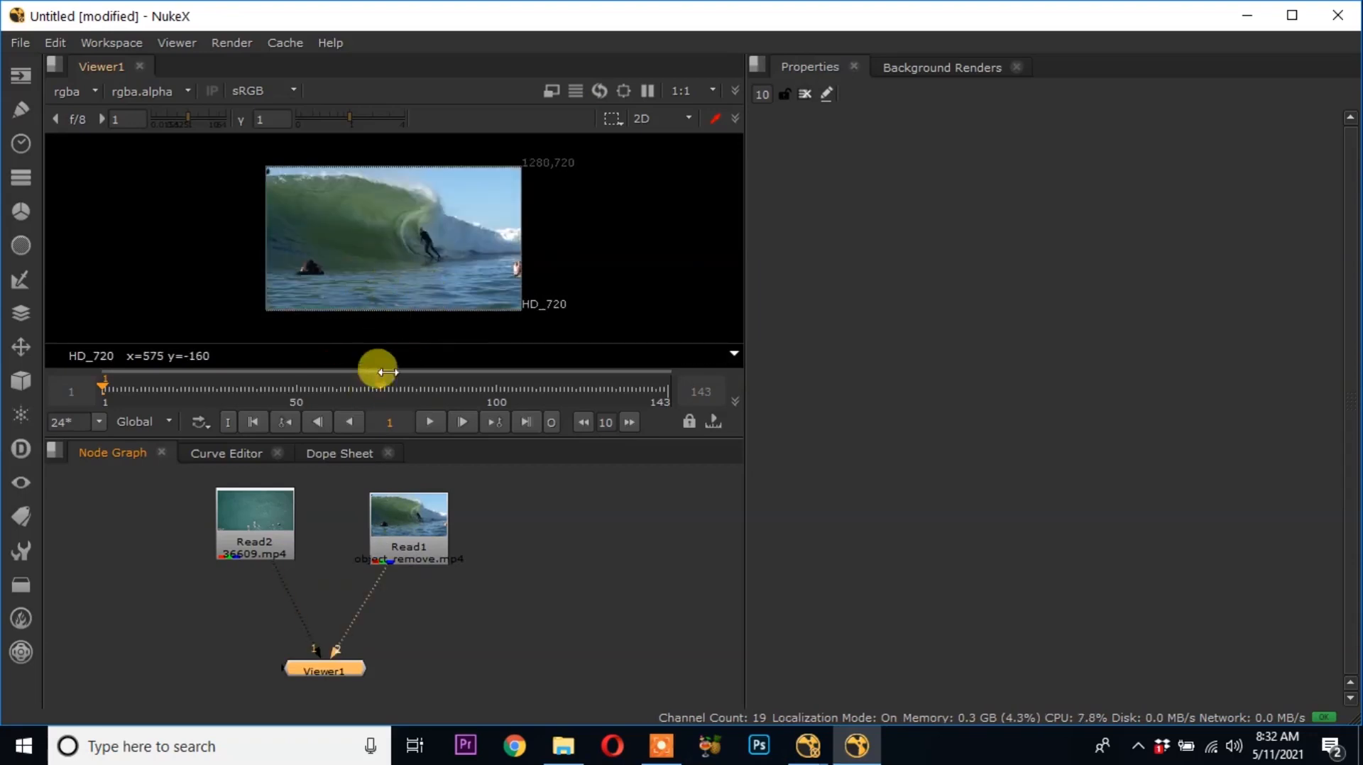
{"action": "scroll", "coordinate": [425, 253], "scroll_direction": "up", "scroll_amount": 2}
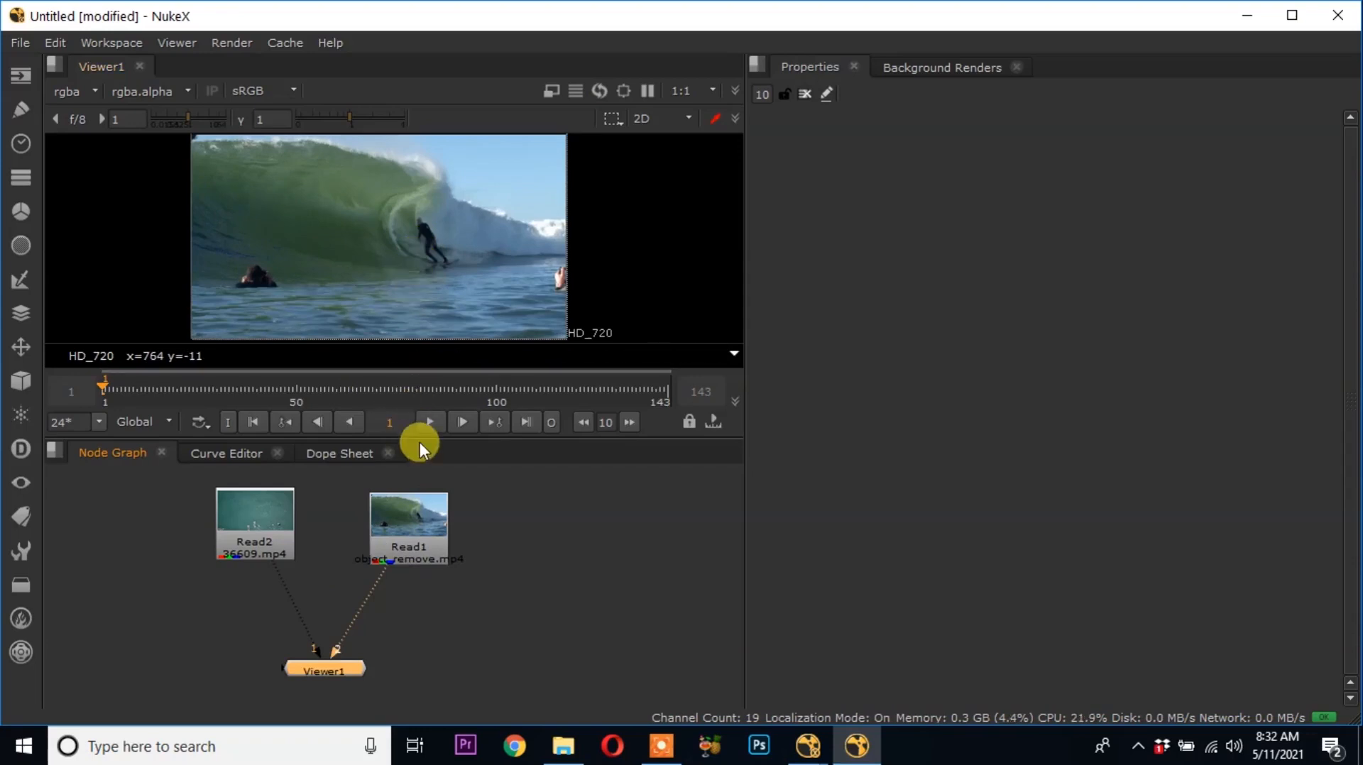
Switch the interface to the LargeViewer workspace
{"action": "left_click_drag", "start_coordinate": [407, 440], "coordinate": [399, 507]}
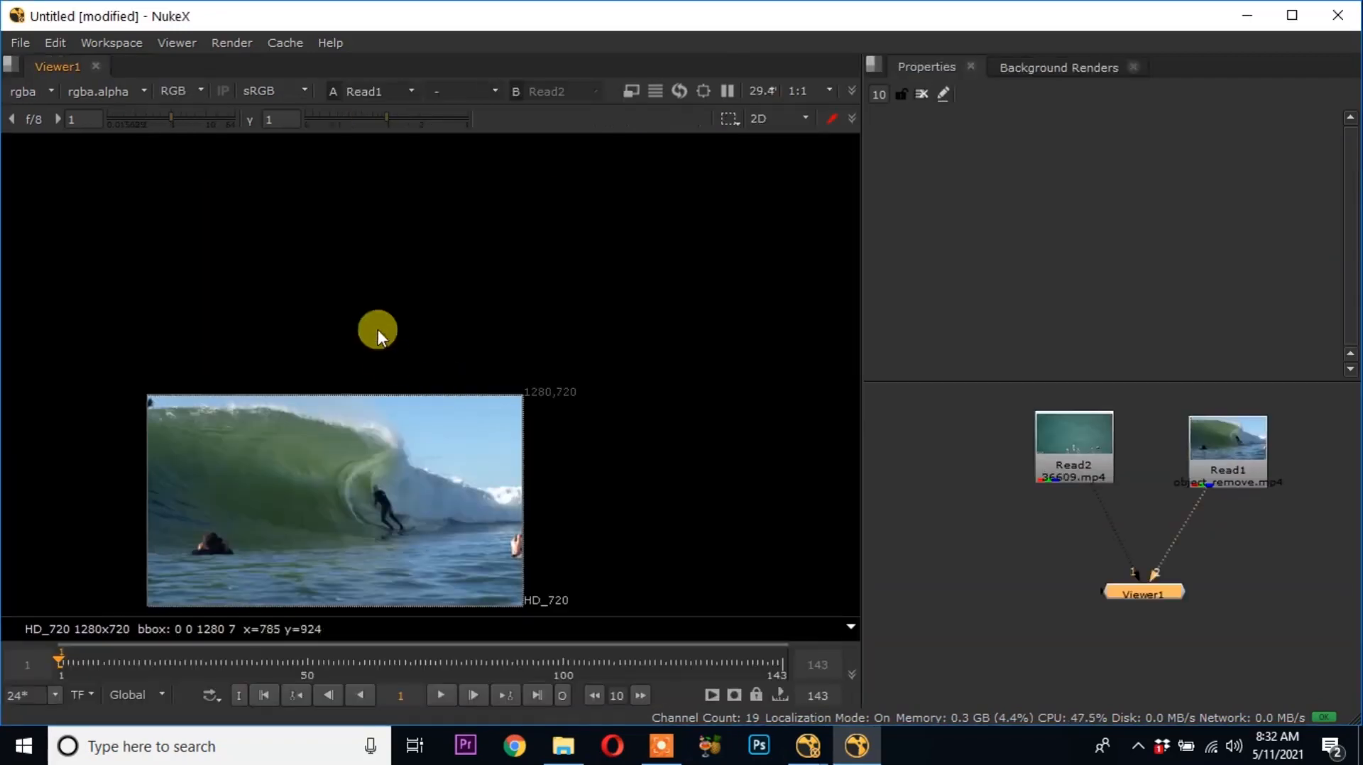
{"action": "left_click", "coordinate": [96, 44]}
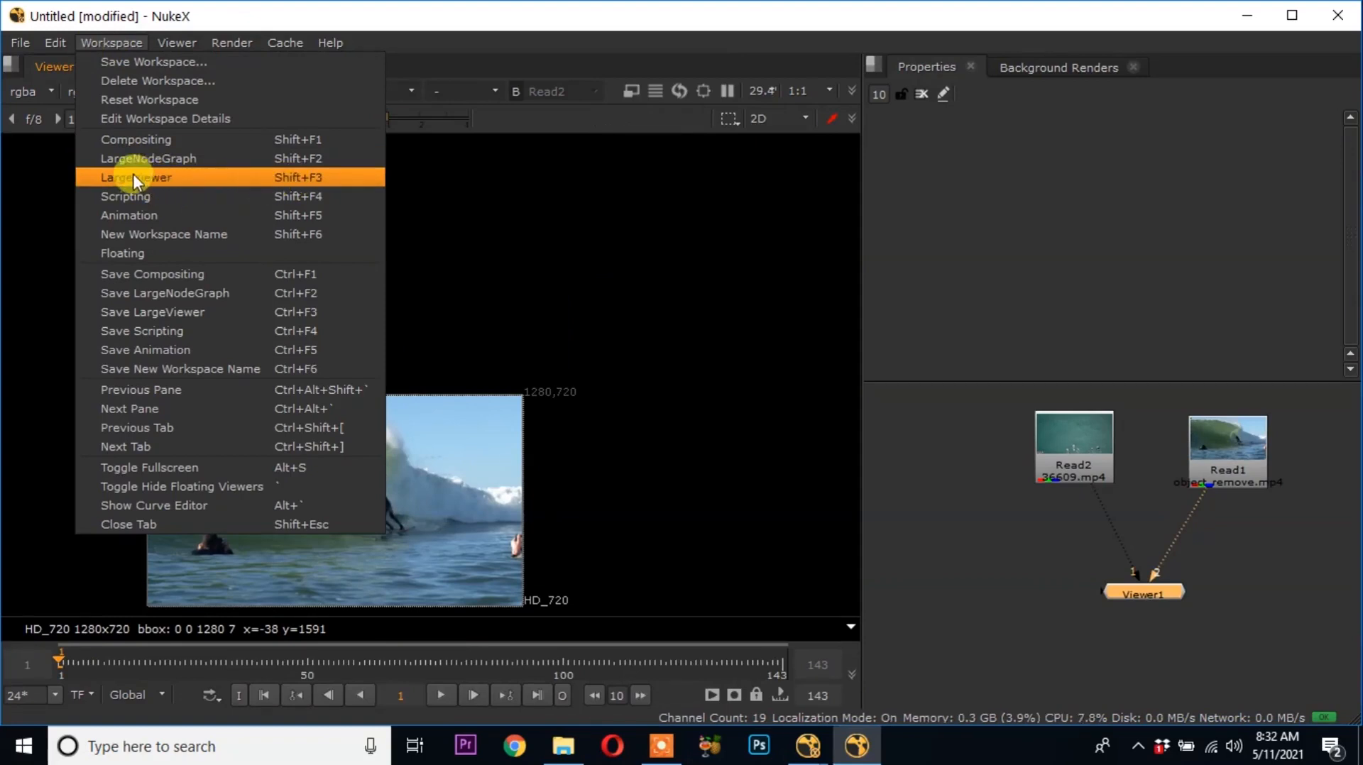
{"action": "left_click", "coordinate": [999, 592]}
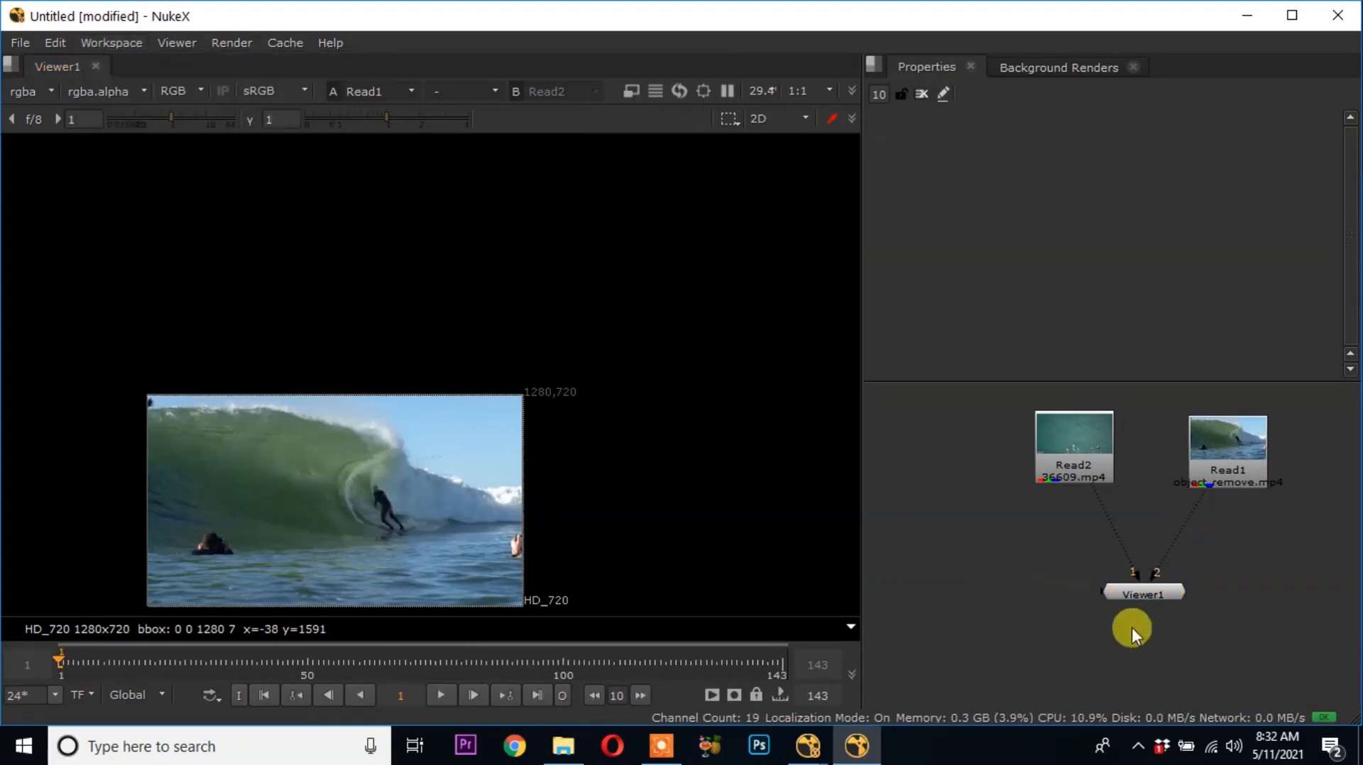
Play part of the object_remove.mp4 surfing clip in the viewer to examine the footage
{"action": "scroll", "coordinate": [571, 450], "scroll_direction": "up", "scroll_amount": 5}
{"action": "middle_click_drag", "start_coordinate": [536, 382], "coordinate": [551, 377]}
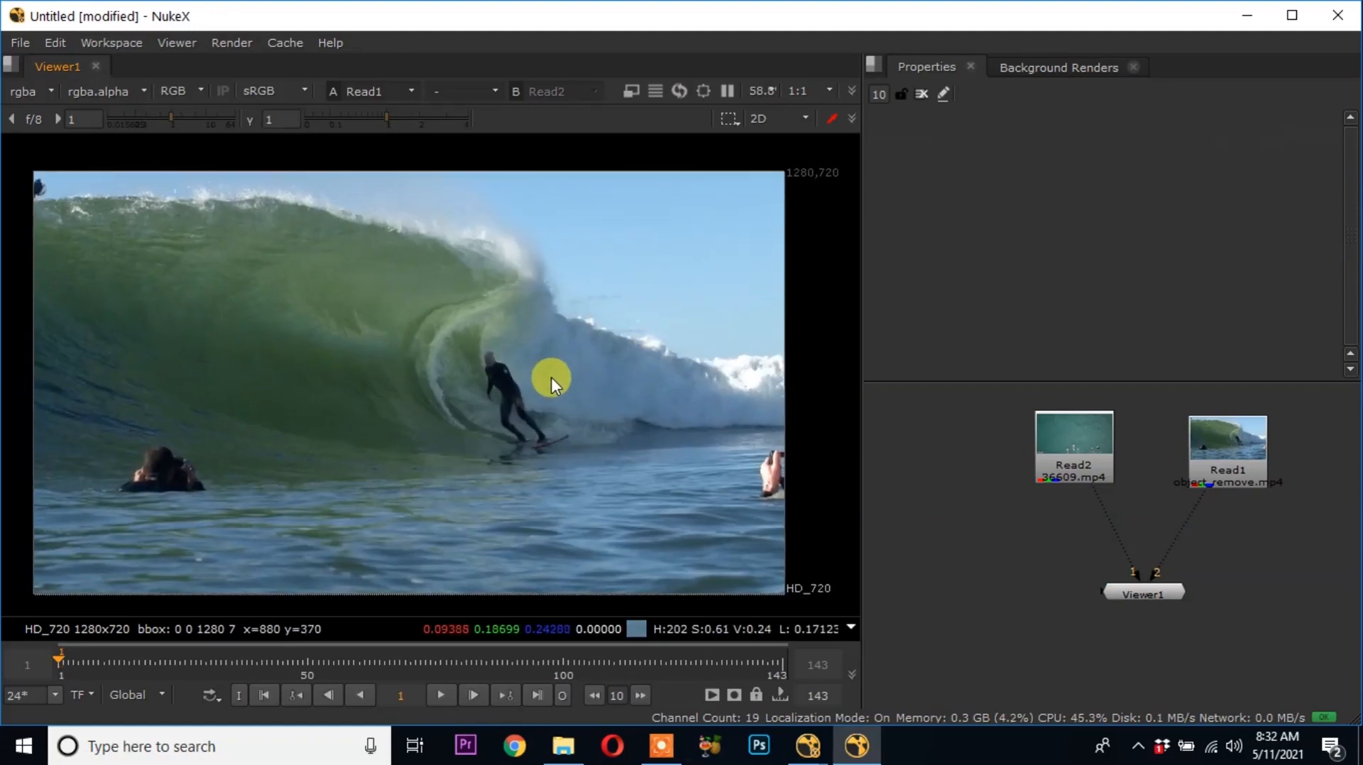
{"action": "left_click", "coordinate": [437, 696]}
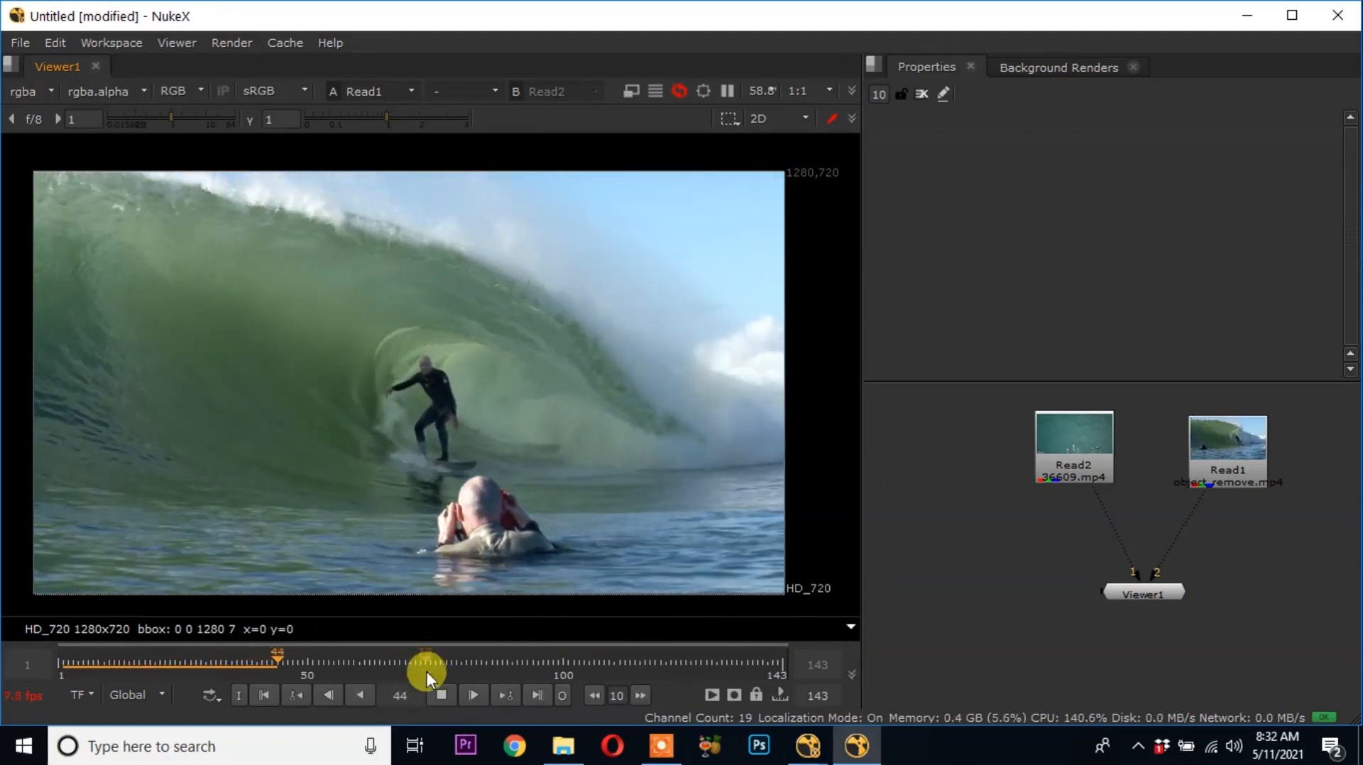
{"action": "left_click", "coordinate": [442, 694]}
Show the 36609.mp4 clip in the viewer and play part of it to examine the footage
{"action": "left_click", "coordinate": [1100, 463]}
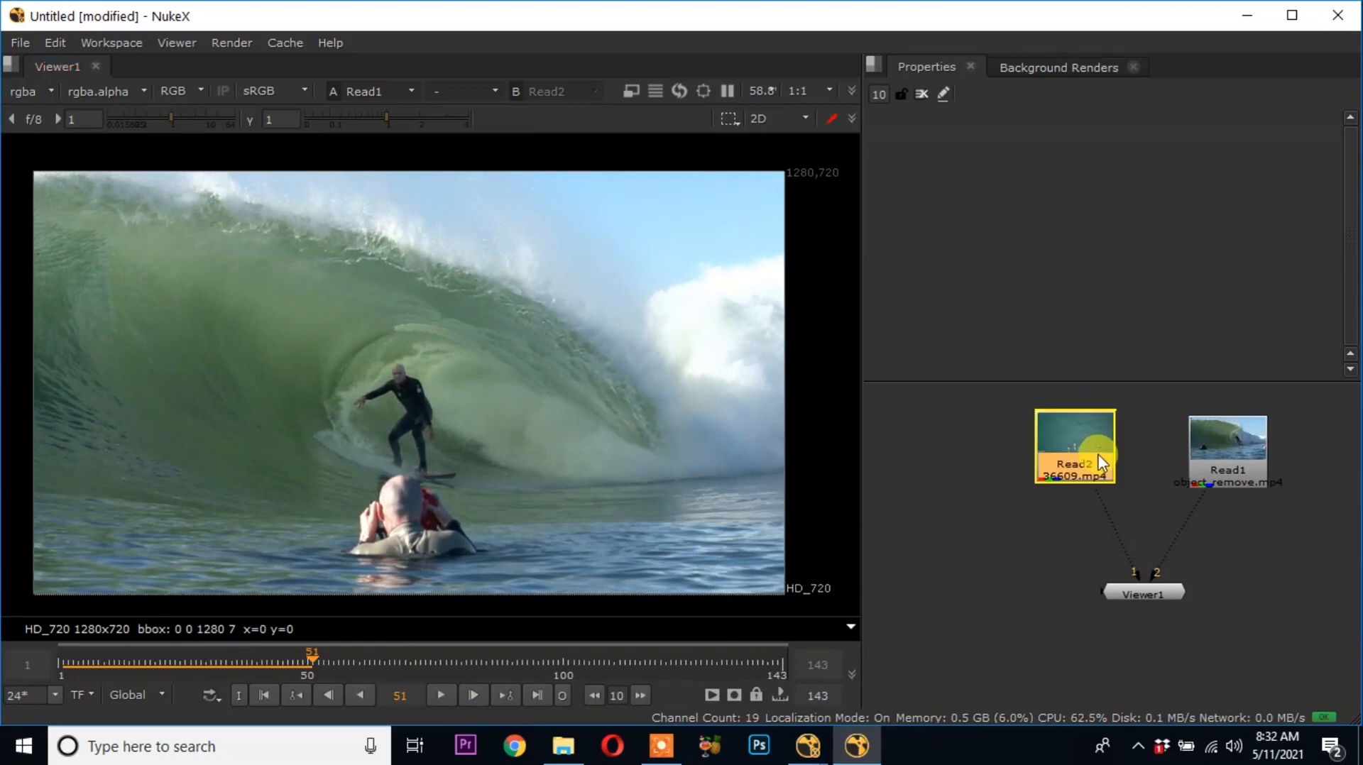
{"action": "key", "text": "1"}
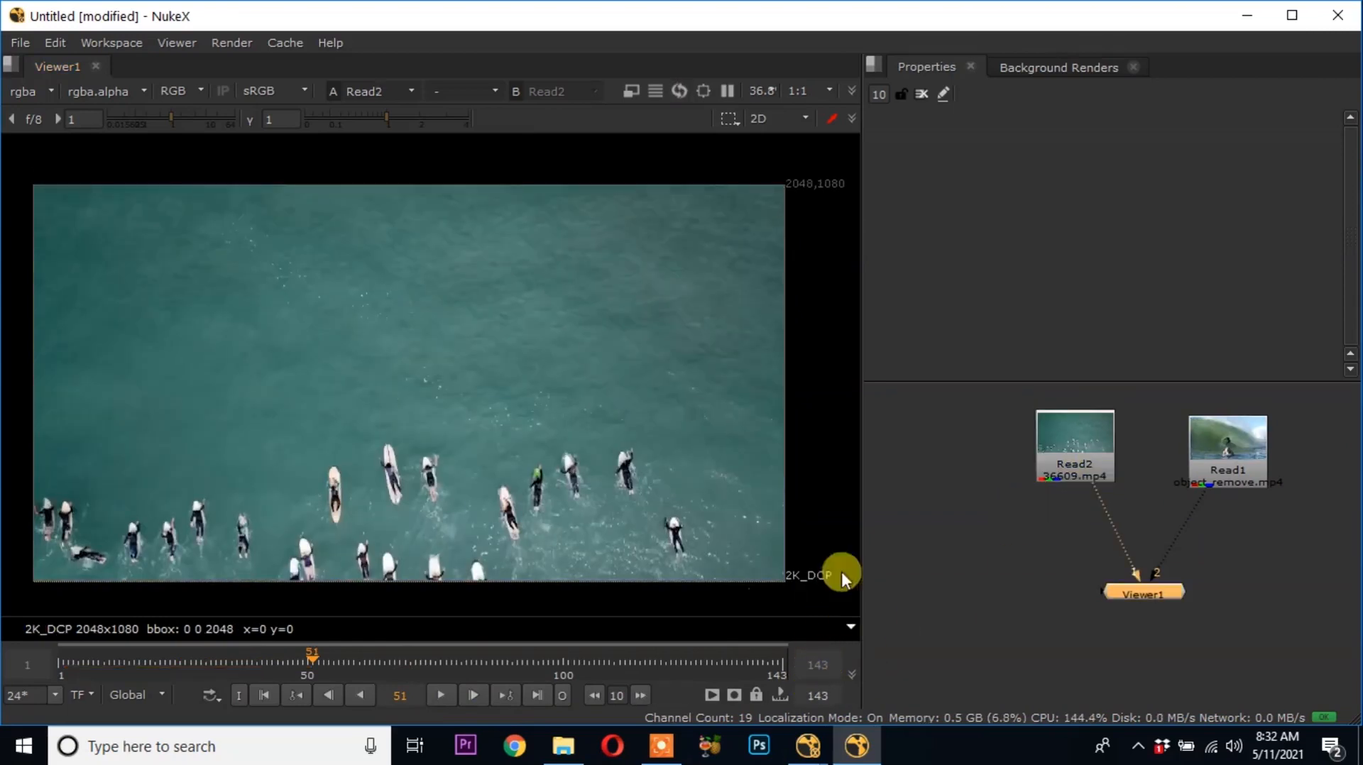
{"action": "left_click", "coordinate": [438, 698]}
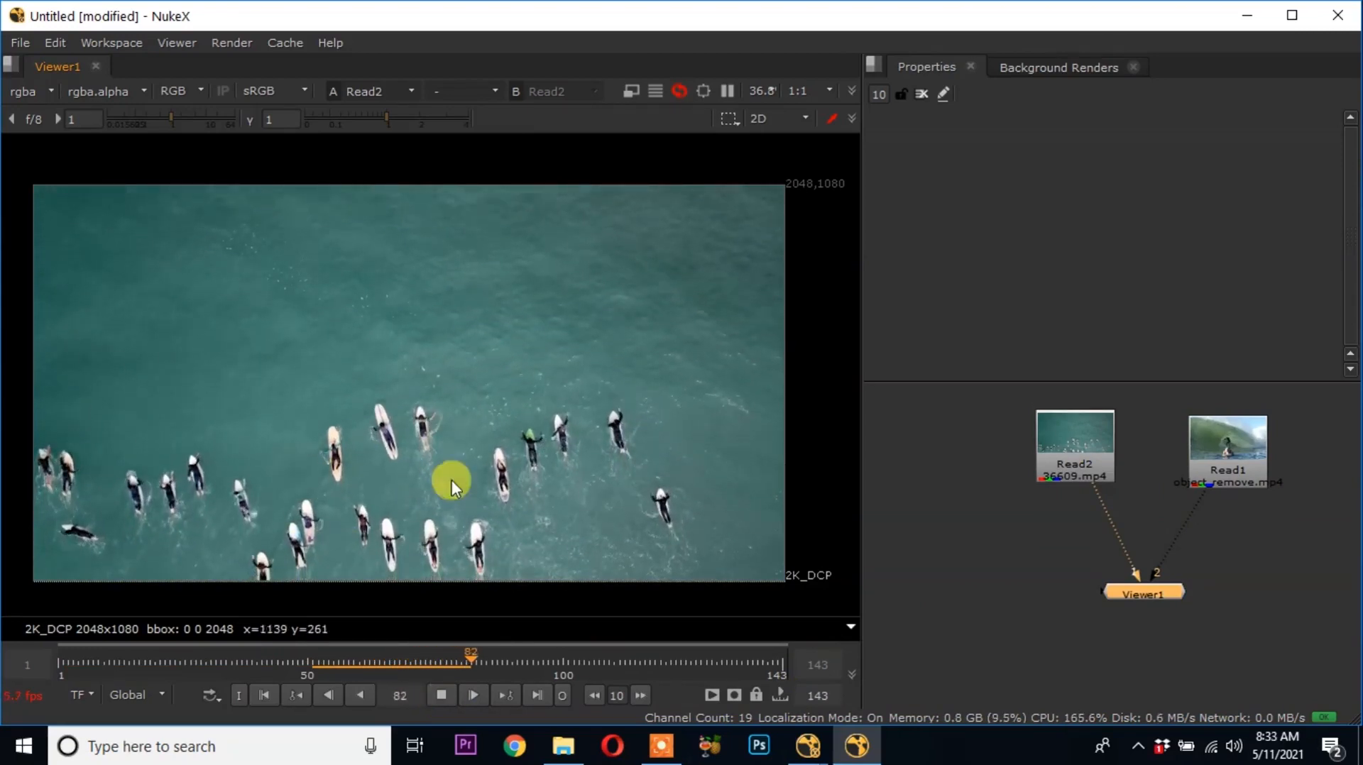
{"action": "left_click", "coordinate": [439, 697]}
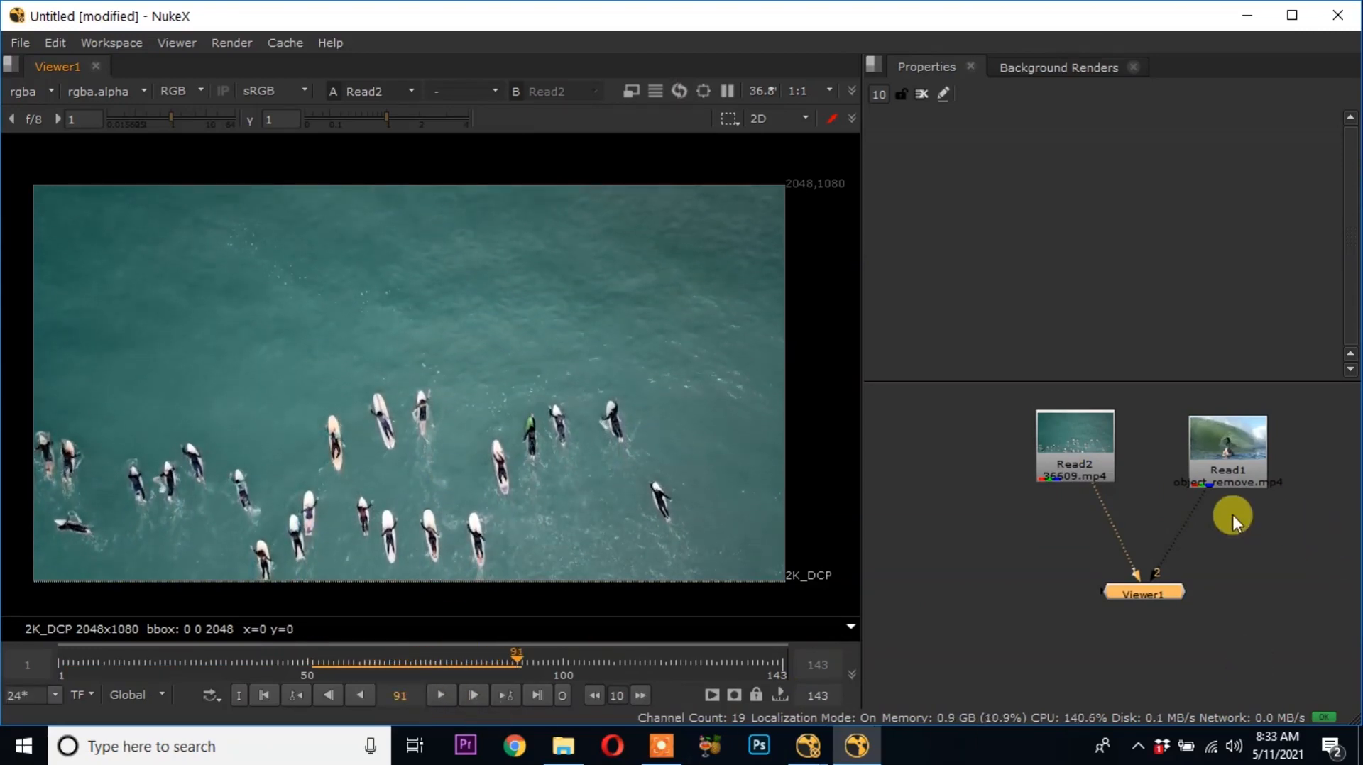
Connect the object_remove.mp4 clip to viewer input 1 and move the playhead to frame 60
{"action": "left_click", "coordinate": [1244, 458]}
{"action": "key", "text": "1"}
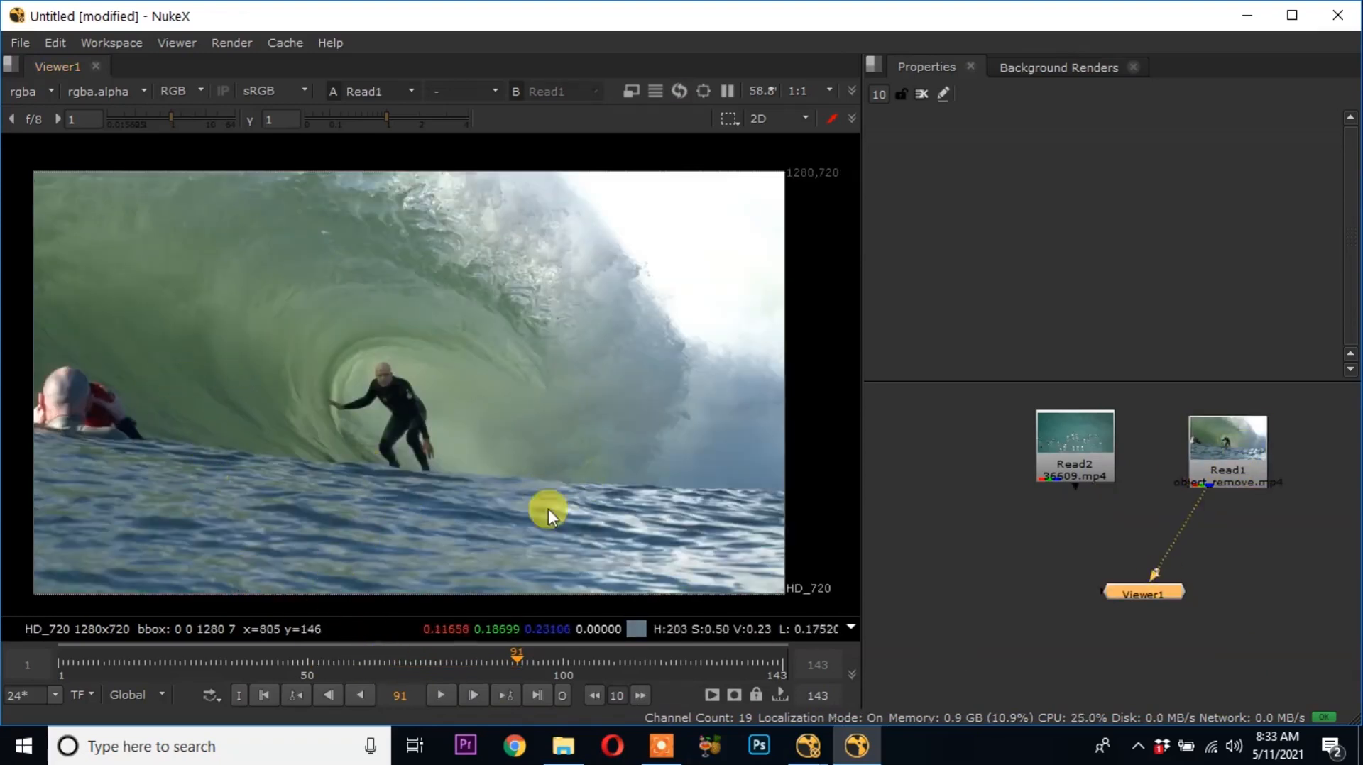
{"action": "left_click_drag", "start_coordinate": [250, 659], "coordinate": [359, 660]}
{"action": "left_click", "coordinate": [1187, 593]}
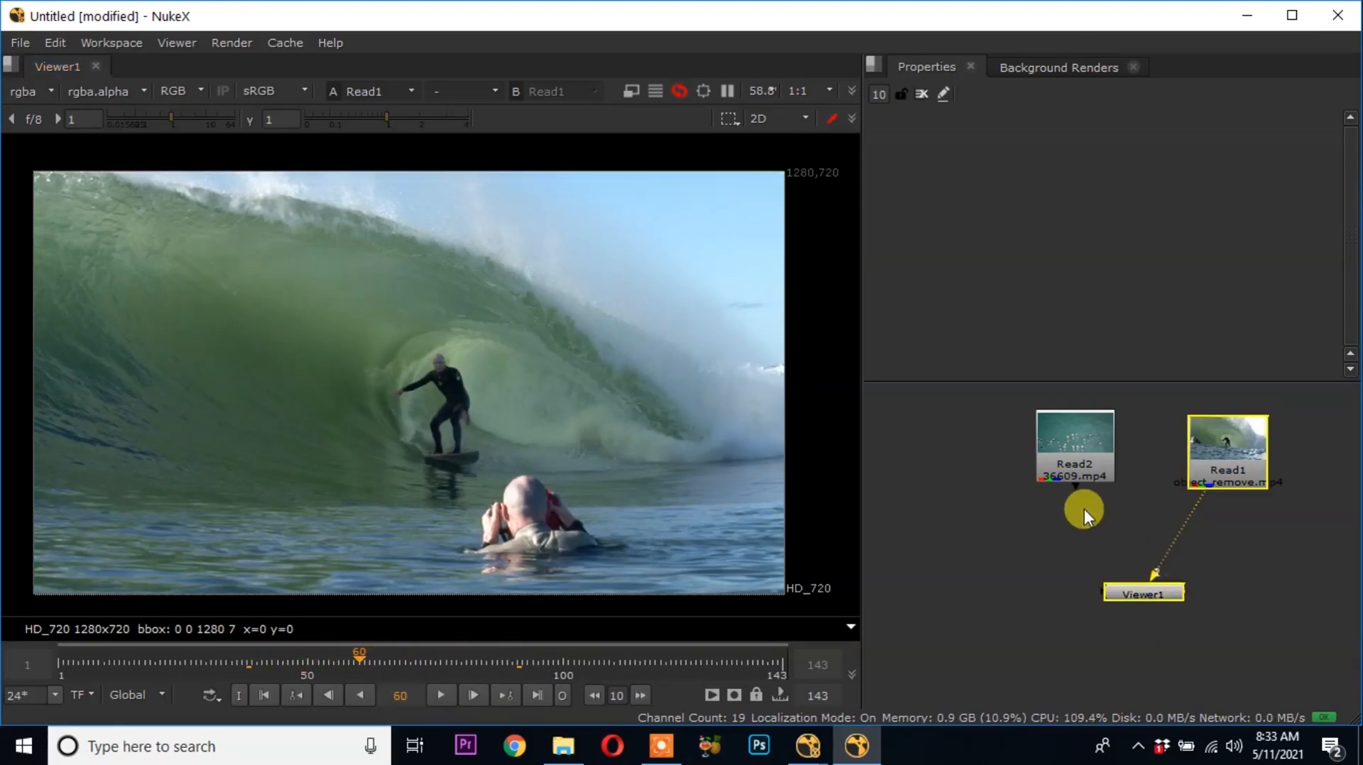
Delete the 36609.mp4 read node and align the remaining read node directly above the viewer node
{"action": "left_click", "coordinate": [1085, 462]}
{"action": "key", "text": "Delete"}
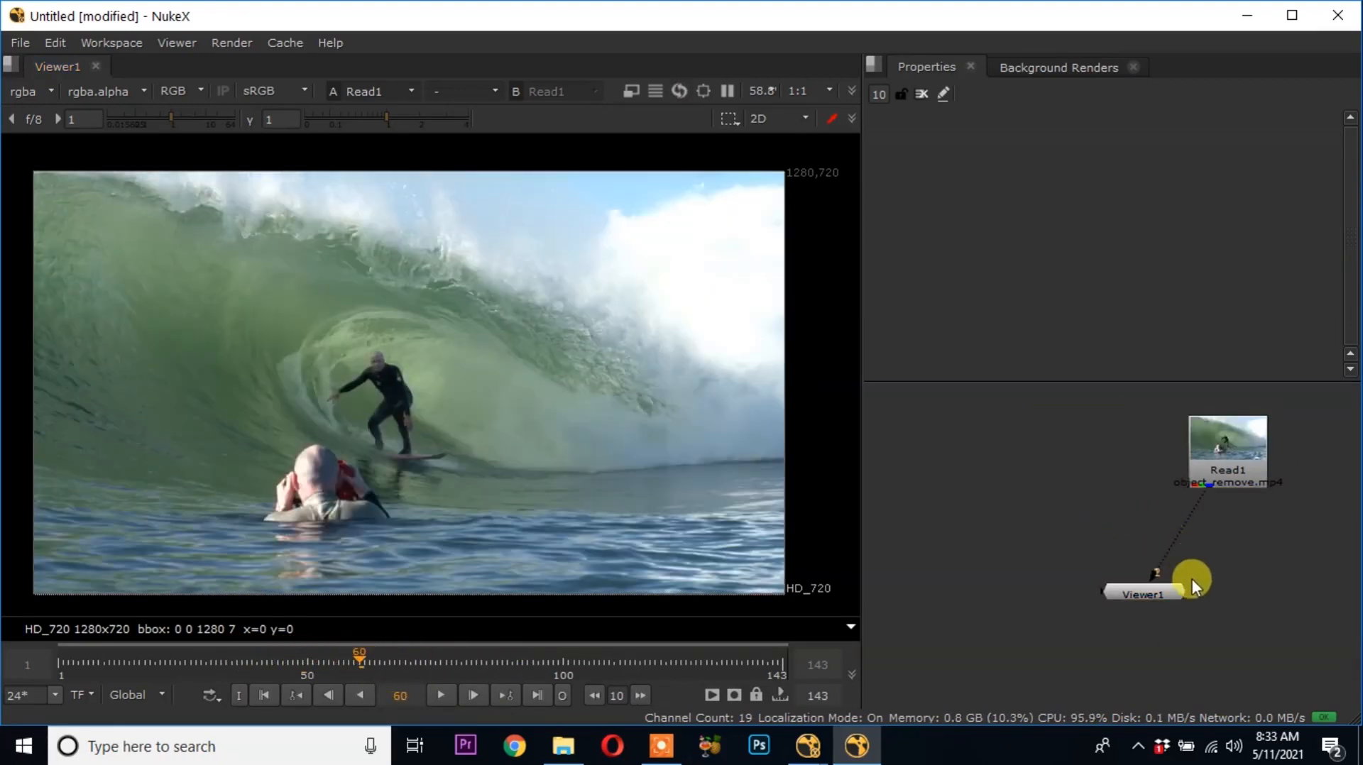
{"action": "left_click_drag", "start_coordinate": [1224, 459], "coordinate": [1137, 458]}
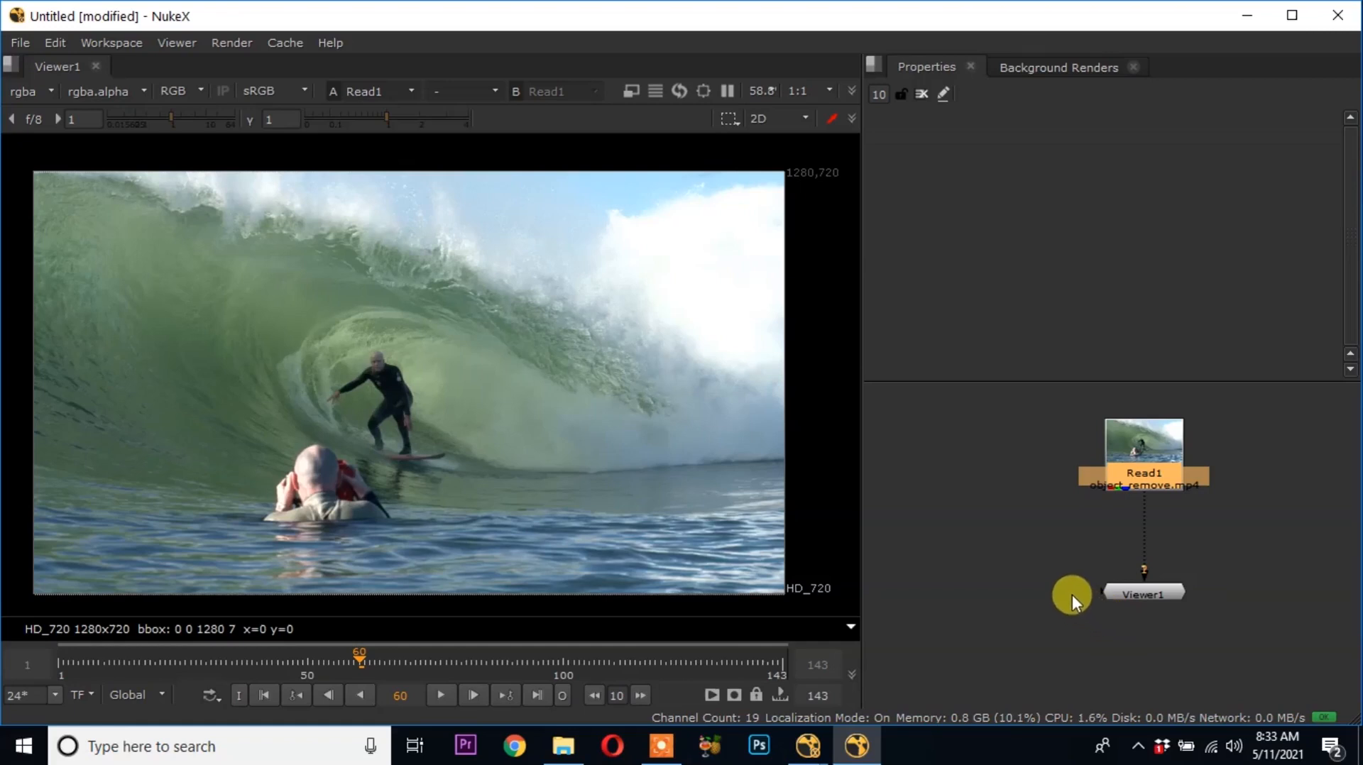
{"action": "scroll", "coordinate": [1121, 544], "scroll_direction": "down", "scroll_amount": 2}
{"action": "middle_click_drag", "start_coordinate": [1121, 544], "coordinate": [1070, 600]}
{"action": "scroll", "coordinate": [1097, 543], "scroll_direction": "up", "scroll_amount": 1}
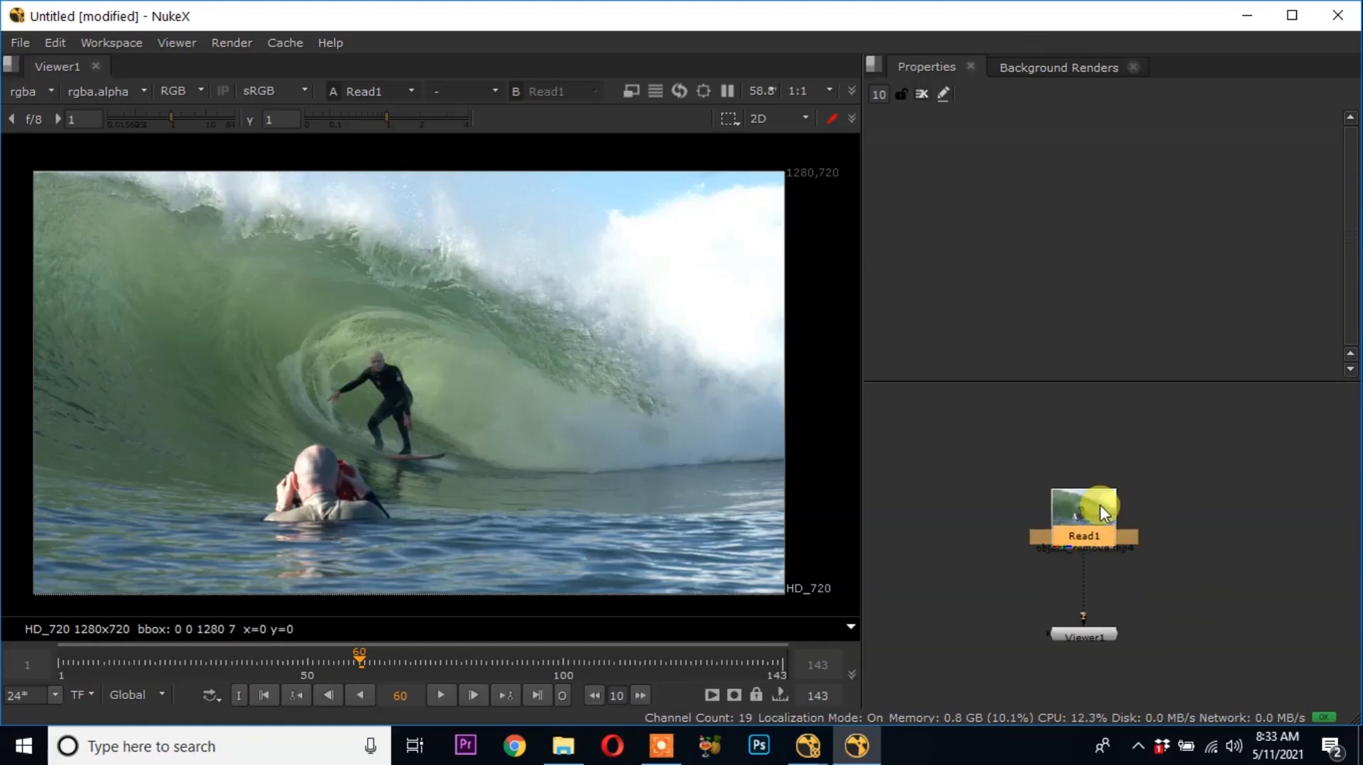
Enable Premultiplied and Auto Alpha in the object_remove.mp4 read node's properties
{"action": "double_click", "coordinate": [1100, 505]}
{"action": "scroll", "coordinate": [1150, 247], "scroll_direction": "down", "scroll_amount": 3}
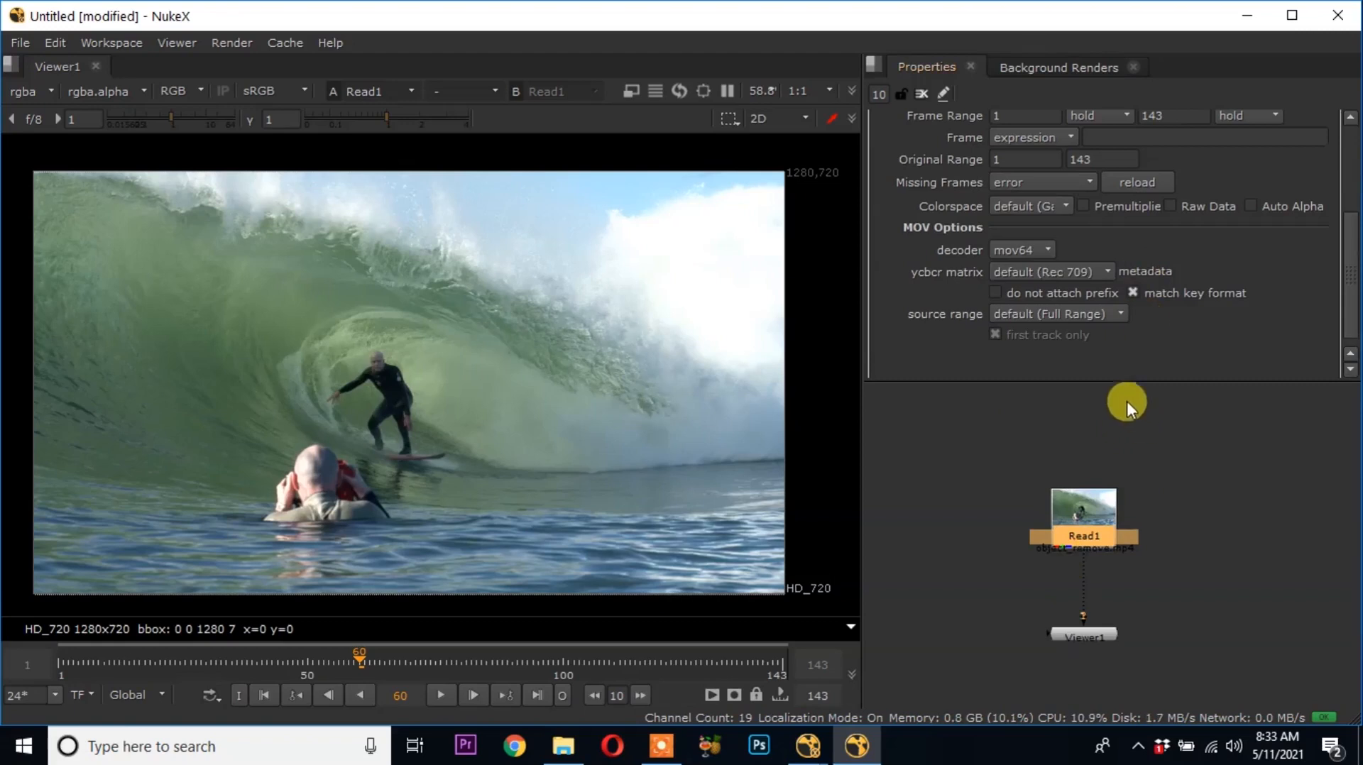
{"action": "left_click_drag", "start_coordinate": [1123, 379], "coordinate": [1120, 456]}
{"action": "left_click", "coordinate": [1131, 266]}
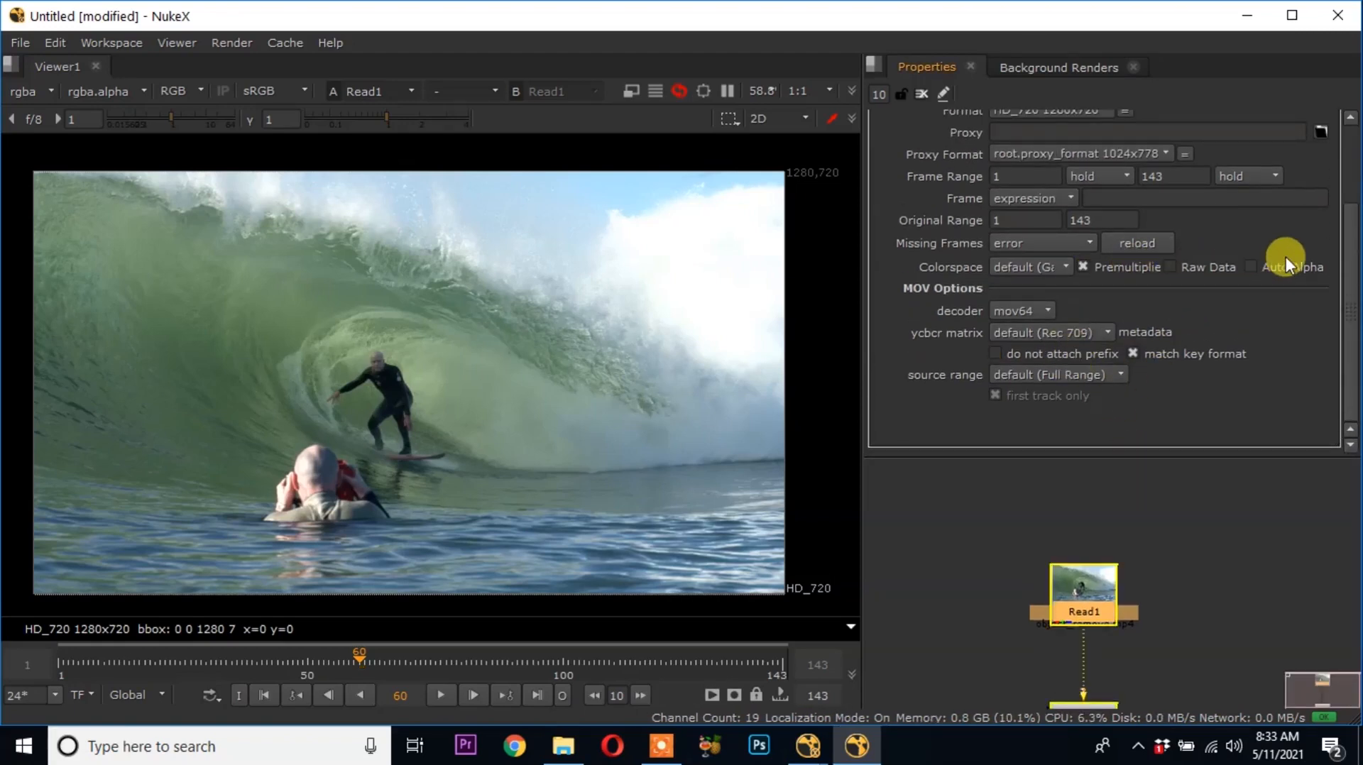
{"action": "left_click", "coordinate": [1286, 267]}
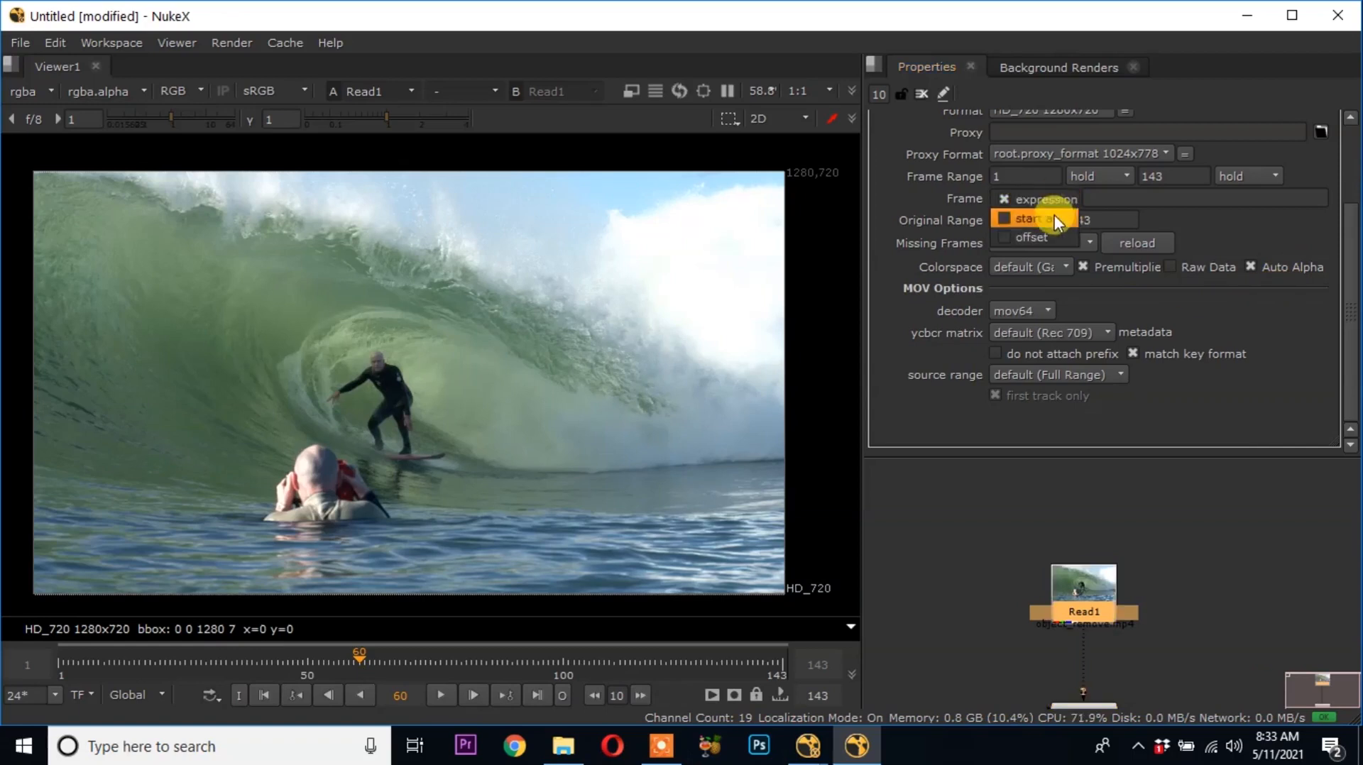
Set the read node's frame mode to "start at" with a value of 1
{"action": "left_click", "coordinate": [1055, 219]}
{"action": "left_click", "coordinate": [1122, 197]}
{"action": "type", "text": "1"}
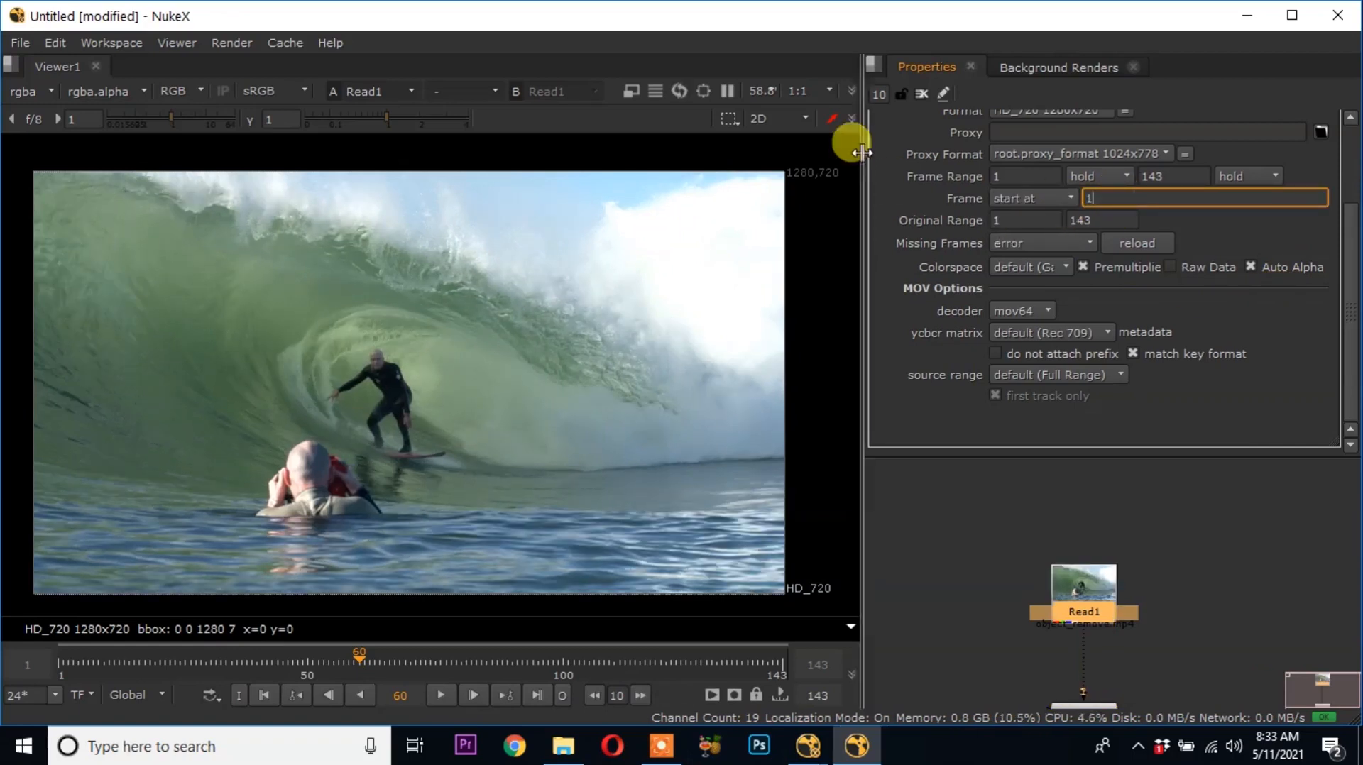
Limit the open property panels to 1 and set the project's full size format to HD_720 1280x720
{"action": "left_click", "coordinate": [878, 92]}
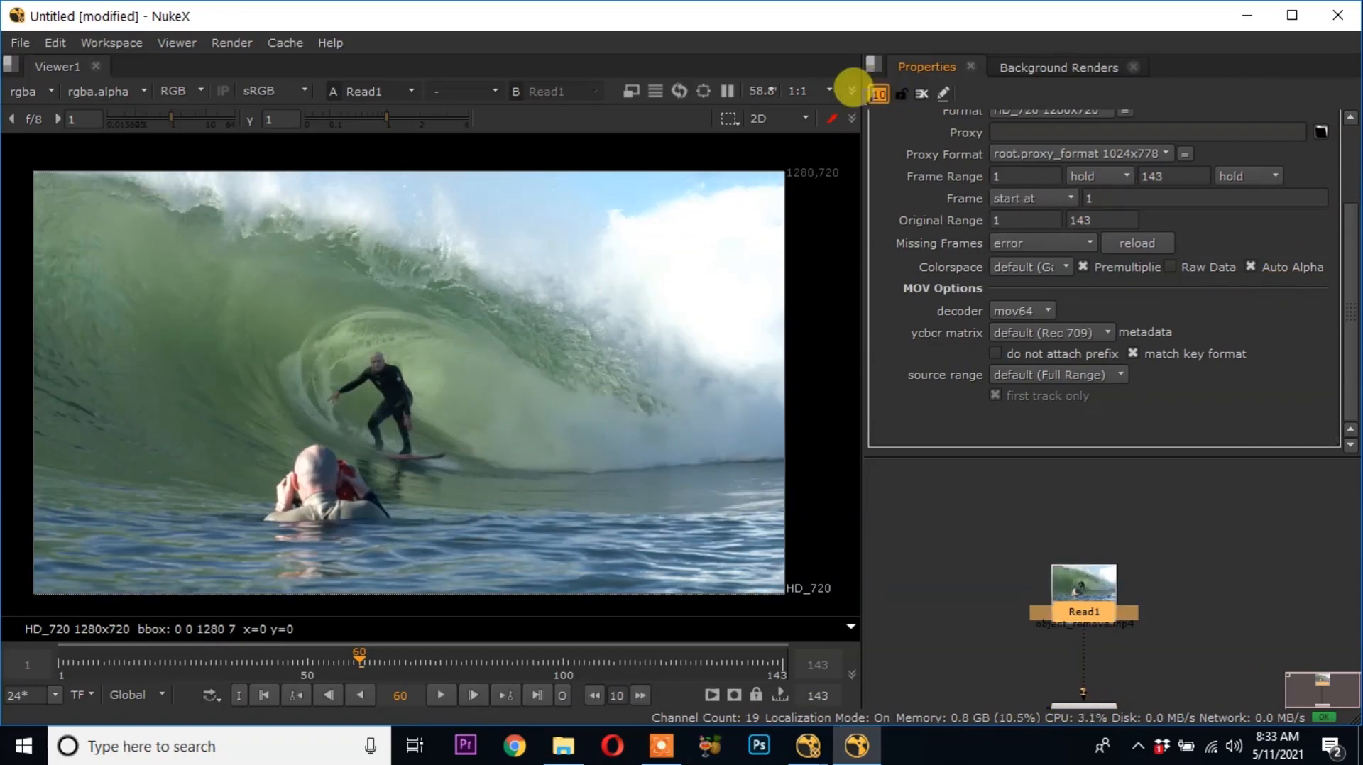
{"action": "left_click", "coordinate": [1163, 531]}
{"action": "key", "text": "s"}
{"action": "scroll", "coordinate": [1093, 298], "scroll_direction": "down", "scroll_amount": 5}
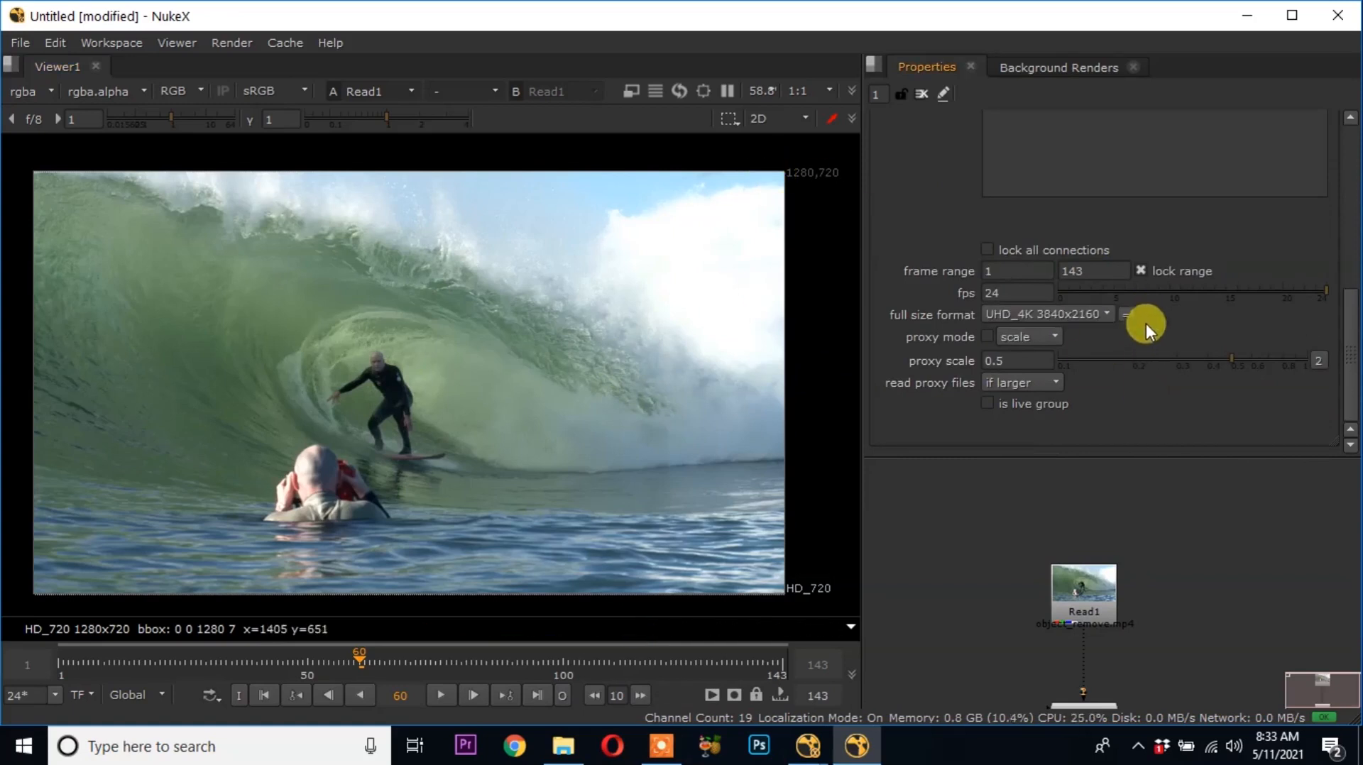
{"action": "left_click", "coordinate": [1096, 312]}
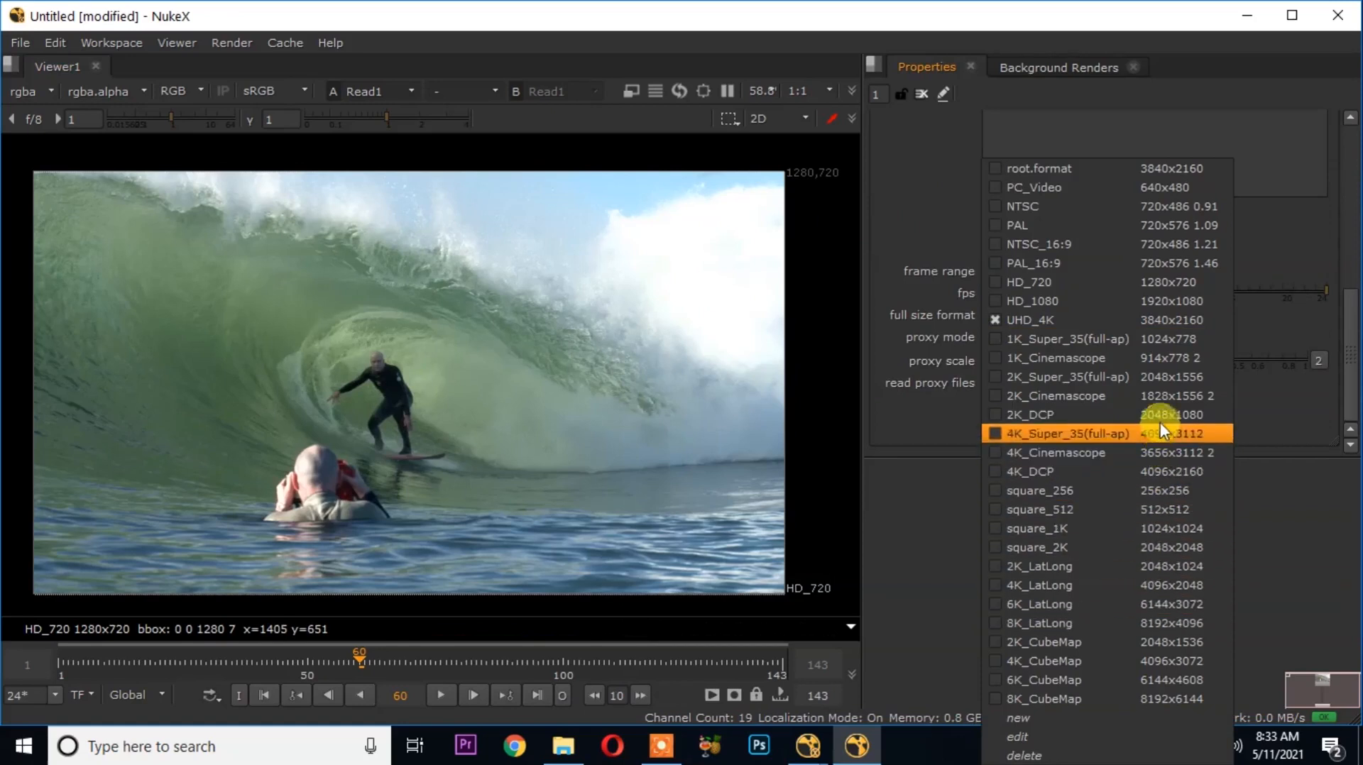
{"action": "left_click", "coordinate": [1166, 283]}
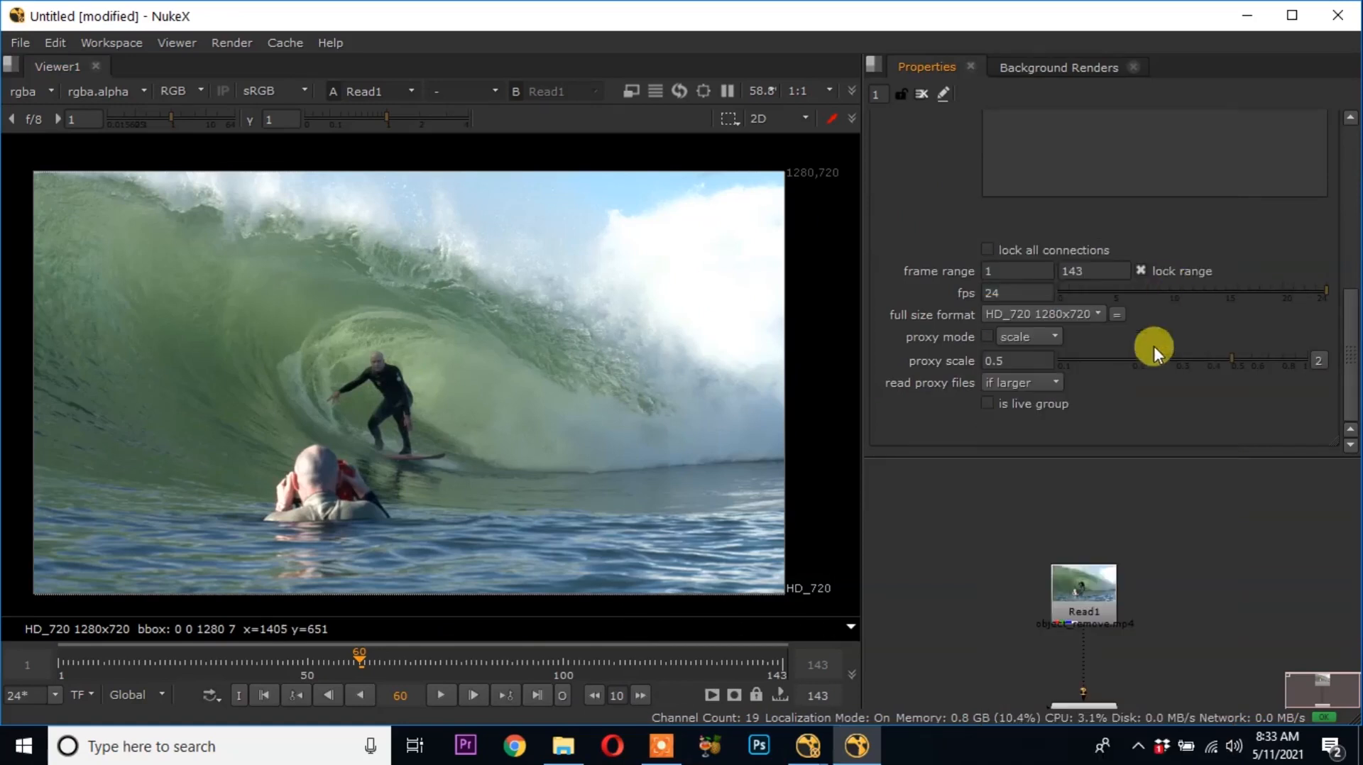
Turn proxy mode on and back off to compare the viewer's resolution
{"action": "middle_click_drag", "start_coordinate": [1157, 591], "coordinate": [1141, 521]}
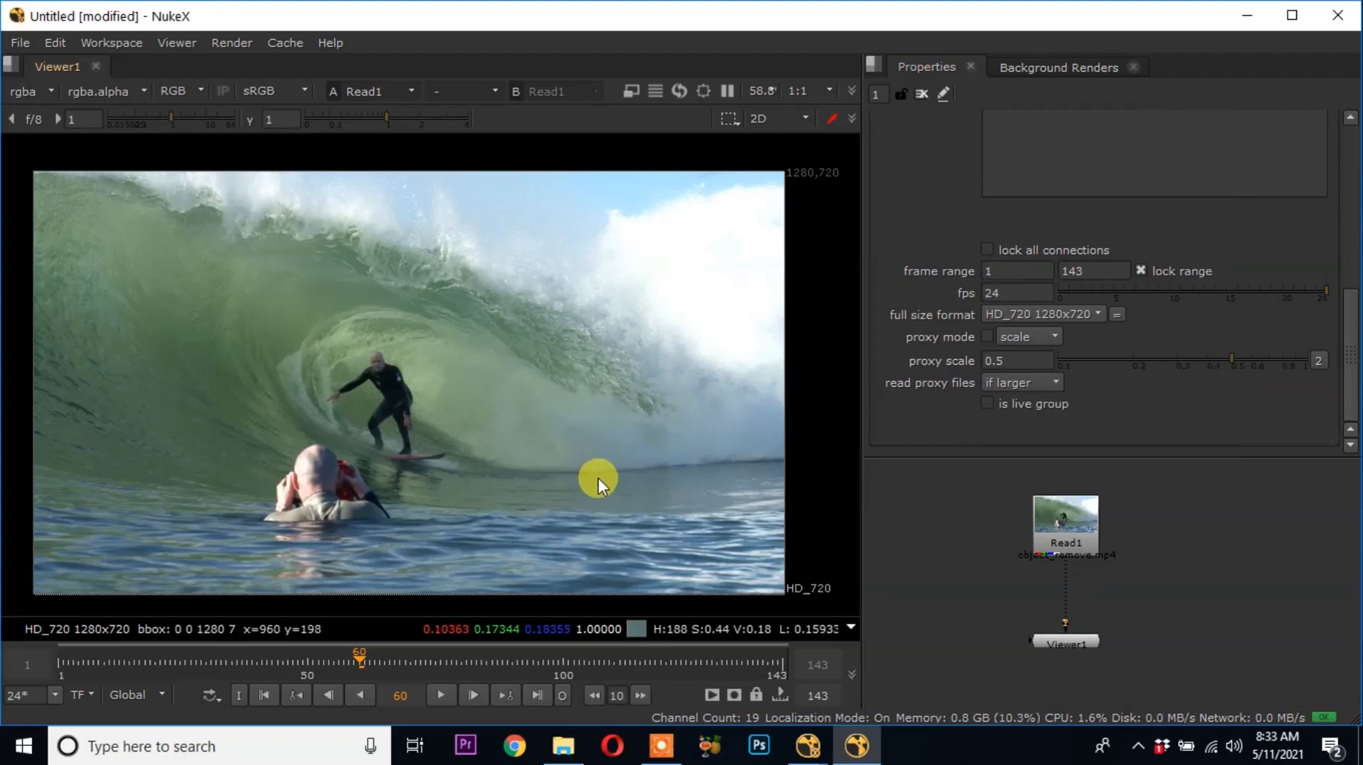
{"action": "key", "text": "ctrl+p"}
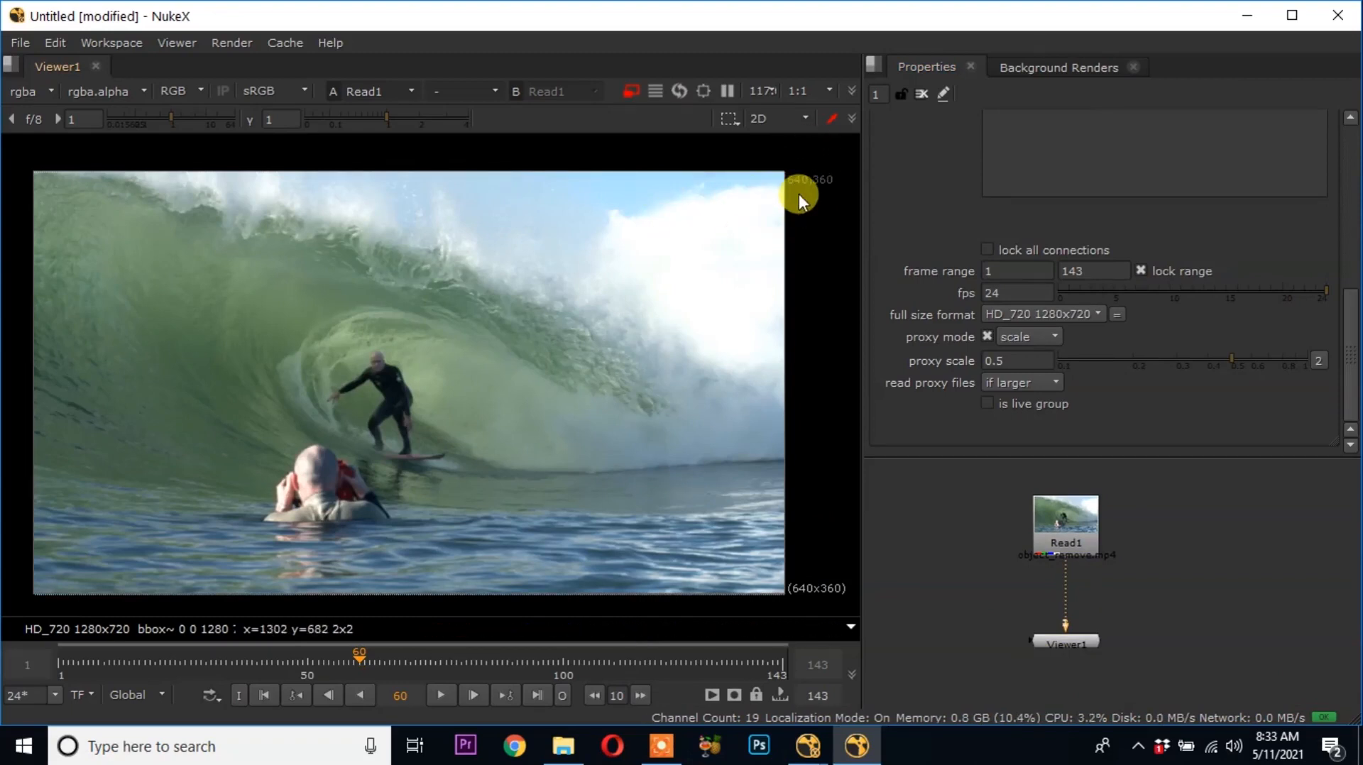
{"action": "left_click", "coordinate": [637, 92]}
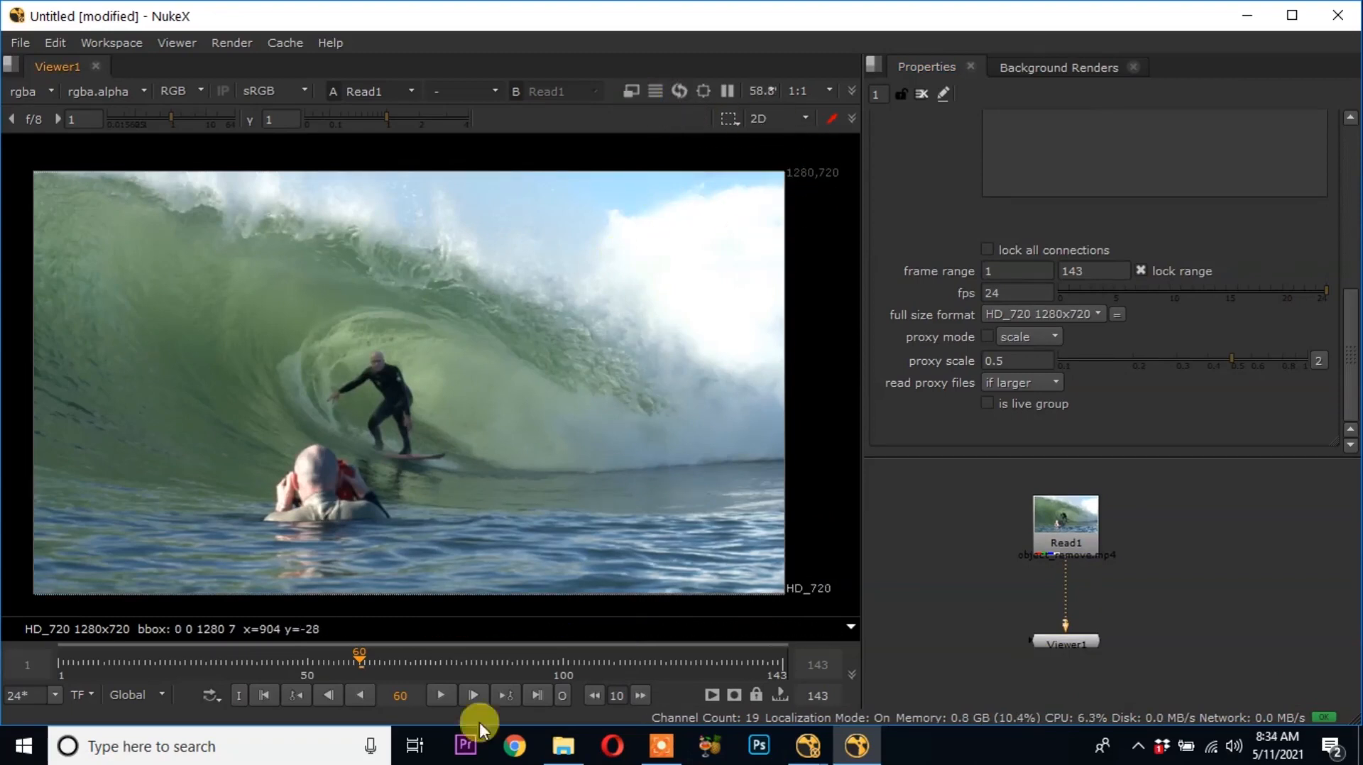
Play the surfing clip and scrub back to frame 74 to check playback and the objects in the shot
{"action": "left_click", "coordinate": [438, 693]}
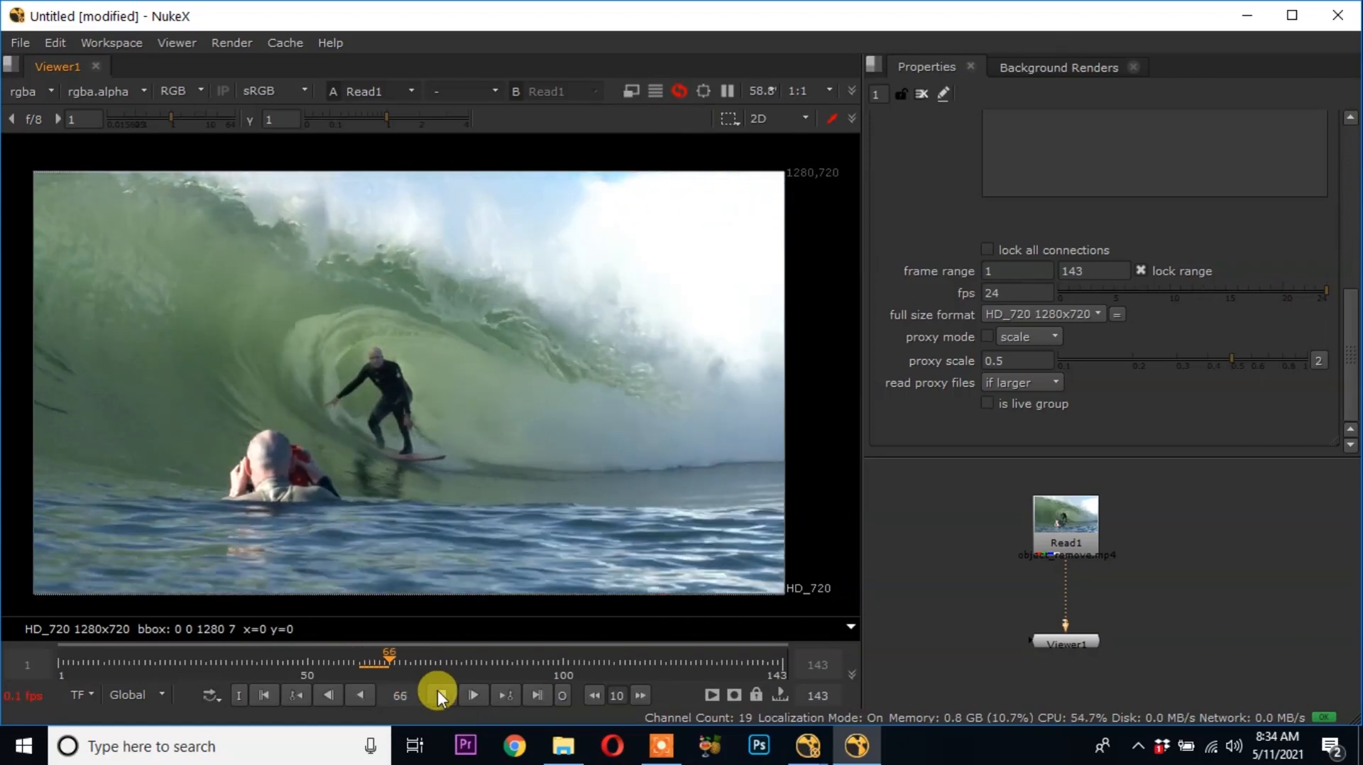
{"action": "left_click", "coordinate": [437, 694]}
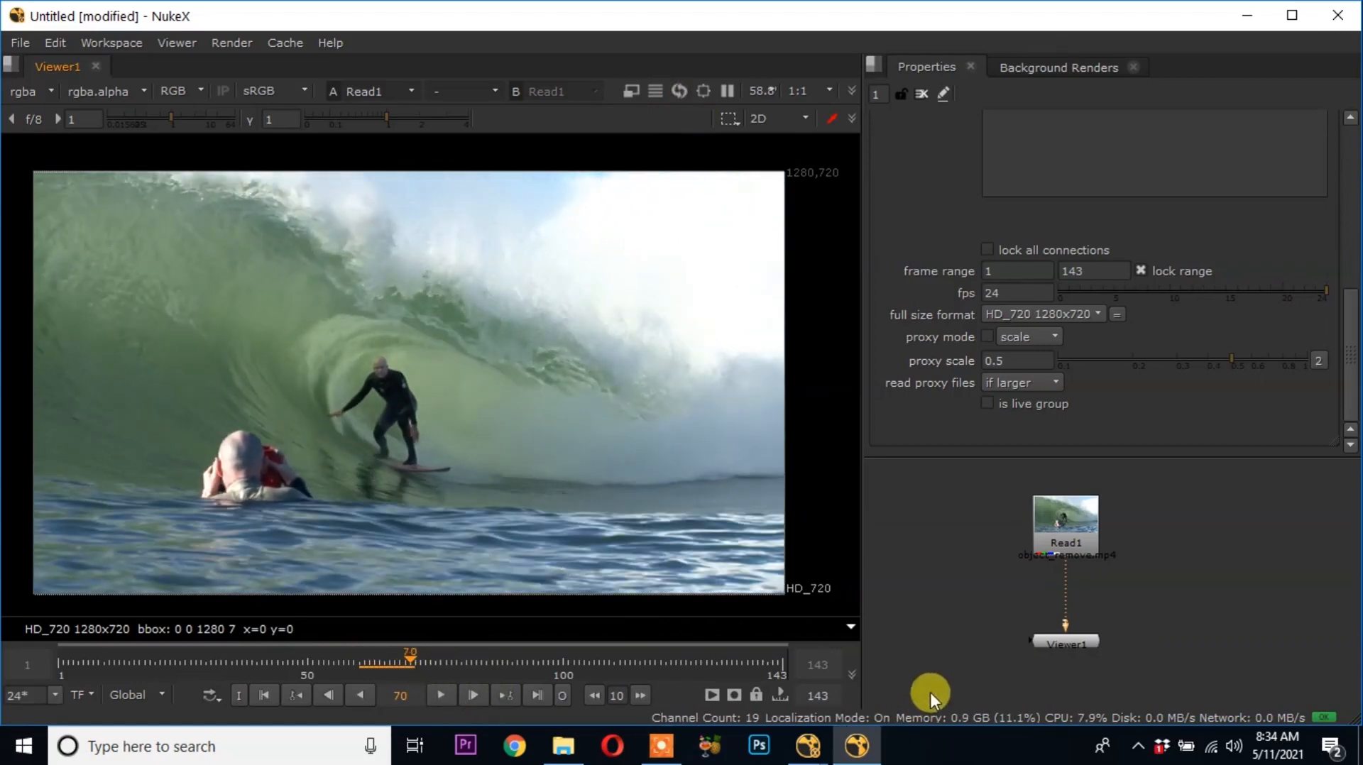
{"action": "scroll", "coordinate": [573, 433], "scroll_direction": "down", "scroll_amount": 3}
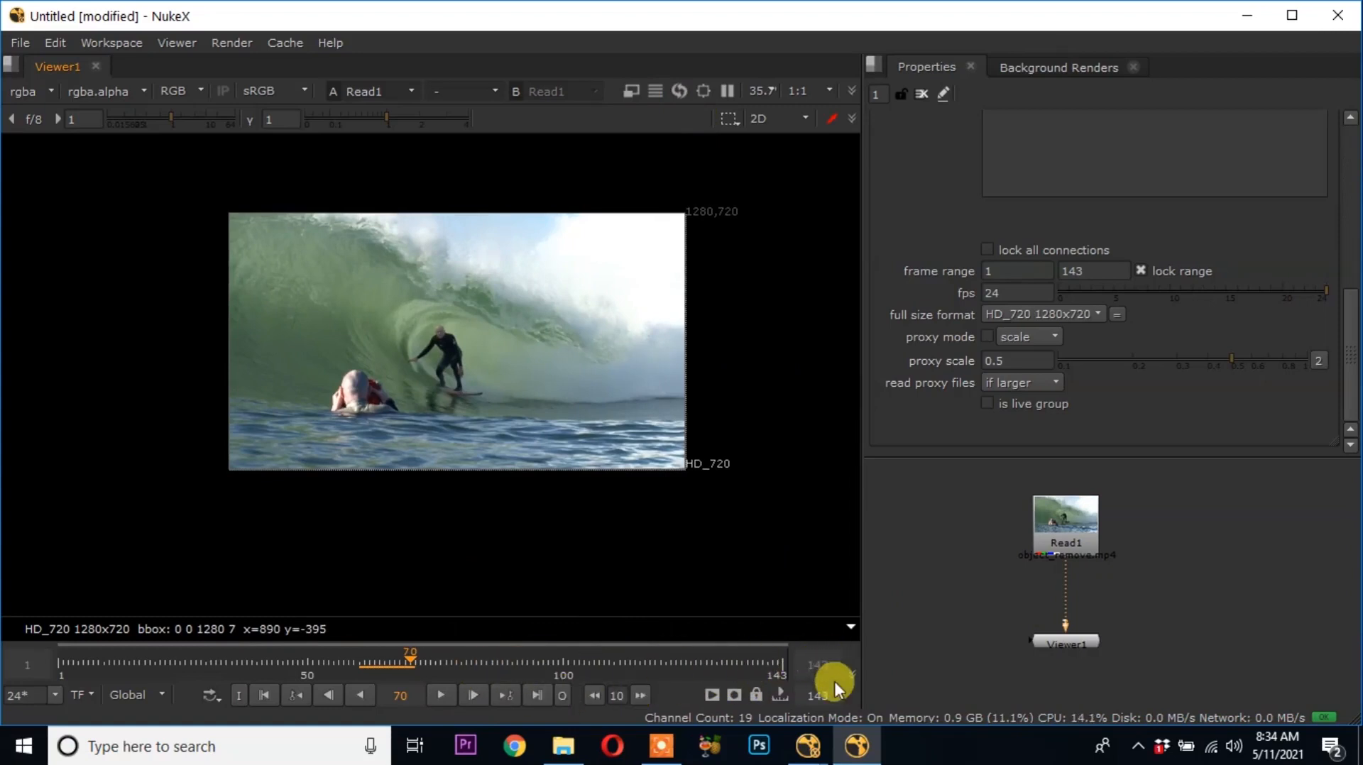
{"action": "left_click", "coordinate": [440, 695]}
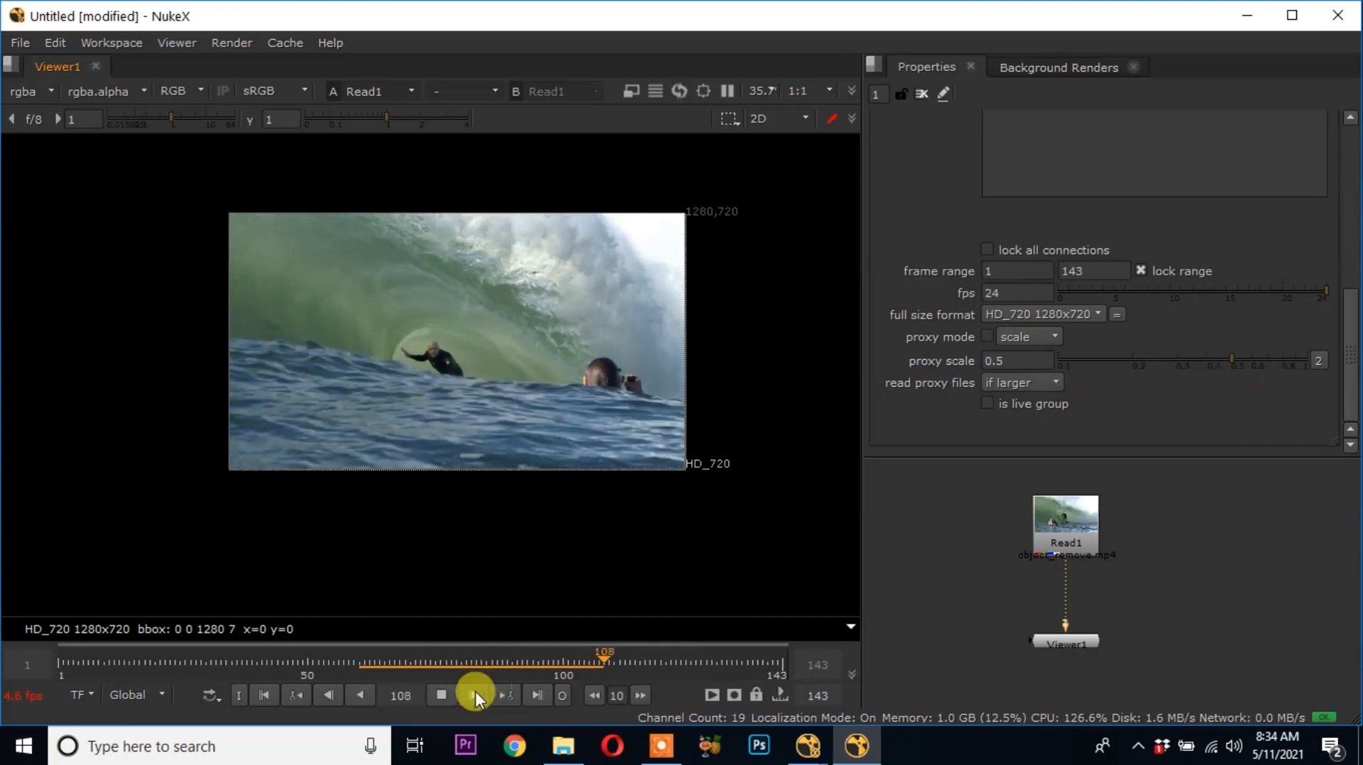
{"action": "left_click", "coordinate": [445, 689]}
{"action": "left_click", "coordinate": [501, 660]}
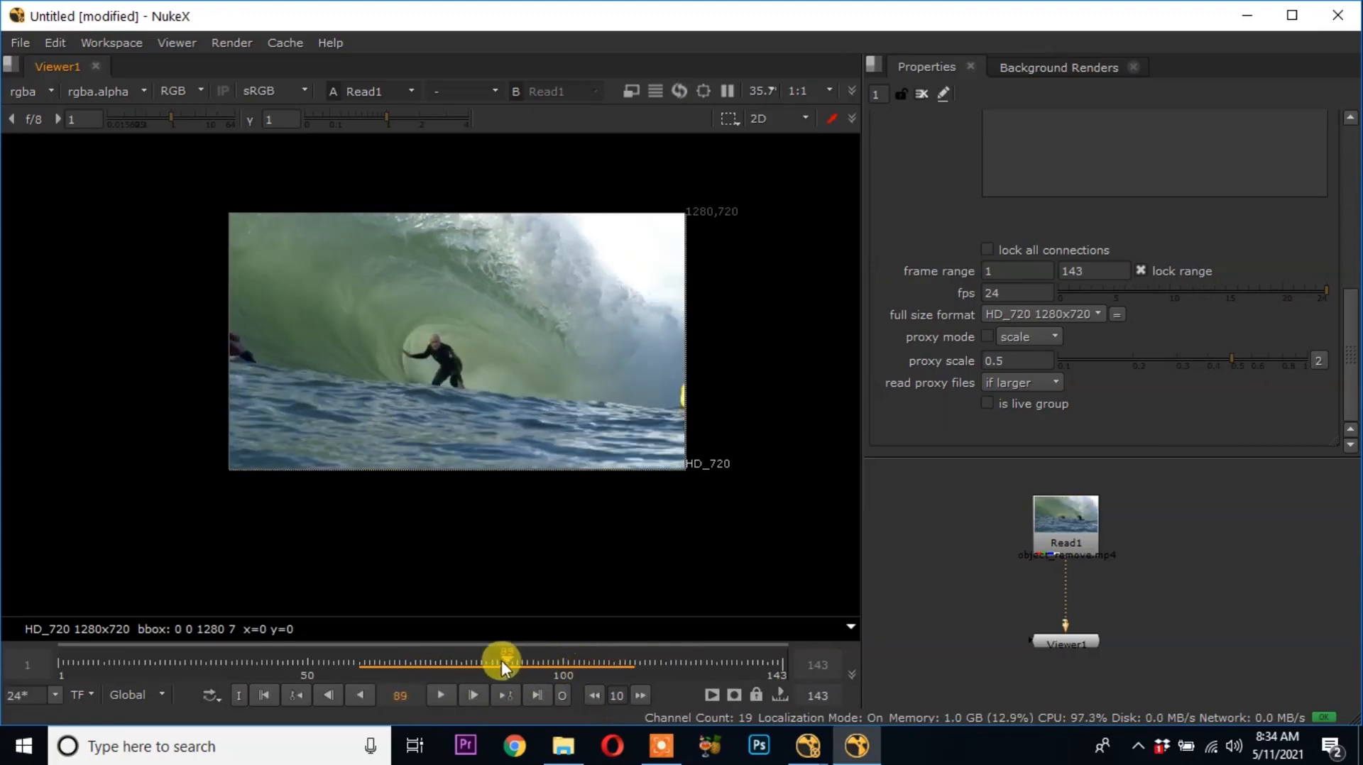
{"action": "mouse_move", "coordinate": [432, 655]}
{"action": "left_mouse_down"}
{"action": "mouse_move", "coordinate": [382, 663]}
{"action": "mouse_move", "coordinate": [436, 660]}
{"action": "left_mouse_up"}
Switch to File Explorer and check the frame rate of object_remove.mp4 in its file details
{"action": "left_click", "coordinate": [1008, 292]}
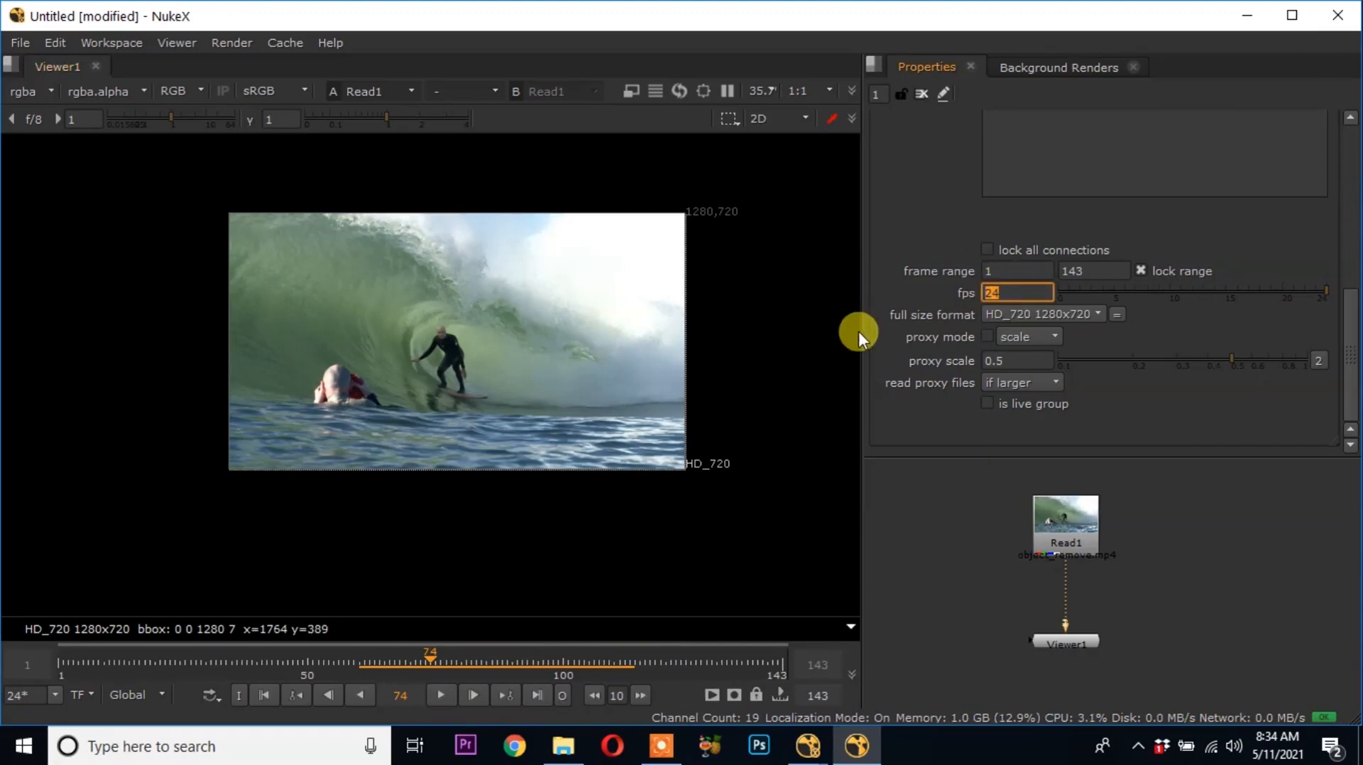
{"action": "left_click", "coordinate": [567, 749]}
{"action": "left_click", "coordinate": [365, 241]}
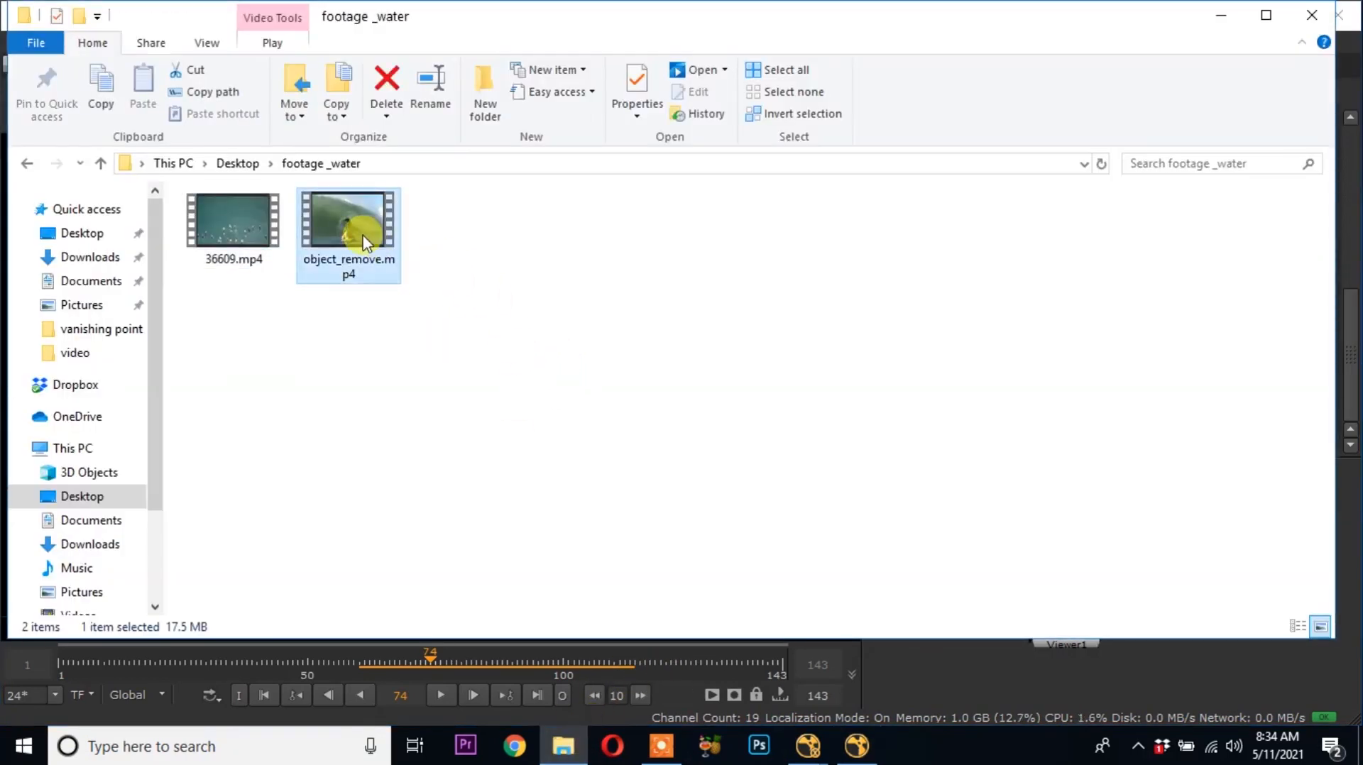
{"action": "right_click", "coordinate": [365, 242]}
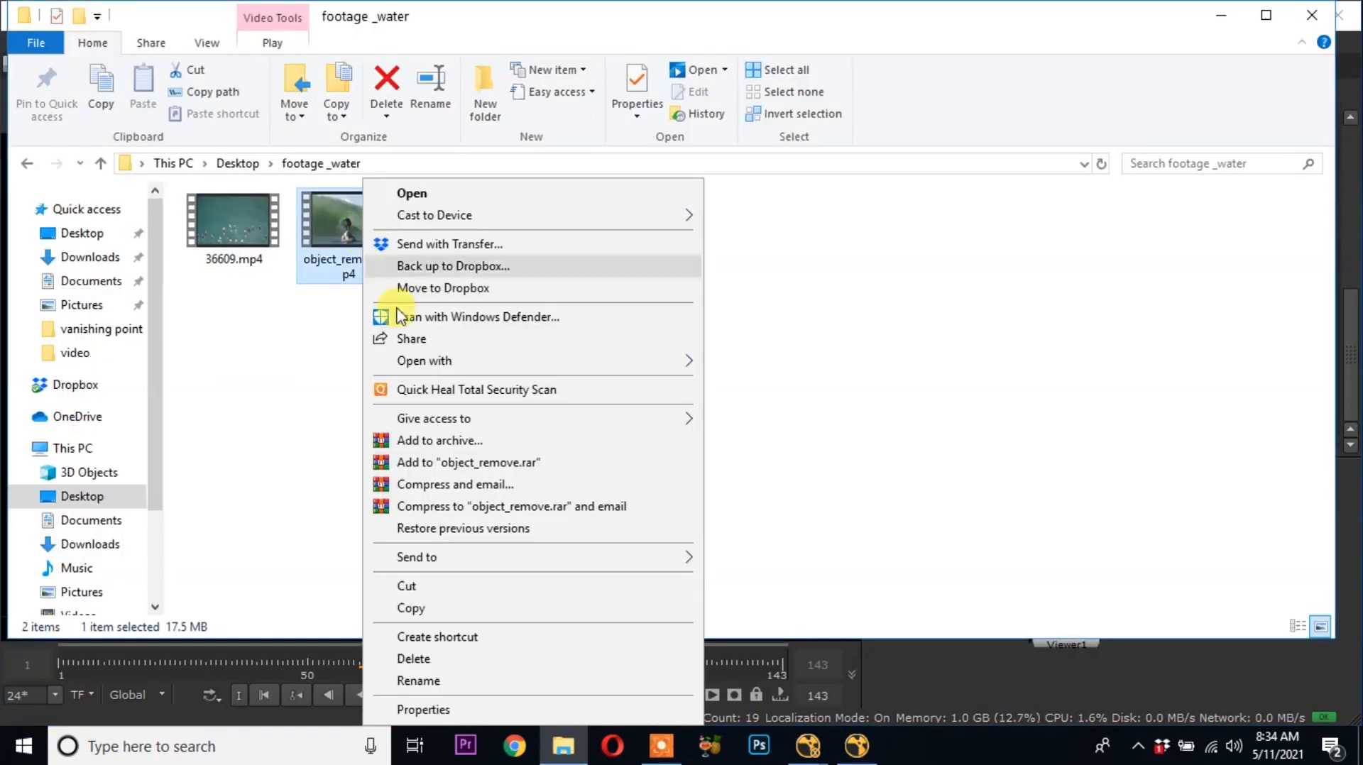
{"action": "left_click", "coordinate": [469, 709]}
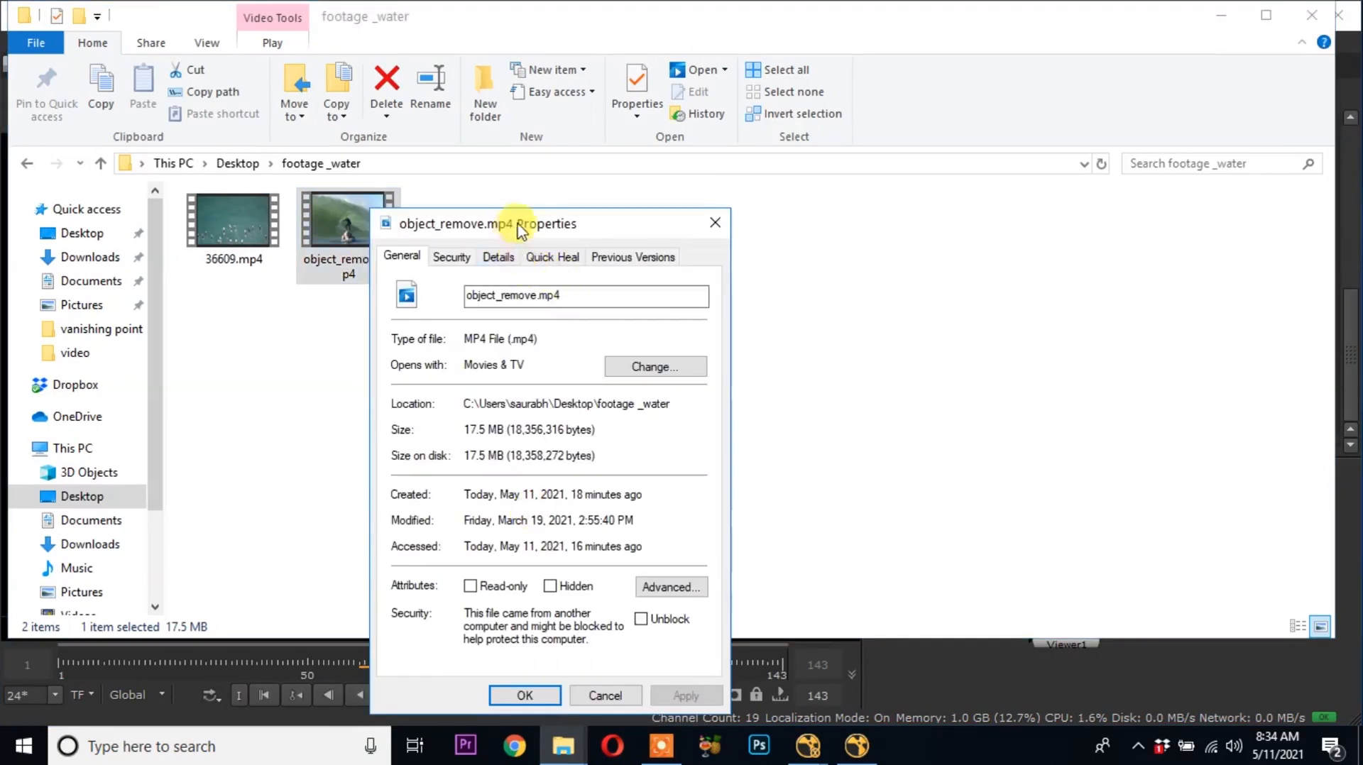
{"action": "left_click_drag", "start_coordinate": [522, 230], "coordinate": [630, 167]}
{"action": "left_click", "coordinate": [605, 192]}
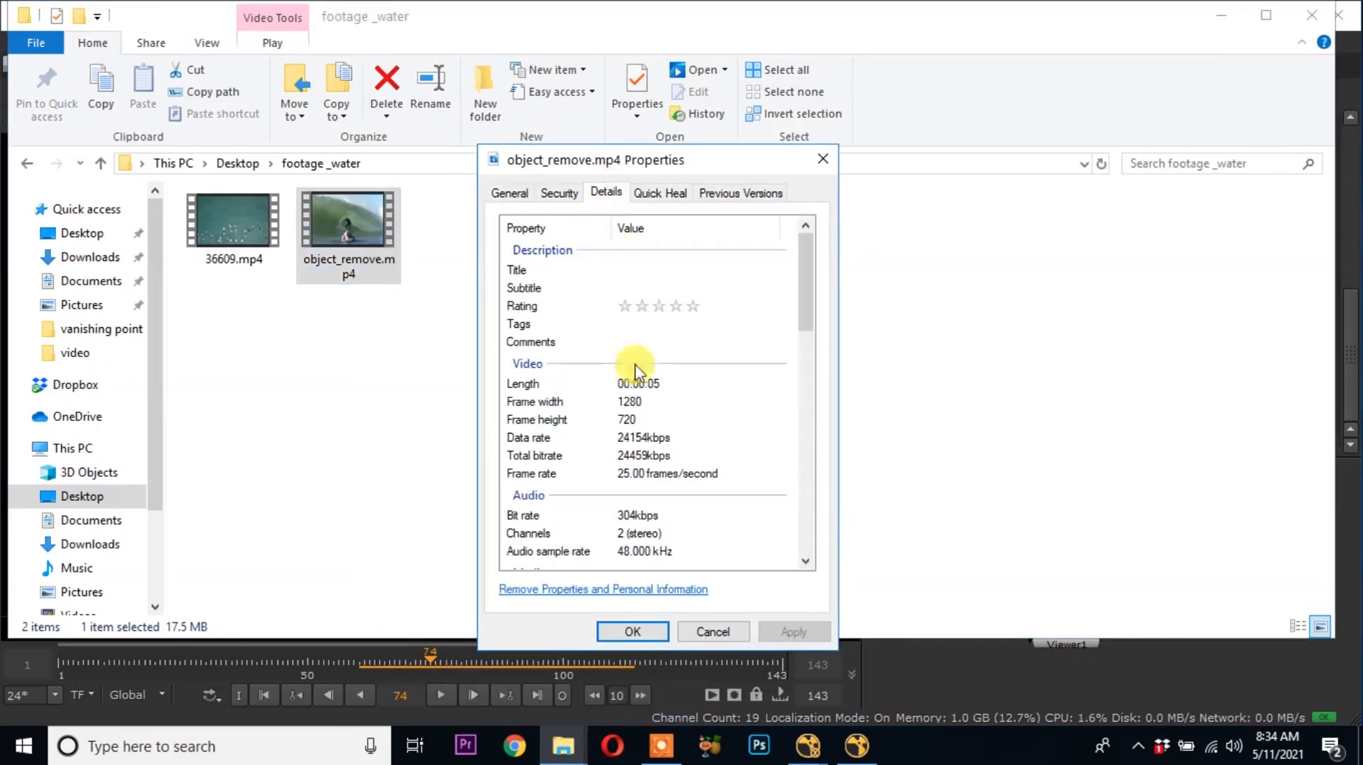
{"action": "scroll", "coordinate": [639, 398], "scroll_direction": "down", "scroll_amount": 1}
{"action": "left_click", "coordinate": [613, 426]}
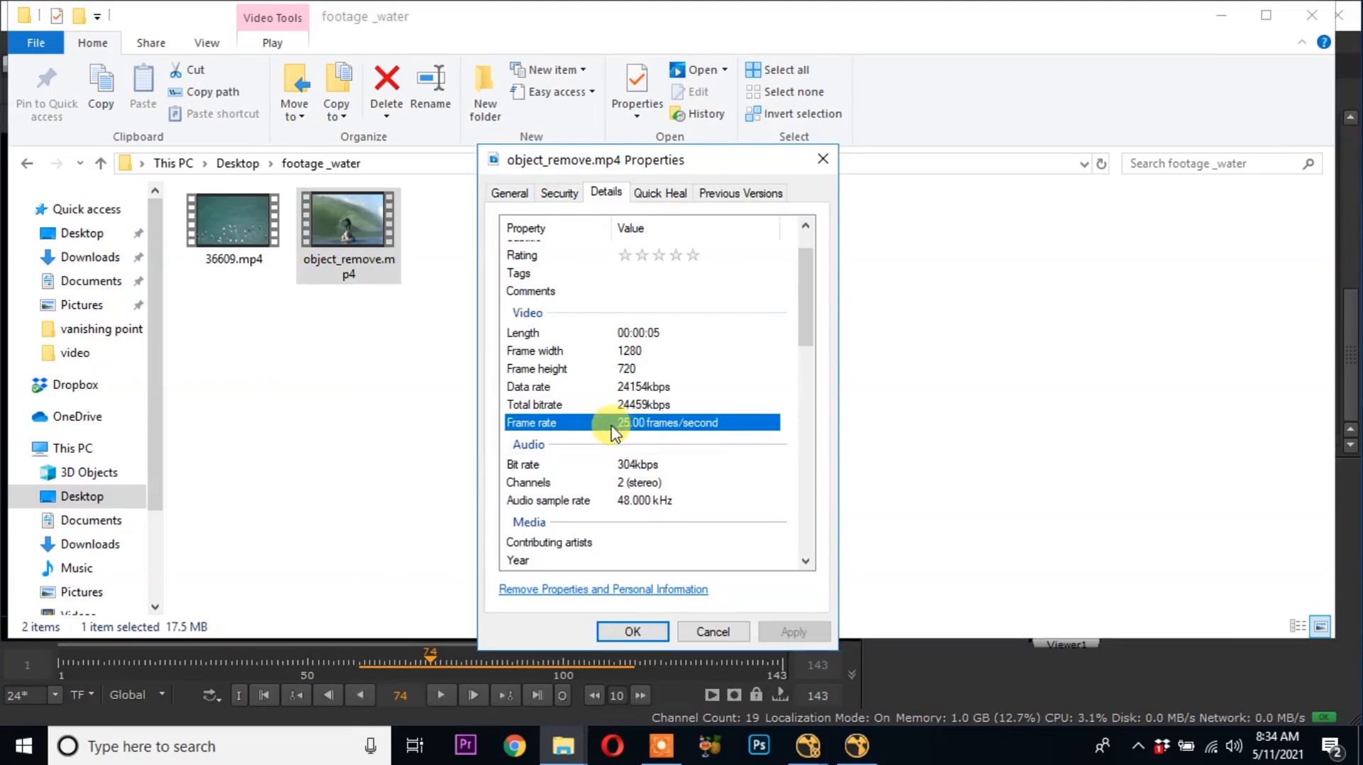
{"action": "left_click", "coordinate": [702, 634]}
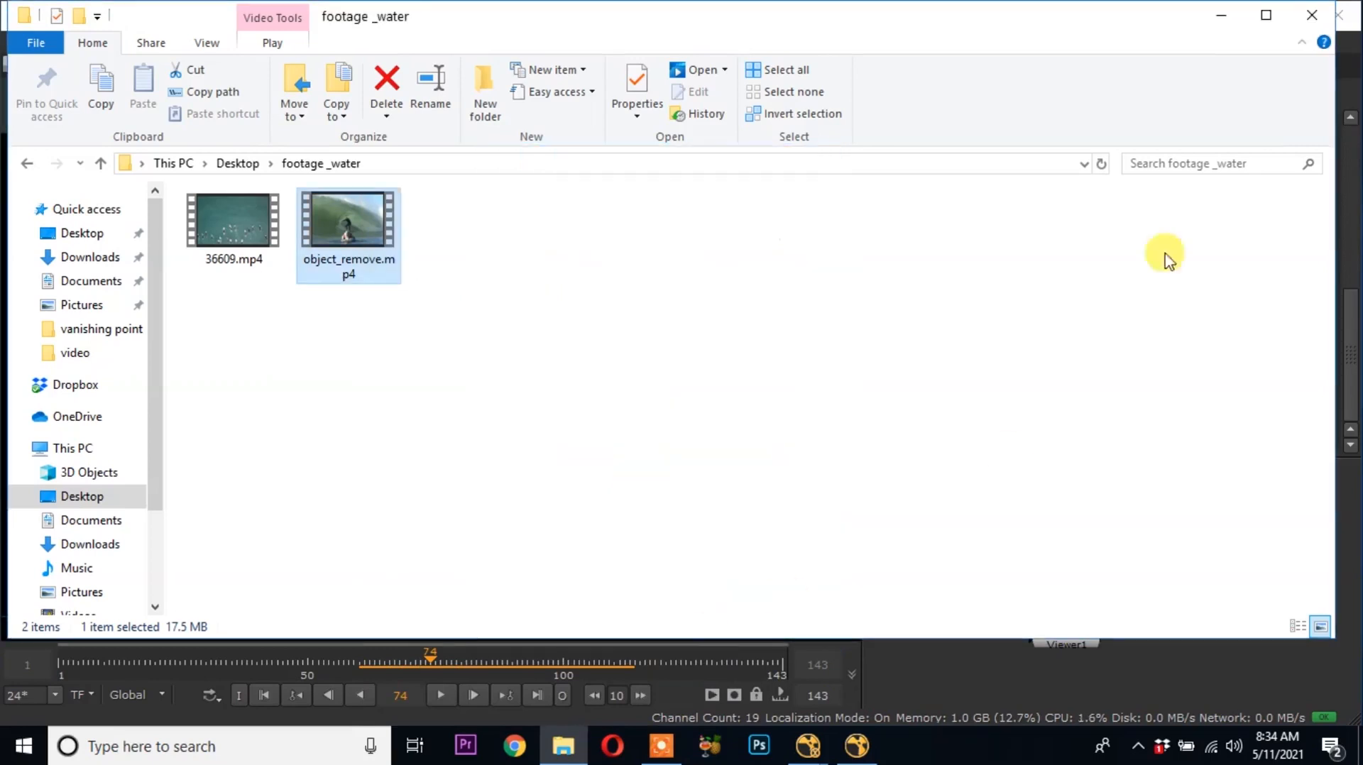
Return to NukeX and set the project's frame rate to 25 fps
{"action": "left_click", "coordinate": [1221, 15]}
{"action": "type", "text": "25"}
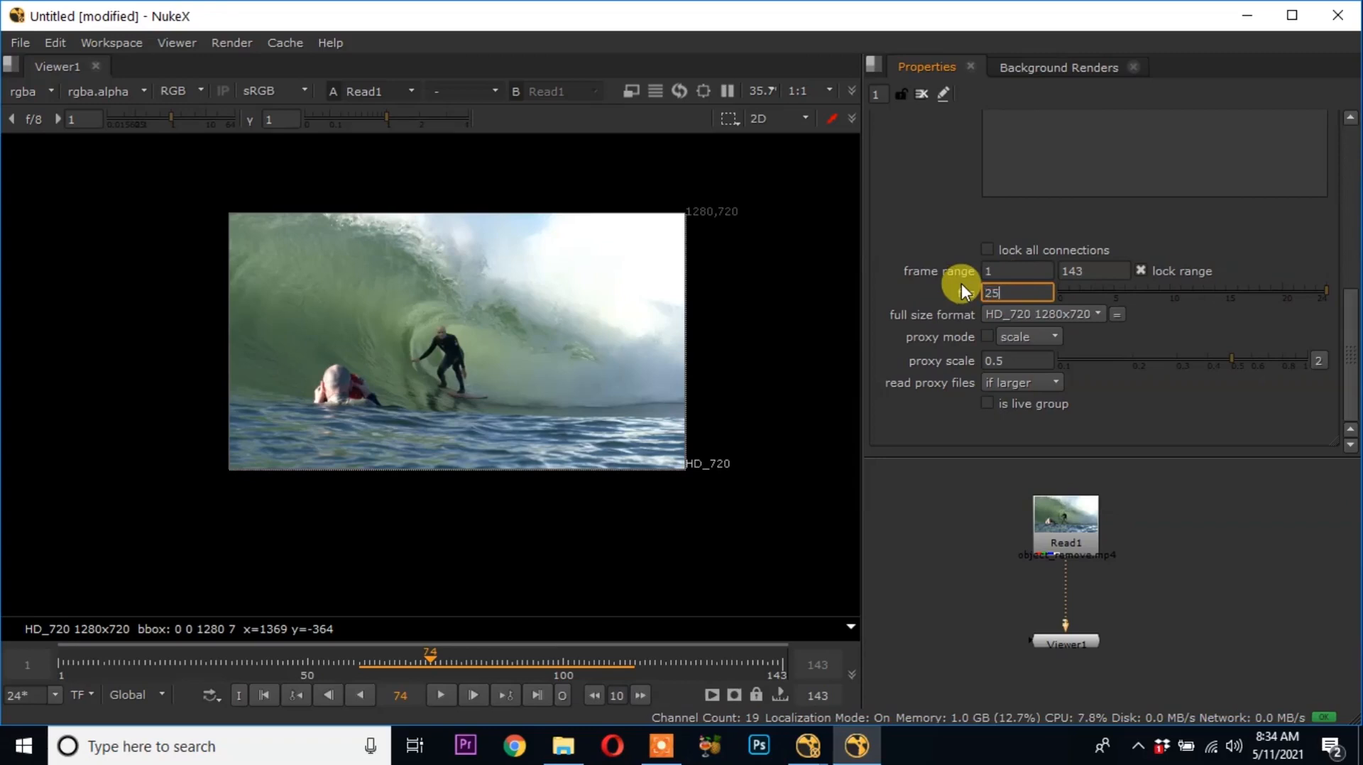
{"action": "key", "text": "Return"}
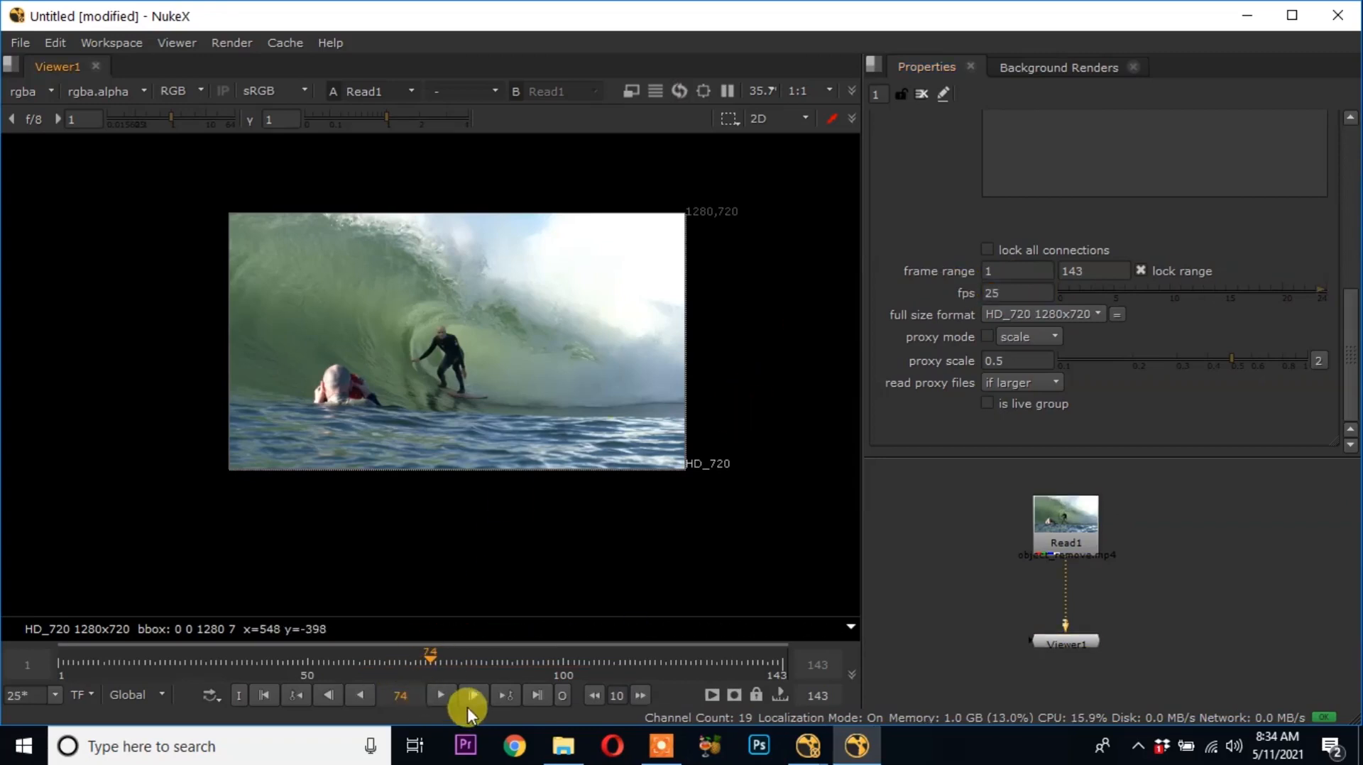
Play and scrub the surfing clip, including from frame 1, to review playback and the swimmers in the shot
{"action": "left_click", "coordinate": [432, 695]}
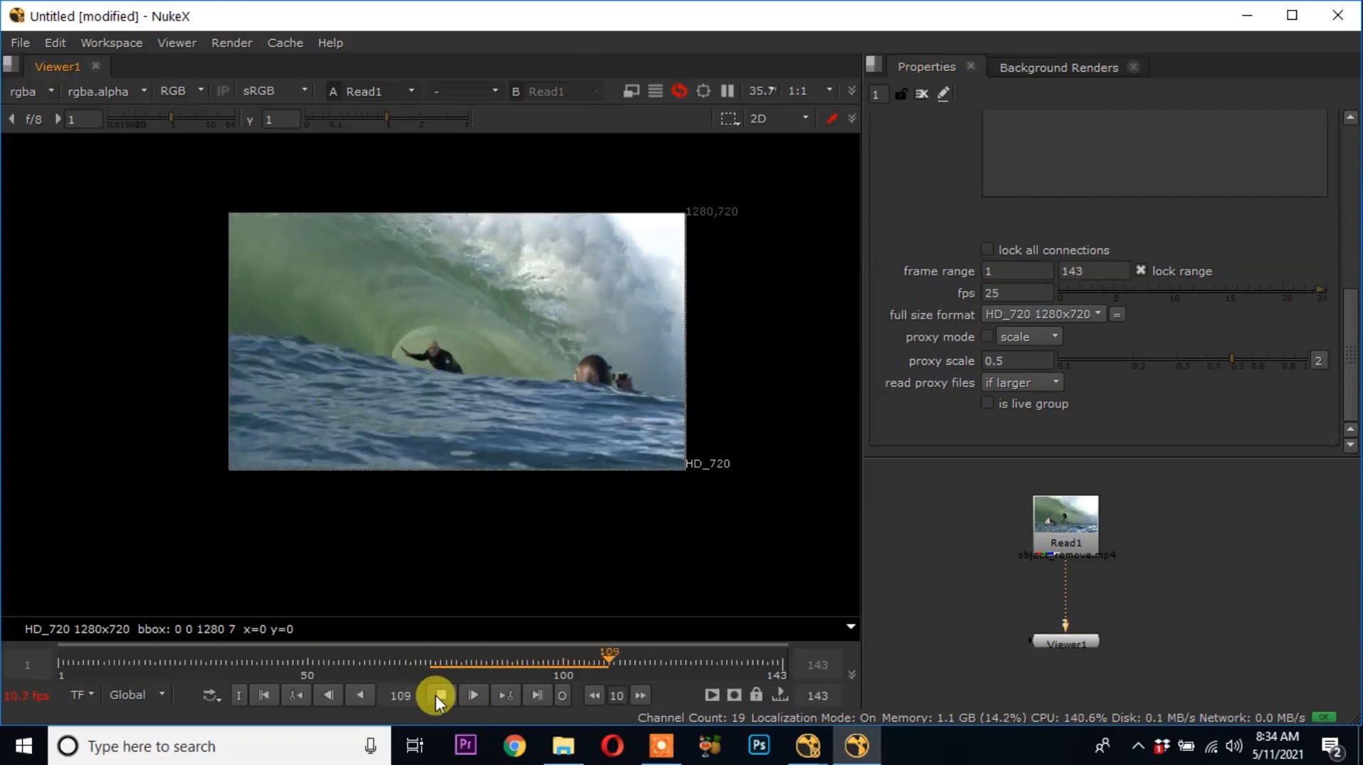
{"action": "left_click", "coordinate": [439, 696]}
{"action": "left_click_drag", "start_coordinate": [641, 666], "coordinate": [616, 643]}
{"action": "left_click_drag", "start_coordinate": [230, 621], "coordinate": [183, 652]}
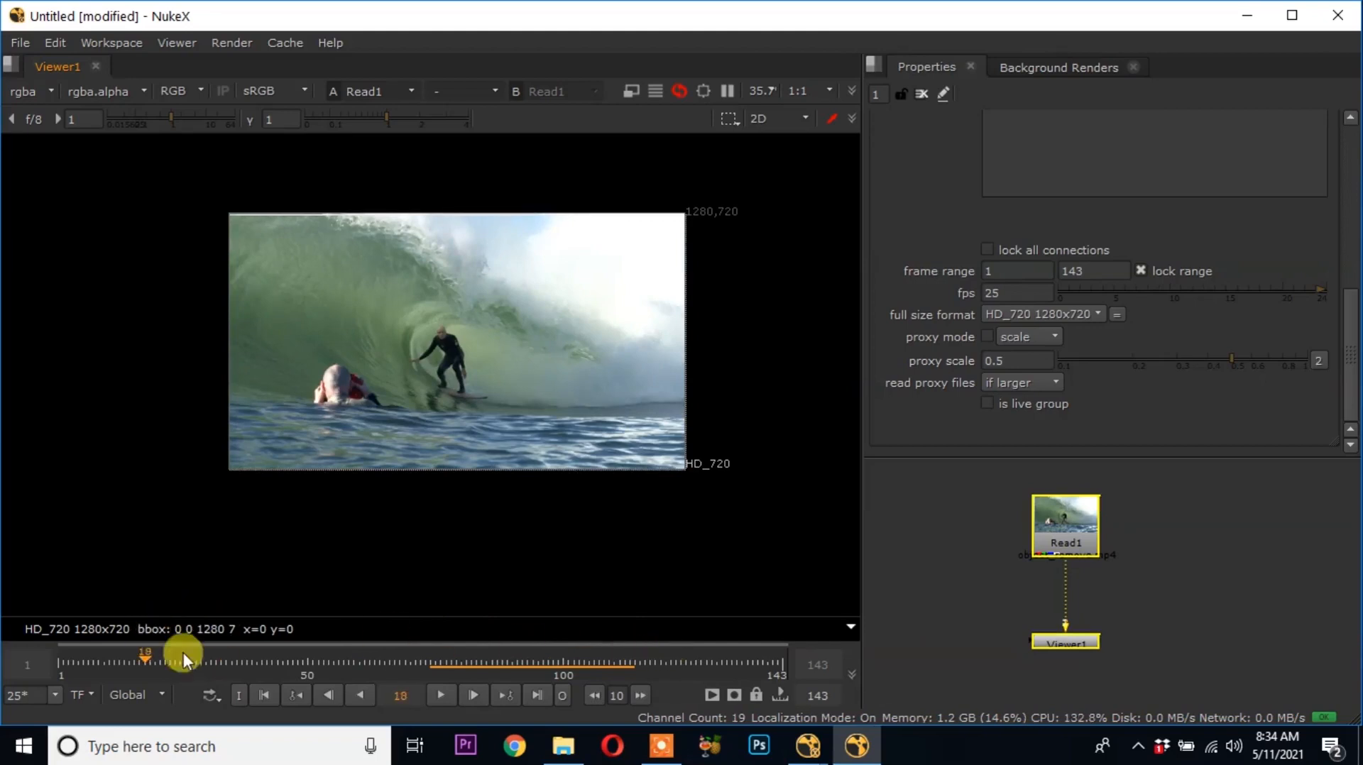
{"action": "left_click", "coordinate": [265, 695]}
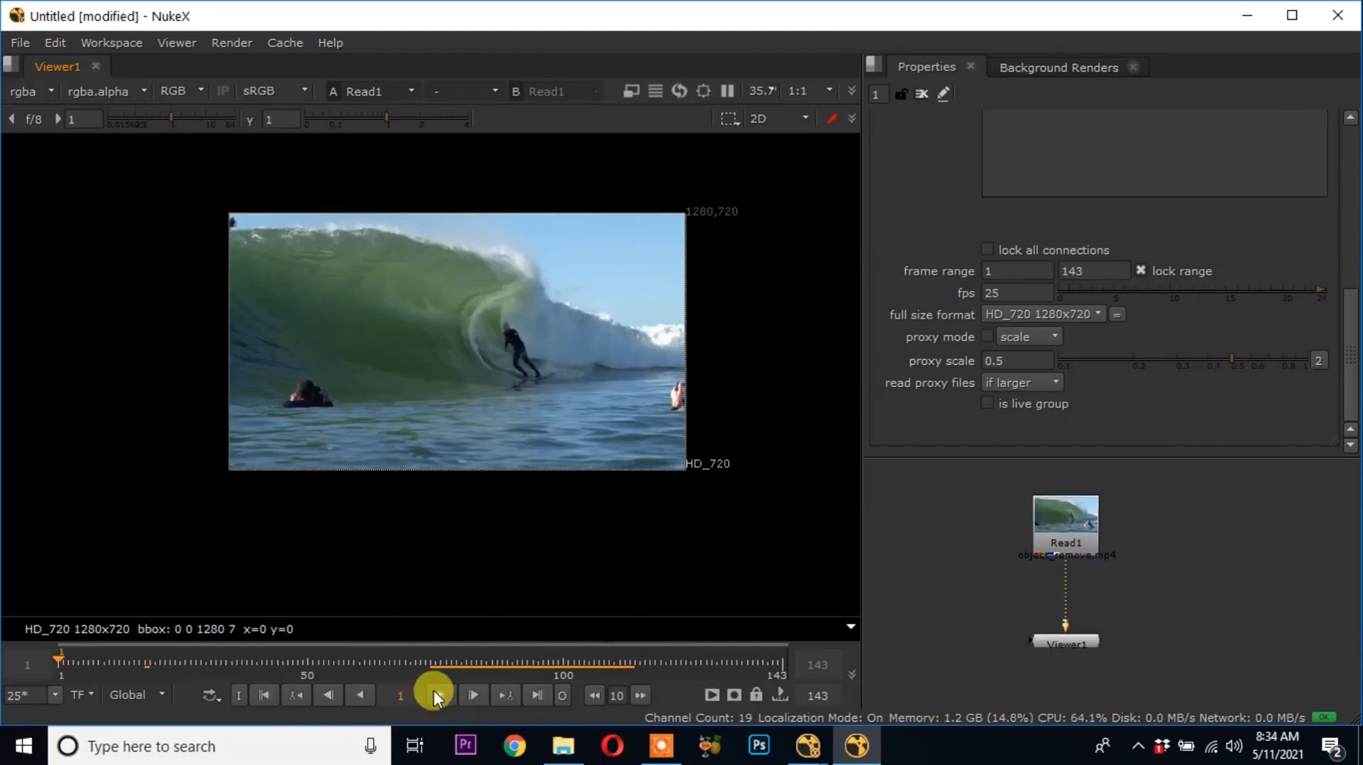
{"action": "left_click", "coordinate": [450, 697]}
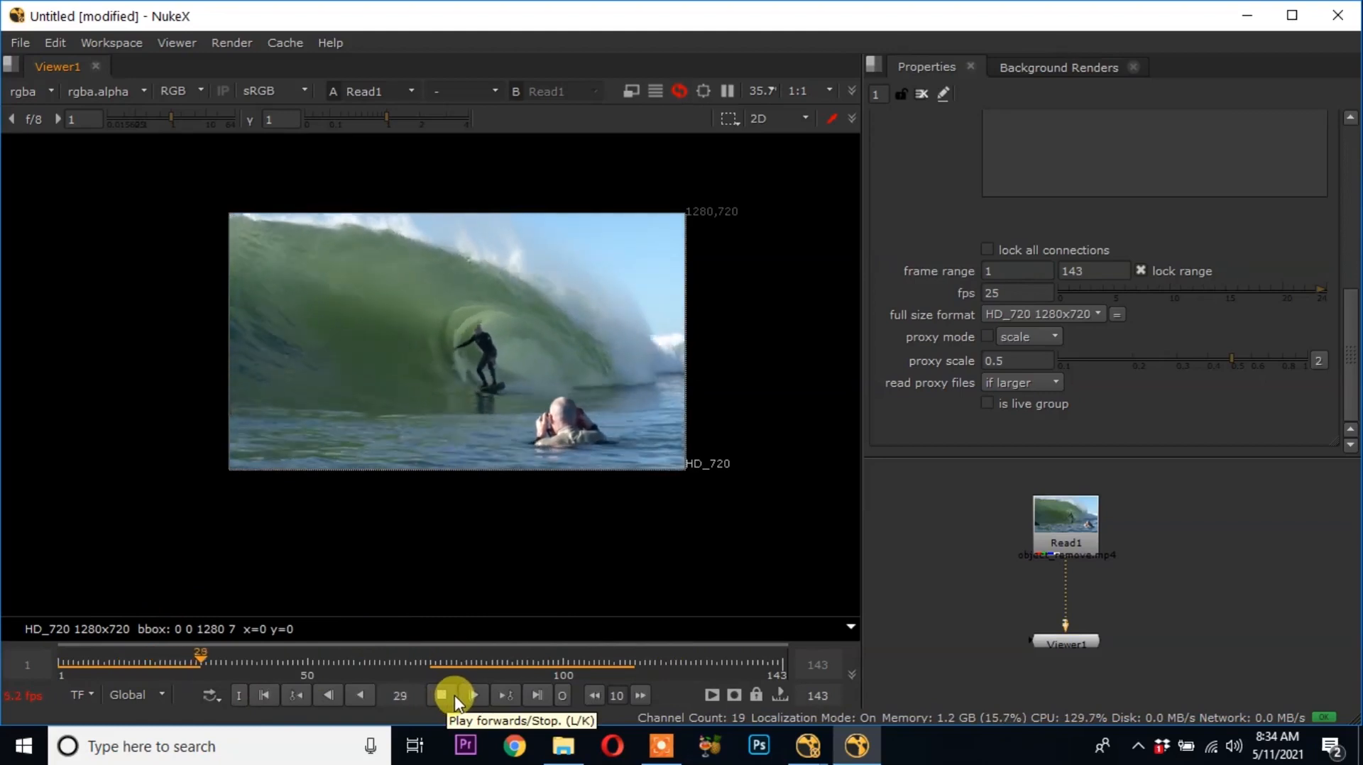
{"action": "left_click", "coordinate": [453, 698]}
Set the viewer's out point at frame 30 and play the shortened range
{"action": "left_click_drag", "start_coordinate": [260, 658], "coordinate": [208, 658]}
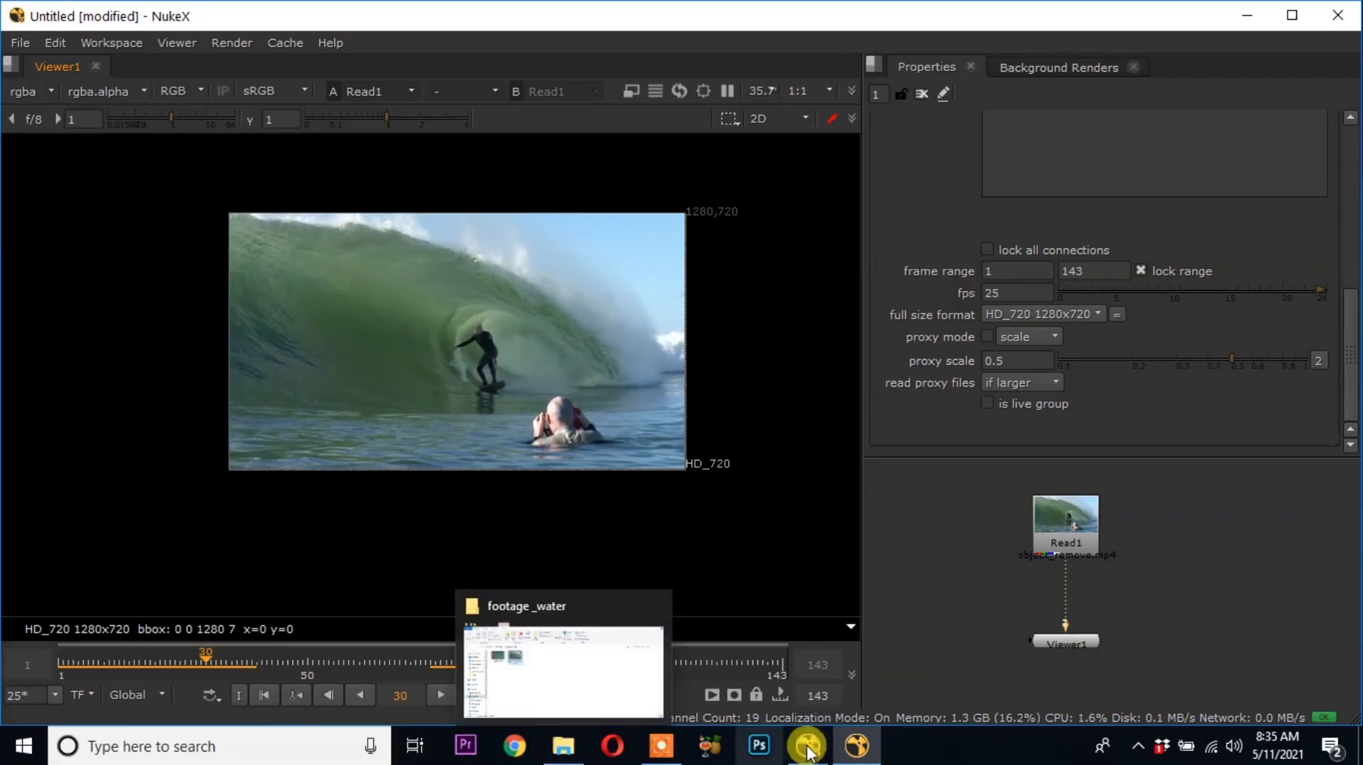
{"action": "key", "text": "o"}
{"action": "left_click", "coordinate": [441, 687]}
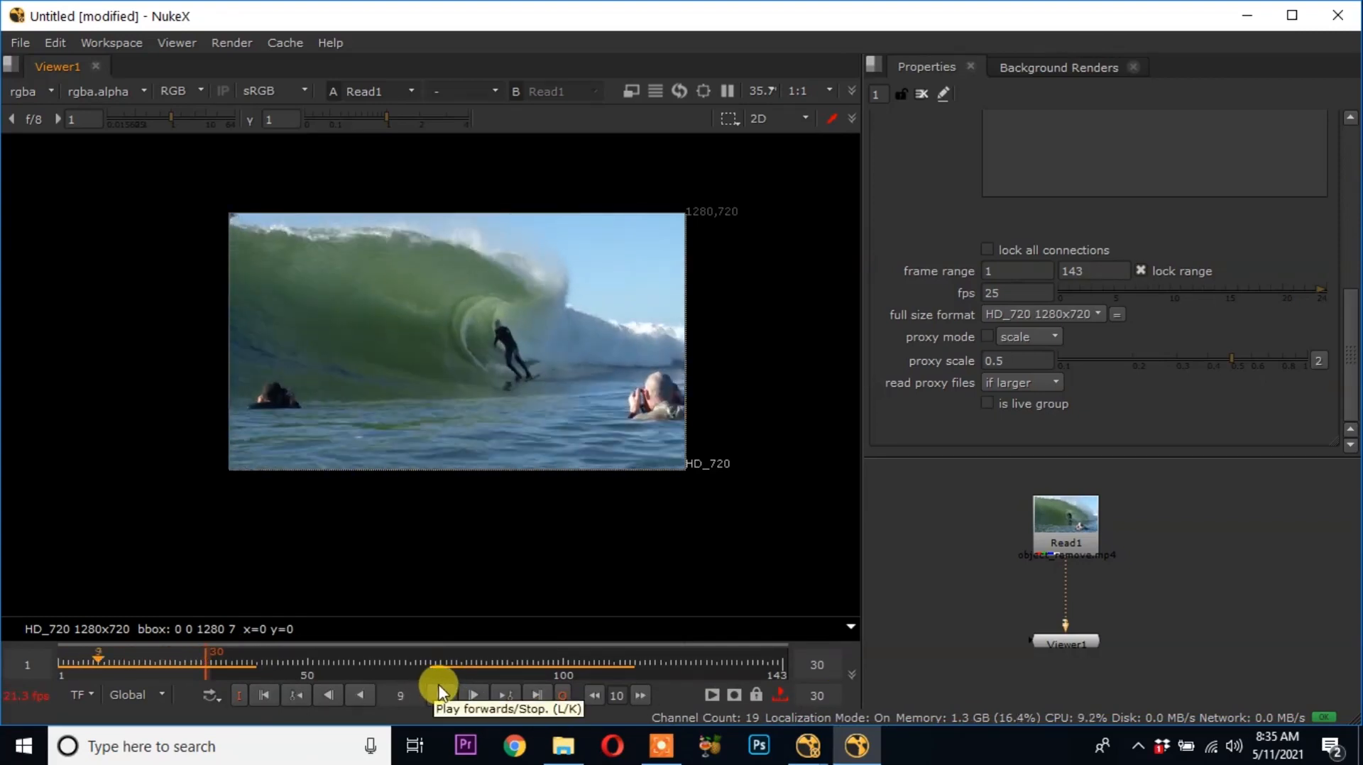
{"action": "left_click", "coordinate": [440, 693]}
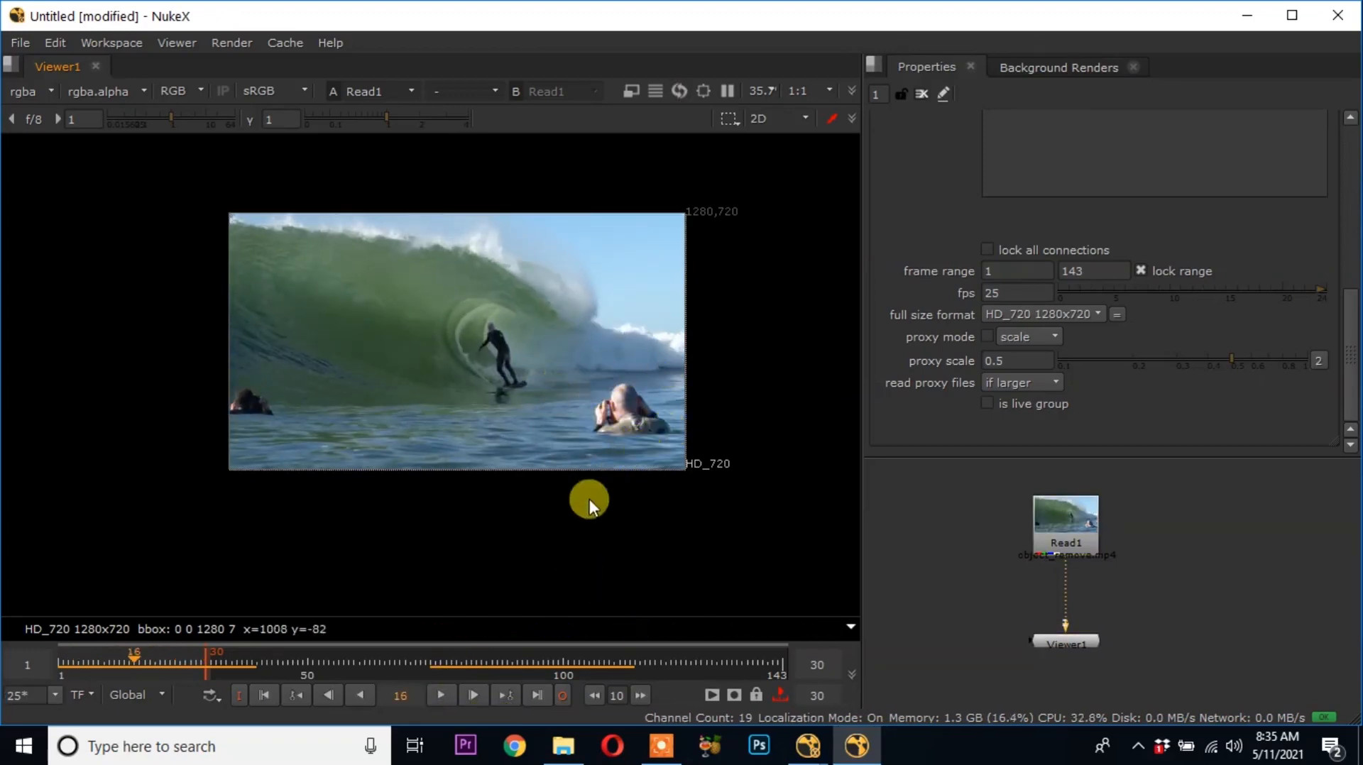
Add an unconnected Roto node beside the Read1 and Viewer1 nodes in the node graph
{"action": "scroll", "coordinate": [665, 447], "scroll_direction": "up", "scroll_amount": 3}
{"action": "middle_click_drag", "start_coordinate": [1055, 640], "coordinate": [1011, 595]}
{"action": "left_click_drag", "start_coordinate": [1021, 618], "coordinate": [1021, 630]}
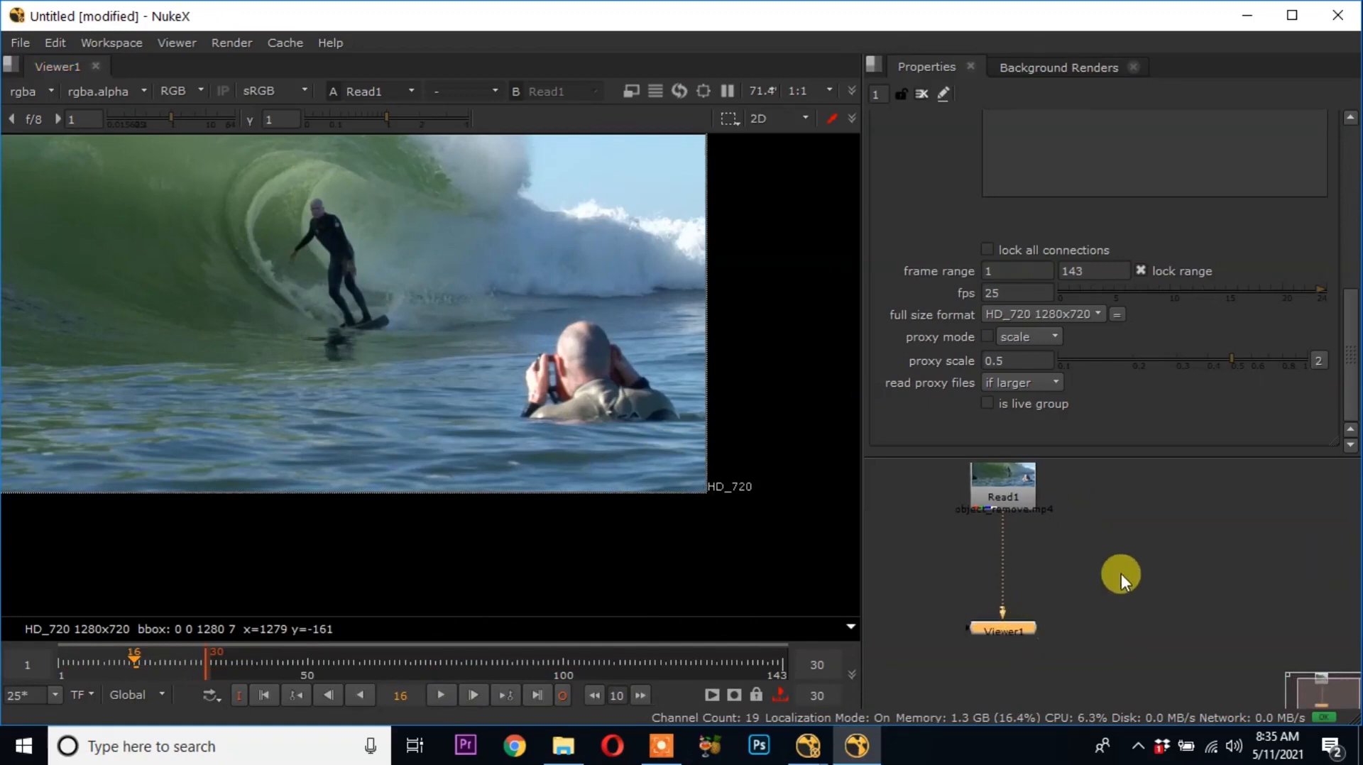
{"action": "left_click", "coordinate": [1148, 553]}
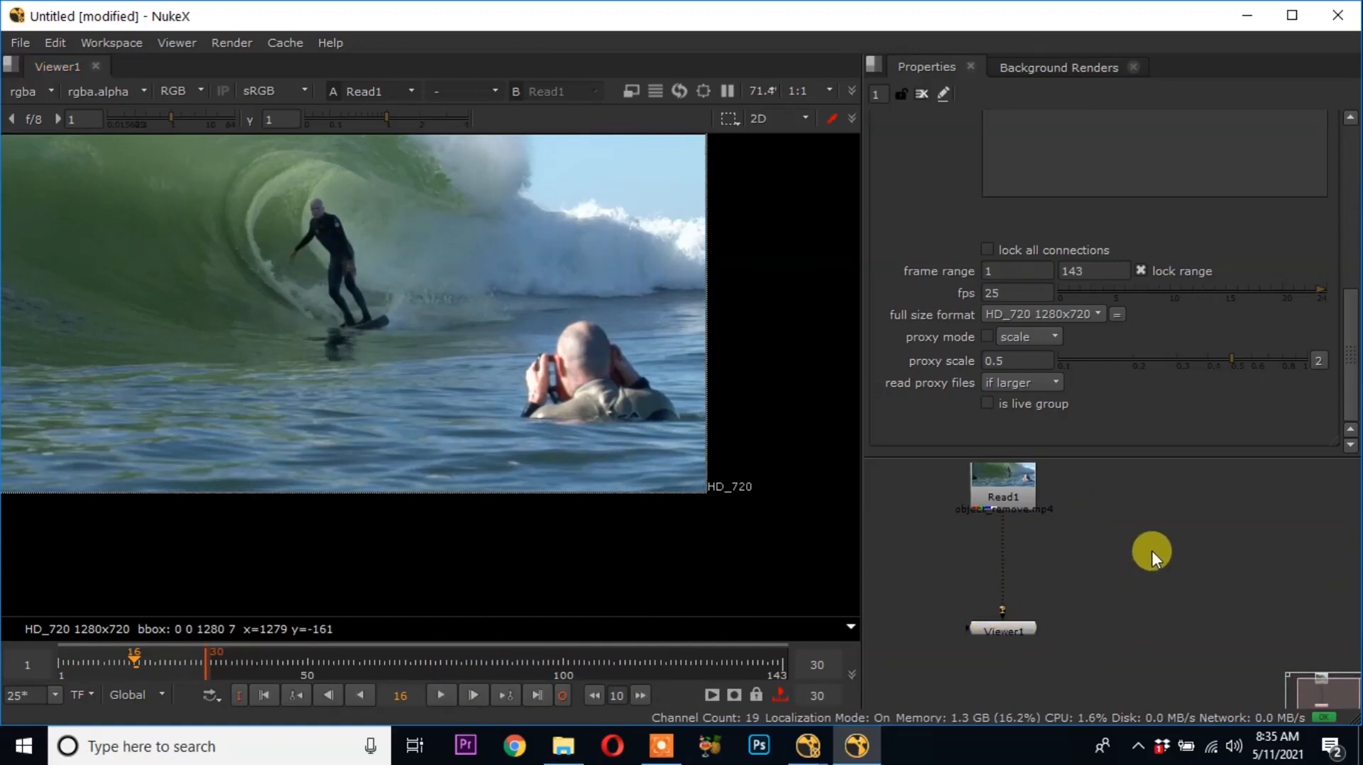
{"action": "key", "text": "o"}
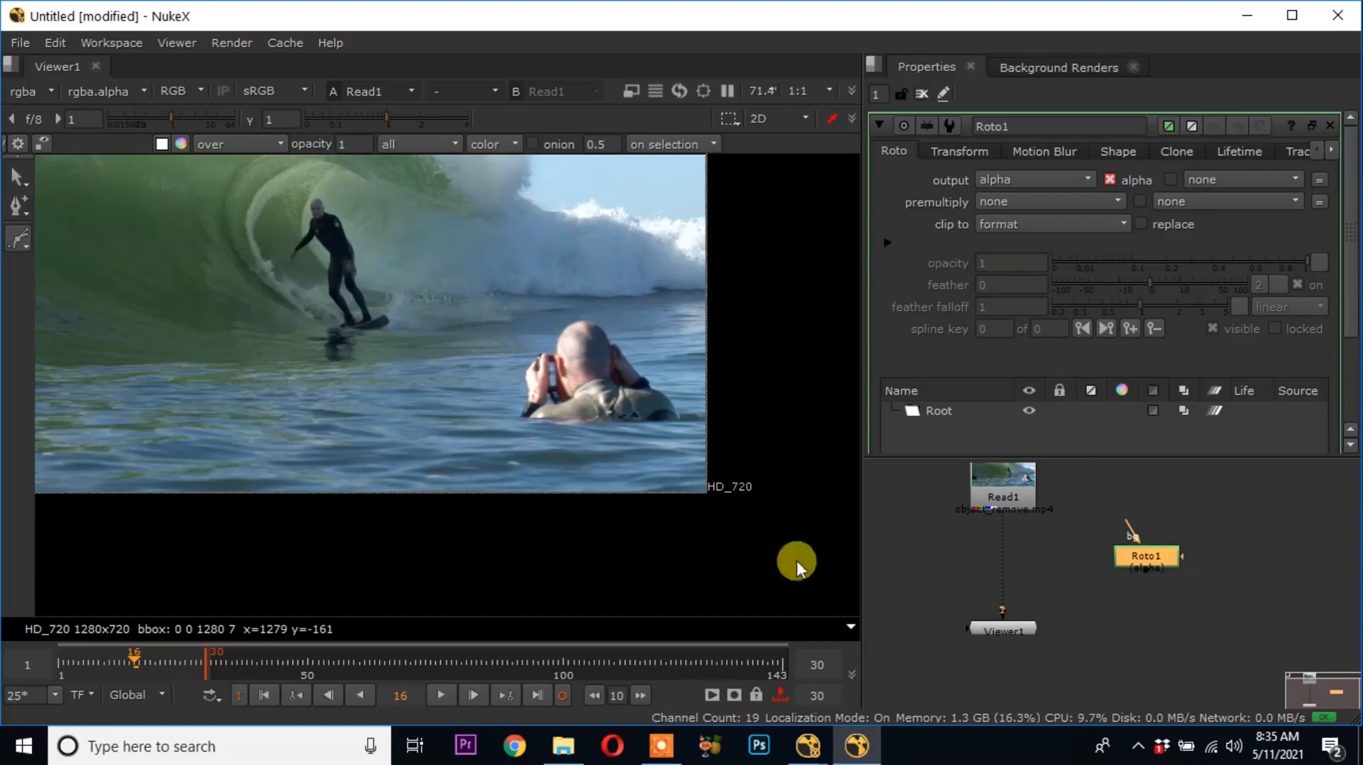
Scrub through the shortened range from its first frame and park the playhead at frame 30 on the man in the water
{"action": "left_click_drag", "start_coordinate": [122, 659], "coordinate": [66, 661]}
{"action": "left_click", "coordinate": [261, 696]}
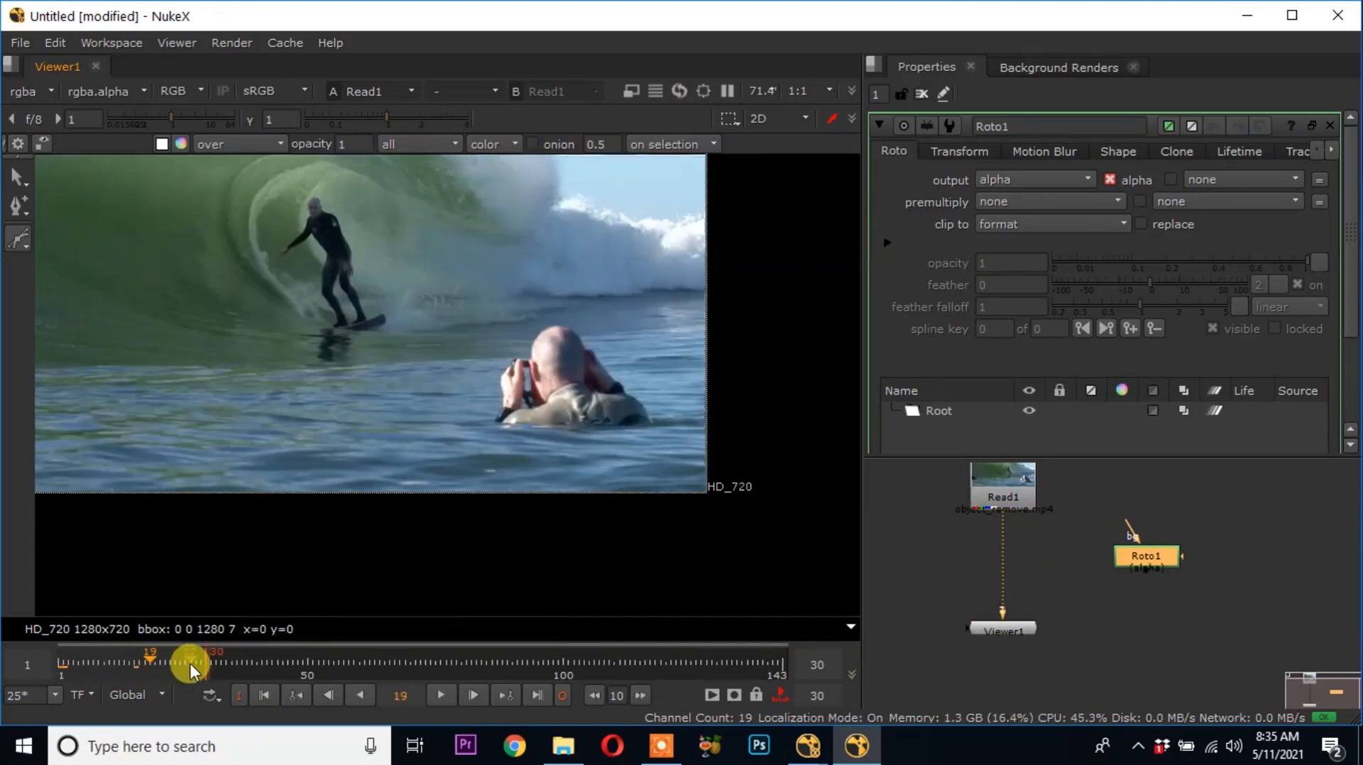
{"action": "left_click", "coordinate": [538, 695]}
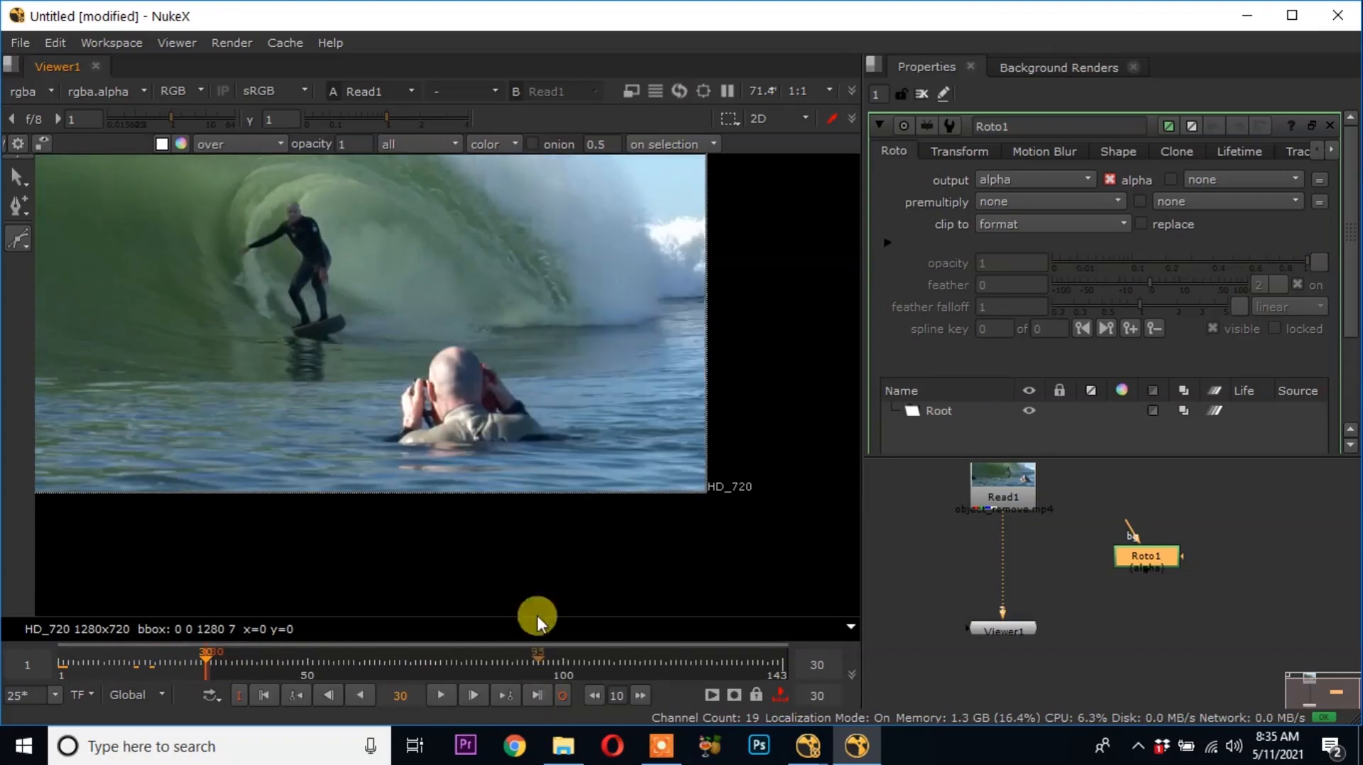
{"action": "scroll", "coordinate": [420, 416], "scroll_direction": "up", "scroll_amount": 3}
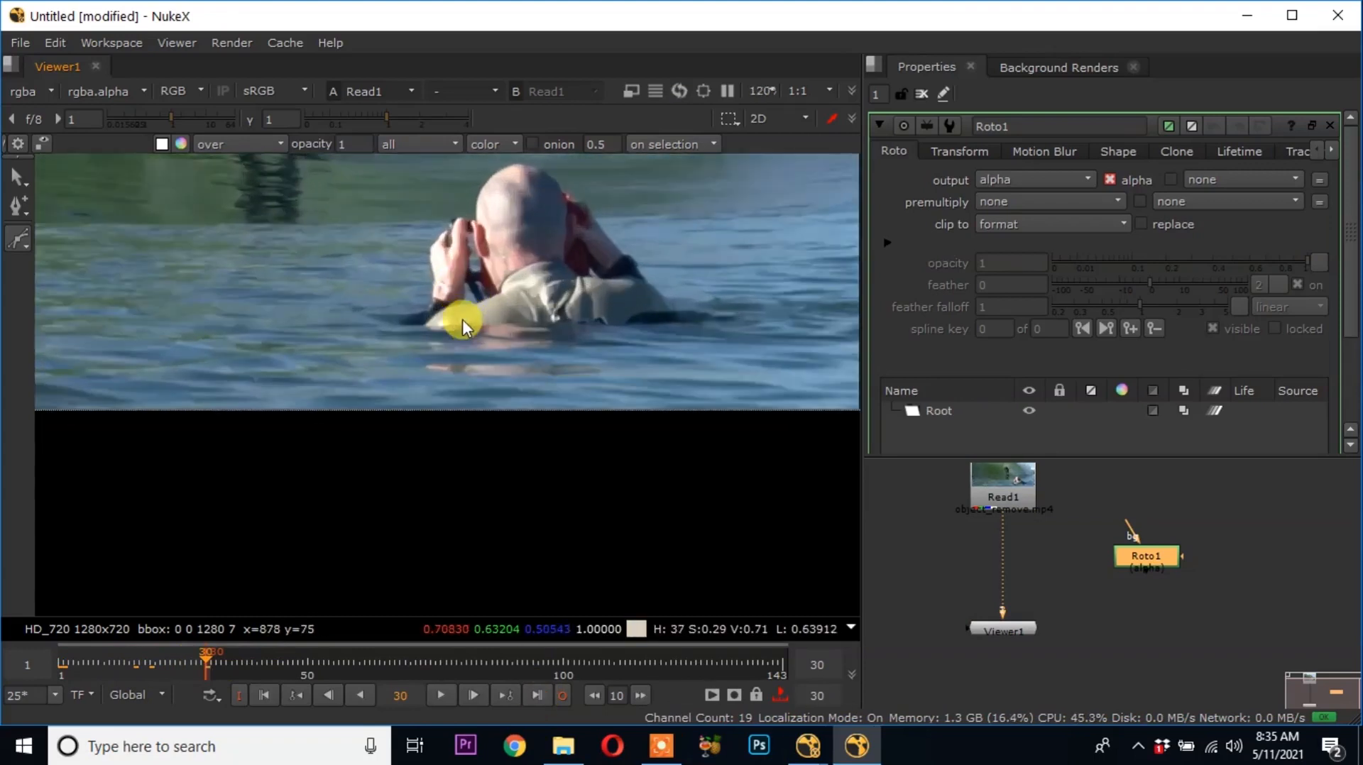
Draw a closed Bezier shape in Roto1 at frame 30 around the man's near shoulder and the water below it
{"action": "left_click", "coordinate": [1158, 613]}
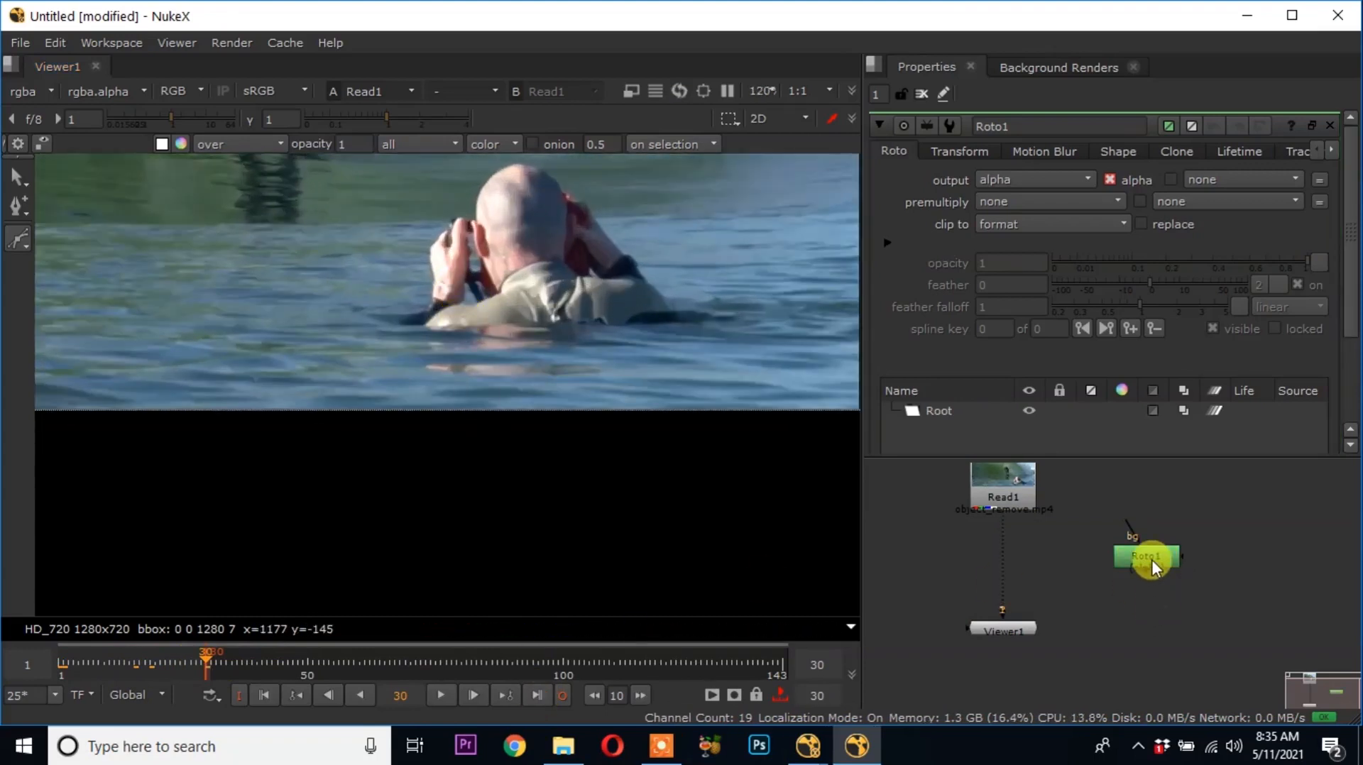
{"action": "left_click", "coordinate": [1149, 560]}
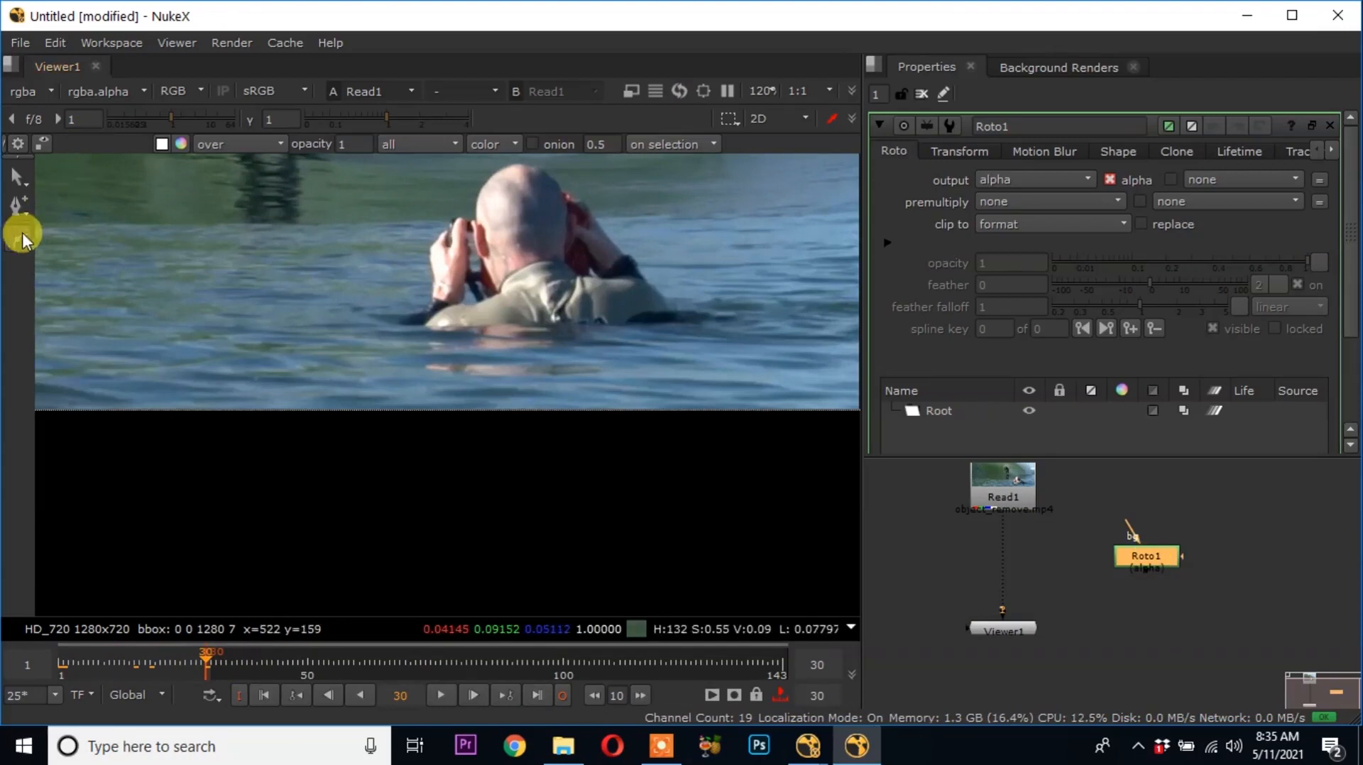
{"action": "scroll", "coordinate": [382, 330], "scroll_direction": "up", "scroll_amount": 1}
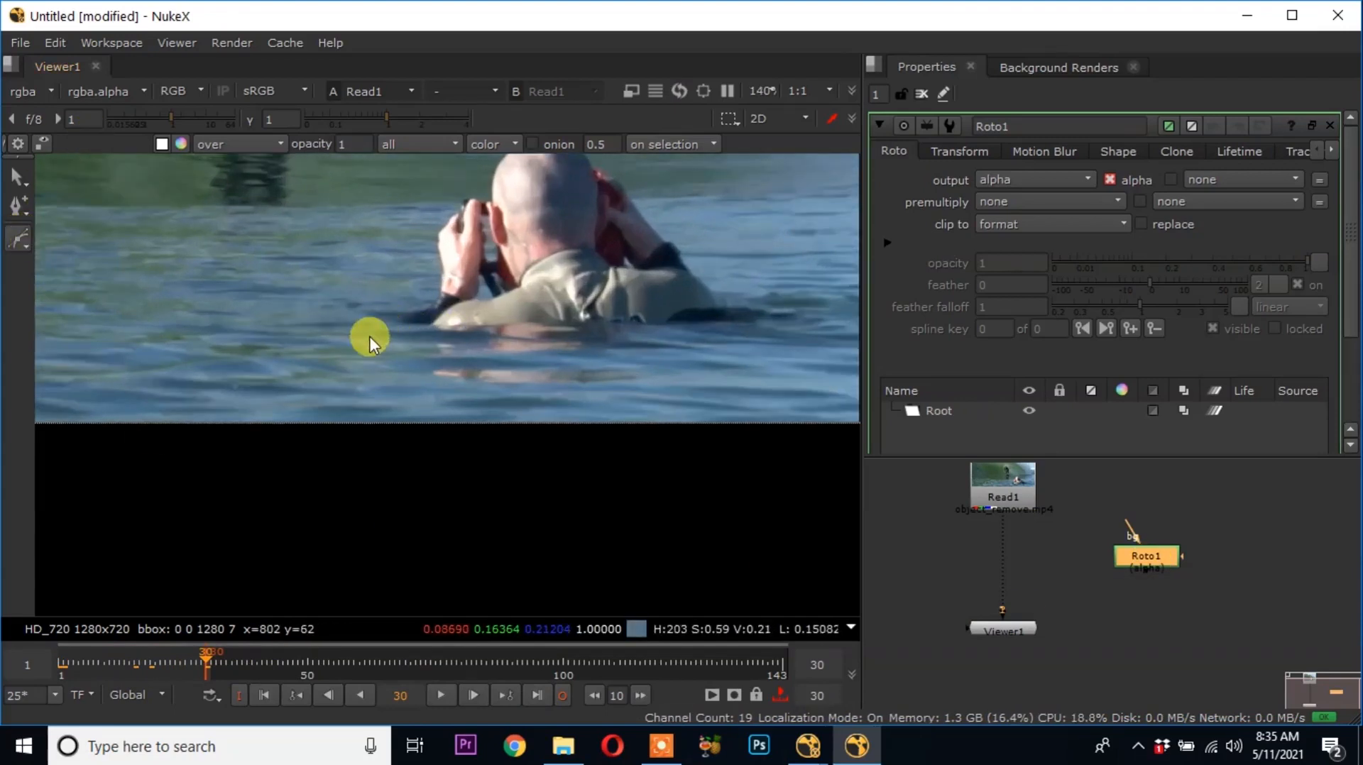
{"action": "left_click", "coordinate": [364, 328]}
{"action": "left_click", "coordinate": [384, 296]}
{"action": "left_click", "coordinate": [467, 273]}
{"action": "left_click", "coordinate": [528, 281]}
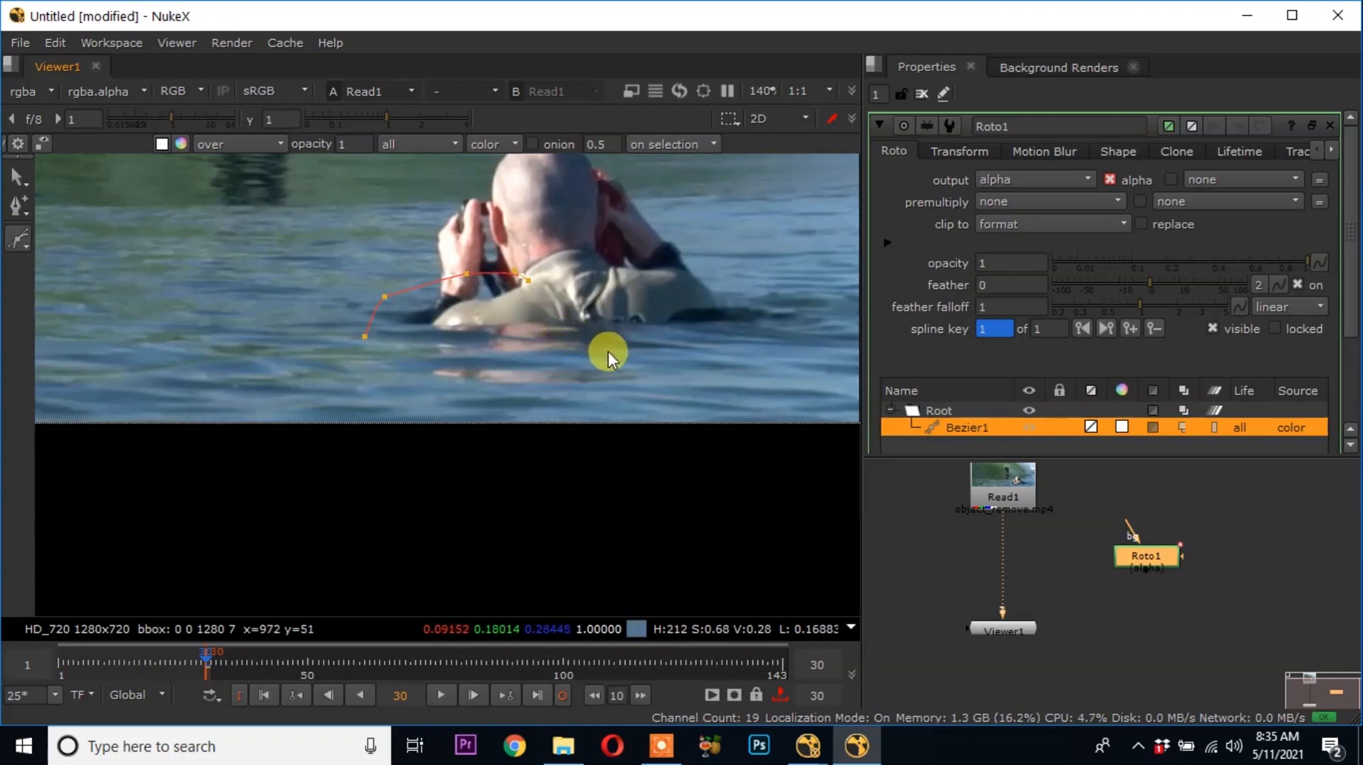
{"action": "left_click", "coordinate": [610, 389]}
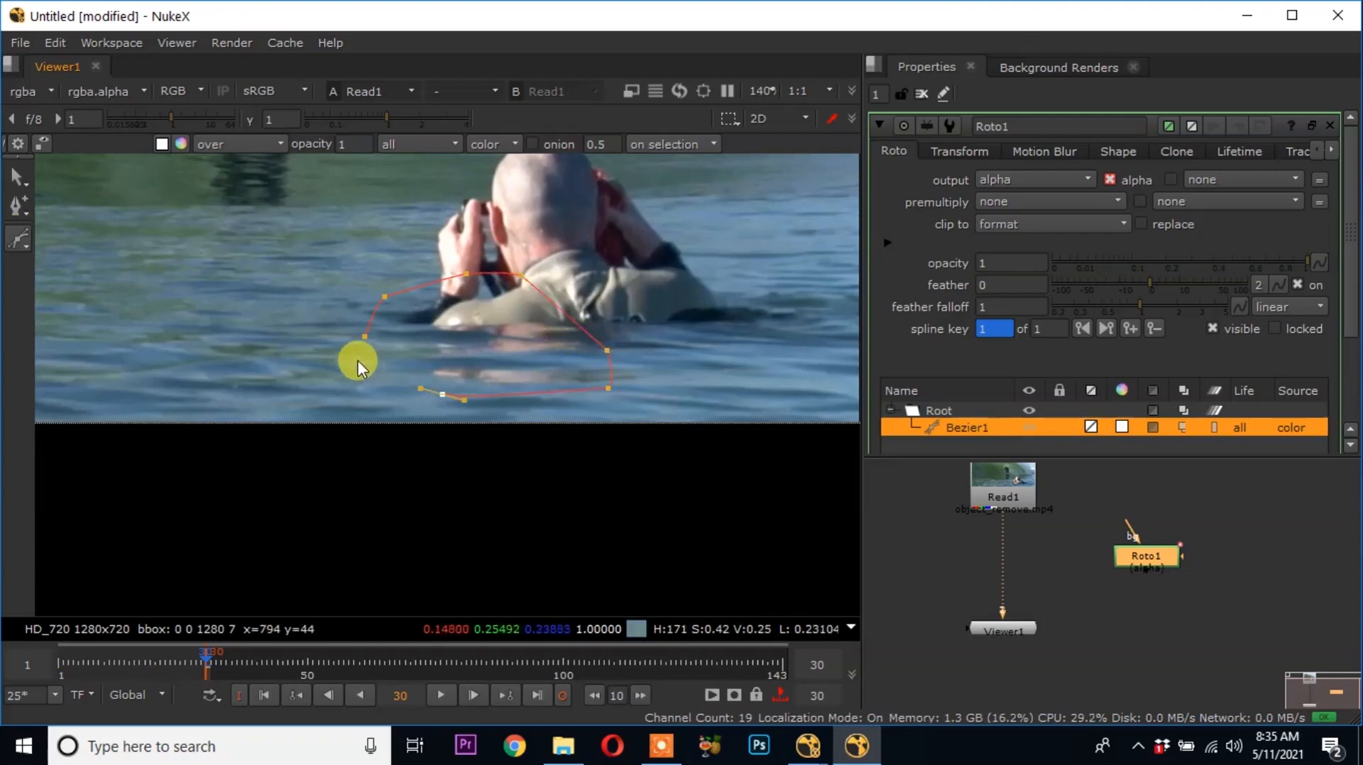
{"action": "left_click", "coordinate": [370, 338]}
Select all points of the Bezier shape and pull a soft feather edge outward around it
{"action": "left_click_drag", "start_coordinate": [360, 244], "coordinate": [698, 431]}
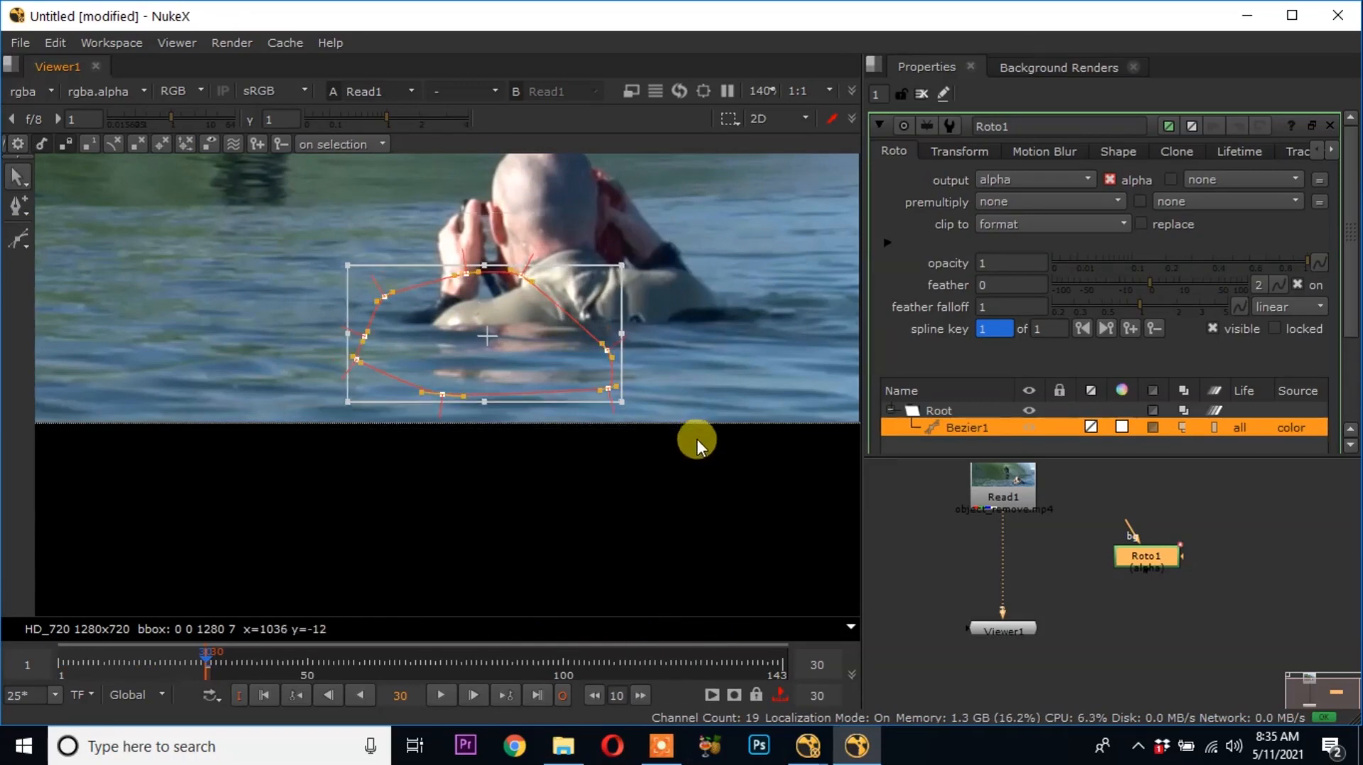
{"action": "left_click_drag", "start_coordinate": [532, 256], "coordinate": [535, 246]}
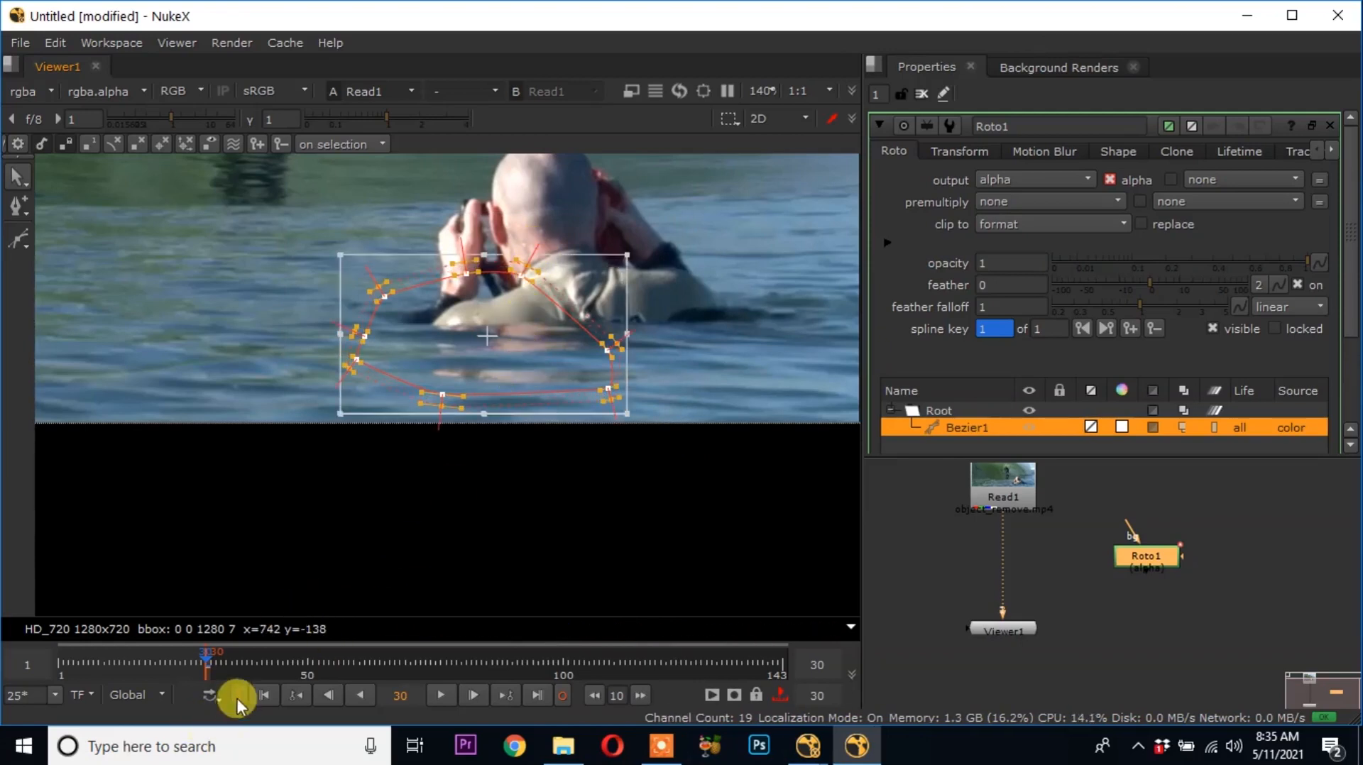
{"action": "left_click_drag", "start_coordinate": [509, 361], "coordinate": [510, 376]}
{"action": "middle_click_drag", "start_coordinate": [510, 376], "coordinate": [504, 401]}
{"action": "scroll", "coordinate": [370, 338], "scroll_direction": "up", "scroll_amount": 2}
{"action": "scroll", "coordinate": [378, 338], "scroll_direction": "down", "scroll_amount": 2}
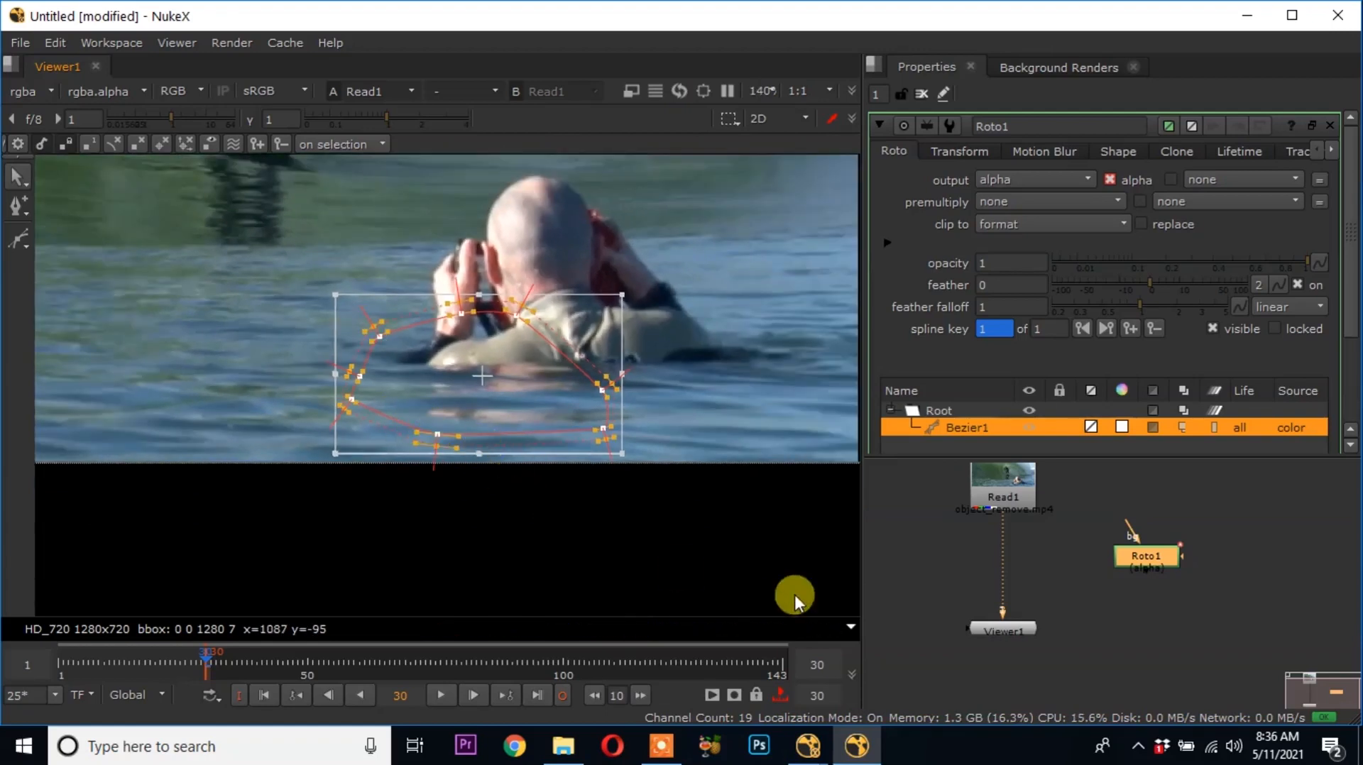
Move the Bezier shape to follow the man in the water at frames 26 and 18, keyframing each position
{"action": "left_click", "coordinate": [188, 666]}
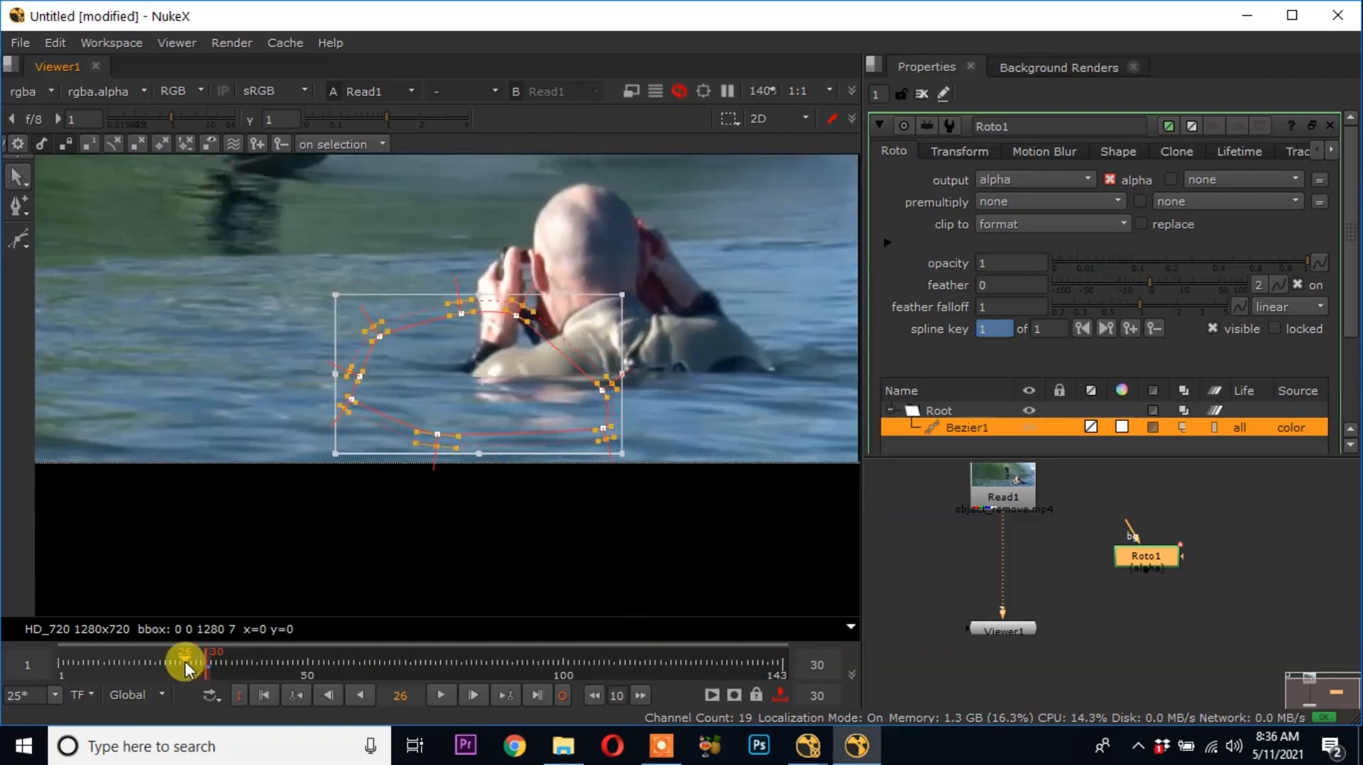
{"action": "left_click_drag", "start_coordinate": [449, 388], "coordinate": [478, 374]}
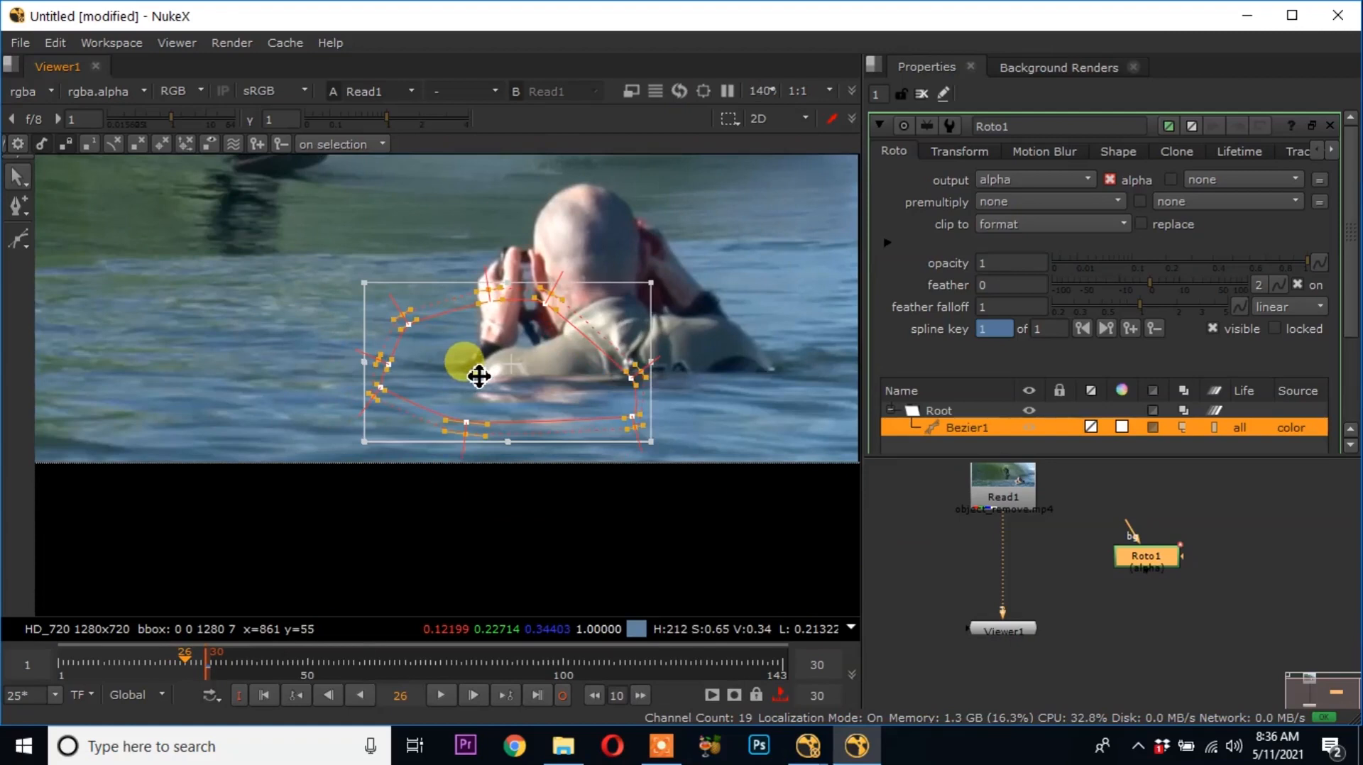
{"action": "left_click", "coordinate": [148, 664]}
{"action": "left_click", "coordinate": [229, 665]}
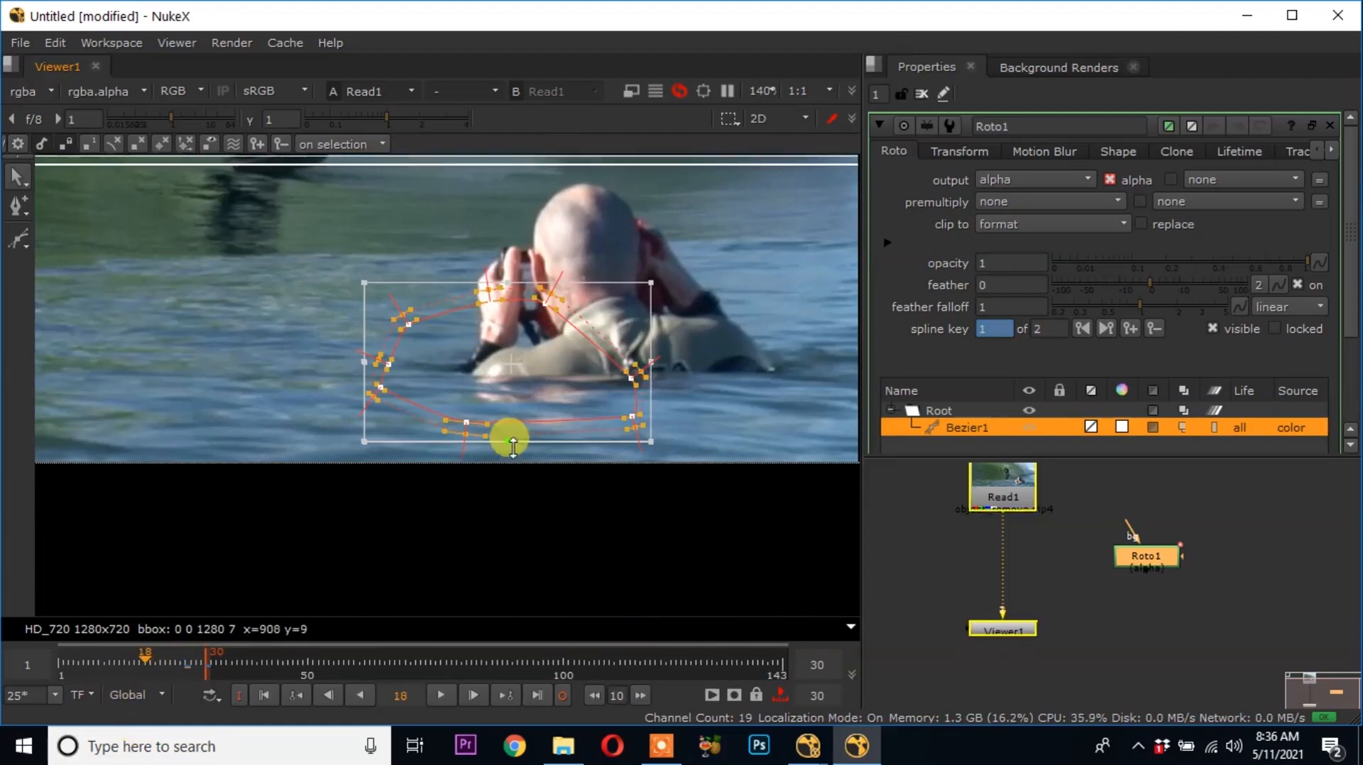
{"action": "left_click_drag", "start_coordinate": [521, 373], "coordinate": [718, 307]}
{"action": "left_click", "coordinate": [313, 568]}
Keyframe the Bezier shape at frame 12 by moving it back onto the man's shoulder
{"action": "left_click", "coordinate": [113, 660]}
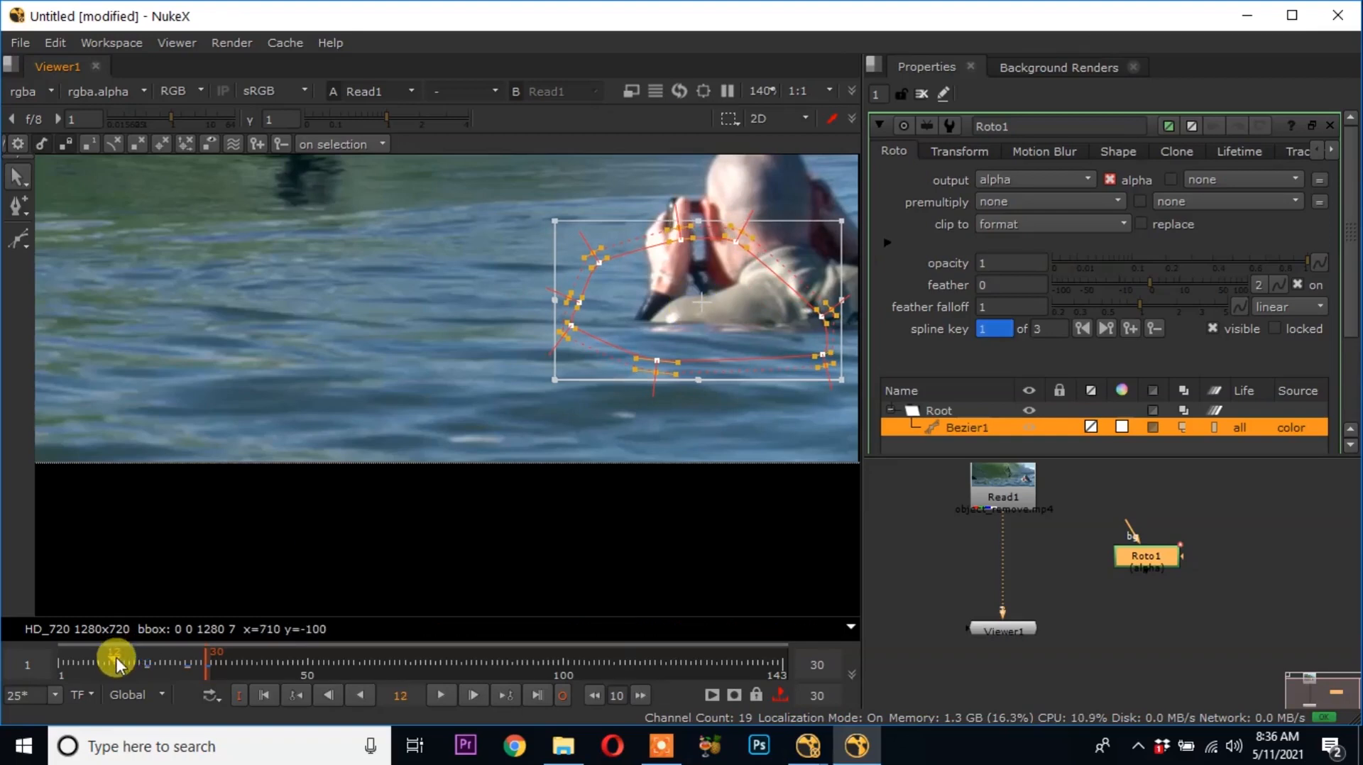
{"action": "middle_click_drag", "start_coordinate": [597, 429], "coordinate": [345, 495]}
{"action": "left_click_drag", "start_coordinate": [450, 360], "coordinate": [582, 321]}
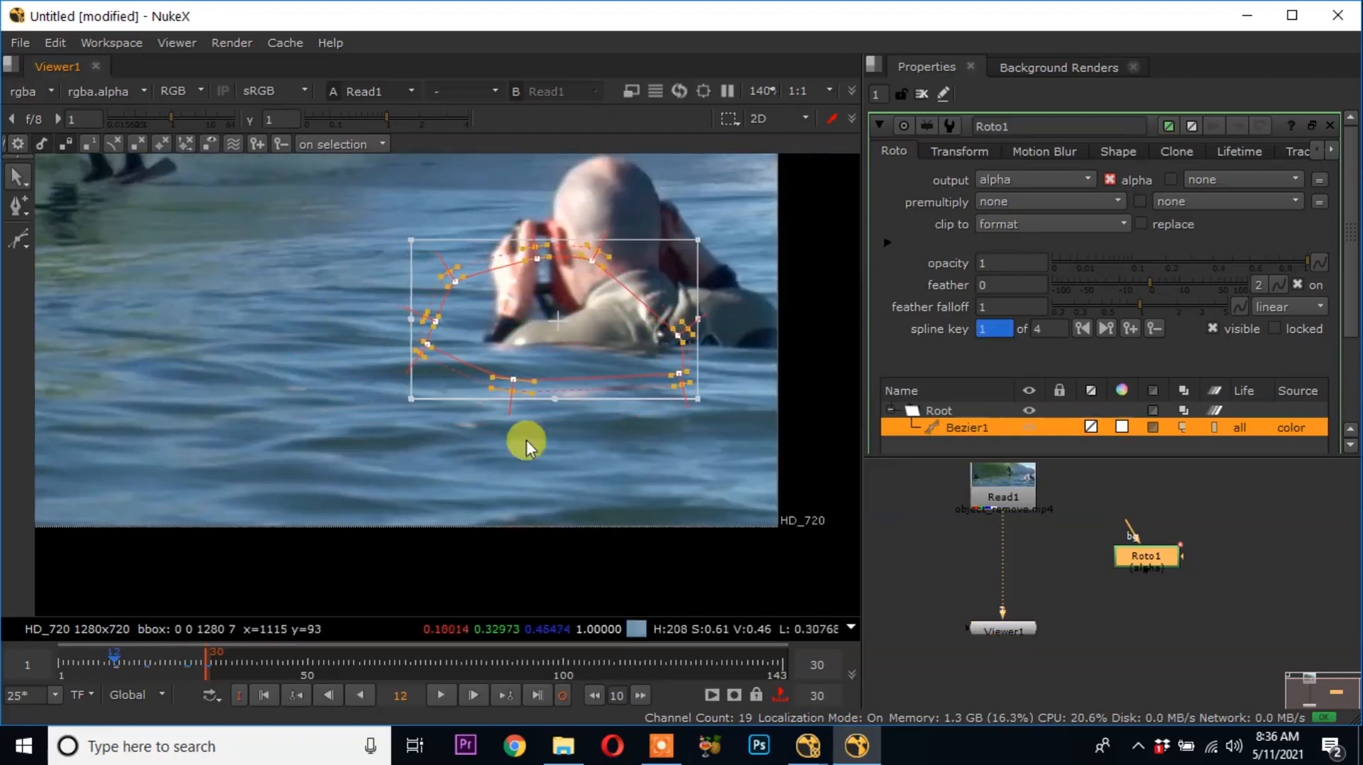
Move the Bezier shape to follow the man at frames 6 and 1, keyframing each position
{"action": "left_click", "coordinate": [84, 660]}
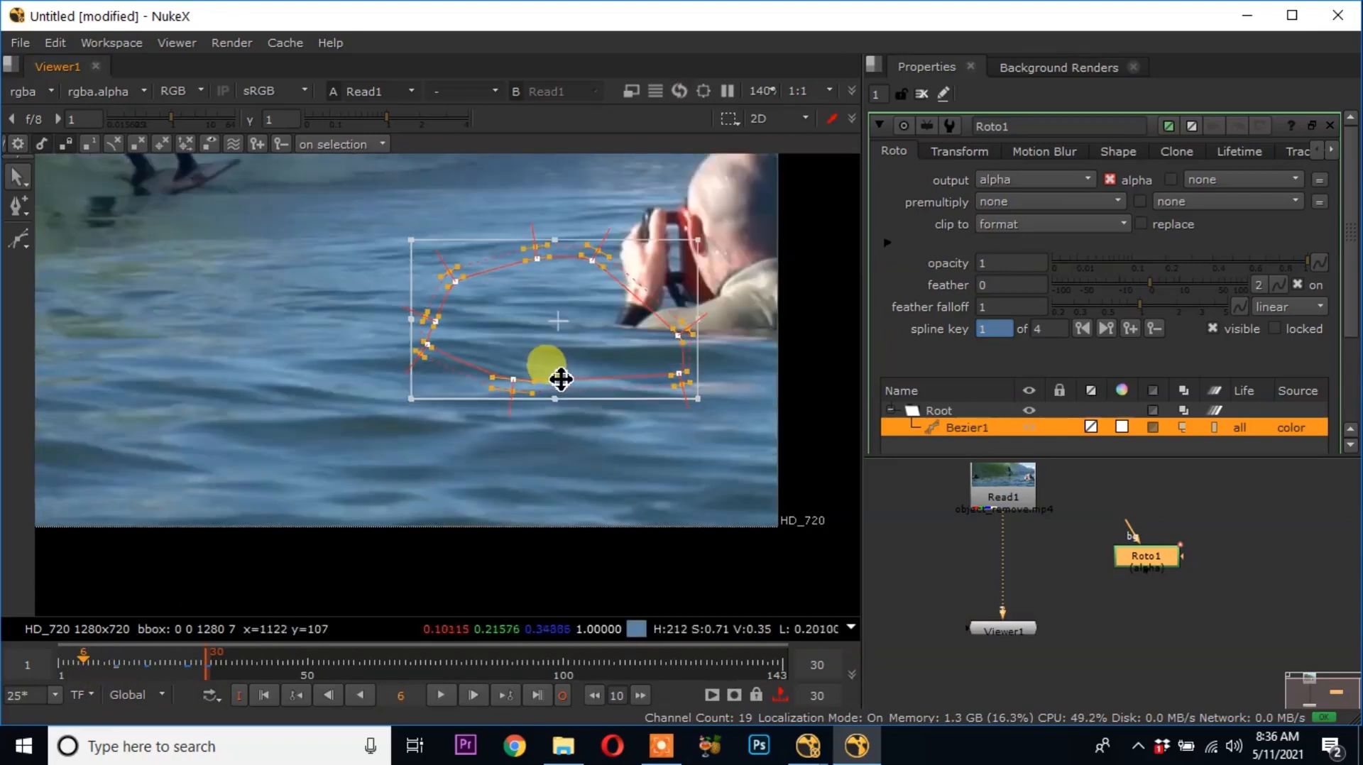
{"action": "middle_click_drag", "start_coordinate": [563, 377], "coordinate": [316, 411]}
{"action": "left_click_drag", "start_coordinate": [316, 410], "coordinate": [454, 395]}
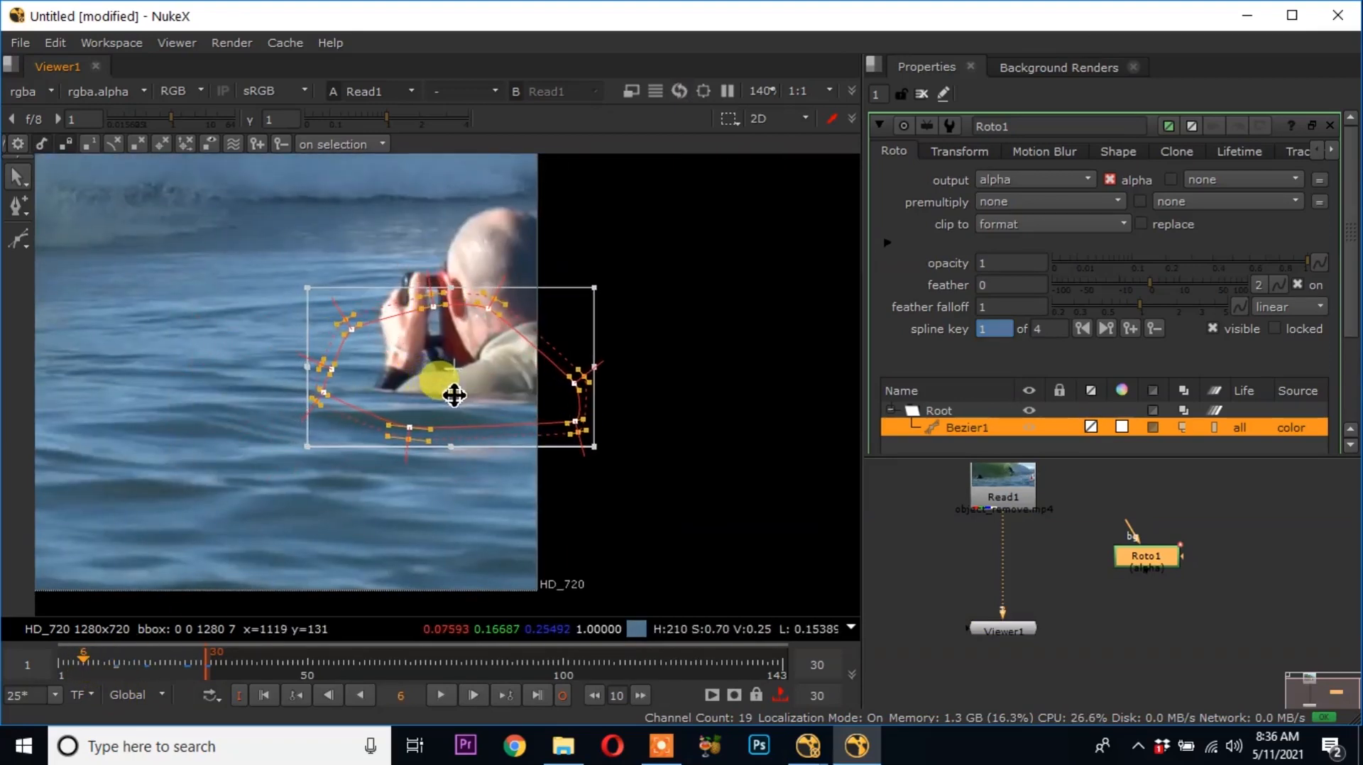
{"action": "left_click", "coordinate": [268, 703]}
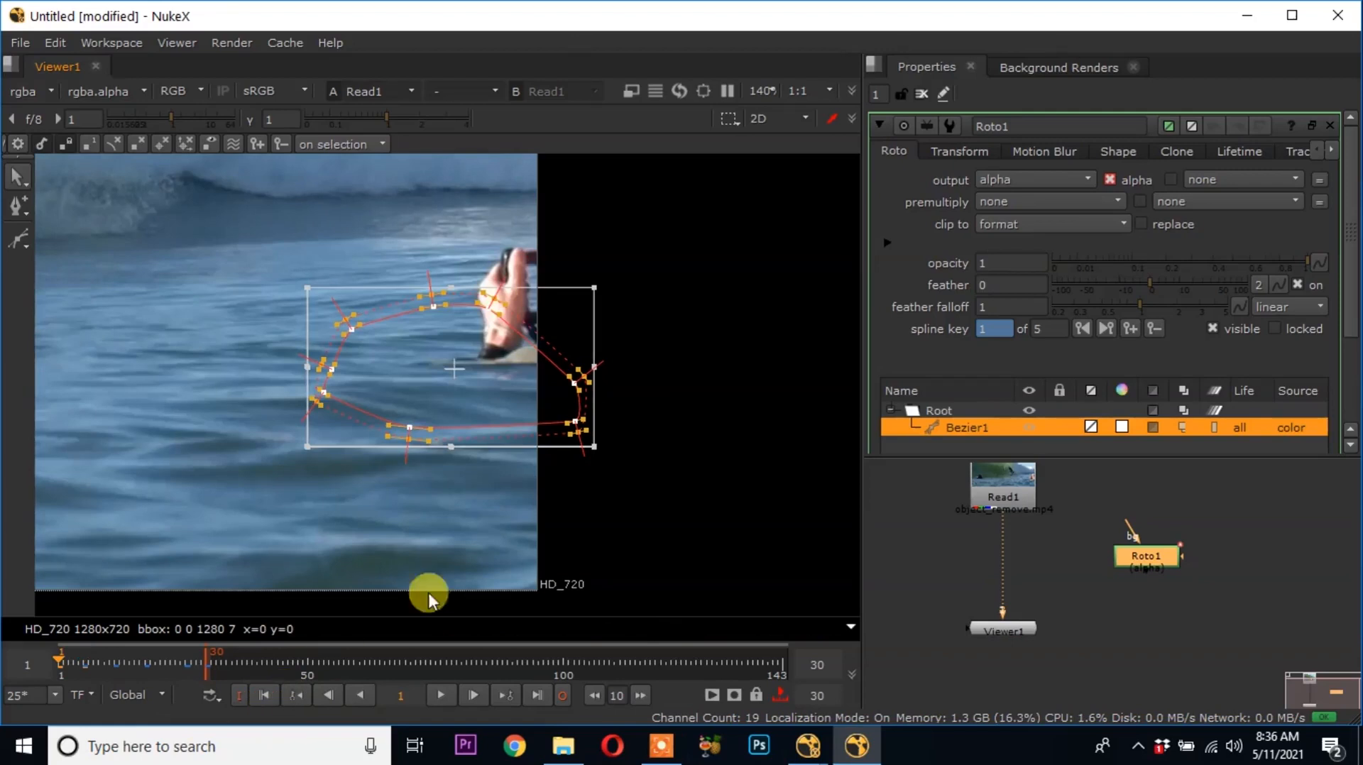
{"action": "left_click_drag", "start_coordinate": [447, 377], "coordinate": [553, 358]}
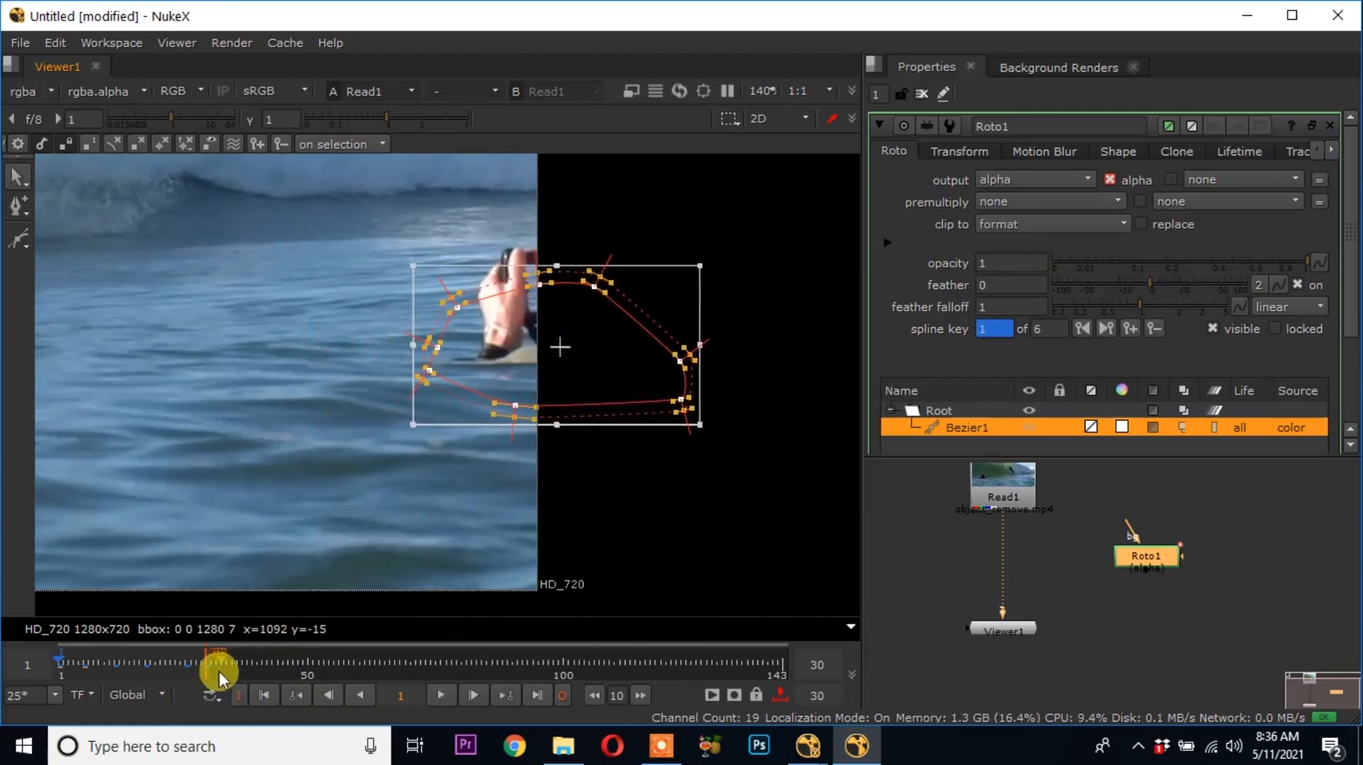
Step through frames 1 to 26 to check how the Bezier shape follows the man's shoulder
{"action": "key", "text": "Right"}
{"action": "key", "text": "Right"}
{"action": "key", "text": "Right"}
{"action": "key", "text": "Right"}
{"action": "key", "text": "Right"}
{"action": "key", "text": "Right"}
{"action": "key", "text": "Right"}
{"action": "key", "text": "Right"}
{"action": "key", "text": "Right"}
{"action": "key", "text": "Right"}
{"action": "key", "text": "Right"}
{"action": "key", "text": "Right"}
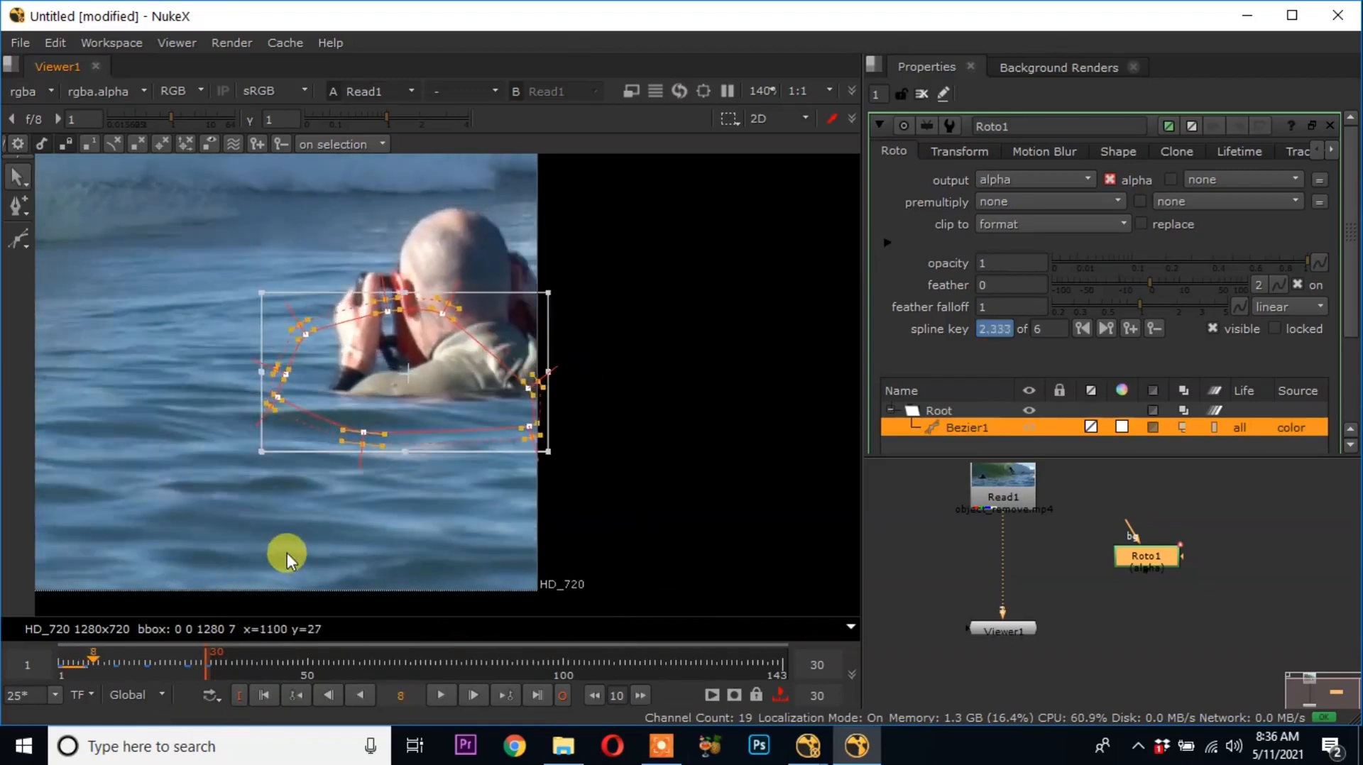
{"action": "key", "text": "Right"}
{"action": "key", "text": "Right"}
{"action": "key", "text": "Right"}
{"action": "key", "text": "Right"}
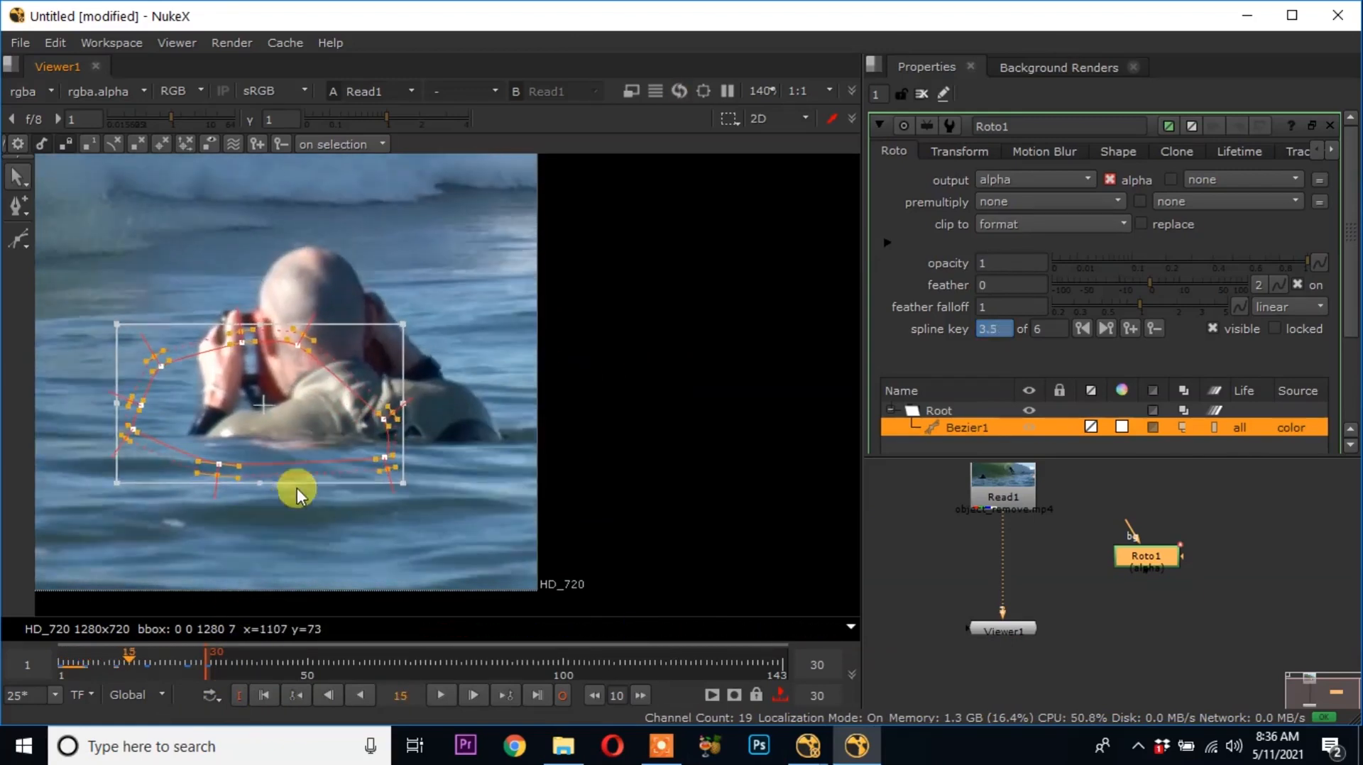
{"action": "middle_click_drag", "start_coordinate": [284, 488], "coordinate": [557, 429]}
{"action": "key", "text": "Right"}
{"action": "key", "text": "Right"}
{"action": "key", "text": "Right"}
{"action": "key", "text": "Right"}
{"action": "key", "text": "Right"}
{"action": "key", "text": "Right"}
{"action": "key", "text": "Right"}
{"action": "key", "text": "Right"}
{"action": "key", "text": "Right"}
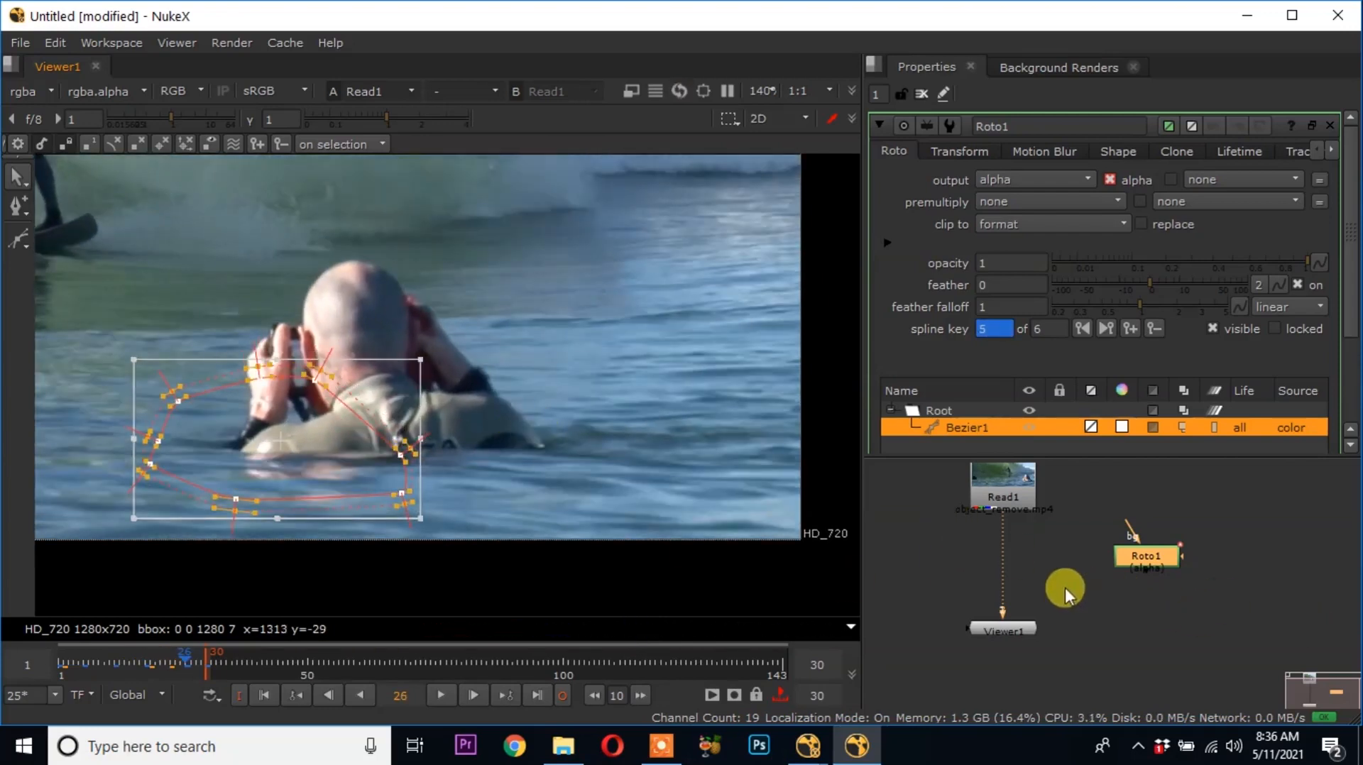
Add a Merge node fed by Read1 through its B input and view its output in Viewer1
{"action": "left_click_drag", "start_coordinate": [1013, 629], "coordinate": [1013, 679]}
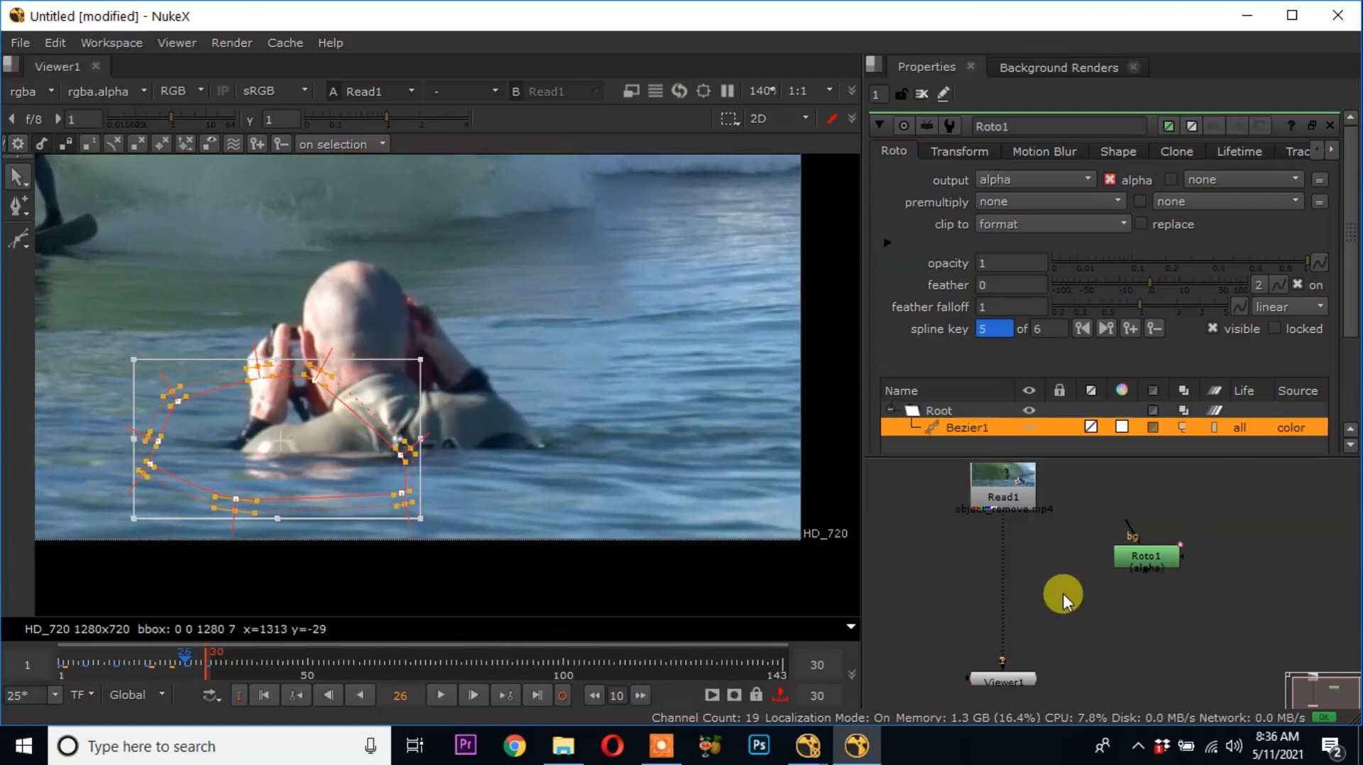
{"action": "key", "text": "m"}
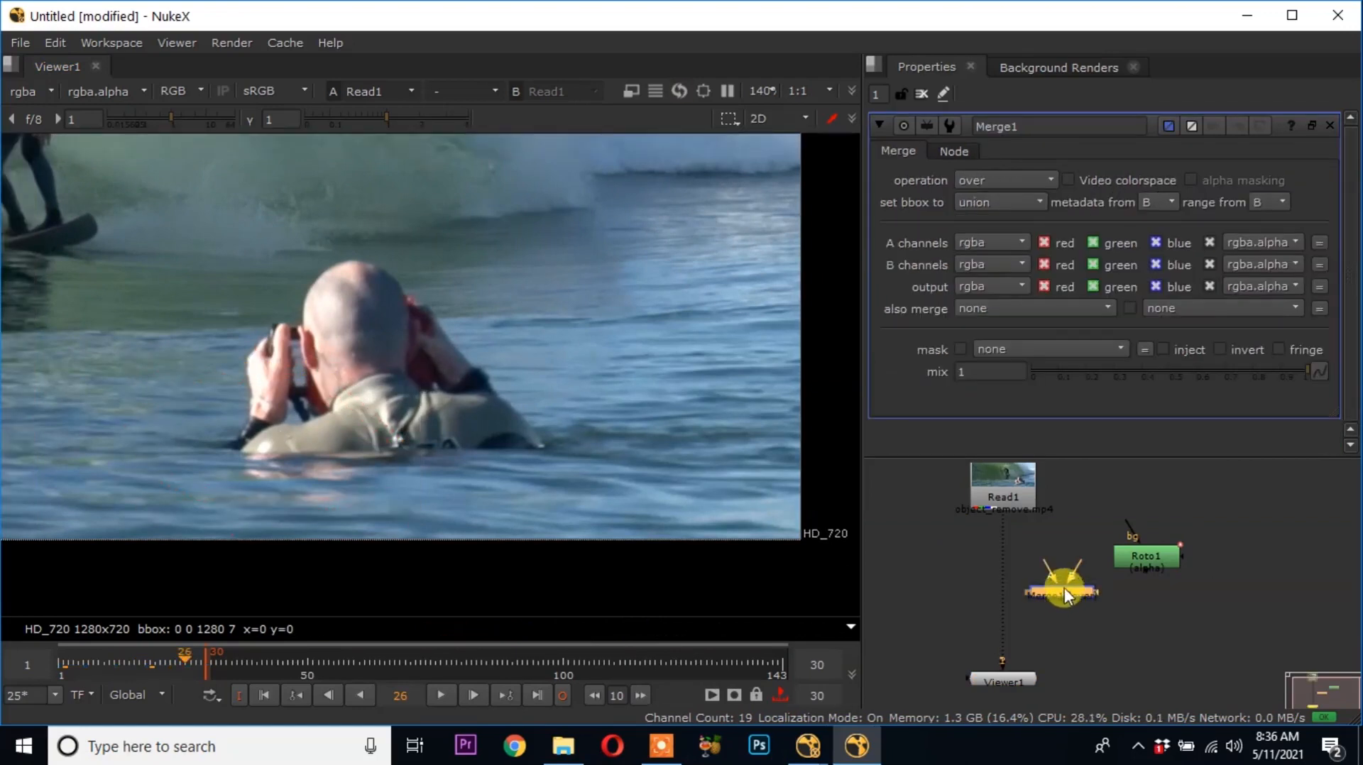
{"action": "scroll", "coordinate": [1065, 593], "scroll_direction": "up", "scroll_amount": 4}
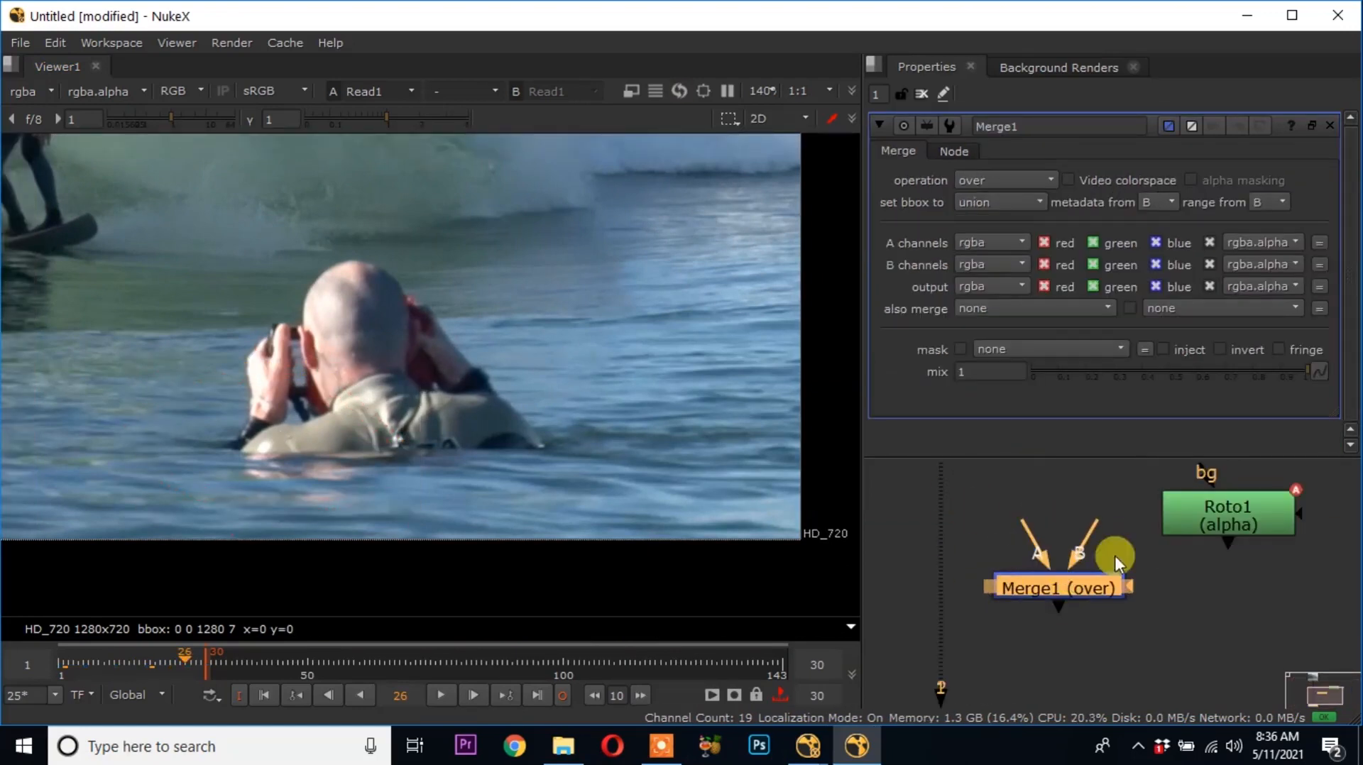
{"action": "left_click_drag", "start_coordinate": [1148, 470], "coordinate": [1099, 524]}
{"action": "scroll", "coordinate": [1041, 583], "scroll_direction": "down", "scroll_amount": 3}
{"action": "scroll", "coordinate": [1070, 629], "scroll_direction": "up", "scroll_amount": 1}
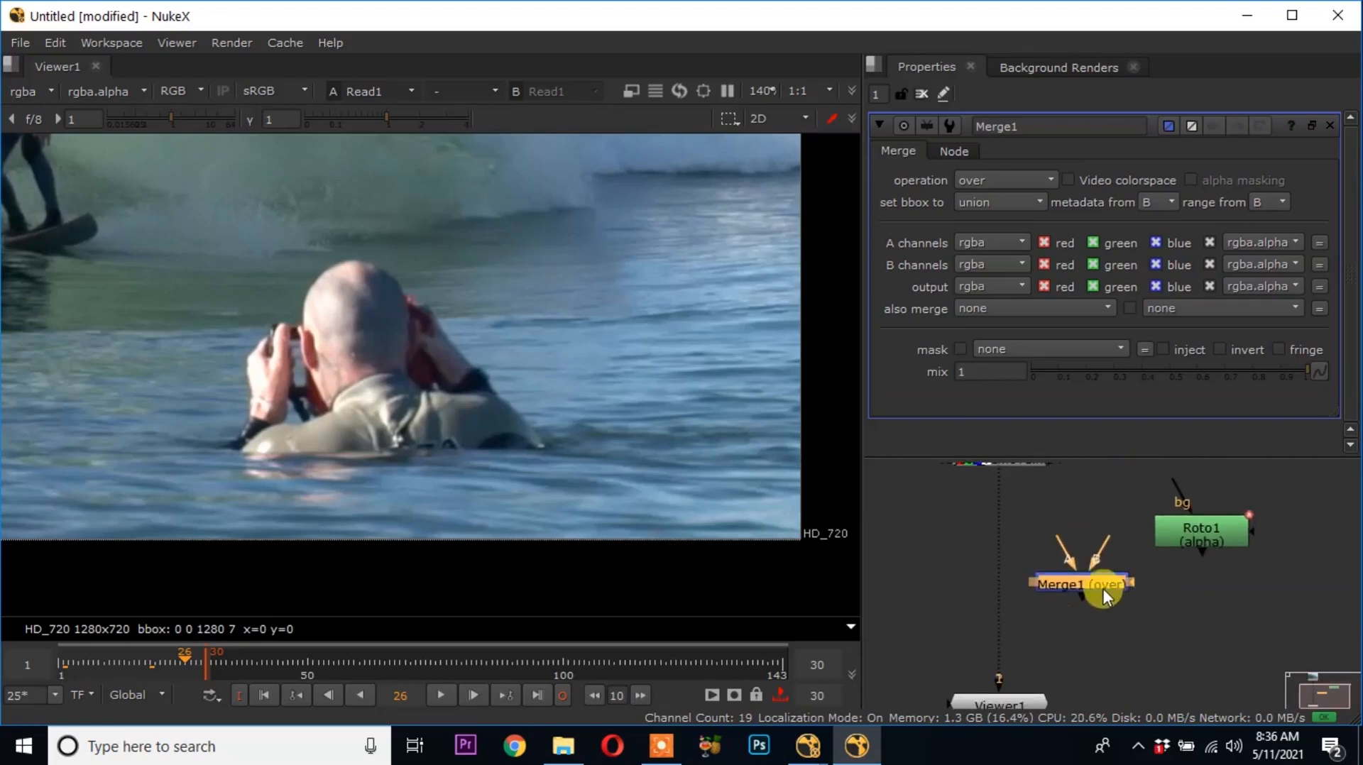
{"action": "left_click_drag", "start_coordinate": [1035, 564], "coordinate": [1024, 564]}
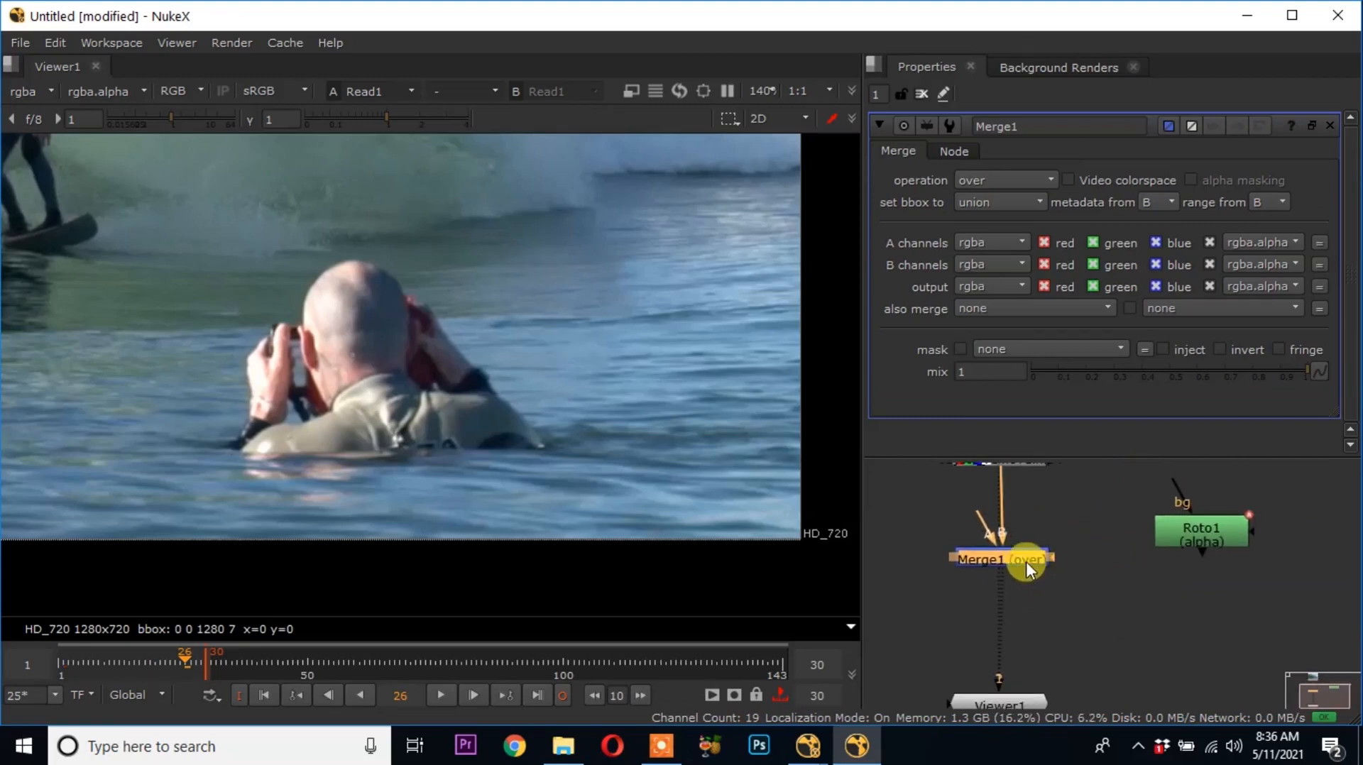
{"action": "left_click_drag", "start_coordinate": [1014, 693], "coordinate": [1029, 583]}
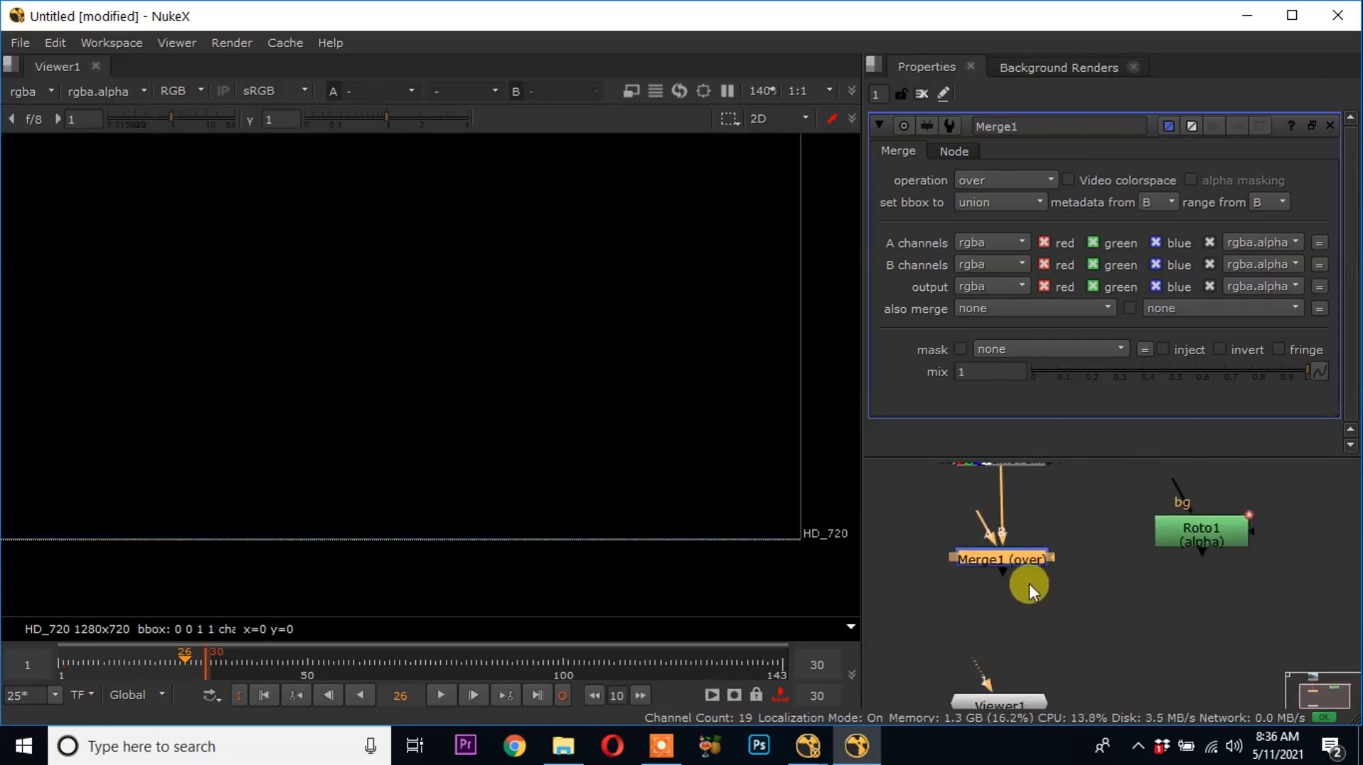
{"action": "left_click_drag", "start_coordinate": [984, 666], "coordinate": [1013, 564]}
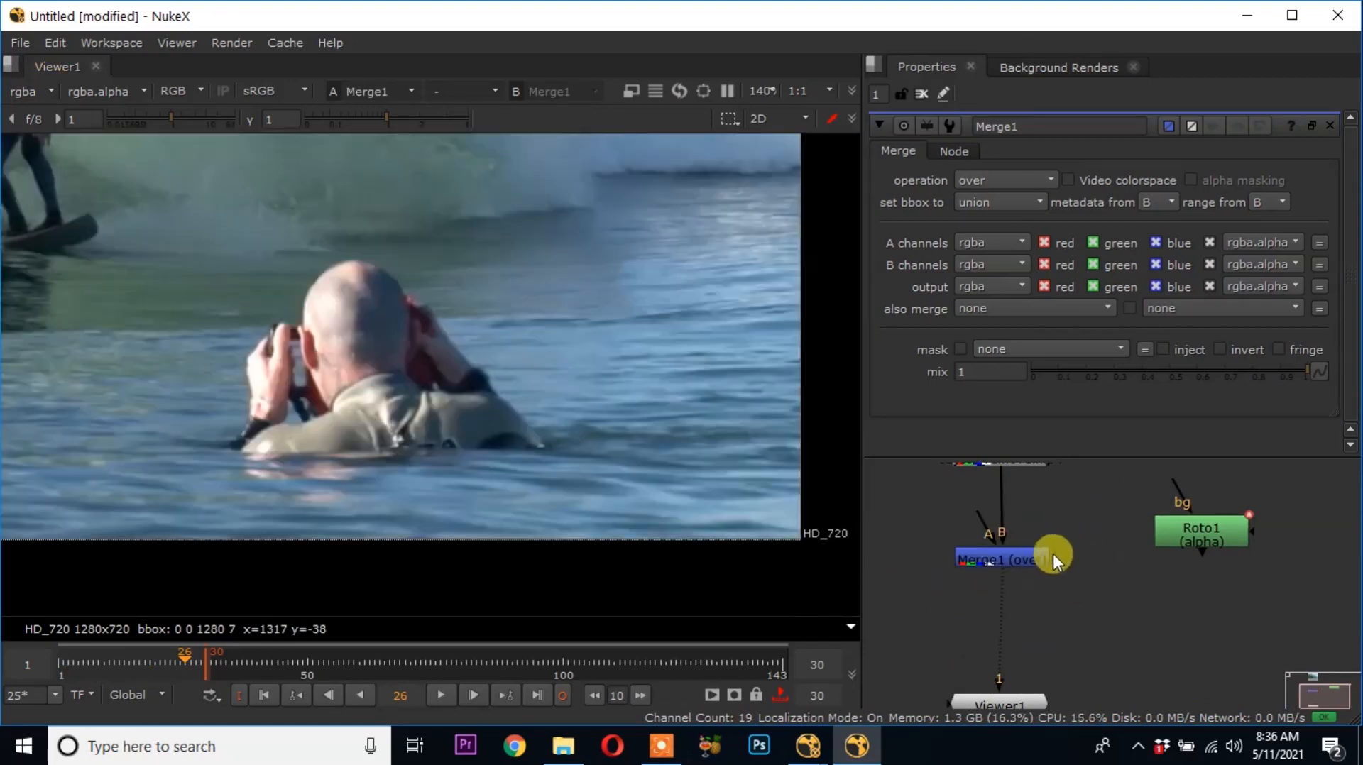
Connect Roto1 to the mask input of Merge1 and place Roto1 level beside it
{"action": "left_click_drag", "start_coordinate": [1092, 487], "coordinate": [1113, 553]}
{"action": "left_click_drag", "start_coordinate": [1208, 532], "coordinate": [1275, 564]}
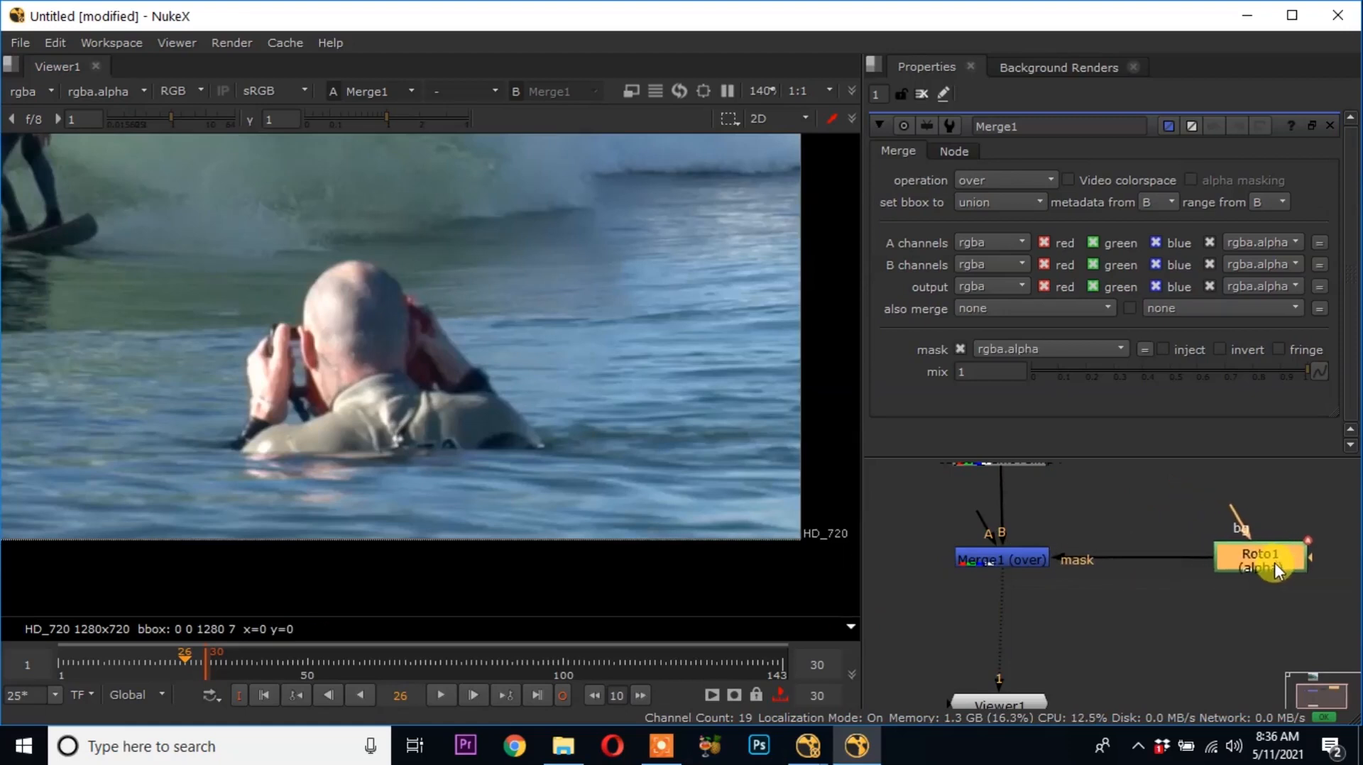
{"action": "middle_click_drag", "start_coordinate": [988, 597], "coordinate": [1087, 629]}
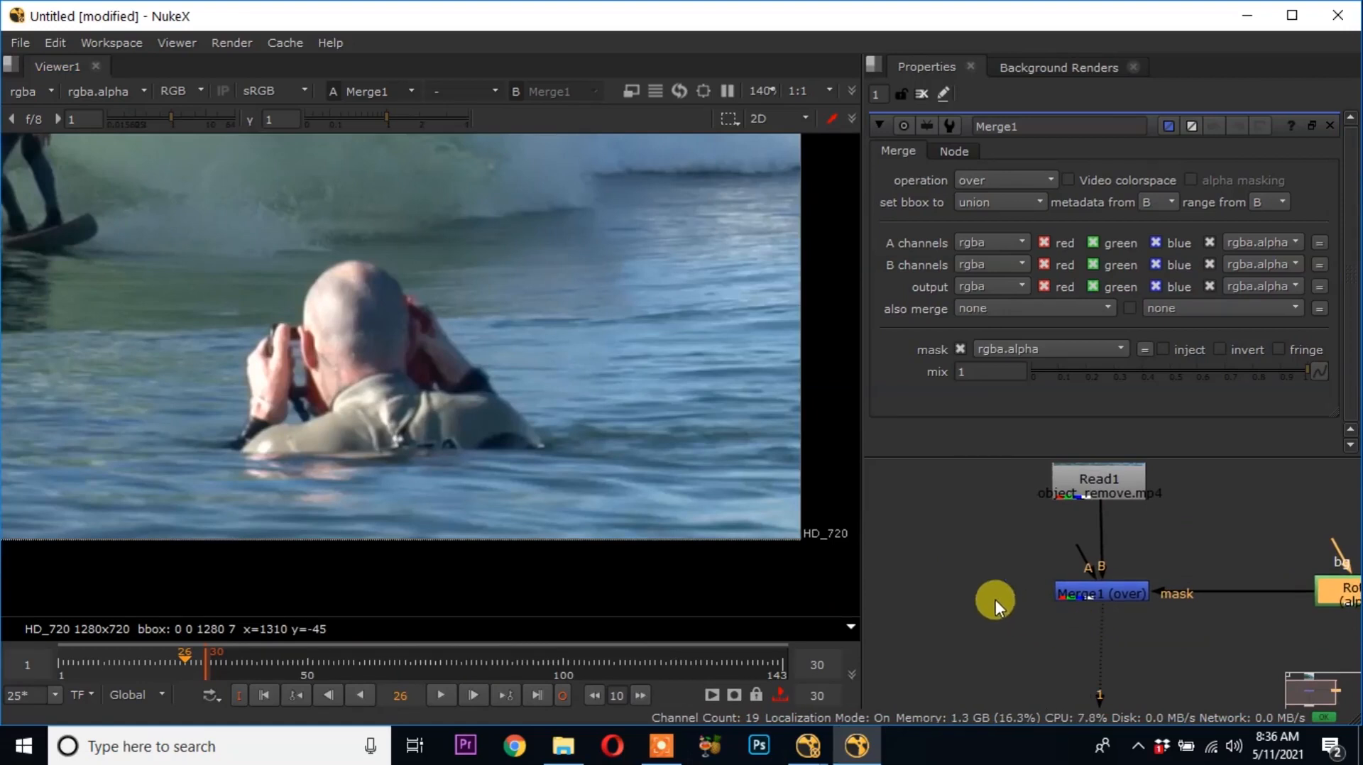
{"action": "left_click", "coordinate": [967, 579]}
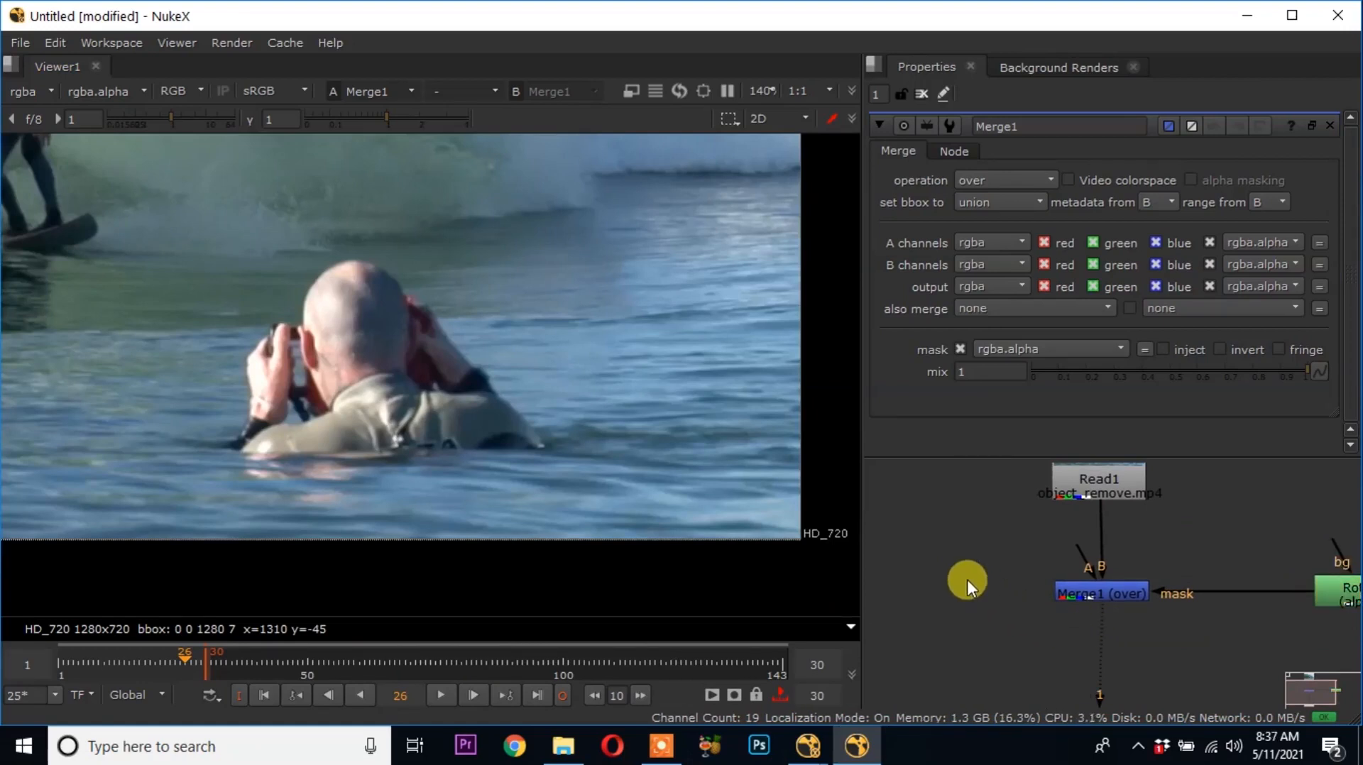
{"action": "key", "text": "Tab"}
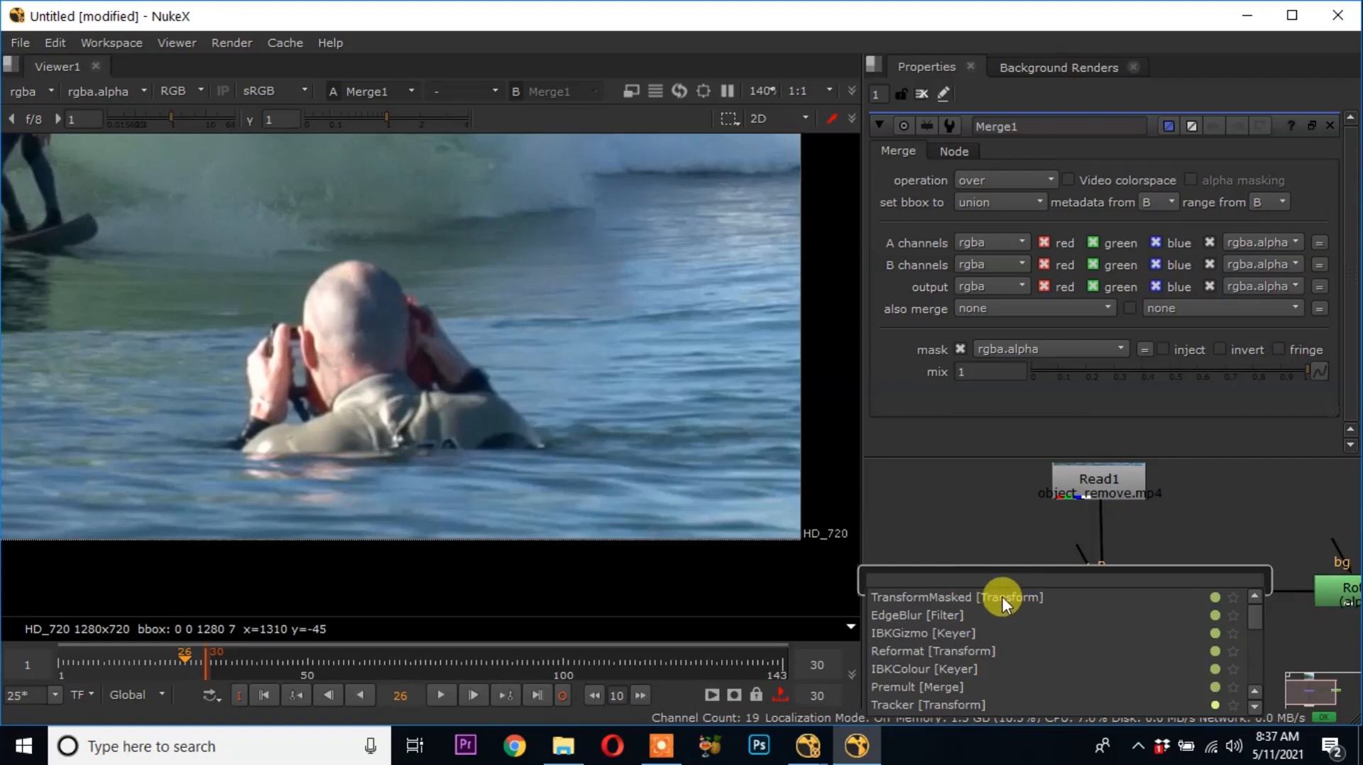
{"action": "type", "text": "tr"}
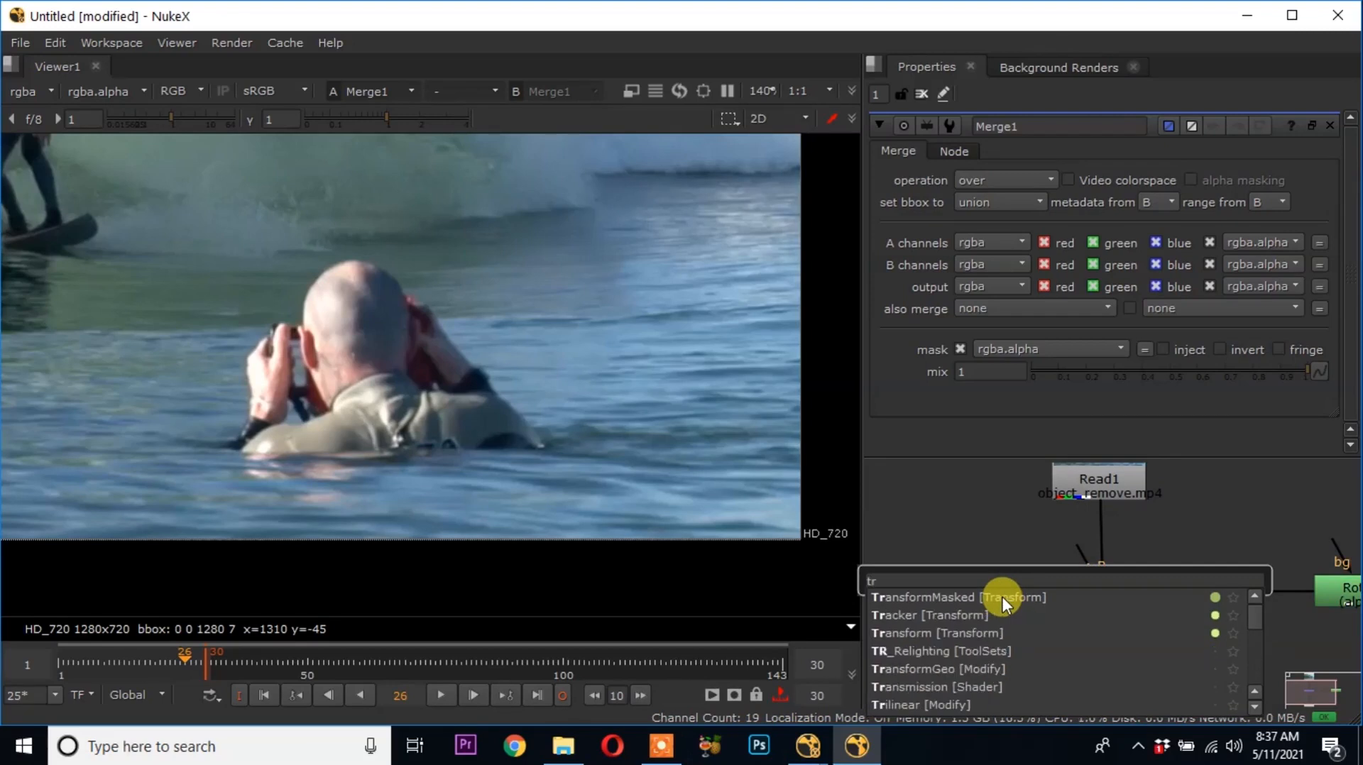
{"action": "left_click", "coordinate": [1003, 598]}
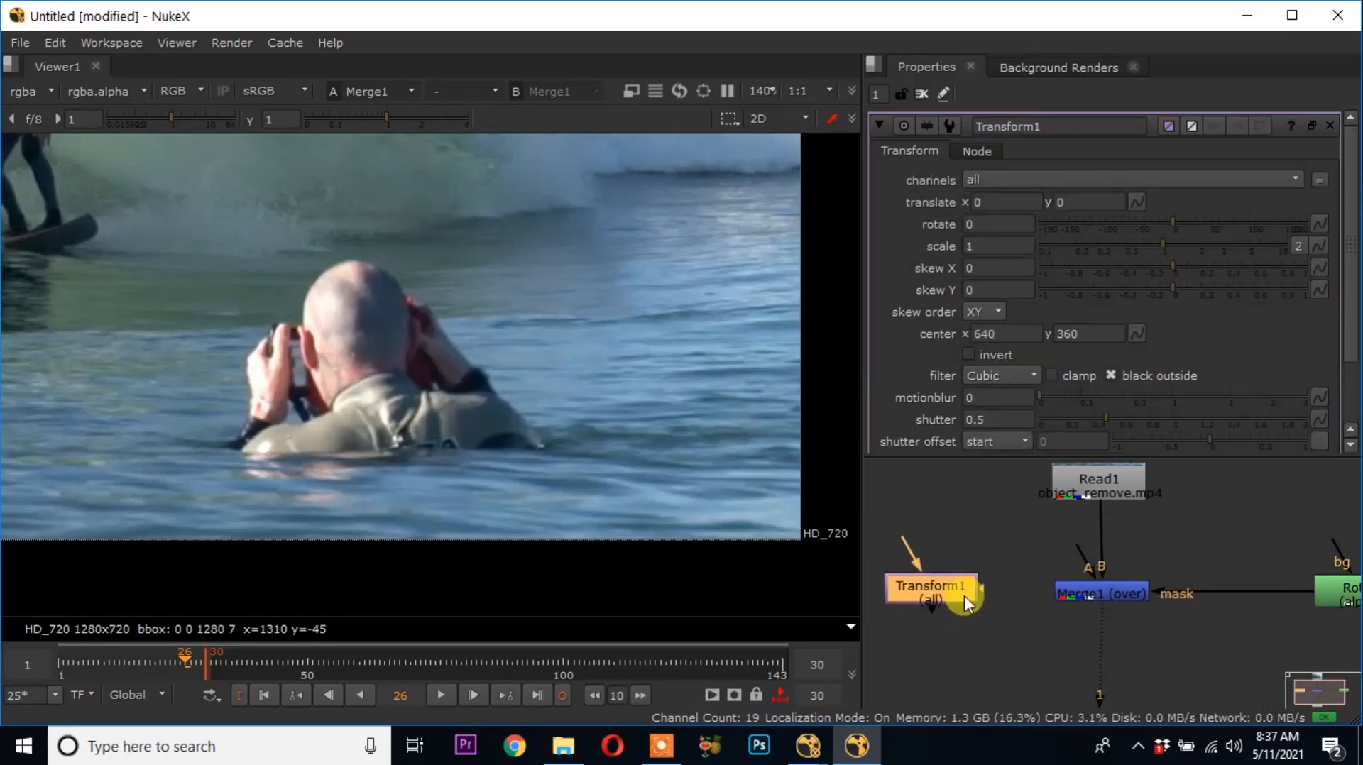
{"action": "key", "text": "Delete"}
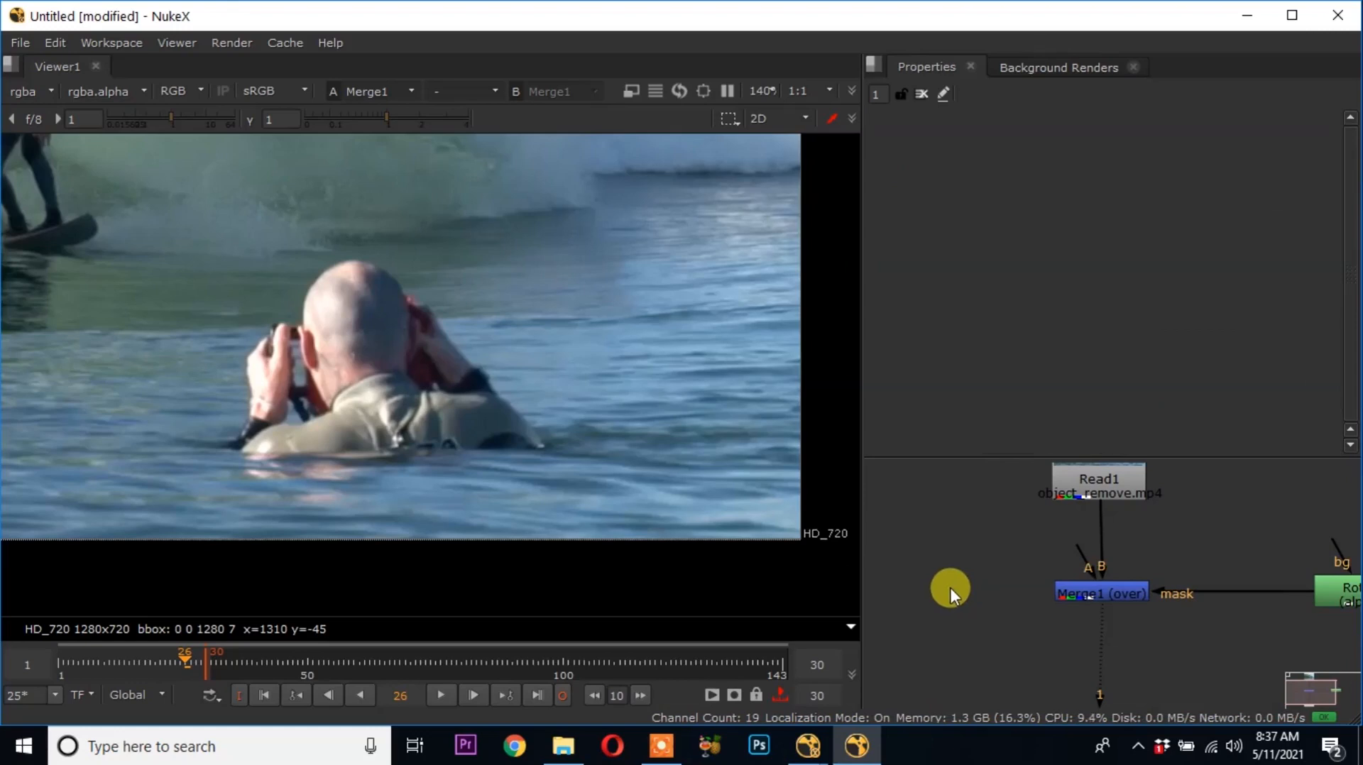
Add a Transform node fed by Read1 and connect it to the A input of Merge1
{"action": "key", "text": "Tab"}
{"action": "type", "text": "t"}
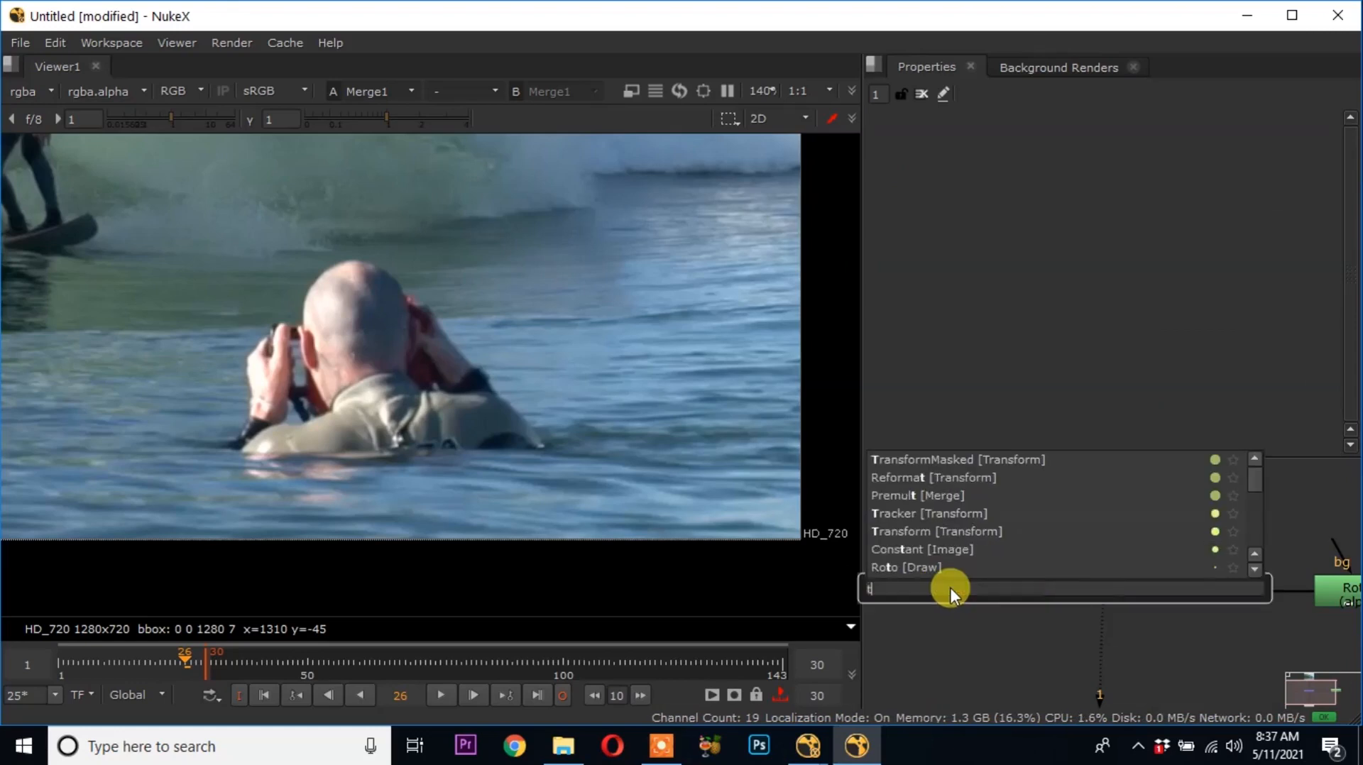
{"action": "type", "text": "r"}
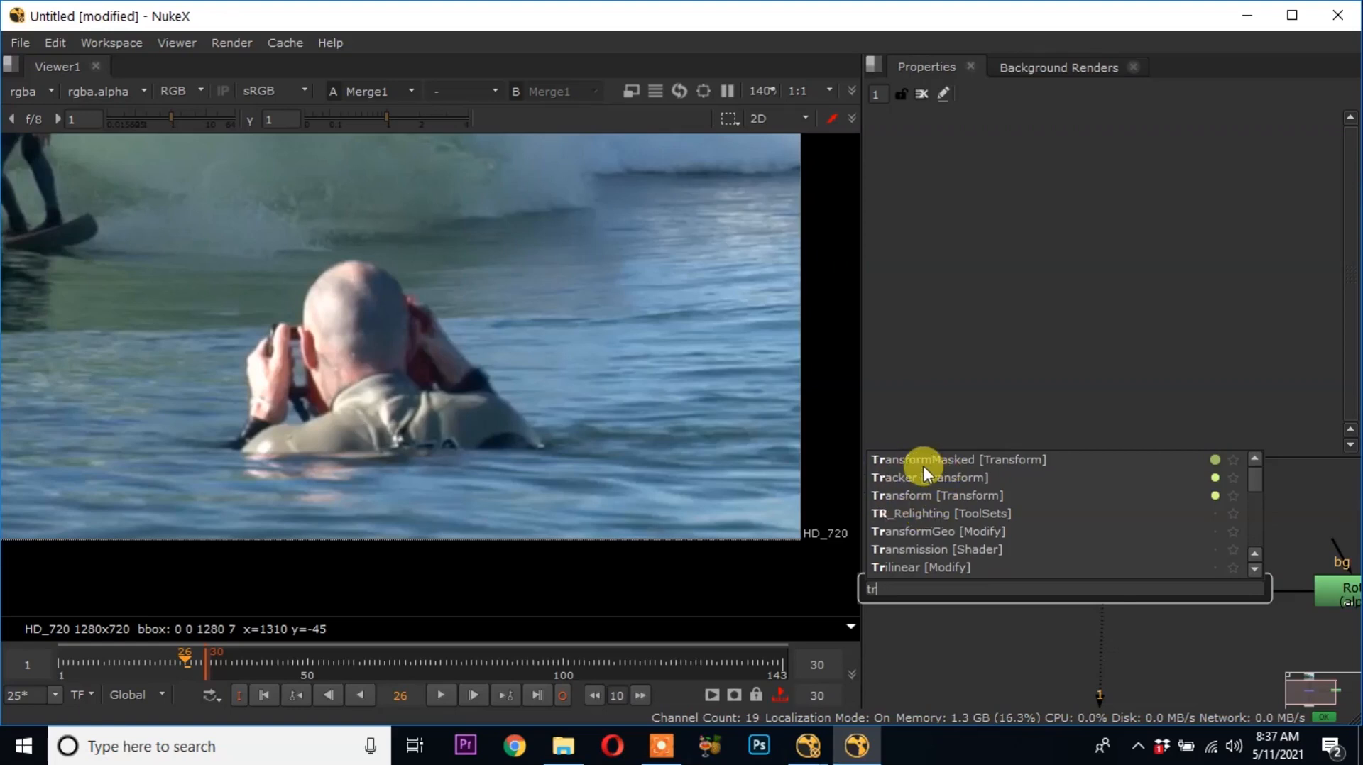
{"action": "key", "text": "Return"}
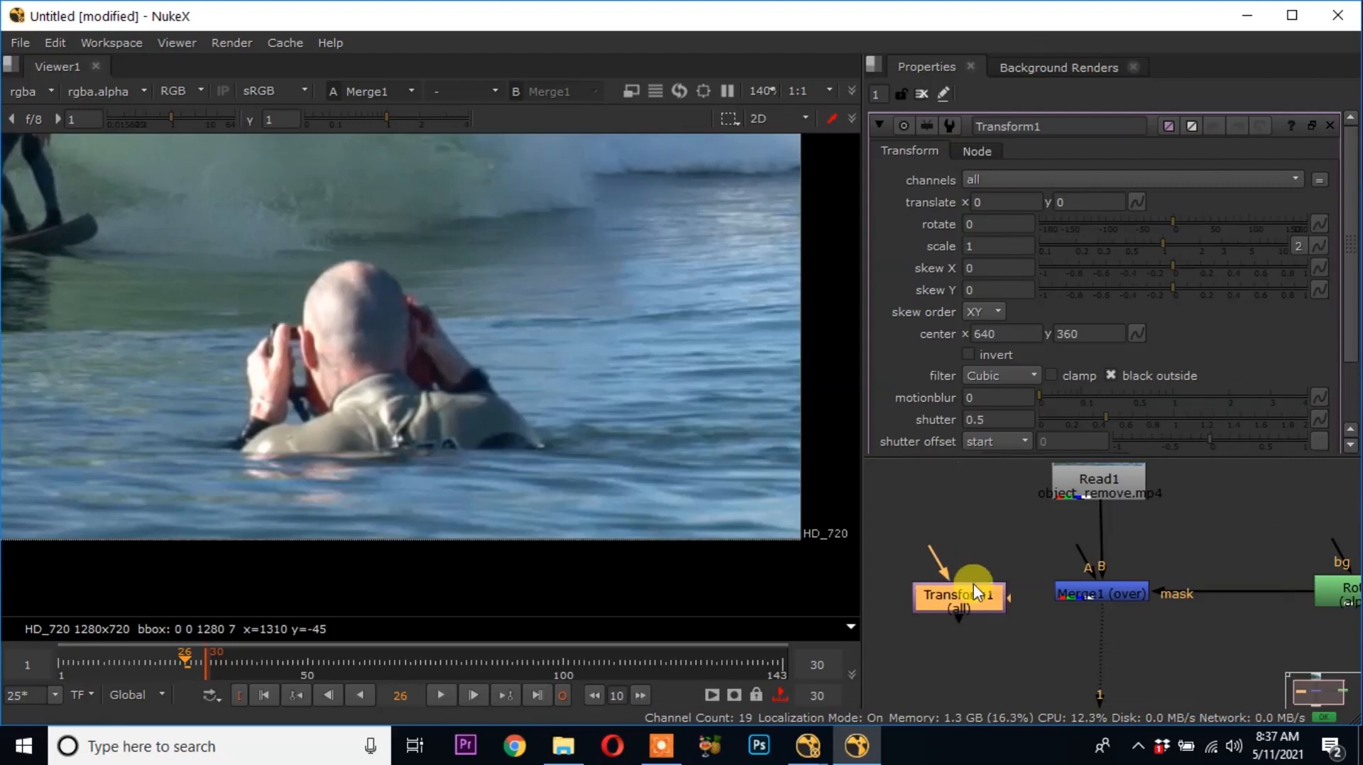
{"action": "left_click_drag", "start_coordinate": [1072, 552], "coordinate": [947, 594]}
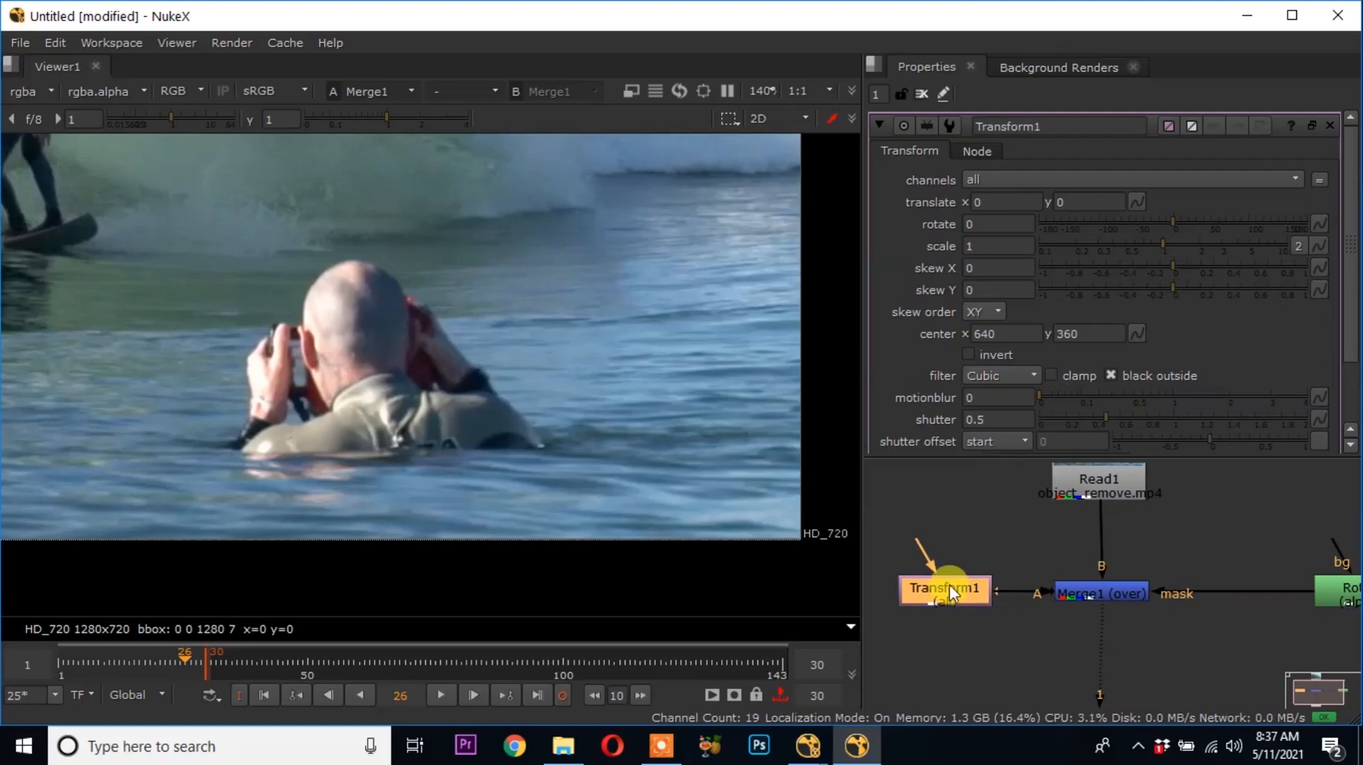
{"action": "left_click_drag", "start_coordinate": [914, 543], "coordinate": [1104, 492]}
{"action": "scroll", "coordinate": [1028, 595], "scroll_direction": "down", "scroll_amount": 3}
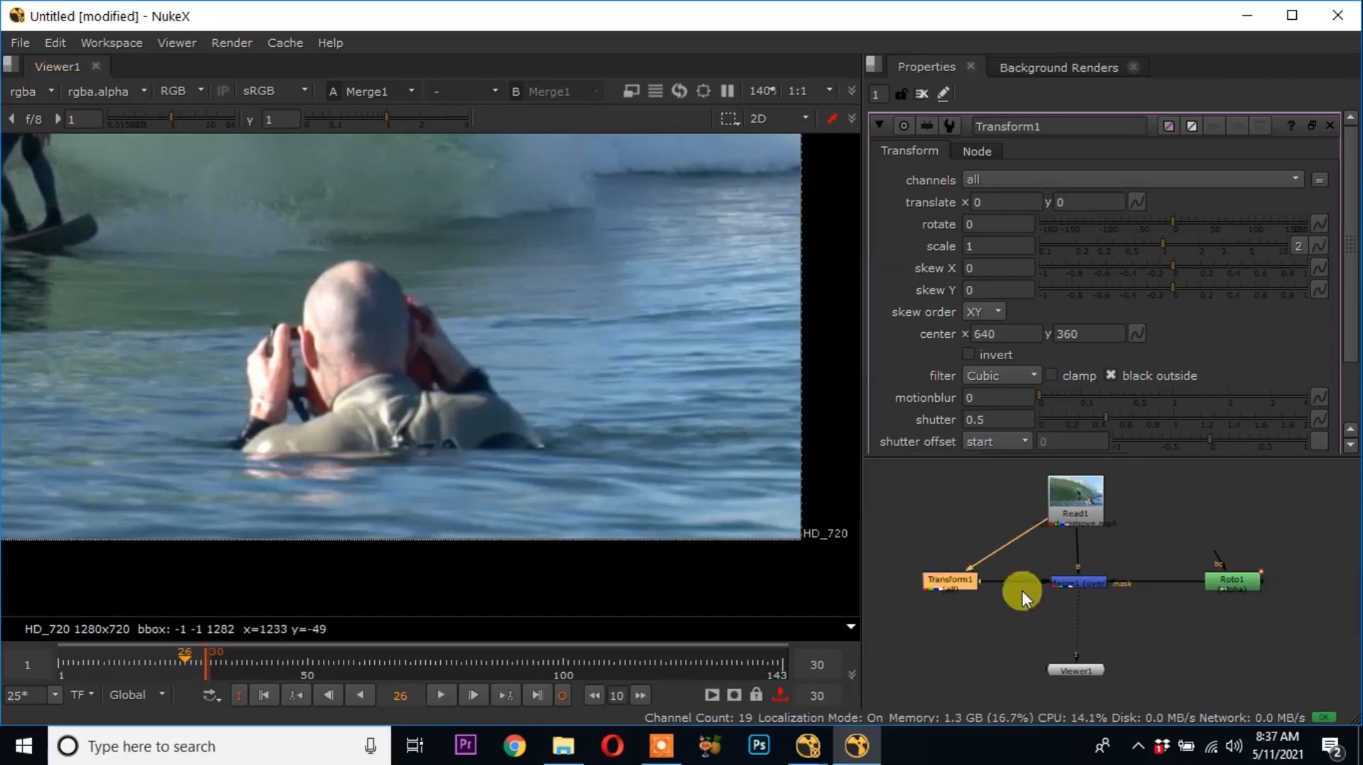
Move Transform1's pivot onto the water beside the man, at center x 690, y 76
{"action": "scroll", "coordinate": [471, 445], "scroll_direction": "down", "scroll_amount": 3}
{"action": "middle_click_drag", "start_coordinate": [531, 364], "coordinate": [661, 470]}
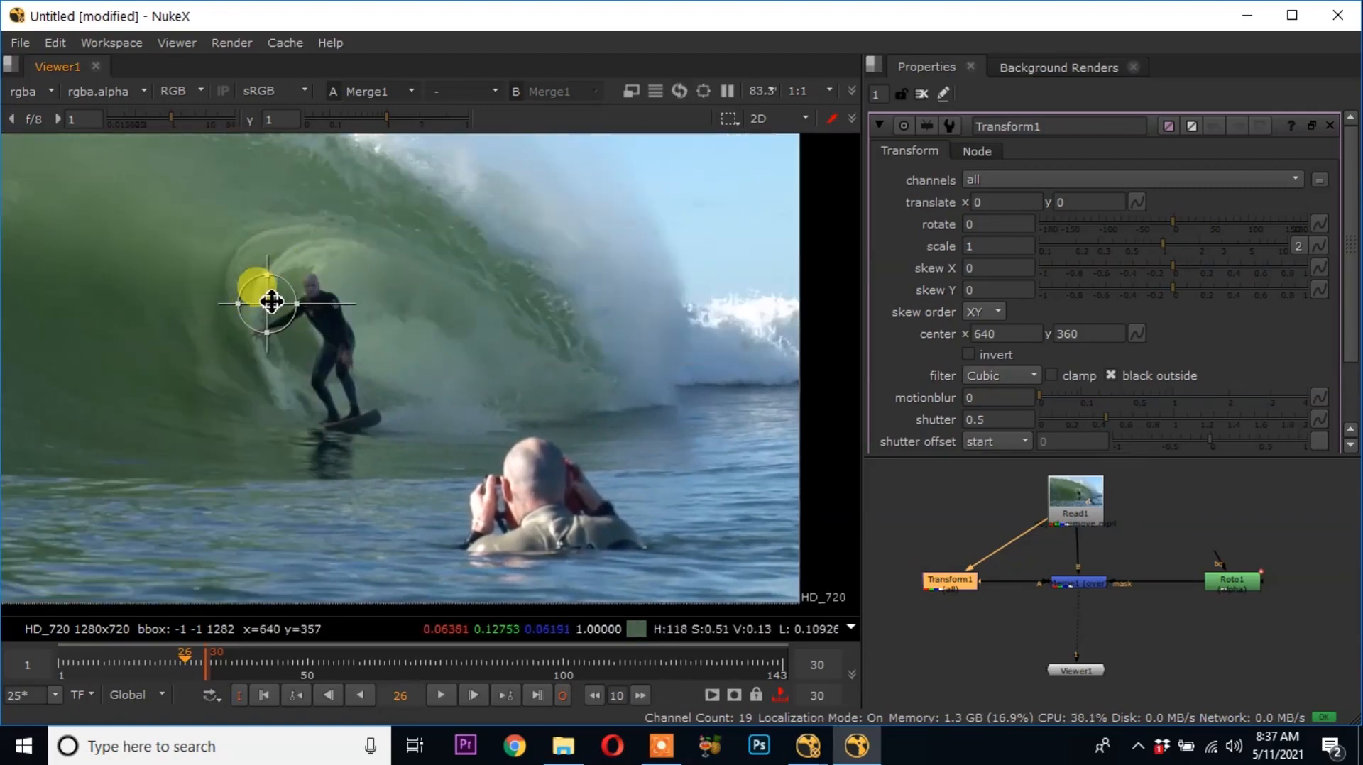
{"action": "scroll", "coordinate": [270, 303], "scroll_direction": "down", "scroll_amount": 2}
{"action": "middle_click_drag", "start_coordinate": [270, 303], "coordinate": [369, 341]}
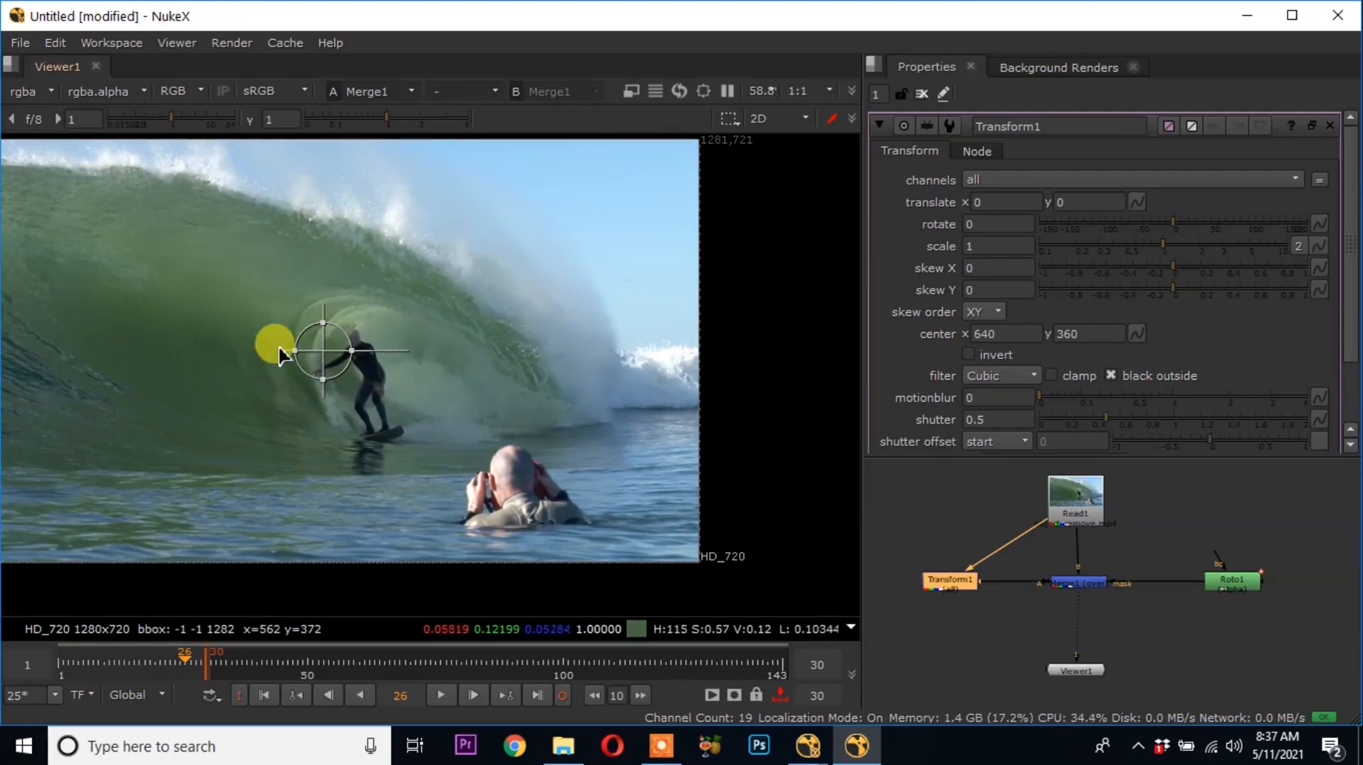
{"action": "scroll", "coordinate": [320, 384], "scroll_direction": "up", "scroll_amount": 1}
{"action": "middle_click_drag", "start_coordinate": [320, 377], "coordinate": [319, 300]}
{"action": "left_click_drag", "start_coordinate": [327, 268], "coordinate": [362, 471], "text": "ctrl"}
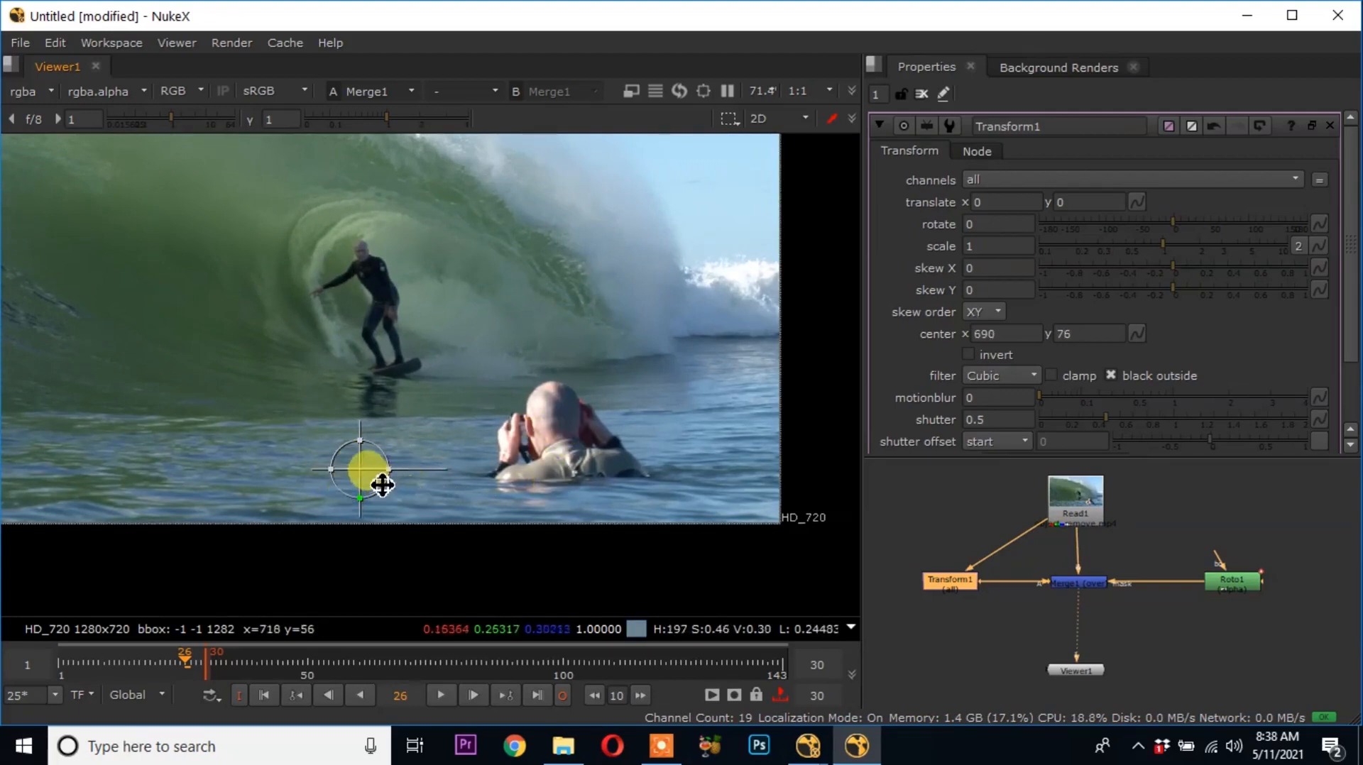
{"action": "scroll", "coordinate": [356, 471], "scroll_direction": "up", "scroll_amount": 4}
{"action": "left_click_drag", "start_coordinate": [353, 467], "coordinate": [365, 468]}
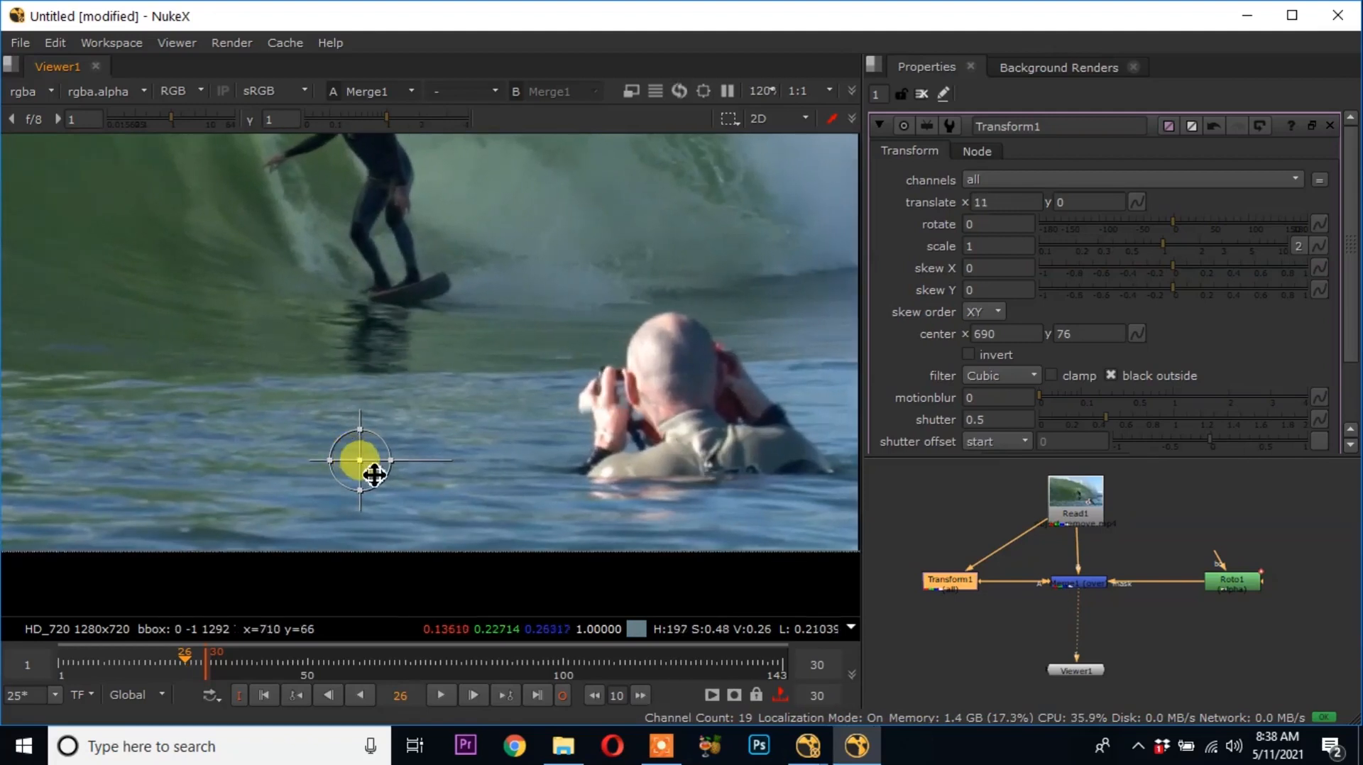
{"action": "key", "text": "ctrl+z"}
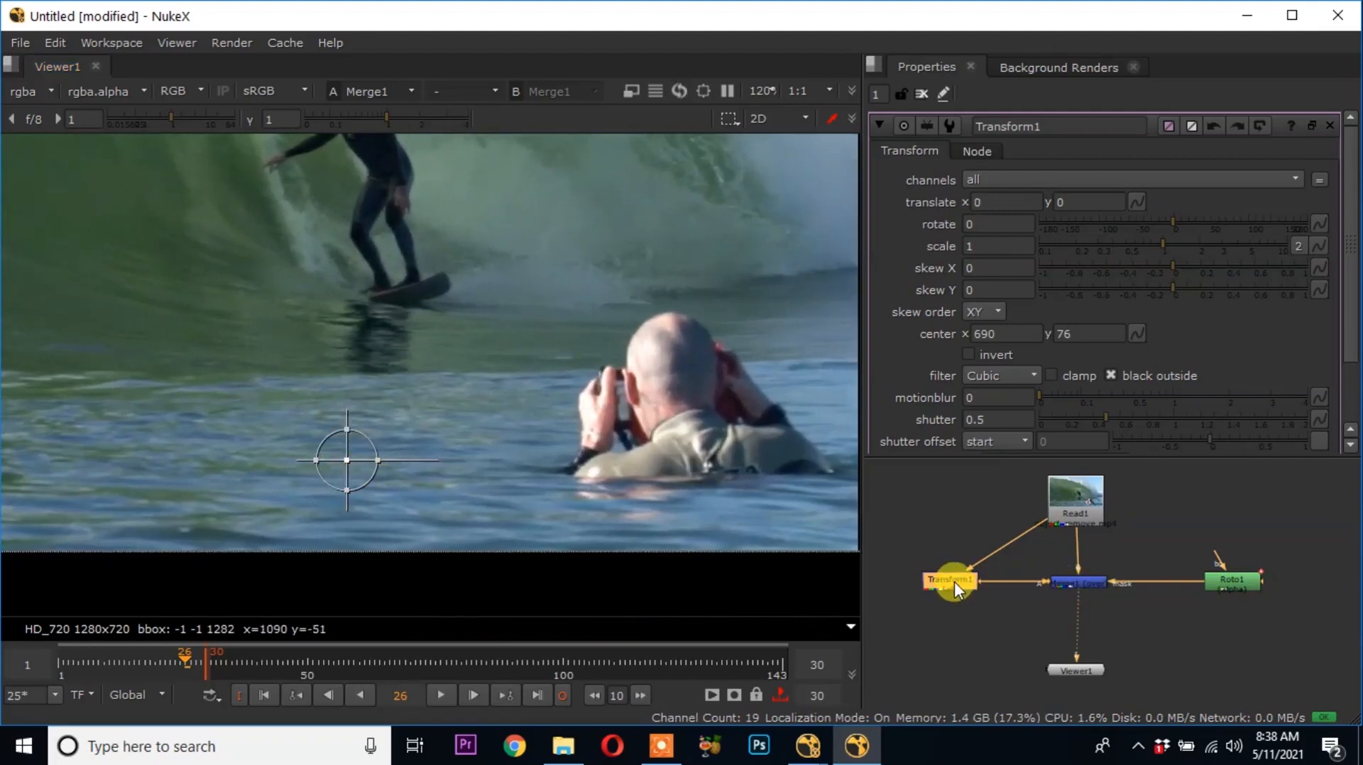
Offset the footage copy horizontally by raising Transform1's translate x to 126, leaving translate y at 0
{"action": "left_click", "coordinate": [983, 202]}
{"action": "key", "text": "Up"}
{"action": "key", "text": "Up"}
{"action": "key", "text": "Up"}
{"action": "key", "text": "Up"}
{"action": "key", "text": "Up"}
{"action": "key", "text": "Up"}
{"action": "key", "text": "Up"}
{"action": "key", "text": "Up"}
{"action": "key", "text": "Up"}
{"action": "key", "text": "Up"}
{"action": "key", "text": "Up"}
{"action": "key", "text": "Up"}
{"action": "key", "text": "Up"}
{"action": "key", "text": "Up"}
{"action": "key", "text": "Up"}
{"action": "key", "text": "Up"}
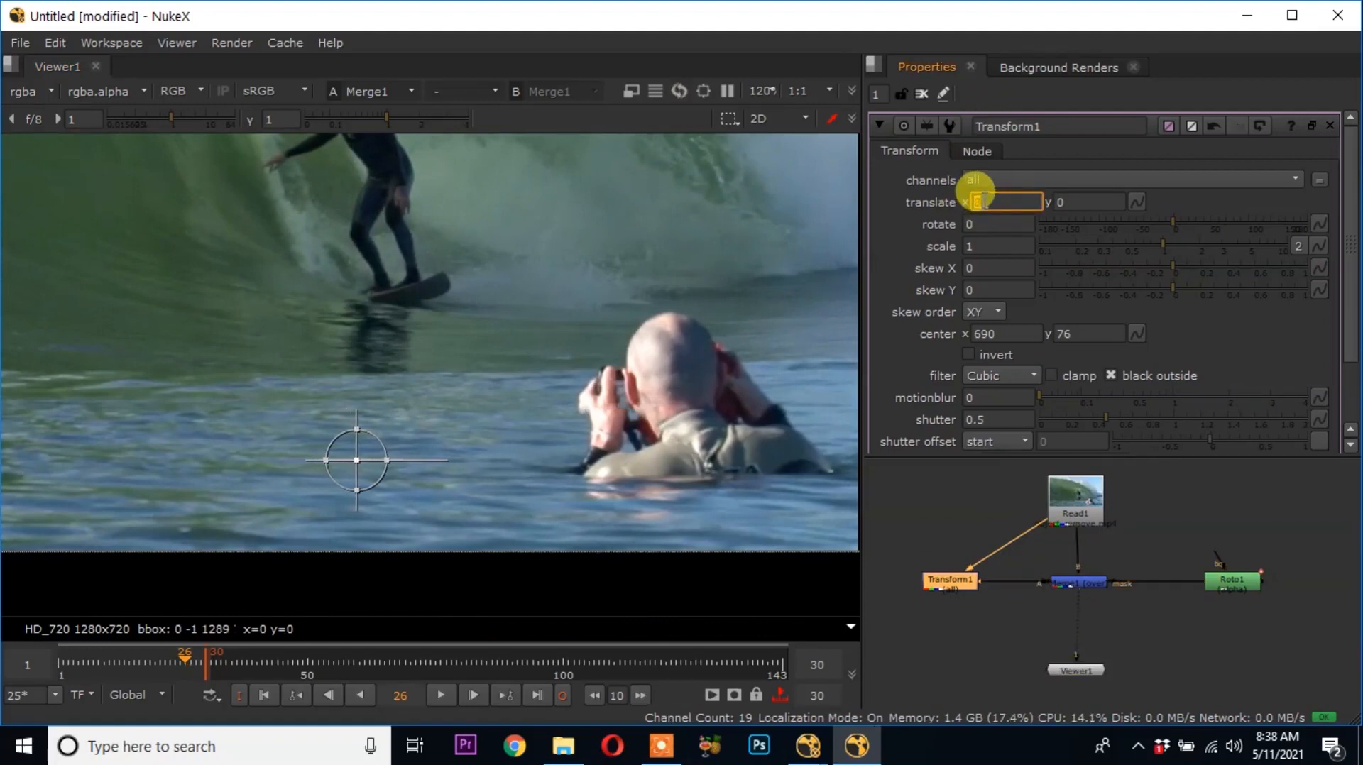
{"action": "key", "text": "Up"}
{"action": "key", "text": "Up"}
{"action": "key", "text": "Up"}
{"action": "key", "text": "Up"}
{"action": "key", "text": "Up"}
{"action": "key", "text": "Up"}
{"action": "key", "text": "Up"}
{"action": "key", "text": "Up"}
{"action": "key", "text": "Up"}
{"action": "key", "text": "Up"}
{"action": "key", "text": "Up"}
{"action": "key", "text": "Up"}
{"action": "key", "text": "Up"}
{"action": "key", "text": "Up"}
{"action": "key", "text": "Up"}
{"action": "key", "text": "Up"}
{"action": "key", "text": "Up"}
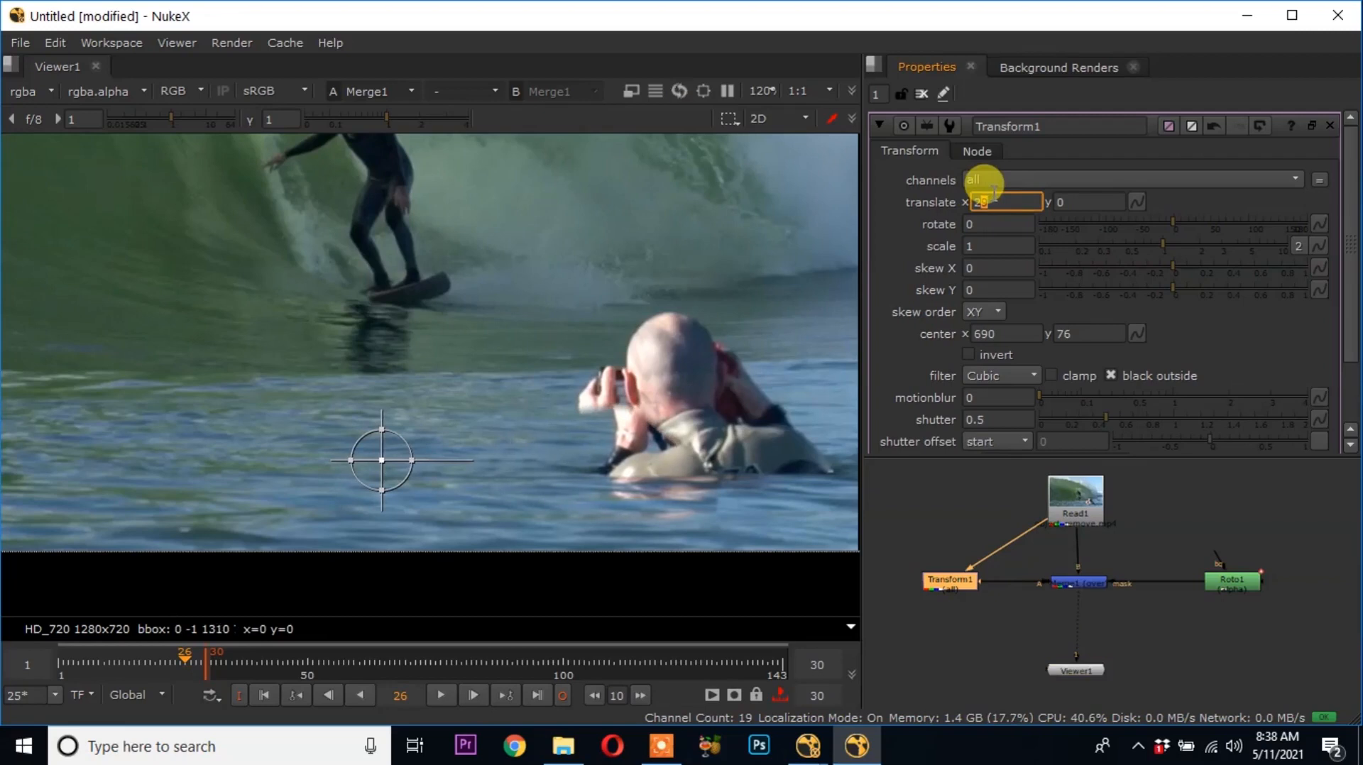
{"action": "key", "text": "Up"}
{"action": "key", "text": "Up"}
{"action": "key", "text": "Up"}
{"action": "key", "text": "Up"}
{"action": "key", "text": "Up"}
{"action": "key", "text": "Up"}
{"action": "key", "text": "Up"}
{"action": "key", "text": "Up"}
{"action": "key", "text": "Up"}
{"action": "key", "text": "Up"}
{"action": "key", "text": "Up"}
{"action": "key", "text": "Up"}
{"action": "key", "text": "Up"}
{"action": "key", "text": "Up"}
{"action": "key", "text": "Up"}
{"action": "key", "text": "Up"}
{"action": "key", "text": "Up"}
{"action": "key", "text": "Up"}
{"action": "key", "text": "Up"}
{"action": "key", "text": "Up"}
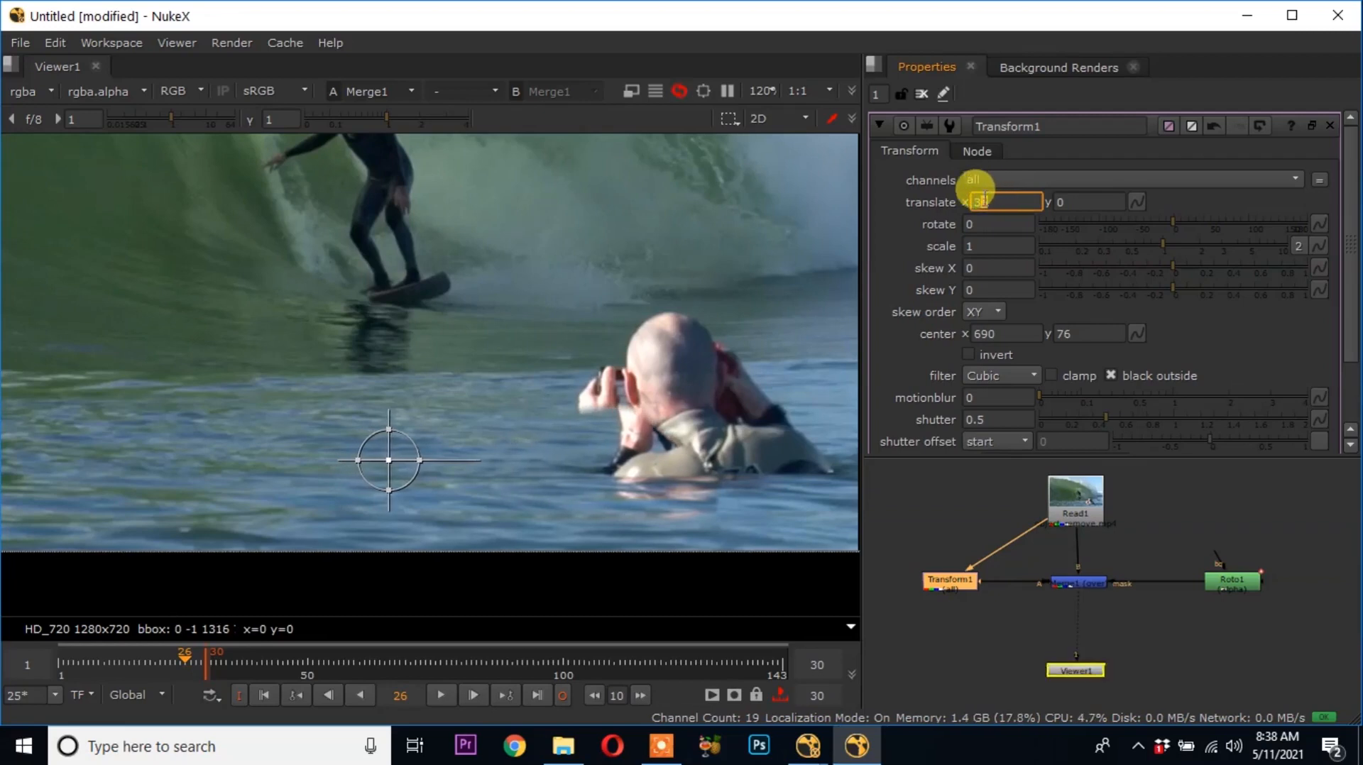
{"action": "key", "text": "Up"}
{"action": "key", "text": "Up"}
{"action": "key", "text": "Up"}
{"action": "key", "text": "Up"}
{"action": "key", "text": "Up"}
{"action": "key", "text": "Up"}
{"action": "key", "text": "Up"}
{"action": "key", "text": "Up"}
{"action": "key", "text": "Up"}
{"action": "key", "text": "Up"}
{"action": "key", "text": "Up"}
{"action": "key", "text": "Up"}
{"action": "key", "text": "Up"}
{"action": "key", "text": "Up"}
{"action": "key", "text": "Up"}
{"action": "key", "text": "Up"}
{"action": "key", "text": "Up"}
{"action": "key", "text": "Up"}
{"action": "key", "text": "Up"}
{"action": "key", "text": "Up"}
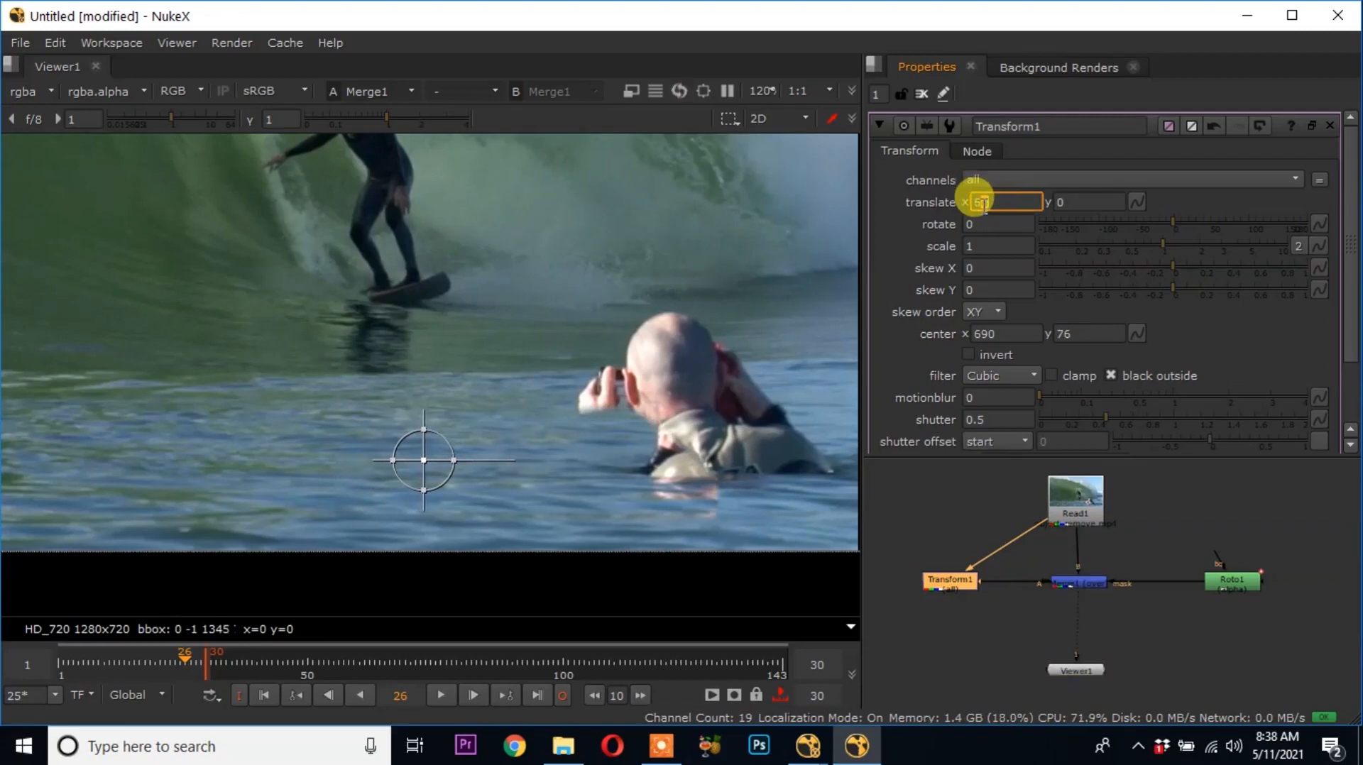
{"action": "key", "text": "Up"}
{"action": "key", "text": "Up"}
{"action": "key", "text": "Up"}
{"action": "key", "text": "Up"}
{"action": "key", "text": "Up"}
{"action": "key", "text": "Up"}
{"action": "key", "text": "Up"}
{"action": "key", "text": "Up"}
{"action": "key", "text": "Up"}
{"action": "key", "text": "Up"}
{"action": "key", "text": "Up"}
{"action": "key", "text": "Up"}
{"action": "key", "text": "Up"}
{"action": "key", "text": "Up"}
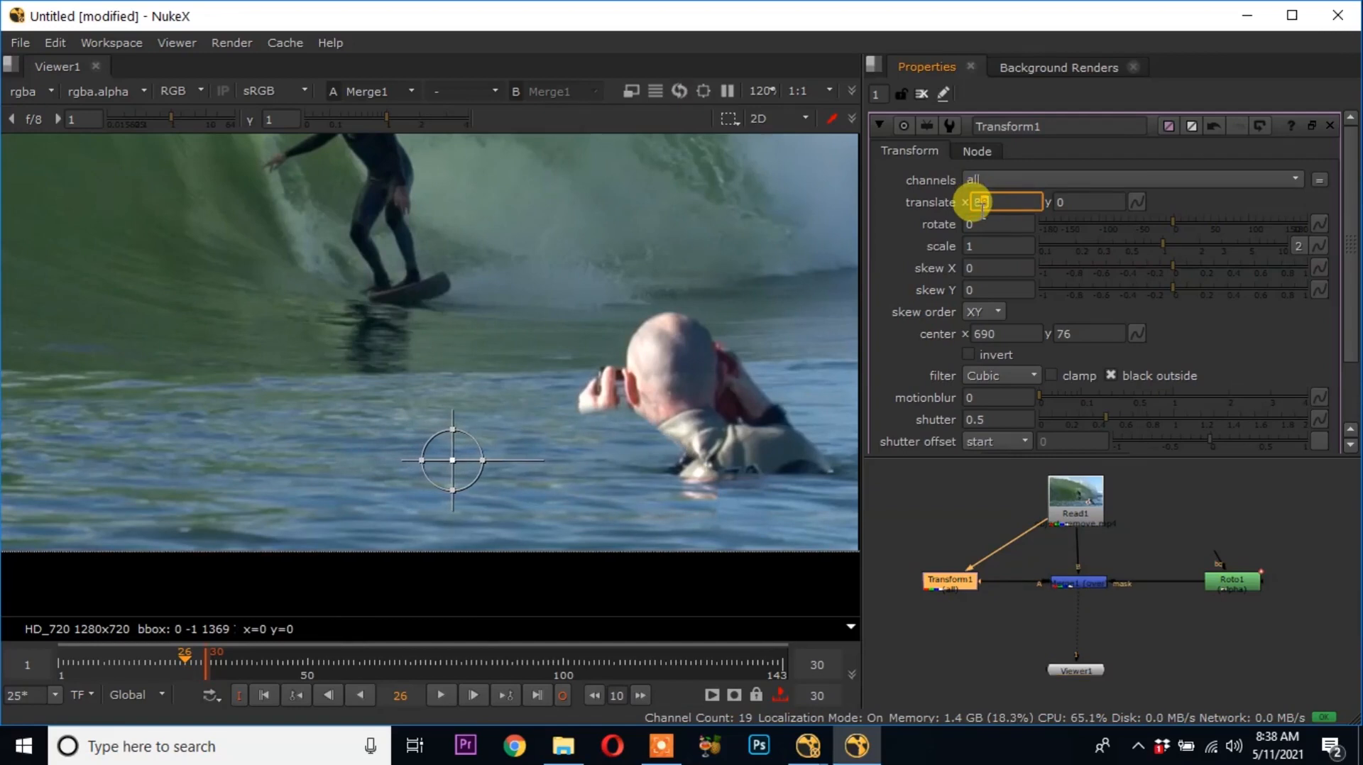
{"action": "key", "text": "Up"}
{"action": "key", "text": "Up"}
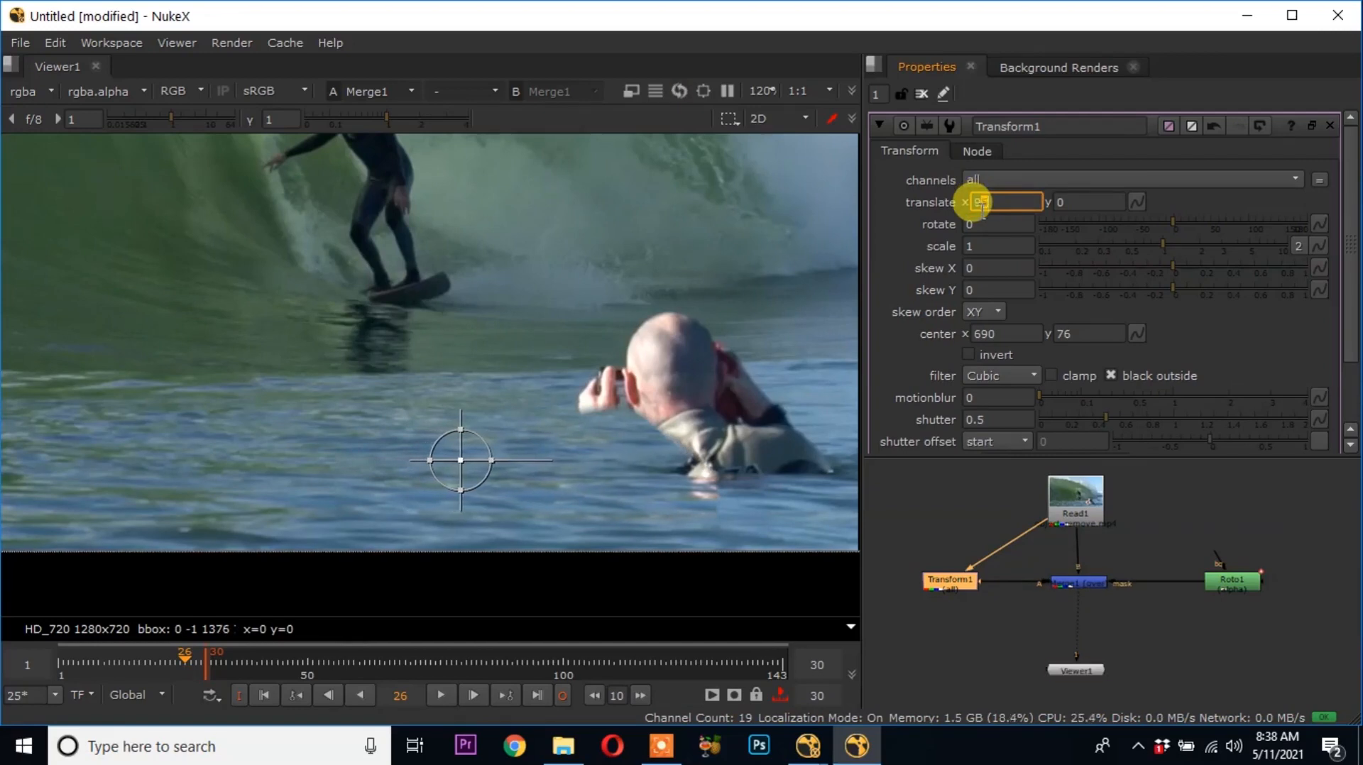
{"action": "key", "text": "Up"}
{"action": "key", "text": "Up"}
{"action": "key", "text": "Up"}
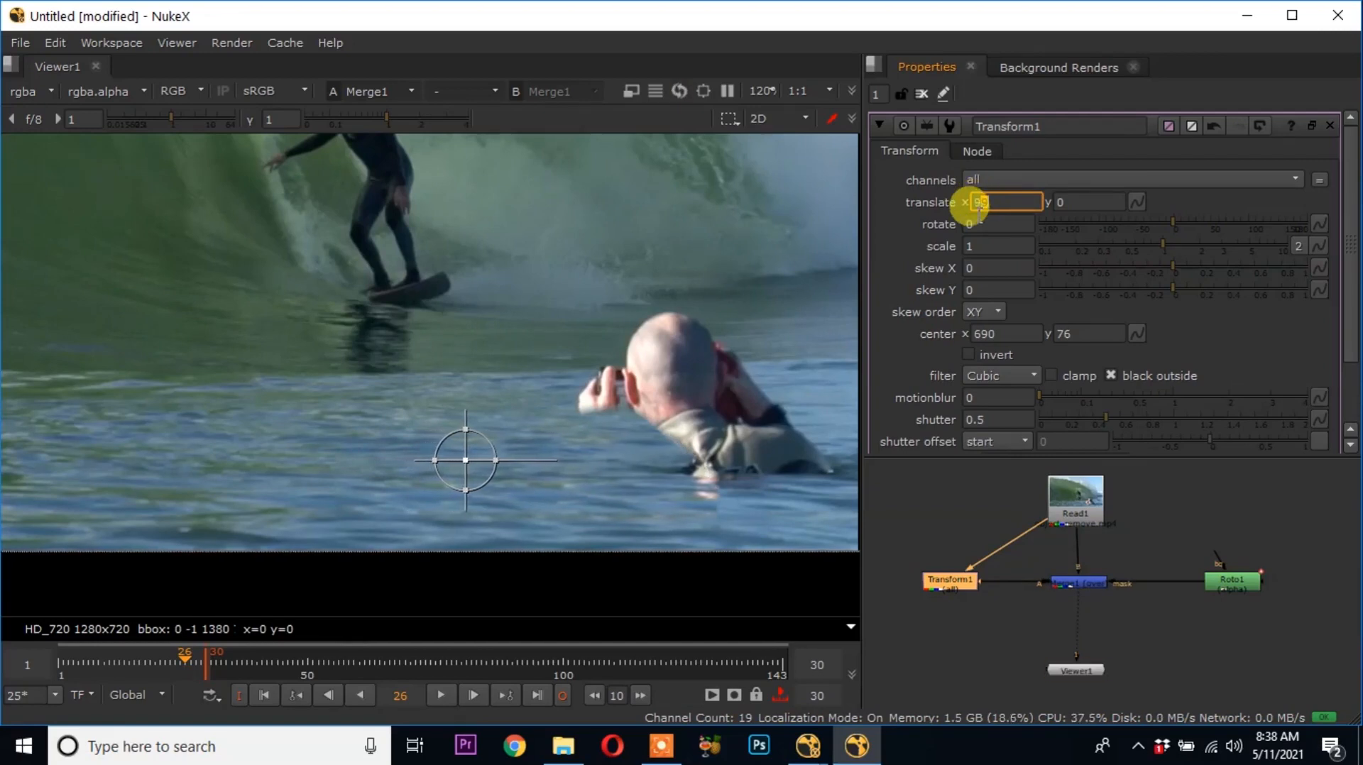
{"action": "key", "text": "Up"}
{"action": "key", "text": "Up"}
{"action": "key", "text": "Up"}
{"action": "key", "text": "Up"}
{"action": "key", "text": "Up"}
{"action": "key", "text": "Up"}
{"action": "key", "text": "Up"}
{"action": "key", "text": "Up"}
{"action": "key", "text": "Up"}
{"action": "key", "text": "Up"}
{"action": "key", "text": "Up"}
{"action": "key", "text": "Up"}
{"action": "key", "text": "Up"}
{"action": "key", "text": "Up"}
{"action": "key", "text": "Up"}
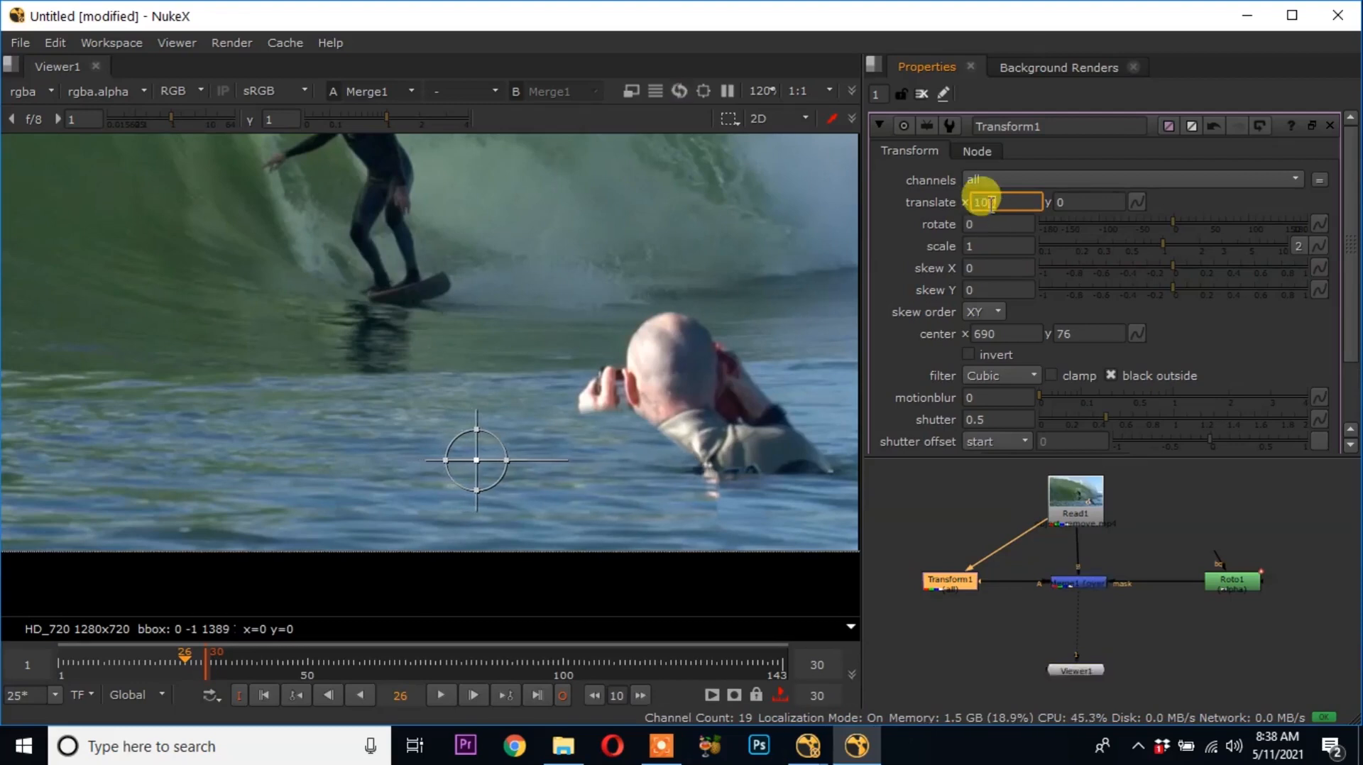
{"action": "key", "text": "Up"}
{"action": "key", "text": "Up"}
{"action": "key", "text": "Up"}
{"action": "key", "text": "Up"}
{"action": "key", "text": "Up"}
{"action": "key", "text": "Up"}
{"action": "key", "text": "Up"}
{"action": "key", "text": "Up"}
{"action": "key", "text": "Up"}
{"action": "key", "text": "Up"}
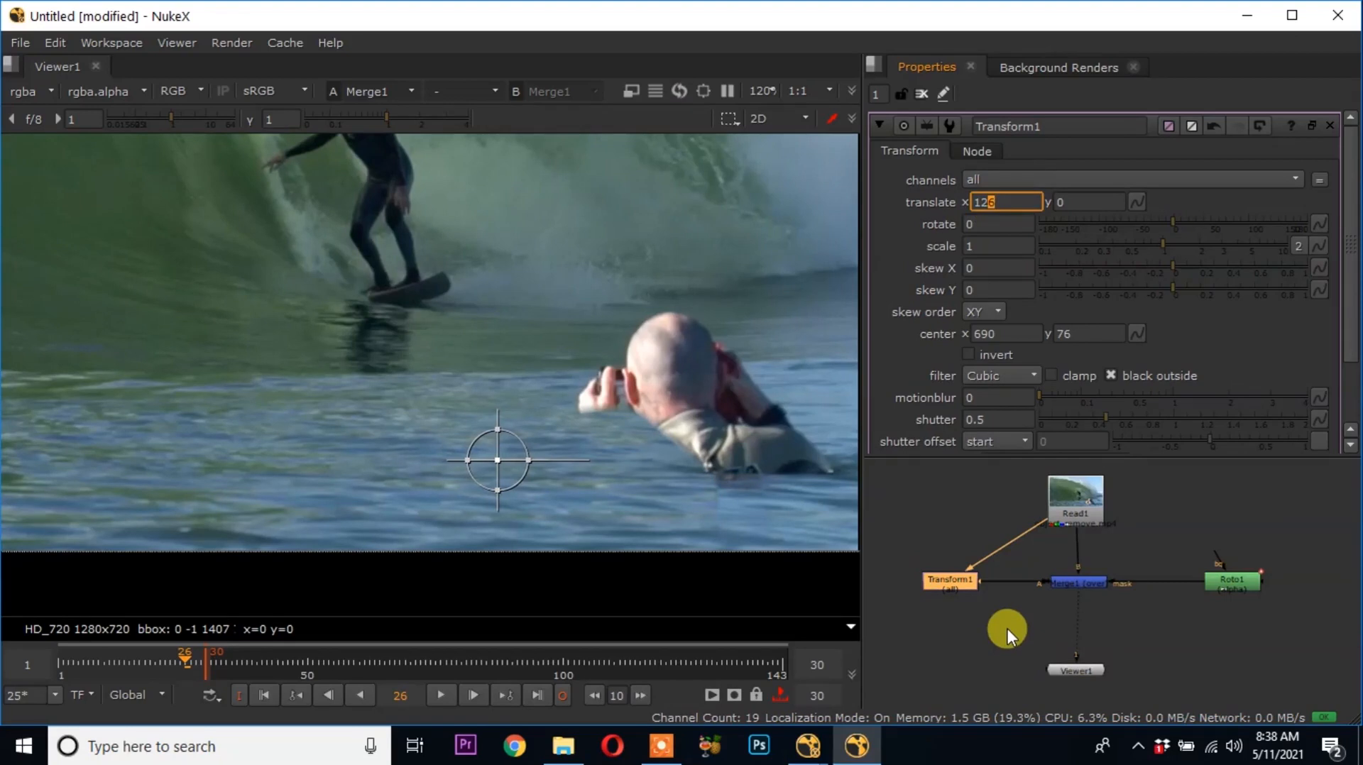
{"action": "middle_click_drag", "start_coordinate": [1007, 632], "coordinate": [1007, 591]}
{"action": "left_click", "coordinate": [976, 629]}
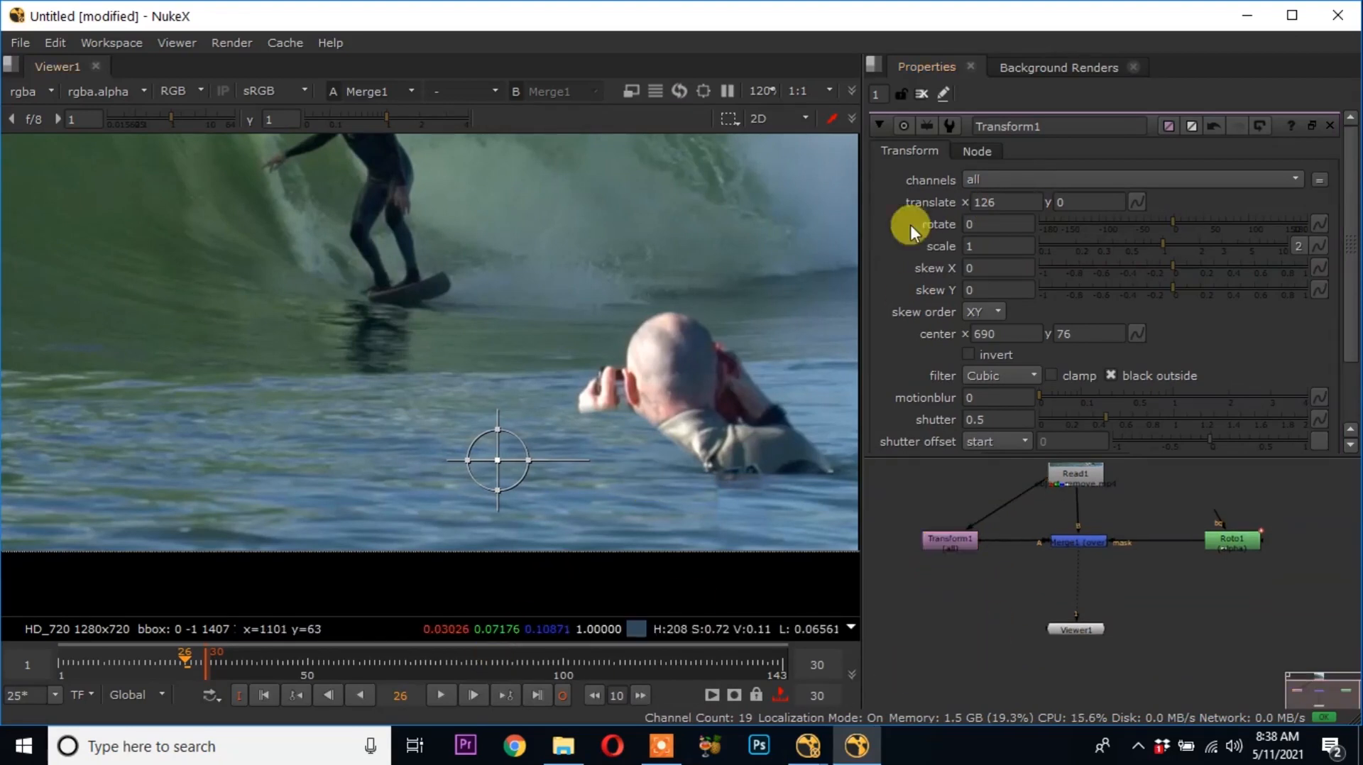
Go to frame 20 and insert an EdgeBlur node between Roto1 and the mask input of Merge1, moving Roto1 aside for room
{"action": "middle_click_drag", "start_coordinate": [570, 420], "coordinate": [558, 377]}
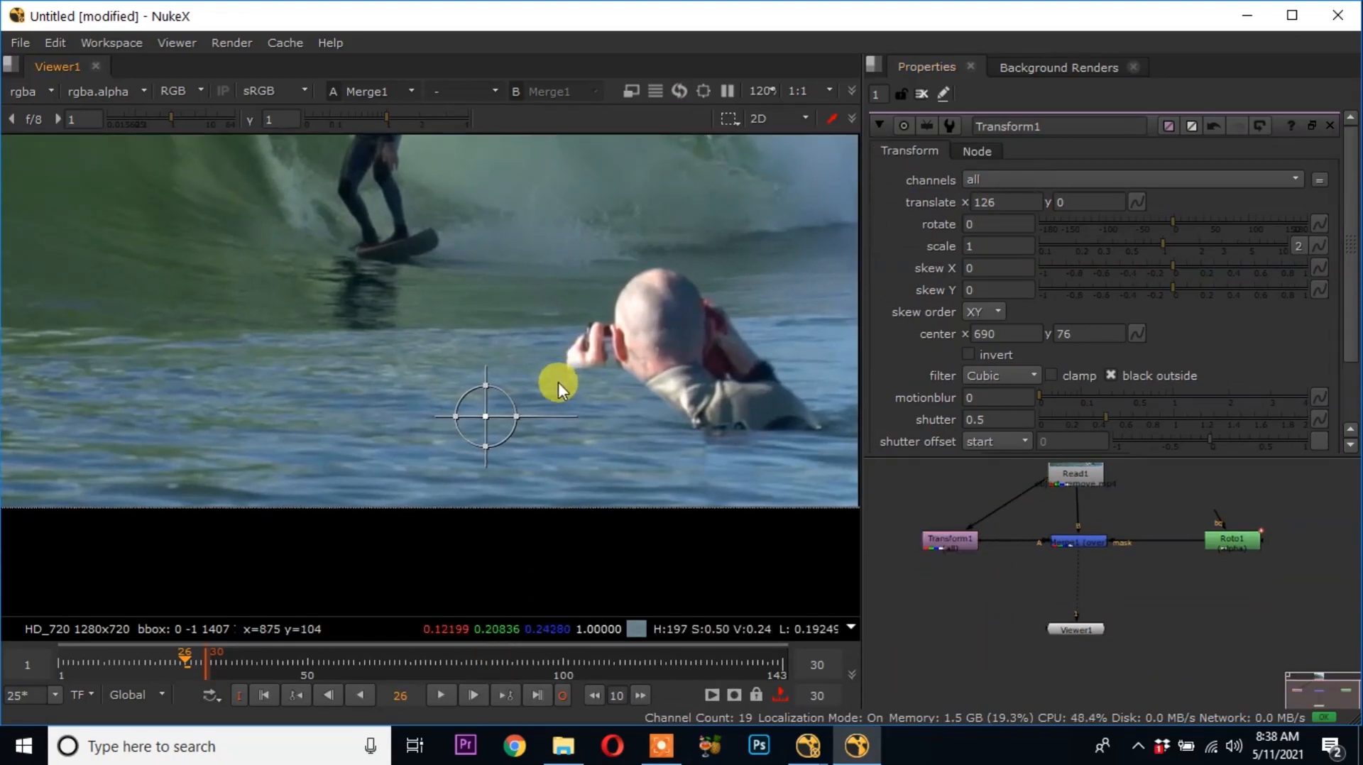
{"action": "key", "text": "j"}
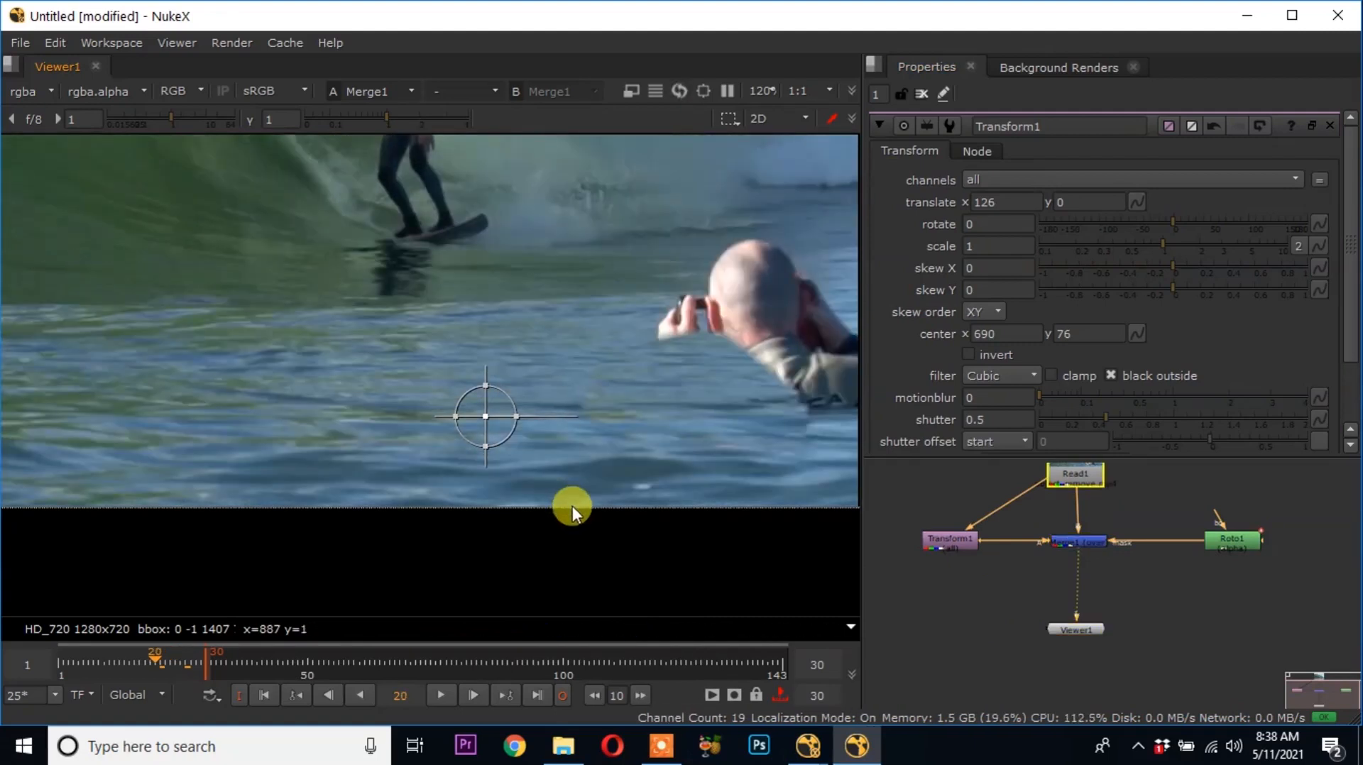
{"action": "middle_click_drag", "start_coordinate": [650, 425], "coordinate": [468, 400]}
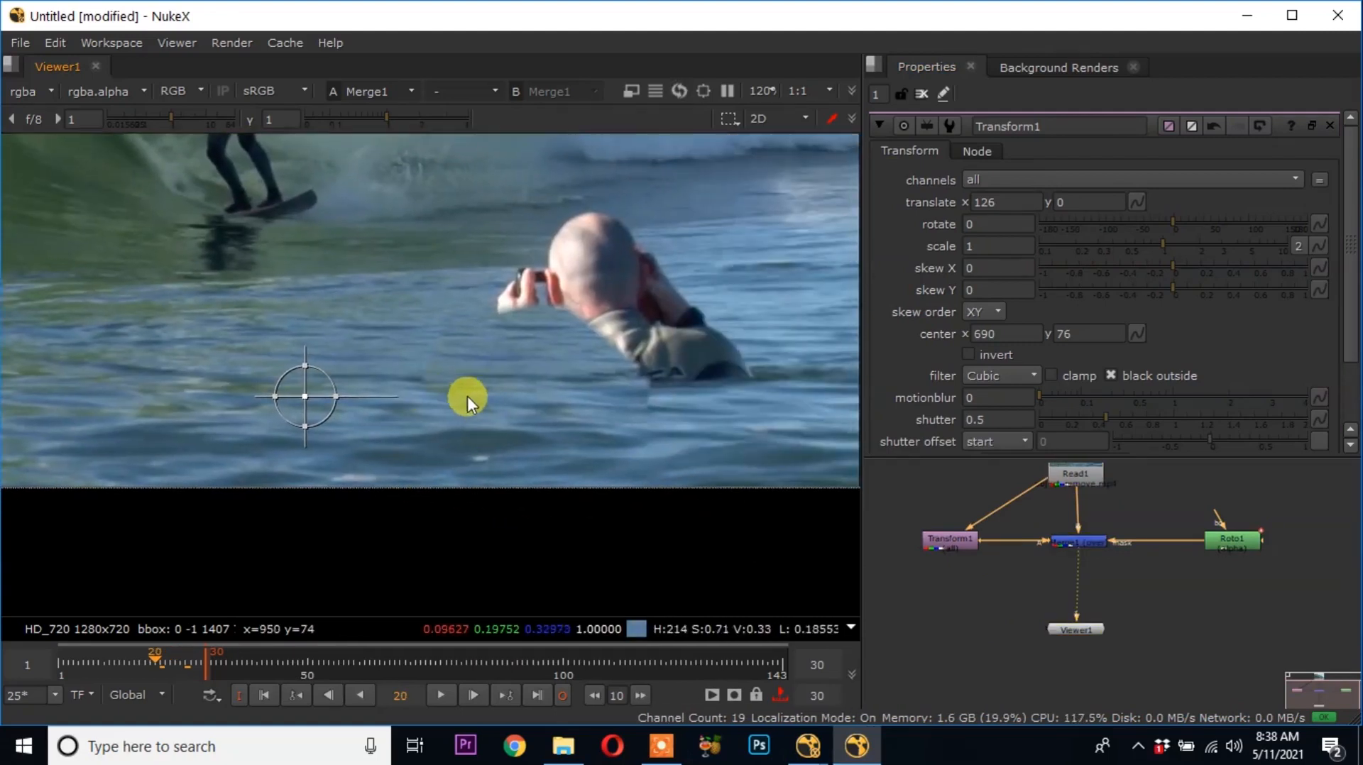
{"action": "scroll", "coordinate": [512, 348], "scroll_direction": "up", "scroll_amount": 2}
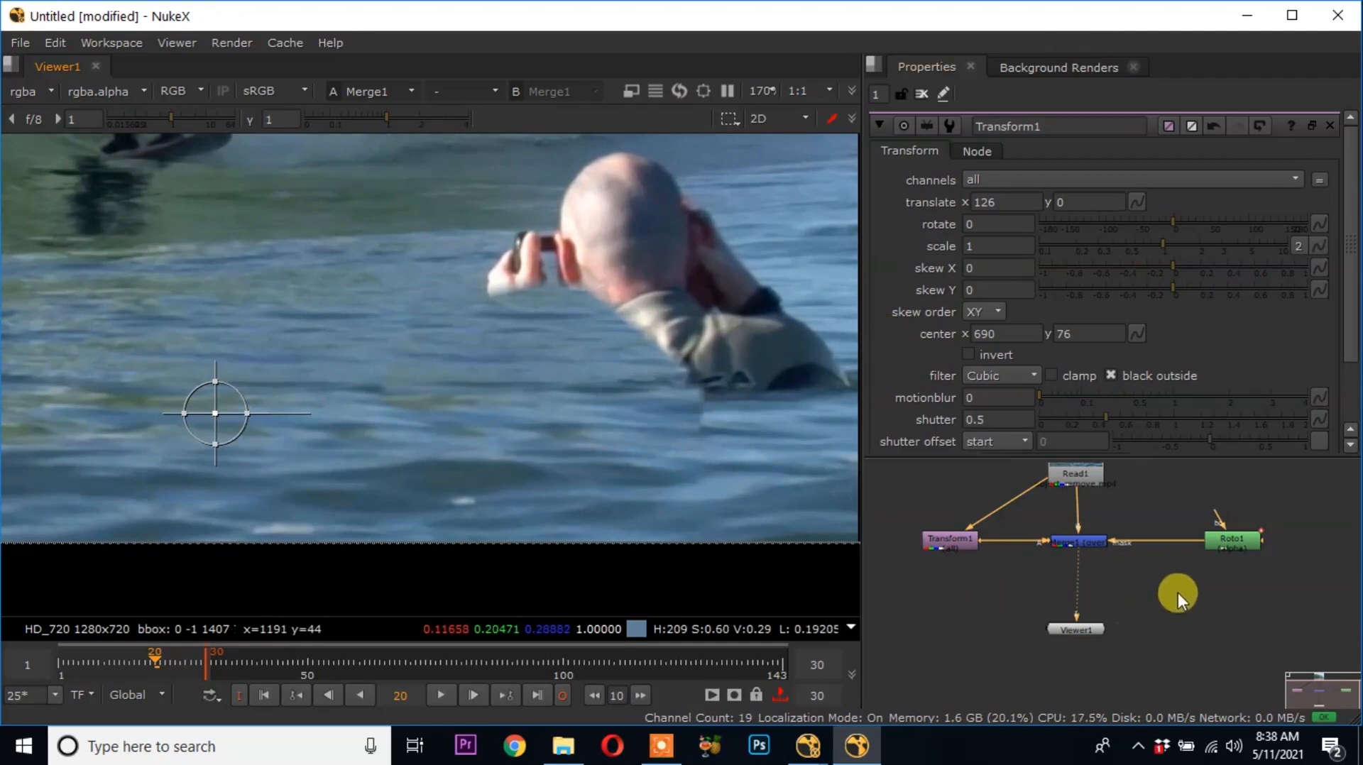
{"action": "middle_click_drag", "start_coordinate": [1178, 594], "coordinate": [1053, 578]}
{"action": "left_click_drag", "start_coordinate": [1108, 528], "coordinate": [1143, 527]}
{"action": "left_click_drag", "start_coordinate": [1161, 527], "coordinate": [1154, 531]}
{"action": "left_click", "coordinate": [1066, 579]}
{"action": "key", "text": "Tab"}
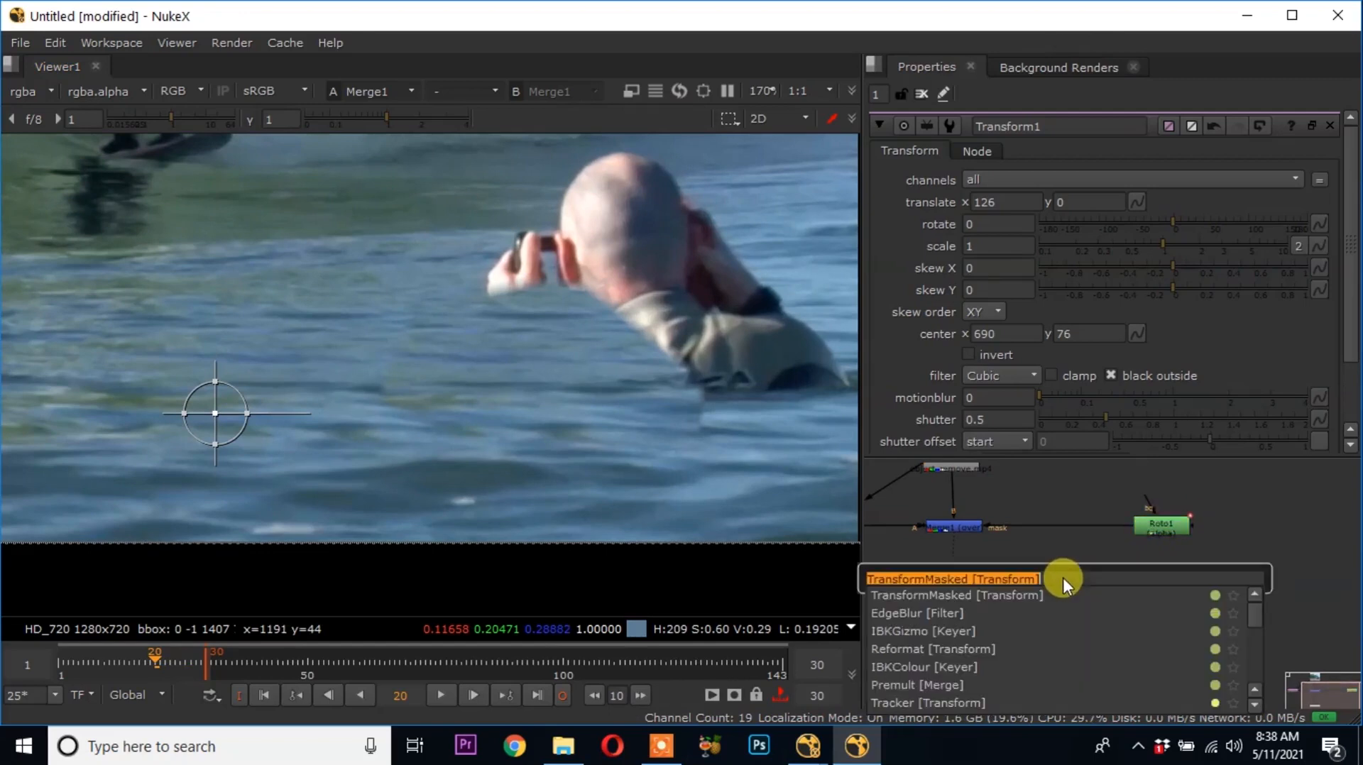
{"action": "type", "text": "ed"}
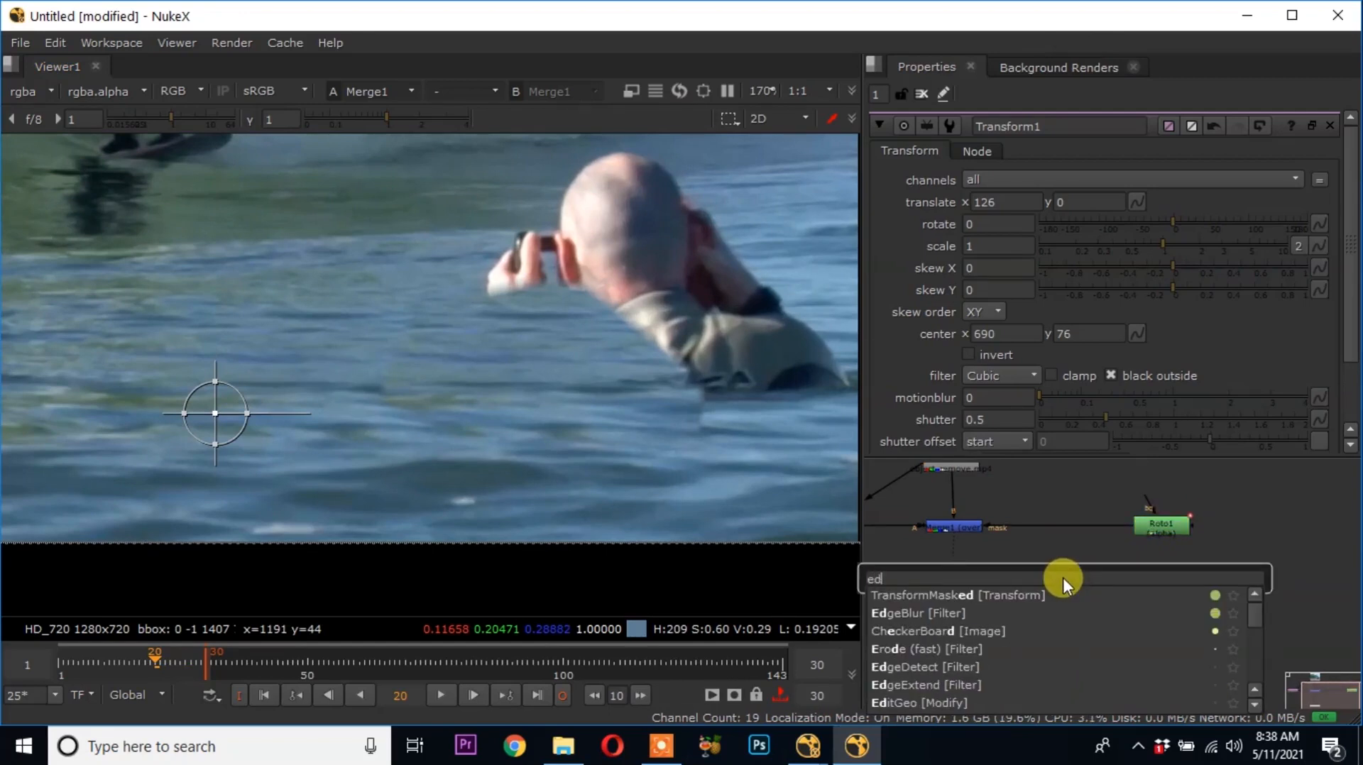
{"action": "left_click", "coordinate": [922, 612]}
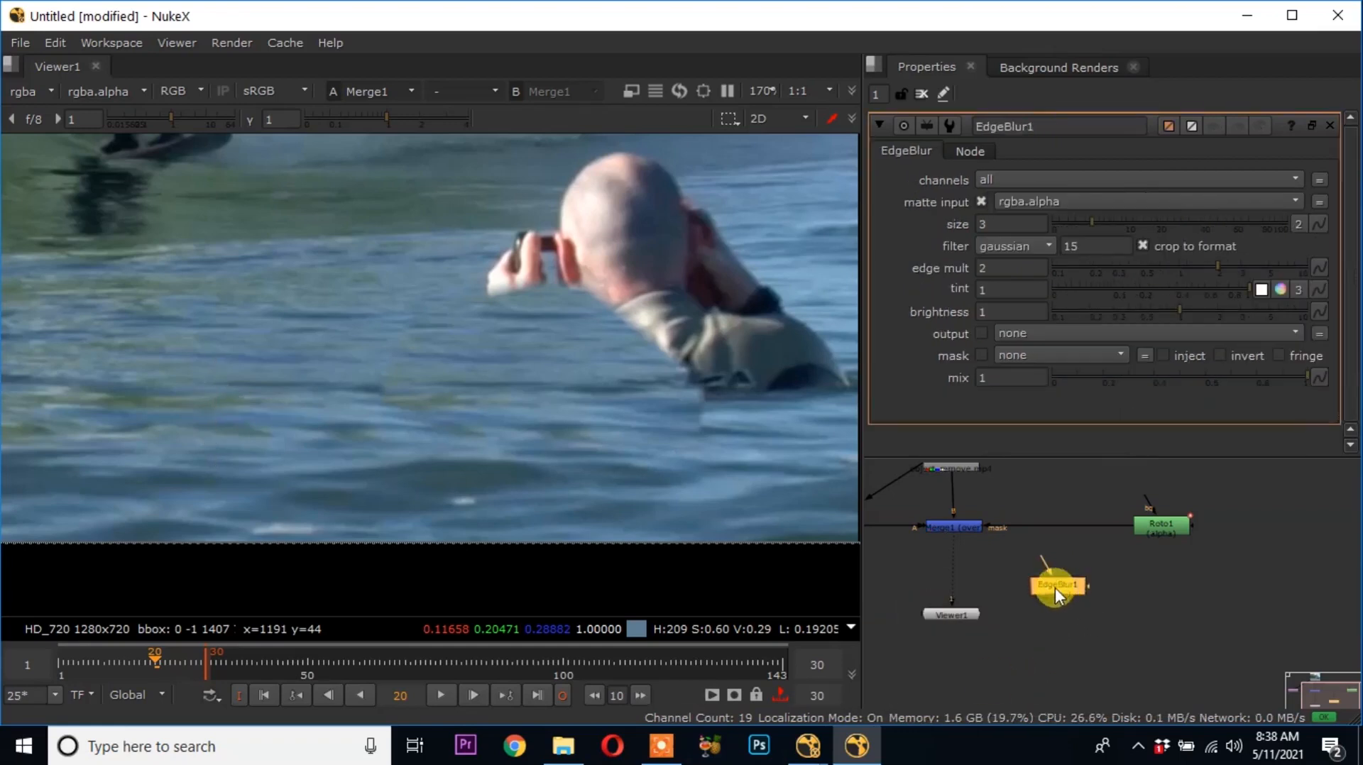
{"action": "mouse_move", "coordinate": [1058, 527]}
{"action": "left_mouse_down"}
{"action": "mouse_move", "coordinate": [1153, 587]}
{"action": "mouse_move", "coordinate": [1157, 557]}
{"action": "mouse_move", "coordinate": [1058, 531]}
{"action": "left_mouse_up"}
{"action": "left_click", "coordinate": [967, 582]}
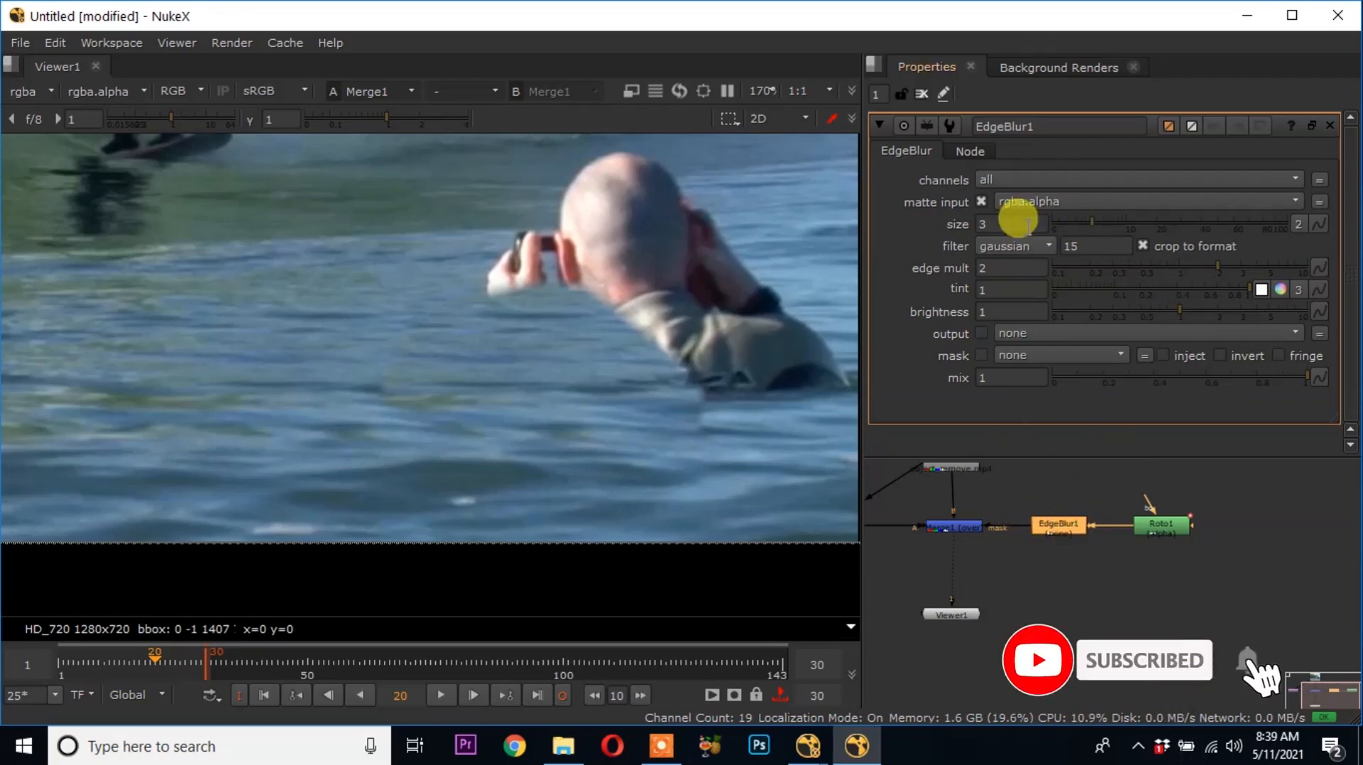
Set EdgeBlur1's size to 41 and play the clip to check the blended edge, stopping at frame 29
{"action": "left_click_drag", "start_coordinate": [1093, 224], "coordinate": [1182, 227]}
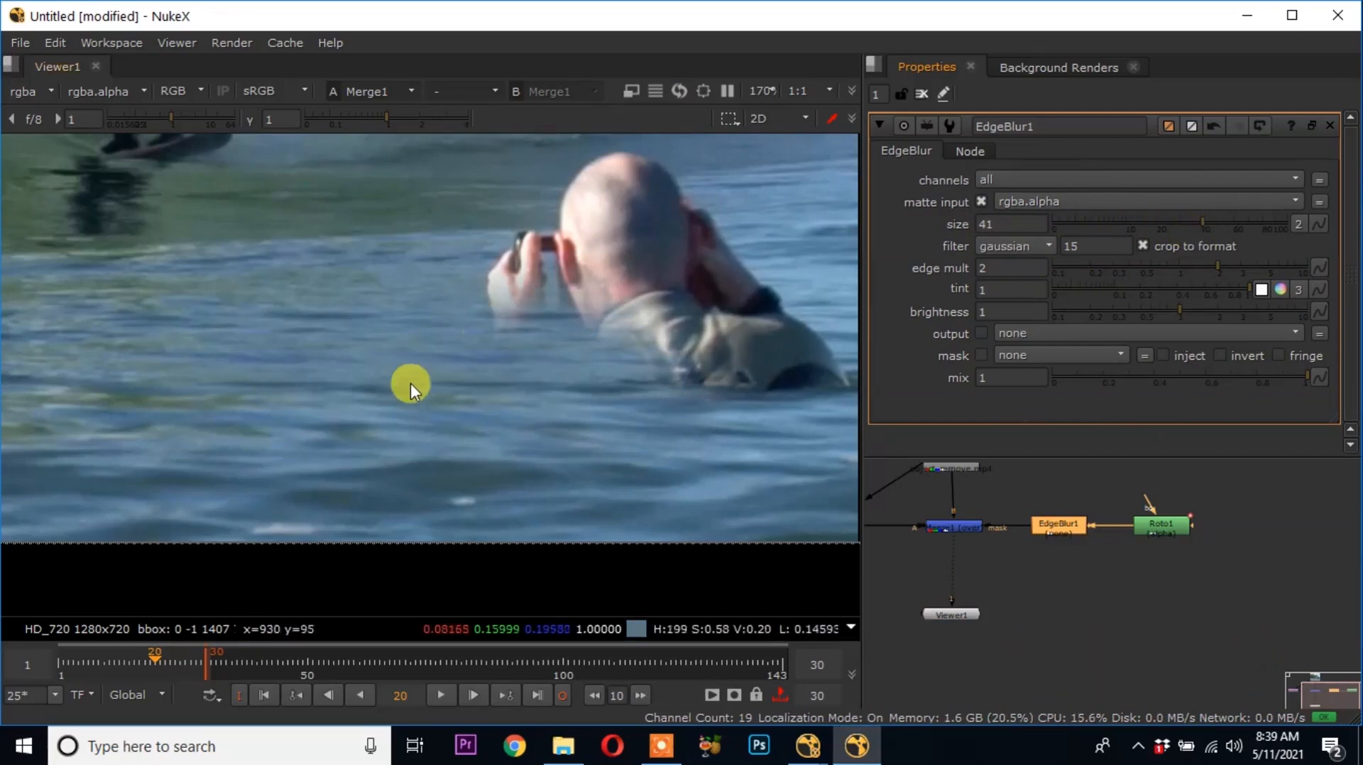
{"action": "scroll", "coordinate": [467, 407], "scroll_direction": "down", "scroll_amount": 1}
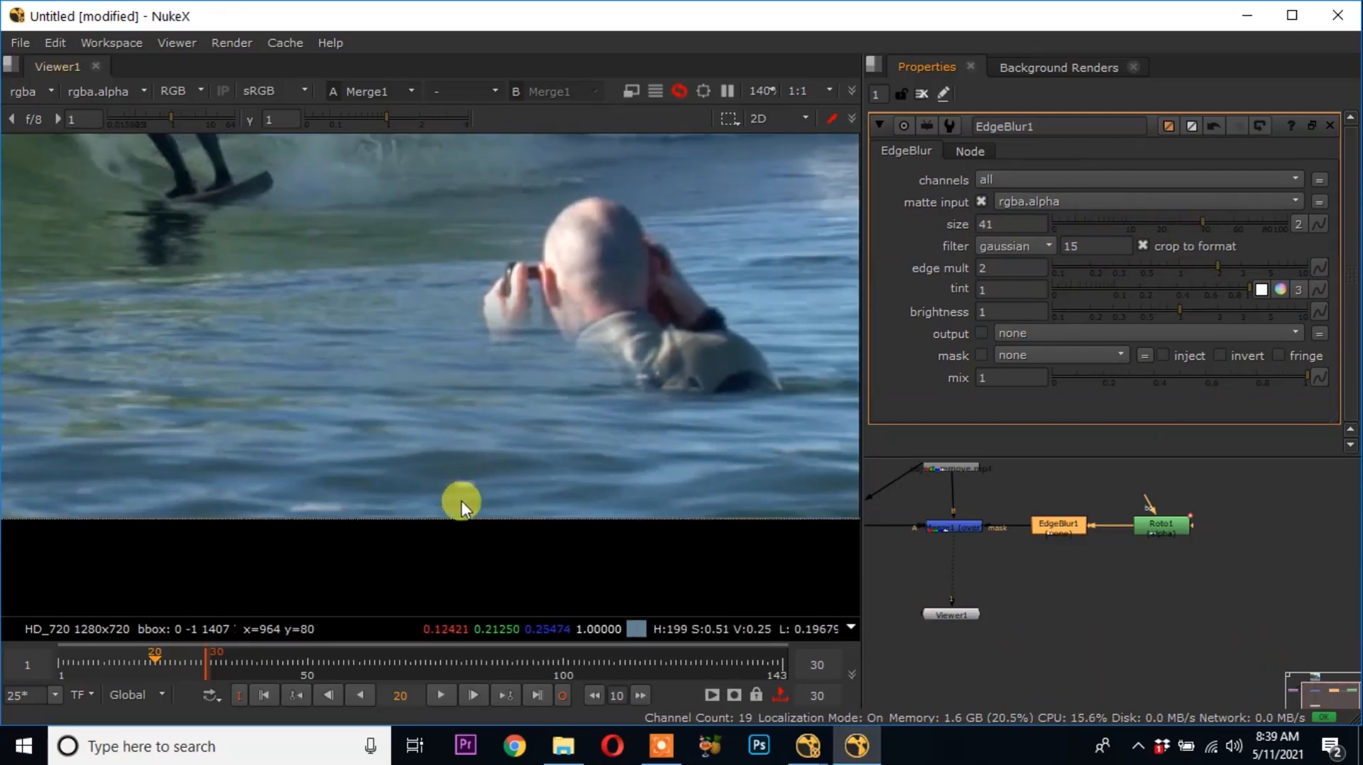
{"action": "scroll", "coordinate": [459, 501], "scroll_direction": "down", "scroll_amount": 1}
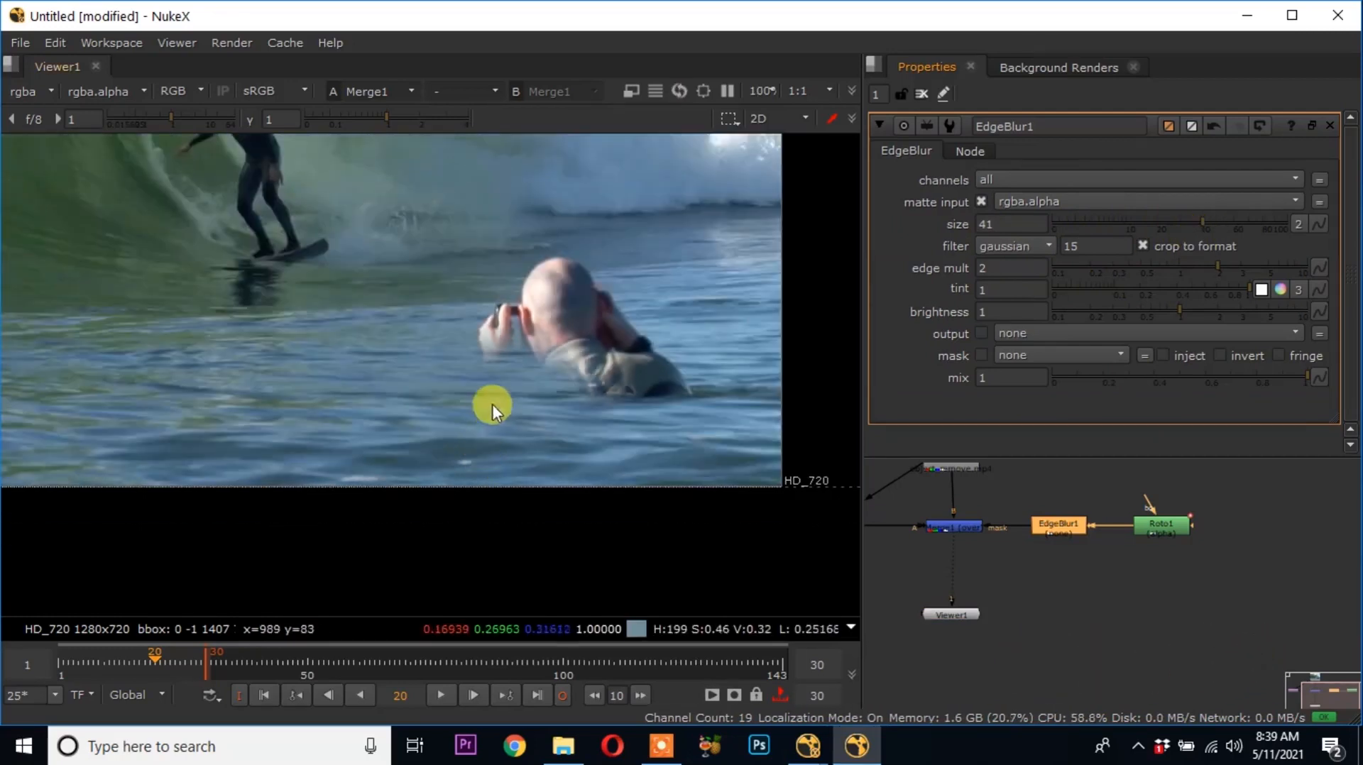
{"action": "left_click", "coordinate": [438, 696]}
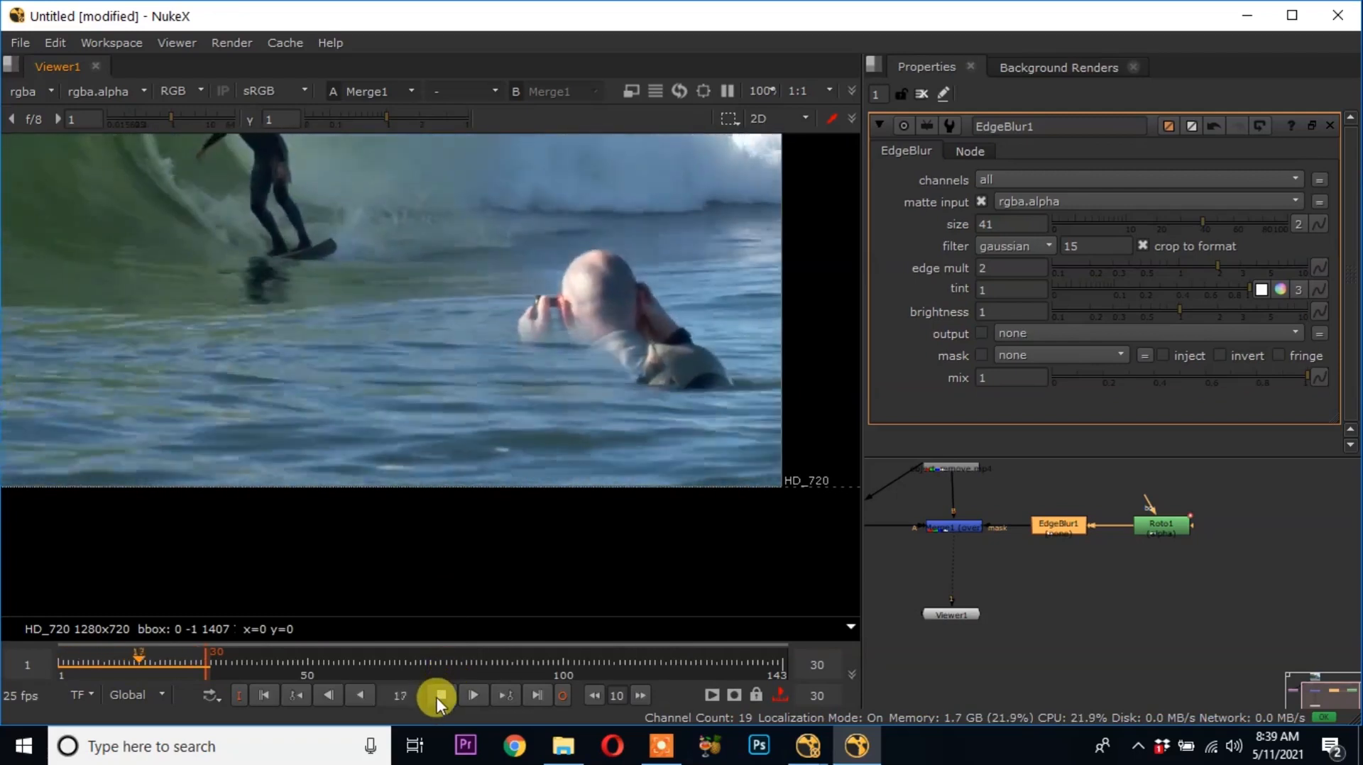
{"action": "left_click", "coordinate": [439, 698]}
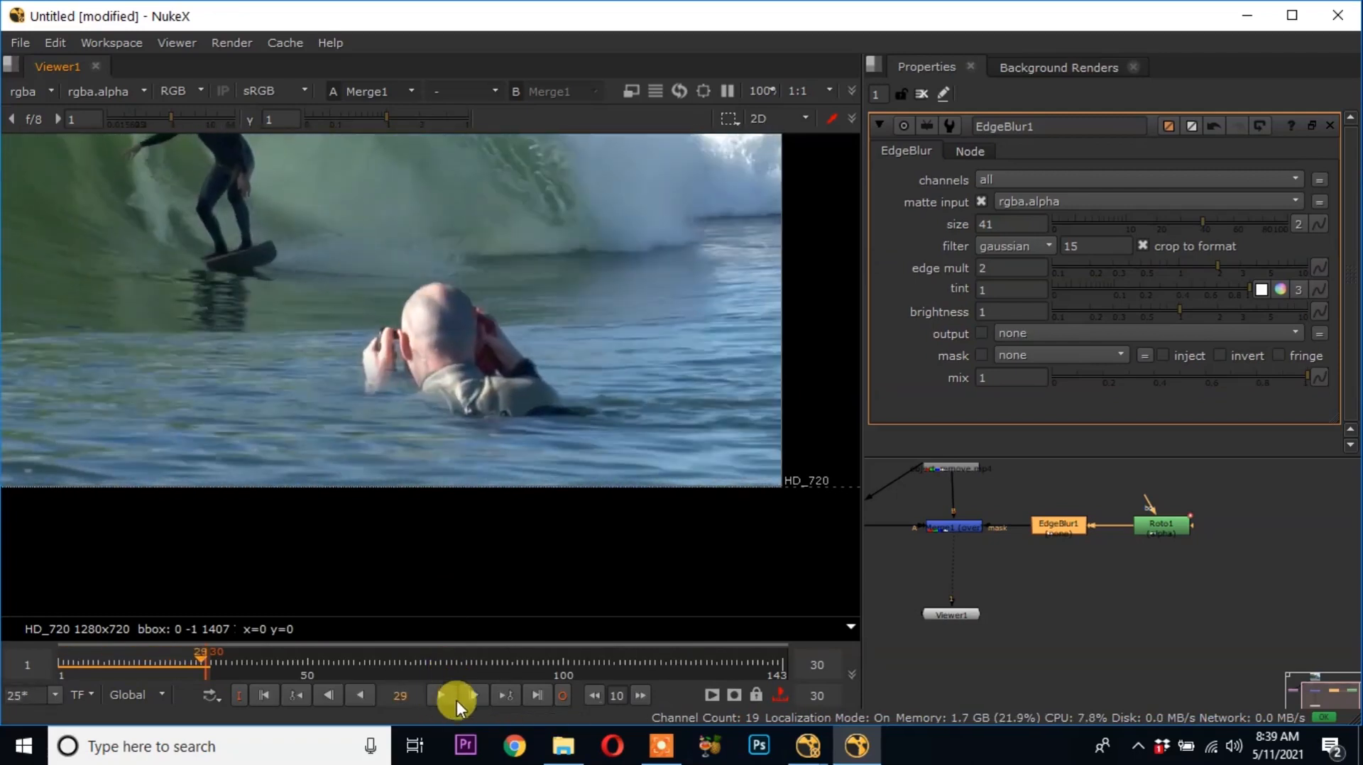
Add a separate Roto node and draw a closed Bezier shape around the man's shoulders and the water behind him at frame 29
{"action": "left_click", "coordinate": [1061, 599]}
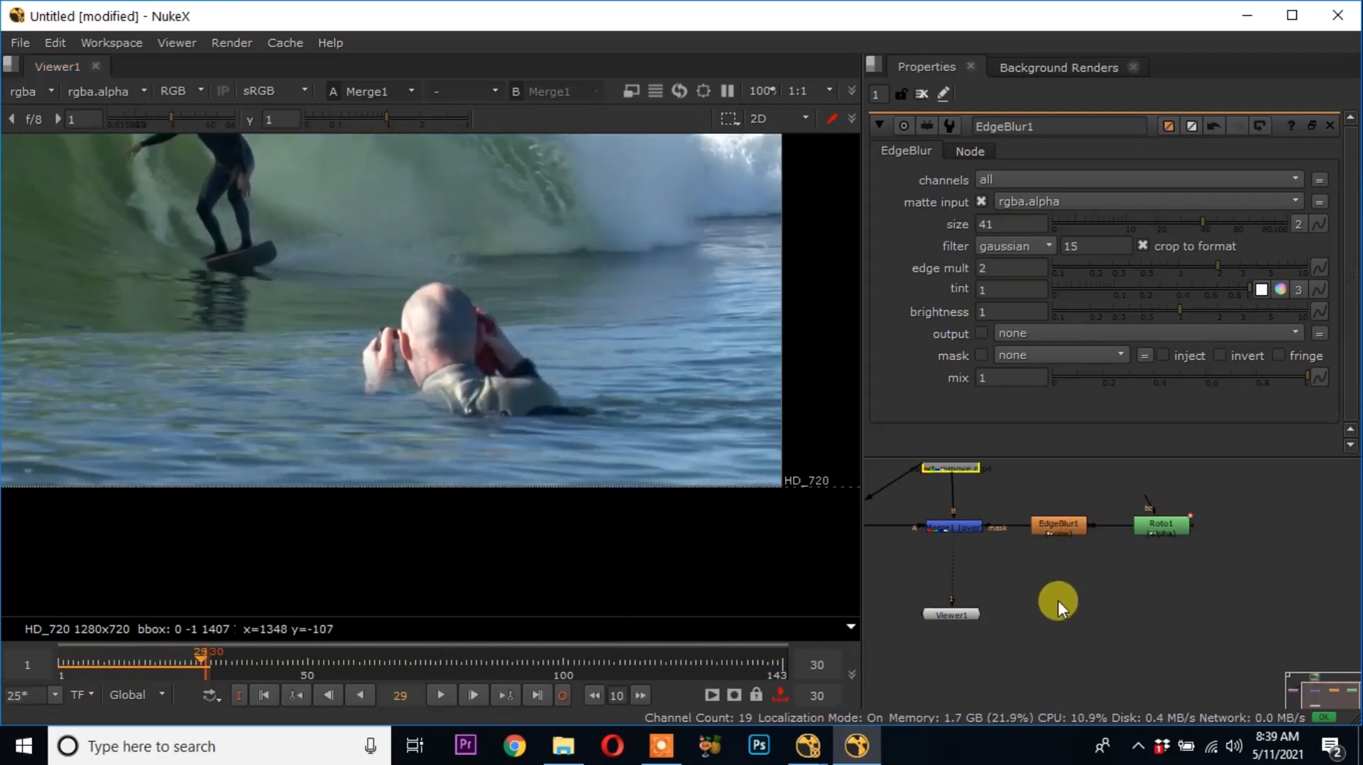
{"action": "key", "text": "o"}
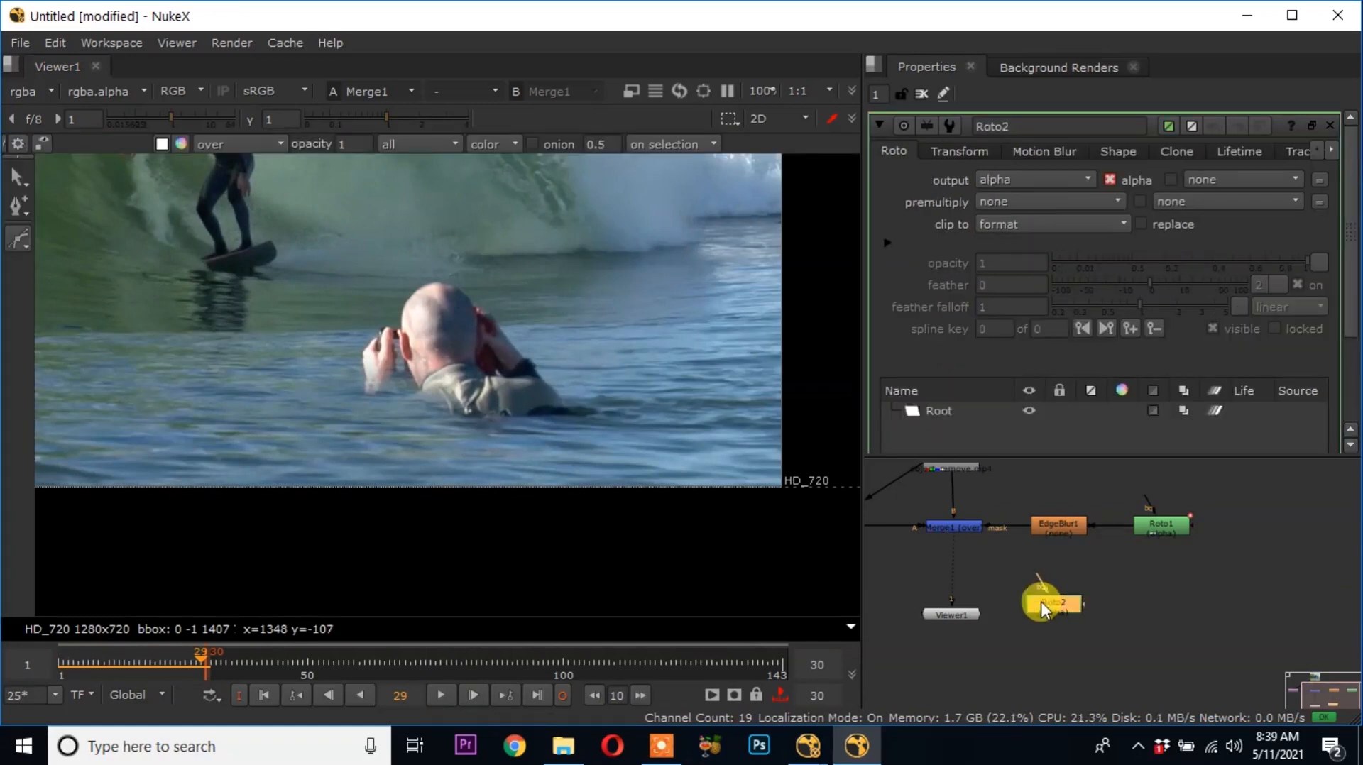
{"action": "scroll", "coordinate": [547, 435], "scroll_direction": "up", "scroll_amount": 3}
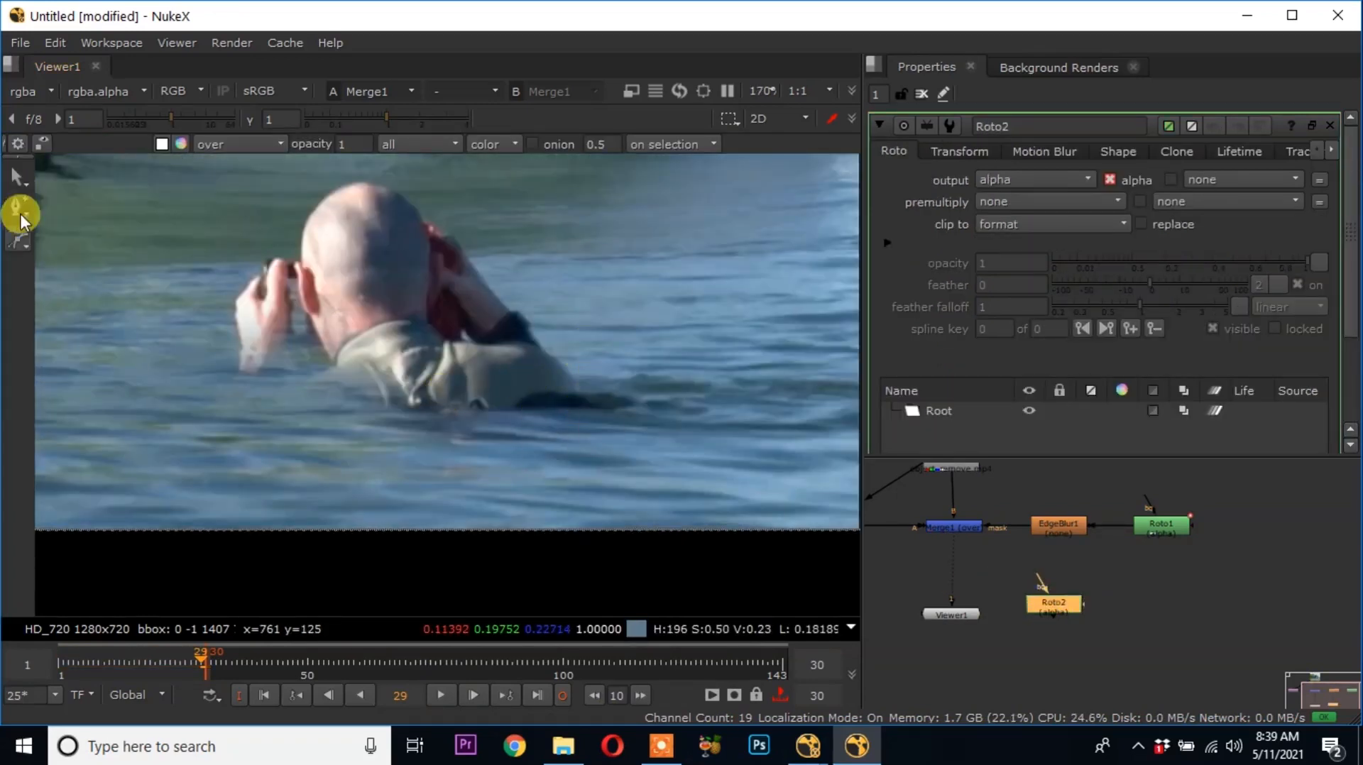
{"action": "left_click", "coordinate": [339, 373]}
{"action": "left_click", "coordinate": [450, 334]}
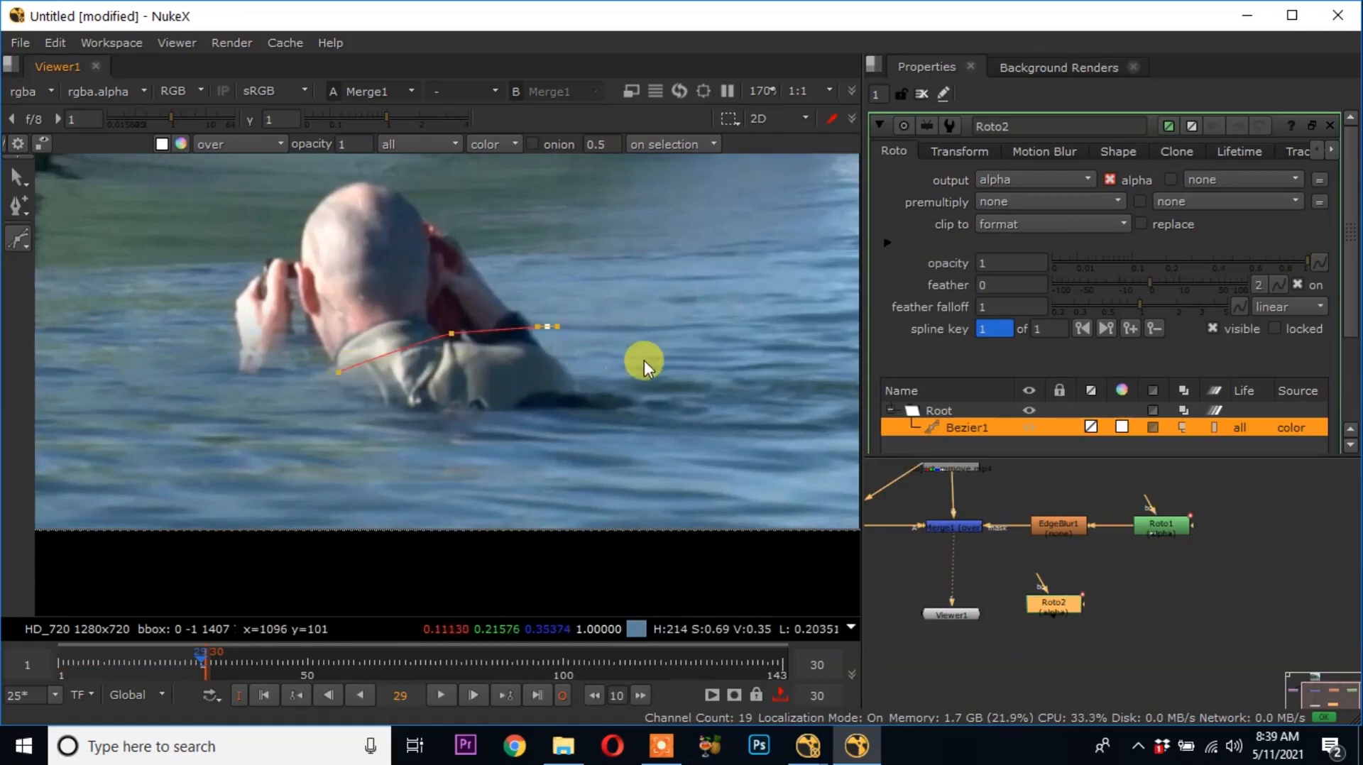
{"action": "left_click", "coordinate": [384, 424]}
{"action": "scroll", "coordinate": [383, 424], "scroll_direction": "down", "scroll_amount": 1}
{"action": "left_click", "coordinate": [384, 424]}
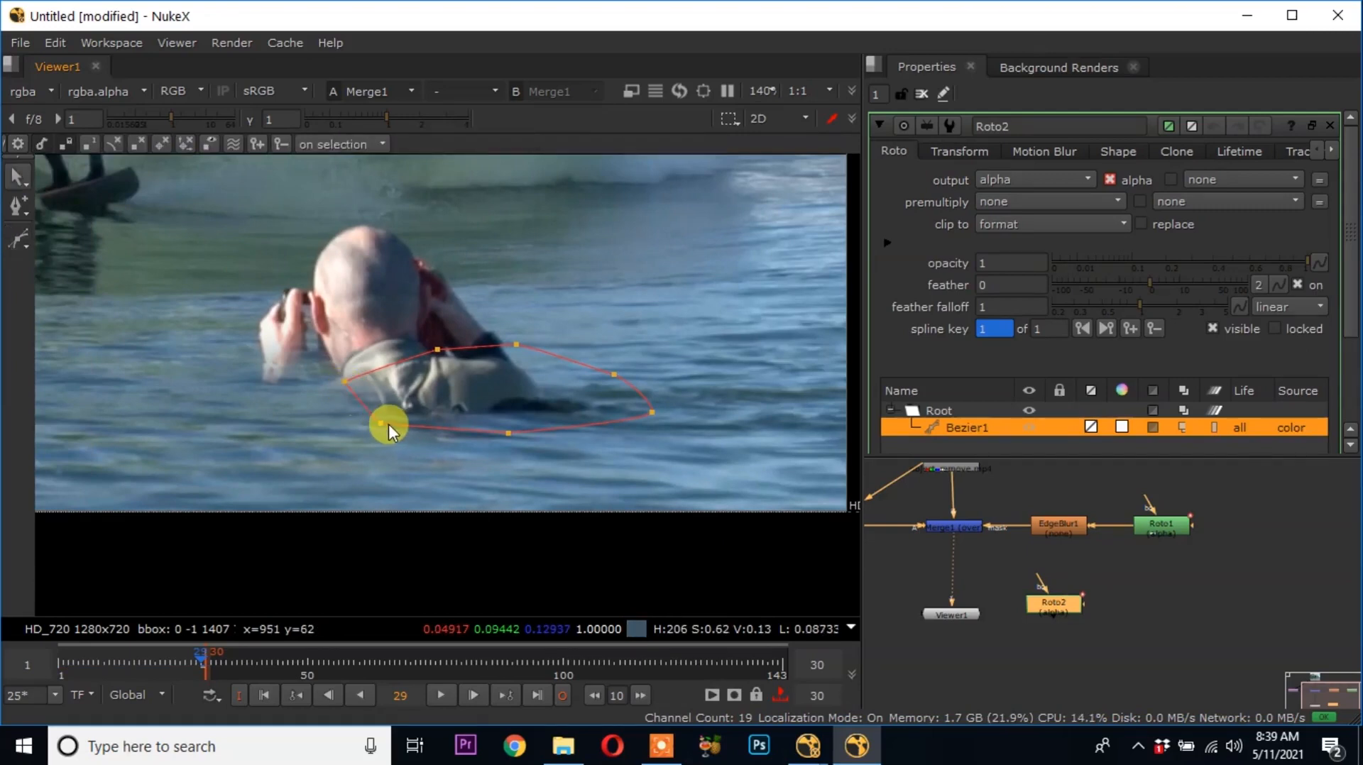
Select all points of the new Bezier, smooth them and expand the feather outward by three increments
{"action": "left_click_drag", "start_coordinate": [302, 316], "coordinate": [748, 490]}
{"action": "key", "text": "z"}
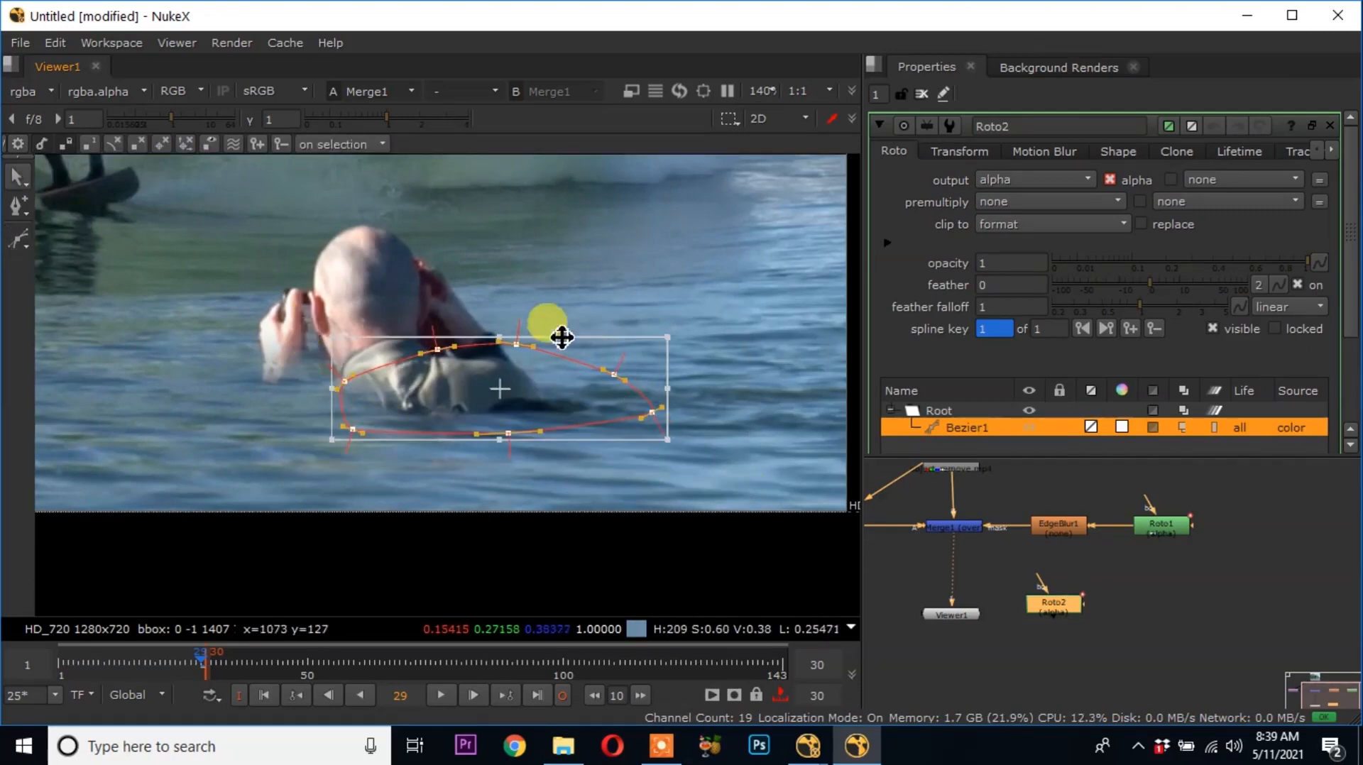
{"action": "key", "text": "e"}
{"action": "key", "text": "e"}
{"action": "key", "text": "e"}
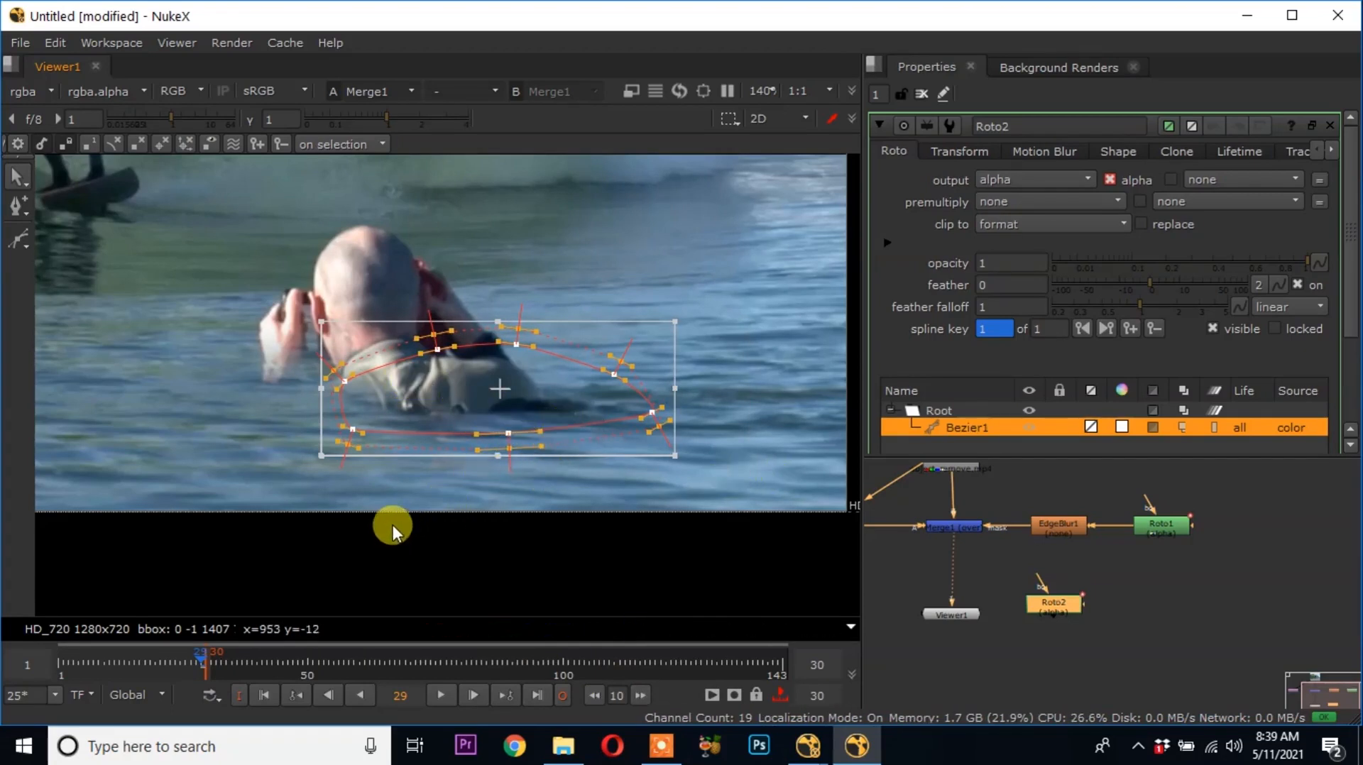
Advance to frame 33 and move the whole Bezier shape to follow the man's shoulders
{"action": "key", "text": "Right"}
{"action": "key", "text": "Right"}
{"action": "key", "text": "Right"}
{"action": "key", "text": "Right"}
{"action": "left_click_drag", "start_coordinate": [536, 398], "coordinate": [490, 391]}
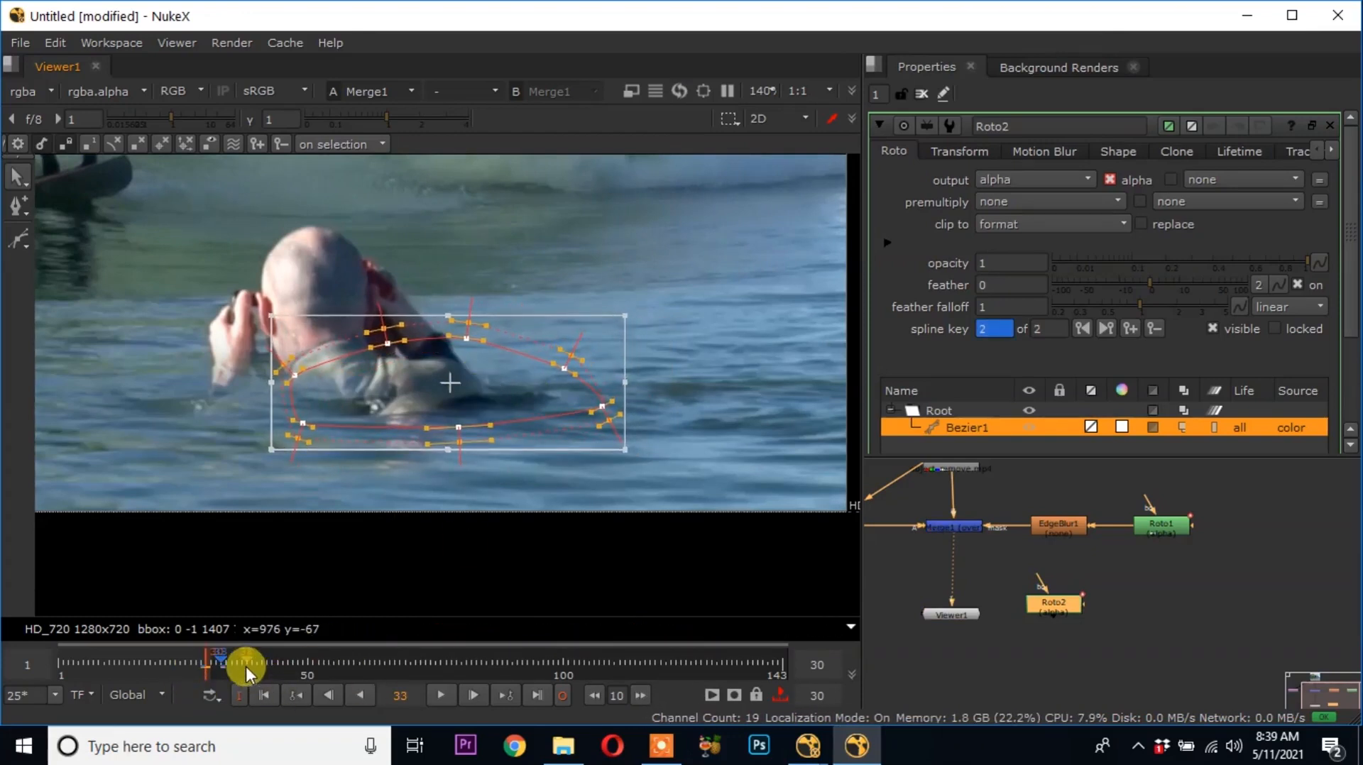
Step back to frame 24 and move the whole Bezier shape onto the man's shoulders
{"action": "key", "text": "Left"}
{"action": "key", "text": "Left"}
{"action": "key", "text": "Left"}
{"action": "key", "text": "Left"}
{"action": "key", "text": "Left"}
{"action": "key", "text": "Left"}
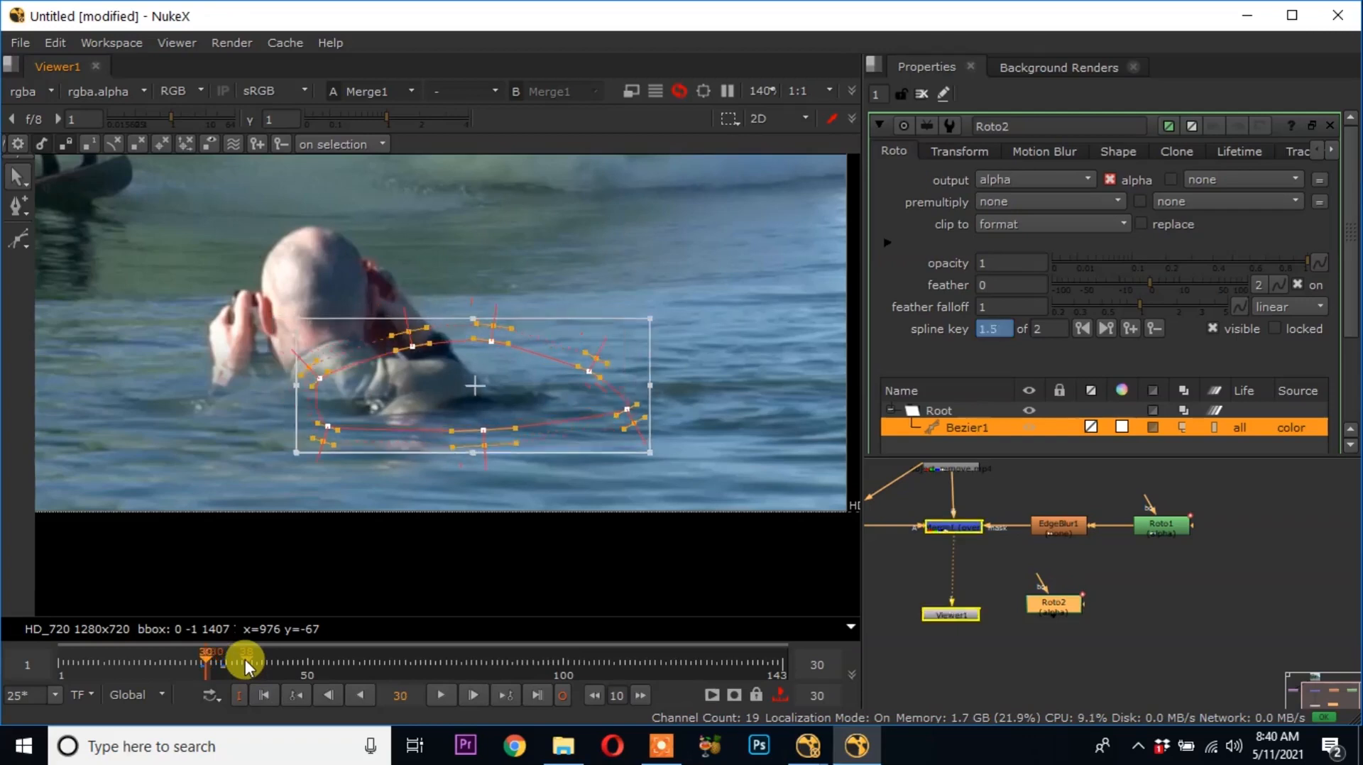
{"action": "key", "text": "Left"}
{"action": "key", "text": "Left"}
{"action": "key", "text": "Left"}
{"action": "key", "text": "Left"}
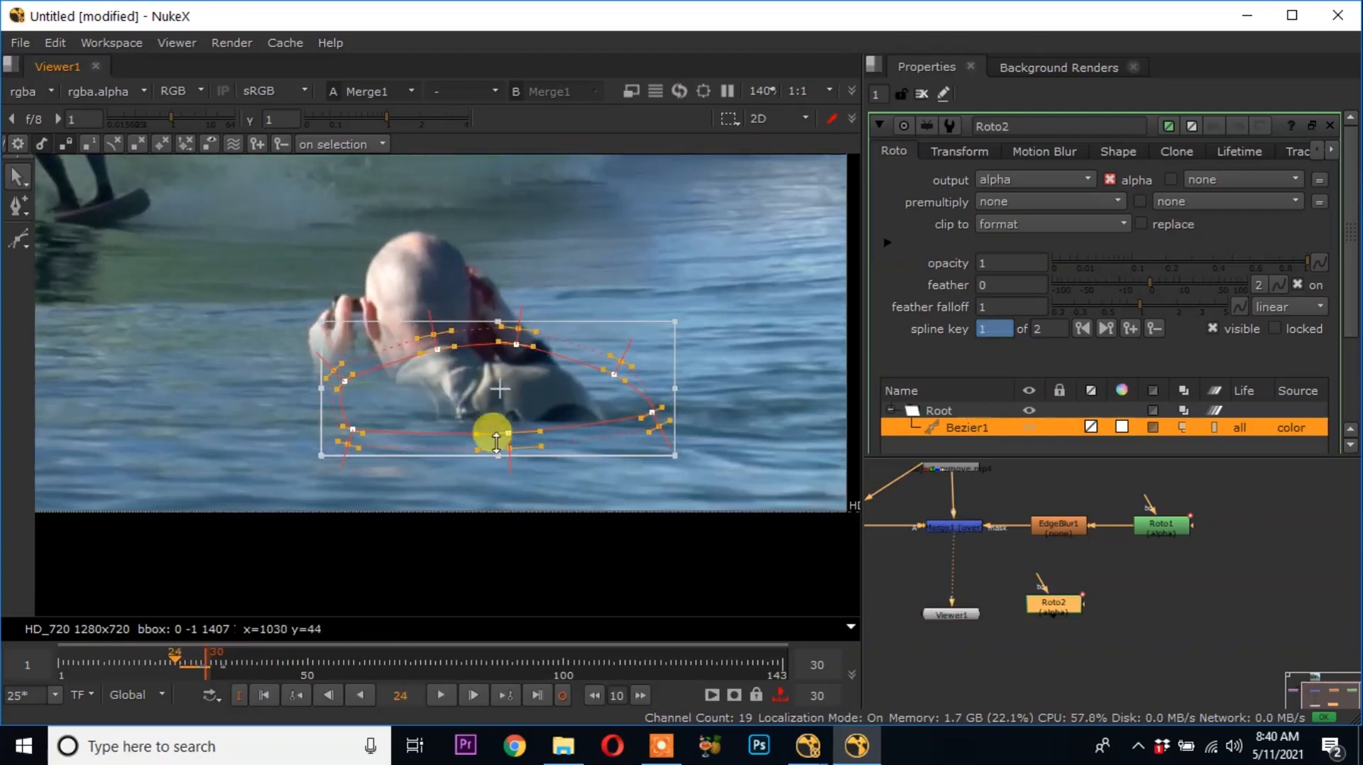
{"action": "left_click_drag", "start_coordinate": [455, 398], "coordinate": [552, 390]}
Reposition the whole Bezier shape over the man's shoulders at frame 17 and again at frame 9
{"action": "left_click", "coordinate": [140, 661]}
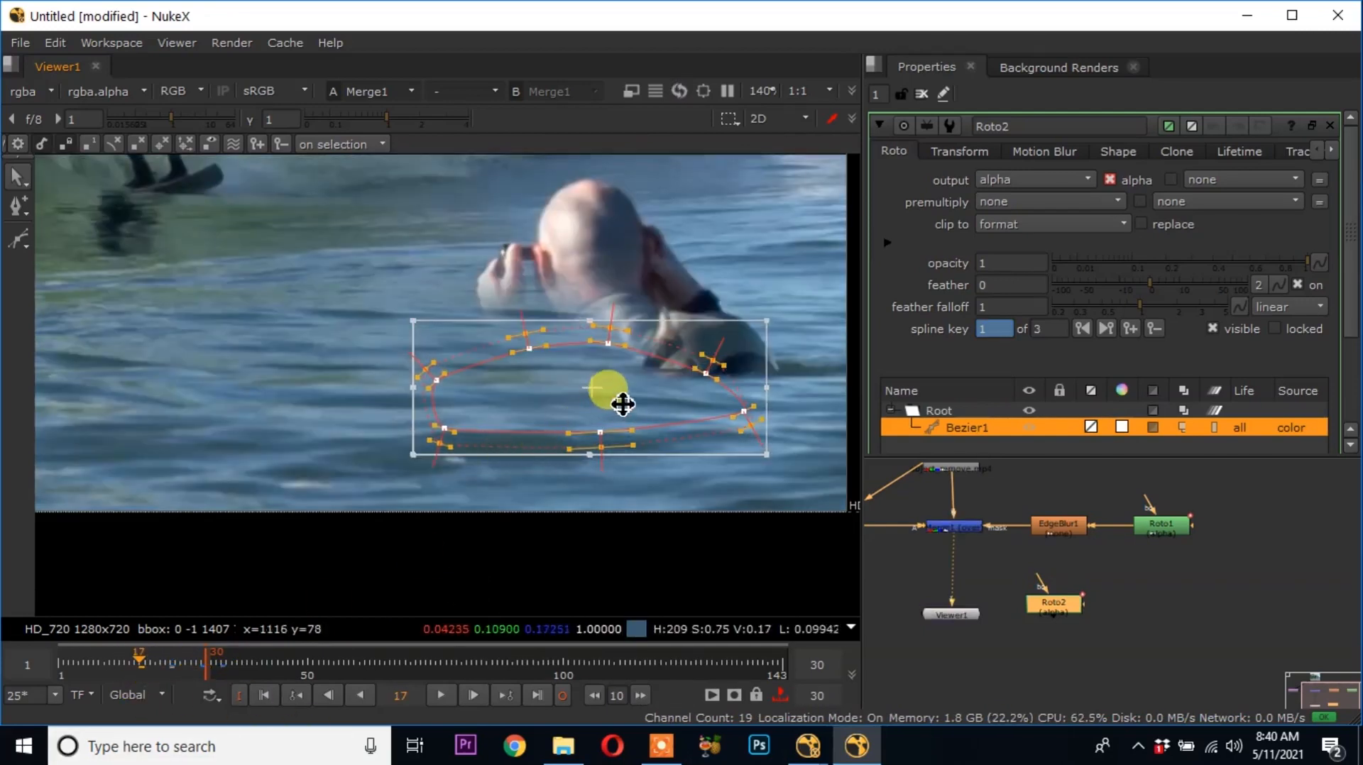
{"action": "middle_click_drag", "start_coordinate": [654, 398], "coordinate": [379, 415]}
{"action": "left_click_drag", "start_coordinate": [305, 404], "coordinate": [419, 364]}
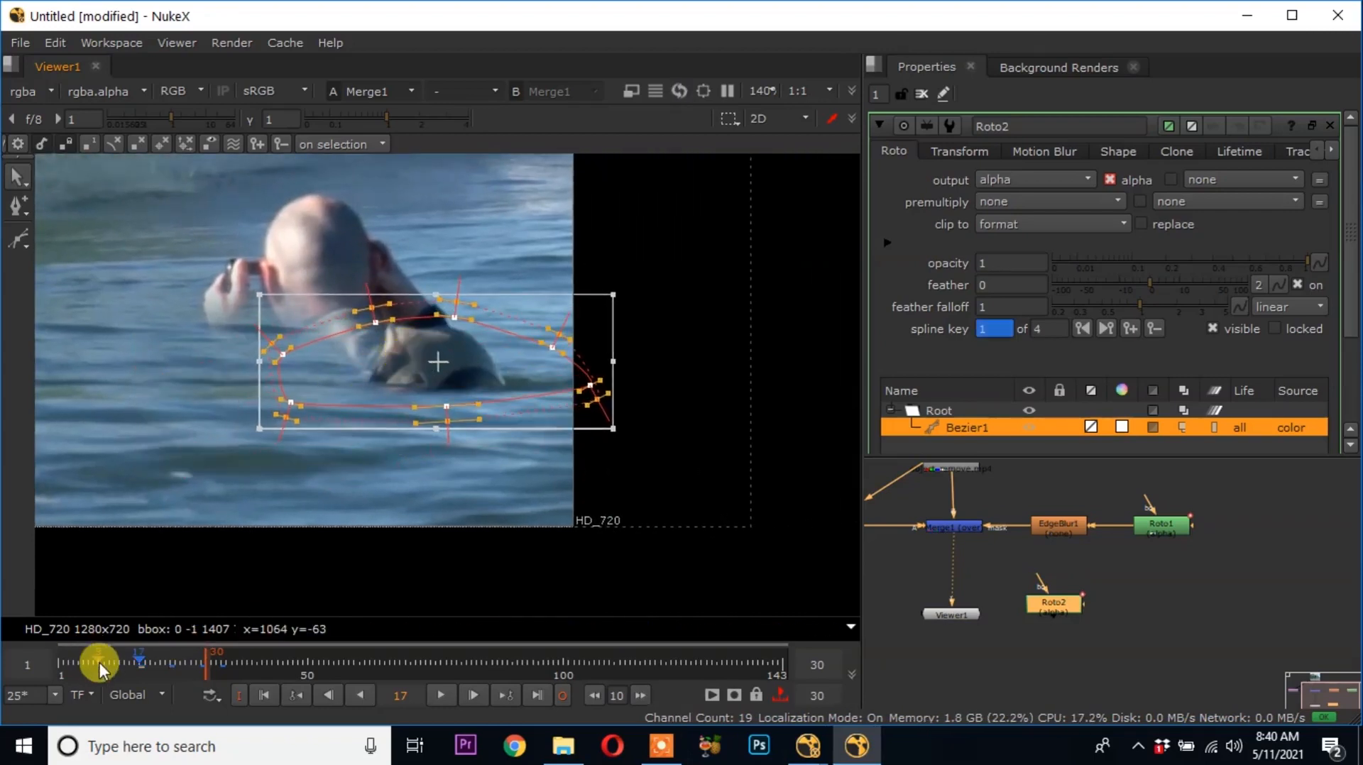
{"action": "left_click", "coordinate": [99, 663]}
{"action": "left_click_drag", "start_coordinate": [472, 390], "coordinate": [576, 301]}
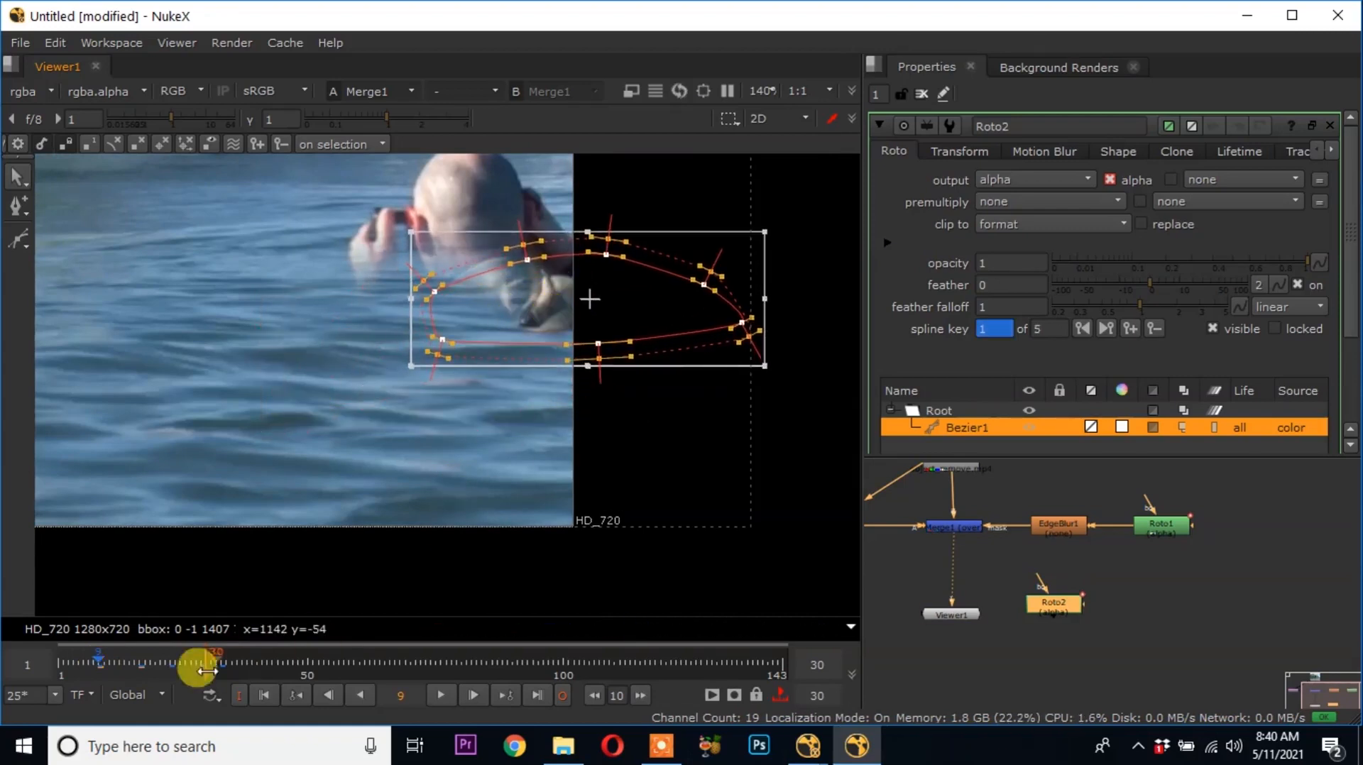
At frames 5 and 1, move the whole Bezier shape with the shoulders out past the frame's edge
{"action": "left_click", "coordinate": [79, 664]}
{"action": "left_click", "coordinate": [498, 351]}
{"action": "left_click_drag", "start_coordinate": [498, 351], "coordinate": [634, 257]}
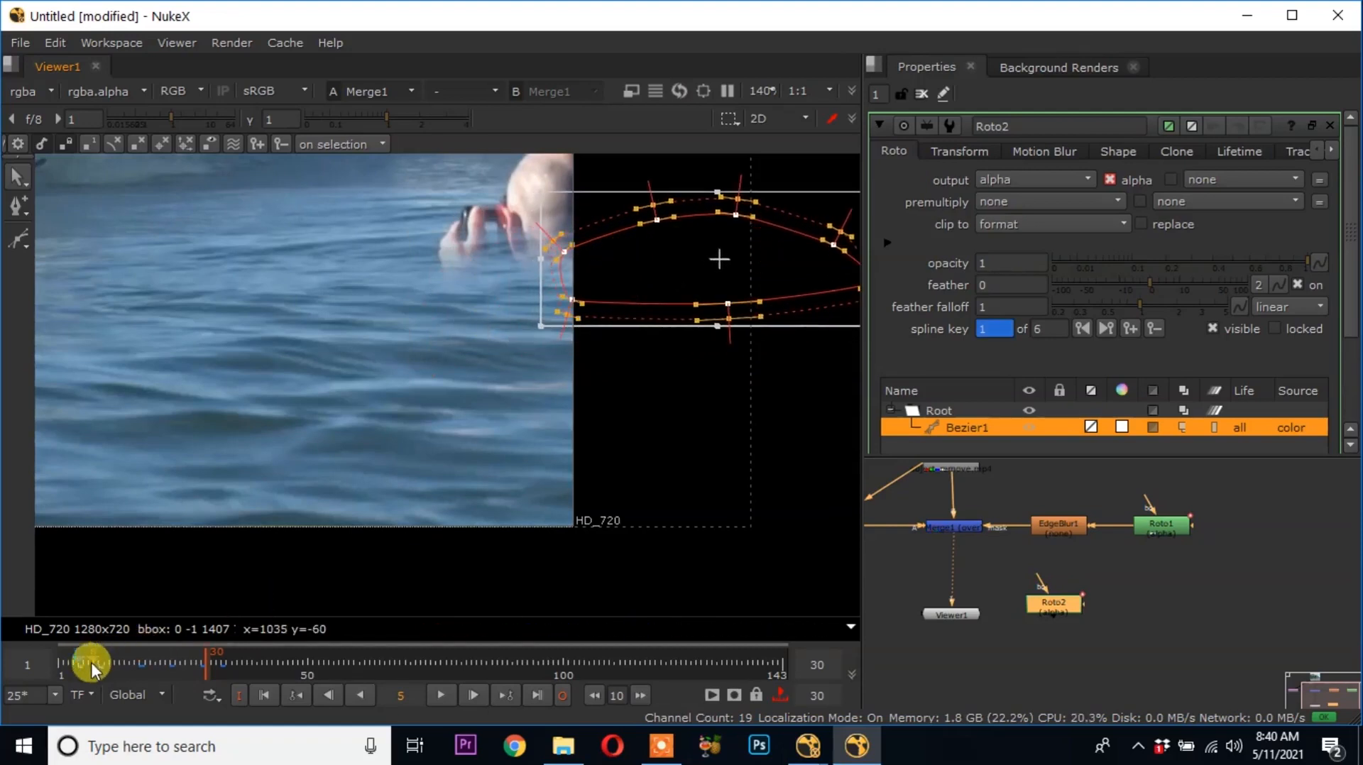
{"action": "left_click", "coordinate": [265, 694]}
{"action": "middle_click_drag", "start_coordinate": [634, 387], "coordinate": [340, 438]}
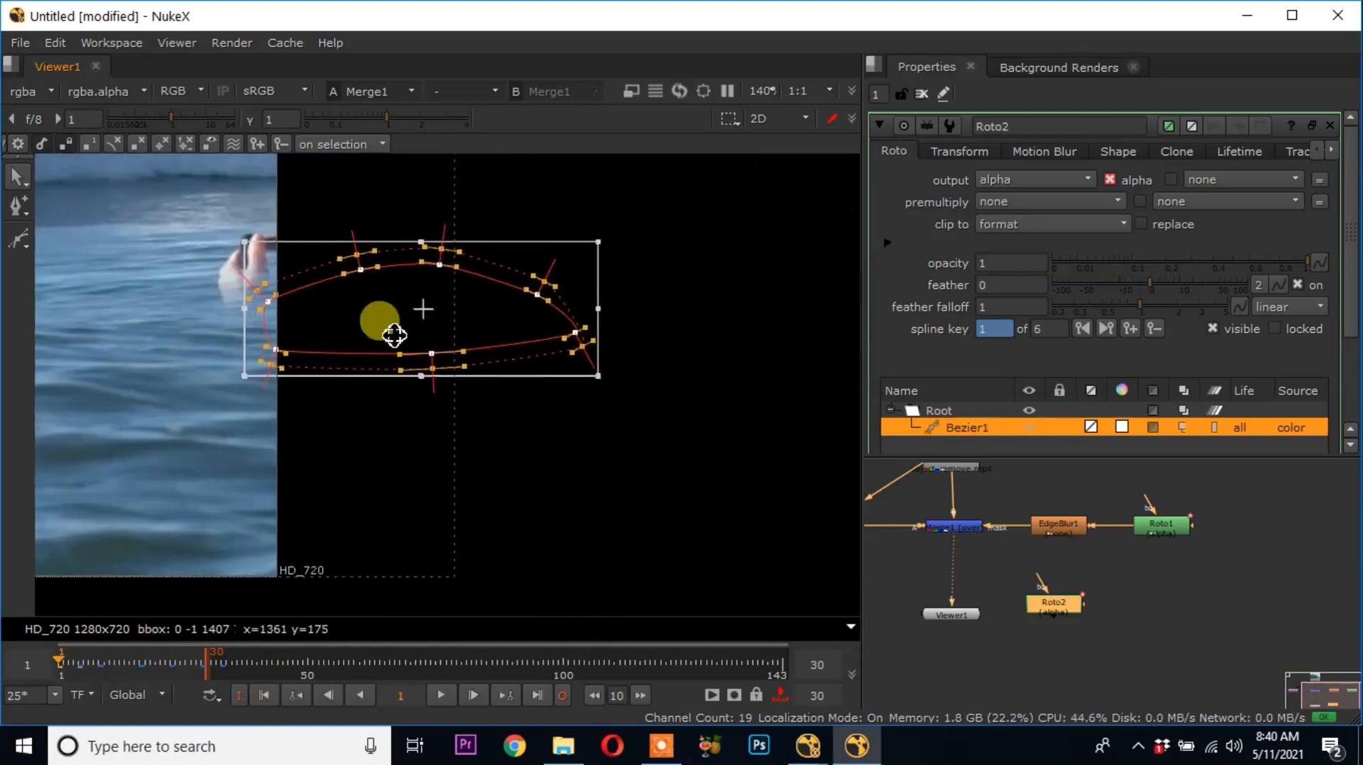
{"action": "left_click_drag", "start_coordinate": [387, 327], "coordinate": [432, 325]}
Step through frames 1 to 16 to check how the Bezier shape follows the man's shoulders
{"action": "scroll", "coordinate": [435, 426], "scroll_direction": "down", "scroll_amount": 3}
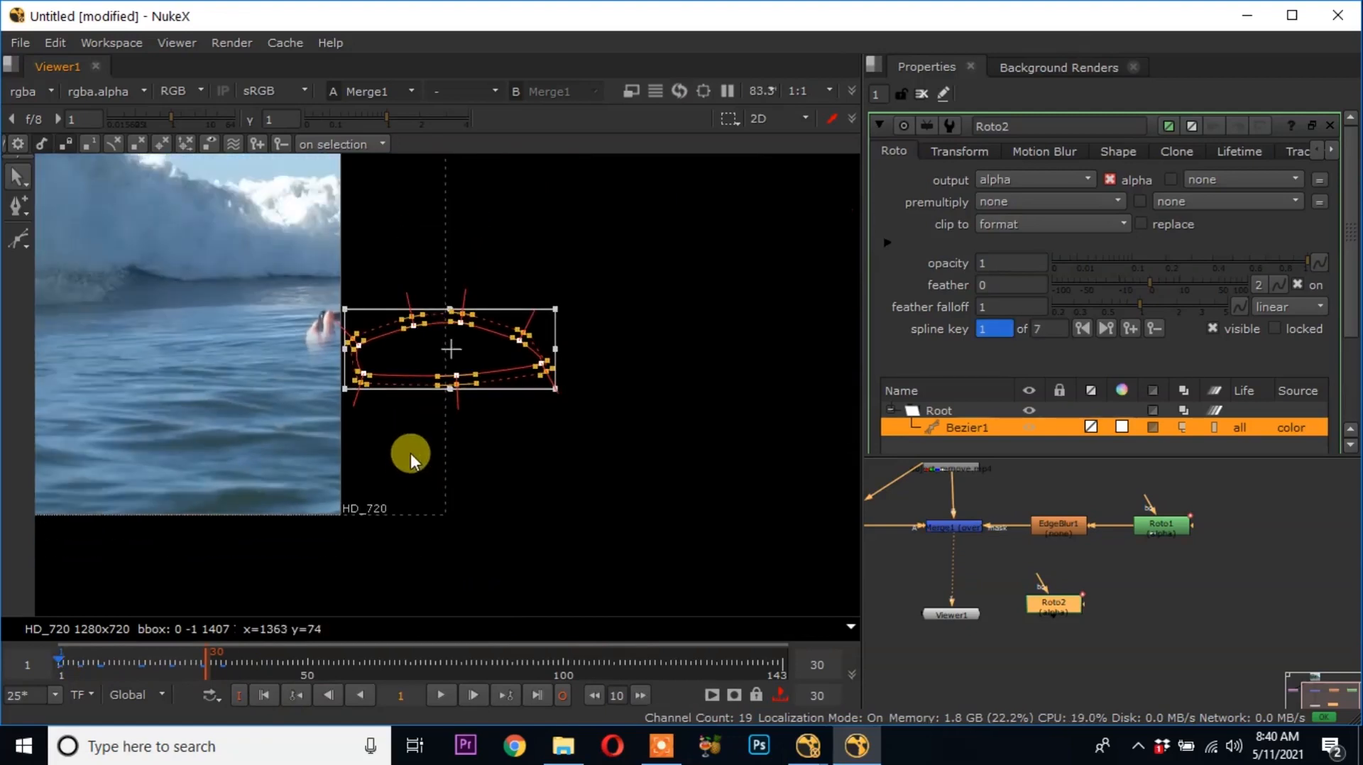
{"action": "key", "text": "Right"}
{"action": "key", "text": "Right"}
{"action": "key", "text": "Right"}
{"action": "key", "text": "Right"}
{"action": "key", "text": "Right"}
{"action": "key", "text": "Right"}
{"action": "key", "text": "Right"}
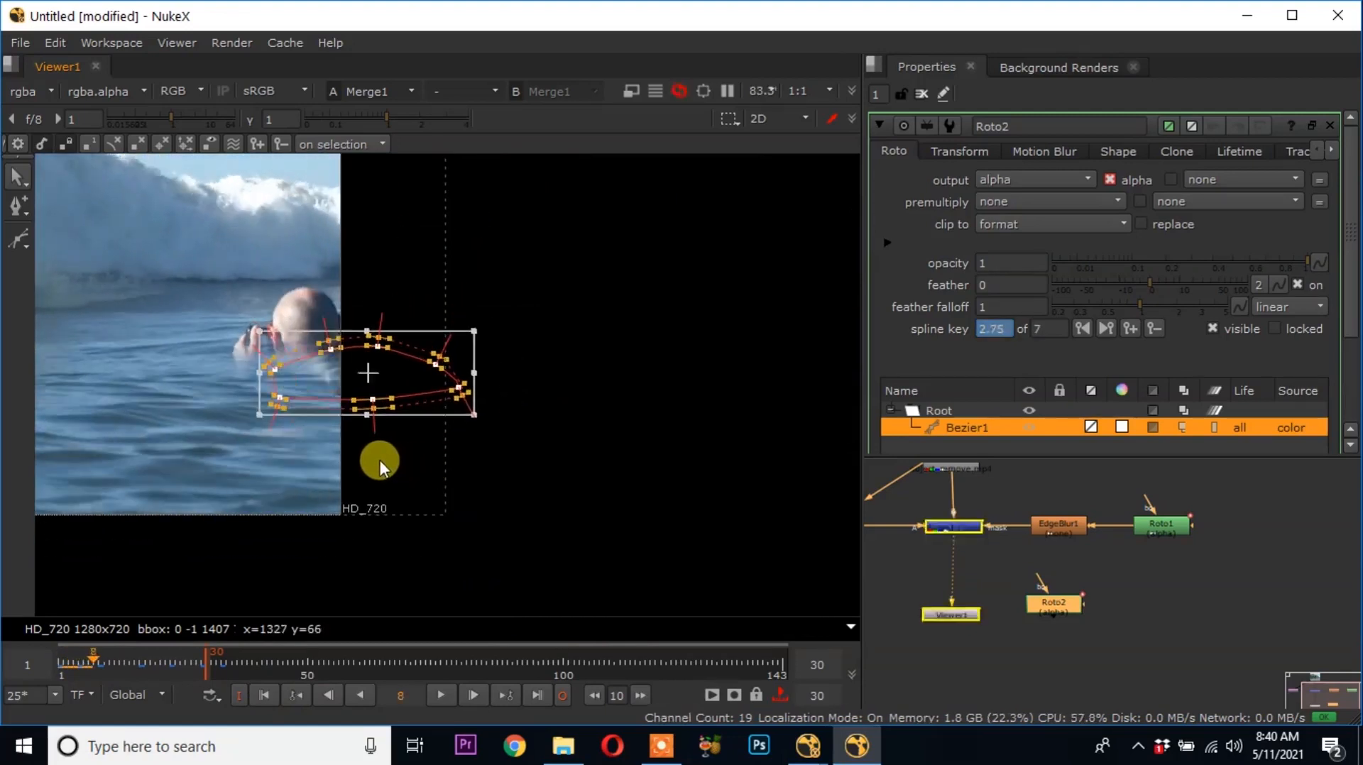
{"action": "key", "text": "Right"}
{"action": "key", "text": "Right"}
{"action": "key", "text": "Right"}
{"action": "key", "text": "Right"}
{"action": "key", "text": "Right"}
{"action": "key", "text": "Right"}
{"action": "key", "text": "Right"}
{"action": "key", "text": "Right"}
{"action": "middle_click_drag", "start_coordinate": [376, 476], "coordinate": [629, 449]}
Insert a second Merge node between Merge1 and the Viewer and connect Roto2 as its mask
{"action": "left_click_drag", "start_coordinate": [961, 614], "coordinate": [969, 673]}
{"action": "left_click", "coordinate": [1062, 648]}
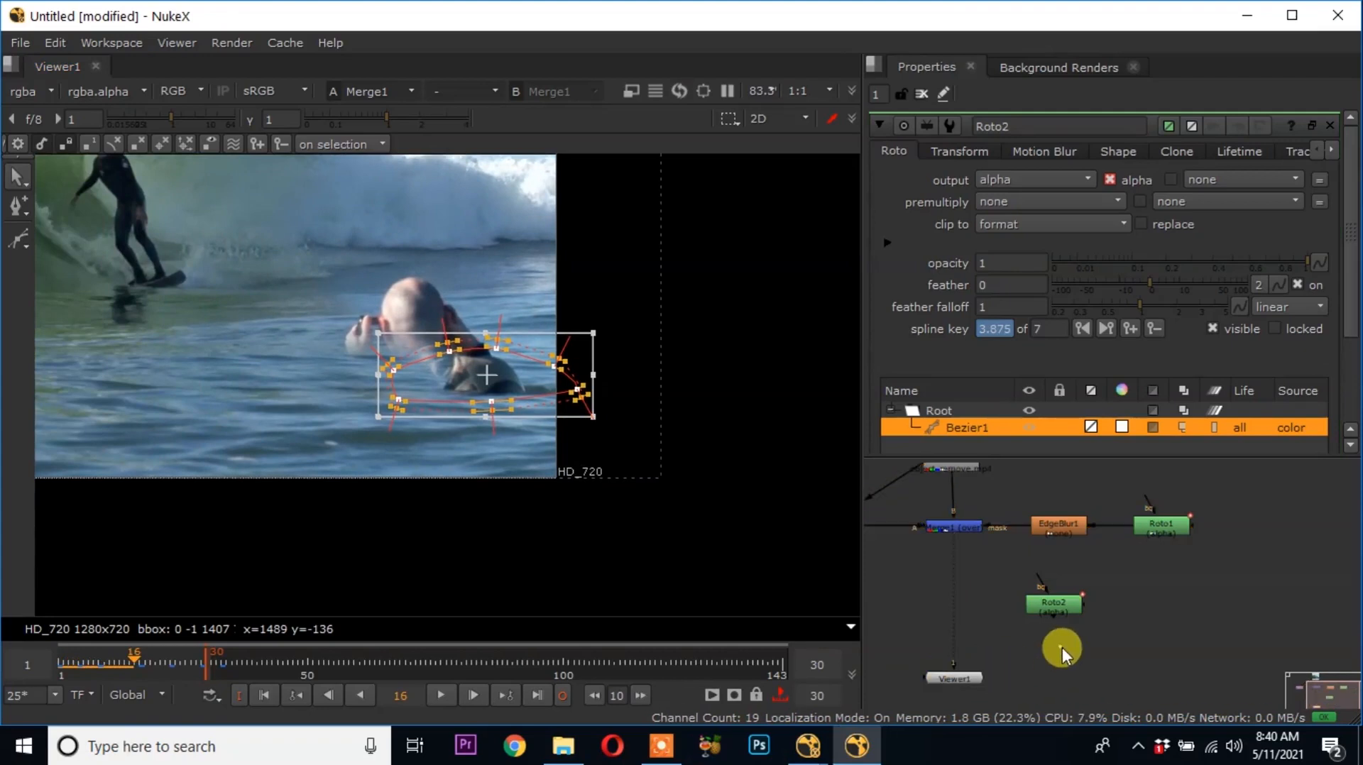
{"action": "key", "text": "m"}
{"action": "scroll", "coordinate": [1040, 648], "scroll_direction": "up", "scroll_amount": 2}
{"action": "left_click_drag", "start_coordinate": [1145, 576], "coordinate": [1255, 570]}
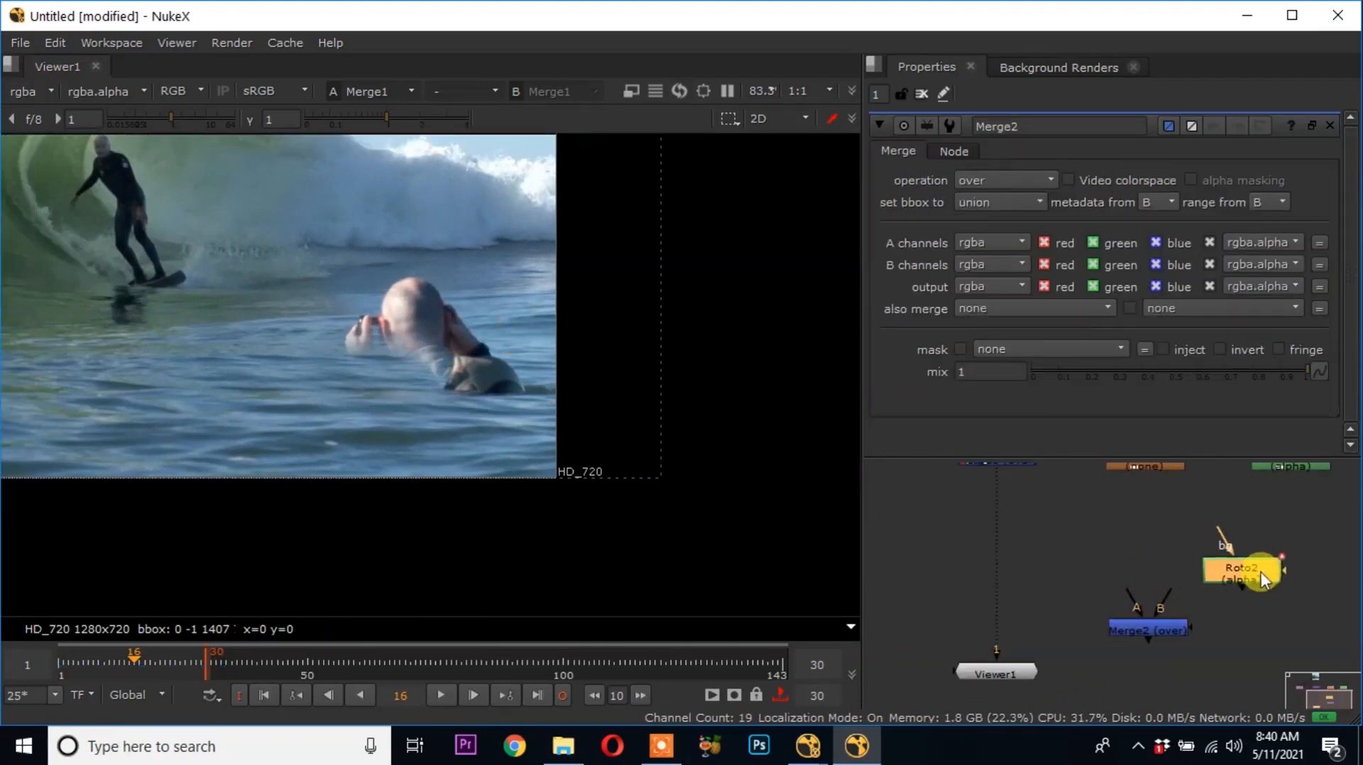
{"action": "left_click_drag", "start_coordinate": [1186, 625], "coordinate": [1051, 544]}
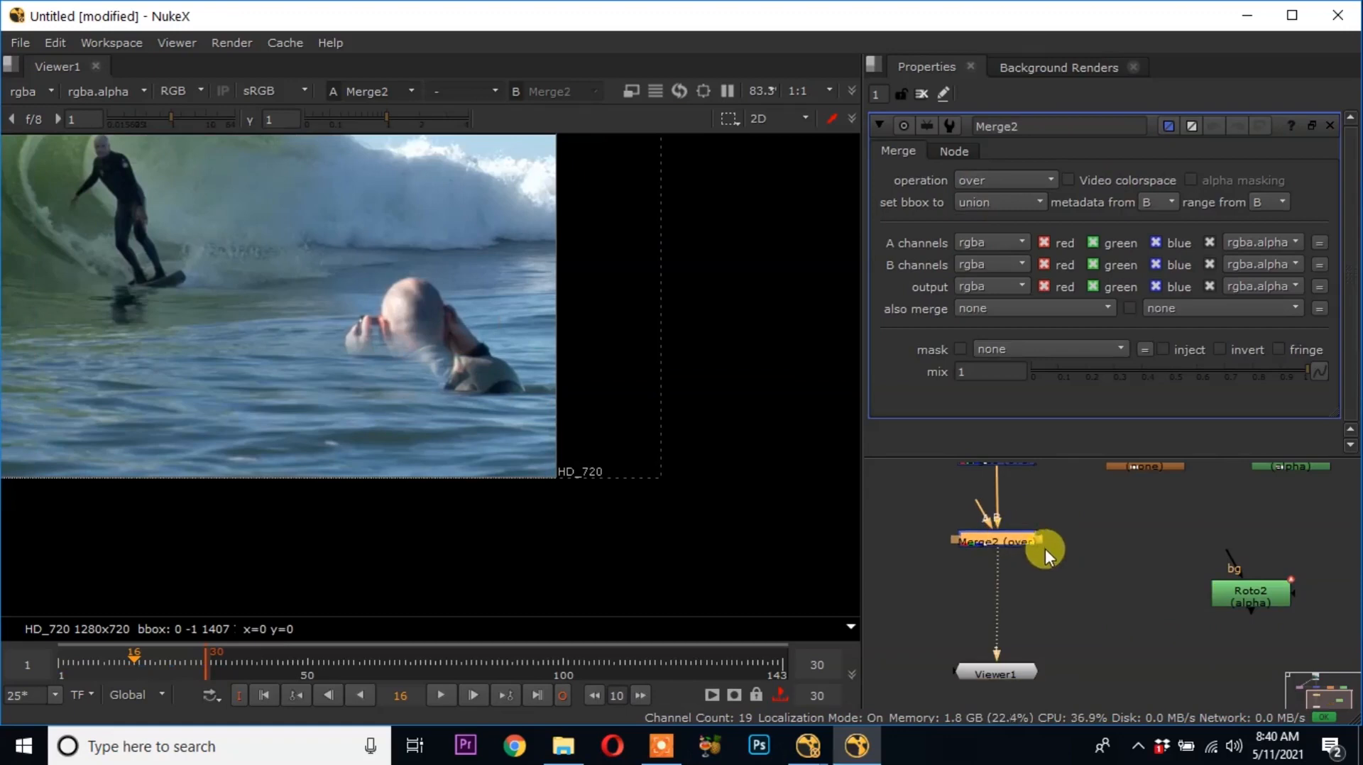
{"action": "left_click_drag", "start_coordinate": [1267, 598], "coordinate": [1268, 597]}
{"action": "left_click_drag", "start_coordinate": [1268, 597], "coordinate": [1294, 540]}
Add a second Transform node fed from Merge1 and connect it to Merge2's A input
{"action": "middle_click_drag", "start_coordinate": [1030, 612], "coordinate": [1155, 668]}
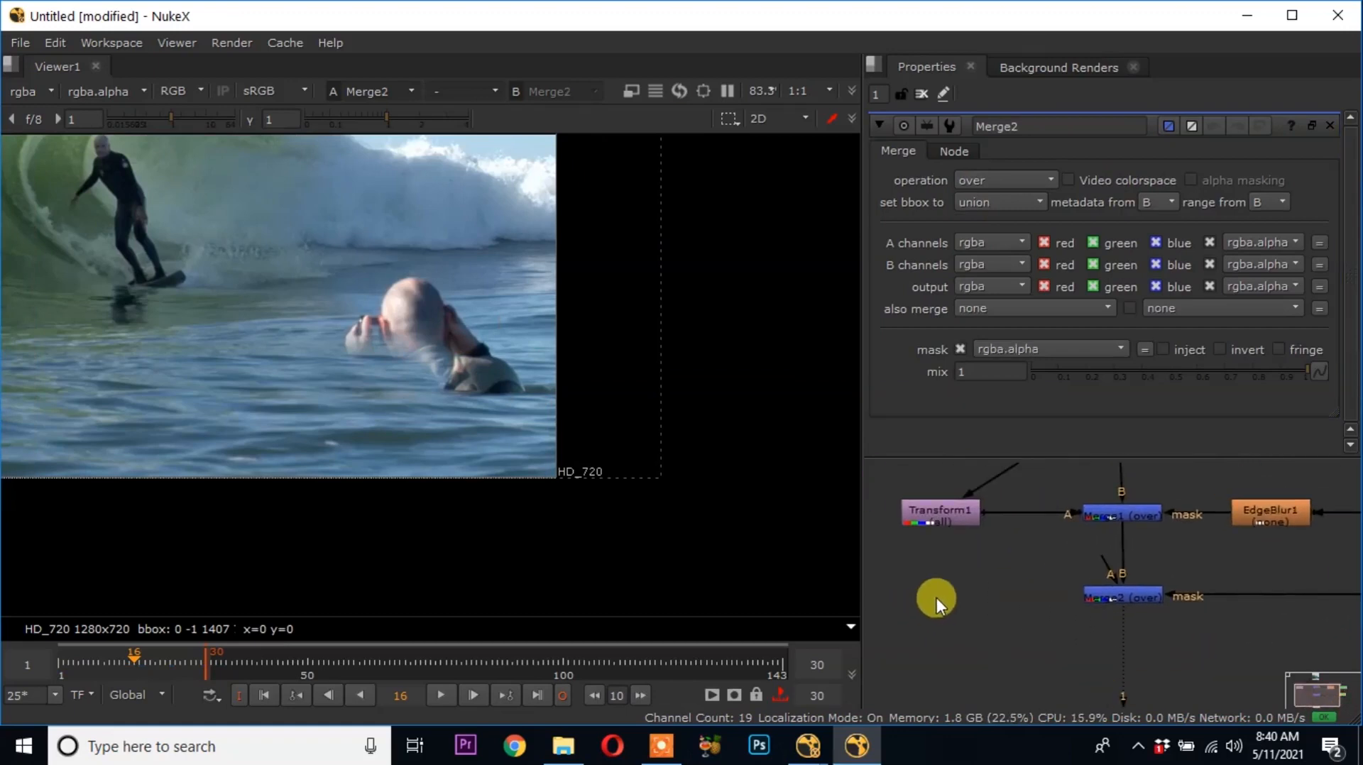
{"action": "key", "text": "Tab"}
{"action": "type", "text": "tr"}
{"action": "key", "text": "Return"}
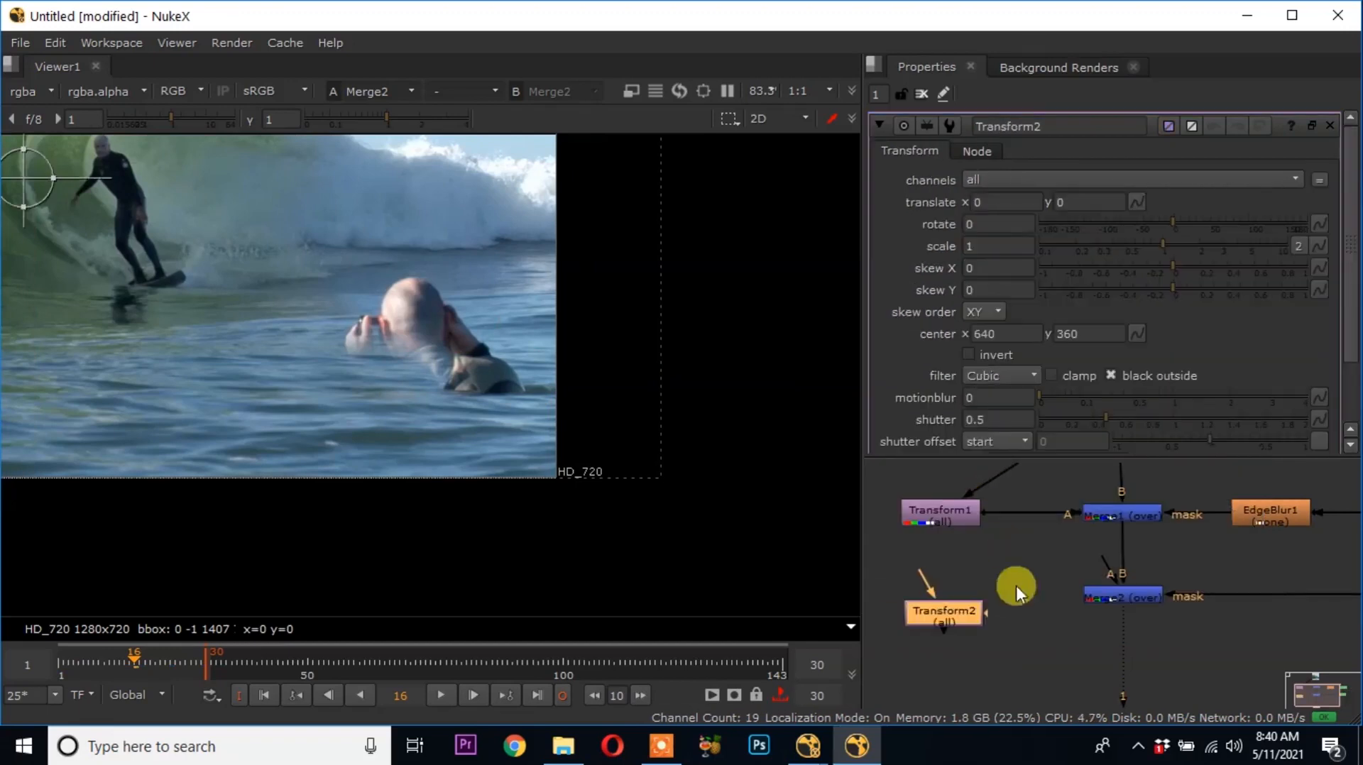
{"action": "left_click_drag", "start_coordinate": [943, 634], "coordinate": [959, 625]}
{"action": "middle_click_drag", "start_coordinate": [981, 608], "coordinate": [1035, 642]}
{"action": "left_click_drag", "start_coordinate": [1014, 631], "coordinate": [992, 630]}
{"action": "left_click_drag", "start_coordinate": [1162, 547], "coordinate": [1162, 548]}
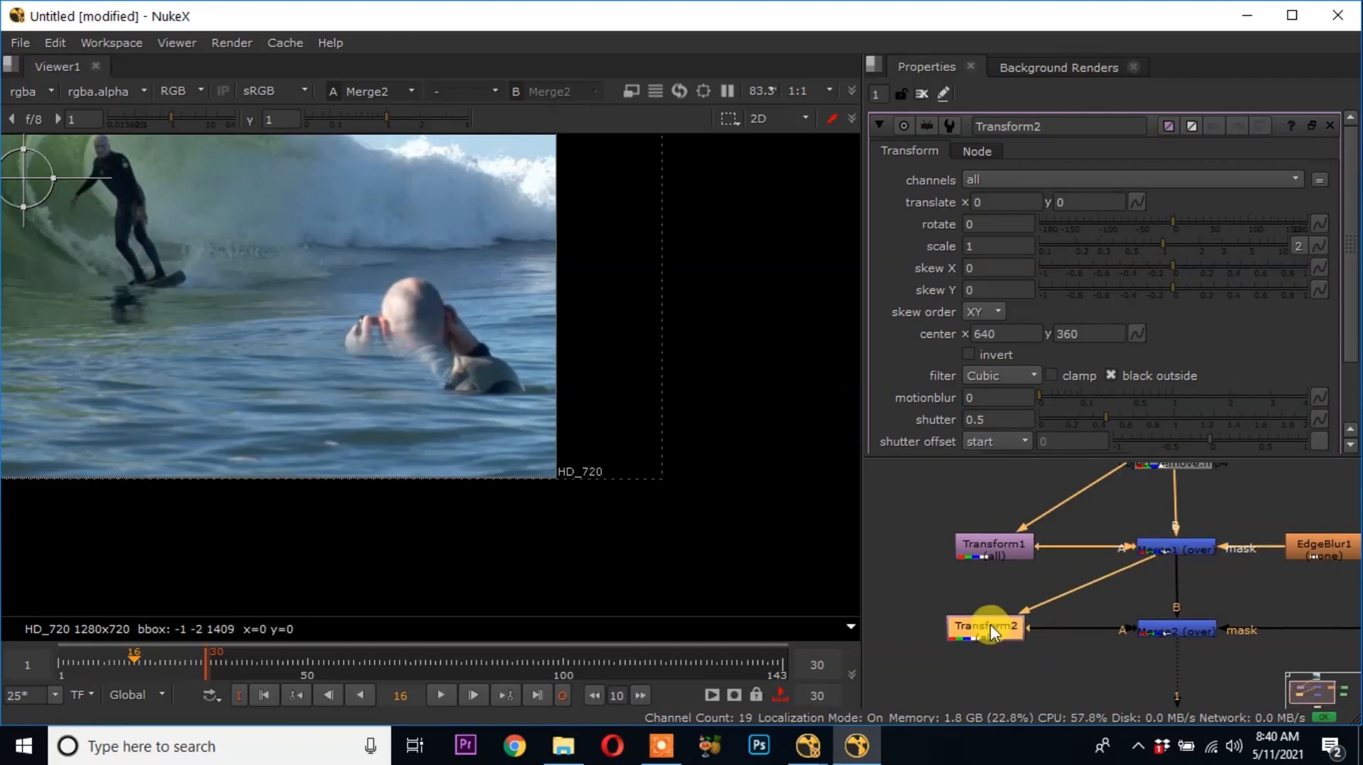
Move Transform2's center onto the water beside the man, at x 960 and y 122
{"action": "scroll", "coordinate": [418, 399], "scroll_direction": "down", "scroll_amount": 3}
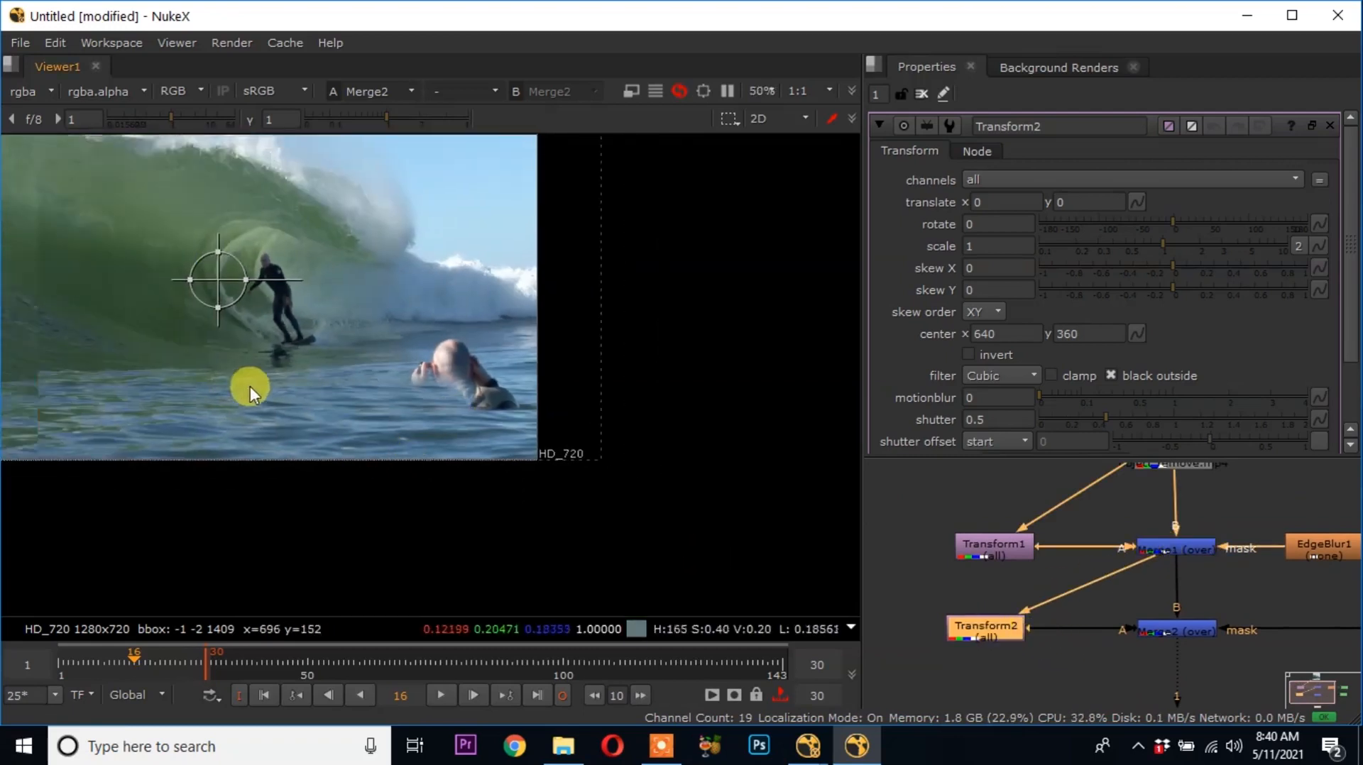
{"action": "middle_click_drag", "start_coordinate": [249, 388], "coordinate": [323, 417]}
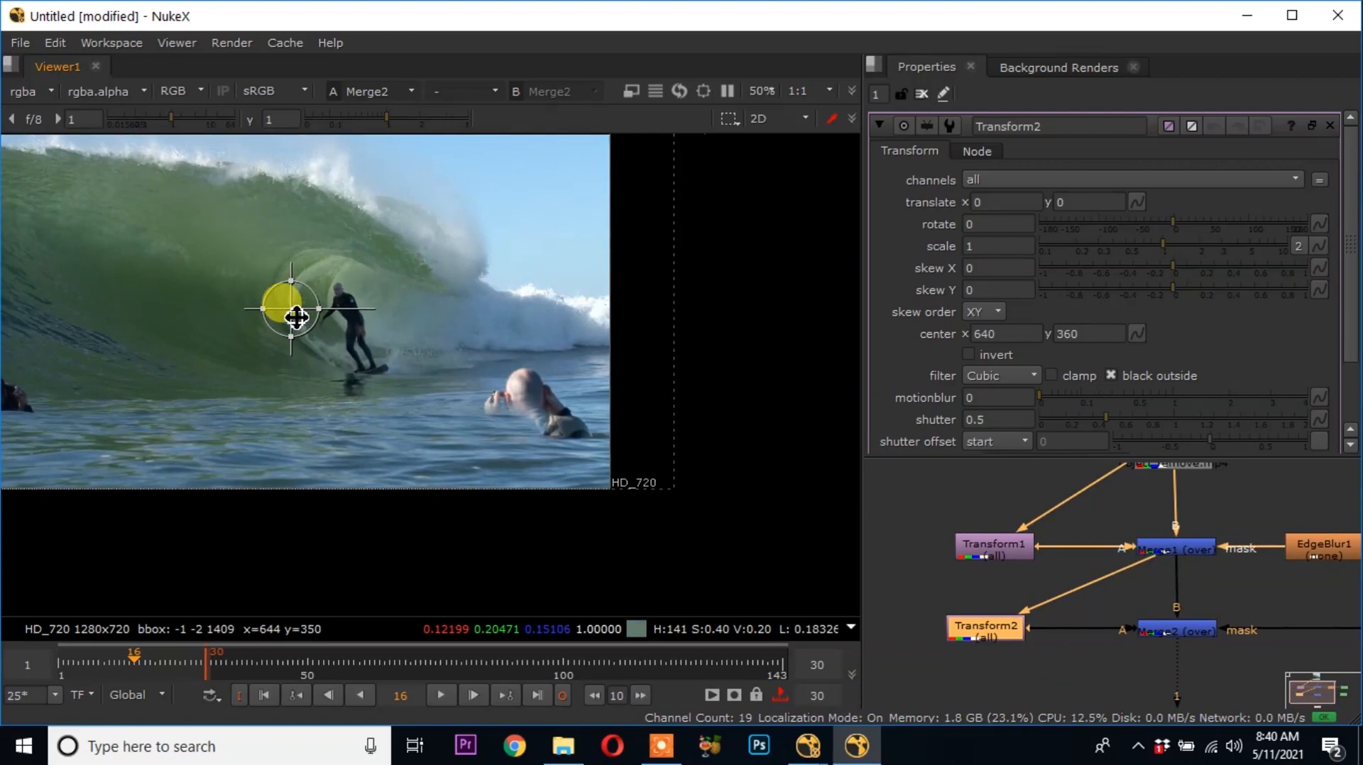
{"action": "left_click_drag", "start_coordinate": [296, 313], "coordinate": [450, 432]}
{"action": "scroll", "coordinate": [517, 459], "scroll_direction": "up", "scroll_amount": 1}
{"action": "scroll", "coordinate": [517, 459], "scroll_direction": "up", "scroll_amount": 3}
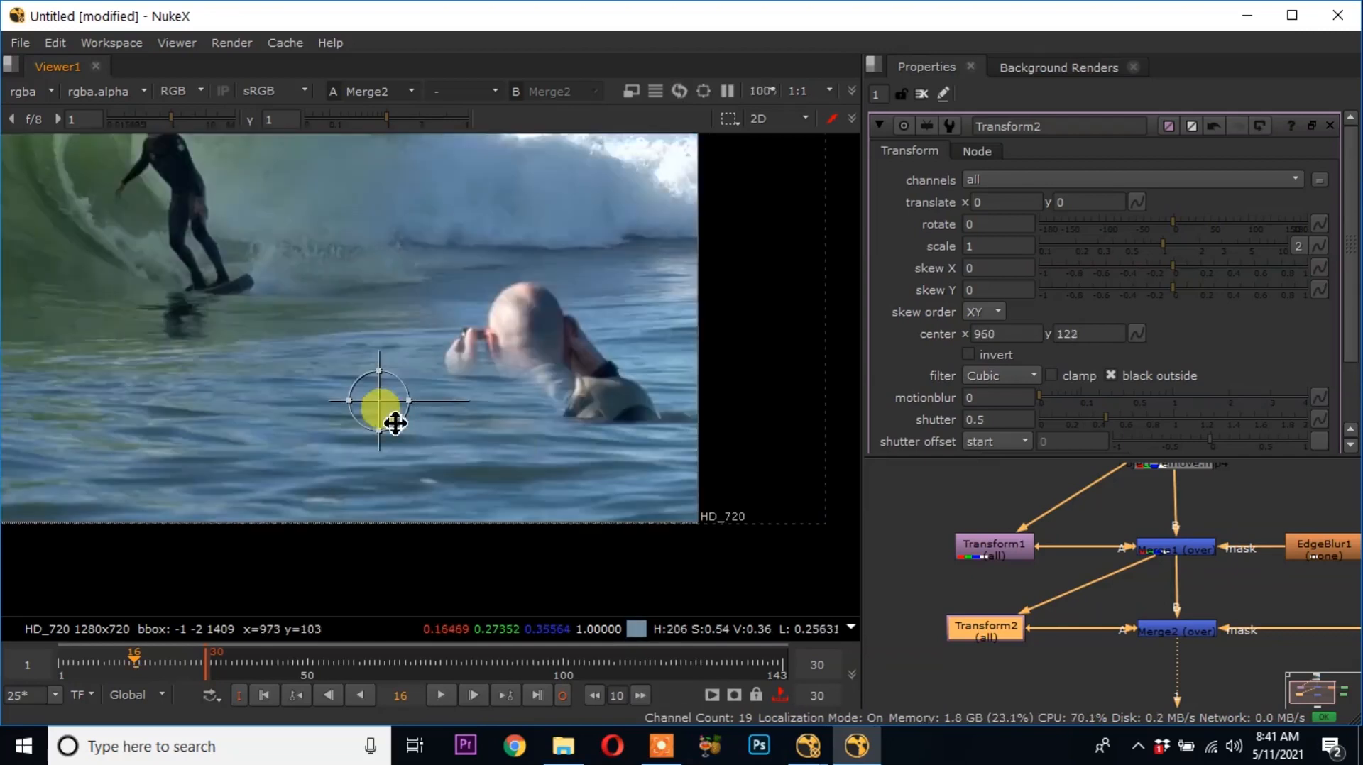
{"action": "left_click_drag", "start_coordinate": [371, 394], "coordinate": [469, 411]}
{"action": "key", "text": "ctrl+z"}
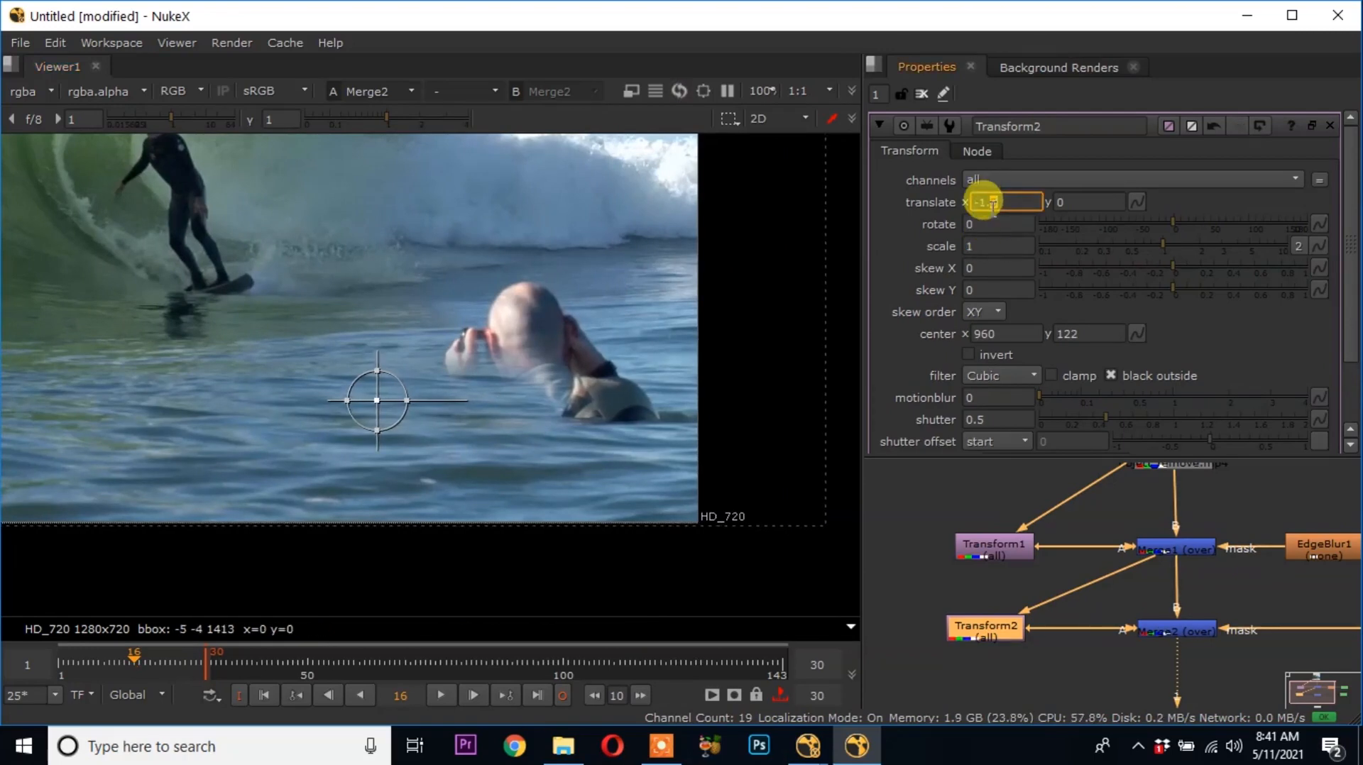
{"action": "key", "text": "ctrl+z"}
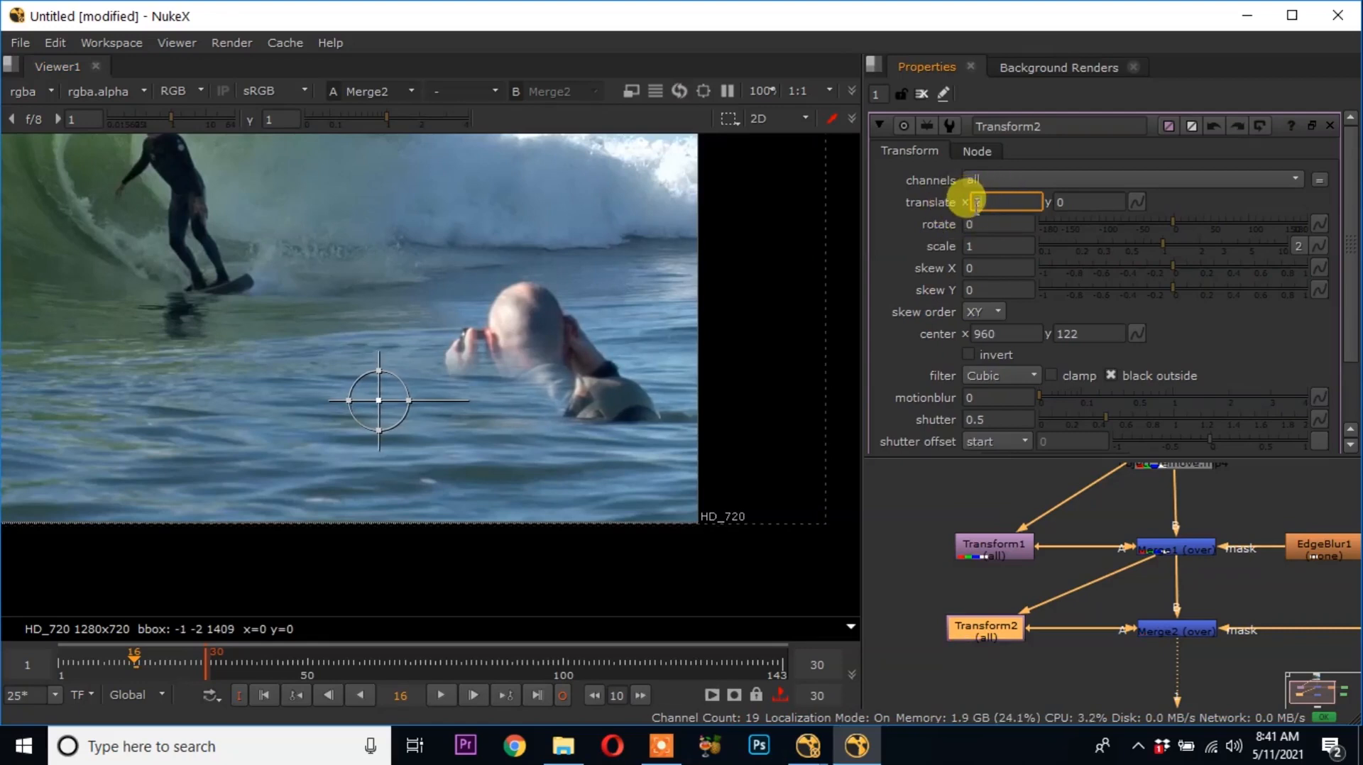
Raise Transform2's translate x to 92 and relocate its center to x 895, y 119
{"action": "scroll", "coordinate": [977, 204], "scroll_direction": "up", "scroll_amount": 20}
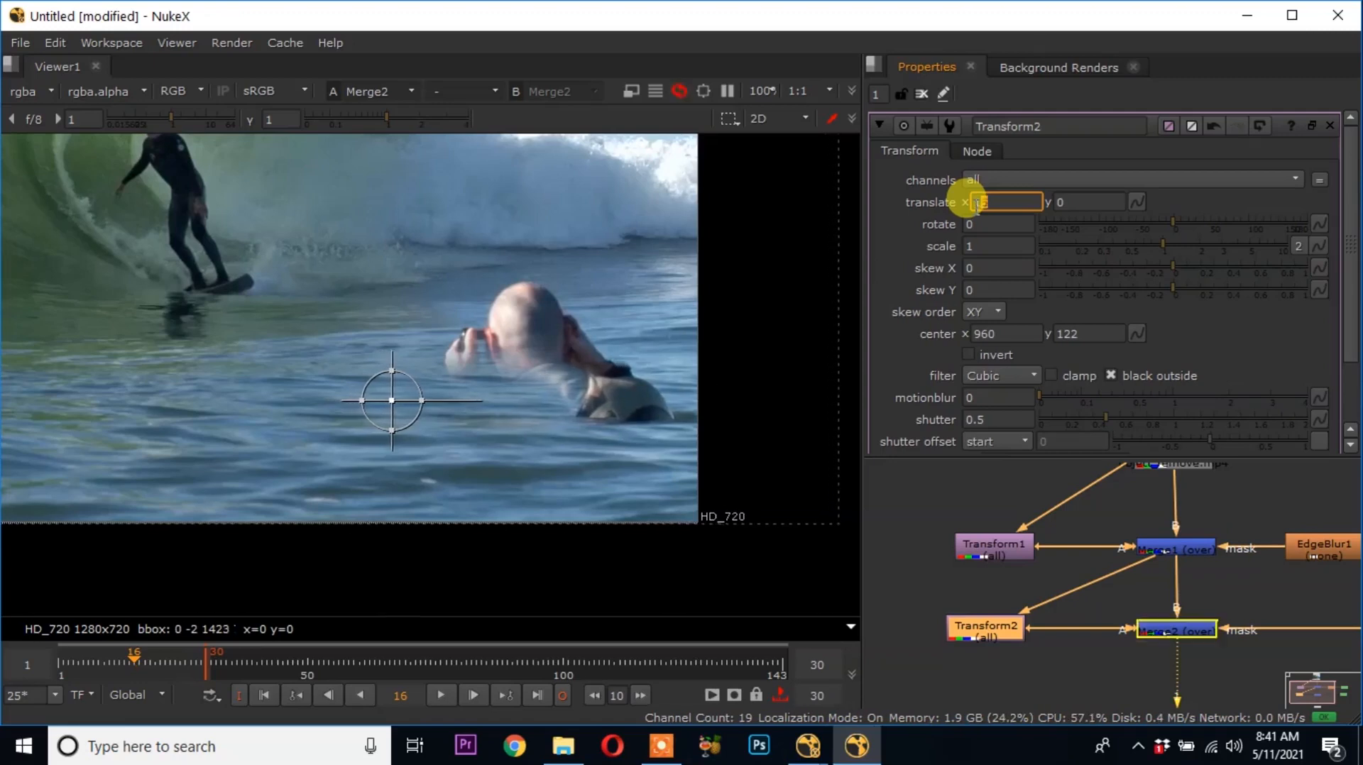
{"action": "scroll", "coordinate": [977, 203], "scroll_direction": "up", "scroll_amount": 20}
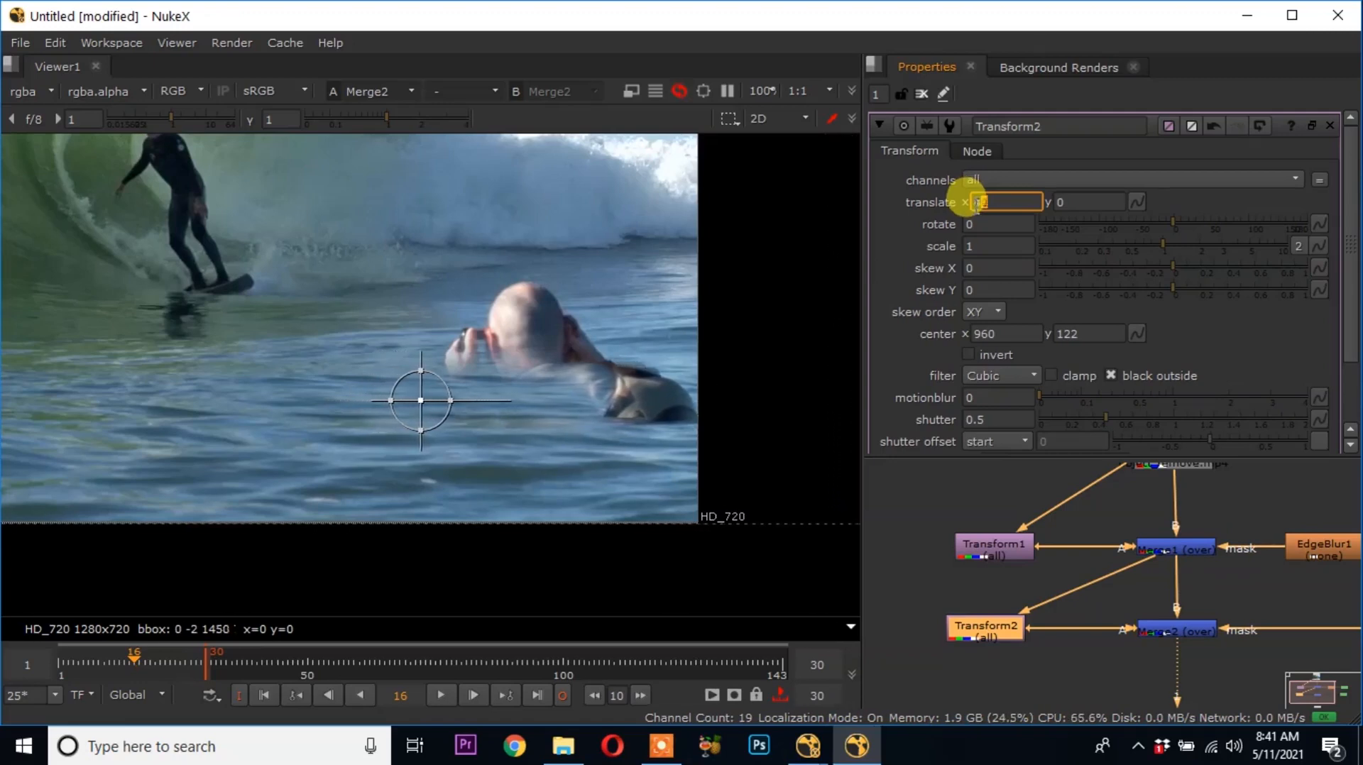
{"action": "scroll", "coordinate": [978, 204], "scroll_direction": "up", "scroll_amount": 20}
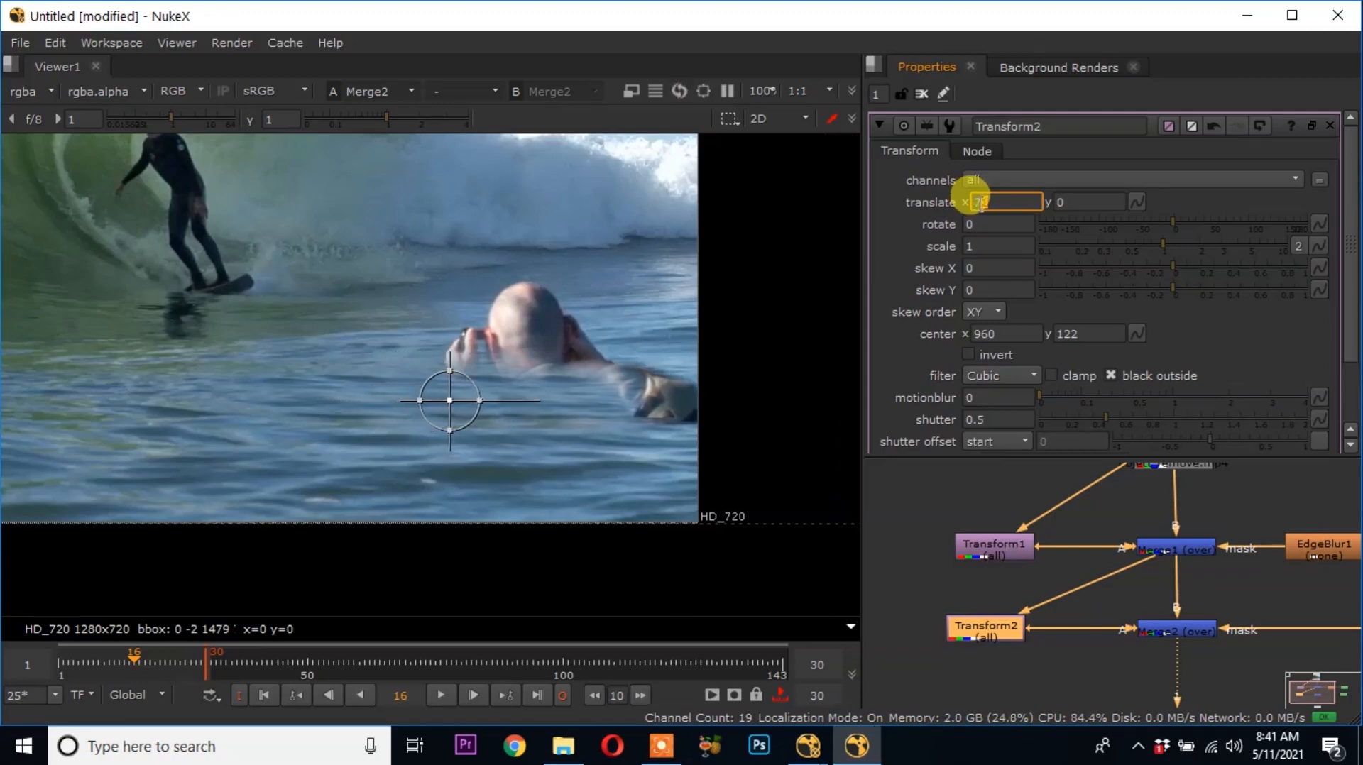
{"action": "scroll", "coordinate": [980, 204], "scroll_direction": "up", "scroll_amount": 14}
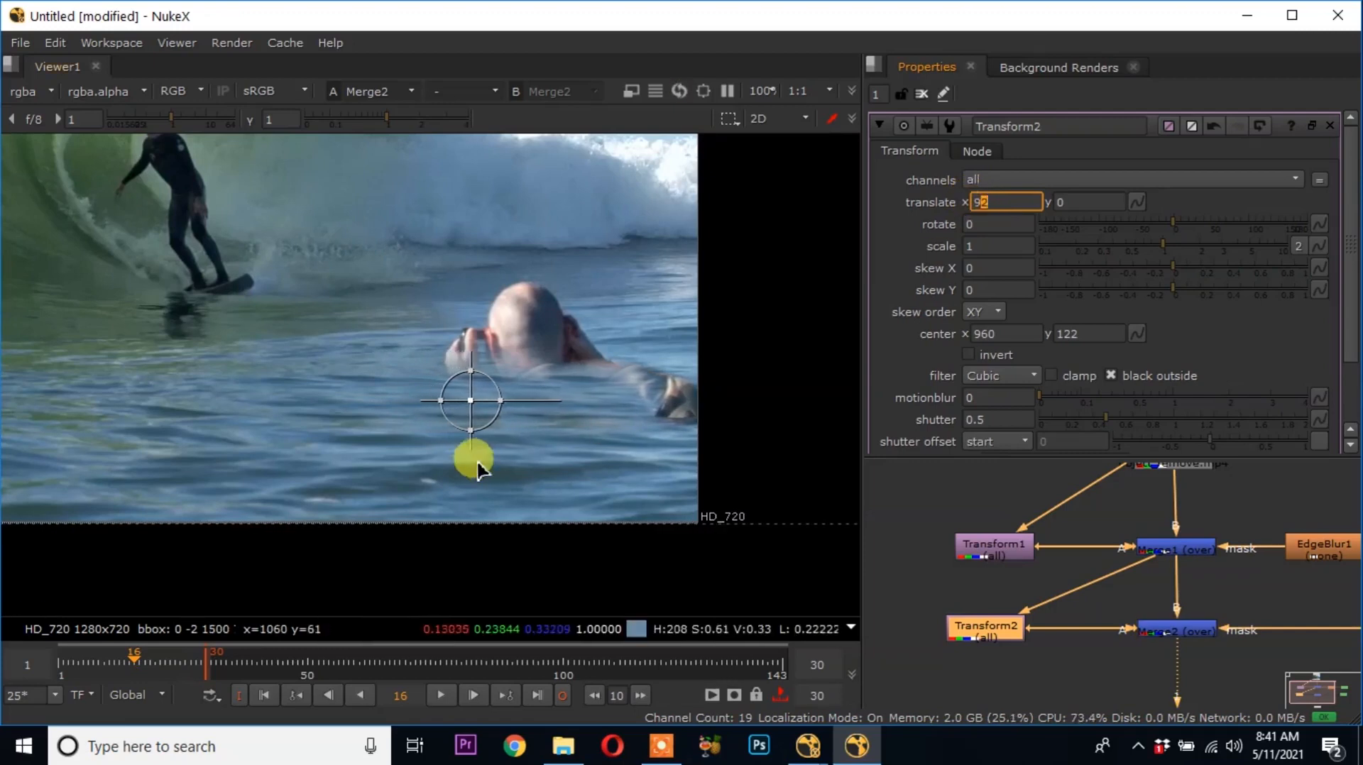
{"action": "left_click_drag", "start_coordinate": [477, 406], "coordinate": [410, 409], "text": "ctrl"}
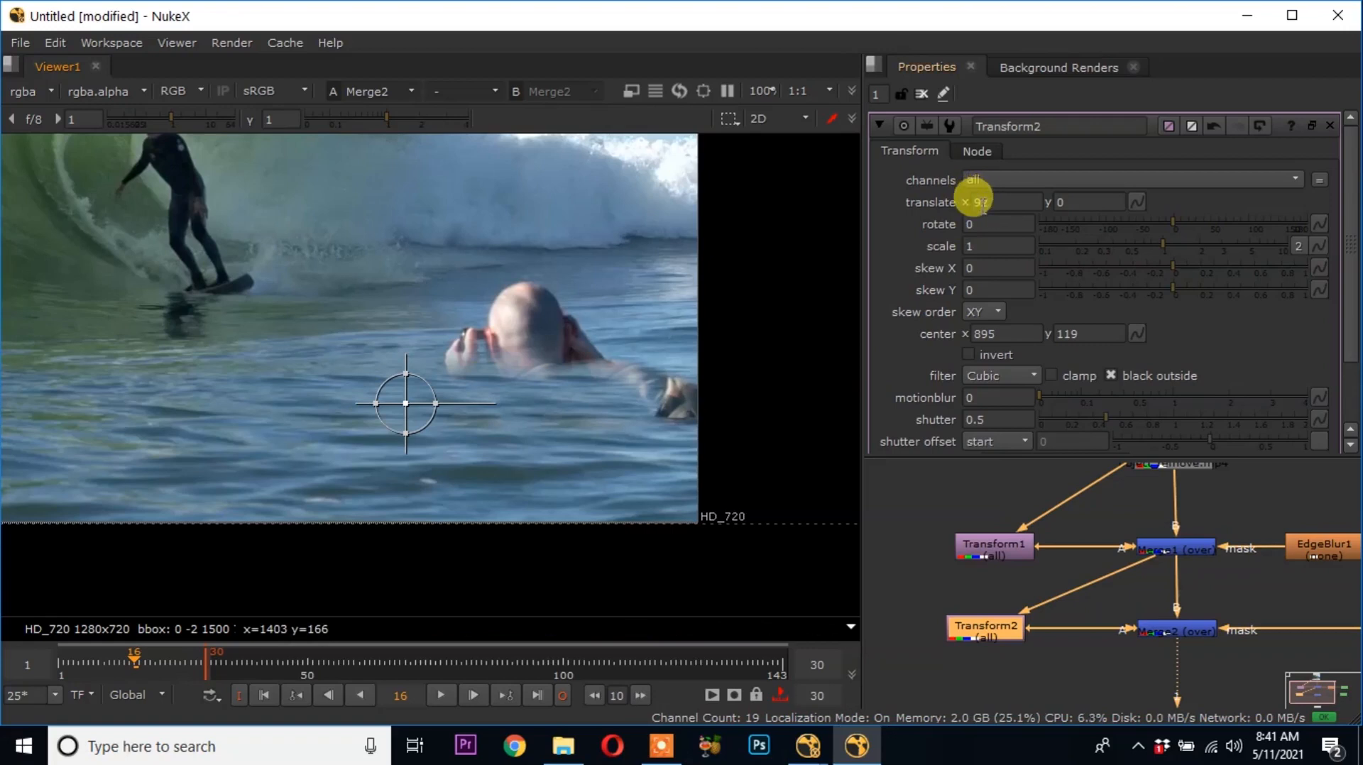
Set Transform2's translate x to 232 so that clean water covers the man's shoulders
{"action": "key", "text": "Up"}
{"action": "key", "text": "Up"}
{"action": "key", "text": "Up"}
{"action": "key", "text": "Up"}
{"action": "key", "text": "Up"}
{"action": "key", "text": "Up"}
{"action": "key", "text": "Up"}
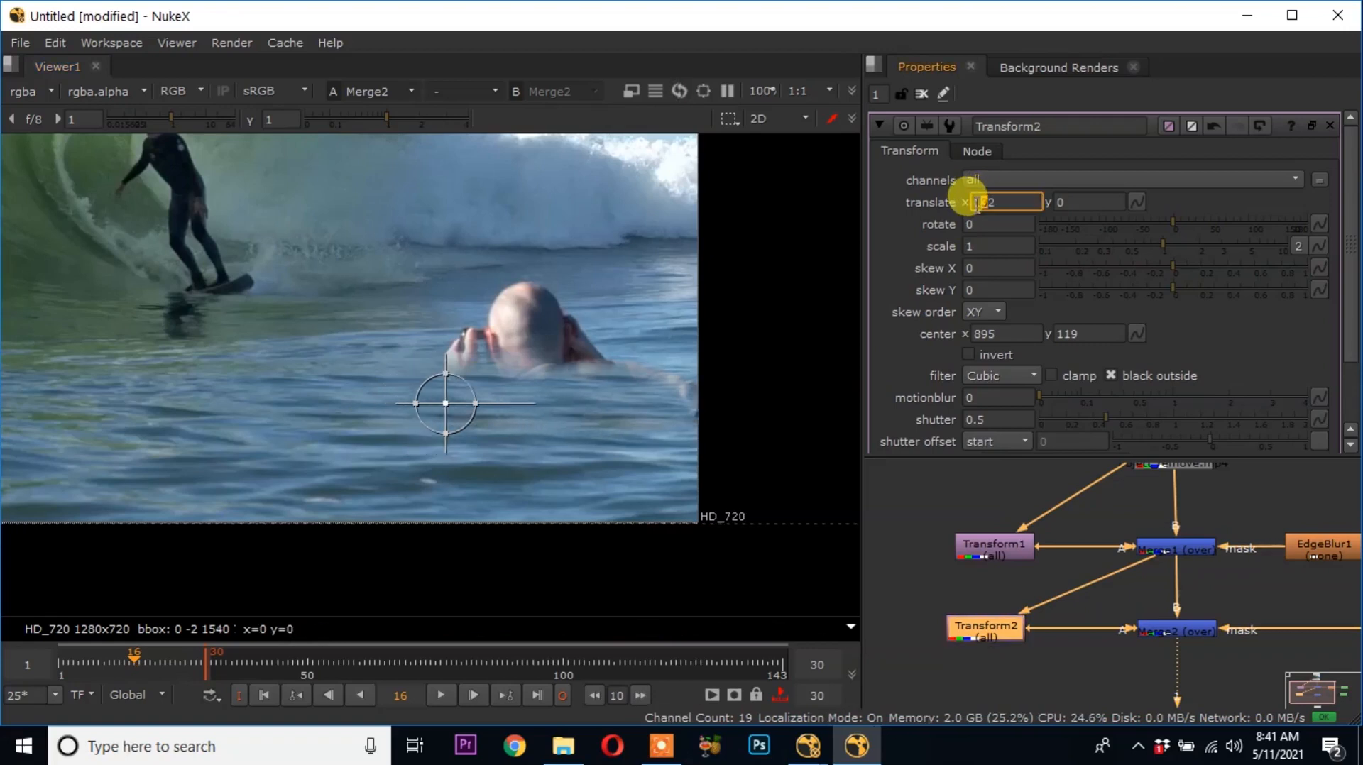
{"action": "key", "text": "Up"}
{"action": "key", "text": "Up"}
{"action": "key", "text": "Up"}
{"action": "key", "text": "Up"}
{"action": "key", "text": "Up"}
{"action": "key", "text": "Up"}
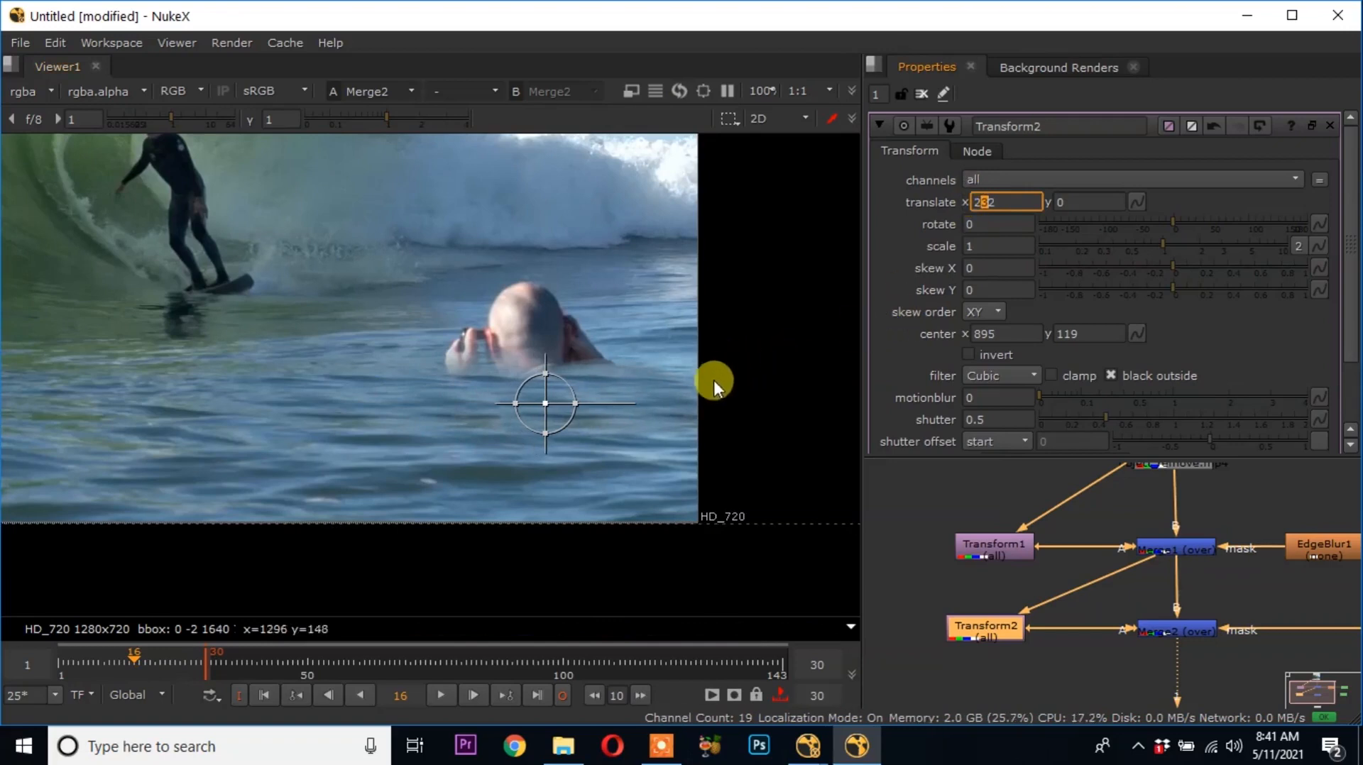
Duplicate EdgeBlur1 and insert the copy between Roto2 and Merge2's mask input
{"action": "middle_click_drag", "start_coordinate": [1051, 609], "coordinate": [989, 595]}
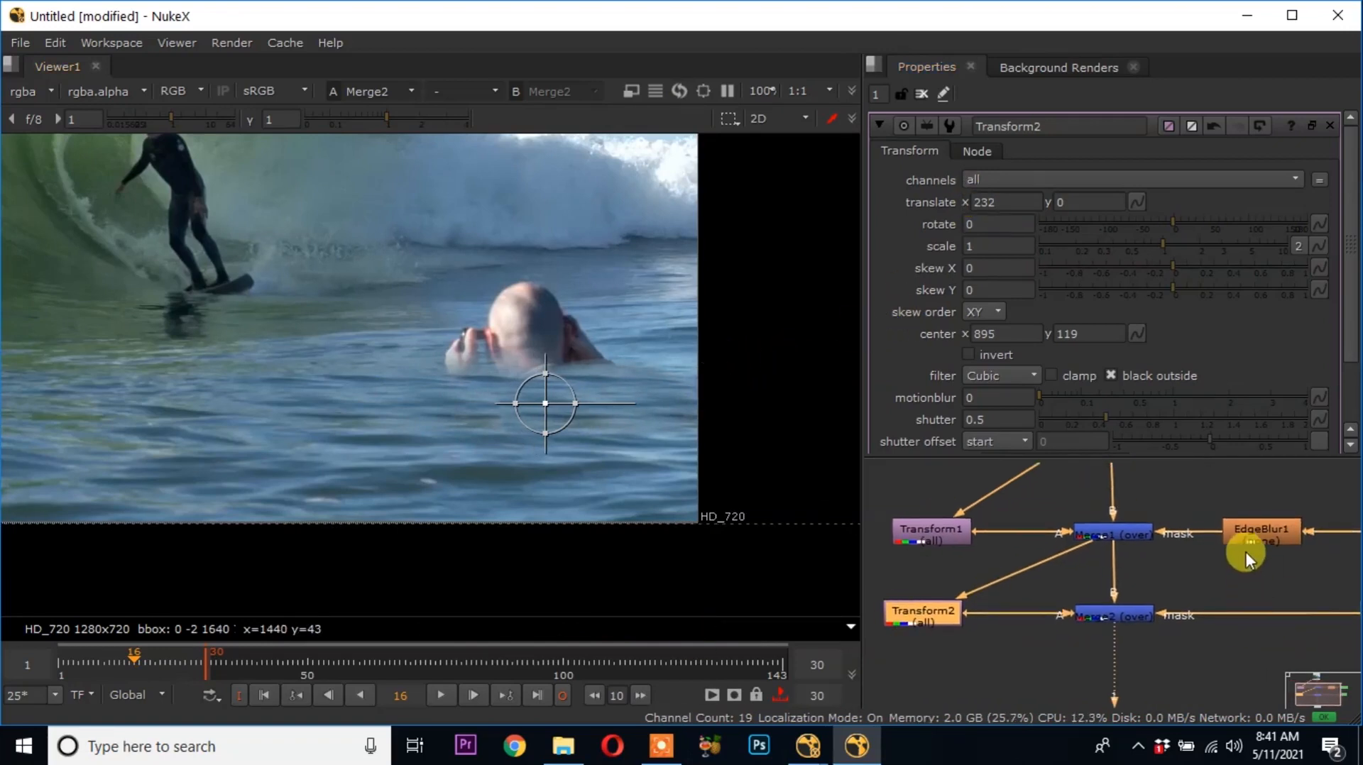
{"action": "middle_click_drag", "start_coordinate": [1250, 552], "coordinate": [1052, 546]}
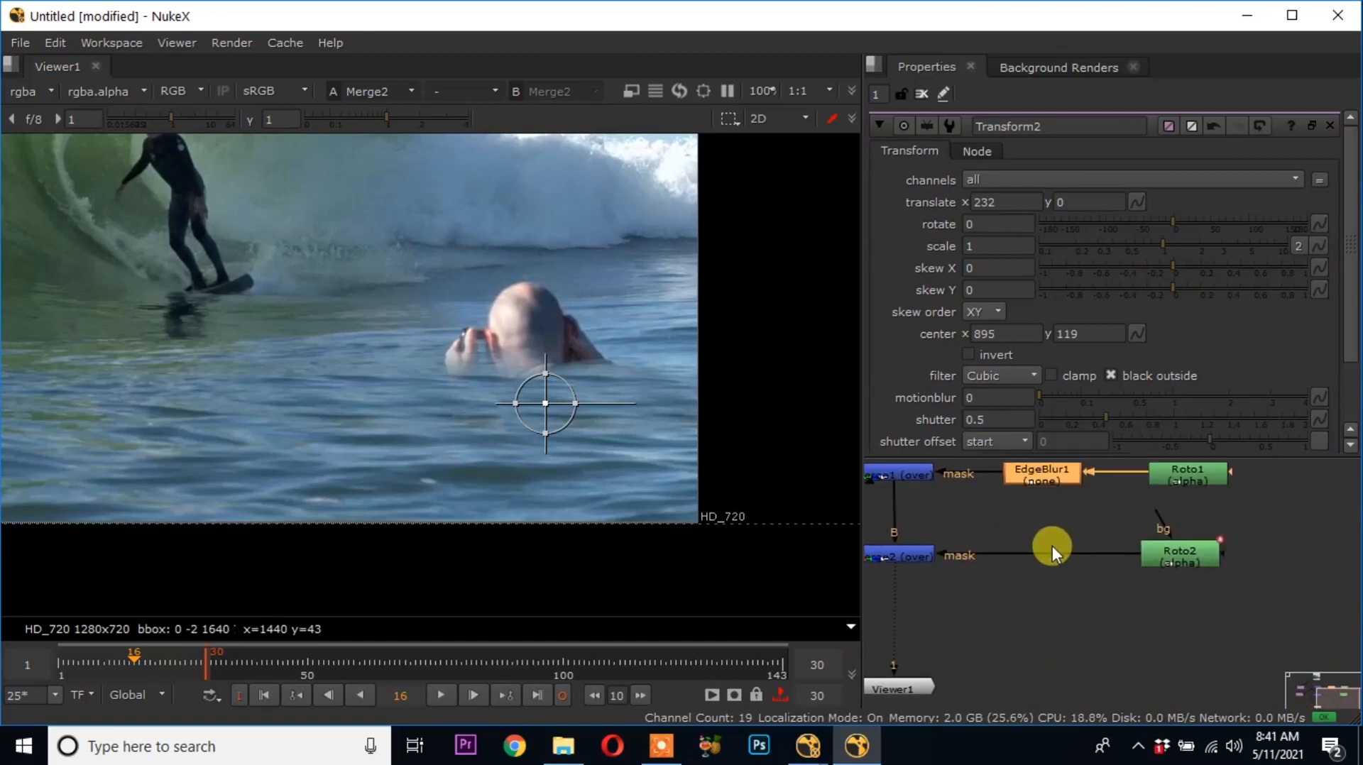
{"action": "key", "text": "ctrl"}
{"action": "key", "text": "ctrl+c"}
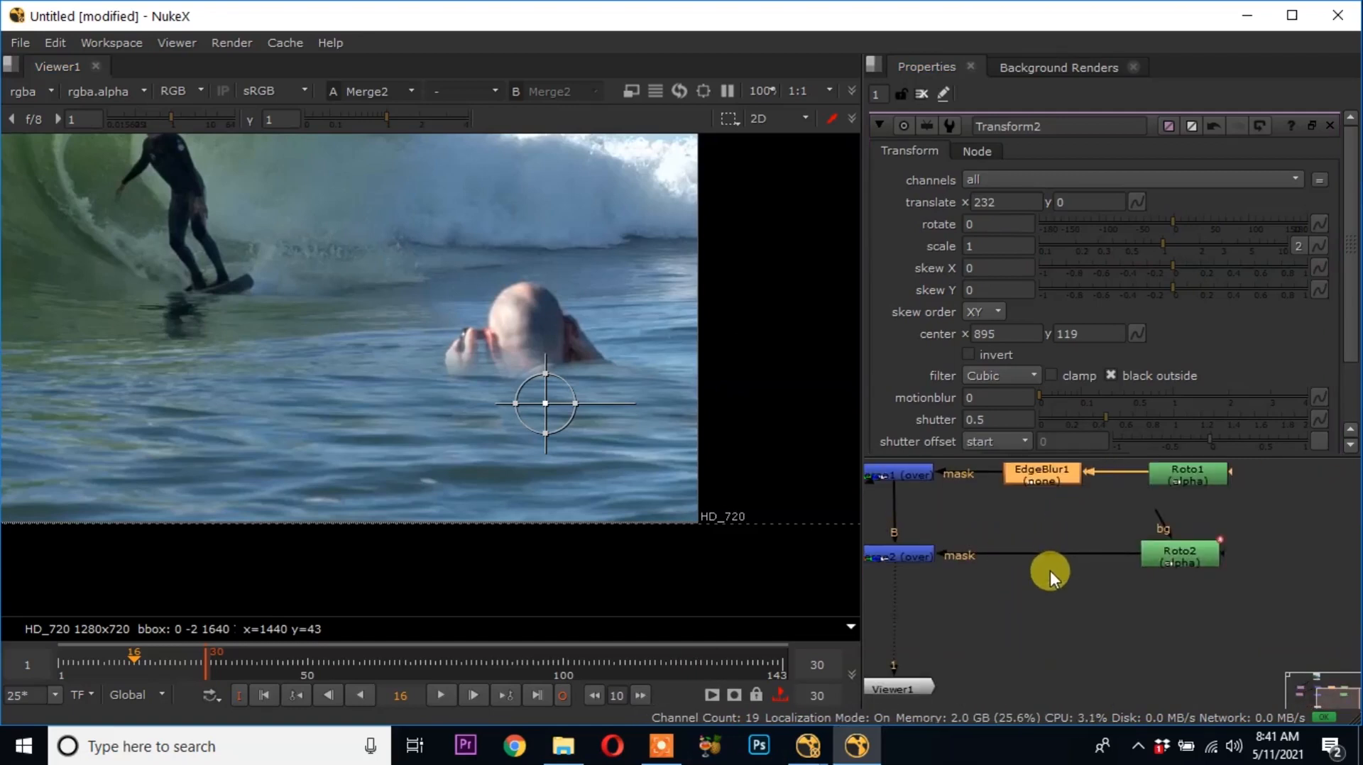
{"action": "left_click", "coordinate": [1032, 610]}
{"action": "key", "text": "ctrl+v"}
{"action": "left_click_drag", "start_coordinate": [1032, 612], "coordinate": [1054, 561]}
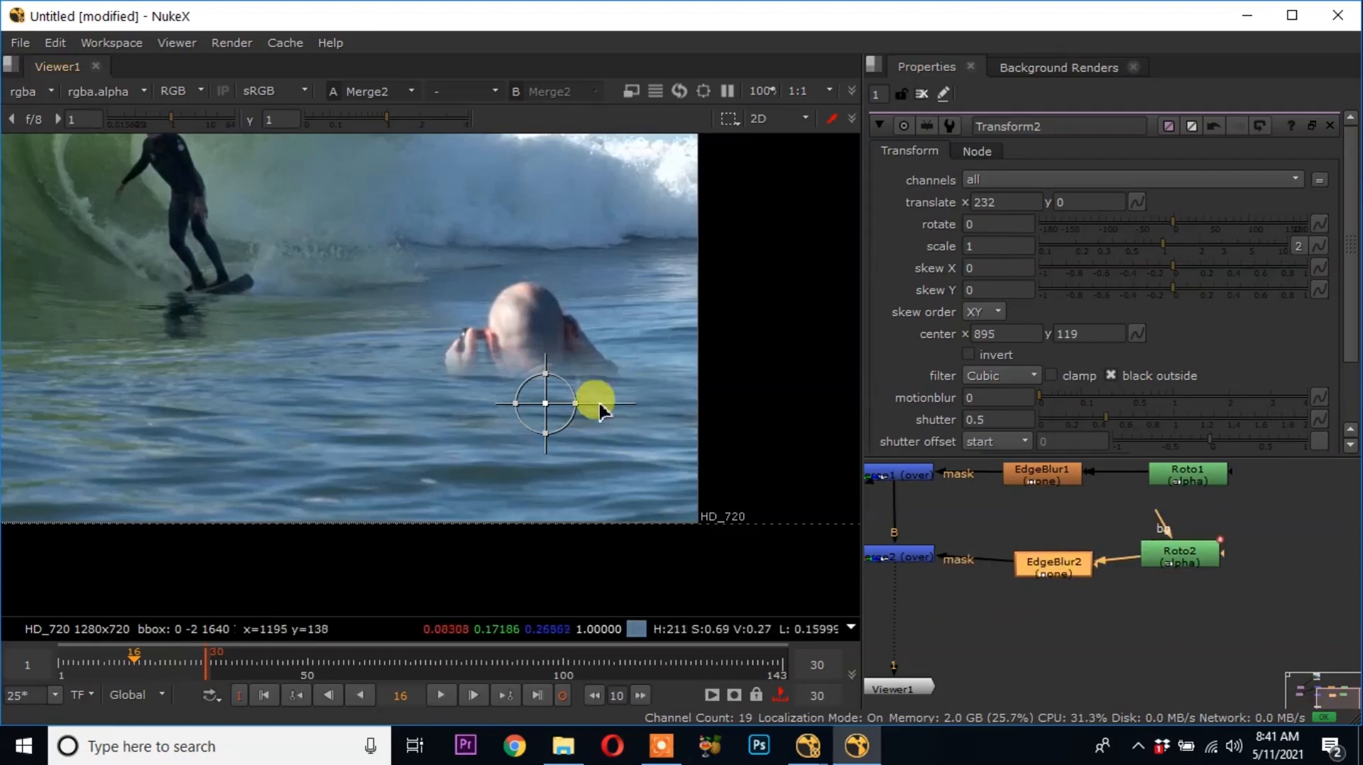
Set EdgeBlur2's size to 12.5 and play the clip to check the blended water, stopping at frame 1
{"action": "double_click", "coordinate": [1060, 567]}
{"action": "left_click_drag", "start_coordinate": [1203, 220], "coordinate": [1136, 227]}
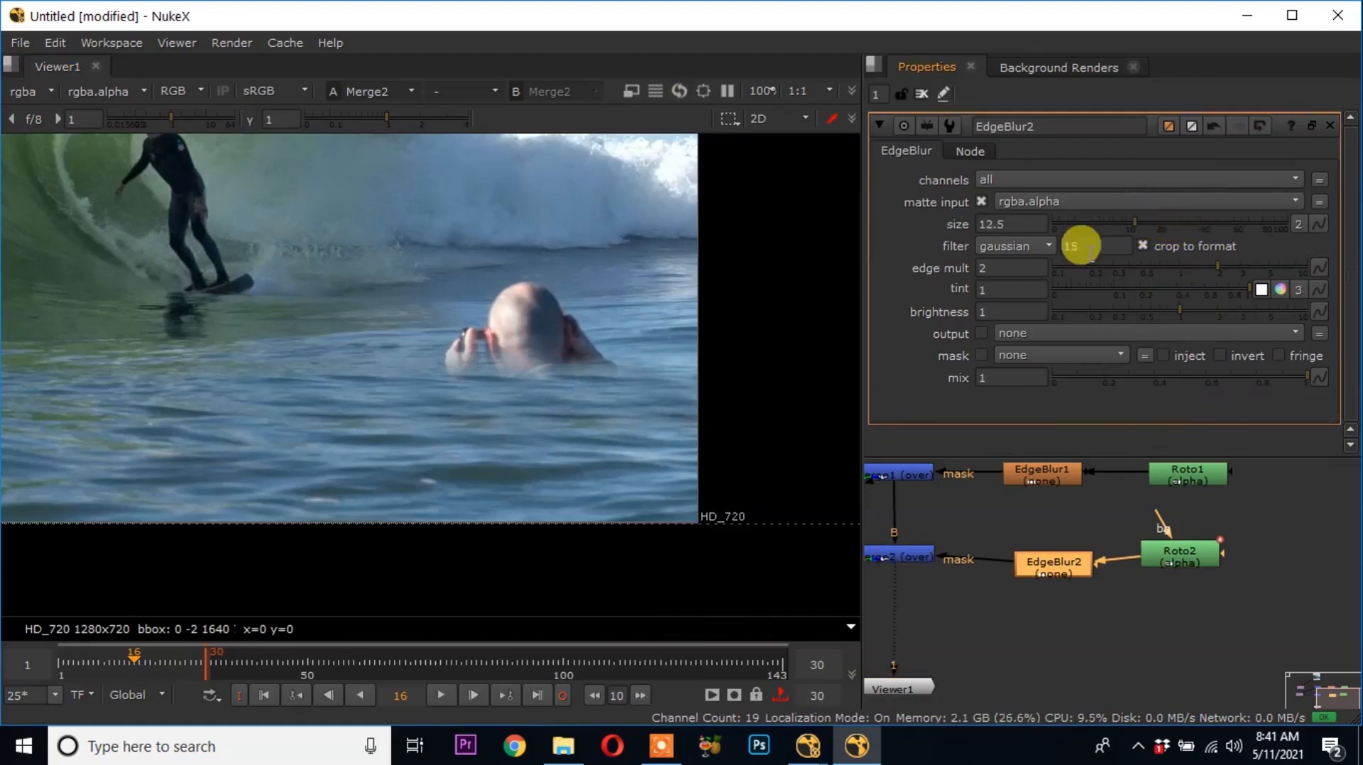
{"action": "scroll", "coordinate": [471, 431], "scroll_direction": "down", "scroll_amount": 3}
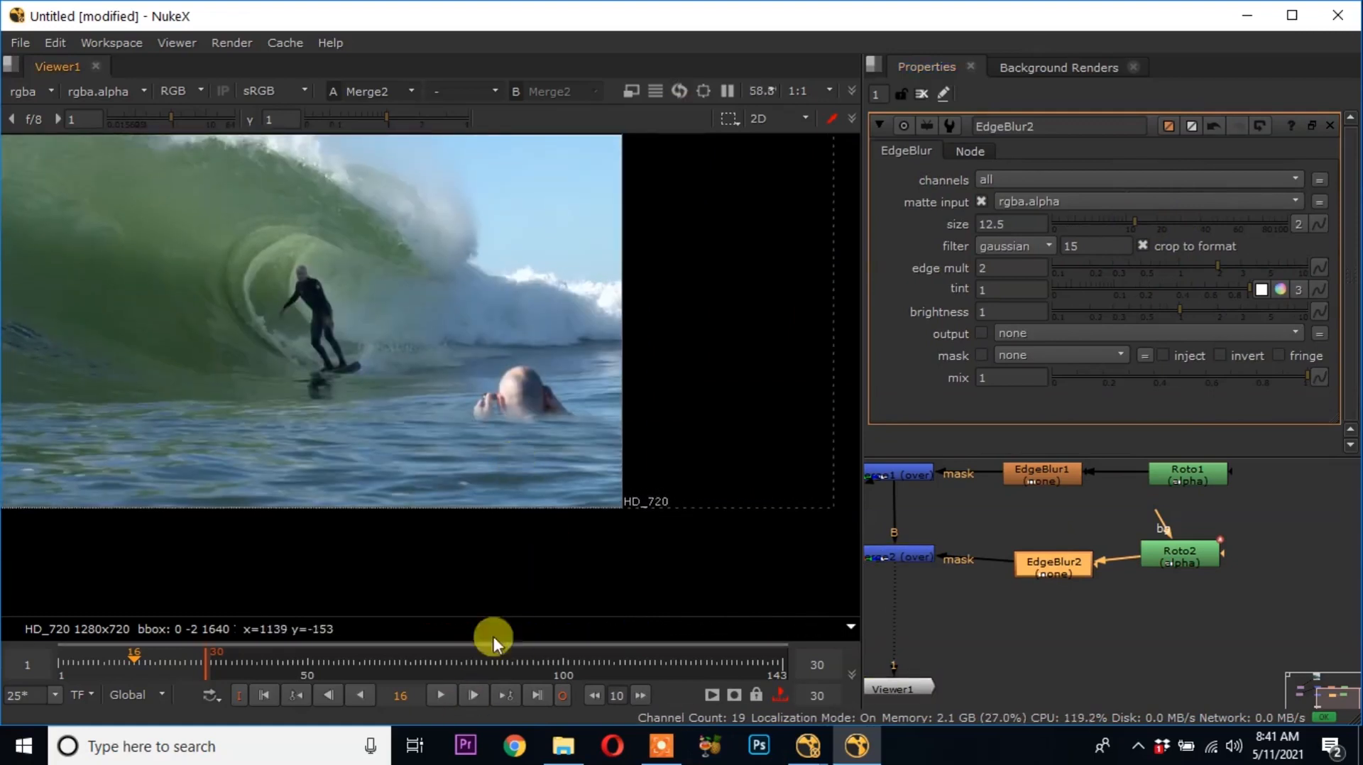
{"action": "scroll", "coordinate": [542, 430], "scroll_direction": "down", "scroll_amount": 2}
{"action": "middle_click_drag", "start_coordinate": [541, 430], "coordinate": [581, 428]}
{"action": "left_click", "coordinate": [451, 687]}
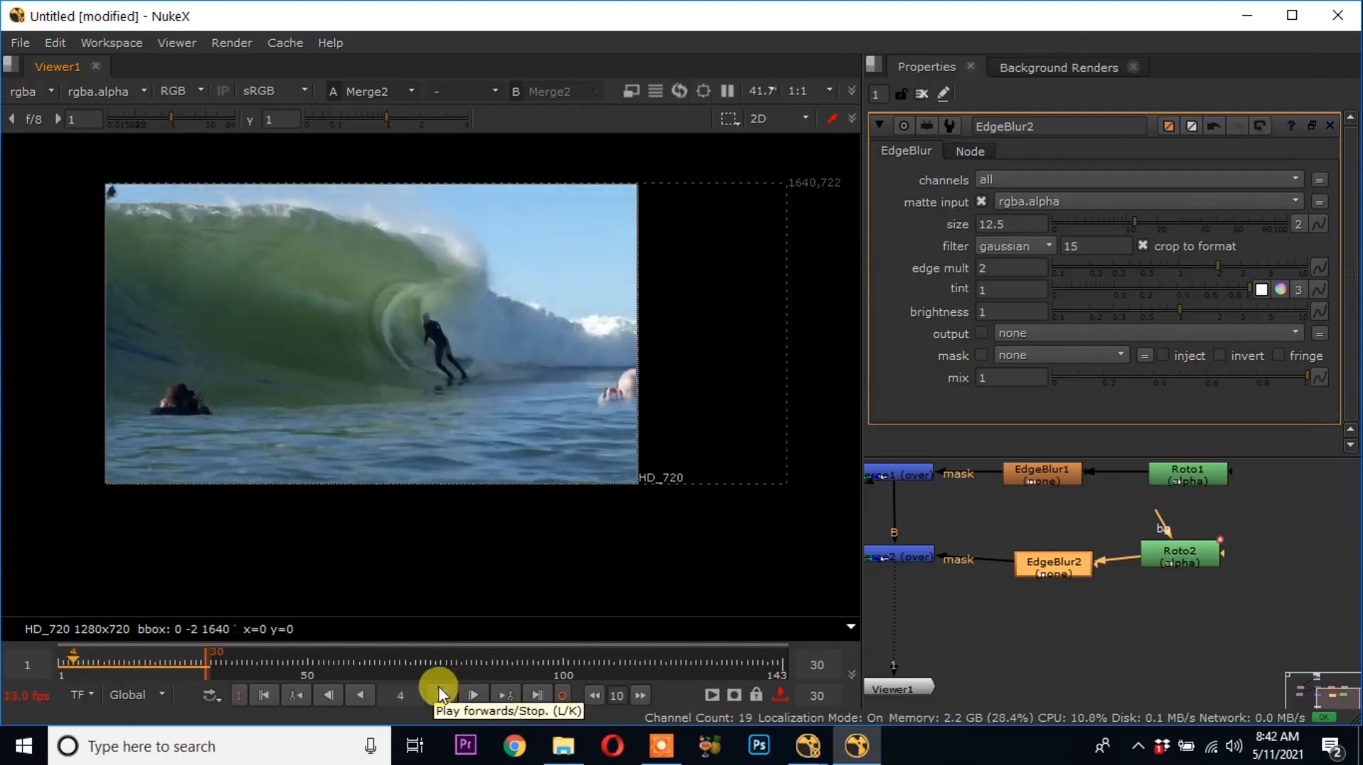
{"action": "left_click", "coordinate": [441, 695]}
{"action": "scroll", "coordinate": [617, 443], "scroll_direction": "up", "scroll_amount": 3}
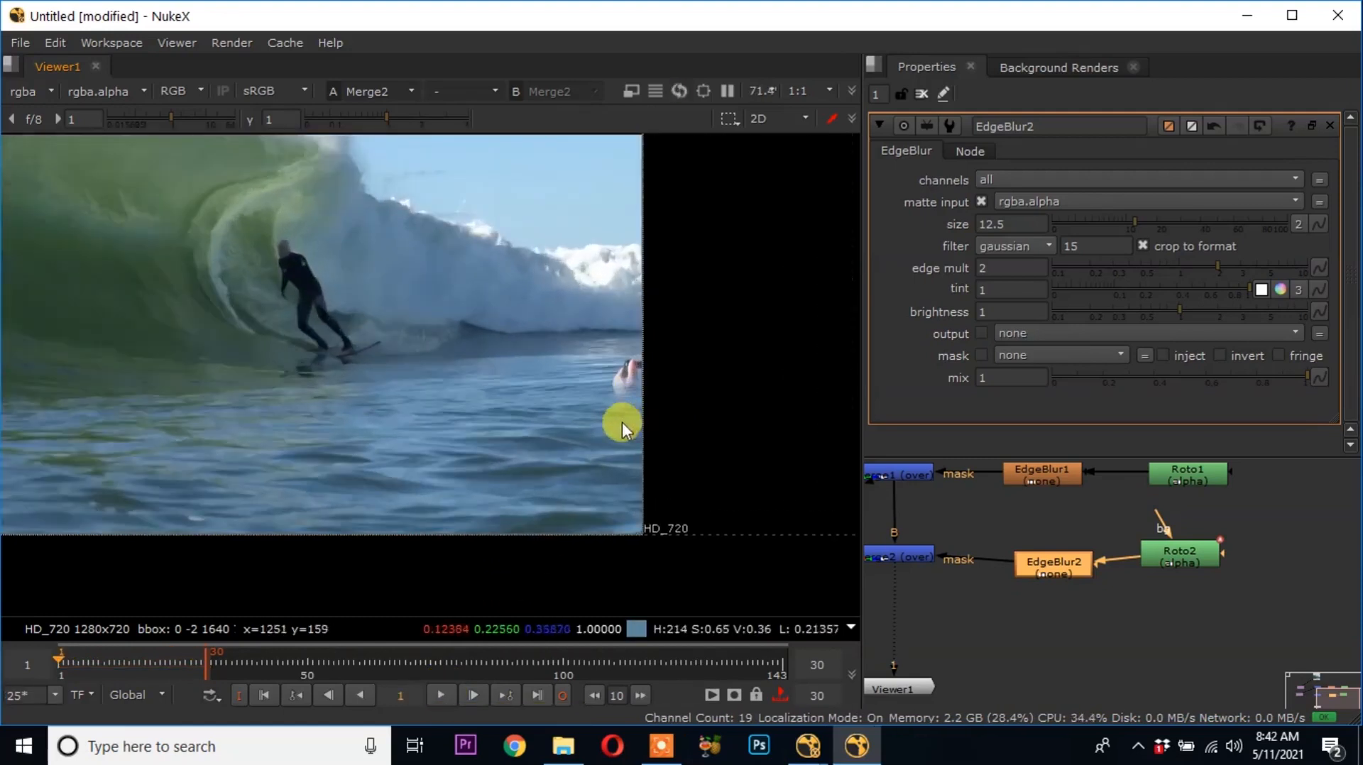
Play and scrub the clip through frame 25, examining how the blended water holds up around the man
{"action": "middle_click_drag", "start_coordinate": [624, 419], "coordinate": [484, 486]}
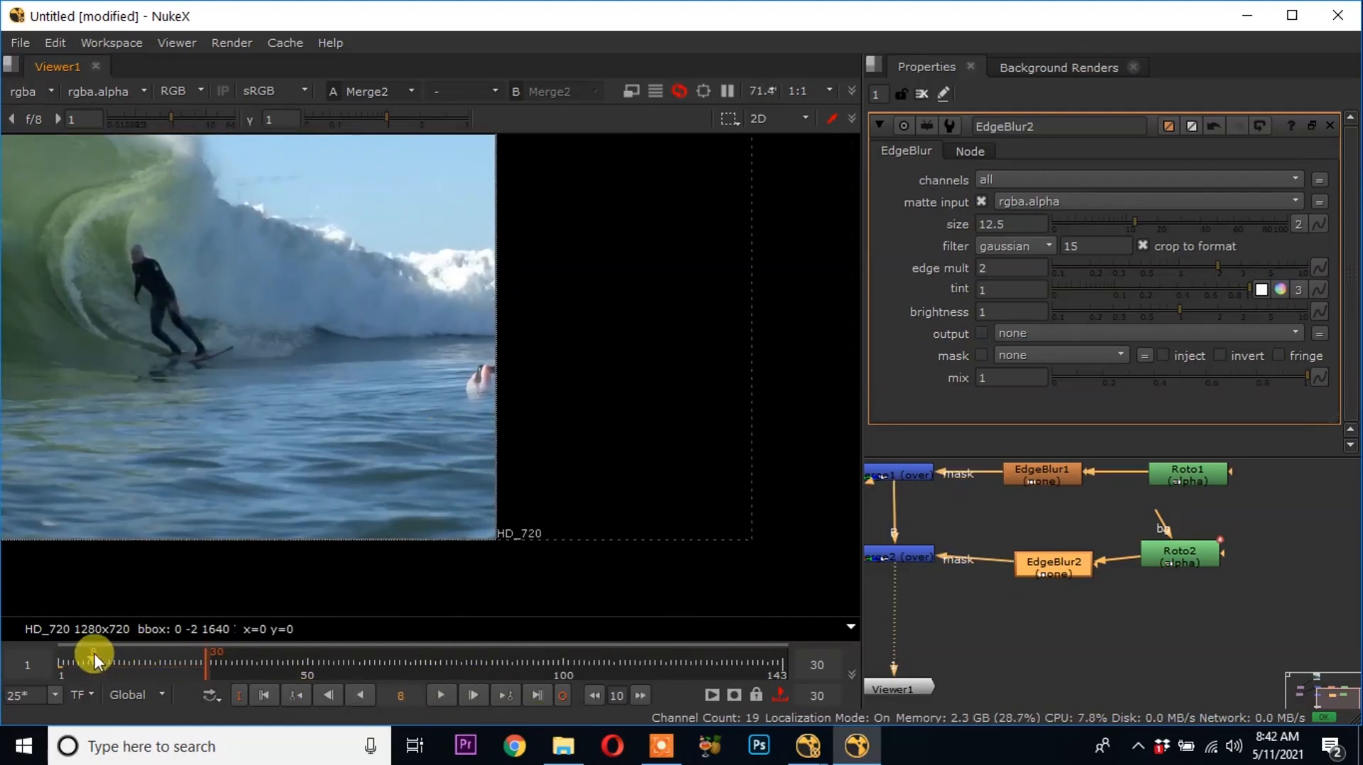
{"action": "scroll", "coordinate": [507, 476], "scroll_direction": "down", "scroll_amount": 4}
{"action": "middle_click_drag", "start_coordinate": [434, 481], "coordinate": [576, 442]}
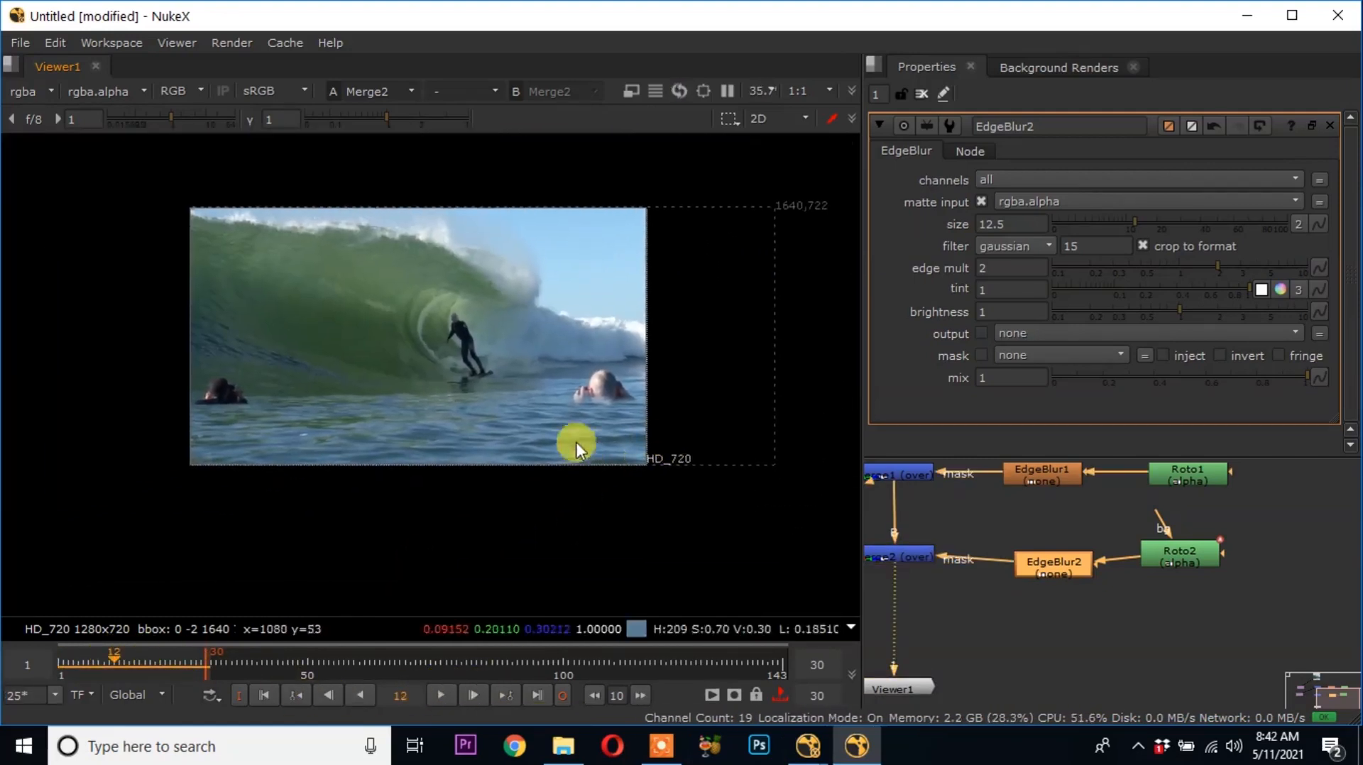
{"action": "scroll", "coordinate": [590, 438], "scroll_direction": "up", "scroll_amount": 3}
{"action": "scroll", "coordinate": [649, 419], "scroll_direction": "up", "scroll_amount": 1}
{"action": "middle_click_drag", "start_coordinate": [649, 419], "coordinate": [594, 421]}
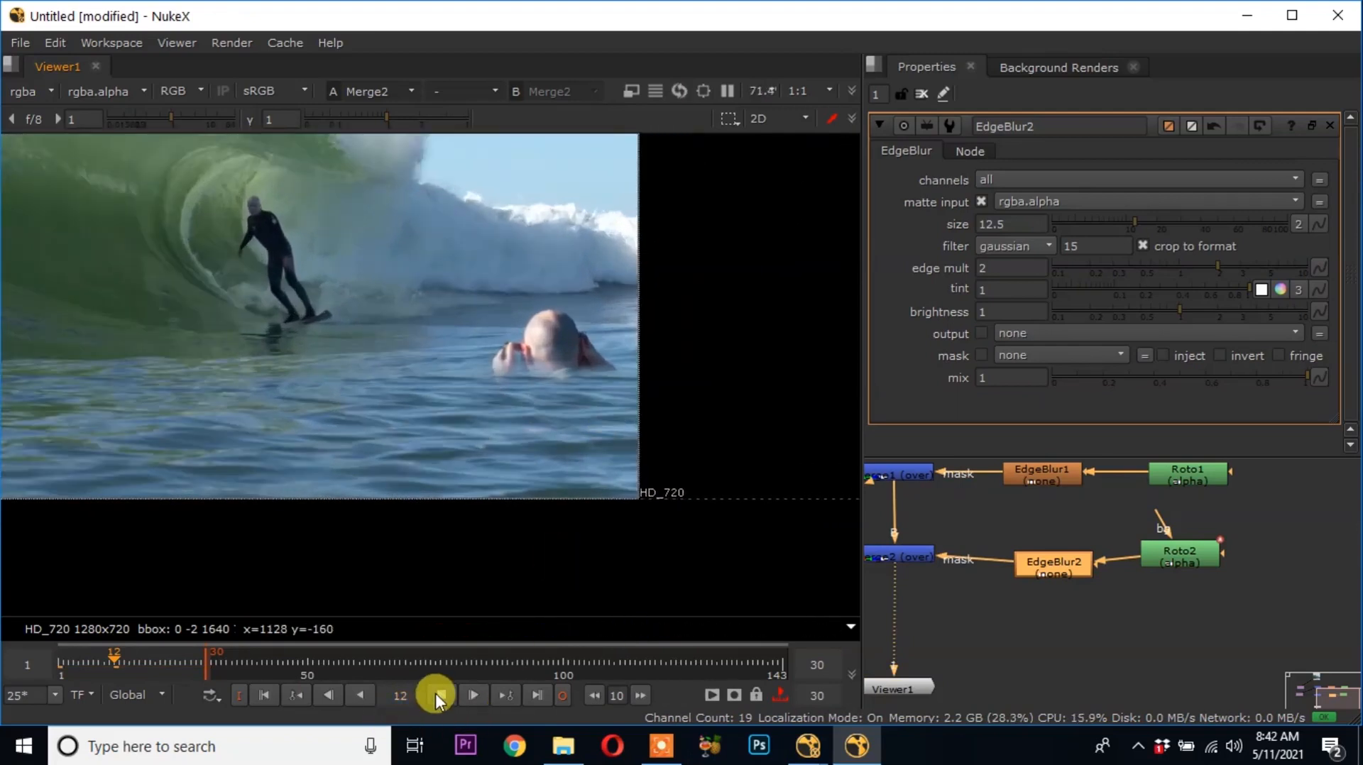
{"action": "left_click", "coordinate": [436, 693]}
{"action": "left_click", "coordinate": [436, 693]}
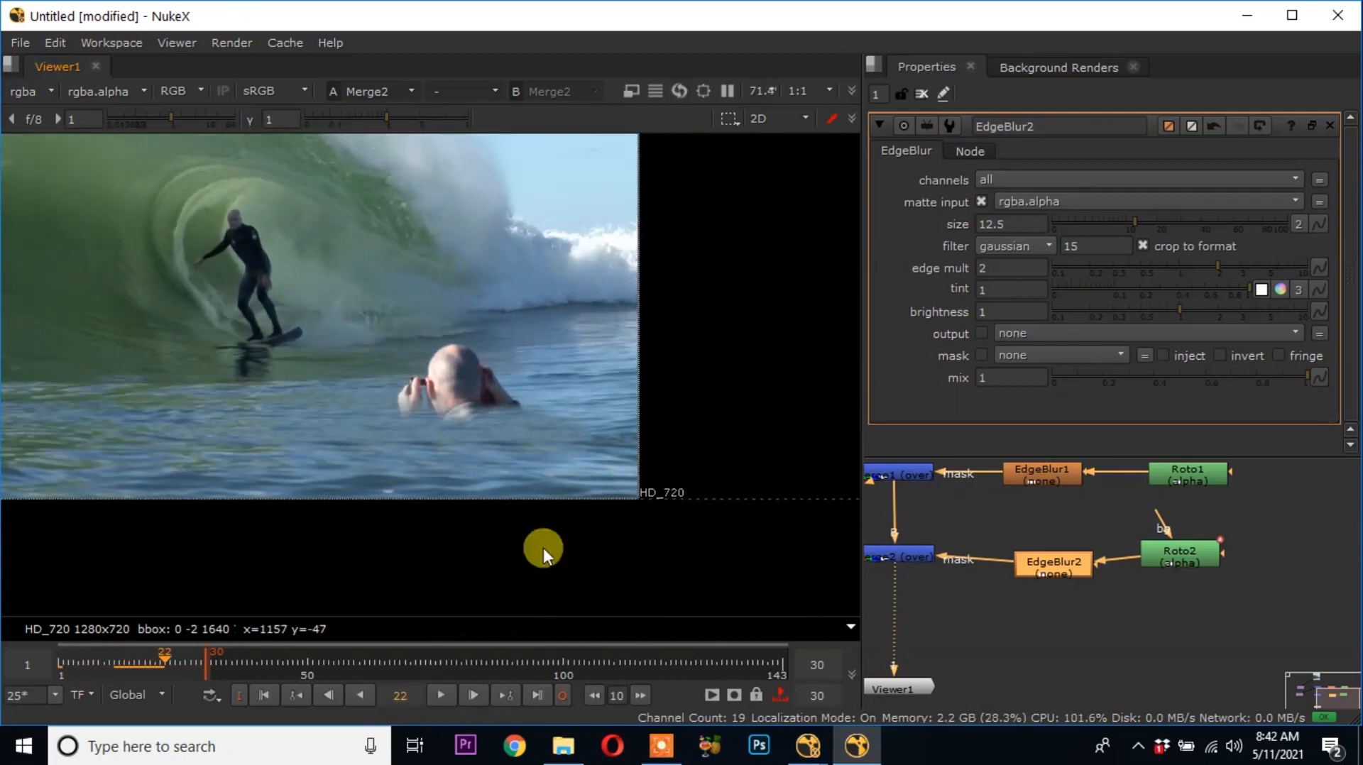
{"action": "left_click_drag", "start_coordinate": [158, 656], "coordinate": [180, 655]}
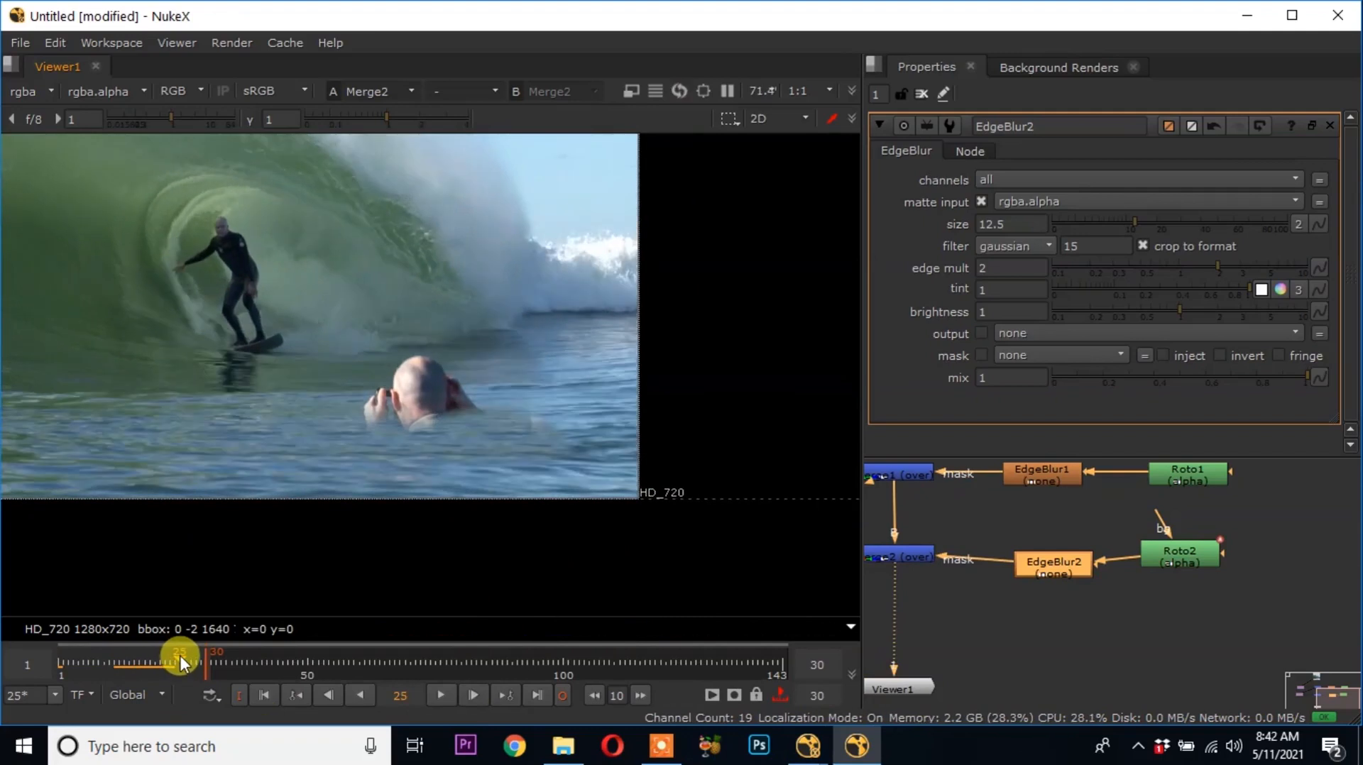
{"action": "scroll", "coordinate": [581, 416], "scroll_direction": "up", "scroll_amount": 4}
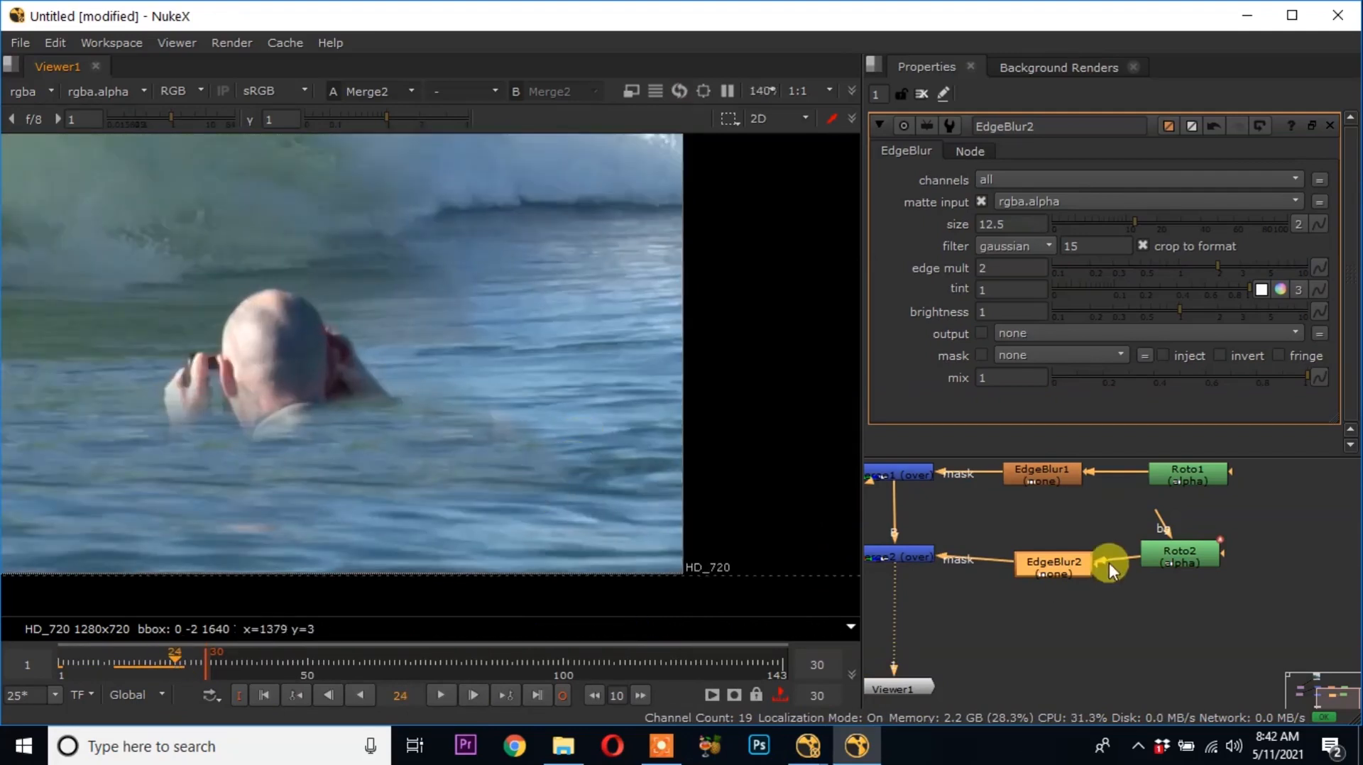
Relocate Transform2's center to x 699, y 92, beside the man at frame 24
{"action": "scroll", "coordinate": [1116, 601], "scroll_direction": "left", "scroll_amount": 5}
{"action": "left_click", "coordinate": [996, 549]}
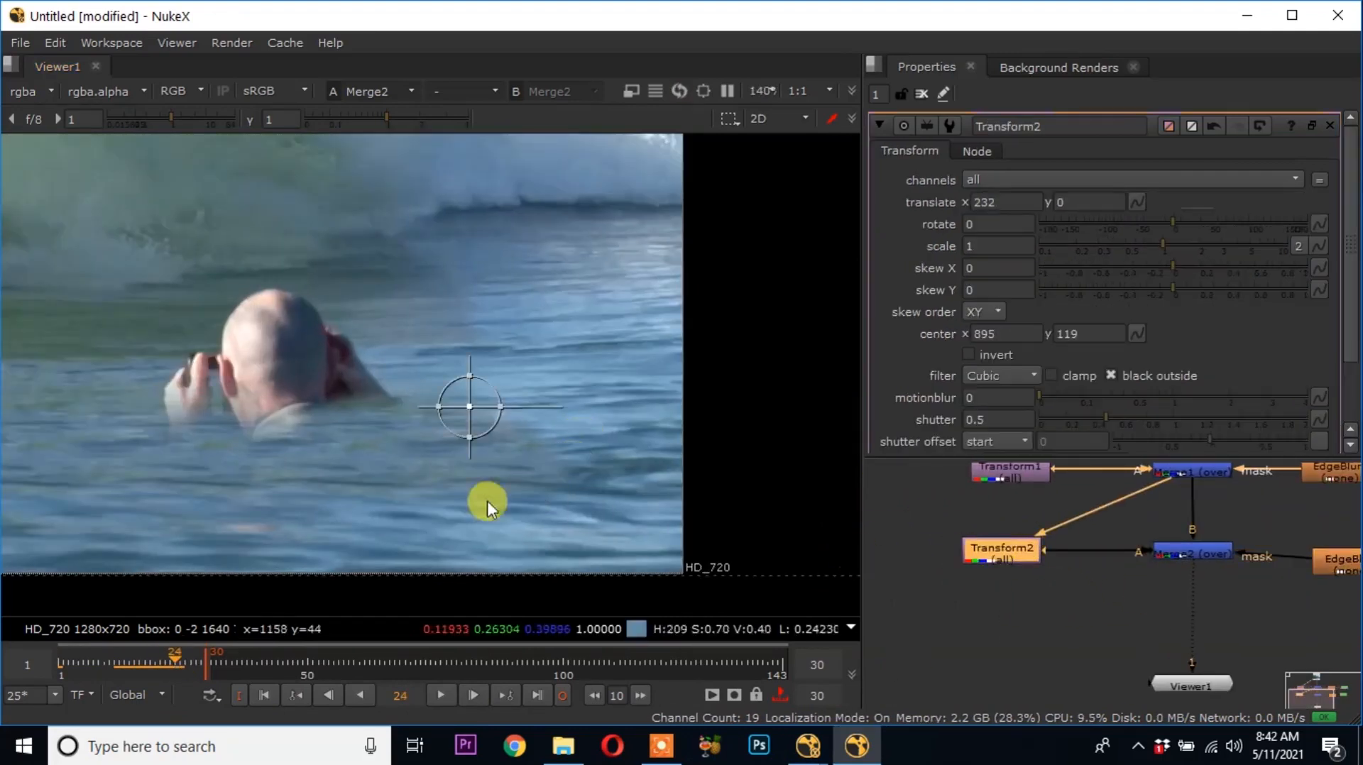
{"action": "scroll", "coordinate": [487, 506], "scroll_direction": "down", "scroll_amount": 2}
{"action": "middle_click_drag", "start_coordinate": [508, 425], "coordinate": [674, 395]}
{"action": "left_click_drag", "start_coordinate": [642, 372], "coordinate": [431, 397], "text": "ctrl"}
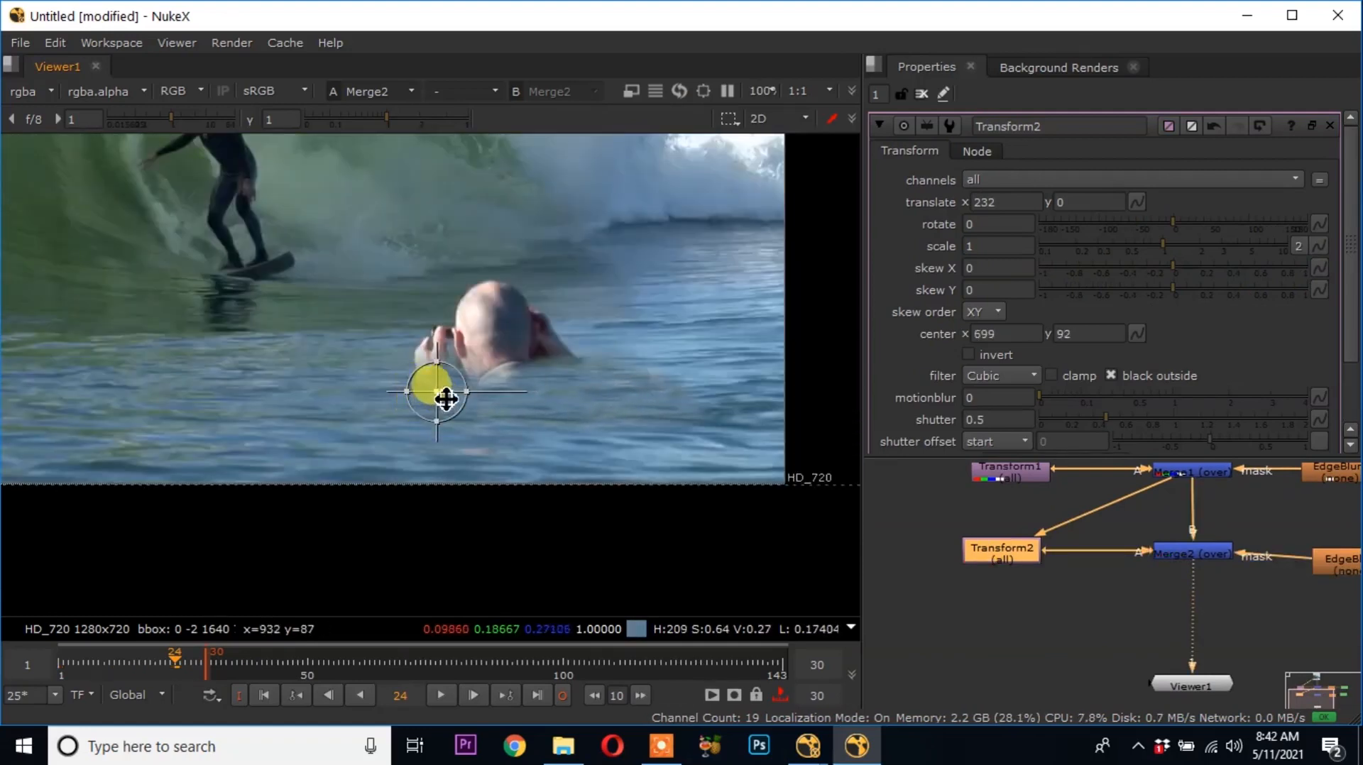
Try a stronger blur on EdgeBlur2 with a size of 41
{"action": "middle_click_drag", "start_coordinate": [1284, 581], "coordinate": [1048, 585]}
{"action": "left_click", "coordinate": [1120, 570]}
{"action": "double_click", "coordinate": [1119, 570]}
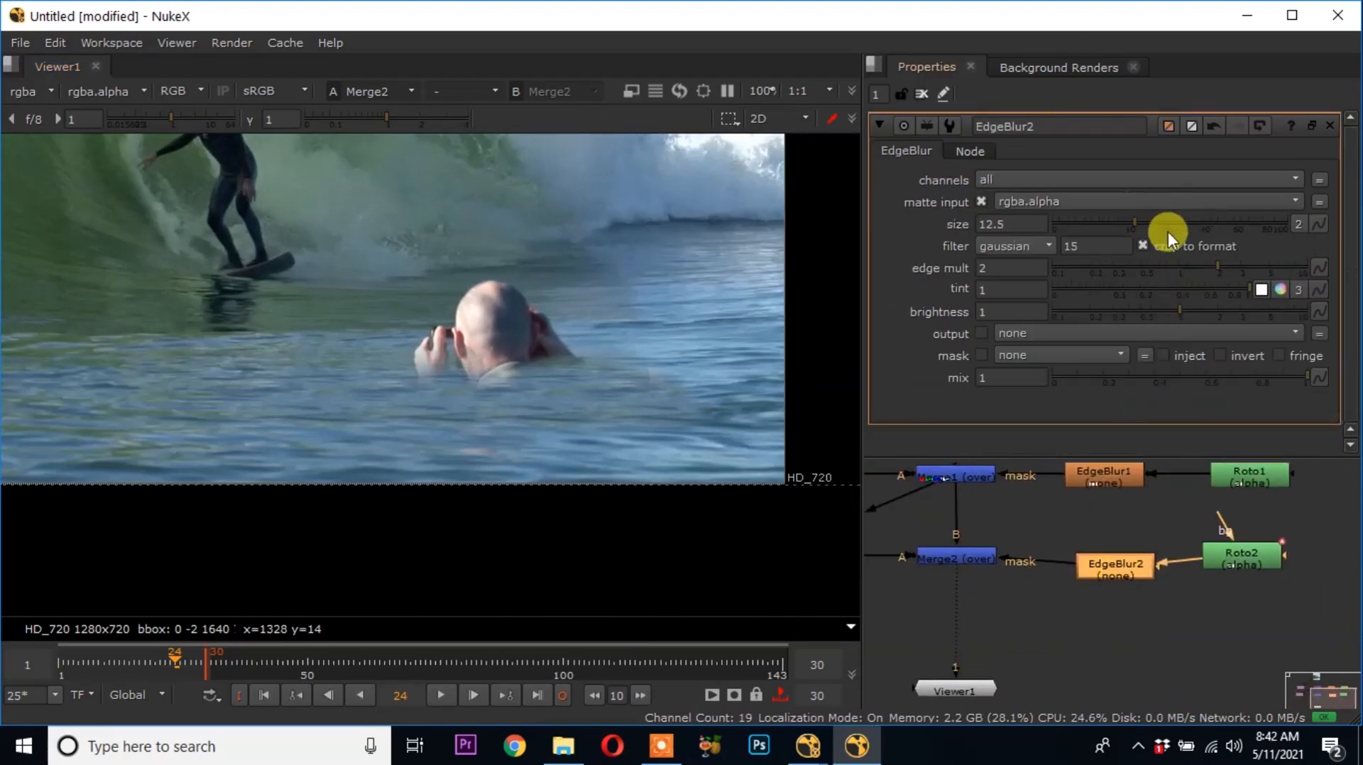
{"action": "left_click_drag", "start_coordinate": [1139, 222], "coordinate": [1105, 228]}
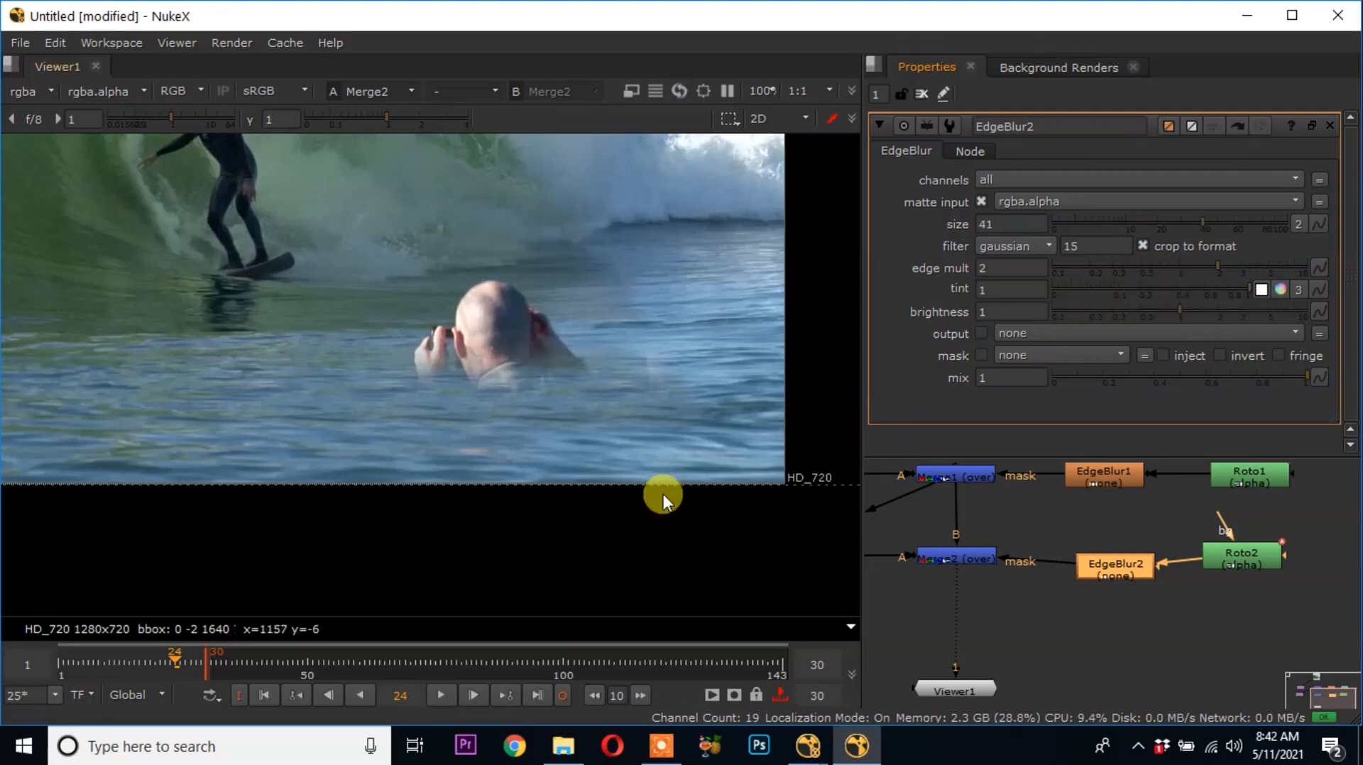
Extract EdgeBlur2 from the mask branch and delete it, along with Transform2
{"action": "key", "text": "ctrl+shift+x"}
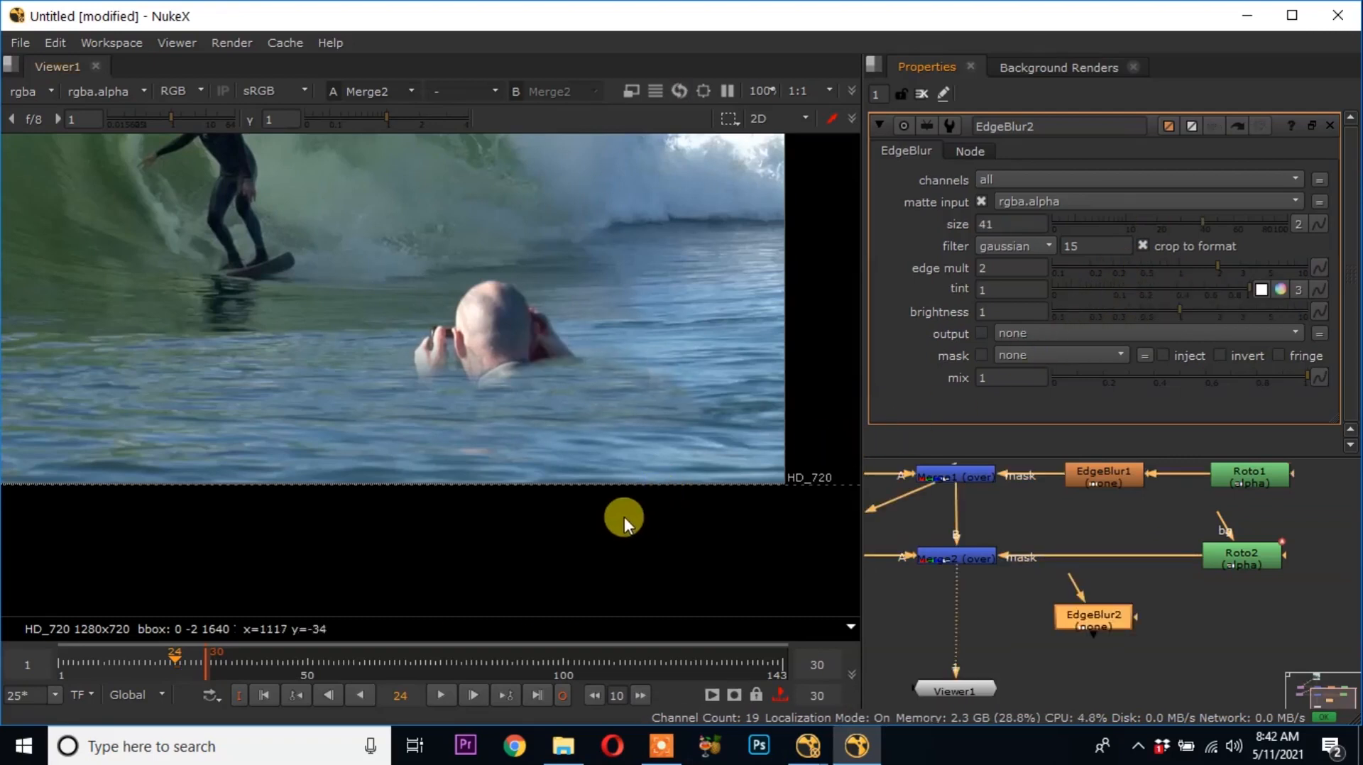
{"action": "key", "text": "Delete"}
{"action": "key", "text": "f"}
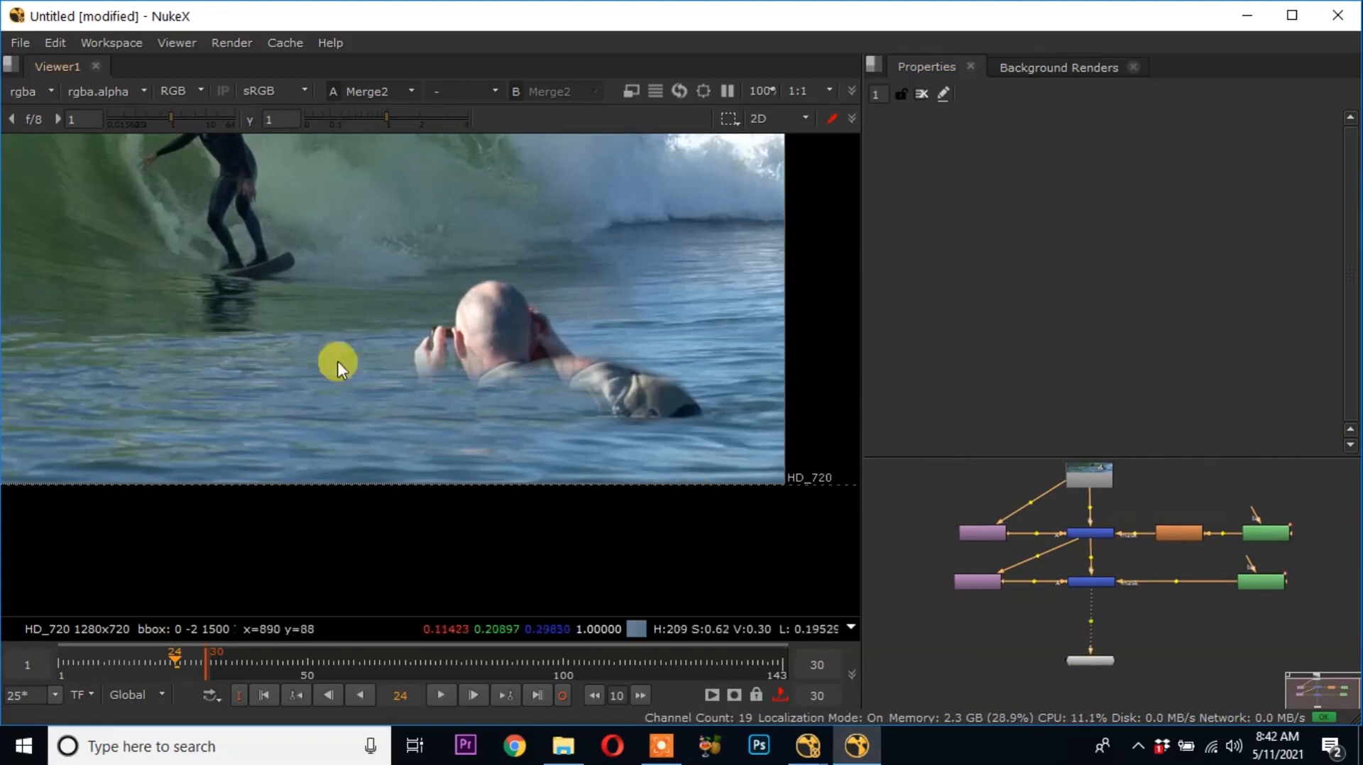
{"action": "left_click", "coordinate": [57, 42]}
{"action": "left_click", "coordinate": [74, 100]}
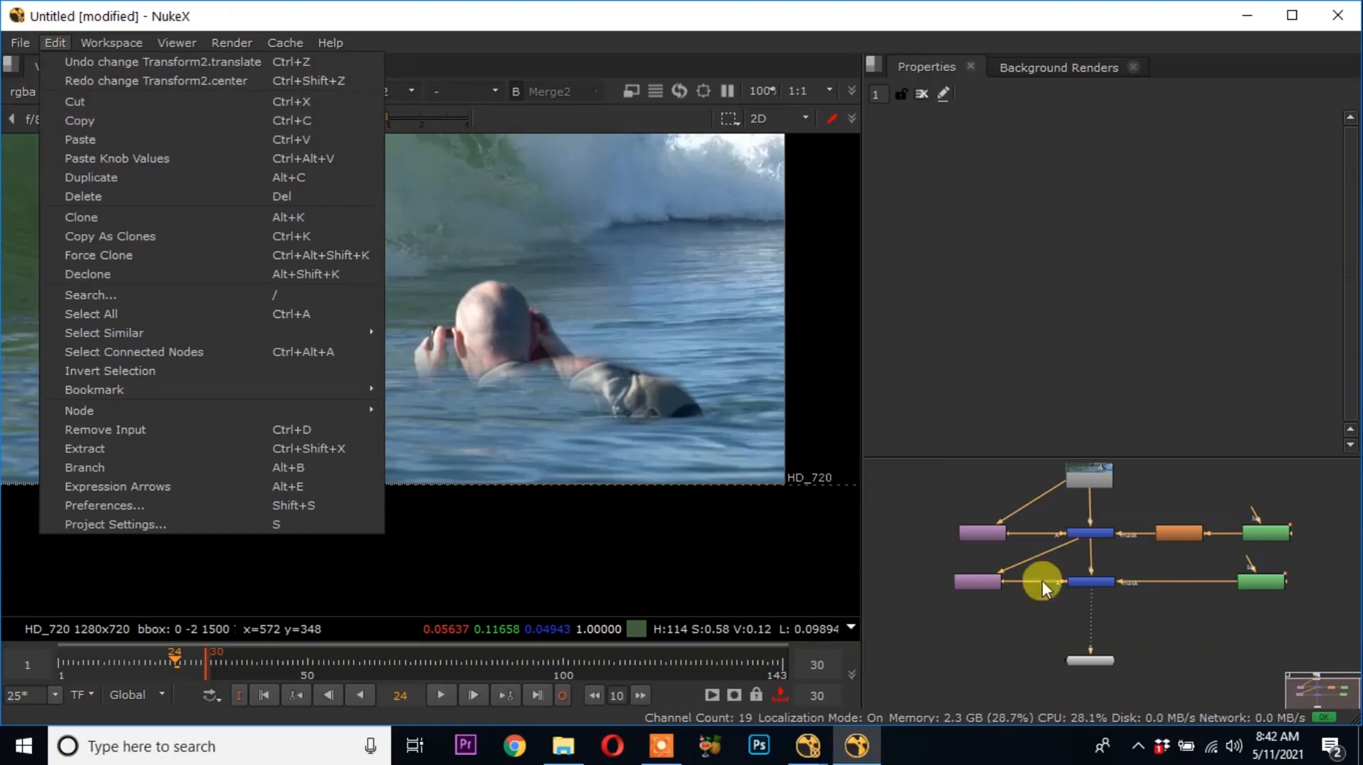
{"action": "scroll", "coordinate": [1136, 594], "scroll_direction": "up", "scroll_amount": 1}
{"action": "scroll", "coordinate": [1081, 593], "scroll_direction": "up", "scroll_amount": 1}
{"action": "left_click", "coordinate": [911, 524]}
{"action": "key", "text": "Delete"}
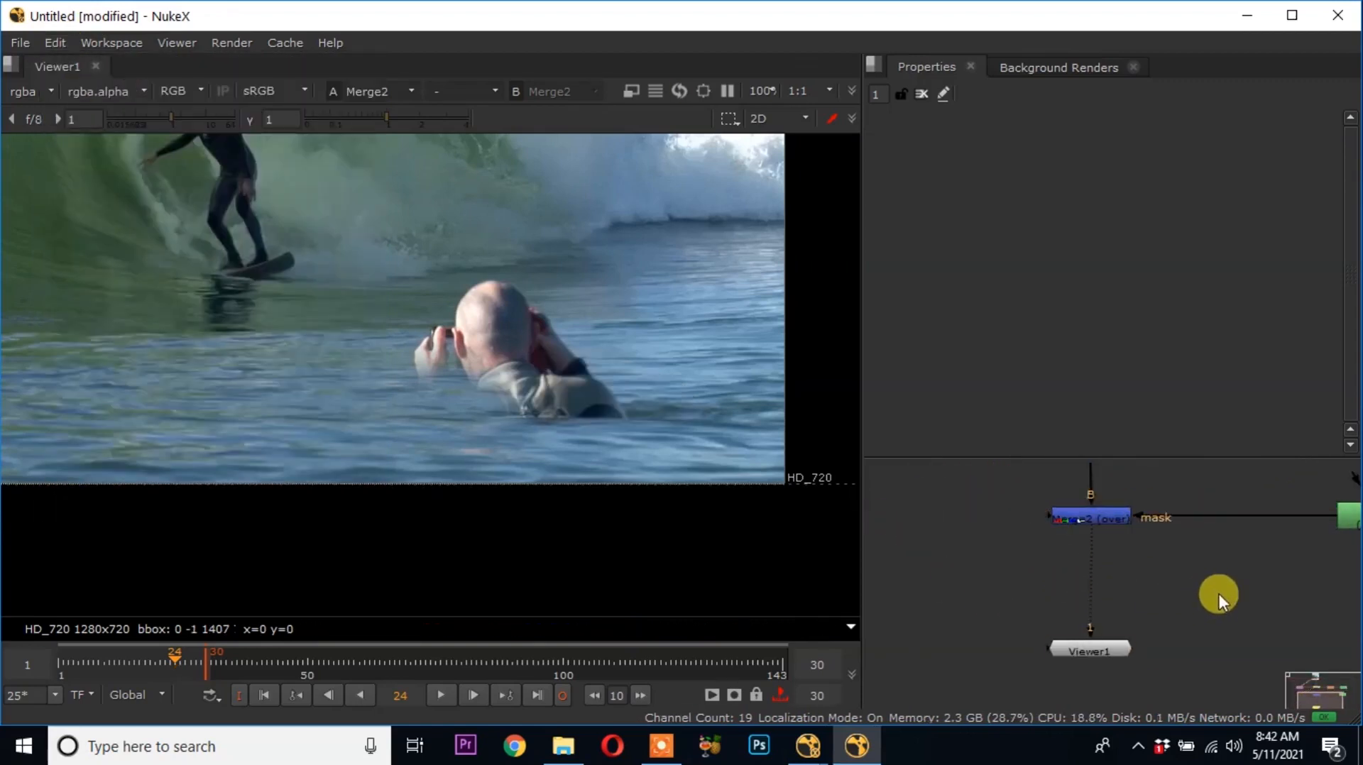
Check Roto2's shape over the man's shoulders and add a new Transform node below Transform1
{"action": "middle_click_drag", "start_coordinate": [1203, 581], "coordinate": [1146, 638]}
{"action": "double_click", "coordinate": [1318, 577]}
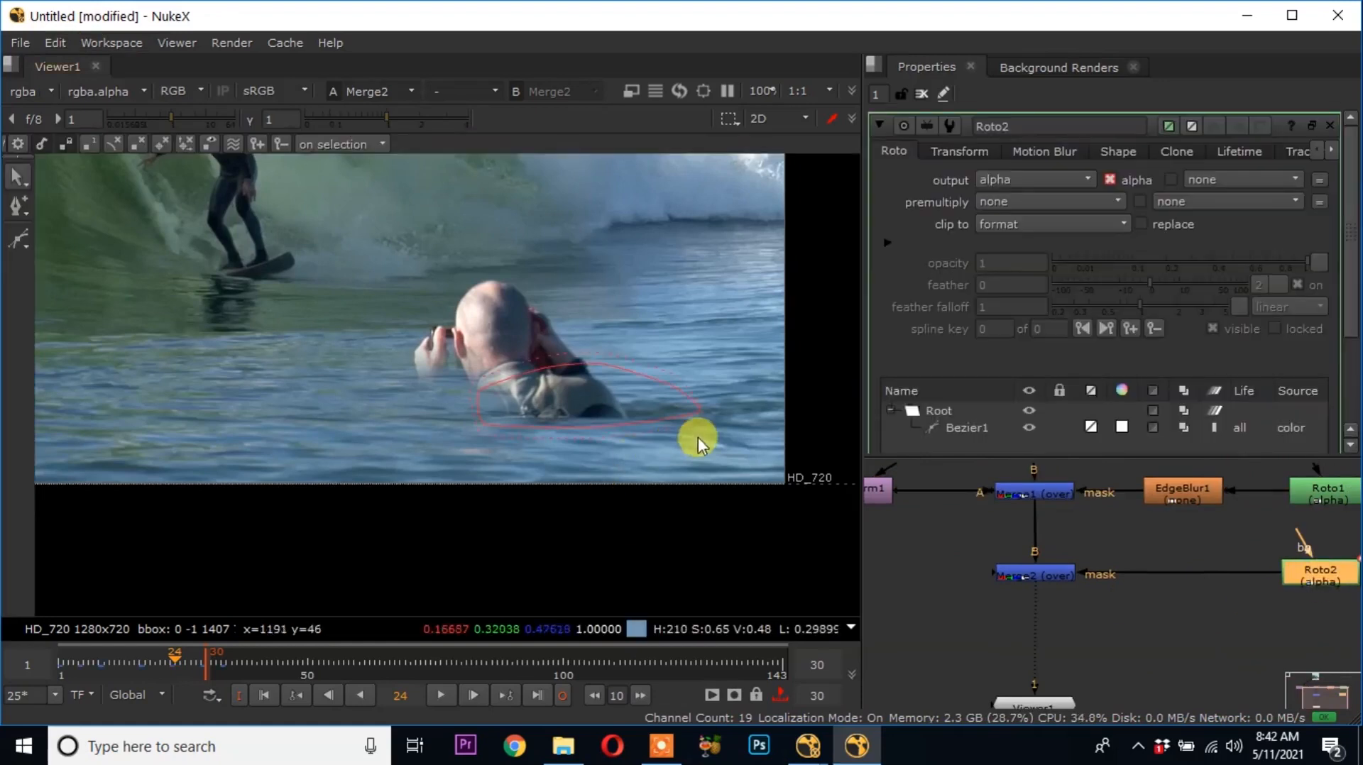
{"action": "scroll", "coordinate": [651, 413], "scroll_direction": "up", "scroll_amount": 1}
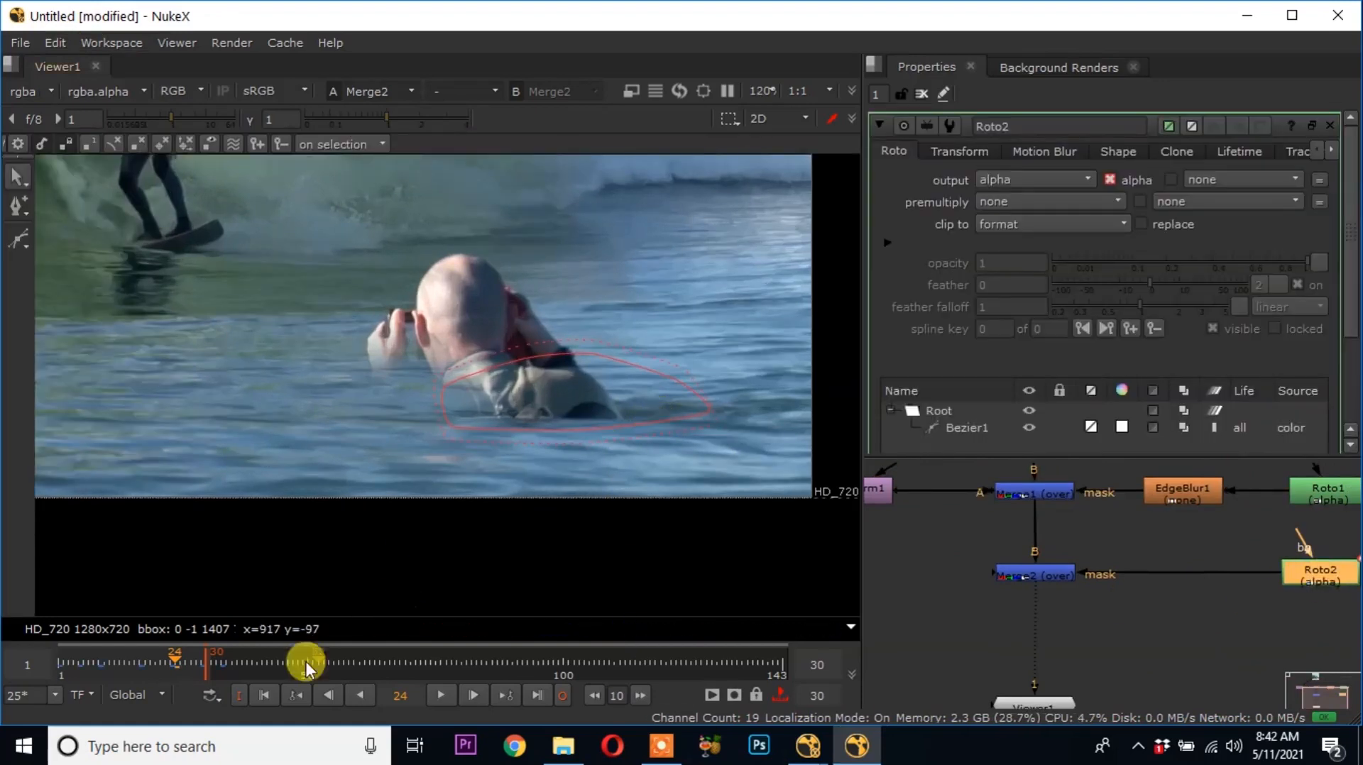
{"action": "middle_click_drag", "start_coordinate": [1156, 657], "coordinate": [1294, 670]}
{"action": "key", "text": "Tab"}
{"action": "type", "text": "tr"}
{"action": "left_click", "coordinate": [1009, 506]}
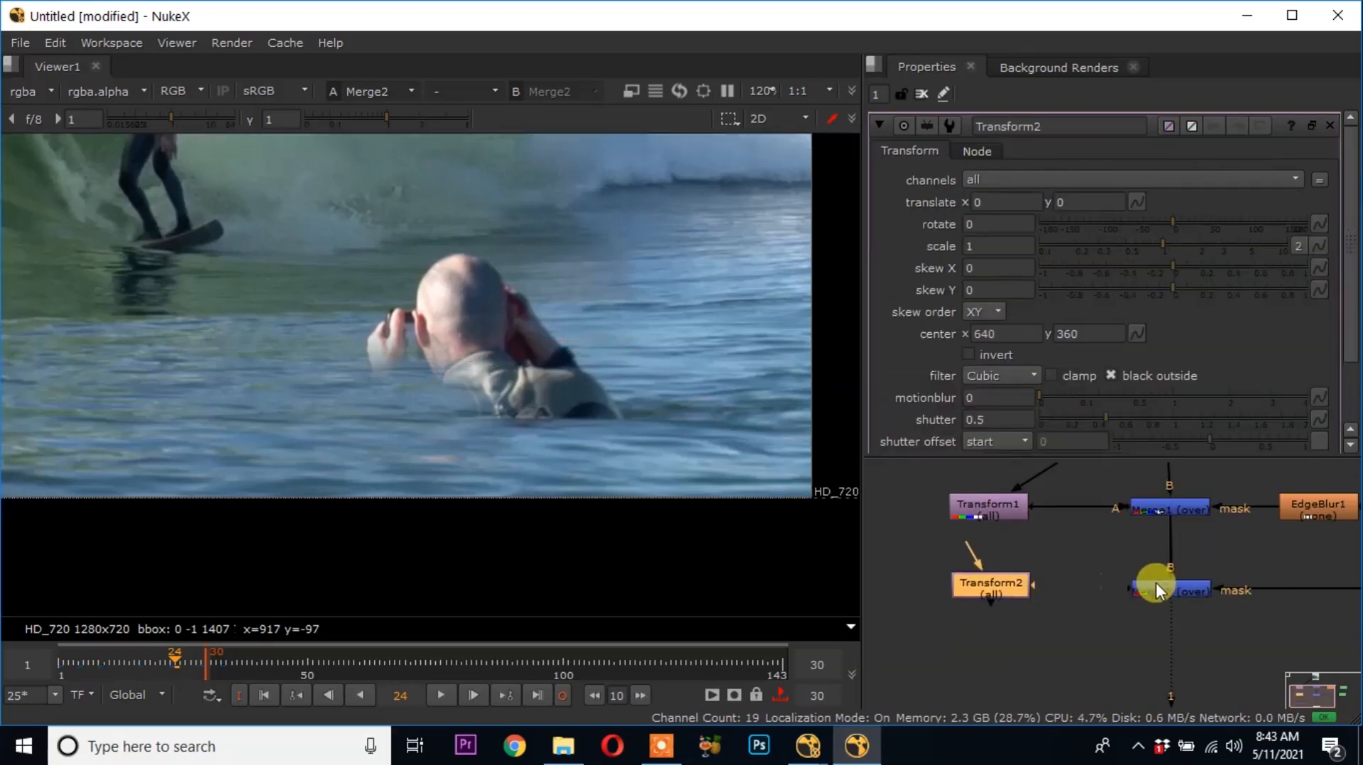
Feed the new Transform2 from Merge1 and connect it to Merge2's A input, keeping Merge1 on Merge2's B input
{"action": "left_click_drag", "start_coordinate": [1216, 537], "coordinate": [1217, 535]}
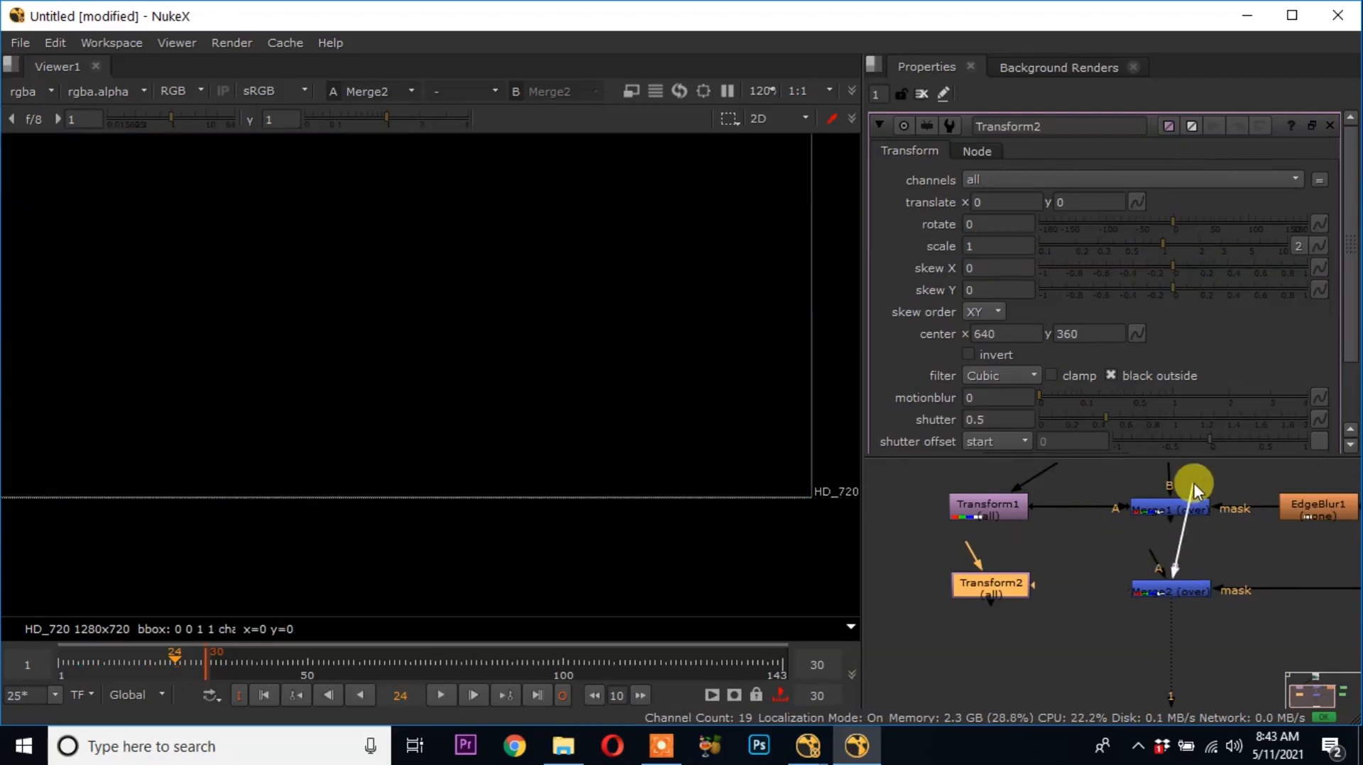
{"action": "left_click_drag", "start_coordinate": [1190, 504], "coordinate": [1179, 509]}
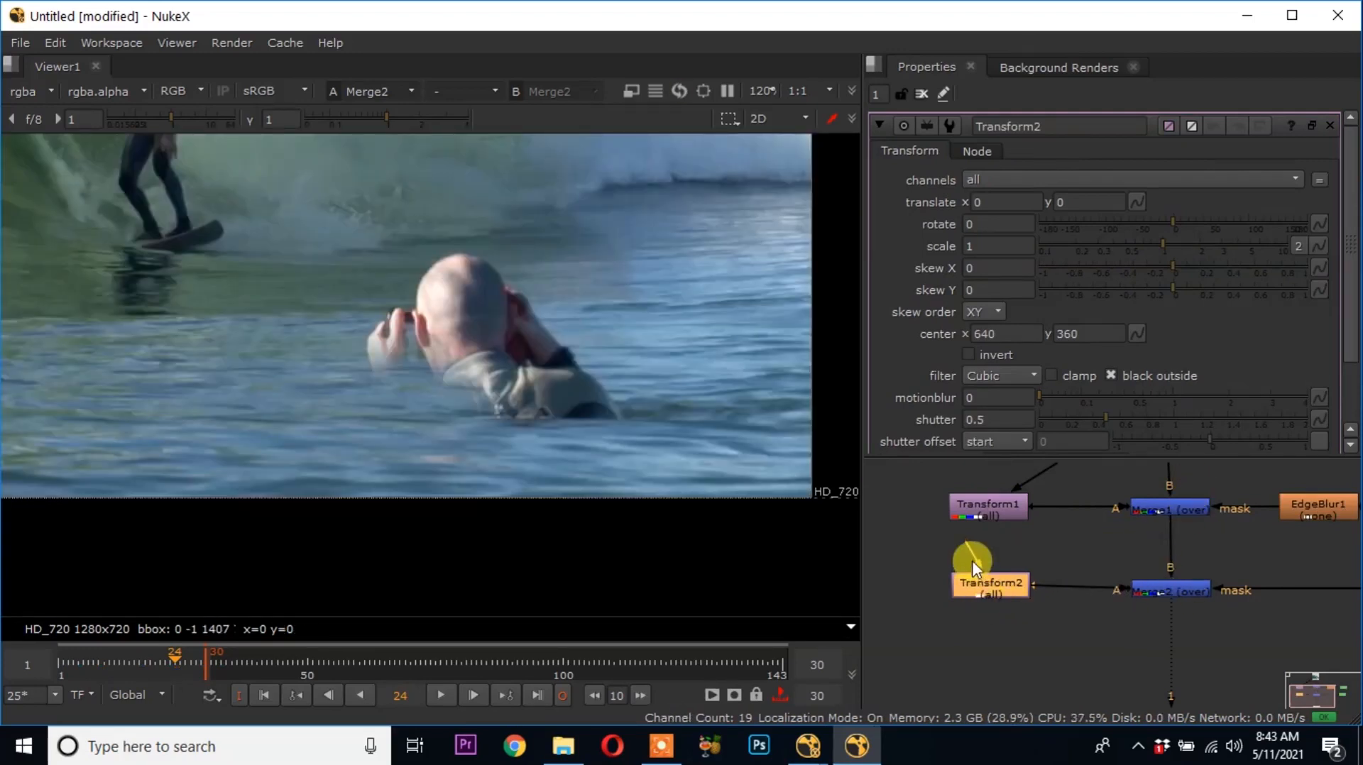
{"action": "middle_click_drag", "start_coordinate": [1001, 615], "coordinate": [1028, 656]}
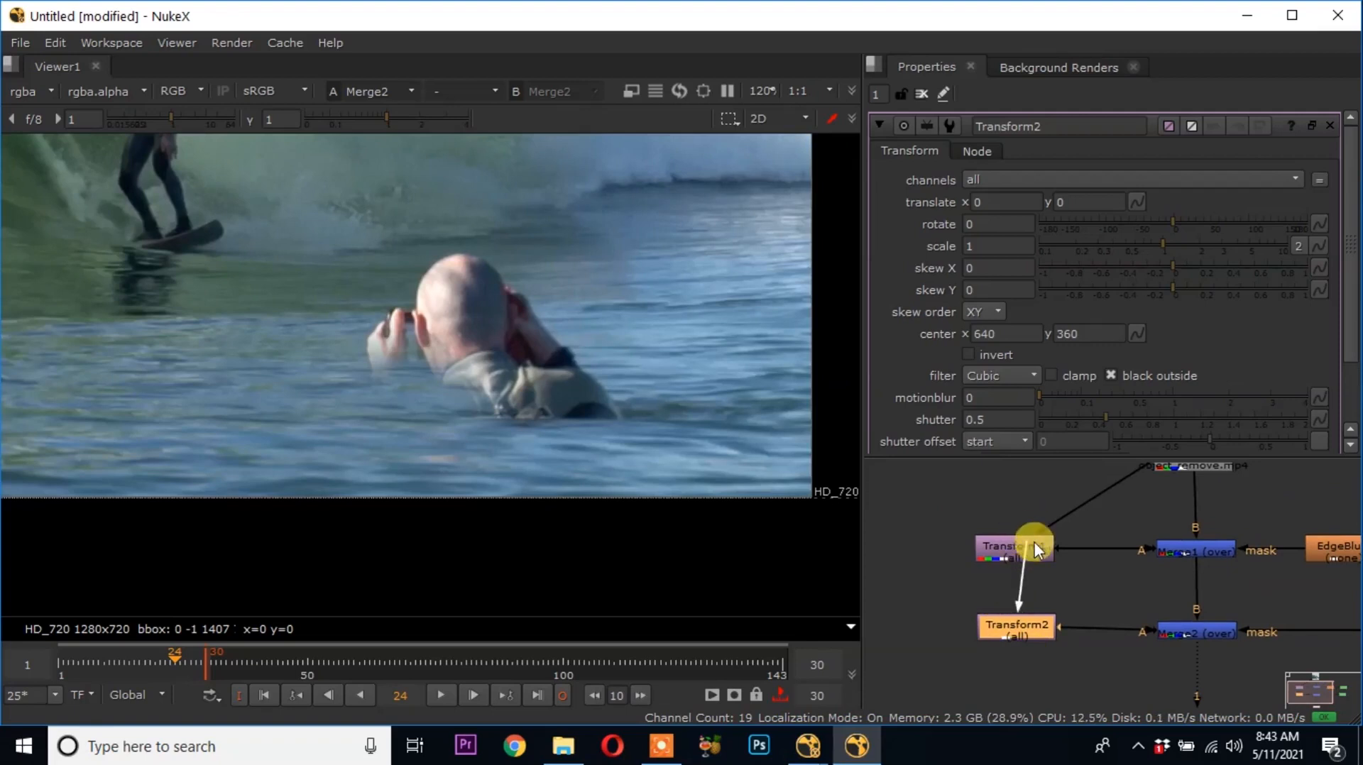
{"action": "middle_click_drag", "start_coordinate": [1208, 466], "coordinate": [1193, 490]}
{"action": "left_click_drag", "start_coordinate": [1197, 573], "coordinate": [1196, 580]}
{"action": "middle_click_drag", "start_coordinate": [1043, 687], "coordinate": [1014, 631]}
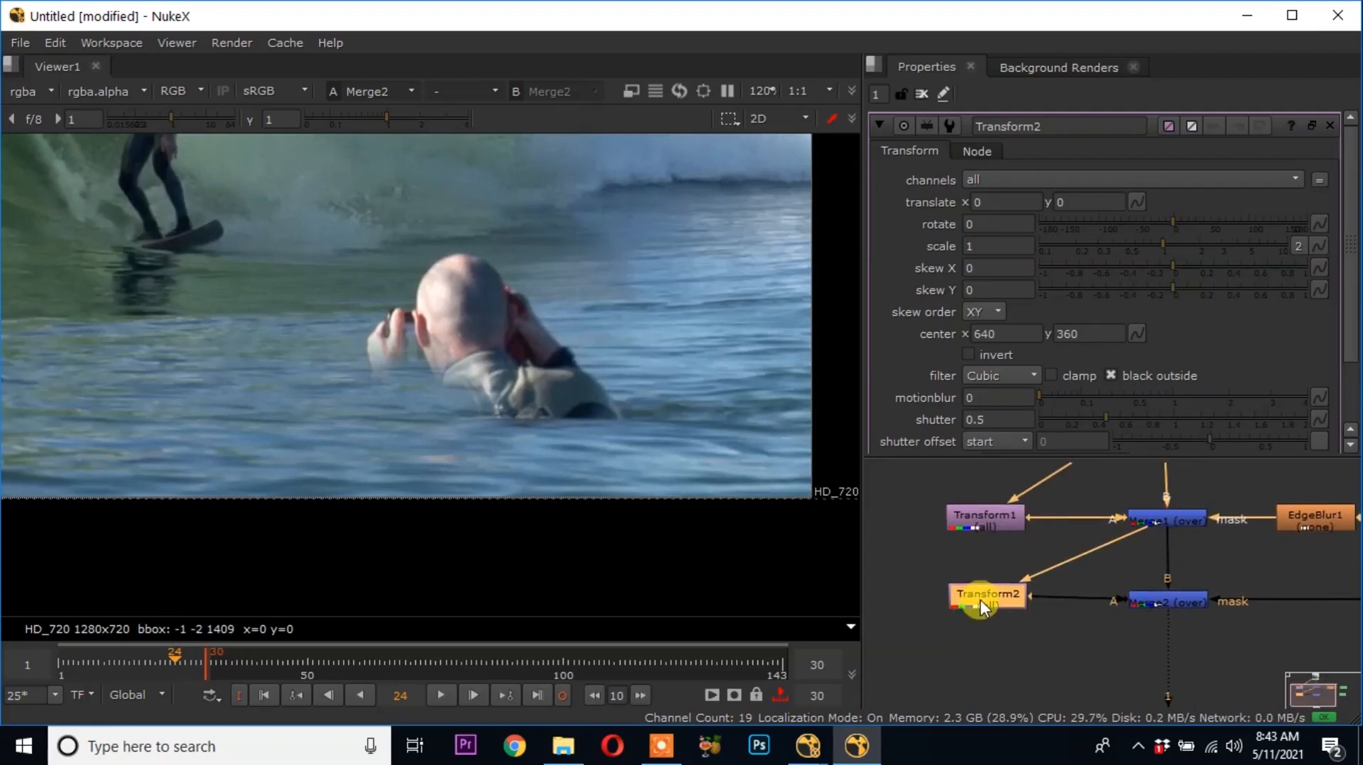
Move Transform2's center to x 760, y 86 and set its translate to x 317, y 0.5
{"action": "scroll", "coordinate": [610, 474], "scroll_direction": "down", "scroll_amount": 1}
{"action": "scroll", "coordinate": [419, 419], "scroll_direction": "down", "scroll_amount": 1}
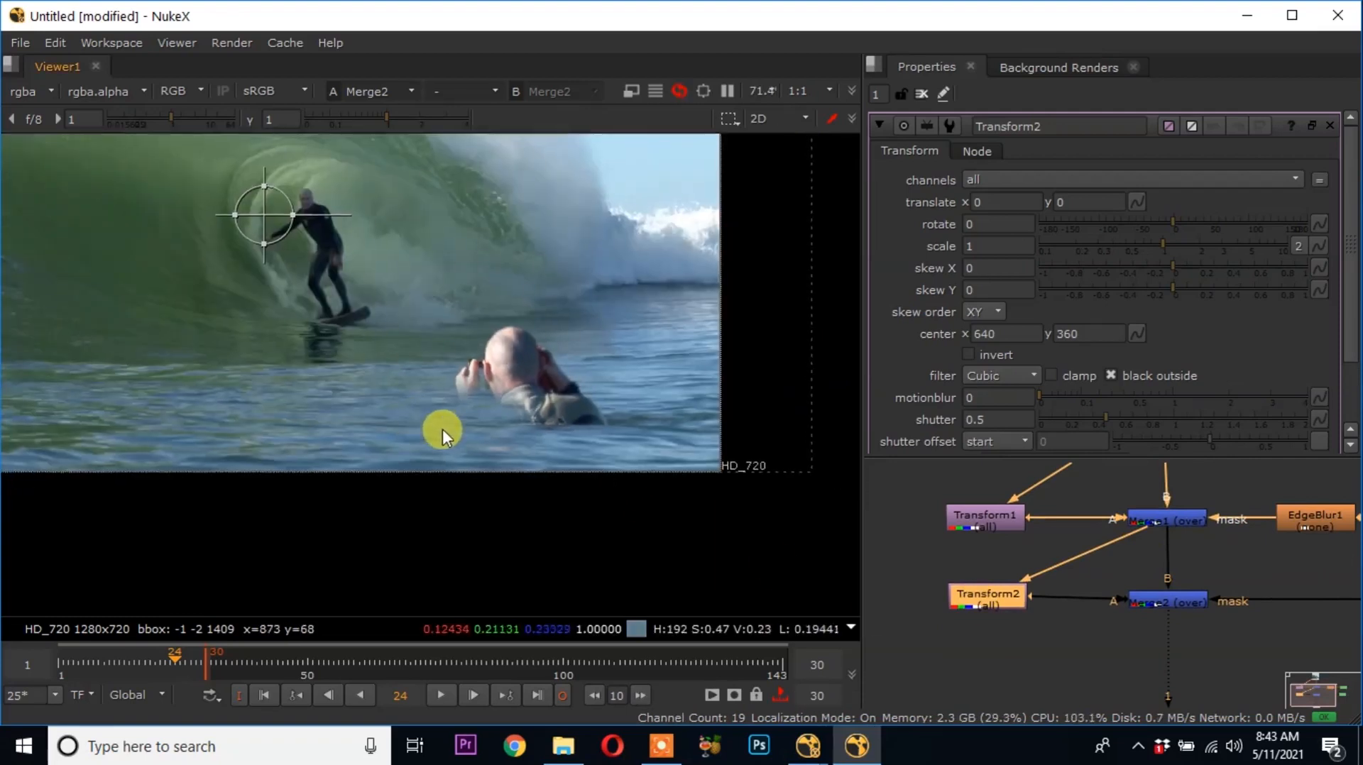
{"action": "left_click_drag", "start_coordinate": [297, 228], "coordinate": [370, 428]}
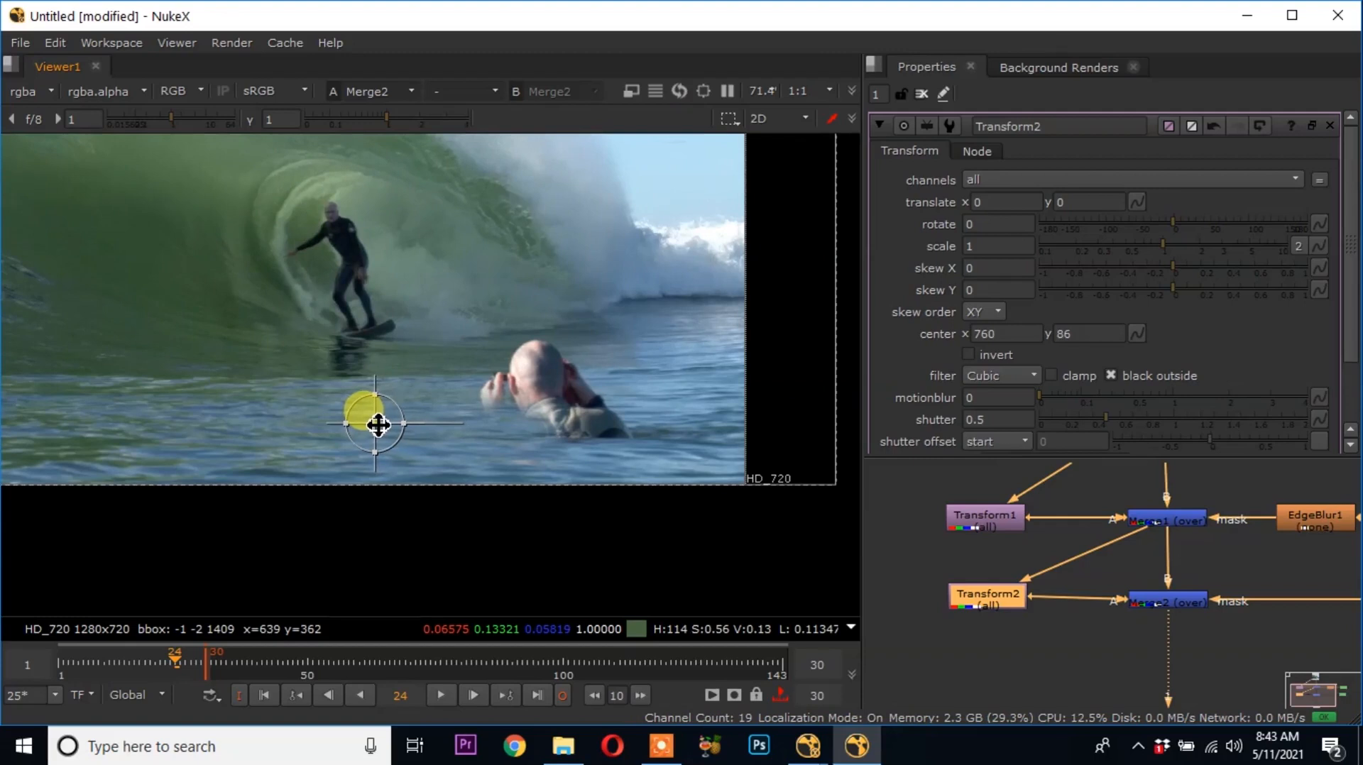
{"action": "scroll", "coordinate": [372, 426], "scroll_direction": "up", "scroll_amount": 2}
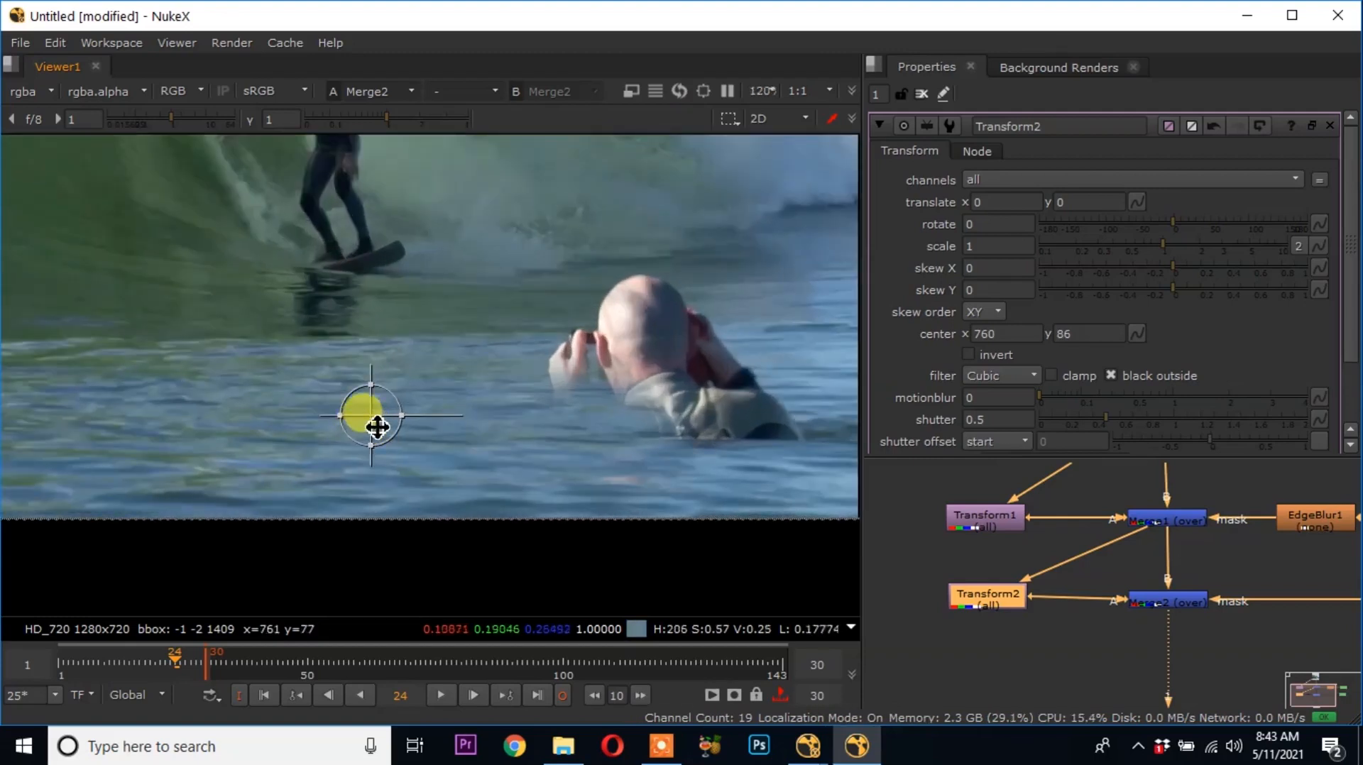
{"action": "left_click_drag", "start_coordinate": [382, 421], "coordinate": [522, 448]}
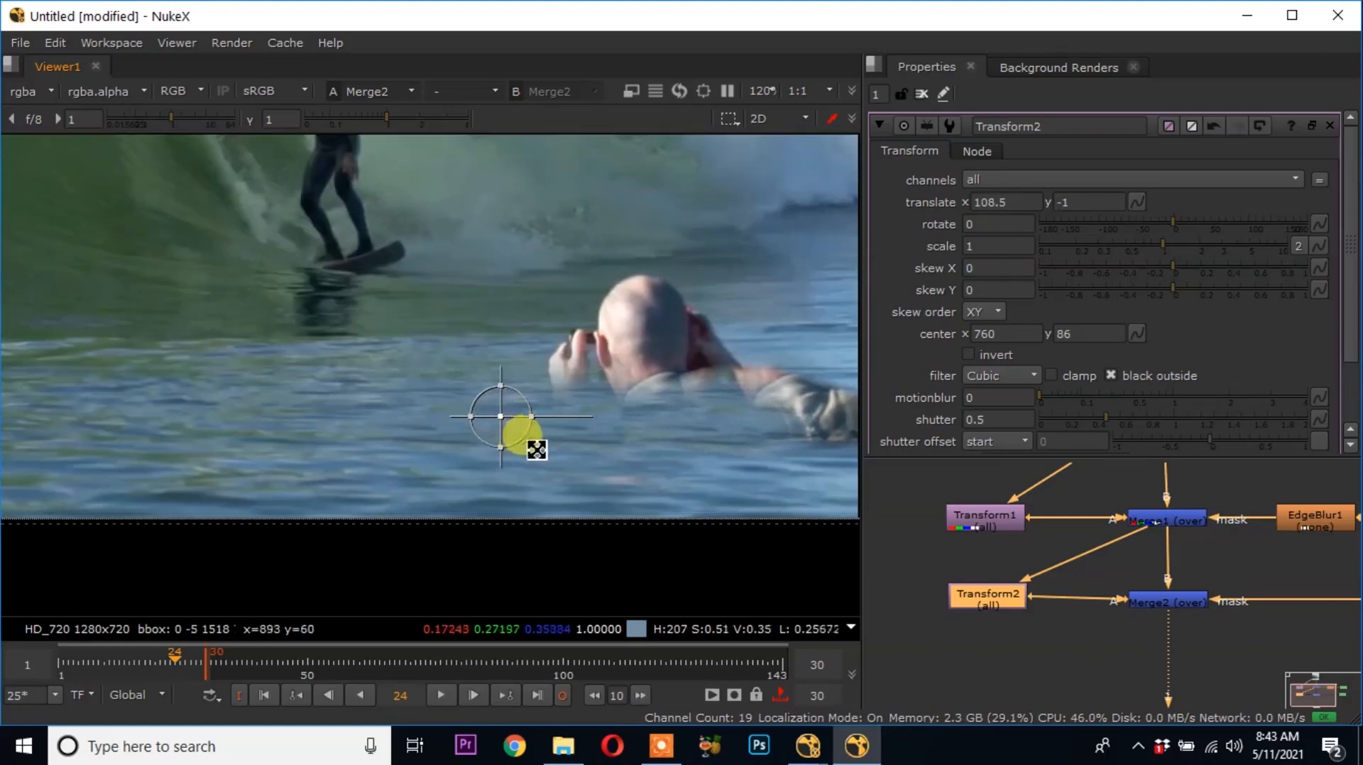
{"action": "middle_click_drag", "start_coordinate": [532, 448], "coordinate": [322, 405]}
{"action": "left_click_drag", "start_coordinate": [222, 372], "coordinate": [467, 355]}
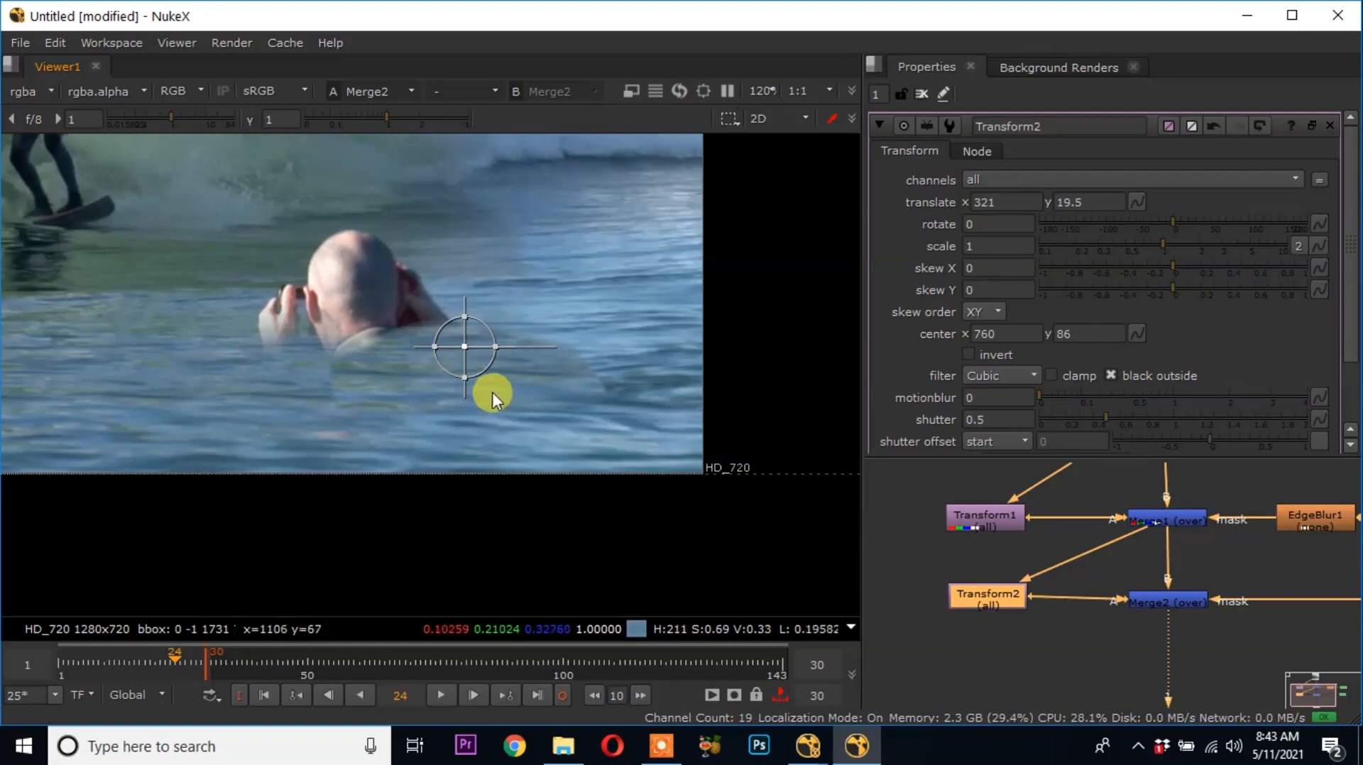
{"action": "key", "text": "ctrl+z"}
Copy EdgeBlur1 and insert the copy between Roto2 and Merge2's mask input
{"action": "middle_click_drag", "start_coordinate": [490, 384], "coordinate": [542, 350]}
{"action": "middle_click_drag", "start_coordinate": [1228, 594], "coordinate": [1010, 588]}
{"action": "left_click", "coordinate": [1099, 520]}
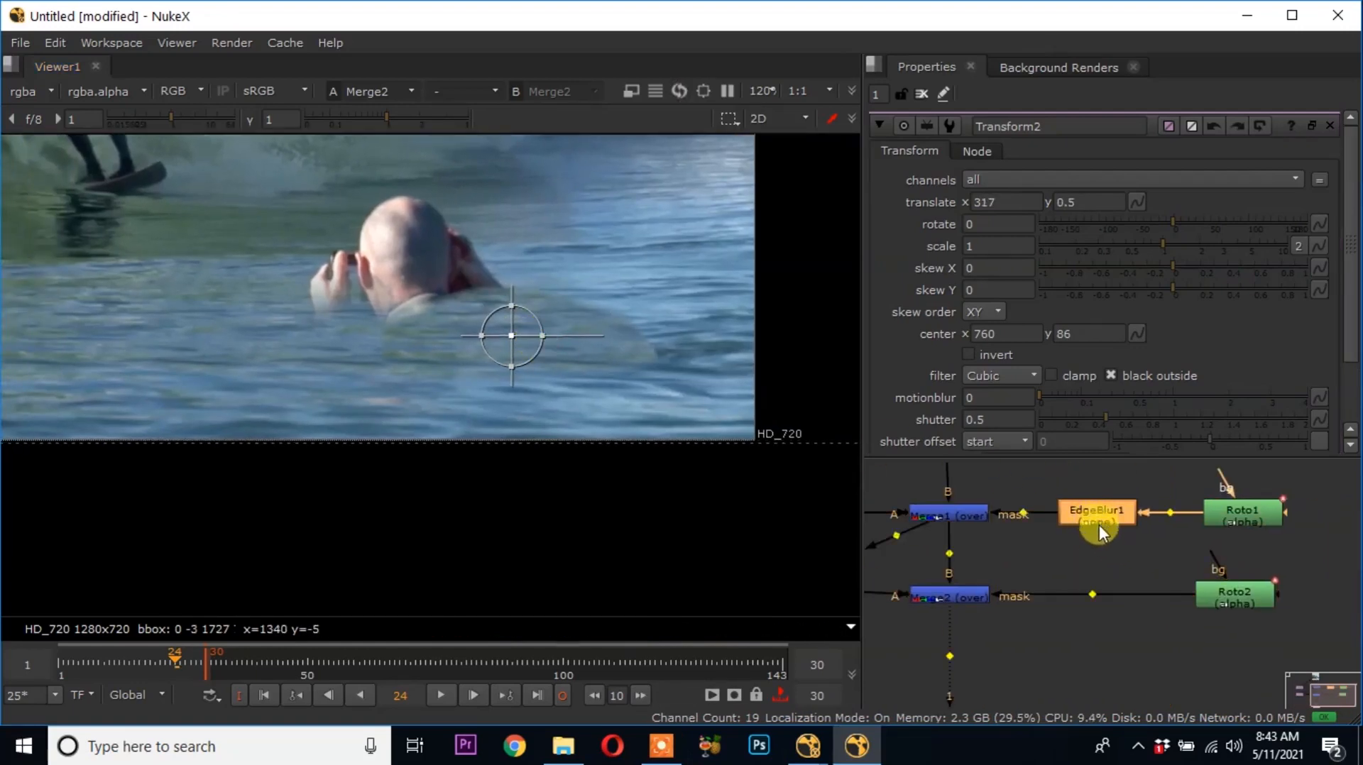
{"action": "left_click", "coordinate": [1097, 649]}
{"action": "key", "text": "ctrl+v"}
{"action": "left_click_drag", "start_coordinate": [1101, 650], "coordinate": [1102, 594]}
{"action": "left_click", "coordinate": [962, 518]}
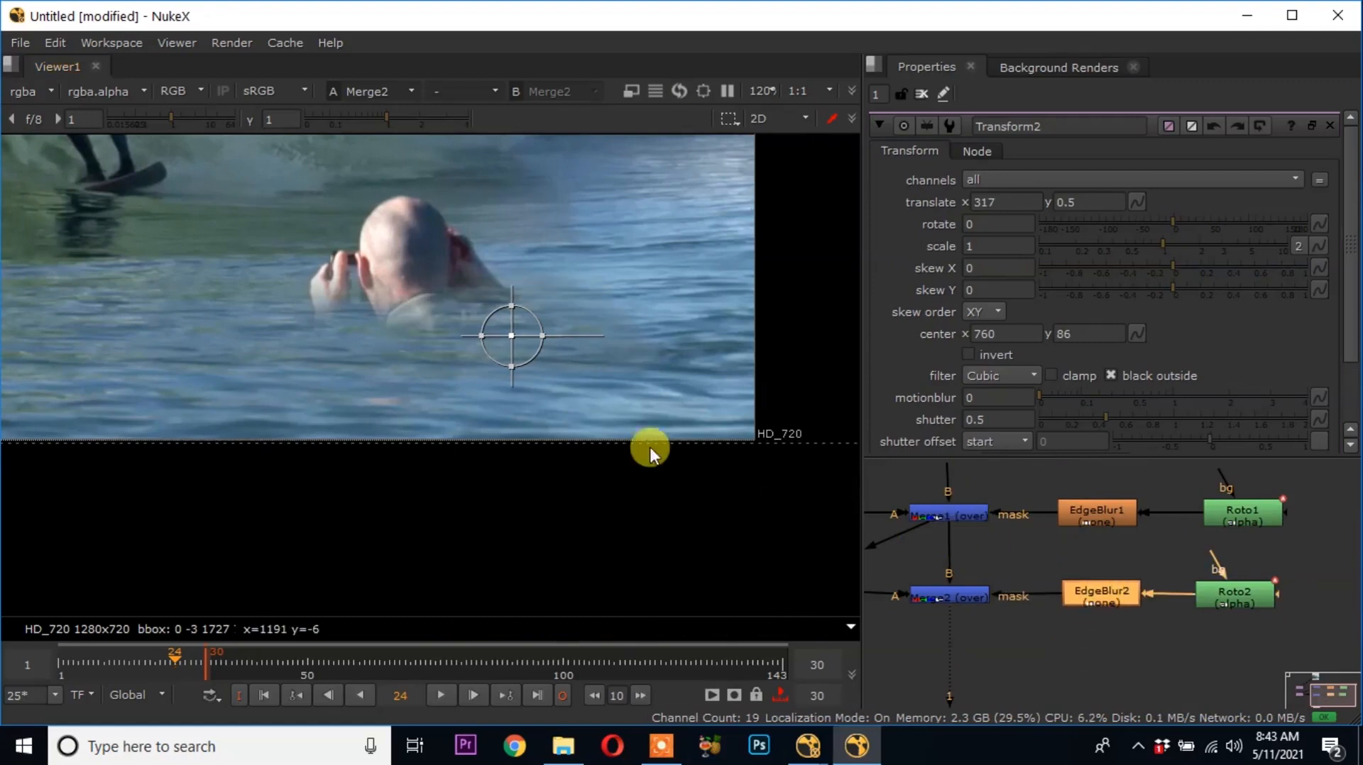
Add a Roto node and draw a closed Bezier around the man's raised hand, ear and near shoulder at frame 24
{"action": "scroll", "coordinate": [507, 394], "scroll_direction": "down", "scroll_amount": 2}
{"action": "middle_click_drag", "start_coordinate": [523, 406], "coordinate": [539, 445]}
{"action": "middle_click_drag", "start_coordinate": [1093, 645], "coordinate": [1207, 608]}
{"action": "scroll", "coordinate": [496, 344], "scroll_direction": "up", "scroll_amount": 3}
{"action": "scroll", "coordinate": [496, 344], "scroll_direction": "up", "scroll_amount": 1}
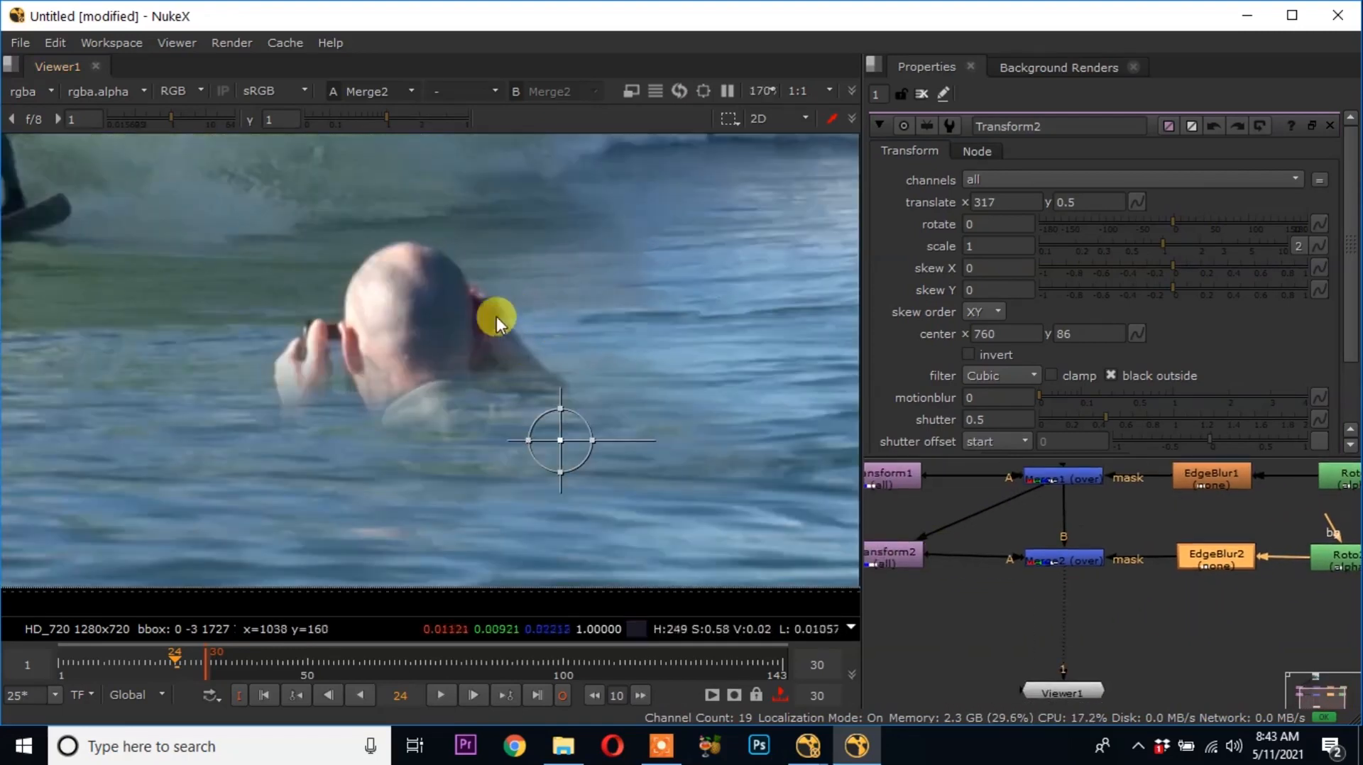
{"action": "scroll", "coordinate": [994, 539], "scroll_direction": "down", "scroll_amount": 1}
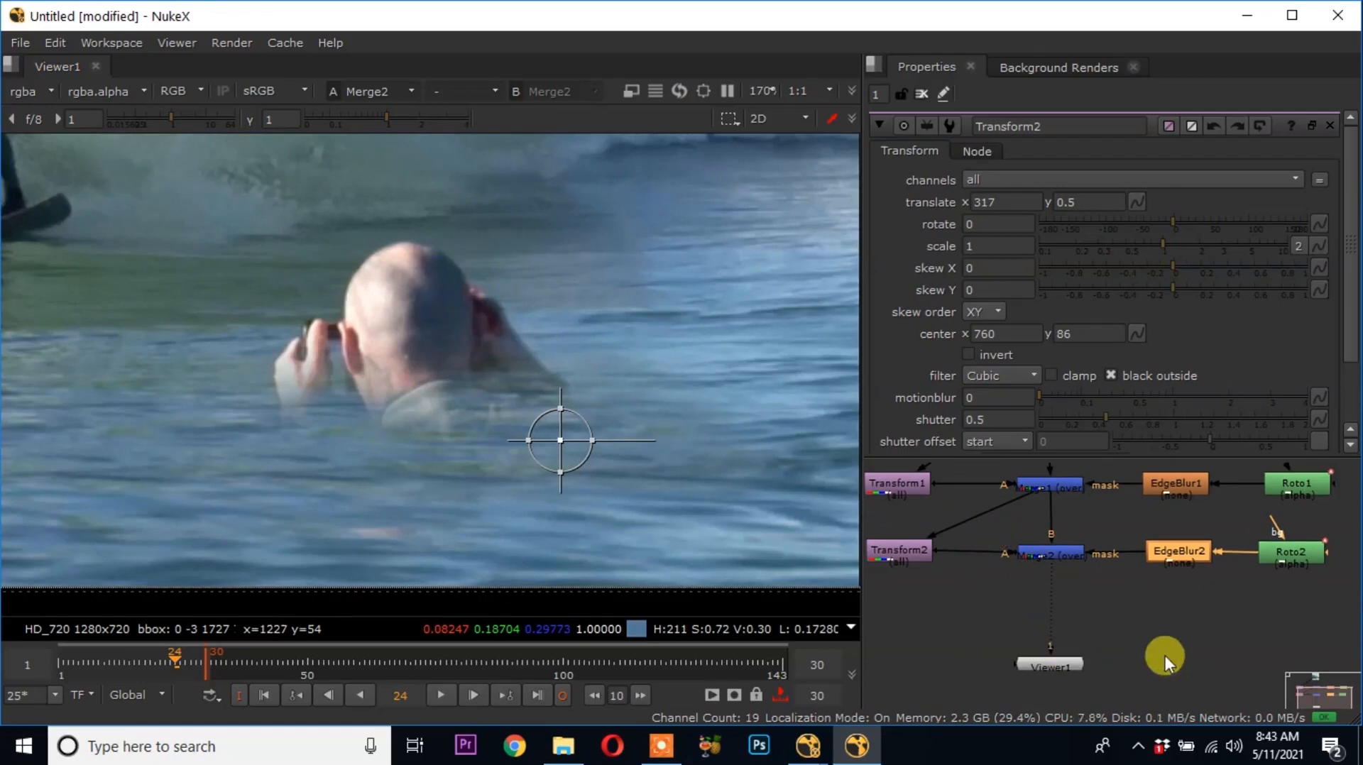
{"action": "middle_click_drag", "start_coordinate": [1232, 654], "coordinate": [1179, 630]}
{"action": "left_click", "coordinate": [1180, 630]}
{"action": "key", "text": "o"}
{"action": "left_click", "coordinate": [236, 353]}
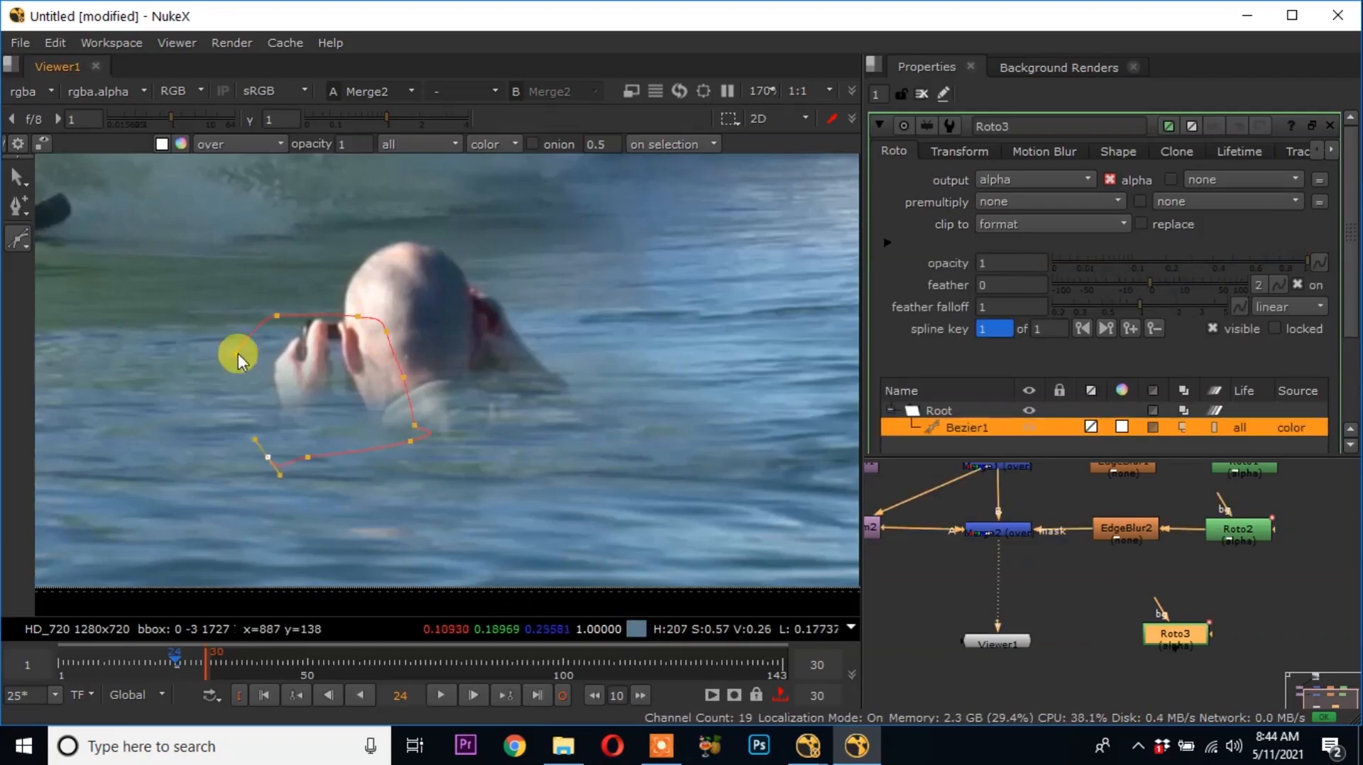
{"action": "left_click", "coordinate": [235, 354]}
{"action": "scroll", "coordinate": [298, 387], "scroll_direction": "up", "scroll_amount": 1}
Keyframe Roto3's shape to follow the man at several frames across the first 30 frames, ending at frame 1
{"action": "key", "text": "z"}
{"action": "middle_click_drag", "start_coordinate": [381, 267], "coordinate": [496, 261]}
{"action": "key", "text": "e"}
{"action": "left_click", "coordinate": [197, 662]}
{"action": "left_click_drag", "start_coordinate": [458, 365], "coordinate": [668, 279]}
{"action": "left_click", "coordinate": [207, 661]}
{"action": "left_click", "coordinate": [140, 662]}
{"action": "left_click", "coordinate": [111, 660]}
{"action": "middle_click_drag", "start_coordinate": [629, 287], "coordinate": [352, 337]}
{"action": "left_click_drag", "start_coordinate": [352, 337], "coordinate": [487, 274]}
{"action": "left_click", "coordinate": [78, 660]}
{"action": "middle_click_drag", "start_coordinate": [518, 258], "coordinate": [355, 319]}
{"action": "left_click_drag", "start_coordinate": [369, 333], "coordinate": [496, 330]}
{"action": "left_click", "coordinate": [270, 697]}
Add a Merge node between Merge2 and Viewer1 and connect Roto3 to its mask input
{"action": "middle_click_drag", "start_coordinate": [1030, 625], "coordinate": [1080, 576]}
{"action": "left_click_drag", "start_coordinate": [1059, 594], "coordinate": [1029, 569]}
{"action": "left_click", "coordinate": [1097, 606]}
{"action": "key", "text": "m"}
{"action": "left_click_drag", "start_coordinate": [1223, 585], "coordinate": [1247, 563]}
{"action": "left_click_drag", "start_coordinate": [1087, 572], "coordinate": [1244, 565]}
Add a Transform node fed from Merge2 and connect it to Merge3's A input
{"action": "middle_click_drag", "start_coordinate": [930, 564], "coordinate": [1000, 589]}
{"action": "left_click", "coordinate": [921, 587]}
{"action": "key", "text": "t"}
{"action": "left_click_drag", "start_coordinate": [989, 558], "coordinate": [1117, 506]}
{"action": "left_click", "coordinate": [977, 601]}
At frame 13, move Transform3's center to x 953, y 165 and set its translate to x 70, y 6
{"action": "scroll", "coordinate": [582, 439], "scroll_direction": "down", "scroll_amount": 5}
{"action": "left_click", "coordinate": [119, 662]}
{"action": "middle_click_drag", "start_coordinate": [363, 430], "coordinate": [492, 357]}
{"action": "left_click_drag", "start_coordinate": [148, 199], "coordinate": [533, 372], "text": "ctrl"}
{"action": "key", "text": "ctrl+z"}
{"action": "left_click_drag", "start_coordinate": [385, 373], "coordinate": [465, 362], "text": "ctrl"}
Copy EdgeBlur2 and insert the copy between Roto3 and Merge3's mask input
{"action": "left_click", "coordinate": [1241, 506]}
{"action": "middle_click_drag", "start_coordinate": [1239, 550], "coordinate": [1103, 518]}
{"action": "left_click_drag", "start_coordinate": [1184, 558], "coordinate": [1233, 567]}
{"action": "left_click", "coordinate": [1134, 605]}
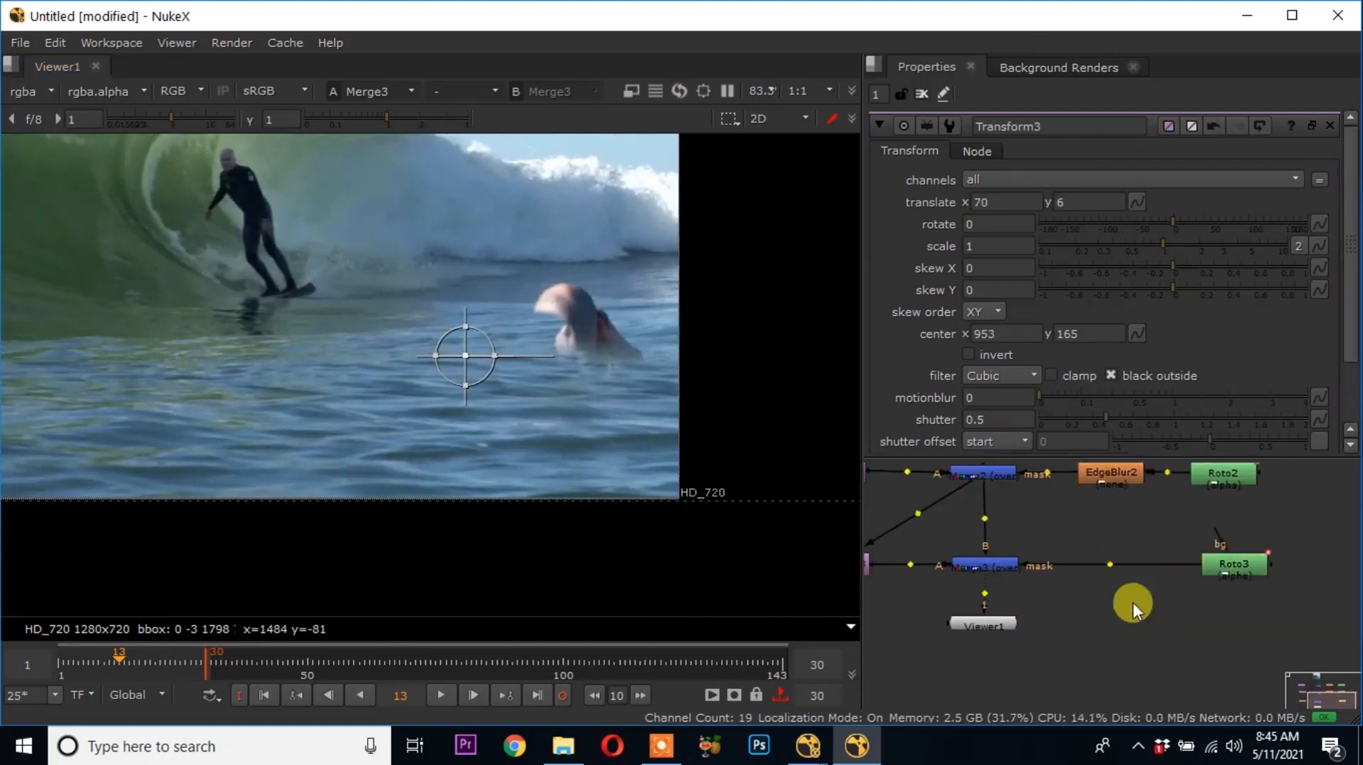
{"action": "key", "text": "ctrl+v"}
{"action": "left_click_drag", "start_coordinate": [1134, 605], "coordinate": [1124, 566]}
Set EdgeBlur3's size to 20
{"action": "scroll", "coordinate": [512, 345], "scroll_direction": "up", "scroll_amount": 3}
{"action": "double_click", "coordinate": [1123, 566]}
{"action": "mouse_move", "coordinate": [1147, 214]}
{"action": "left_mouse_down"}
{"action": "mouse_move", "coordinate": [1182, 214]}
{"action": "mouse_move", "coordinate": [1156, 217]}
{"action": "left_mouse_up"}
{"action": "scroll", "coordinate": [426, 582], "scroll_direction": "down", "scroll_amount": 1}
At frame 24, add another Roto node and draw a closed Bezier over the man's remaining neck and shoulder
{"action": "left_click_drag", "start_coordinate": [119, 663], "coordinate": [174, 662]}
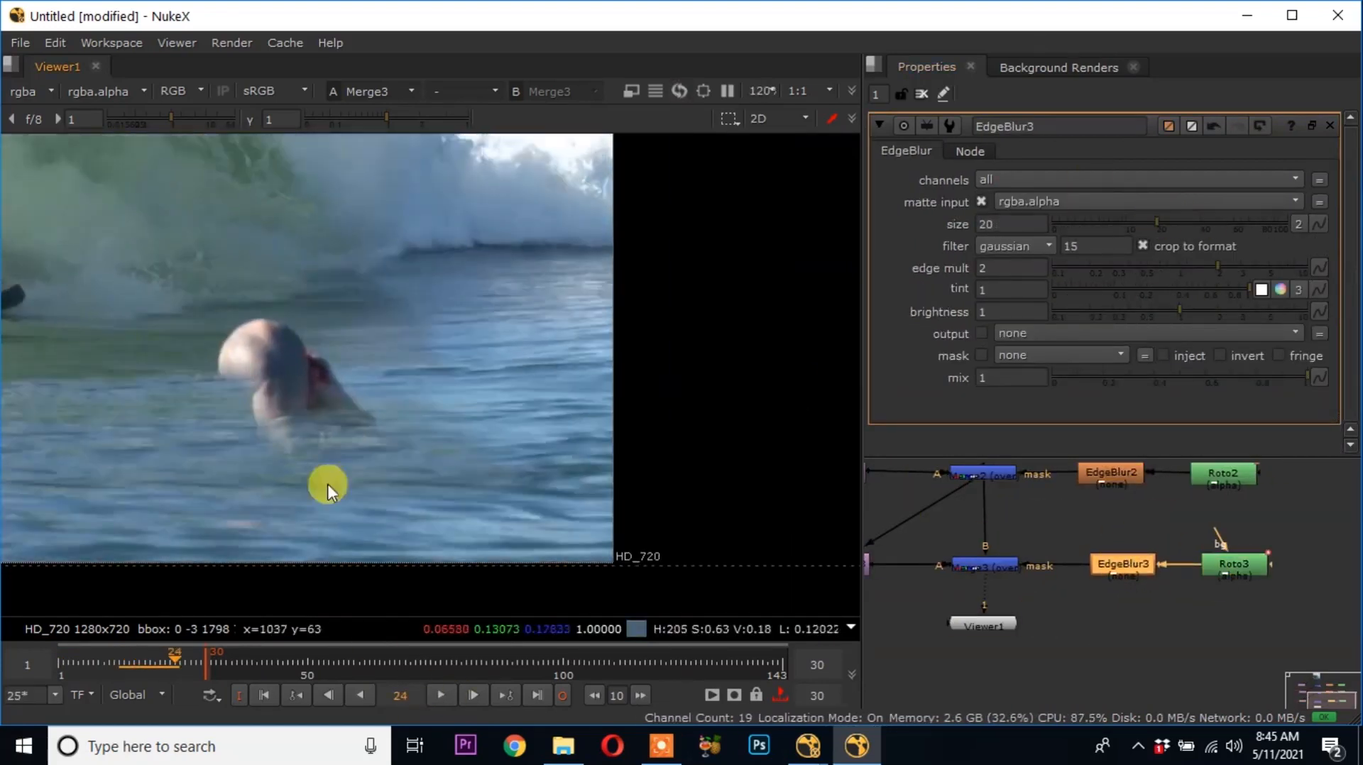
{"action": "scroll", "coordinate": [329, 489], "scroll_direction": "up", "scroll_amount": 1}
{"action": "middle_click_drag", "start_coordinate": [329, 489], "coordinate": [471, 485]}
{"action": "left_click", "coordinate": [1162, 644]}
{"action": "key", "text": "o"}
{"action": "left_click", "coordinate": [367, 363]}
{"action": "left_click", "coordinate": [424, 461]}
{"action": "left_click", "coordinate": [341, 442]}
{"action": "left_click", "coordinate": [367, 364]}
Keyframe Roto4's shape so it tracks the man's neck and shoulder through the clip, finishing at frame 1
{"action": "key", "text": "e"}
{"action": "key", "text": "e"}
{"action": "left_click", "coordinate": [537, 696]}
{"action": "left_click_drag", "start_coordinate": [497, 416], "coordinate": [588, 370]}
{"action": "left_click", "coordinate": [144, 665]}
{"action": "left_click", "coordinate": [108, 667]}
{"action": "middle_click_drag", "start_coordinate": [683, 476], "coordinate": [437, 488]}
{"action": "left_click_drag", "start_coordinate": [366, 392], "coordinate": [636, 301]}
{"action": "left_click", "coordinate": [80, 665]}
{"action": "left_click", "coordinate": [264, 695]}
Add a Merge node between Merge3 and Viewer1 and connect Roto4 to its mask input
{"action": "middle_click_drag", "start_coordinate": [1252, 671], "coordinate": [1321, 607]}
{"action": "left_click_drag", "start_coordinate": [1071, 562], "coordinate": [1073, 672]}
{"action": "left_click", "coordinate": [1054, 501]}
{"action": "key", "text": "m"}
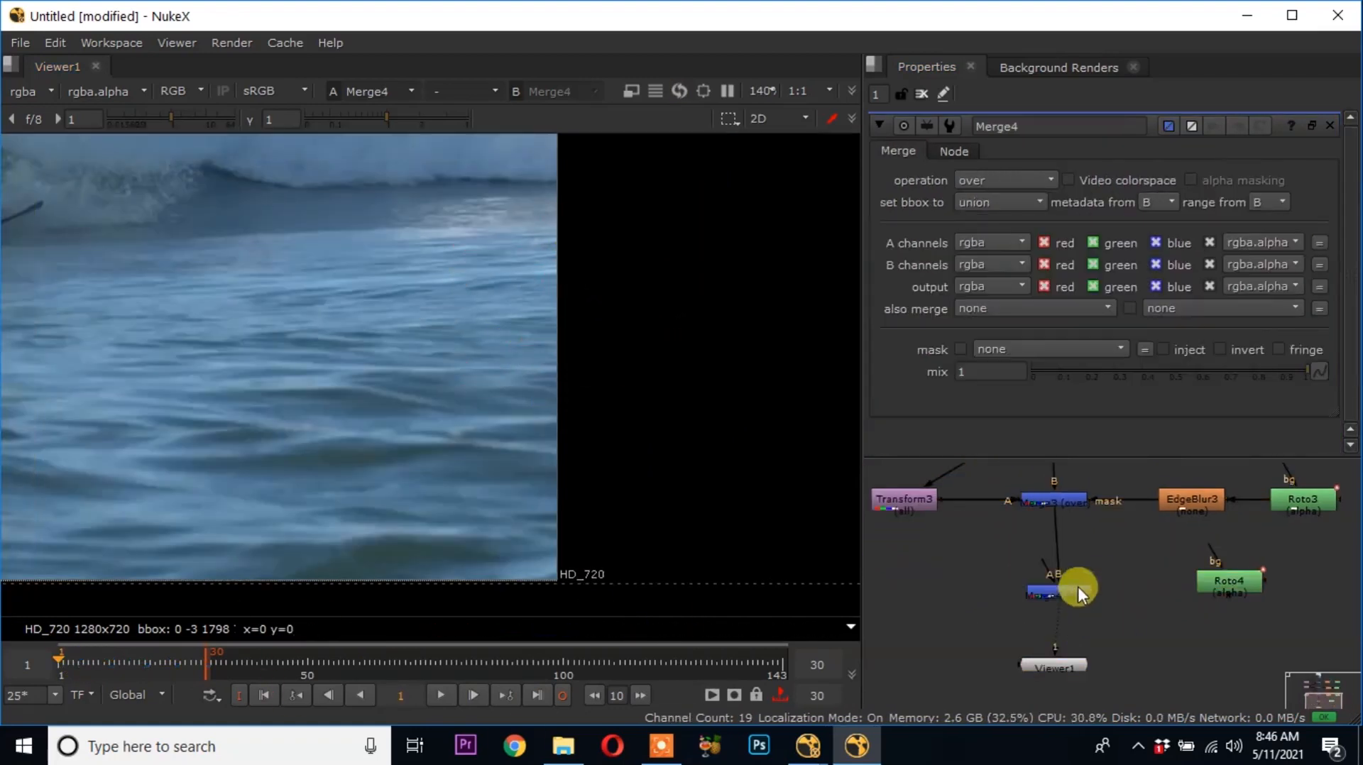
{"action": "left_click_drag", "start_coordinate": [1097, 592], "coordinate": [1229, 582]}
{"action": "left_click_drag", "start_coordinate": [1229, 583], "coordinate": [1294, 593]}
Add a Transform node fed from Merge3 and connect it to Merge4's A input
{"action": "middle_click_drag", "start_coordinate": [1037, 625], "coordinate": [1133, 649]}
{"action": "key", "text": "Tab"}
{"action": "type", "text": "tr"}
{"action": "left_click", "coordinate": [1023, 536]}
{"action": "left_click_drag", "start_coordinate": [988, 605], "coordinate": [1144, 527]}
{"action": "left_click_drag", "start_coordinate": [1001, 638], "coordinate": [1001, 618]}
Tidy the new nodes and, at frame 22, reposition Transform4's center and offset it so clean water covers the man's neck
{"action": "scroll", "coordinate": [994, 619], "scroll_direction": "down", "scroll_amount": 3}
{"action": "scroll", "coordinate": [941, 626], "scroll_direction": "up", "scroll_amount": 3}
{"action": "left_click_drag", "start_coordinate": [1281, 585], "coordinate": [1301, 586]}
{"action": "middle_click_drag", "start_coordinate": [1108, 616], "coordinate": [1177, 610]}
{"action": "left_click_drag", "start_coordinate": [1116, 650], "coordinate": [1121, 663]}
{"action": "left_click", "coordinate": [164, 666]}
{"action": "left_click", "coordinate": [969, 576]}
{"action": "scroll", "coordinate": [575, 401], "scroll_direction": "down", "scroll_amount": 3}
{"action": "left_click_drag", "start_coordinate": [247, 285], "coordinate": [517, 398], "text": "ctrl"}
{"action": "scroll", "coordinate": [374, 426], "scroll_direction": "up", "scroll_amount": 2}
{"action": "scroll", "coordinate": [543, 436], "scroll_direction": "down", "scroll_amount": 2}
Paste another EdgeBlur copy and insert it between Roto4 and Merge4's mask input
{"action": "middle_click_drag", "start_coordinate": [1153, 594], "coordinate": [1057, 594]}
{"action": "left_click", "coordinate": [1153, 634]}
{"action": "key", "text": "ctrl+v"}
{"action": "left_click_drag", "start_coordinate": [1153, 640], "coordinate": [1165, 583]}
Set EdgeBlur4's size to 32 and play the shot to check the blend
{"action": "scroll", "coordinate": [588, 405], "scroll_direction": "up", "scroll_amount": 2}
{"action": "double_click", "coordinate": [1146, 583]}
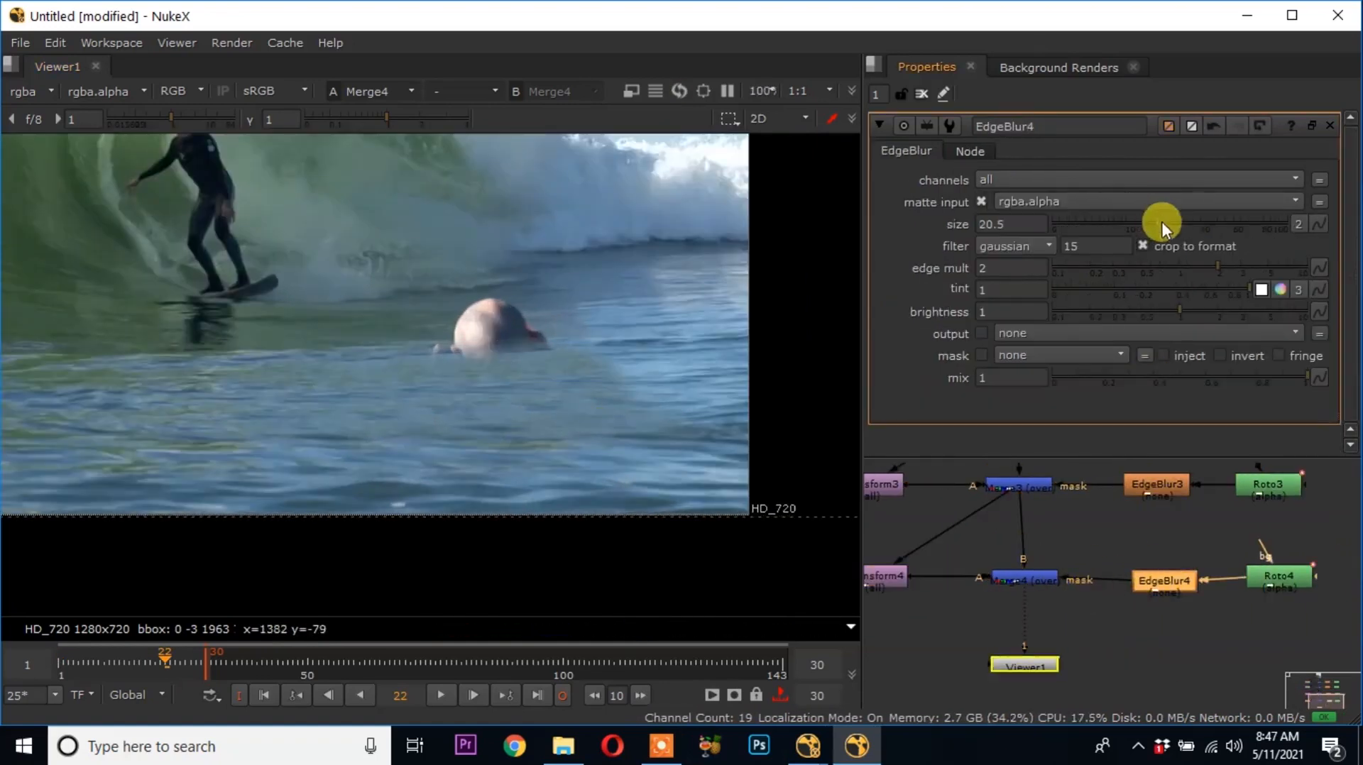
{"action": "left_click_drag", "start_coordinate": [1191, 214], "coordinate": [1186, 217]}
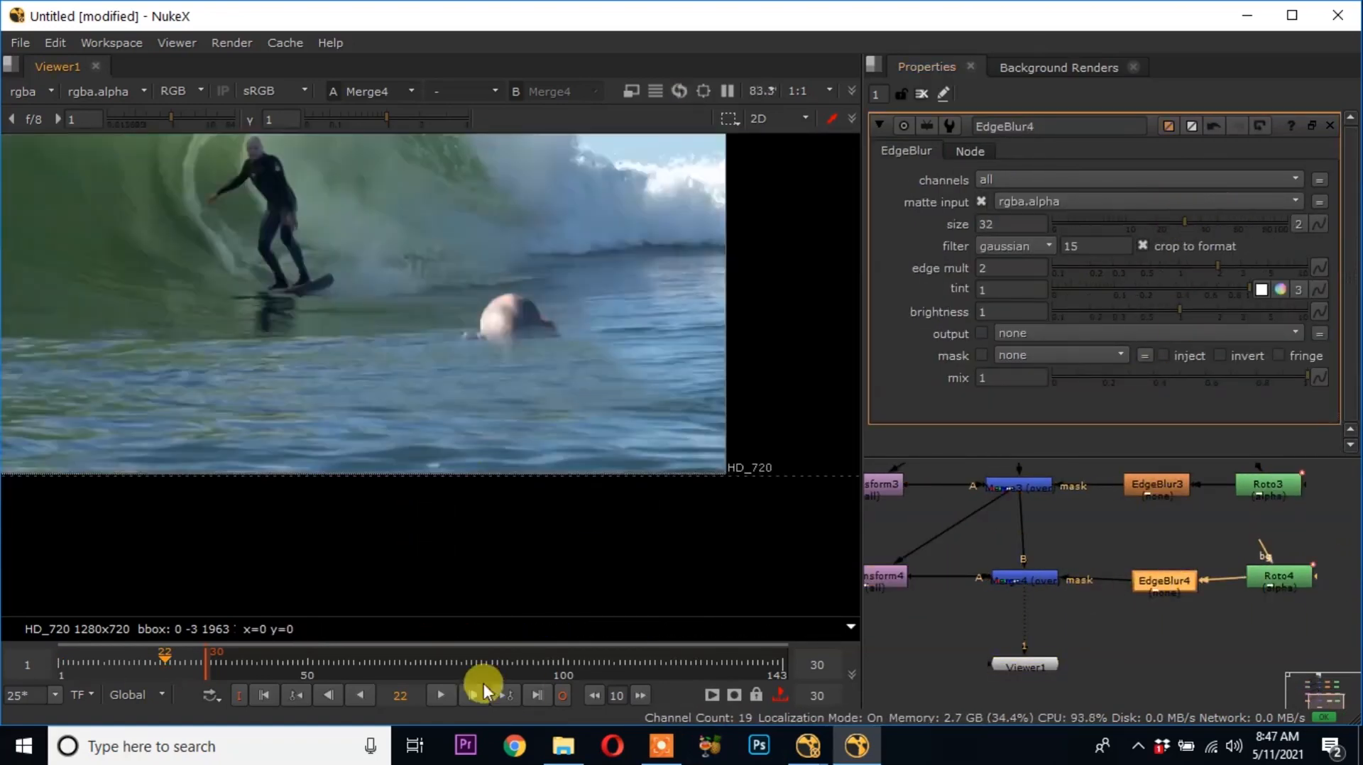
{"action": "left_click", "coordinate": [440, 694]}
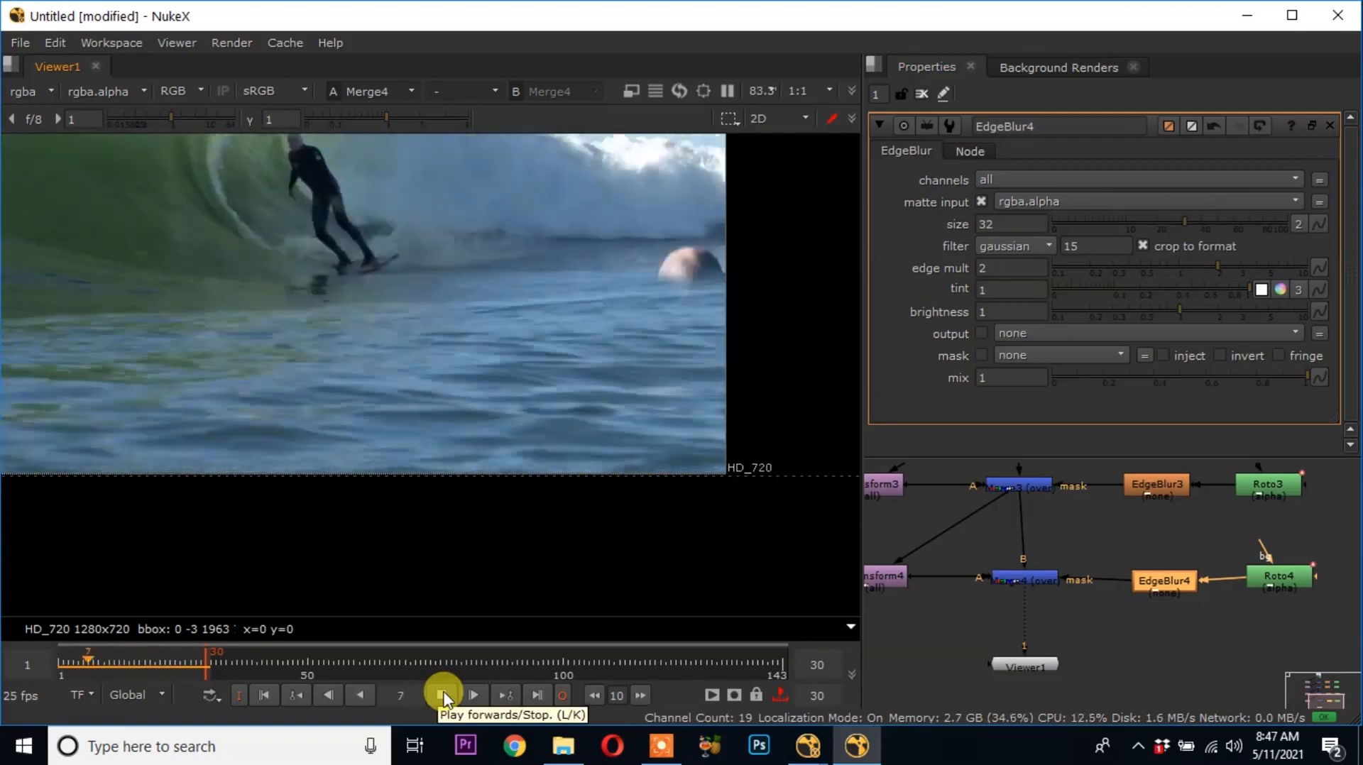
{"action": "left_click", "coordinate": [444, 695]}
Make room below Merge4 by lowering Viewer1, and place a new Roto node beneath Roto4
{"action": "middle_click_drag", "start_coordinate": [1016, 664], "coordinate": [1058, 584]}
{"action": "scroll", "coordinate": [1058, 584], "scroll_direction": "up", "scroll_amount": 1}
{"action": "left_click_drag", "start_coordinate": [1058, 583], "coordinate": [1058, 641]}
{"action": "left_click", "coordinate": [1198, 579]}
{"action": "key", "text": "o"}
{"action": "left_click_drag", "start_coordinate": [1208, 584], "coordinate": [1281, 582]}
At frame 21, draw a closed Bezier in Roto5 around the man's neck and the waterline below his head, and feather its edge
{"action": "scroll", "coordinate": [517, 317], "scroll_direction": "up", "scroll_amount": 3}
{"action": "left_click", "coordinate": [513, 312]}
{"action": "left_click", "coordinate": [481, 311]}
{"action": "left_click", "coordinate": [422, 327]}
{"action": "left_click", "coordinate": [457, 371]}
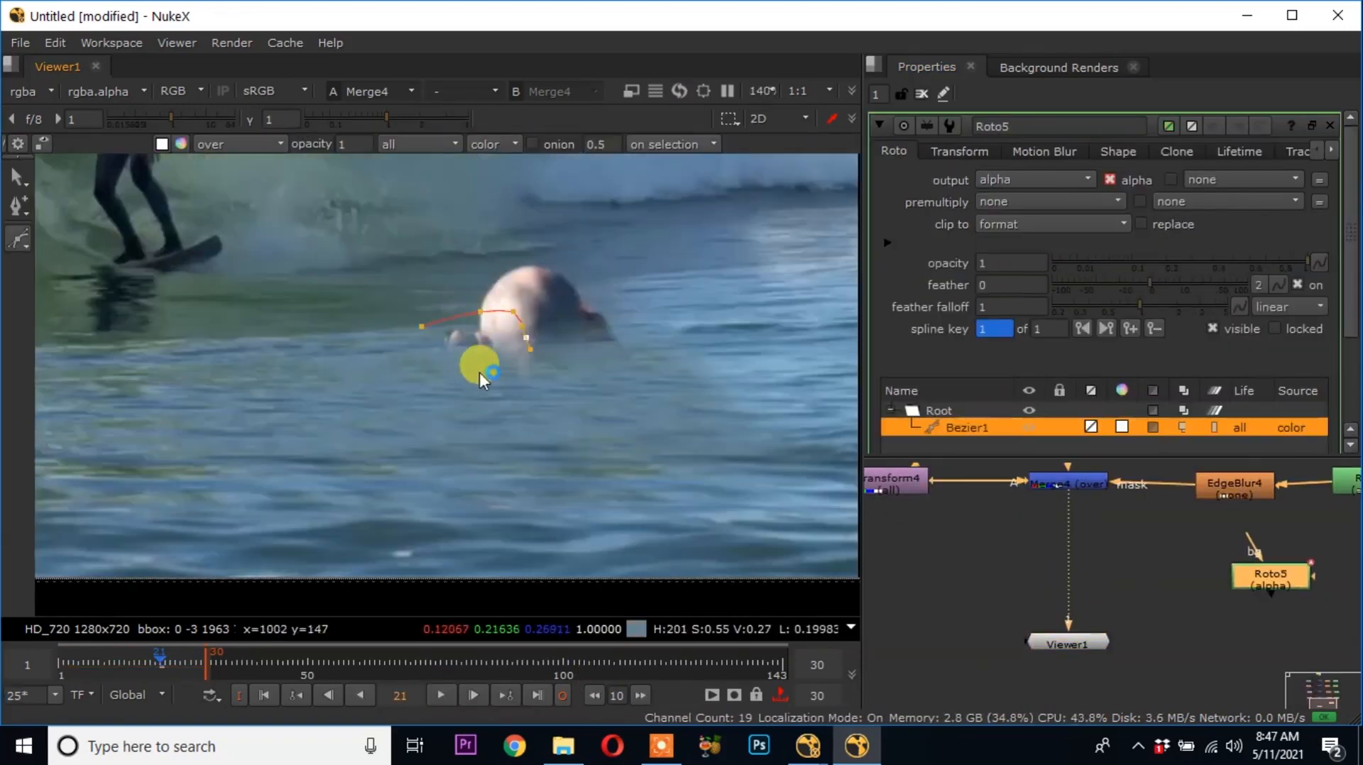
{"action": "left_click", "coordinate": [541, 353]}
{"action": "left_click", "coordinate": [514, 312]}
{"action": "key", "text": "e"}
Animate Roto5's Bezier forward from frame 21 by keyframing its position over the man's neck
{"action": "key", "text": "Right"}
{"action": "key", "text": "Right"}
{"action": "key", "text": "Right"}
{"action": "key", "text": "Right"}
{"action": "left_click_drag", "start_coordinate": [493, 345], "coordinate": [367, 367]}
{"action": "key", "text": "Right"}
{"action": "key", "text": "Right"}
{"action": "key", "text": "Right"}
{"action": "key", "text": "Right"}
Animate Roto5's Bezier backward to frame 1, keyframing its position over the man's neck as he drifts out of shot
{"action": "key", "text": "Left"}
{"action": "key", "text": "Left"}
{"action": "key", "text": "Left"}
{"action": "key", "text": "Left"}
{"action": "key", "text": "Left"}
{"action": "key", "text": "Left"}
{"action": "key", "text": "Left"}
{"action": "key", "text": "Left"}
{"action": "key", "text": "Left"}
{"action": "key", "text": "Left"}
{"action": "key", "text": "Left"}
{"action": "key", "text": "Left"}
{"action": "key", "text": "Left"}
{"action": "key", "text": "Left"}
{"action": "left_click_drag", "start_coordinate": [496, 348], "coordinate": [569, 325]}
{"action": "middle_click_drag", "start_coordinate": [569, 326], "coordinate": [413, 342]}
{"action": "key", "text": "Left"}
{"action": "key", "text": "Left"}
{"action": "left_click_drag", "start_coordinate": [413, 342], "coordinate": [609, 311]}
{"action": "key", "text": "Right"}
{"action": "key", "text": "Right"}
{"action": "key", "text": "Left"}
{"action": "key", "text": "Left"}
{"action": "key", "text": "Left"}
{"action": "key", "text": "Left"}
{"action": "key", "text": "Left"}
{"action": "key", "text": "Left"}
{"action": "key", "text": "Left"}
{"action": "key", "text": "Left"}
{"action": "key", "text": "Left"}
{"action": "key", "text": "Left"}
{"action": "key", "text": "Left"}
{"action": "left_click_drag", "start_coordinate": [588, 299], "coordinate": [706, 294]}
{"action": "key", "text": "Left"}
{"action": "key", "text": "Left"}
{"action": "key", "text": "Left"}
Add a Merge node below Merge4 masked by Roto5, and feed its A input through a Transform node connected to Merge4
{"action": "key", "text": "ctrl+a"}
{"action": "key", "text": "l"}
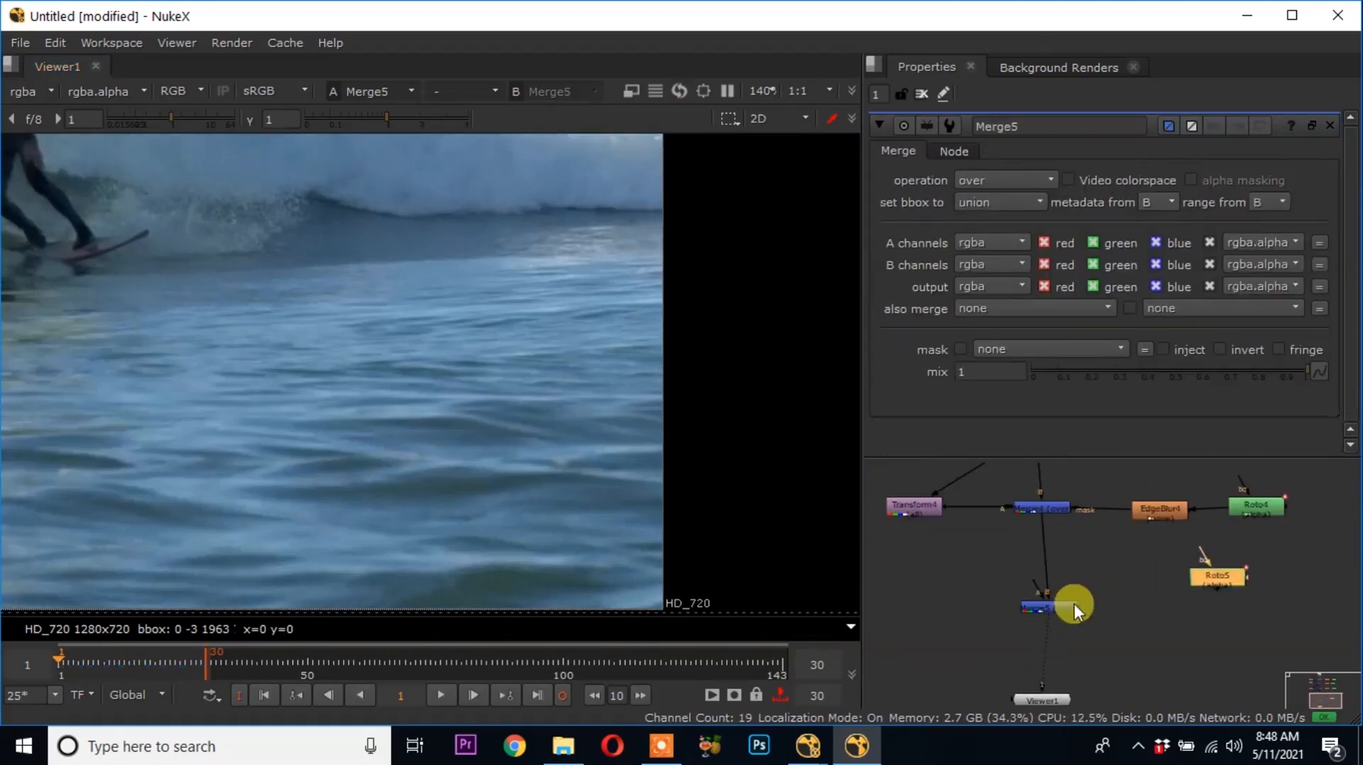
{"action": "key", "text": "Tab"}
{"action": "type", "text": "tr"}
{"action": "key", "text": "Return"}
{"action": "left_click_drag", "start_coordinate": [1015, 591], "coordinate": [930, 602]}
{"action": "left_click_drag", "start_coordinate": [913, 578], "coordinate": [1040, 510]}
At frame 17, reposition Transform5's center and offset it so clean water covers the man's neck
{"action": "left_click", "coordinate": [140, 664]}
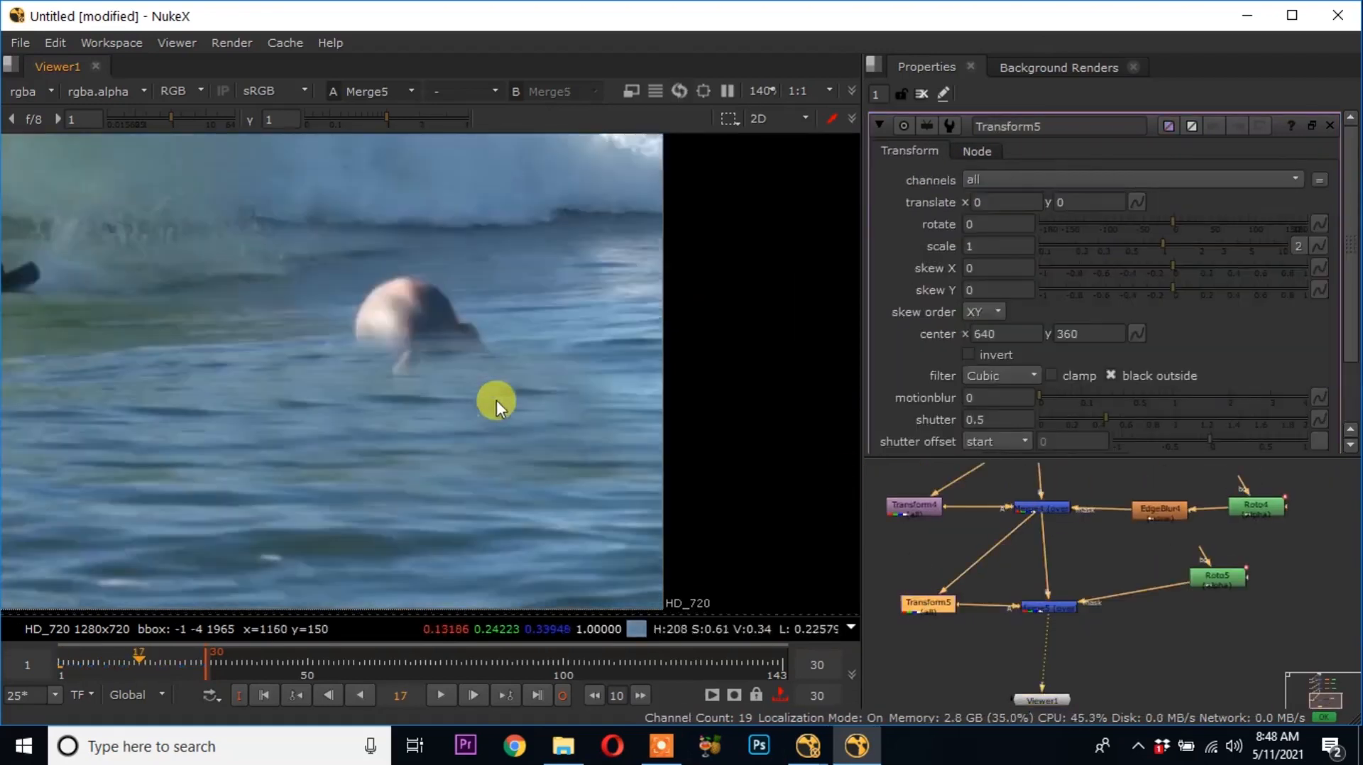
{"action": "double_click", "coordinate": [918, 601]}
{"action": "scroll", "coordinate": [558, 600], "scroll_direction": "down", "scroll_amount": 5}
{"action": "left_click_drag", "start_coordinate": [227, 397], "coordinate": [444, 503], "text": "ctrl"}
{"action": "scroll", "coordinate": [462, 548], "scroll_direction": "up", "scroll_amount": 5}
{"action": "left_click_drag", "start_coordinate": [369, 367], "coordinate": [453, 347], "text": "ctrl"}
Paste another EdgeBlur copy between Roto5 and Merge5's mask input, and align the nodes in a row
{"action": "scroll", "coordinate": [438, 344], "scroll_direction": "down", "scroll_amount": 2}
{"action": "left_click_drag", "start_coordinate": [1225, 582], "coordinate": [1250, 621]}
{"action": "left_click", "coordinate": [1131, 649]}
{"action": "key", "text": "ctrl+v"}
{"action": "left_click_drag", "start_coordinate": [1137, 649], "coordinate": [1154, 615]}
{"action": "left_click_drag", "start_coordinate": [1242, 615], "coordinate": [1264, 604]}
{"action": "left_click_drag", "start_coordinate": [1166, 616], "coordinate": [1175, 603]}
Set EdgeBlur5's size to 11 and play the shot to check the result
{"action": "double_click", "coordinate": [1175, 604]}
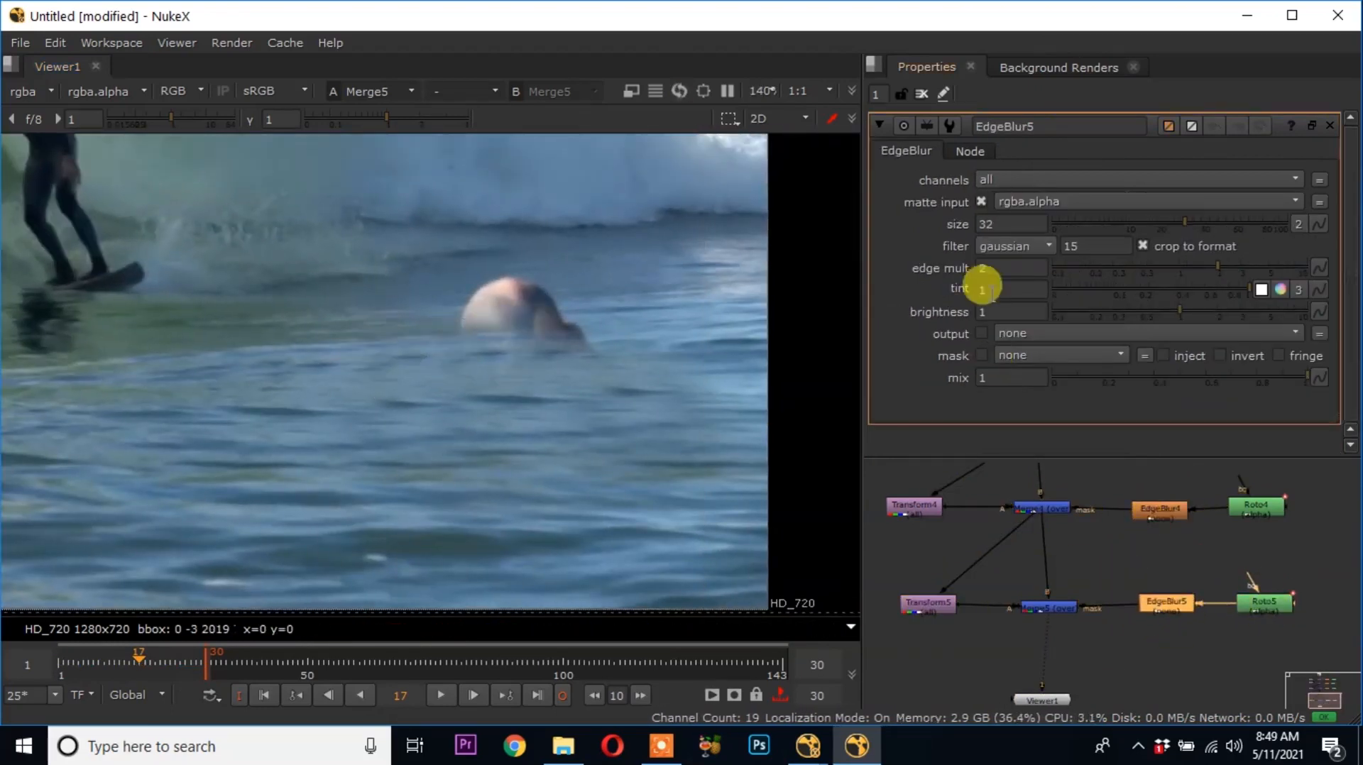
{"action": "left_click_drag", "start_coordinate": [1168, 223], "coordinate": [1134, 223]}
{"action": "scroll", "coordinate": [440, 424], "scroll_direction": "down", "scroll_amount": 3}
{"action": "left_click", "coordinate": [443, 695]}
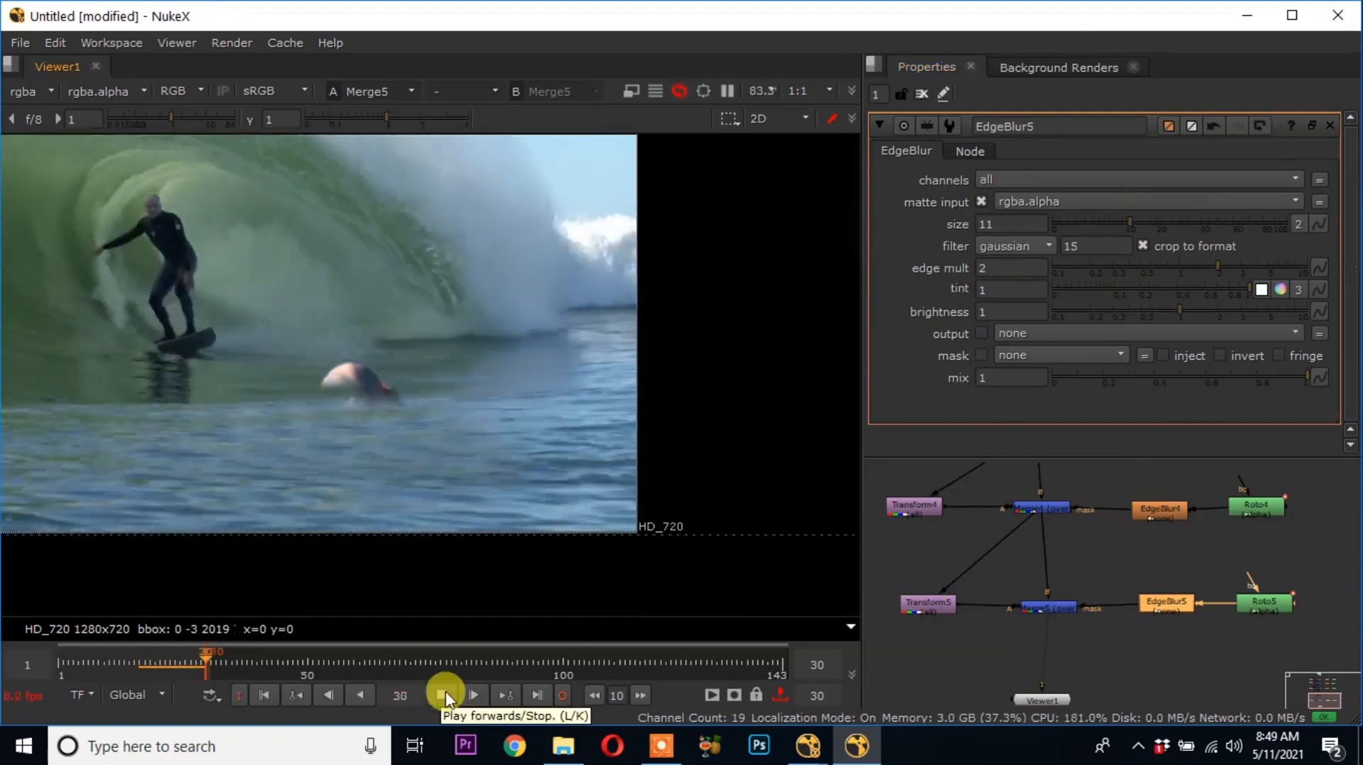
{"action": "left_click", "coordinate": [436, 696]}
Add another Roto node and, at frame 17, draw a closed, feathered Bezier around the man's remaining neck and nearby water
{"action": "scroll", "coordinate": [483, 452], "scroll_direction": "up", "scroll_amount": 4}
{"action": "key", "text": "o"}
{"action": "scroll", "coordinate": [435, 360], "scroll_direction": "up", "scroll_amount": 2}
{"action": "left_click", "coordinate": [463, 339]}
{"action": "left_click", "coordinate": [566, 335]}
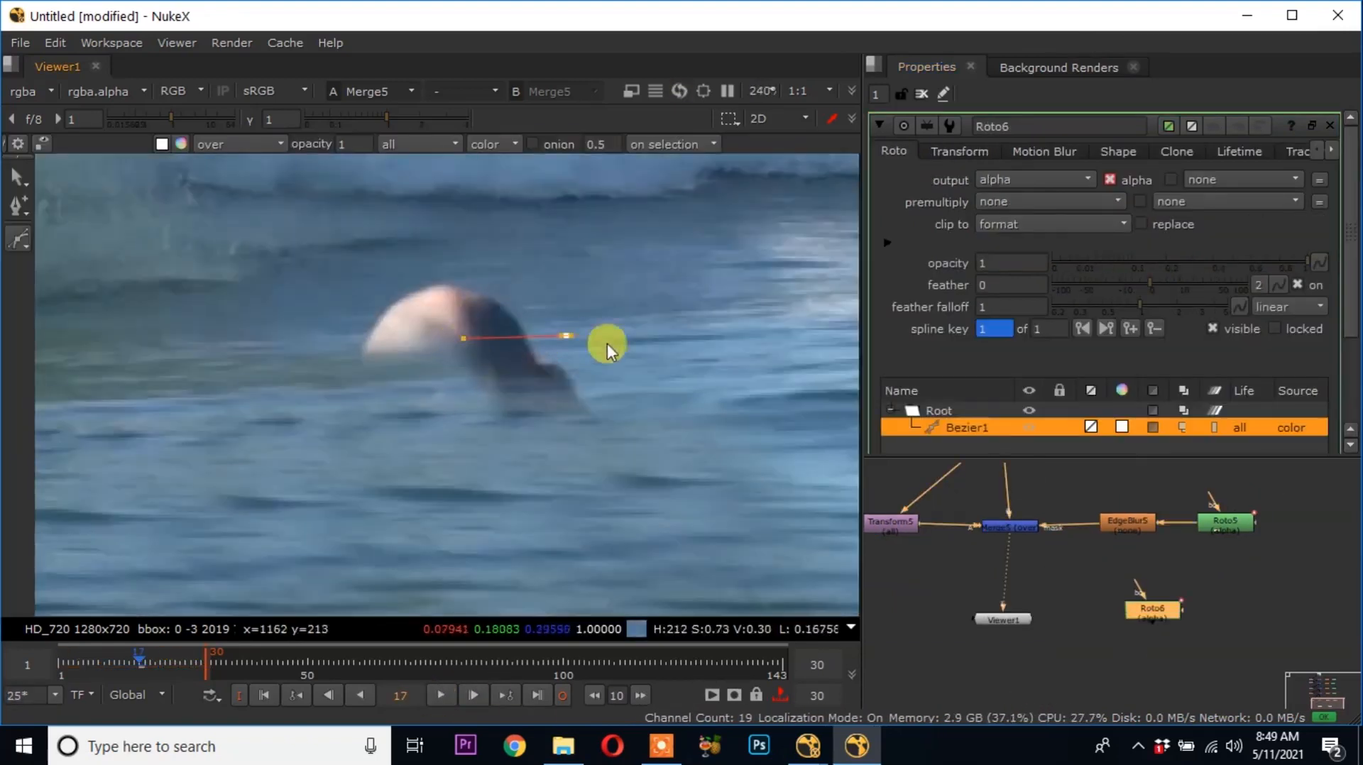
{"action": "left_click", "coordinate": [465, 342]}
{"action": "scroll", "coordinate": [482, 361], "scroll_direction": "down", "scroll_amount": 2}
{"action": "key", "text": "z"}
{"action": "scroll", "coordinate": [605, 348], "scroll_direction": "up", "scroll_amount": 2}
{"action": "key", "text": "e"}
{"action": "key", "text": "e"}
{"action": "key", "text": "e"}
{"action": "key", "text": "e"}
{"action": "key", "text": "e"}
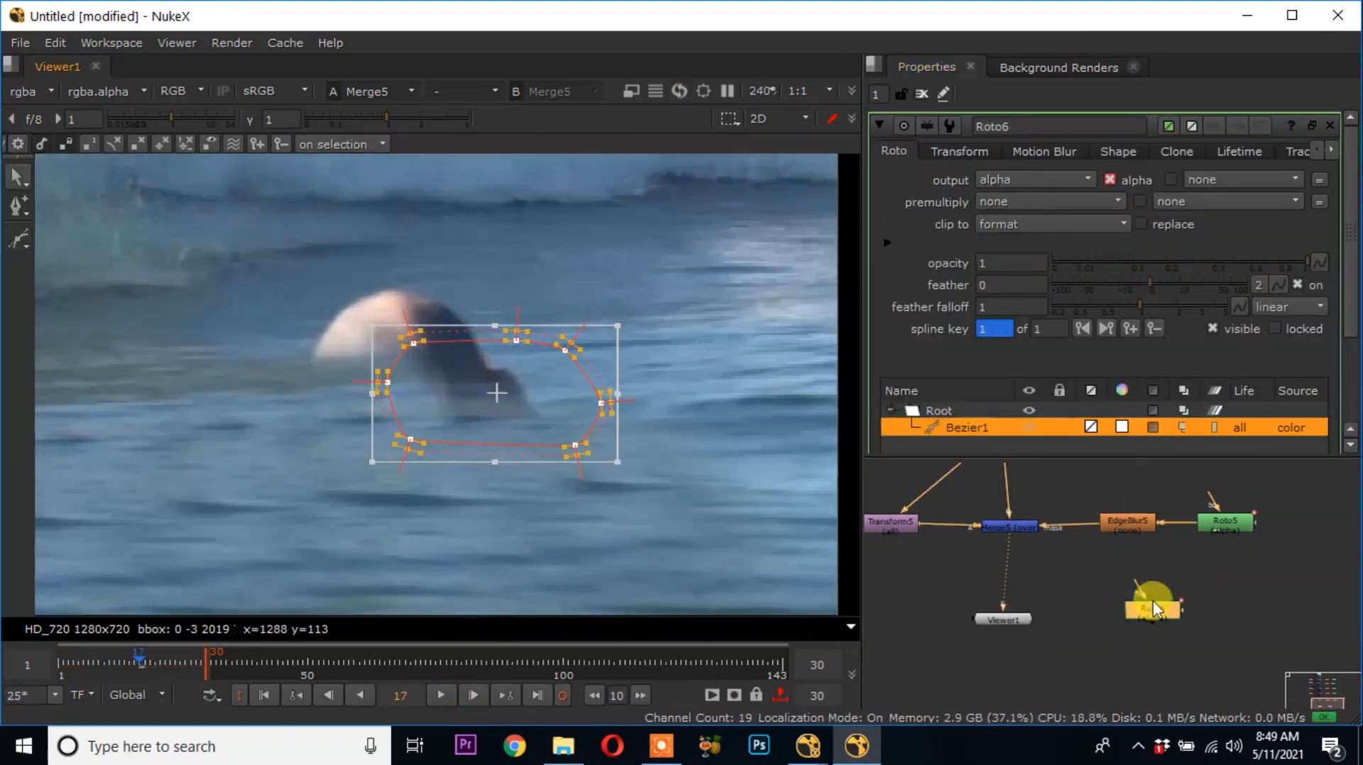
Keyframe Roto6's shape forward from frame 17 to frame 30, moving it to follow the man's neck
{"action": "key", "text": "Right"}
{"action": "key", "text": "Right"}
{"action": "key", "text": "Right"}
{"action": "left_click_drag", "start_coordinate": [497, 404], "coordinate": [383, 444]}
{"action": "key", "text": "Right"}
{"action": "key", "text": "Right"}
{"action": "key", "text": "Right"}
{"action": "key", "text": "Right"}
{"action": "middle_click_drag", "start_coordinate": [383, 447], "coordinate": [626, 372]}
{"action": "left_click_drag", "start_coordinate": [637, 359], "coordinate": [480, 398]}
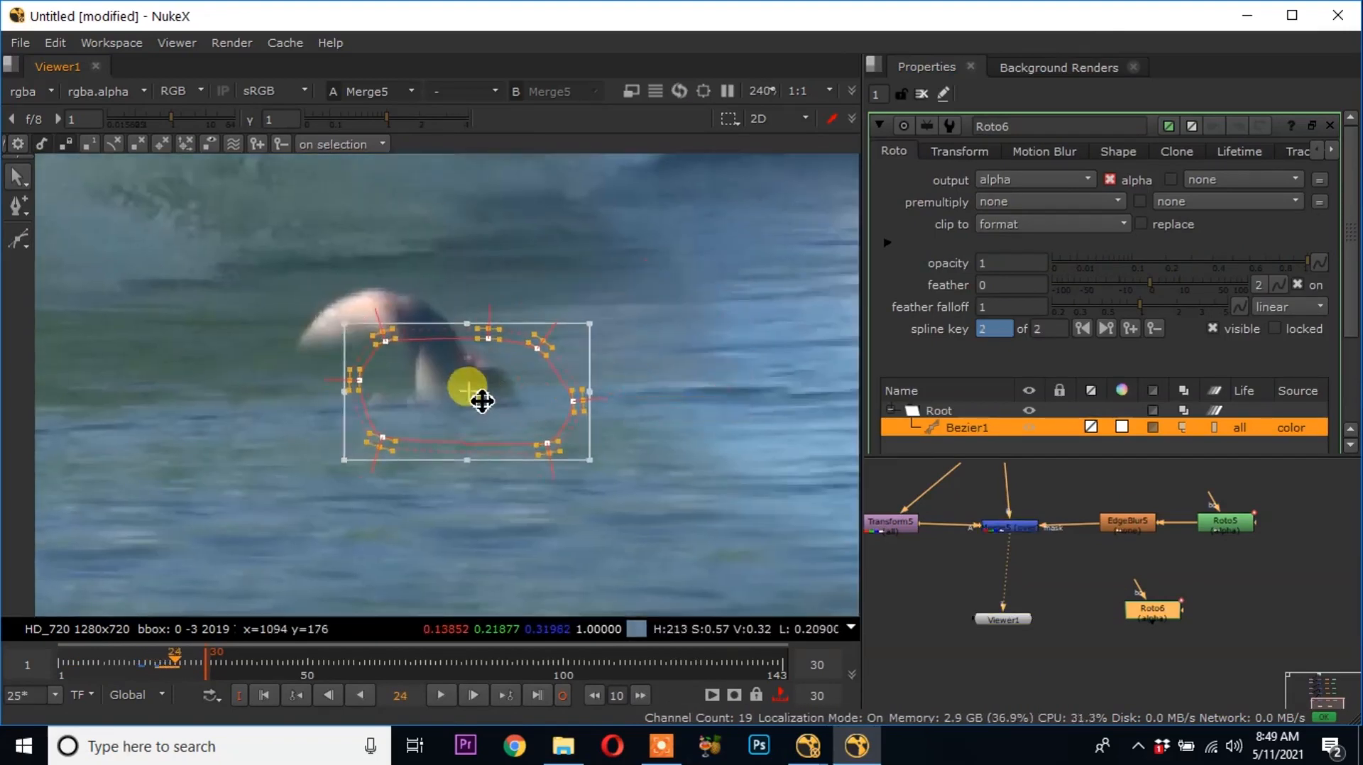
{"action": "key", "text": "Right"}
{"action": "key", "text": "Right"}
{"action": "key", "text": "Right"}
{"action": "middle_click_drag", "start_coordinate": [490, 419], "coordinate": [649, 384]}
{"action": "key", "text": "Right"}
{"action": "key", "text": "Right"}
{"action": "key", "text": "Right"}
{"action": "left_click_drag", "start_coordinate": [649, 384], "coordinate": [526, 392]}
Keyframe Roto6's shape backward through the frames before 17, moving it to follow the man's neck
{"action": "key", "text": "Left"}
{"action": "key", "text": "Left"}
{"action": "key", "text": "Left"}
{"action": "key", "text": "Left"}
{"action": "key", "text": "Left"}
{"action": "key", "text": "Left"}
{"action": "key", "text": "Left"}
{"action": "key", "text": "Left"}
{"action": "key", "text": "Left"}
{"action": "key", "text": "Left"}
{"action": "key", "text": "Left"}
{"action": "key", "text": "Left"}
{"action": "key", "text": "Left"}
{"action": "middle_click_drag", "start_coordinate": [781, 436], "coordinate": [237, 539]}
{"action": "key", "text": "Left"}
{"action": "key", "text": "Left"}
{"action": "key", "text": "Left"}
{"action": "key", "text": "Left"}
{"action": "left_click_drag", "start_coordinate": [269, 410], "coordinate": [480, 341]}
{"action": "key", "text": "Left"}
{"action": "key", "text": "Left"}
{"action": "key", "text": "Left"}
{"action": "key", "text": "Left"}
{"action": "middle_click_drag", "start_coordinate": [509, 456], "coordinate": [277, 526]}
{"action": "left_click_drag", "start_coordinate": [275, 431], "coordinate": [475, 379]}
{"action": "key", "text": "Left"}
{"action": "key", "text": "Left"}
{"action": "key", "text": "Left"}
{"action": "key", "text": "Left"}
{"action": "left_click_drag", "start_coordinate": [454, 382], "coordinate": [619, 378]}
{"action": "key", "text": "Left"}
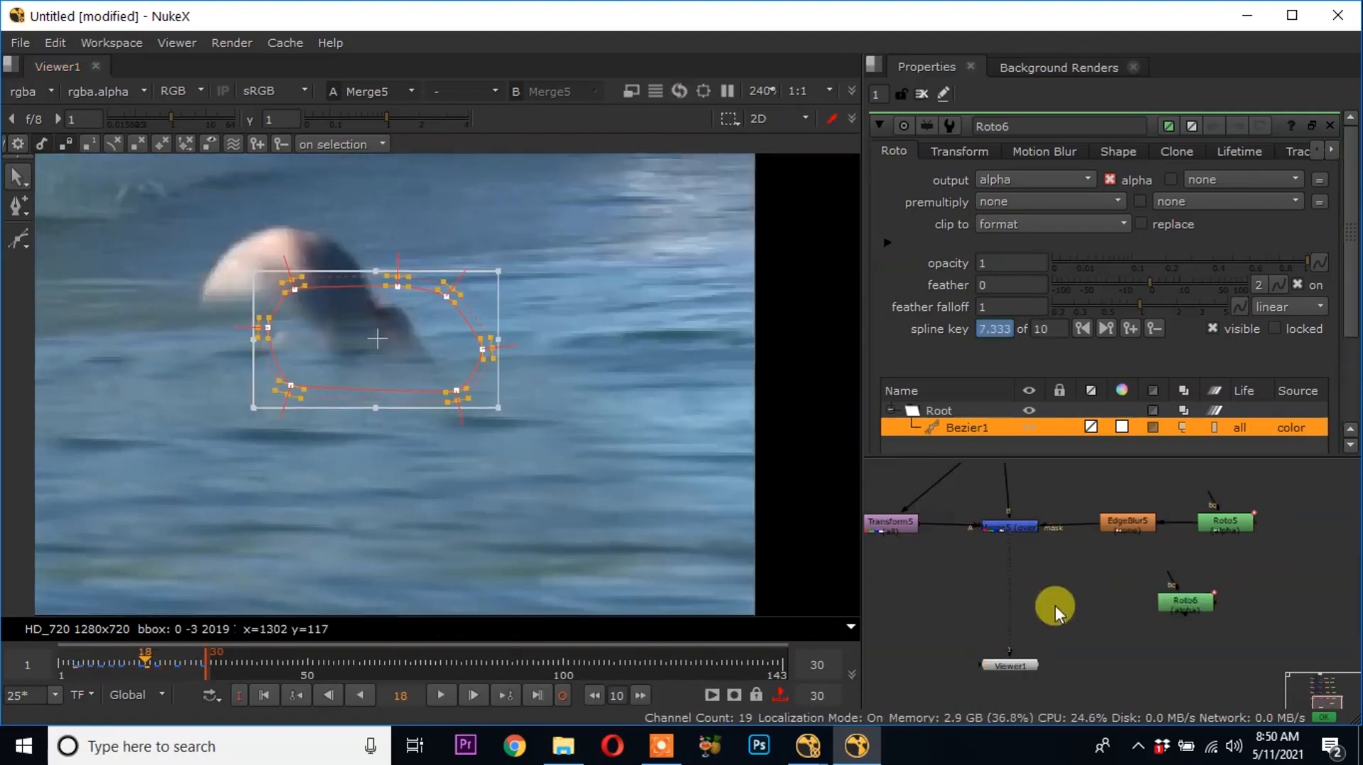
Add a Merge node below Merge5, masked by Roto6, and feed its A input through a new Transform taken from Merge5
{"action": "key", "text": "m"}
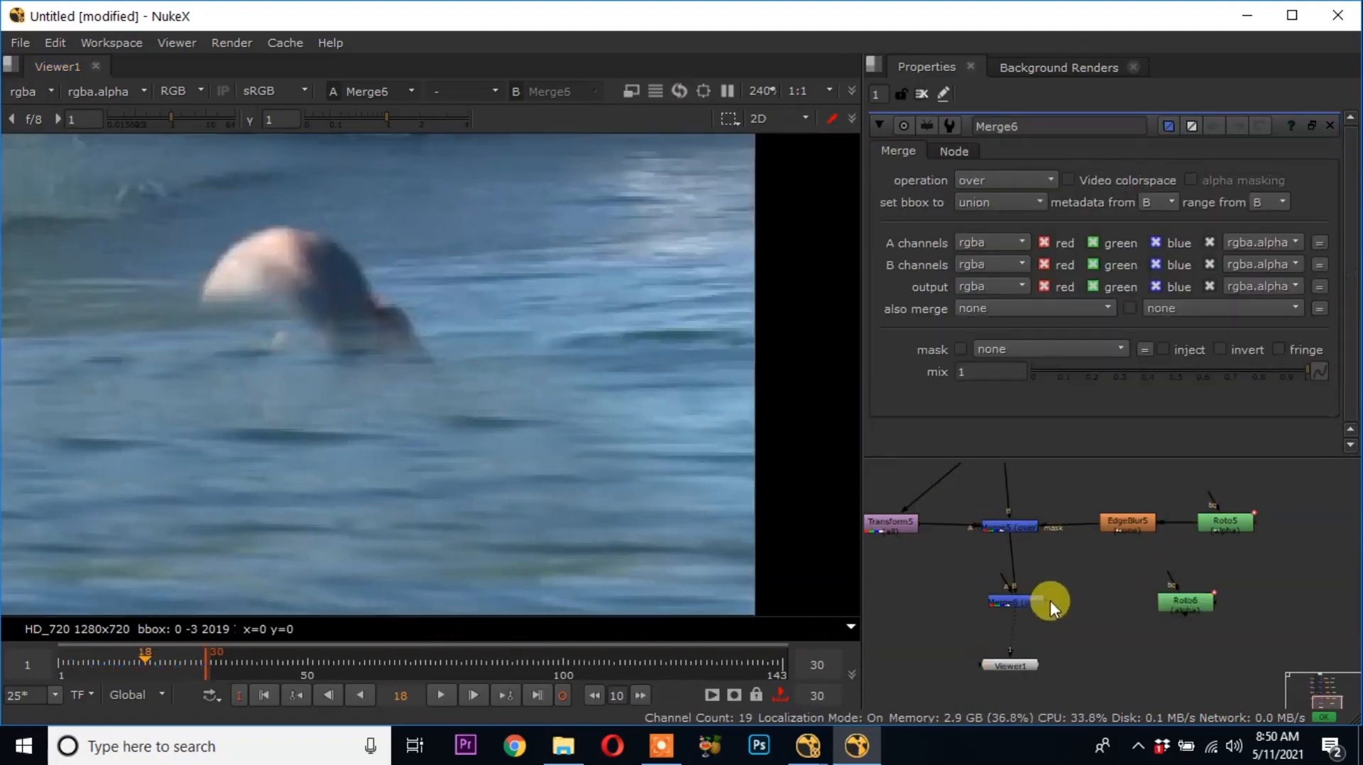
{"action": "left_click", "coordinate": [899, 613]}
{"action": "key", "text": "Tab"}
{"action": "type", "text": "tr"}
{"action": "left_click", "coordinate": [997, 537]}
{"action": "left_click_drag", "start_coordinate": [1090, 596], "coordinate": [1090, 545]}
{"action": "left_click_drag", "start_coordinate": [977, 632], "coordinate": [988, 618]}
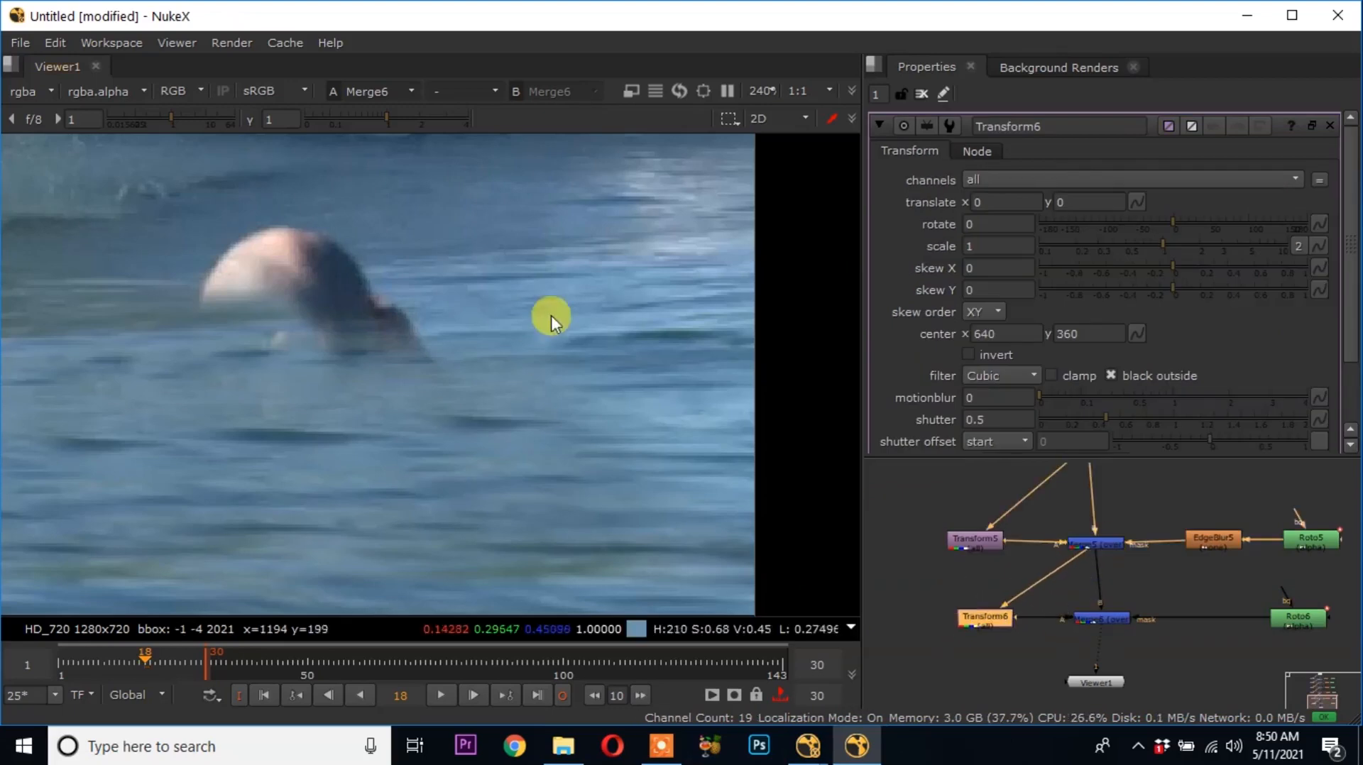
At frame 18, move Transform6's center to about 975.5, 190.5 and offset the copy so clean water covers the man's neck
{"action": "scroll", "coordinate": [551, 407], "scroll_direction": "down", "scroll_amount": 6}
{"action": "left_click_drag", "start_coordinate": [88, 239], "coordinate": [316, 366], "text": "ctrl"}
{"action": "scroll", "coordinate": [310, 378], "scroll_direction": "up", "scroll_amount": 4}
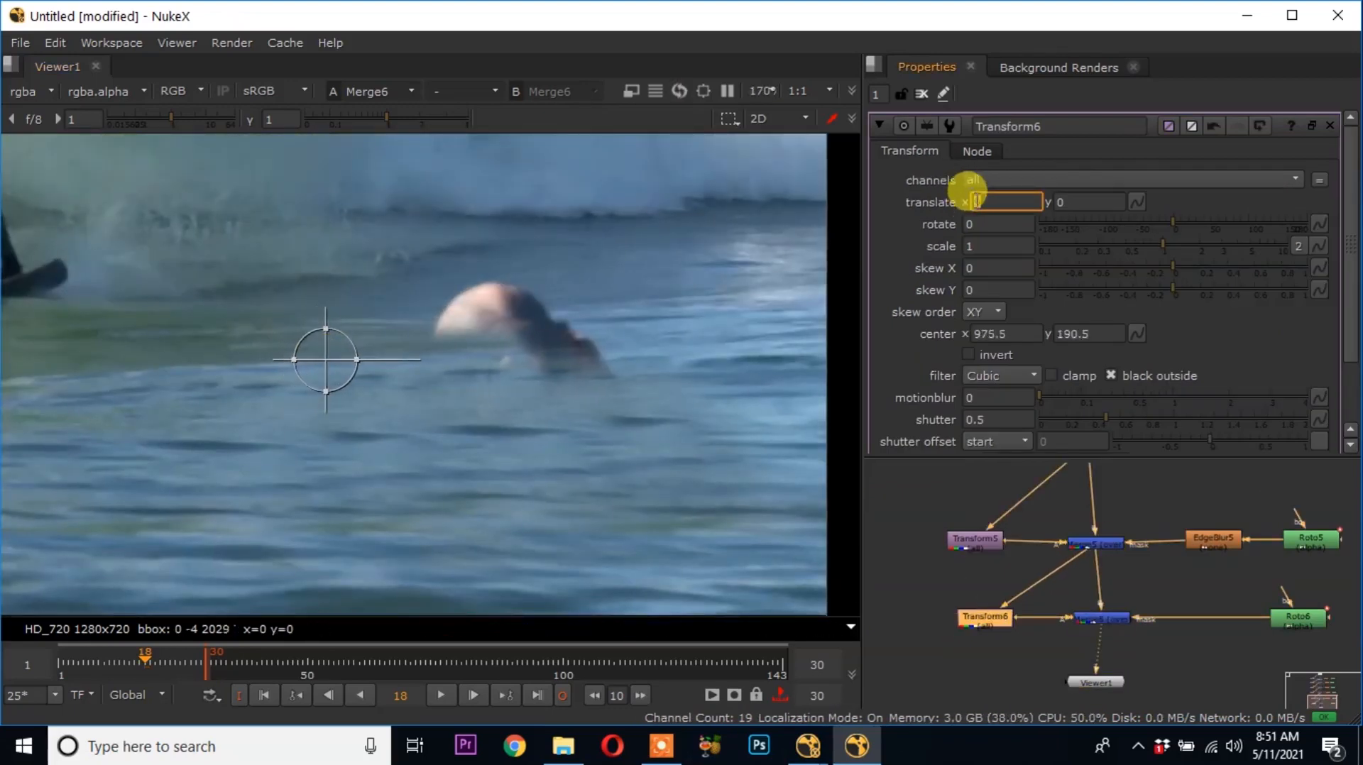
{"action": "left_click_drag", "start_coordinate": [377, 359], "coordinate": [489, 365]}
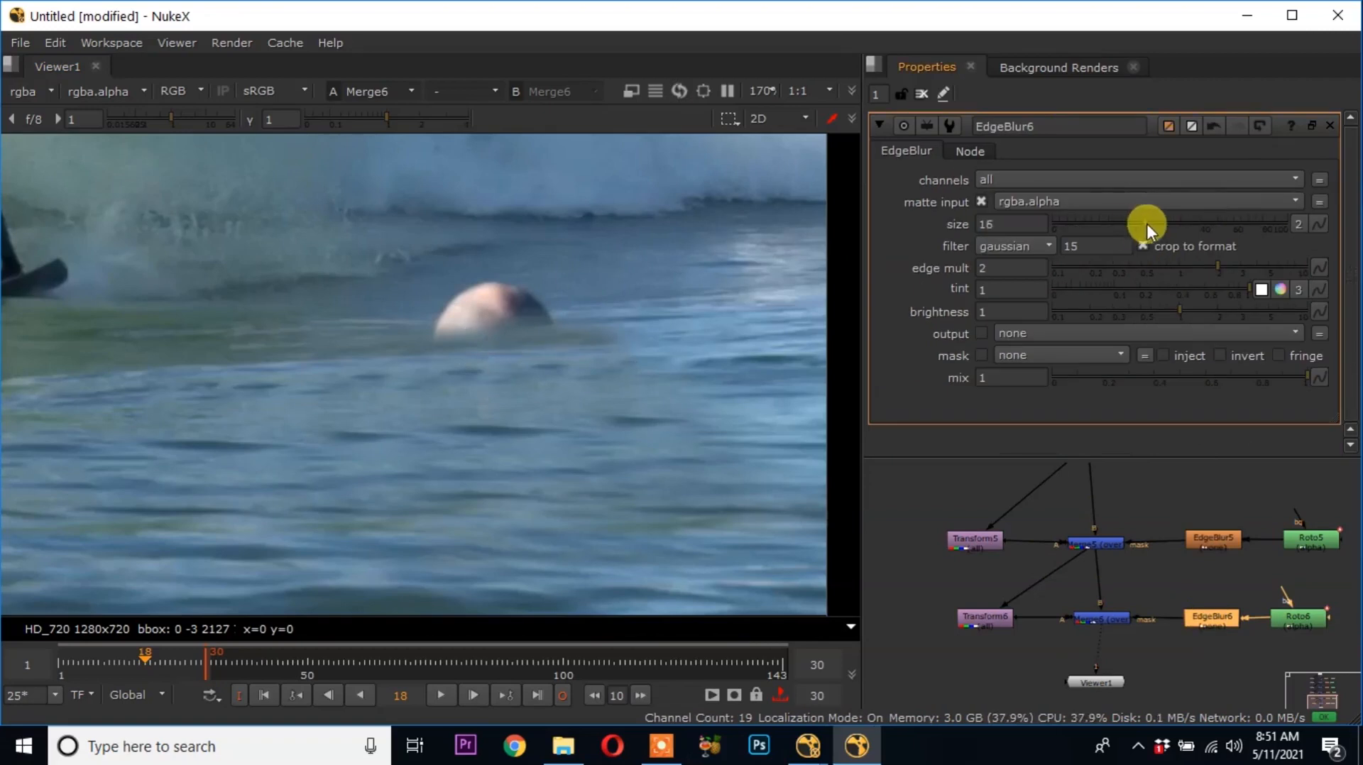
Soften Roto6's mask with an EdgeBlur size of 27.5, move the viewer node down, and play the shot to check the blend
{"action": "scroll", "coordinate": [551, 511], "scroll_direction": "down", "scroll_amount": 3}
{"action": "scroll", "coordinate": [575, 463], "scroll_direction": "up", "scroll_amount": 3}
{"action": "middle_click_drag", "start_coordinate": [1122, 632], "coordinate": [1100, 574]}
{"action": "left_click_drag", "start_coordinate": [1100, 622], "coordinate": [1105, 666]}
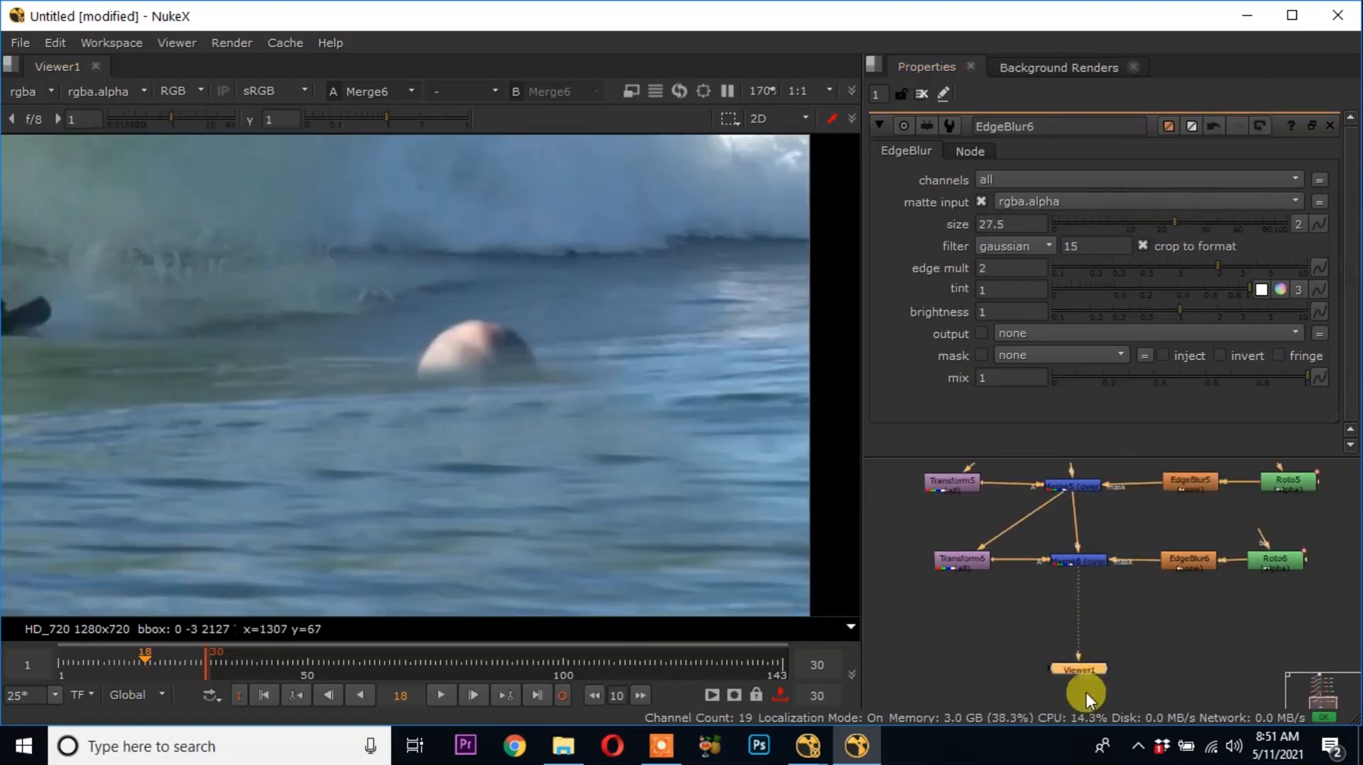
{"action": "scroll", "coordinate": [467, 552], "scroll_direction": "down", "scroll_amount": 3}
{"action": "left_click", "coordinate": [445, 695]}
{"action": "left_click", "coordinate": [429, 692]}
Add another Roto node and, at frame 22, draw a closed Bezier around the man's remaining head
{"action": "left_click", "coordinate": [164, 657]}
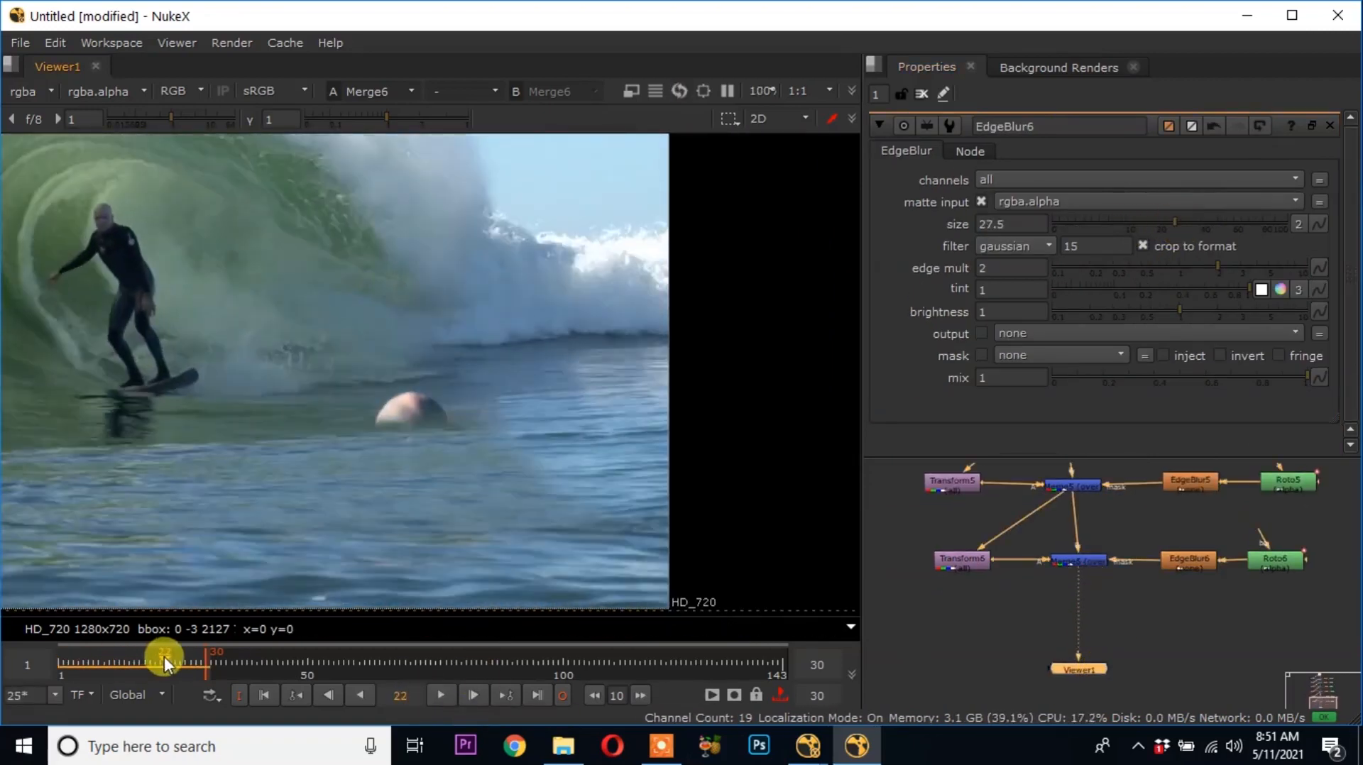
{"action": "key", "text": "o"}
{"action": "scroll", "coordinate": [335, 386], "scroll_direction": "up", "scroll_amount": 2}
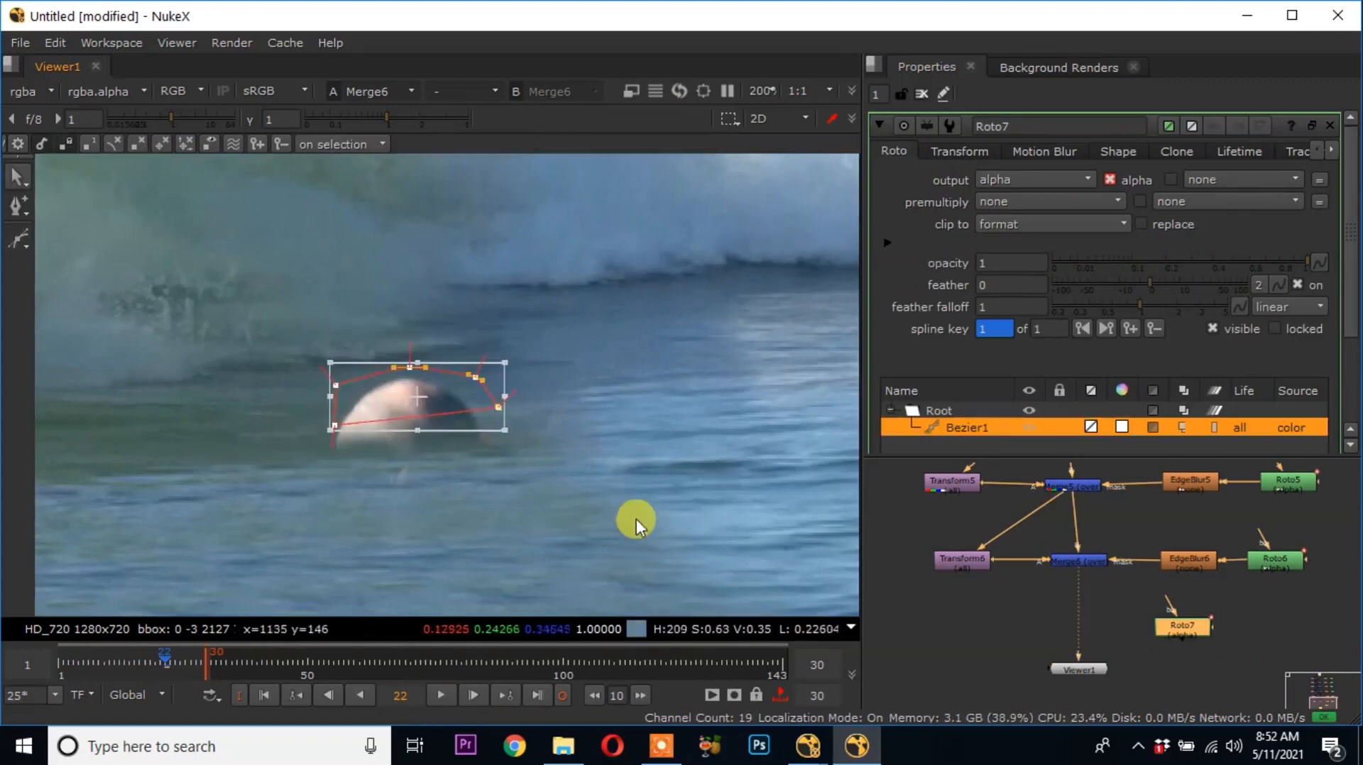
Keyframe Roto7's shape forward from frame 22 to frame 30, moving it to follow the man's head
{"action": "key", "text": "Right"}
{"action": "key", "text": "Right"}
{"action": "key", "text": "Right"}
{"action": "left_click_drag", "start_coordinate": [420, 403], "coordinate": [258, 431]}
{"action": "key", "text": "Right"}
{"action": "key", "text": "Right"}
{"action": "key", "text": "Right"}
{"action": "key", "text": "Right"}
{"action": "key", "text": "Right"}
Keyframe Roto7's shape backward to frame 1, moving it with the man's head until it lies outside the picture
{"action": "key", "text": "Left"}
{"action": "key", "text": "Left"}
{"action": "key", "text": "Left"}
{"action": "key", "text": "Left"}
{"action": "key", "text": "Left"}
{"action": "key", "text": "Left"}
{"action": "key", "text": "Left"}
{"action": "key", "text": "Left"}
{"action": "key", "text": "Left"}
{"action": "key", "text": "Left"}
{"action": "key", "text": "Left"}
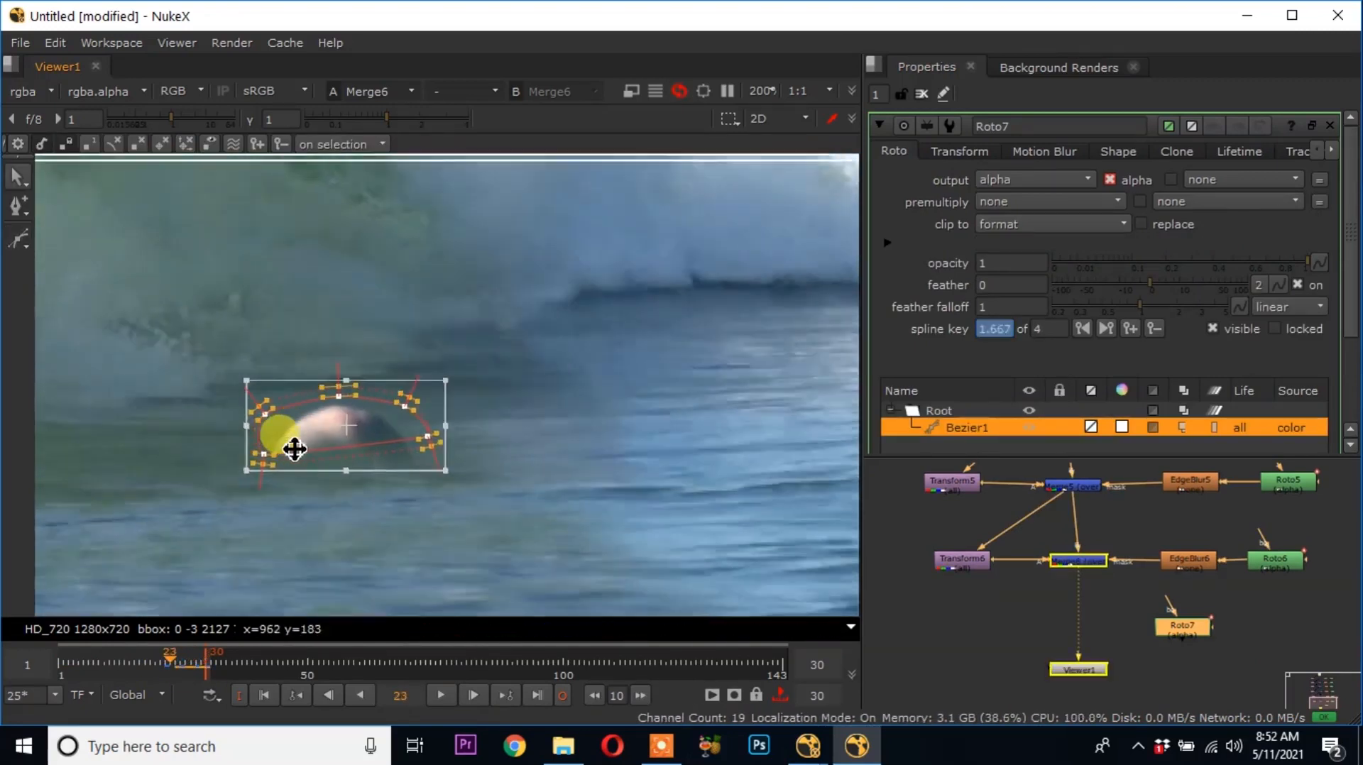
{"action": "left_click_drag", "start_coordinate": [421, 401], "coordinate": [567, 365]}
{"action": "key", "text": "Left"}
{"action": "key", "text": "Left"}
{"action": "key", "text": "Left"}
{"action": "key", "text": "Left"}
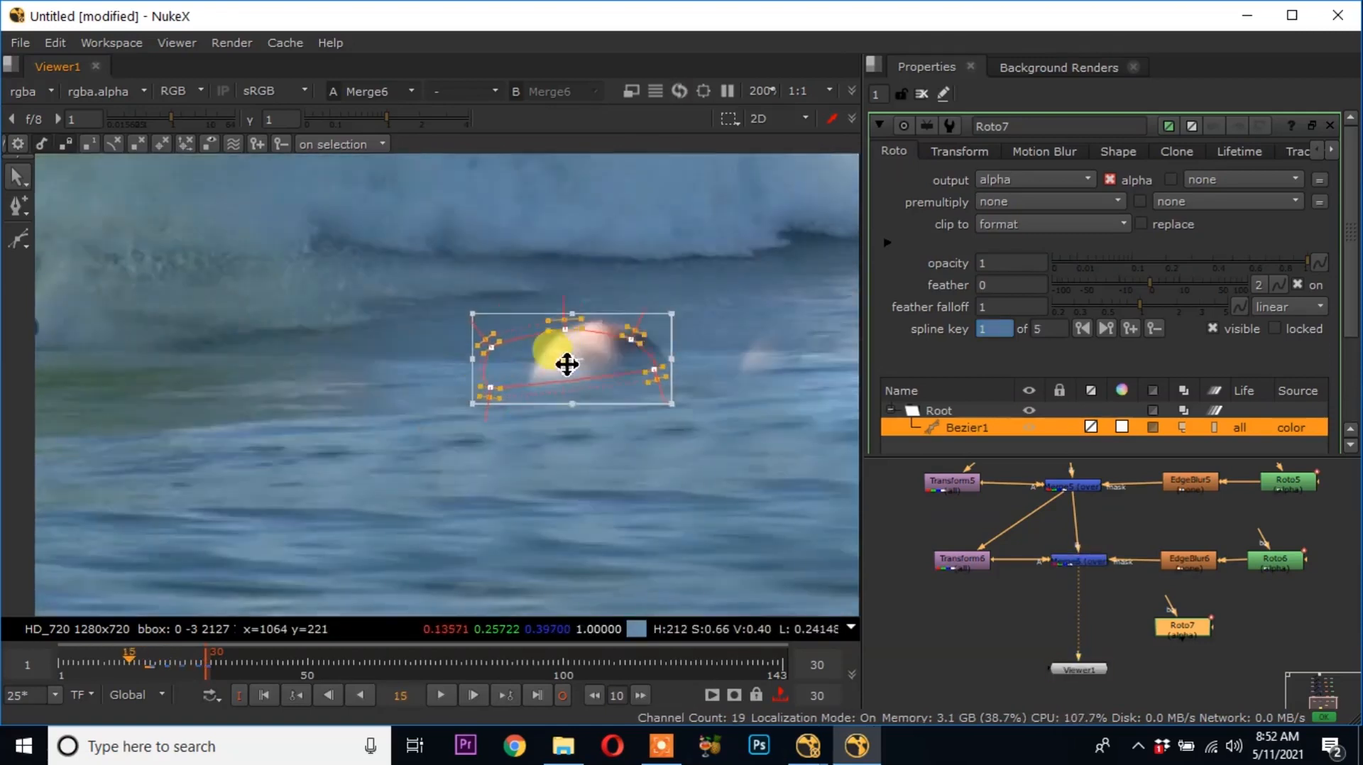
{"action": "key", "text": "Left"}
{"action": "key", "text": "Left"}
{"action": "key", "text": "Left"}
{"action": "middle_click_drag", "start_coordinate": [613, 344], "coordinate": [310, 402]}
{"action": "key", "text": "Left"}
{"action": "key", "text": "Left"}
{"action": "key", "text": "Left"}
{"action": "left_click_drag", "start_coordinate": [335, 396], "coordinate": [684, 346]}
{"action": "key", "text": "Left"}
{"action": "key", "text": "Left"}
{"action": "key", "text": "Left"}
{"action": "key", "text": "Left"}
{"action": "key", "text": "Left"}
{"action": "key", "text": "Left"}
{"action": "key", "text": "Left"}
{"action": "key", "text": "Left"}
{"action": "left_click_drag", "start_coordinate": [684, 346], "coordinate": [735, 342]}
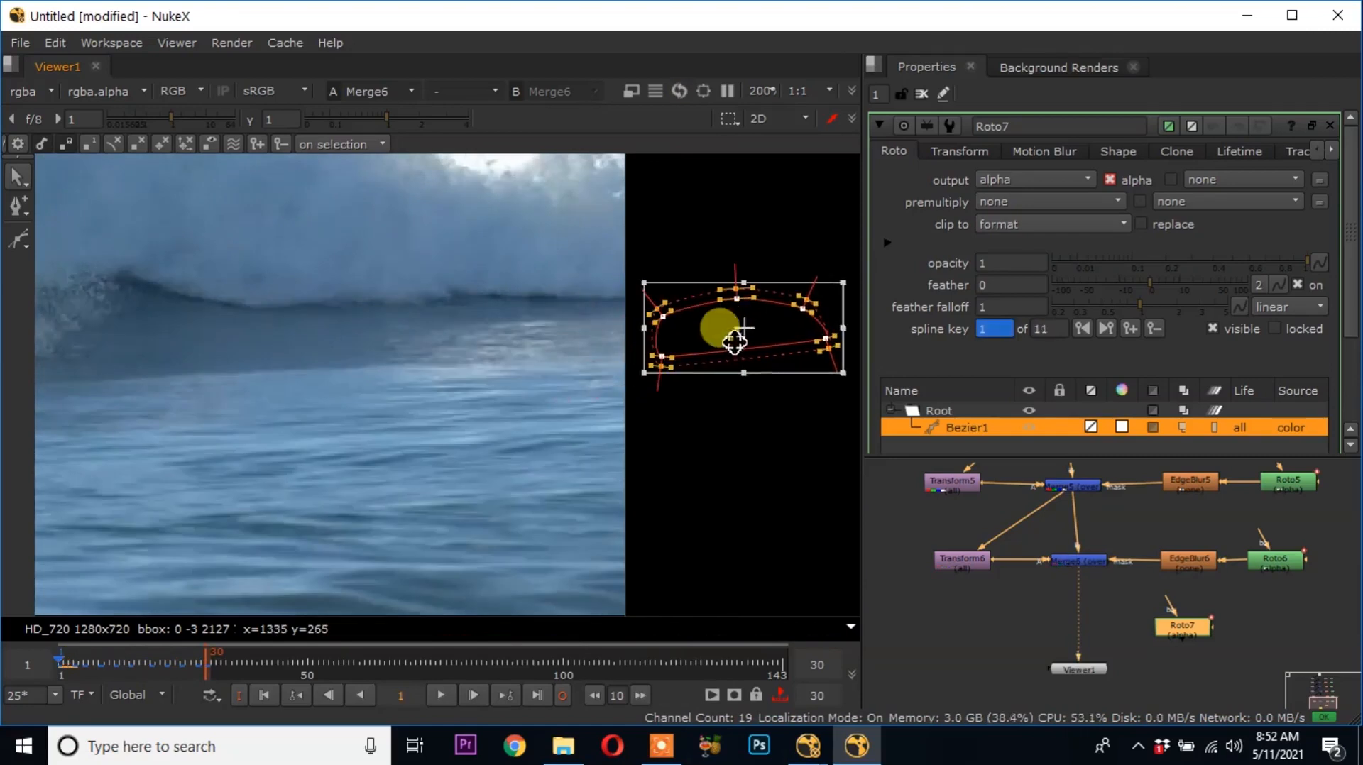
Add a Merge node below Merge6, masked by Roto7, and feed its A input through a new Transform taken from Merge6
{"action": "key", "text": "m"}
{"action": "left_click_drag", "start_coordinate": [1150, 628], "coordinate": [1279, 622]}
{"action": "left_click", "coordinate": [977, 620]}
{"action": "key", "text": "Tab"}
{"action": "type", "text": "tr"}
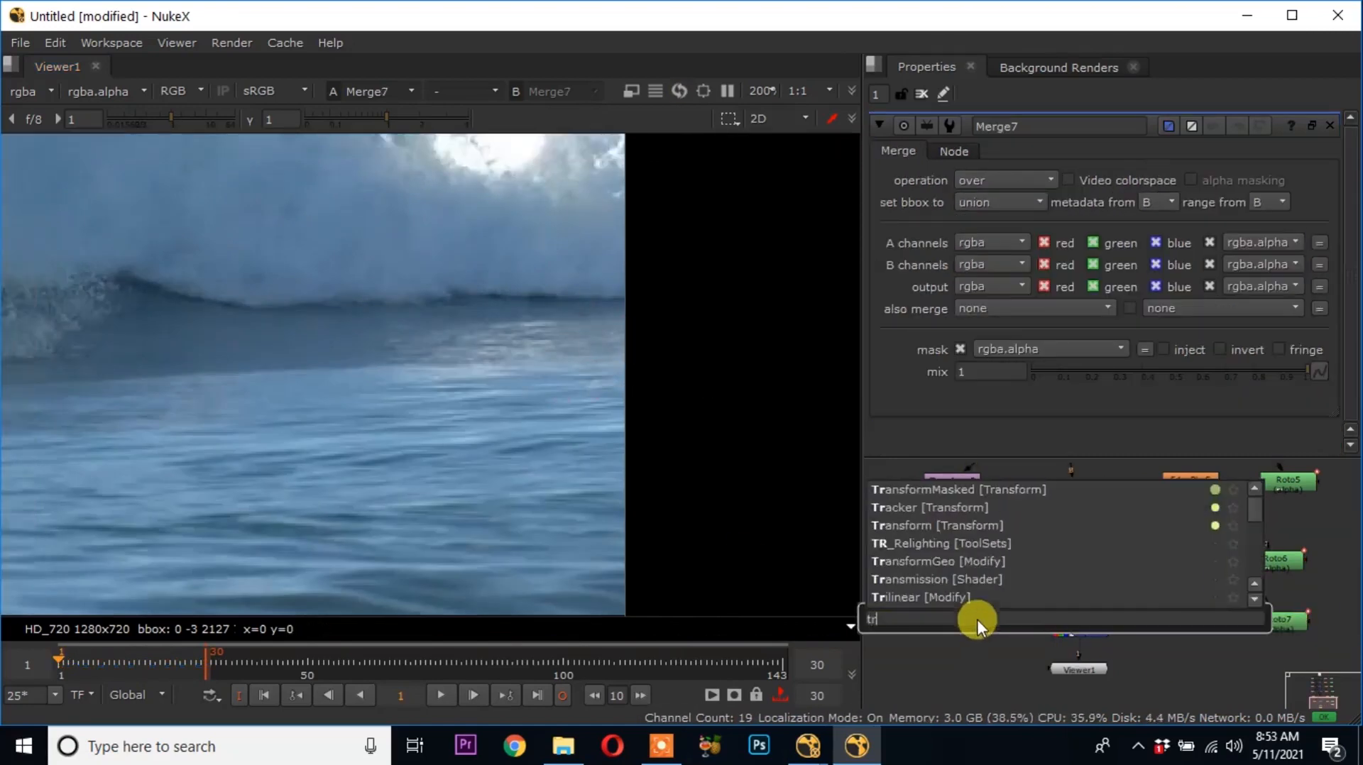
{"action": "key", "text": "Return"}
{"action": "left_click_drag", "start_coordinate": [1041, 632], "coordinate": [978, 637]}
At frame 20, move Transform7's center to about 948.5, 185.5 and offset the copy so clean water covers the man's head
{"action": "left_click", "coordinate": [155, 662]}
{"action": "scroll", "coordinate": [497, 455], "scroll_direction": "down", "scroll_amount": 4}
{"action": "middle_click_drag", "start_coordinate": [484, 457], "coordinate": [548, 441]}
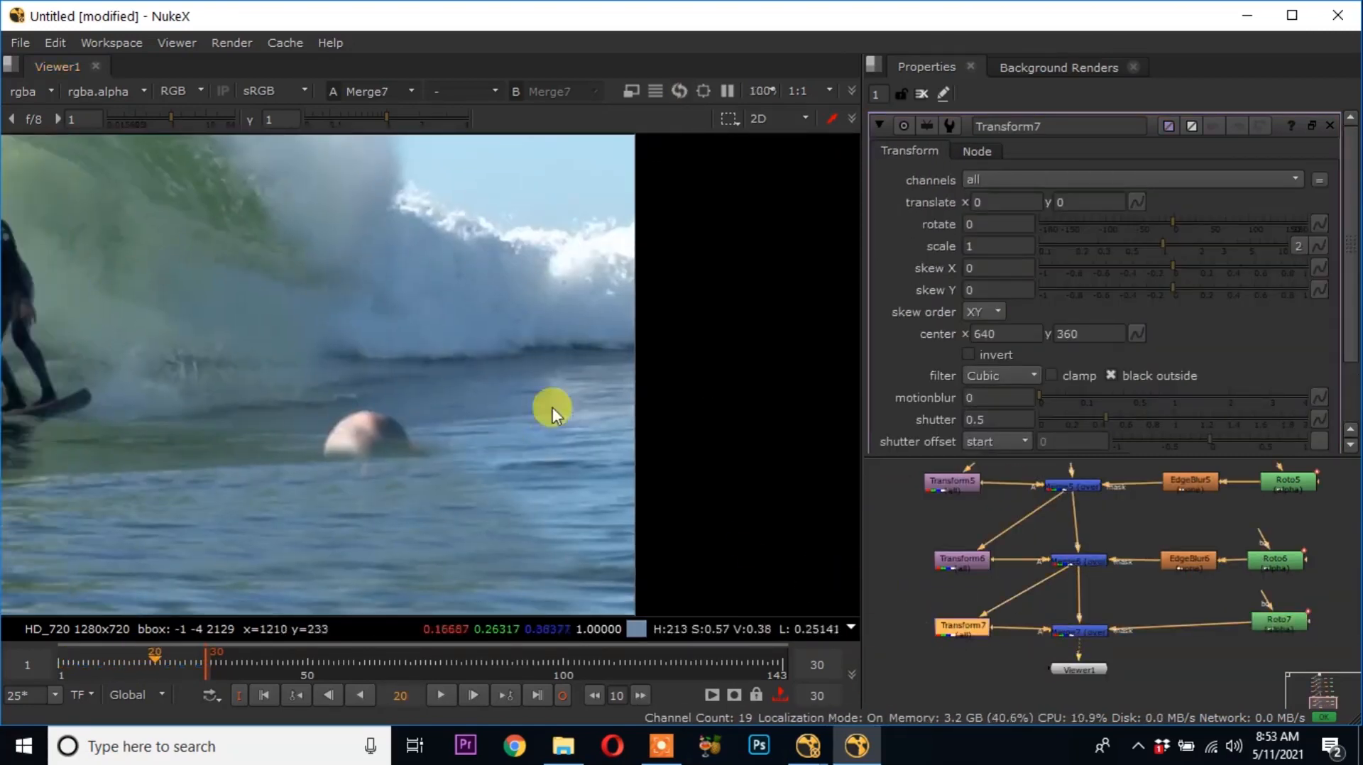
{"action": "scroll", "coordinate": [557, 414], "scroll_direction": "down", "scroll_amount": 4}
{"action": "left_click_drag", "start_coordinate": [270, 345], "coordinate": [429, 429], "text": "ctrl"}
{"action": "scroll", "coordinate": [446, 441], "scroll_direction": "up", "scroll_amount": 8}
{"action": "left_click_drag", "start_coordinate": [360, 362], "coordinate": [359, 385]}
{"action": "key", "text": "ctrl+z"}
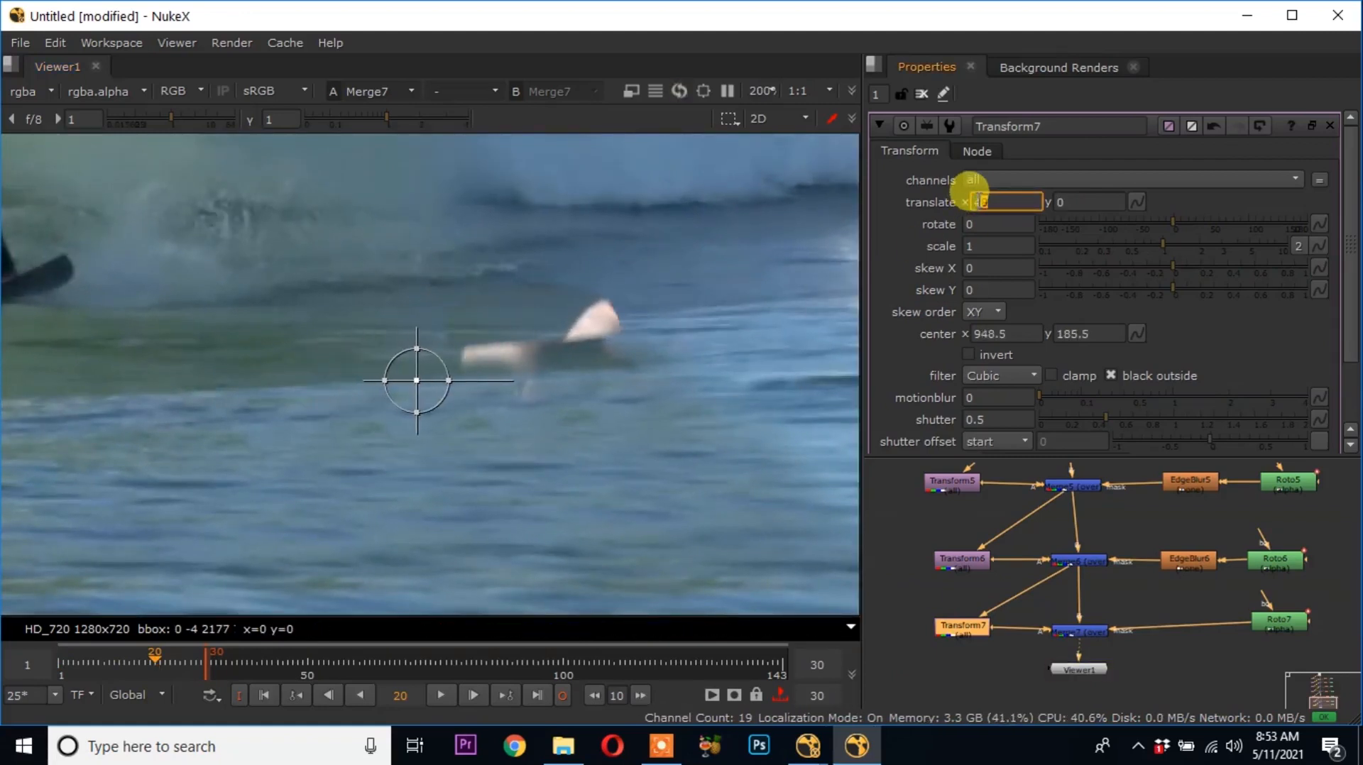
{"action": "scroll", "coordinate": [1063, 204], "scroll_direction": "down", "scroll_amount": 4}
{"action": "left_click_drag", "start_coordinate": [423, 384], "coordinate": [512, 282]}
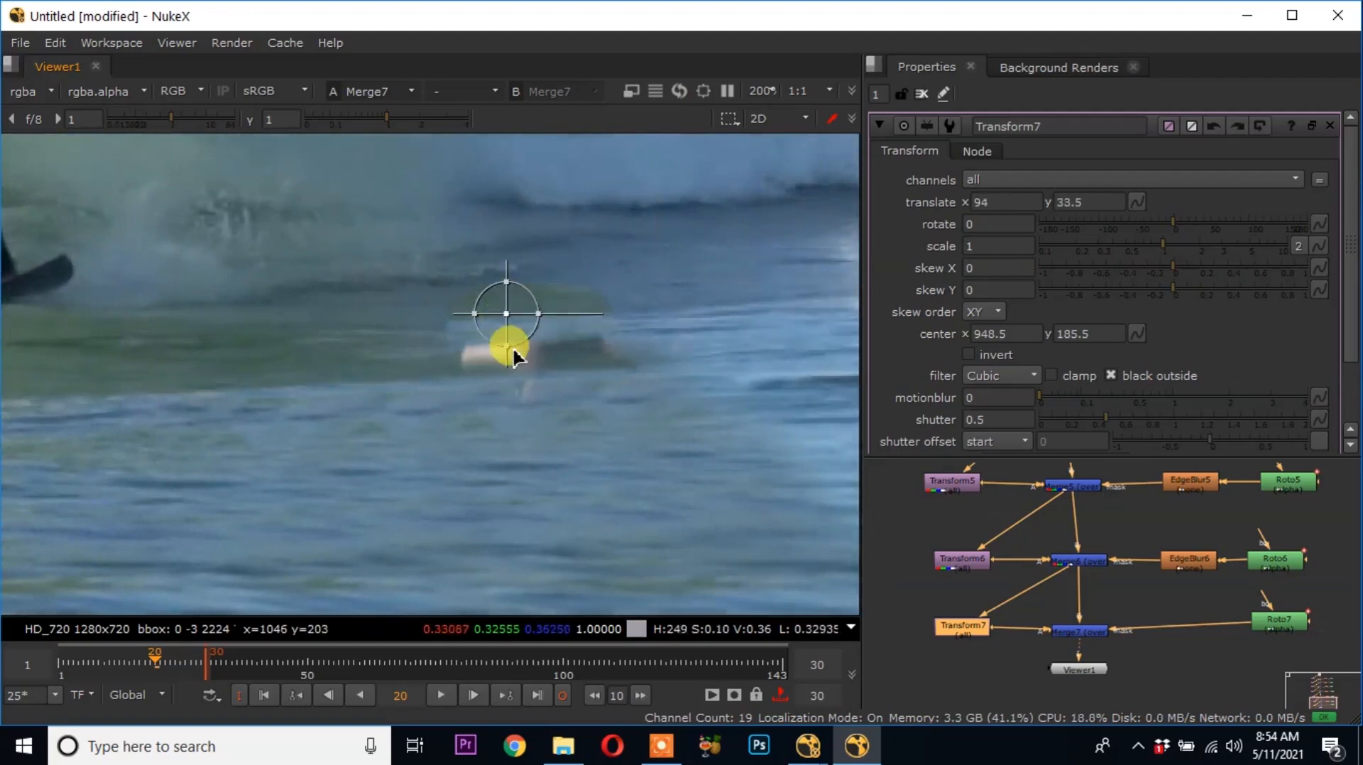
{"action": "left_click_drag", "start_coordinate": [444, 337], "coordinate": [475, 356]}
Soften Roto7's mask with an EdgeBlur size of 12.5 and play the shot to check the result
{"action": "double_click", "coordinate": [1182, 626]}
{"action": "left_click_drag", "start_coordinate": [1178, 229], "coordinate": [1135, 229]}
{"action": "scroll", "coordinate": [504, 352], "scroll_direction": "down", "scroll_amount": 2}
{"action": "left_click", "coordinate": [441, 695]}
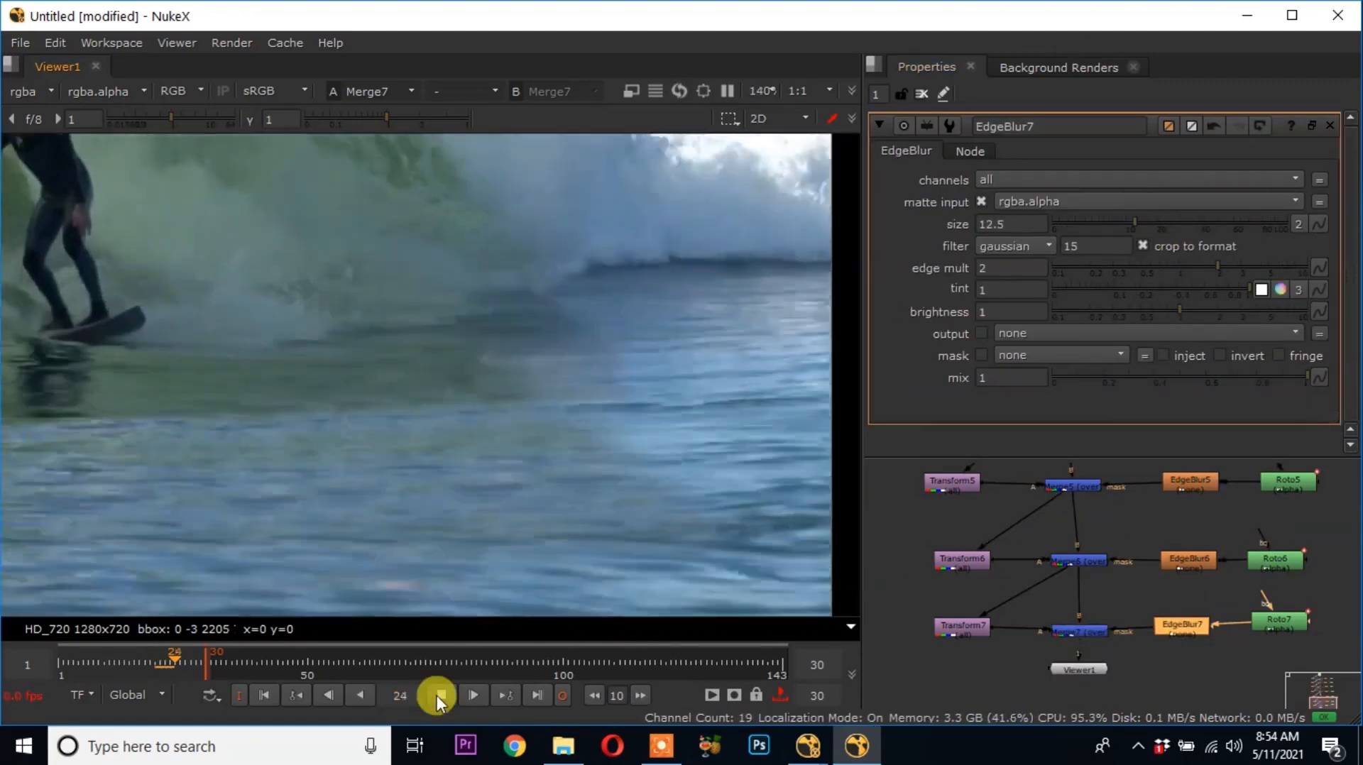
{"action": "left_click", "coordinate": [438, 697]}
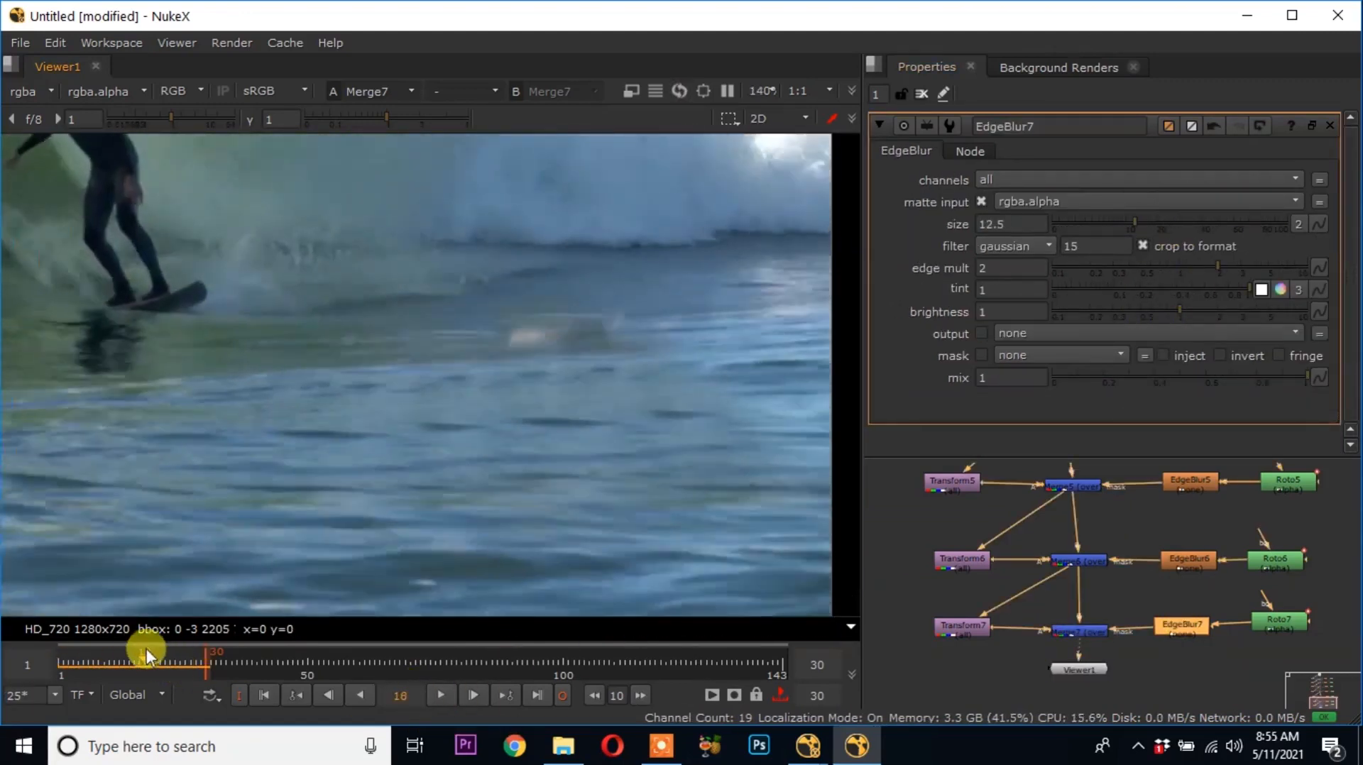
Make room below Merge7, add another Roto node and, at frame 19, draw a closed Bezier around the leftover patch of the man's head
{"action": "middle_click_drag", "start_coordinate": [1175, 654], "coordinate": [1175, 563]}
{"action": "left_click_drag", "start_coordinate": [1081, 579], "coordinate": [1091, 673]}
{"action": "left_click", "coordinate": [1182, 612]}
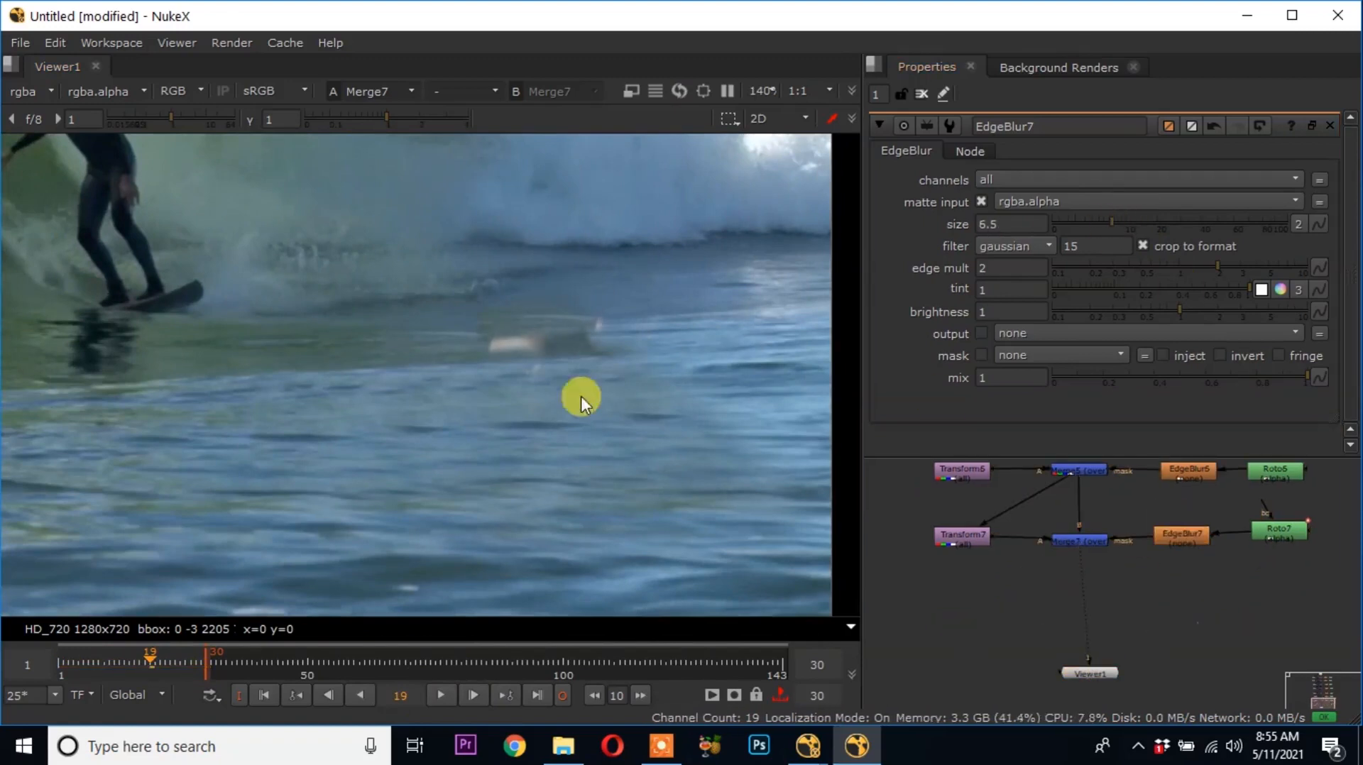
{"action": "key", "text": "o"}
{"action": "scroll", "coordinate": [582, 334], "scroll_direction": "up", "scroll_amount": 4}
{"action": "left_click", "coordinate": [530, 297]}
{"action": "left_click", "coordinate": [616, 290]}
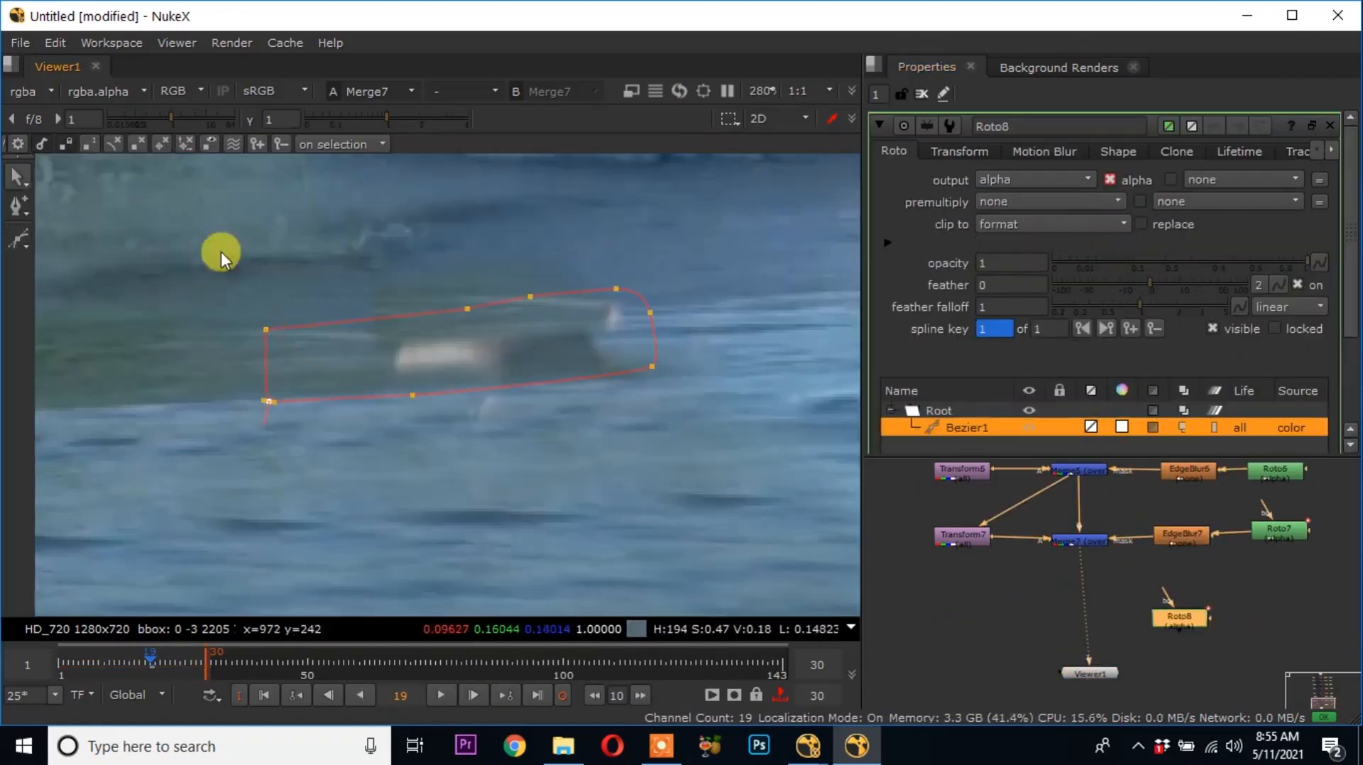
Keyframe Roto8's shape forward from frame 19 to frame 30, moving it to follow the leftover patch
{"action": "scroll", "coordinate": [558, 437], "scroll_direction": "down", "scroll_amount": 4}
{"action": "key", "text": "Right"}
{"action": "key", "text": "Right"}
{"action": "key", "text": "Right"}
{"action": "key", "text": "Right"}
{"action": "key", "text": "Right"}
{"action": "left_click_drag", "start_coordinate": [485, 382], "coordinate": [386, 422]}
{"action": "key", "text": "Right"}
{"action": "key", "text": "Right"}
{"action": "key", "text": "Right"}
{"action": "key", "text": "Right"}
{"action": "key", "text": "Right"}
{"action": "key", "text": "Right"}
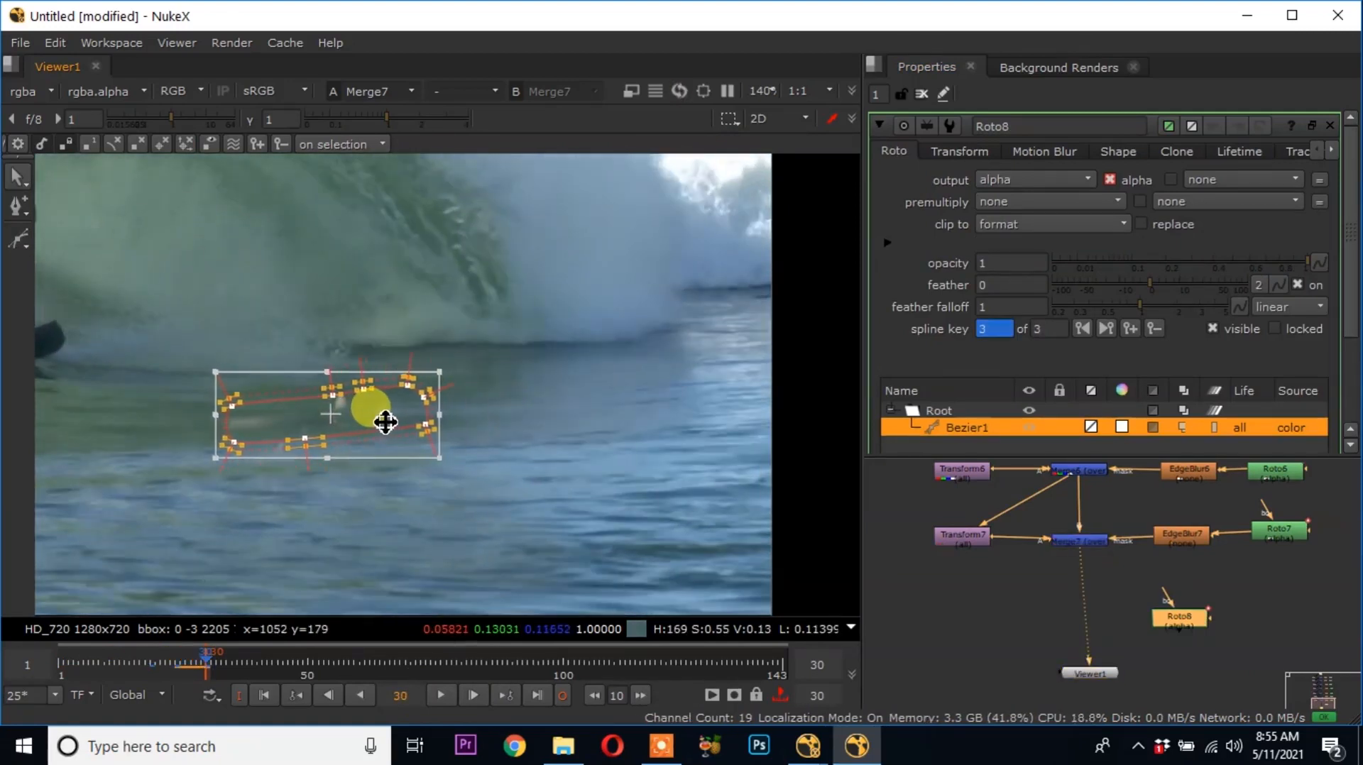
Keyframe Roto8's shape backward from frame 30 to about frame 13, moving it to follow the leftover patch
{"action": "key", "text": "Left"}
{"action": "key", "text": "Left"}
{"action": "key", "text": "Left"}
{"action": "key", "text": "Left"}
{"action": "key", "text": "Left"}
{"action": "key", "text": "Left"}
{"action": "key", "text": "Left"}
{"action": "key", "text": "Left"}
{"action": "key", "text": "Left"}
{"action": "key", "text": "Left"}
{"action": "key", "text": "Left"}
{"action": "key", "text": "Left"}
{"action": "key", "text": "Left"}
{"action": "key", "text": "Left"}
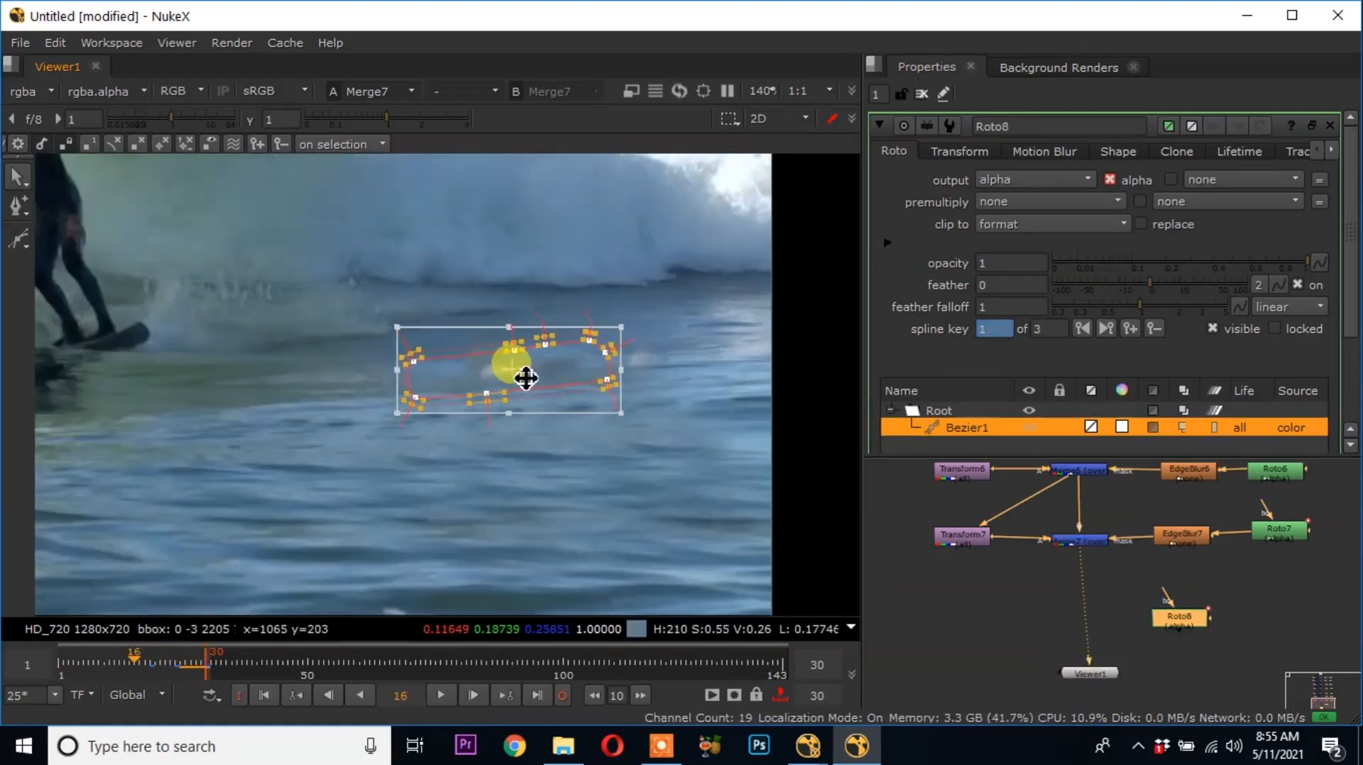
{"action": "left_click_drag", "start_coordinate": [548, 381], "coordinate": [546, 374]}
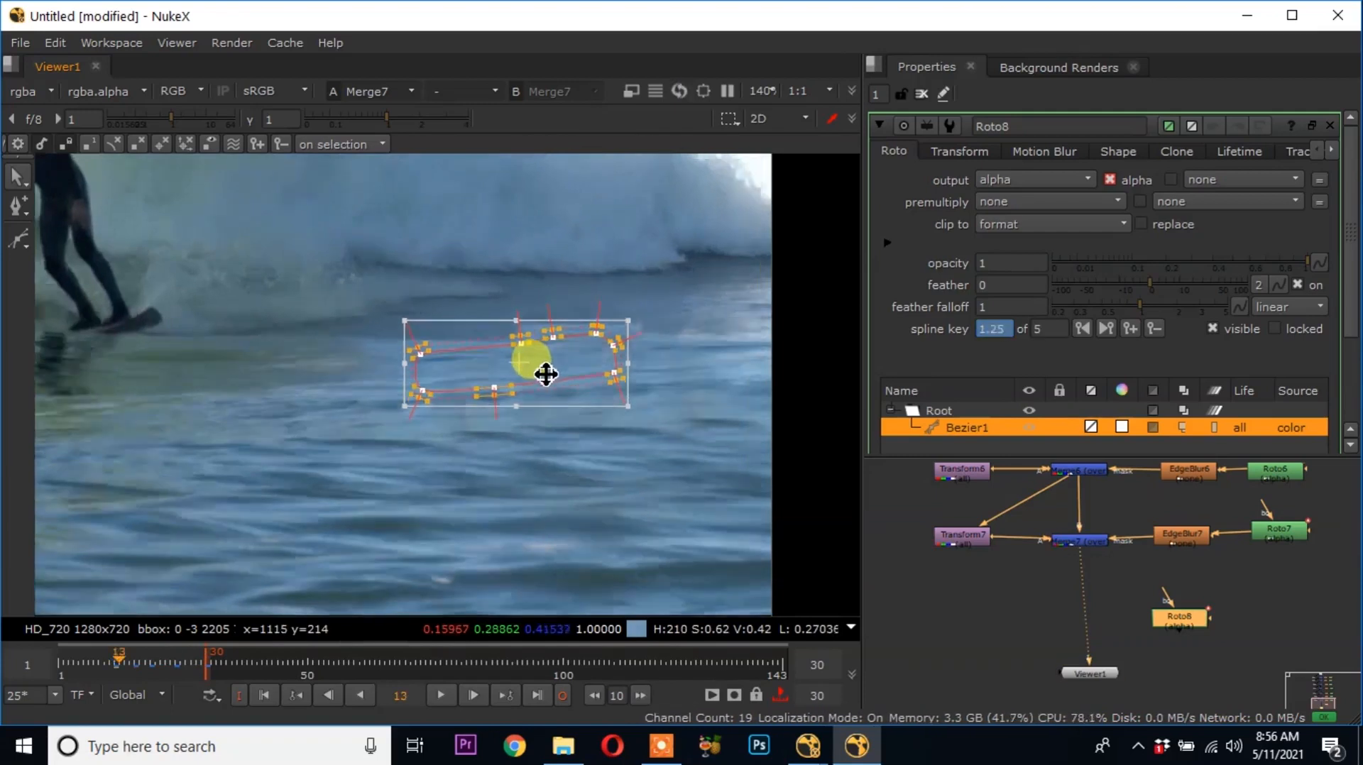
{"action": "key", "text": "Right"}
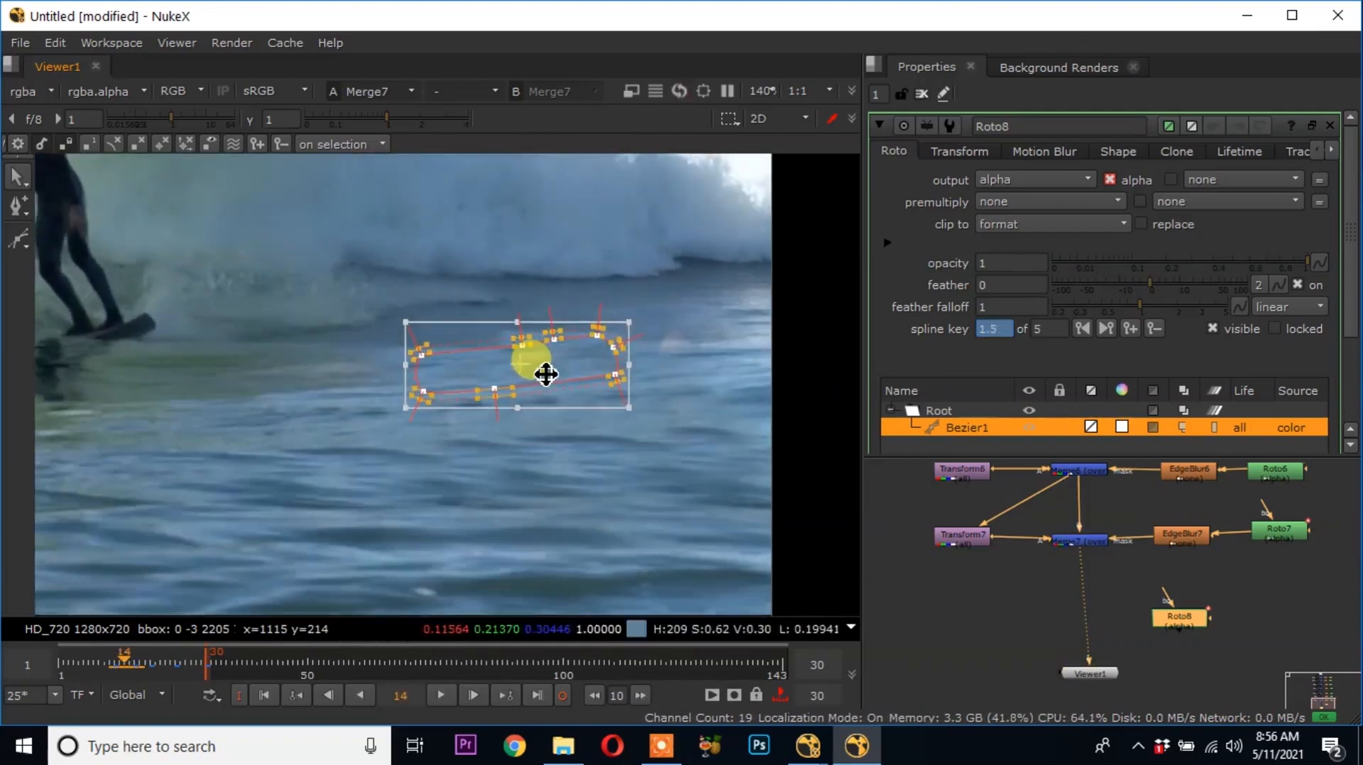
{"action": "scroll", "coordinate": [492, 373], "scroll_direction": "down", "scroll_amount": 3}
{"action": "left_click_drag", "start_coordinate": [492, 375], "coordinate": [816, 355]}
{"action": "key", "text": "ctrl+z"}
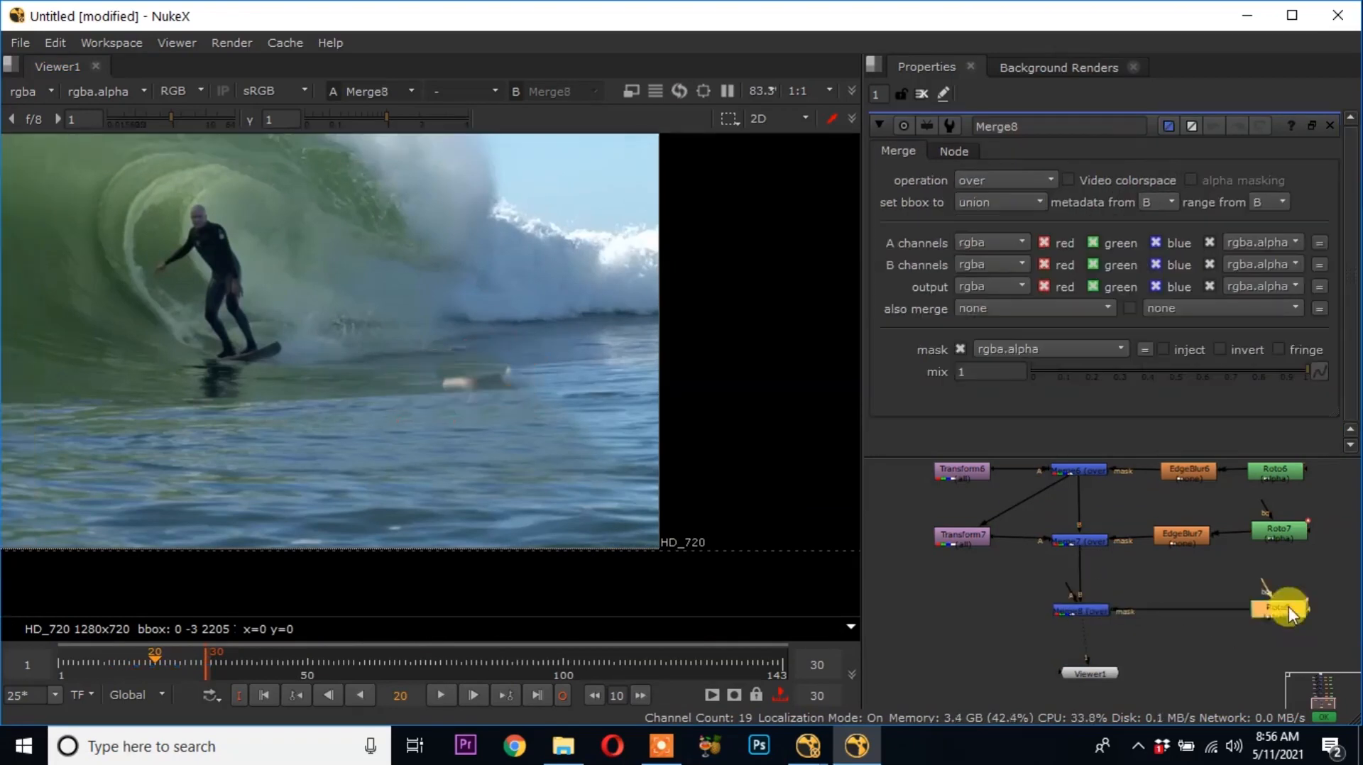
Feed a Transform node into Merge8, move its center to about 947, 185 and offset the copy by about 138, 10.5
{"action": "key", "text": "Tab"}
{"action": "type", "text": "tr"}
{"action": "left_click", "coordinate": [980, 507]}
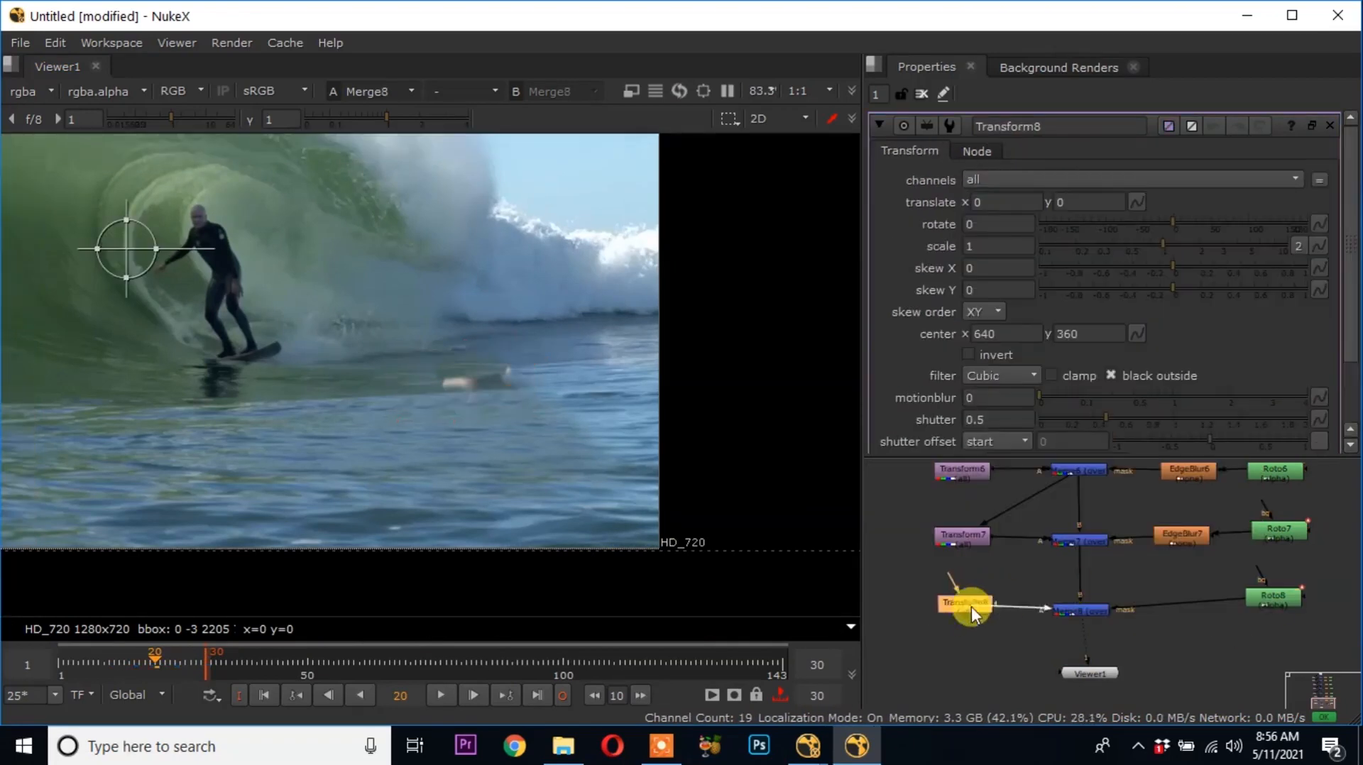
{"action": "scroll", "coordinate": [99, 267], "scroll_direction": "up", "scroll_amount": 1}
{"action": "middle_click_drag", "start_coordinate": [134, 243], "coordinate": [32, 202]}
{"action": "left_click_drag", "start_coordinate": [33, 202], "coordinate": [350, 388], "text": "ctrl"}
{"action": "scroll", "coordinate": [350, 388], "scroll_direction": "up", "scroll_amount": 3}
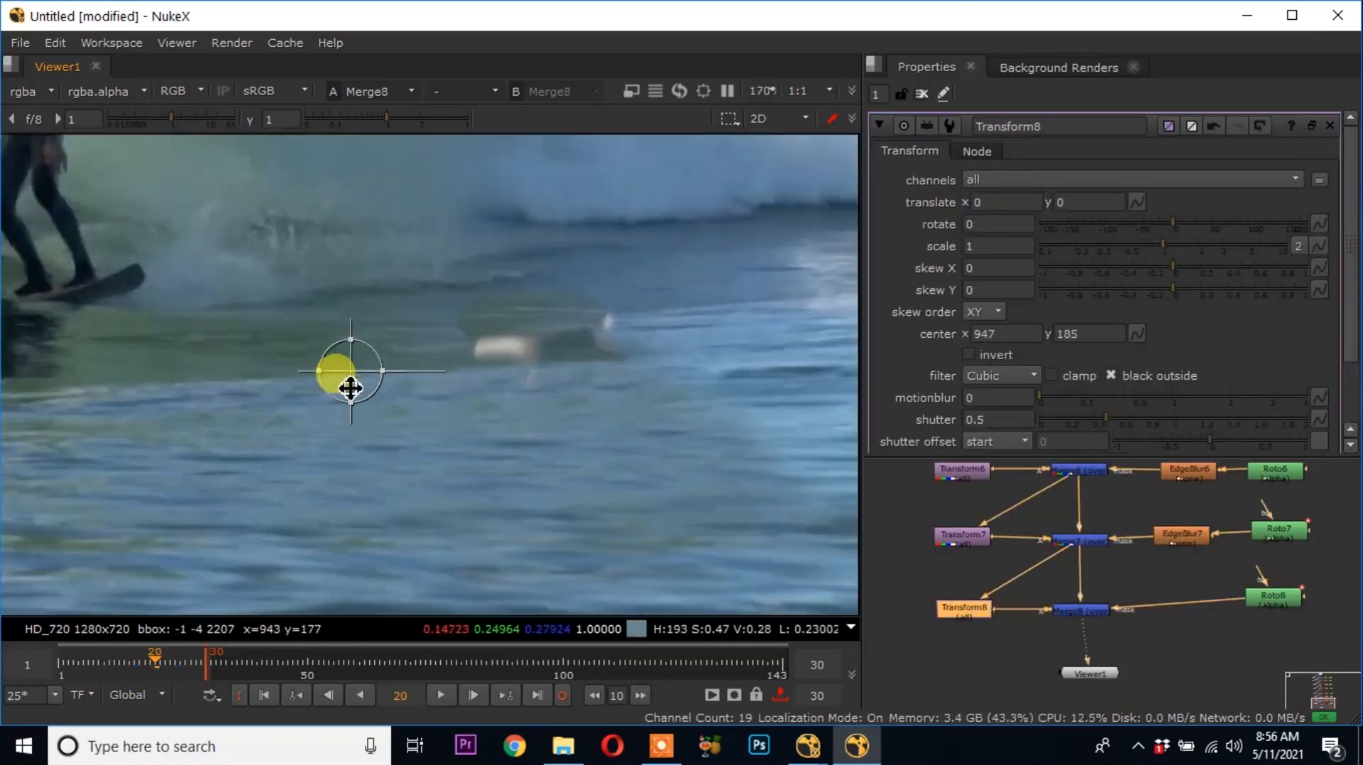
{"action": "left_click_drag", "start_coordinate": [502, 372], "coordinate": [559, 365]}
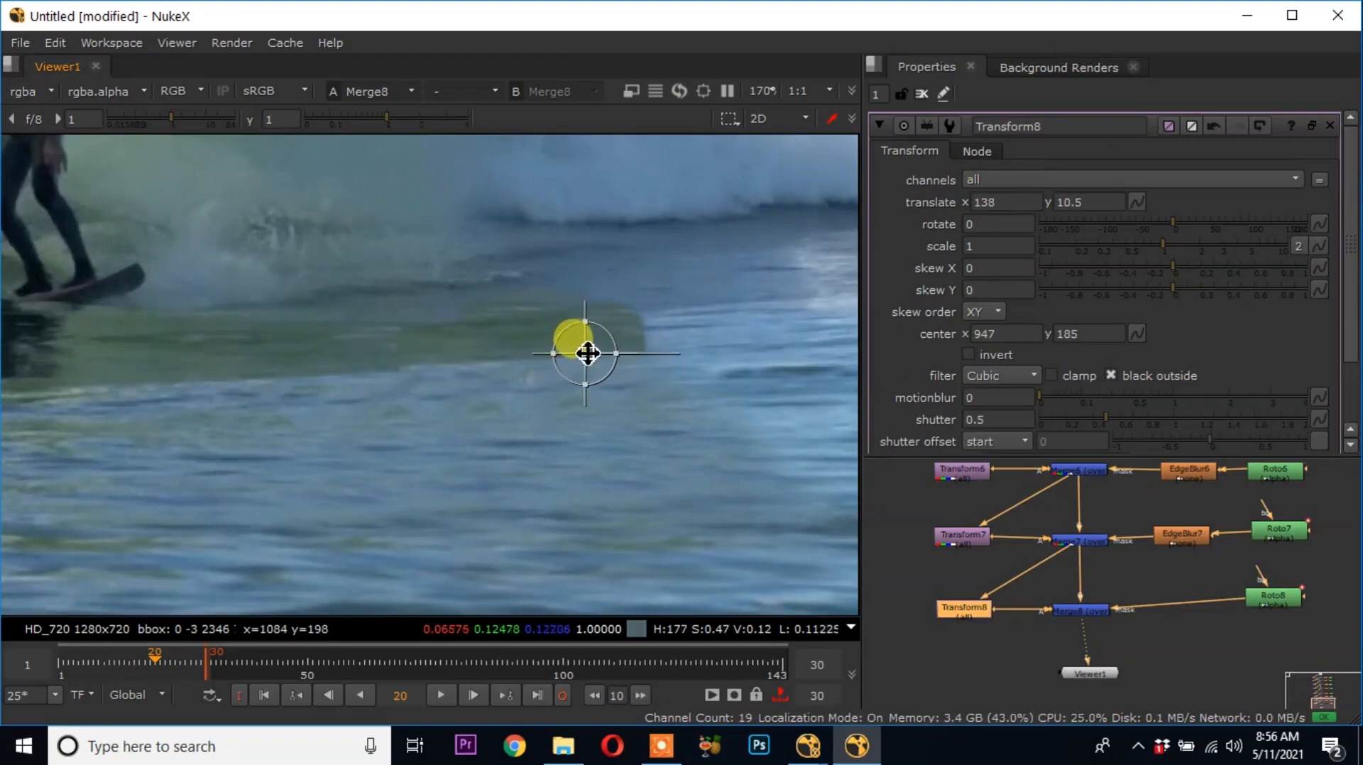
Soften Roto8's mask with an EdgeBlur size of 22 and play the shot to check the blend
{"action": "double_click", "coordinate": [1186, 603]}
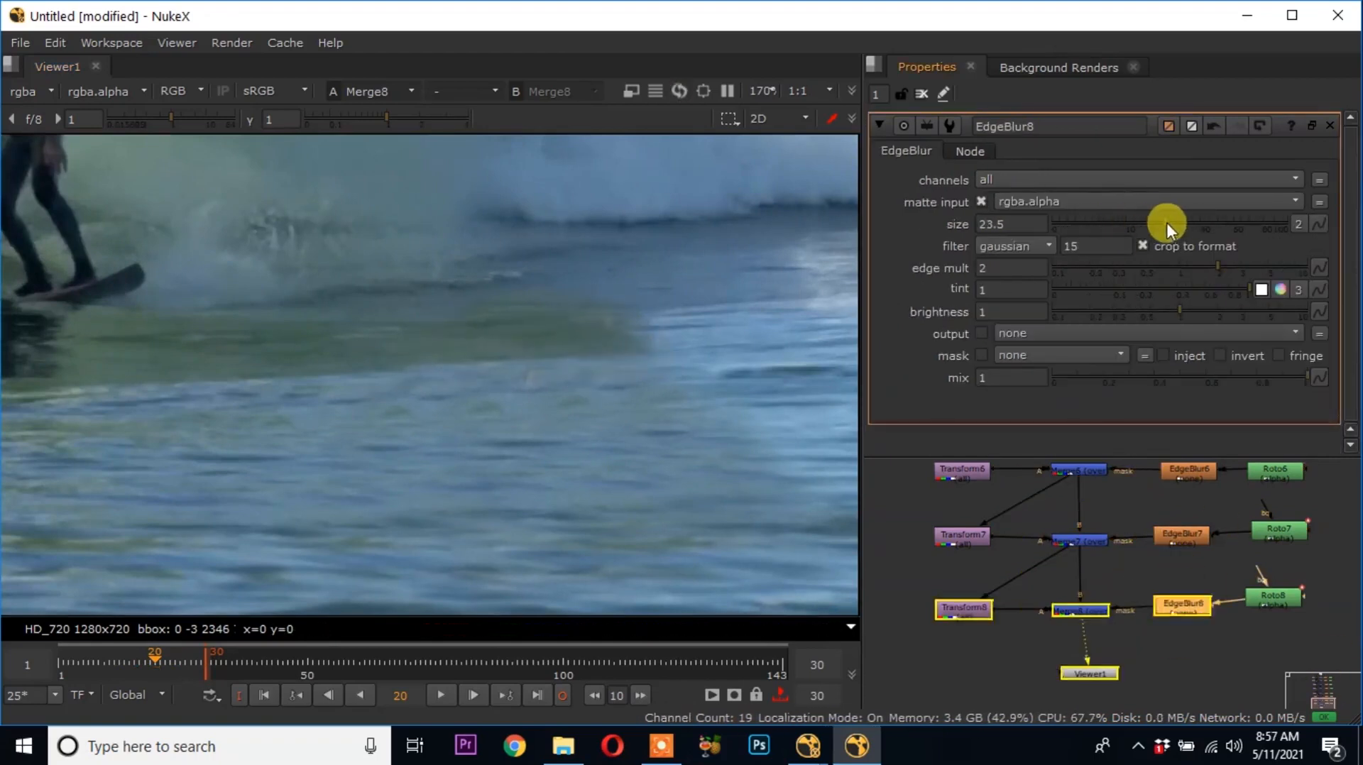
{"action": "left_click_drag", "start_coordinate": [1175, 225], "coordinate": [1164, 225]}
{"action": "scroll", "coordinate": [548, 436], "scroll_direction": "down", "scroll_amount": 3}
{"action": "left_click", "coordinate": [440, 696]}
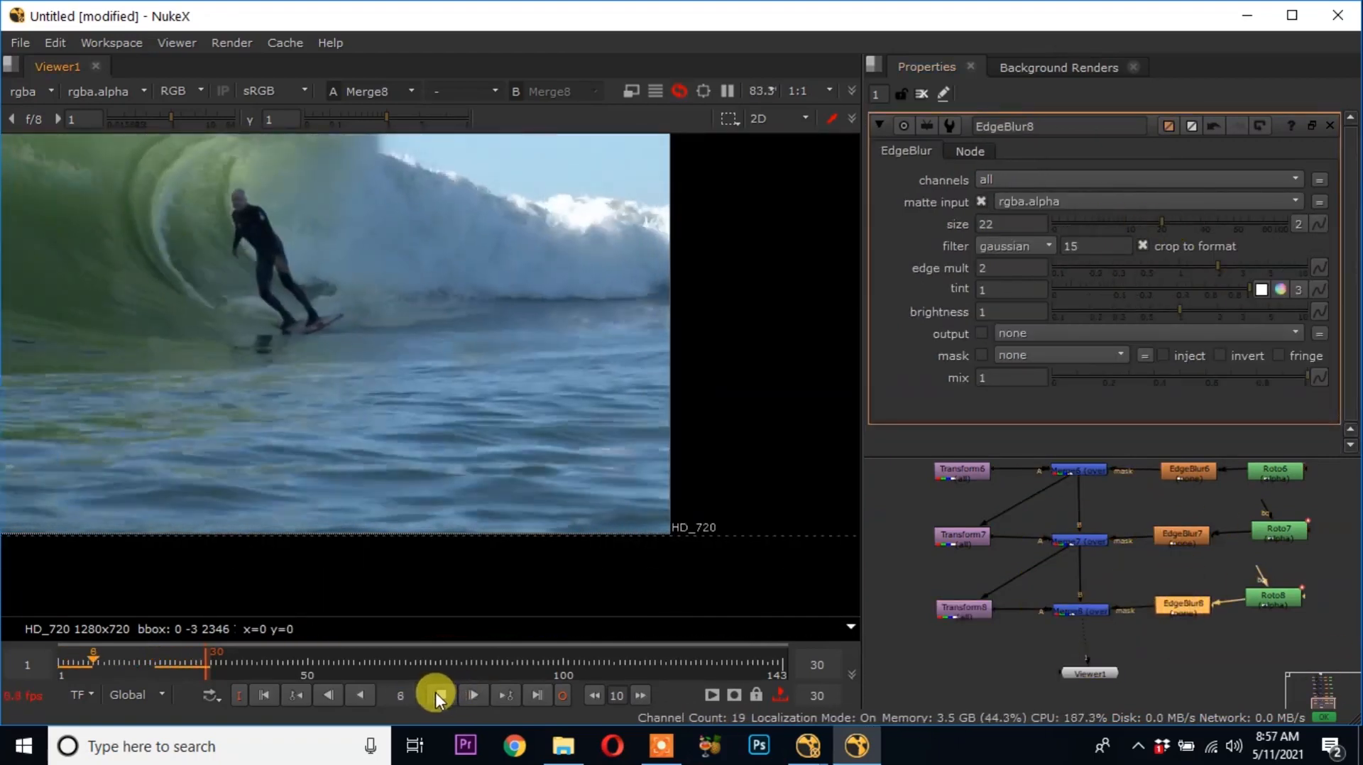
{"action": "left_click_drag", "start_coordinate": [132, 654], "coordinate": [139, 658]}
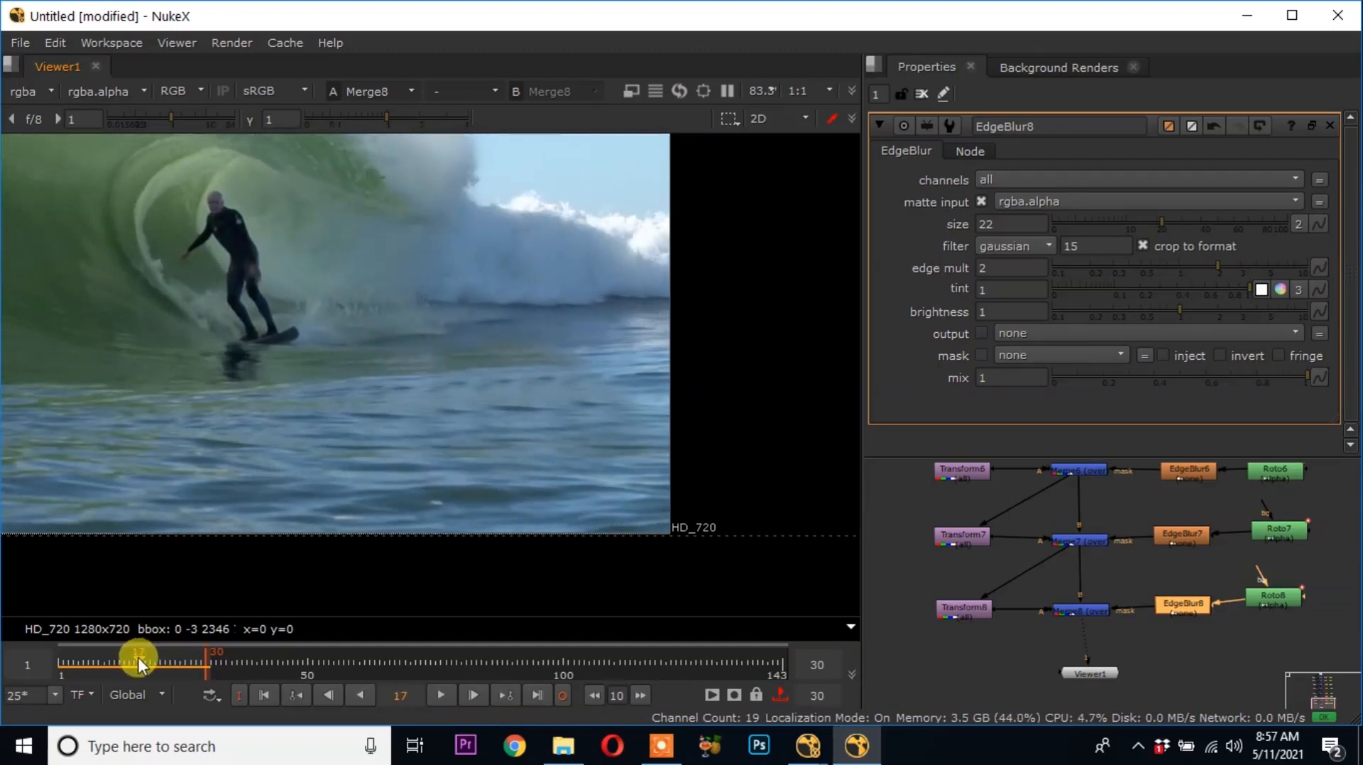
Disable Merge7 and replay the shot to see what the remaining layers cover
{"action": "left_click", "coordinate": [1076, 541]}
{"action": "key", "text": "d"}
{"action": "left_click", "coordinate": [441, 696]}
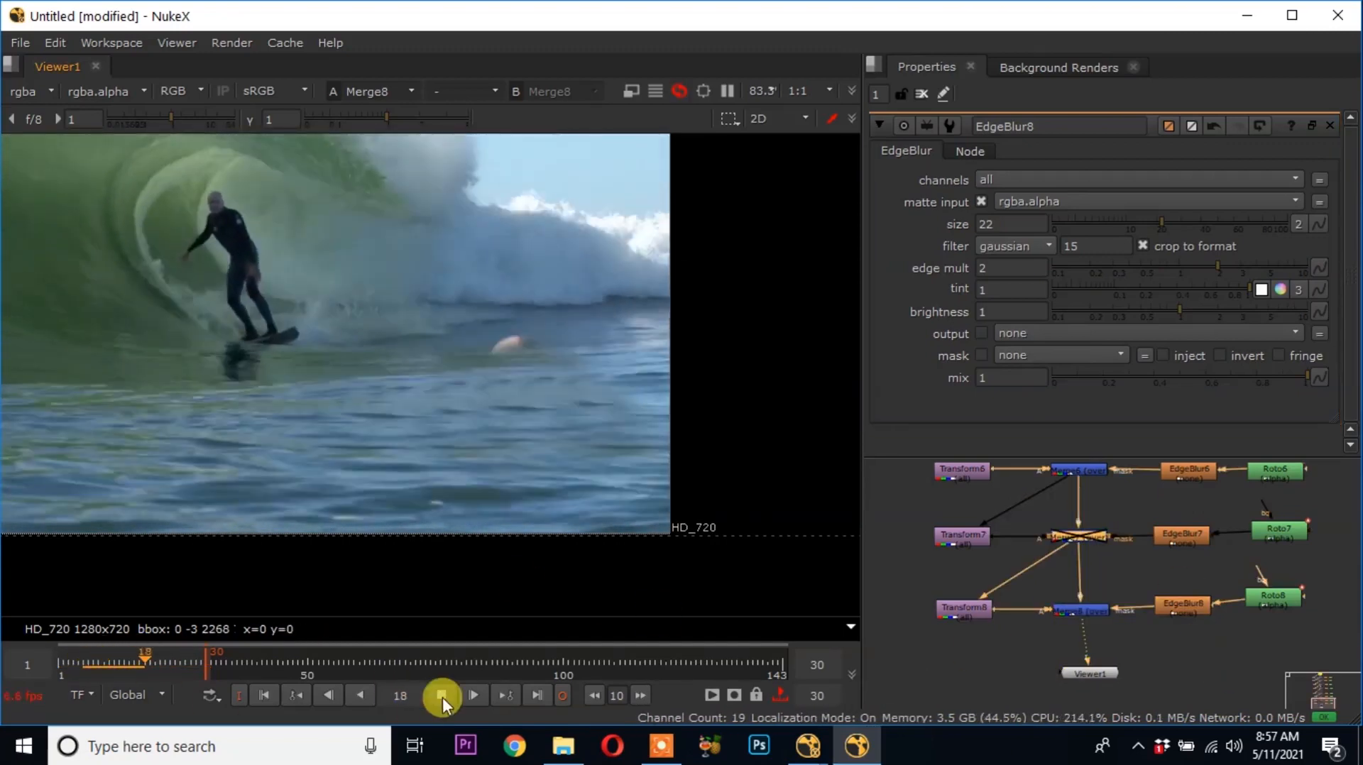
{"action": "left_click", "coordinate": [442, 697]}
{"action": "left_click", "coordinate": [117, 655]}
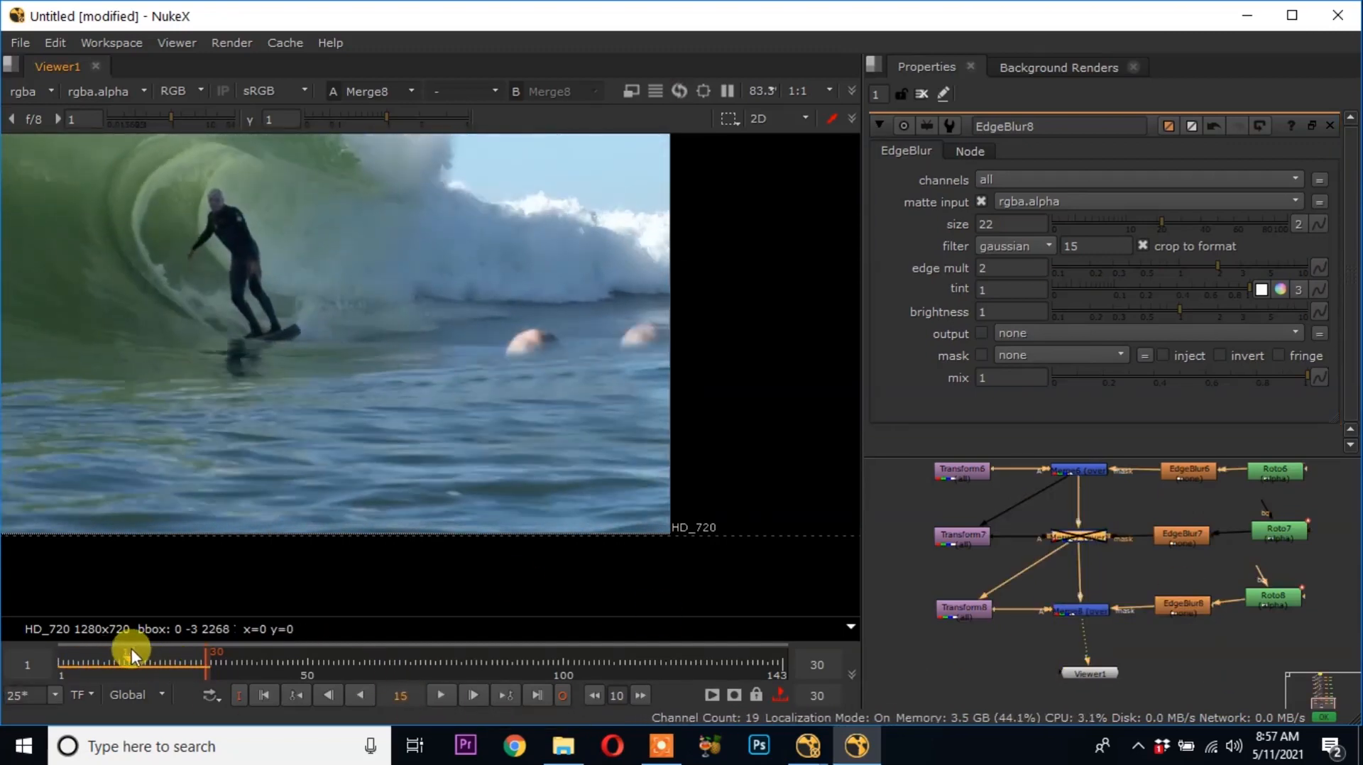
At frame 12, move Roto8's shape off the edge of the image and play the shot from frame 6
{"action": "double_click", "coordinate": [1275, 597]}
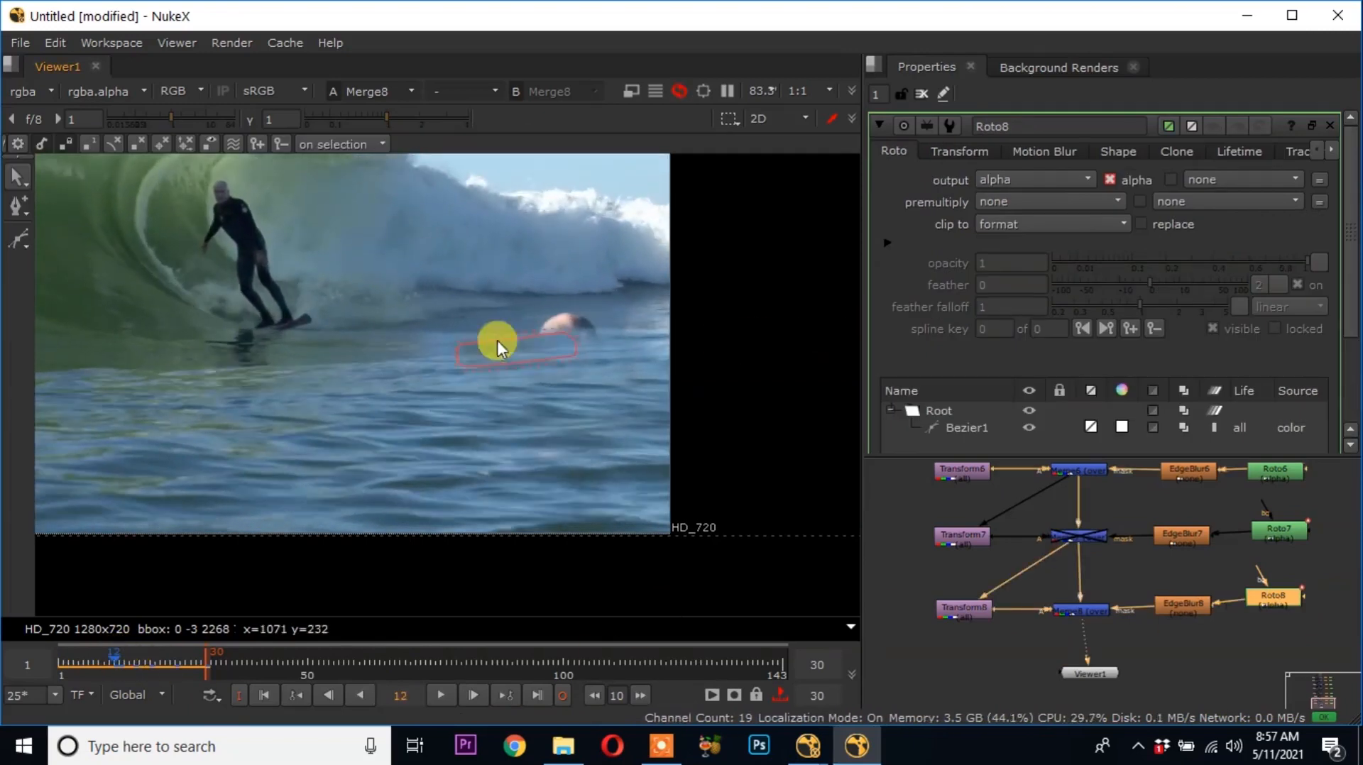
{"action": "left_click_drag", "start_coordinate": [531, 359], "coordinate": [888, 338]}
{"action": "left_click_drag", "start_coordinate": [122, 654], "coordinate": [89, 654]}
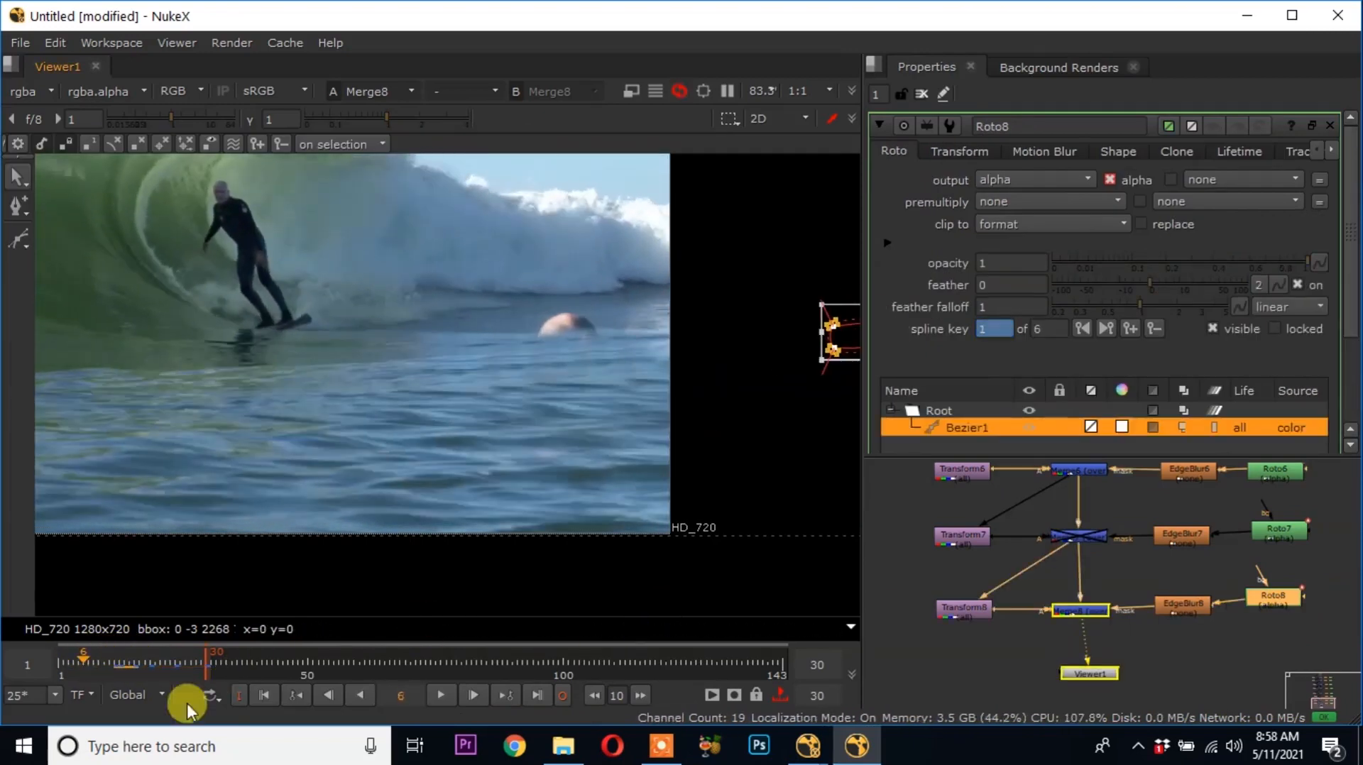
{"action": "left_click", "coordinate": [435, 695]}
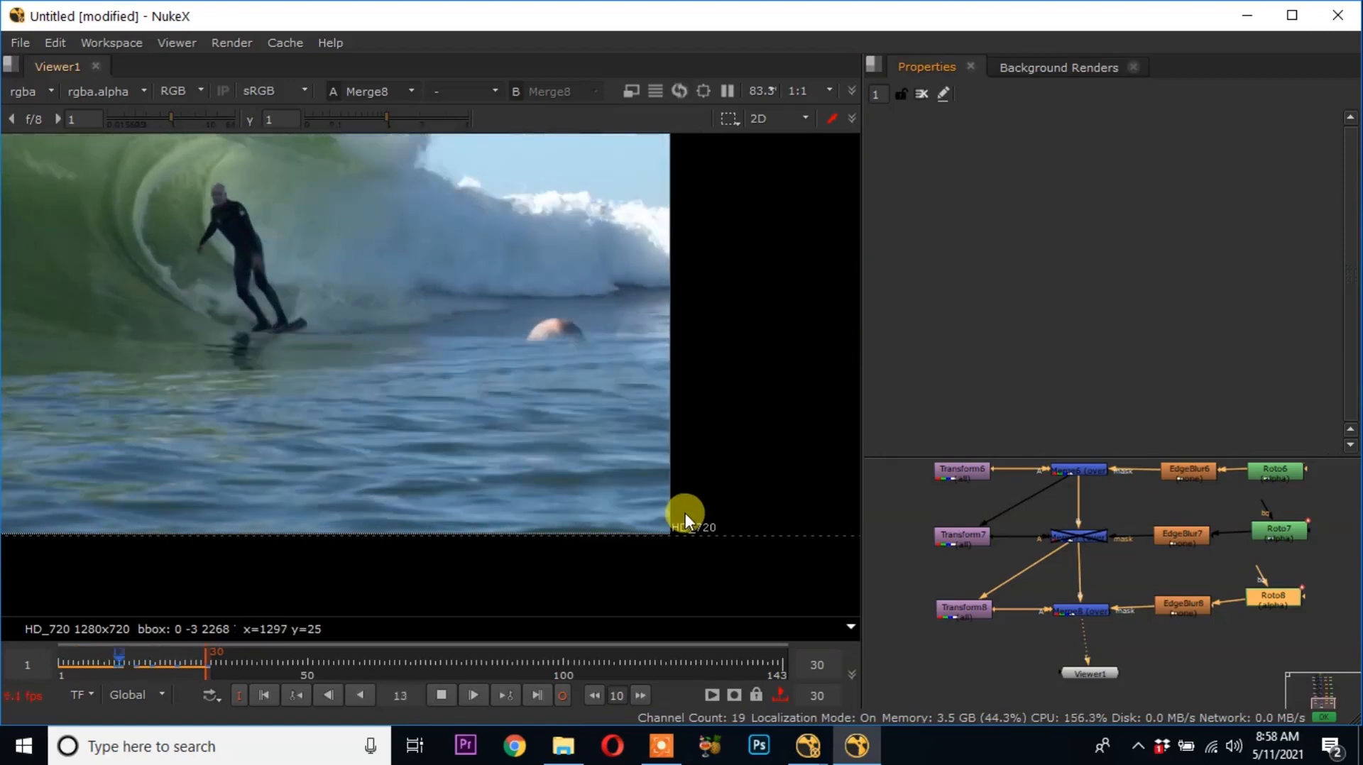
{"action": "left_click", "coordinate": [440, 695]}
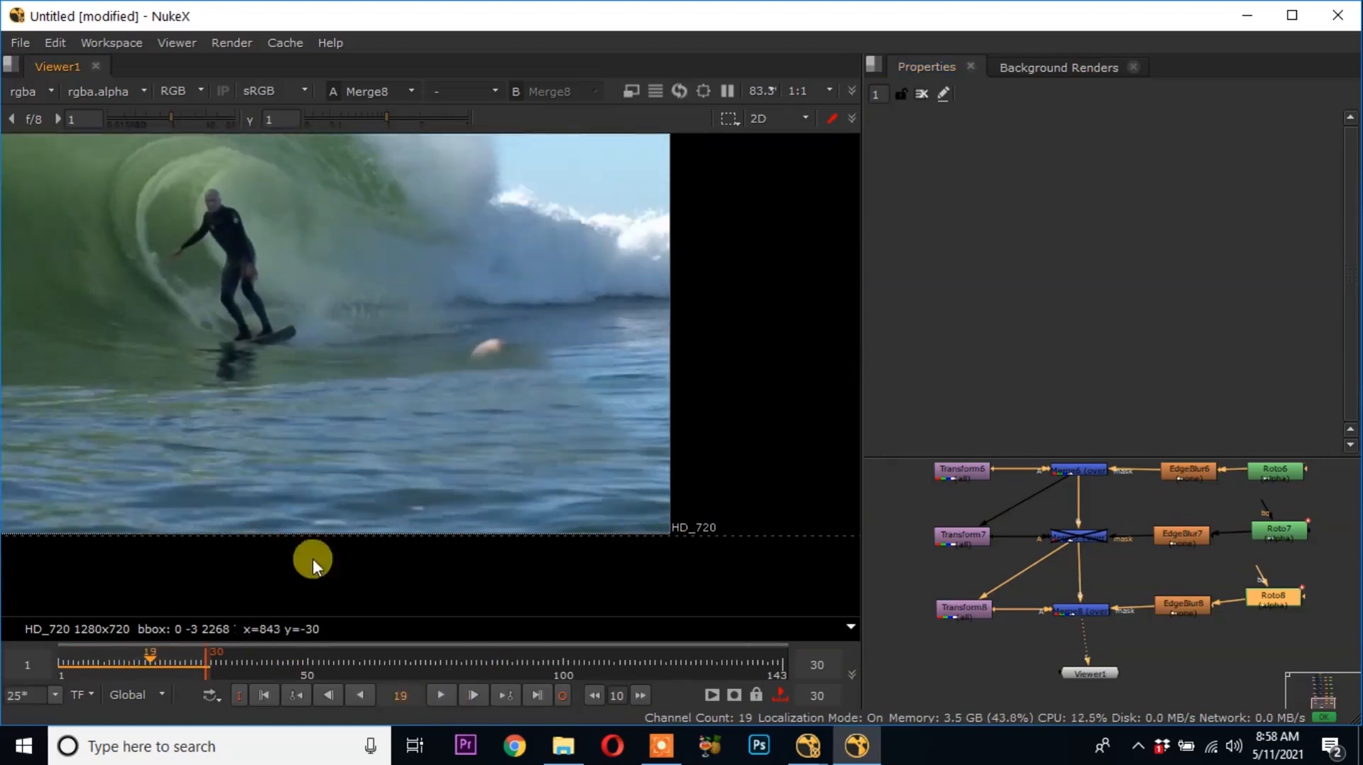
Reopen Roto8 and refine its shape's position on the leftover patch between frames 15 and 18
{"action": "double_click", "coordinate": [1278, 532]}
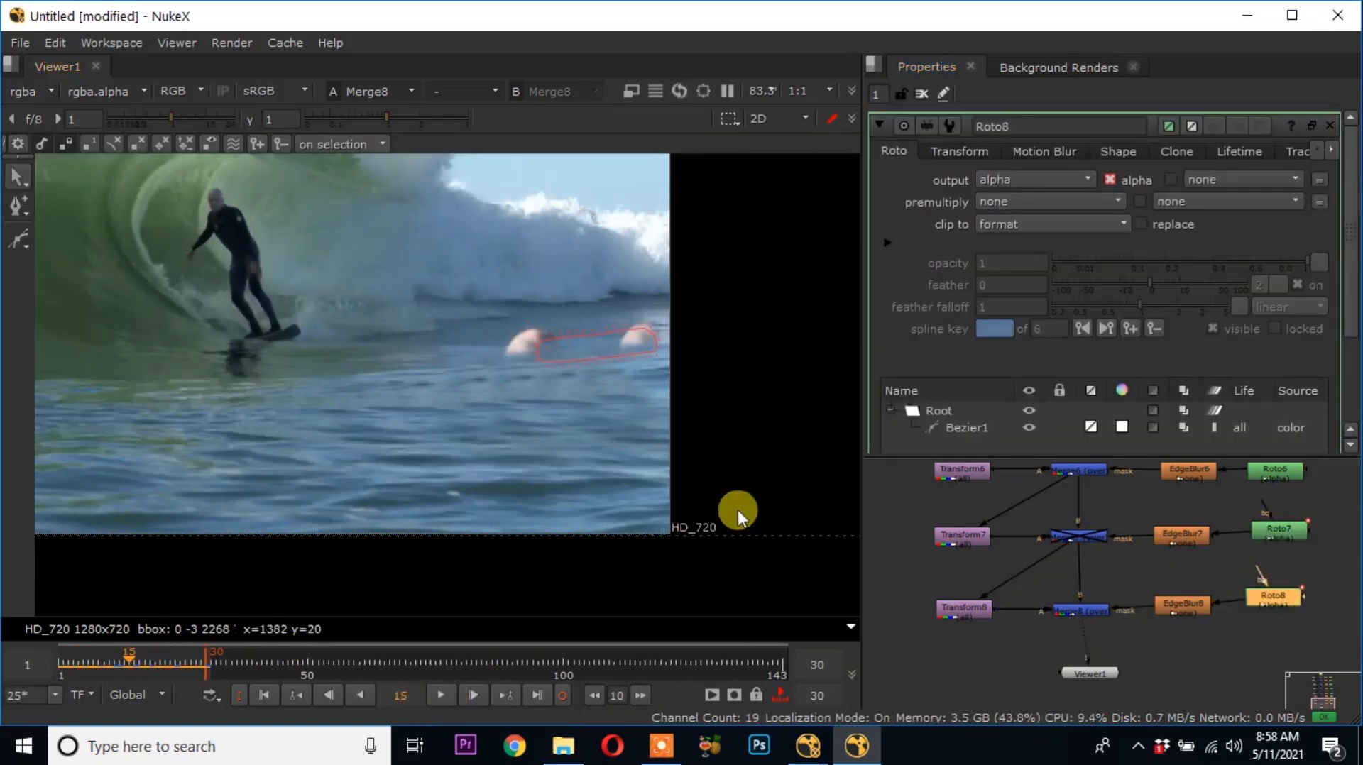
{"action": "left_click", "coordinate": [600, 359]}
{"action": "key", "text": "Right"}
{"action": "key", "text": "Left"}
{"action": "key", "text": "Left"}
{"action": "key", "text": "Right"}
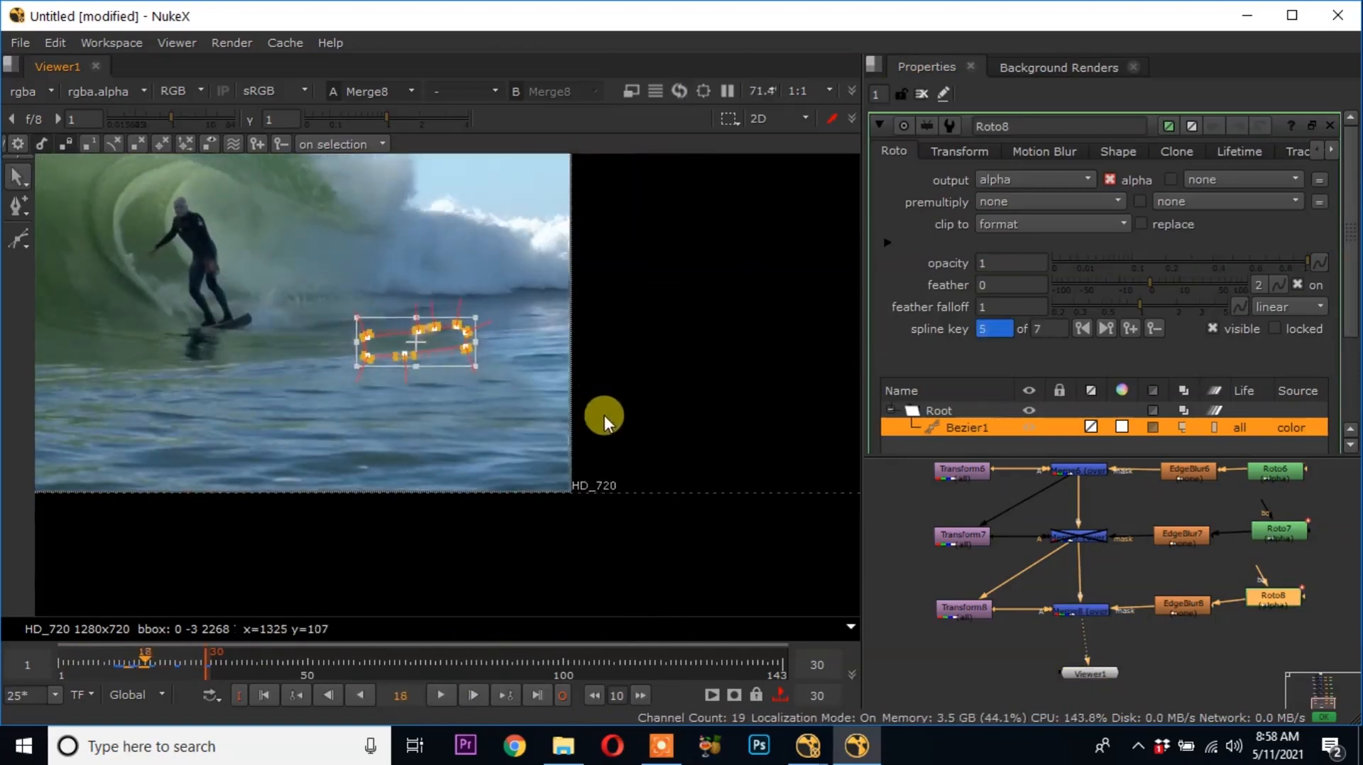
Add another Roto node below Merge8 and, at frame 15, draw a closed Bezier around the man's head
{"action": "middle_click_drag", "start_coordinate": [1148, 651], "coordinate": [1094, 544]}
{"action": "left_click", "coordinate": [1136, 574]}
{"action": "key", "text": "o"}
{"action": "left_click_drag", "start_coordinate": [1139, 579], "coordinate": [1159, 566]}
{"action": "scroll", "coordinate": [497, 309], "scroll_direction": "up", "scroll_amount": 4}
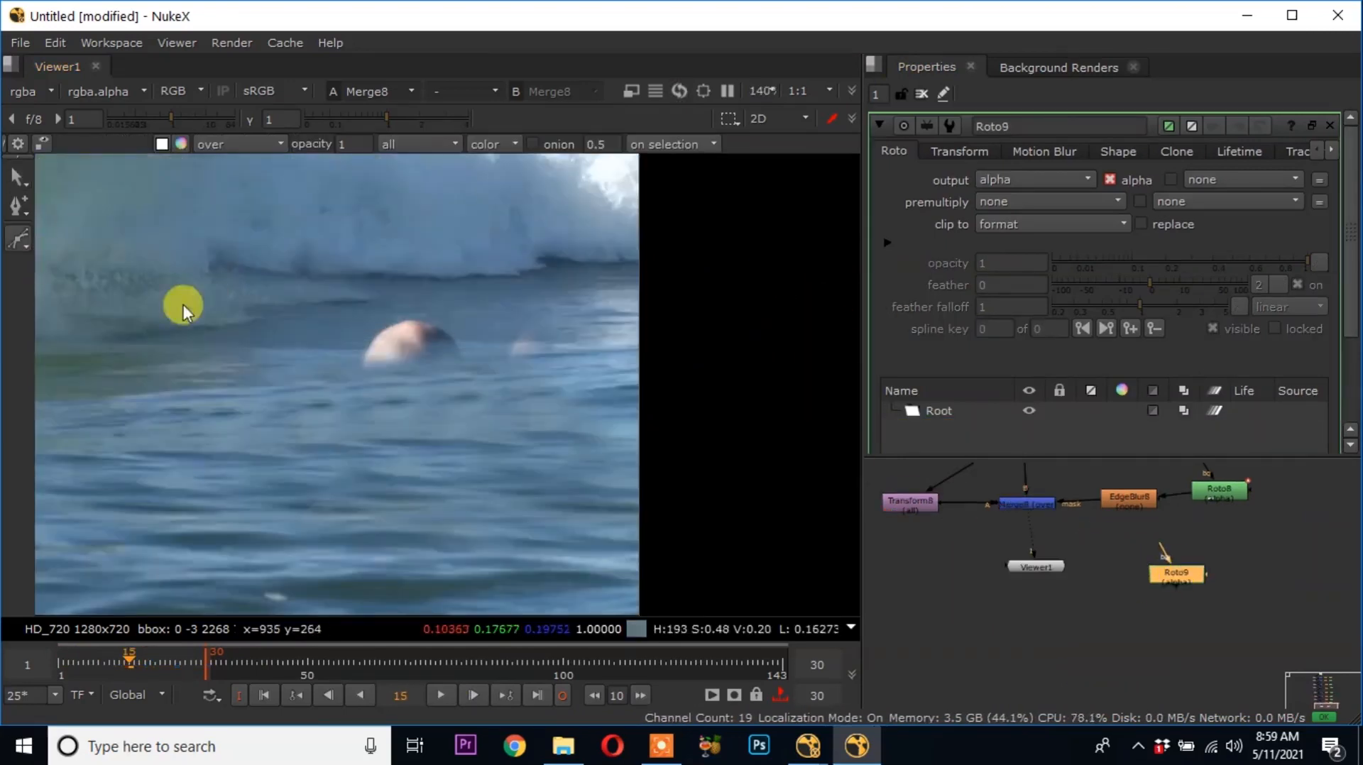
{"action": "left_click", "coordinate": [329, 342]}
{"action": "left_click", "coordinate": [388, 333]}
{"action": "left_click", "coordinate": [466, 338]}
{"action": "left_click", "coordinate": [491, 358]}
{"action": "left_click", "coordinate": [420, 386]}
{"action": "left_click", "coordinate": [342, 384]}
{"action": "left_click", "coordinate": [329, 342]}
{"action": "scroll", "coordinate": [399, 354], "scroll_direction": "up", "scroll_amount": 1}
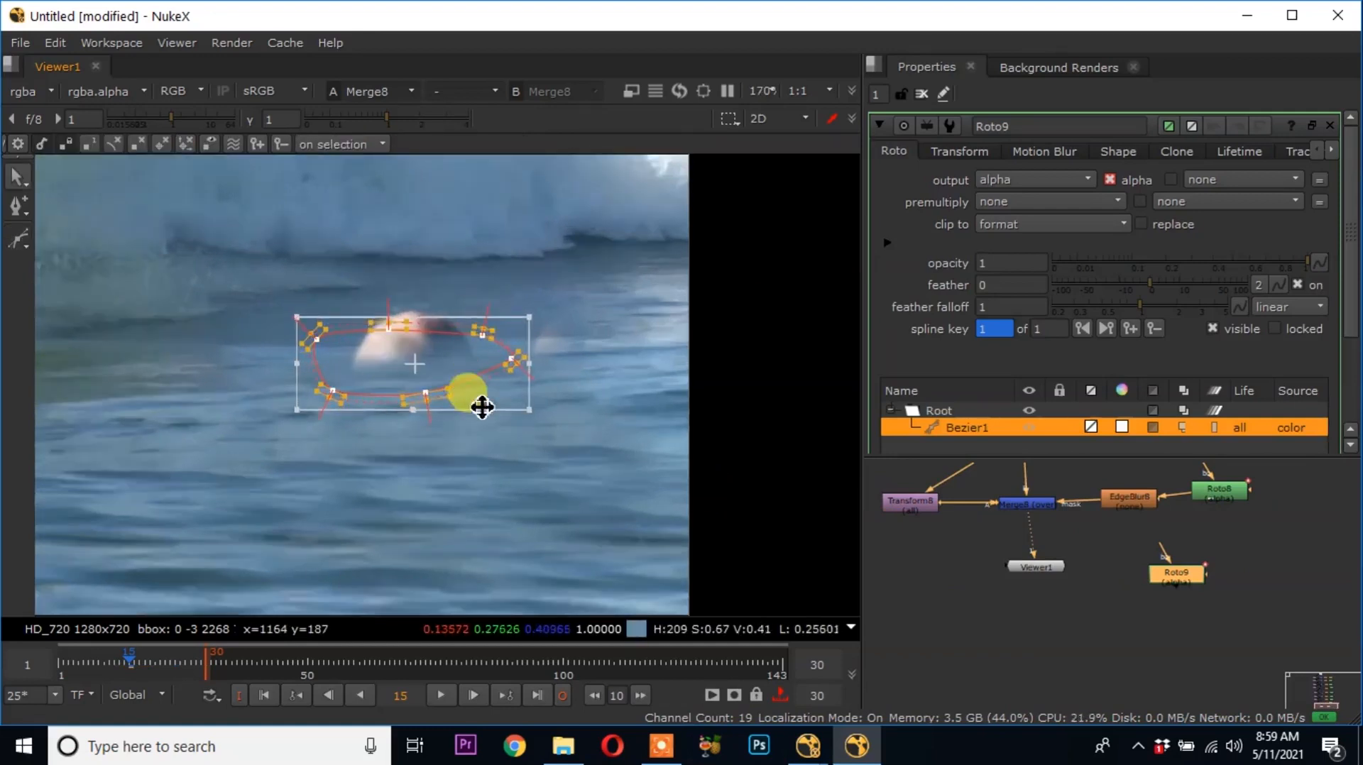
Keyframe Roto9's shape forward from frame 15 to frame 24, moving it to follow the man's head
{"action": "scroll", "coordinate": [432, 387], "scroll_direction": "down", "scroll_amount": 1}
{"action": "key", "text": "Right"}
{"action": "key", "text": "Right"}
{"action": "key", "text": "Right"}
{"action": "key", "text": "Right"}
{"action": "key", "text": "Right"}
{"action": "key", "text": "Right"}
{"action": "key", "text": "Right"}
{"action": "key", "text": "Right"}
{"action": "key", "text": "Left"}
{"action": "key", "text": "Left"}
{"action": "key", "text": "Left"}
{"action": "key", "text": "Left"}
{"action": "key", "text": "Left"}
{"action": "key", "text": "Left"}
{"action": "key", "text": "Right"}
{"action": "key", "text": "Right"}
{"action": "key", "text": "Right"}
{"action": "key", "text": "Right"}
{"action": "key", "text": "Left"}
{"action": "key", "text": "Left"}
{"action": "key", "text": "Left"}
{"action": "key", "text": "Left"}
{"action": "key", "text": "Left"}
{"action": "key", "text": "Left"}
{"action": "key", "text": "Left"}
{"action": "left_click_drag", "start_coordinate": [422, 368], "coordinate": [253, 411]}
{"action": "key", "text": "Right"}
{"action": "key", "text": "Right"}
{"action": "key", "text": "Right"}
{"action": "key", "text": "Right"}
{"action": "key", "text": "Right"}
{"action": "key", "text": "Right"}
{"action": "key", "text": "Right"}
{"action": "key", "text": "Right"}
{"action": "key", "text": "Right"}
{"action": "key", "text": "Right"}
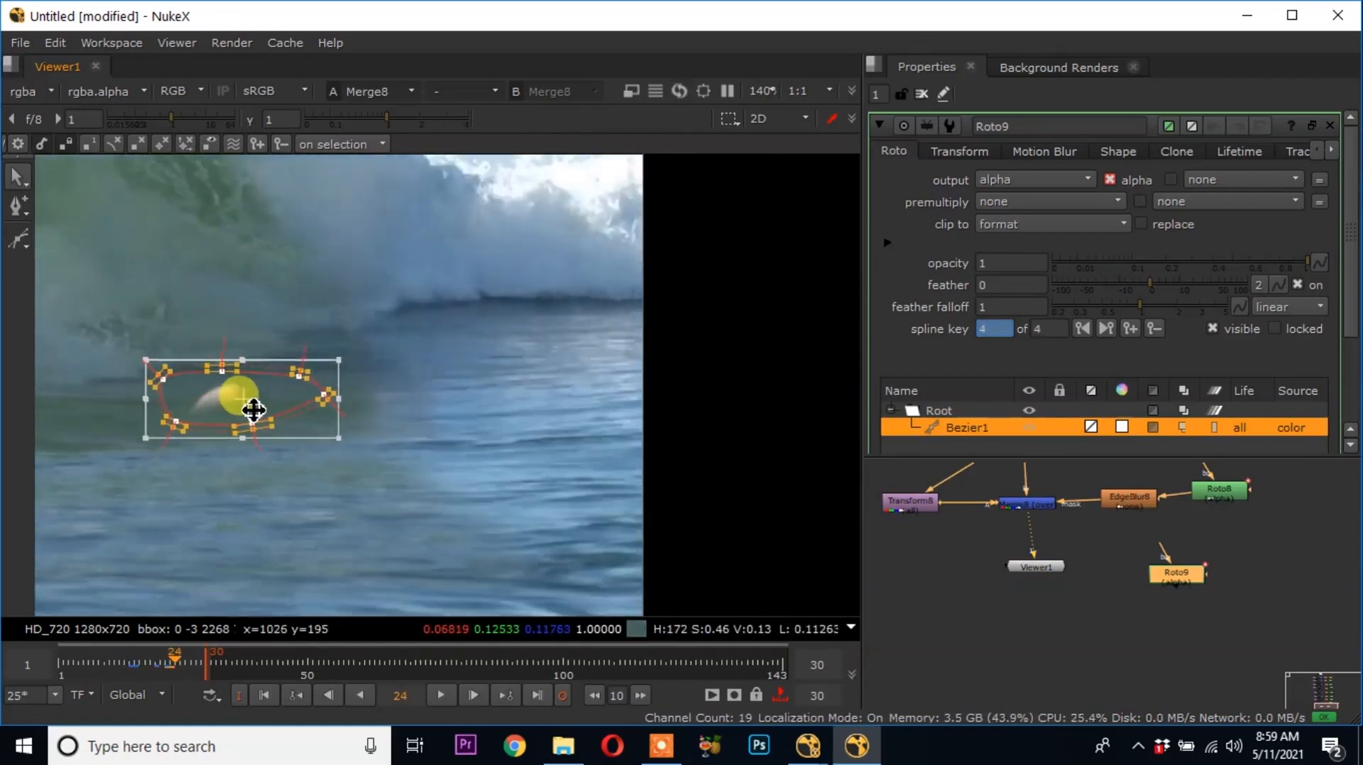
Continue keyframing Roto9's shape from frame 24 to about frame 30 so it stays on the head
{"action": "key", "text": "Right"}
{"action": "key", "text": "Right"}
{"action": "middle_click_drag", "start_coordinate": [270, 426], "coordinate": [509, 395]}
{"action": "key", "text": "Right"}
{"action": "left_click_drag", "start_coordinate": [490, 374], "coordinate": [374, 372]}
{"action": "key", "text": "Right"}
{"action": "key", "text": "Right"}
{"action": "key", "text": "Right"}
{"action": "key", "text": "Right"}
Go back through Roto9's animation to frame 15, correcting the shape's position around frame 16
{"action": "key", "text": "Left"}
{"action": "key", "text": "Left"}
{"action": "key", "text": "Left"}
{"action": "key", "text": "Left"}
{"action": "key", "text": "Left"}
{"action": "key", "text": "Left"}
{"action": "key", "text": "Left"}
{"action": "key", "text": "Left"}
{"action": "key", "text": "Left"}
{"action": "middle_click_drag", "start_coordinate": [576, 427], "coordinate": [497, 476]}
{"action": "key", "text": "Left"}
{"action": "key", "text": "Left"}
{"action": "key", "text": "Left"}
{"action": "key", "text": "Left"}
{"action": "key", "text": "Left"}
{"action": "key", "text": "Left"}
{"action": "key", "text": "Left"}
{"action": "key", "text": "Right"}
{"action": "key", "text": "Right"}
{"action": "key", "text": "Left"}
{"action": "middle_click_drag", "start_coordinate": [523, 391], "coordinate": [356, 419]}
{"action": "key", "text": "Right"}
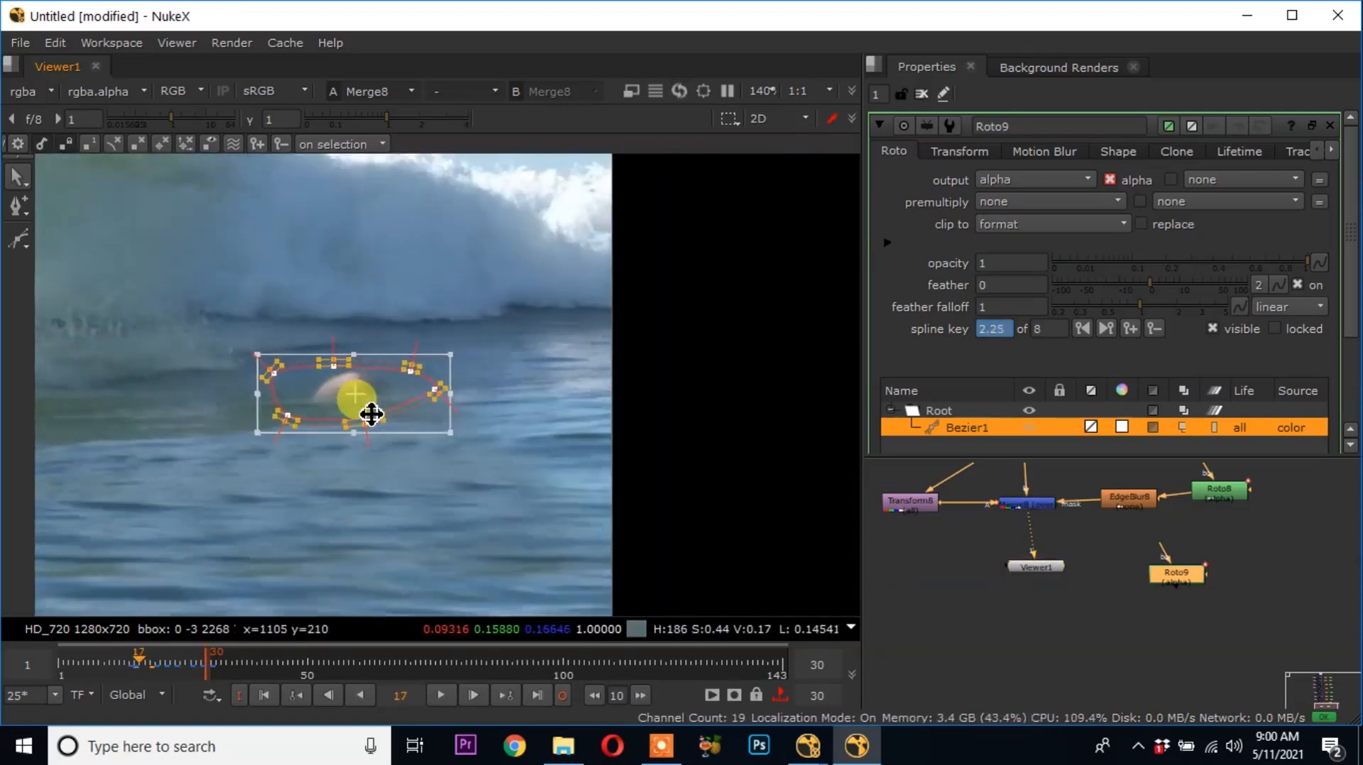
{"action": "key", "text": "Left"}
{"action": "key", "text": "Left"}
Insert a Merge node masked by Roto9 above the viewer and feed it an offset branch from Merge8 through a new Transform
{"action": "key", "text": "m"}
{"action": "left_click_drag", "start_coordinate": [1060, 591], "coordinate": [1184, 569]}
{"action": "left_click", "coordinate": [934, 594]}
{"action": "key", "text": "Tab"}
{"action": "type", "text": "tr"}
{"action": "left_click", "coordinate": [990, 634]}
{"action": "left_click_drag", "start_coordinate": [993, 597], "coordinate": [931, 591]}
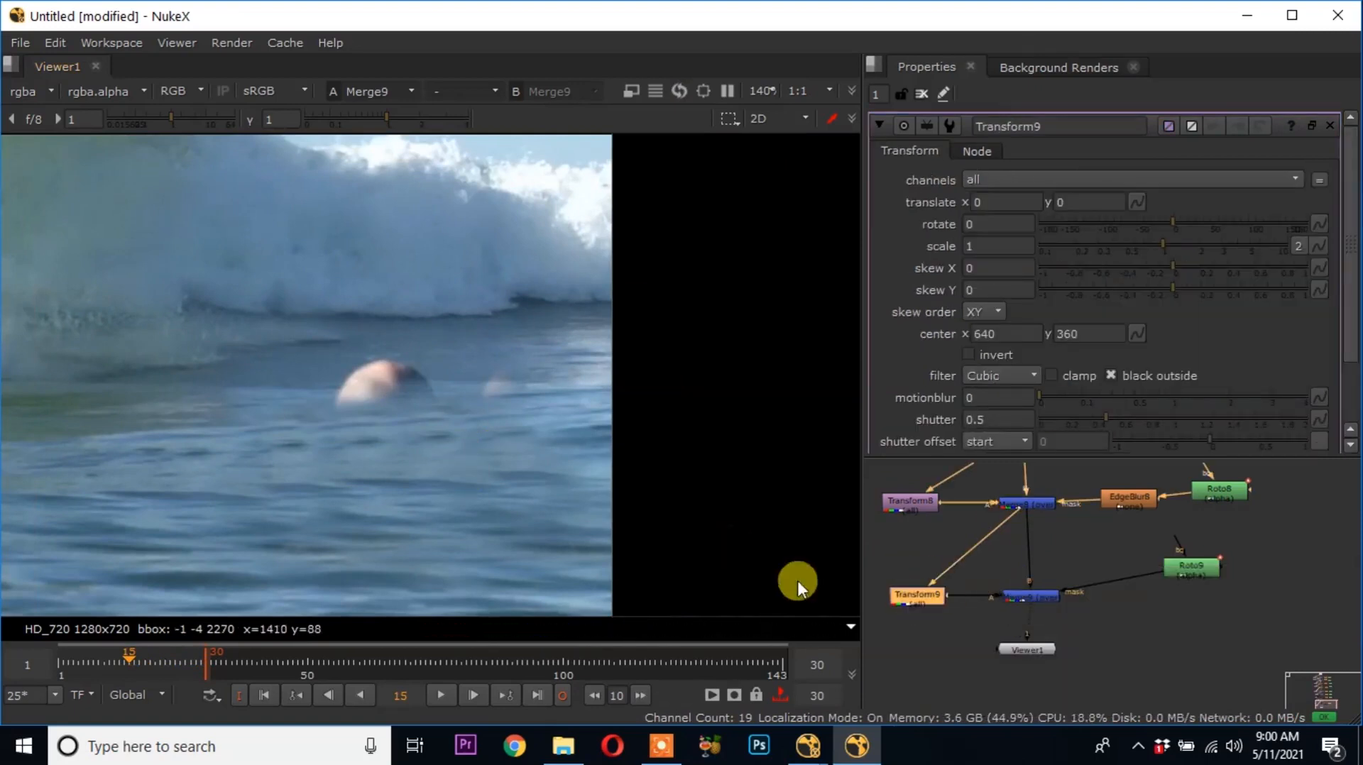
At frame 16, place Transform9's center at about 992, 212 on the clean water beside the man's head
{"action": "scroll", "coordinate": [469, 404], "scroll_direction": "down", "scroll_amount": 5}
{"action": "left_click_drag", "start_coordinate": [166, 348], "coordinate": [371, 429], "text": "ctrl"}
{"action": "scroll", "coordinate": [366, 443], "scroll_direction": "up", "scroll_amount": 5}
{"action": "key", "text": "Right"}
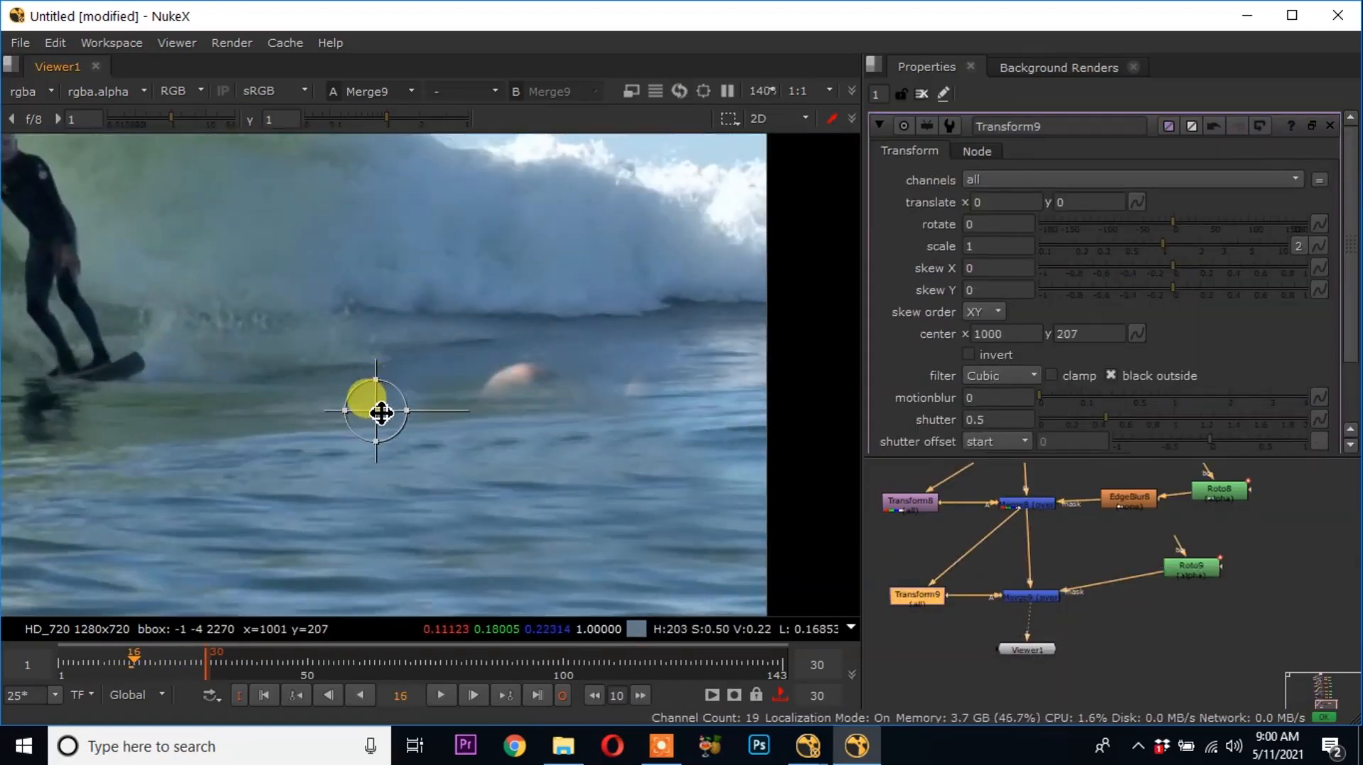
{"action": "middle_click_drag", "start_coordinate": [382, 414], "coordinate": [371, 412]}
{"action": "key", "text": "ctrl+z"}
{"action": "scroll", "coordinate": [272, 370], "scroll_direction": "down", "scroll_amount": 5}
{"action": "left_click_drag", "start_coordinate": [102, 298], "coordinate": [470, 364], "text": "ctrl"}
{"action": "scroll", "coordinate": [309, 391], "scroll_direction": "up", "scroll_amount": 7}
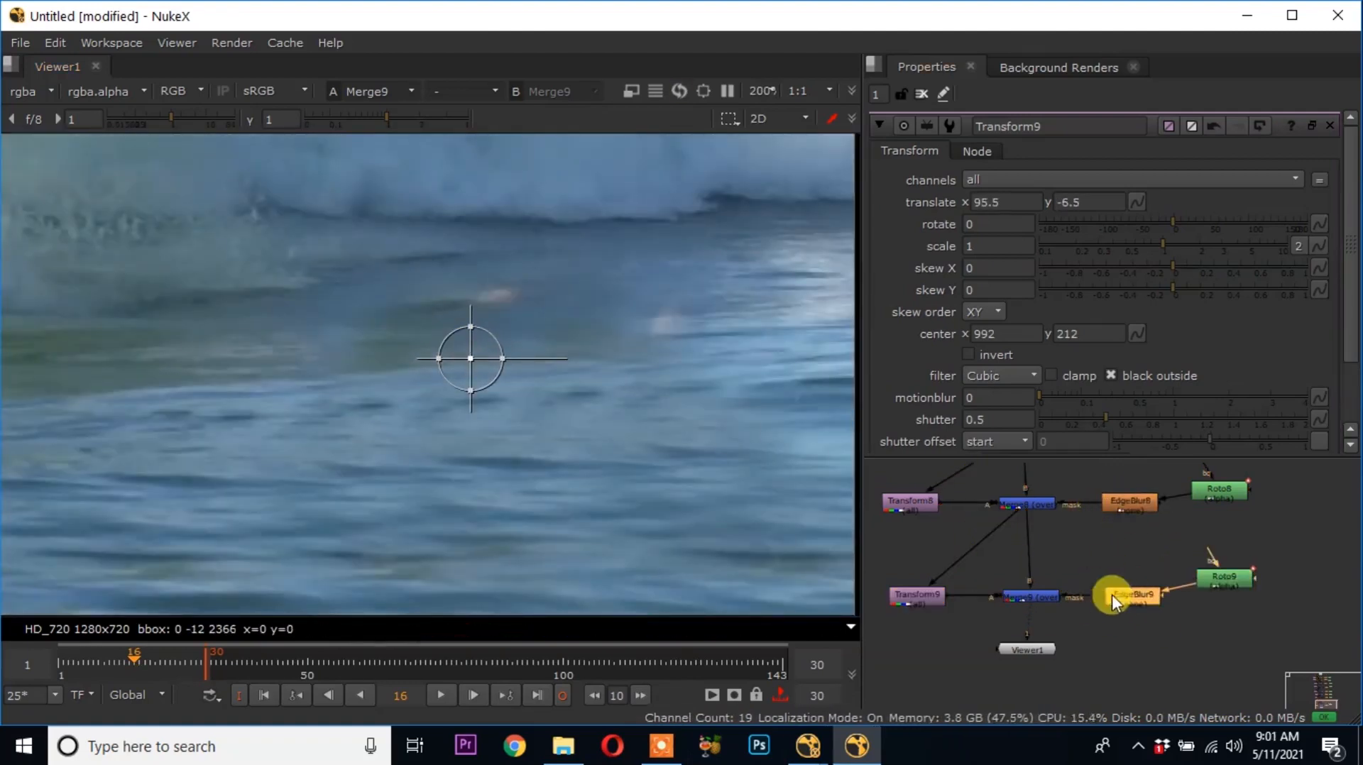
Close the open node properties and step back and forth through about frames 13 to 24 to check the head removal
{"action": "left_click", "coordinate": [921, 93]}
{"action": "scroll", "coordinate": [433, 359], "scroll_direction": "down", "scroll_amount": 4}
{"action": "scroll", "coordinate": [472, 433], "scroll_direction": "up", "scroll_amount": 1}
{"action": "key", "text": "Left"}
{"action": "key", "text": "Left"}
{"action": "key", "text": "Left"}
{"action": "key", "text": "Right"}
{"action": "key", "text": "Right"}
{"action": "key", "text": "Right"}
{"action": "key", "text": "Right"}
{"action": "key", "text": "Right"}
{"action": "key", "text": "Right"}
{"action": "key", "text": "Right"}
{"action": "key", "text": "Right"}
{"action": "key", "text": "Right"}
{"action": "key", "text": "Right"}
{"action": "key", "text": "Right"}
{"action": "key", "text": "Left"}
{"action": "key", "text": "Left"}
{"action": "key", "text": "Left"}
{"action": "key", "text": "Left"}
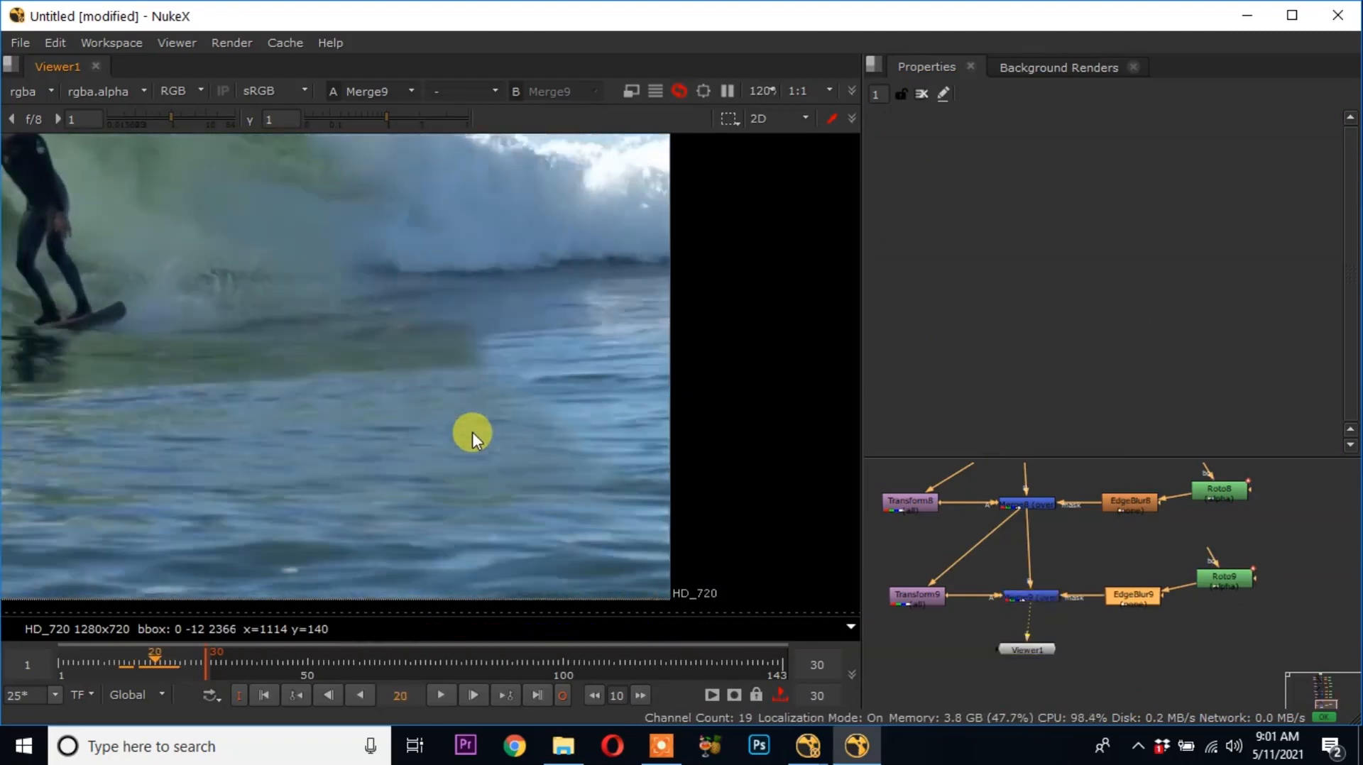
{"action": "key", "text": "Left"}
{"action": "key", "text": "Left"}
{"action": "key", "text": "Left"}
{"action": "scroll", "coordinate": [423, 419], "scroll_direction": "up", "scroll_amount": 2}
{"action": "key", "text": "Left"}
{"action": "key", "text": "Left"}
Add a new Roto node and draw a closed Bezier shape around the remaining head at frame 15
{"action": "left_click", "coordinate": [1225, 581]}
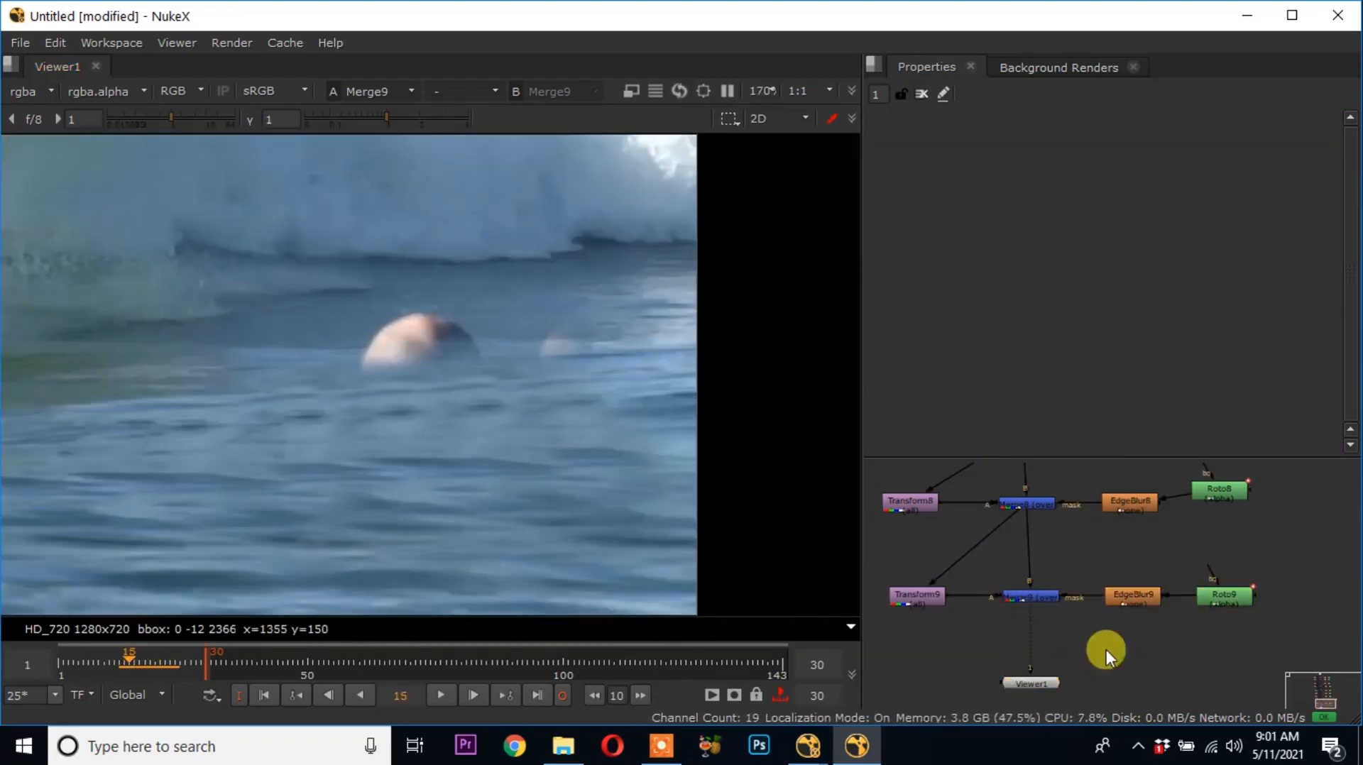
{"action": "key", "text": "o"}
{"action": "left_click", "coordinate": [330, 349]}
{"action": "left_click", "coordinate": [333, 351]}
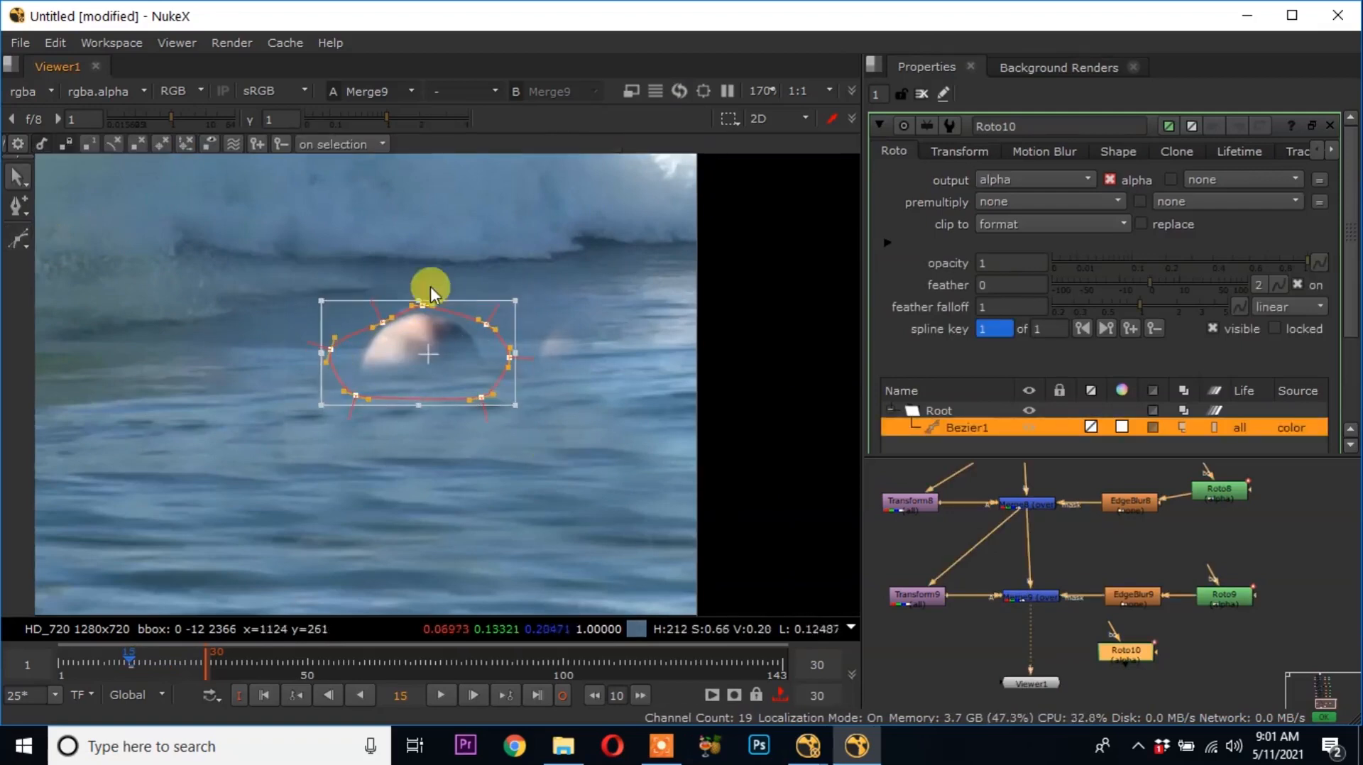
Keyframe Roto10's shape between about frames 16 and 11 so it stays over the head
{"action": "left_click", "coordinate": [119, 665]}
{"action": "scroll", "coordinate": [135, 550], "scroll_direction": "down", "scroll_amount": 2}
{"action": "key", "text": "Right"}
{"action": "key", "text": "Right"}
{"action": "scroll", "coordinate": [295, 512], "scroll_direction": "up", "scroll_amount": 2}
{"action": "scroll", "coordinate": [302, 440], "scroll_direction": "down", "scroll_amount": 2}
{"action": "key", "text": "Right"}
{"action": "left_click_drag", "start_coordinate": [325, 395], "coordinate": [330, 392]}
{"action": "key", "text": "Left"}
{"action": "key", "text": "Left"}
{"action": "key", "text": "Left"}
{"action": "key", "text": "Left"}
{"action": "key", "text": "Left"}
{"action": "left_click_drag", "start_coordinate": [420, 363], "coordinate": [599, 360]}
Continue keyframing Roto10's shape back toward frame 1, and return to frame 11
{"action": "key", "text": "Left"}
{"action": "key", "text": "Left"}
{"action": "key", "text": "Left"}
{"action": "key", "text": "Left"}
{"action": "key", "text": "Left"}
{"action": "key", "text": "Left"}
{"action": "key", "text": "Left"}
{"action": "key", "text": "Left"}
{"action": "key", "text": "Left"}
{"action": "key", "text": "Left"}
{"action": "key", "text": "Right"}
{"action": "left_click_drag", "start_coordinate": [66, 664], "coordinate": [110, 664]}
Insert a Merge node masked by Roto10 above the viewer and feed it a branch from Merge9 through a new Transform
{"action": "left_click_drag", "start_coordinate": [1127, 653], "coordinate": [1194, 653]}
{"action": "left_click", "coordinate": [1077, 668]}
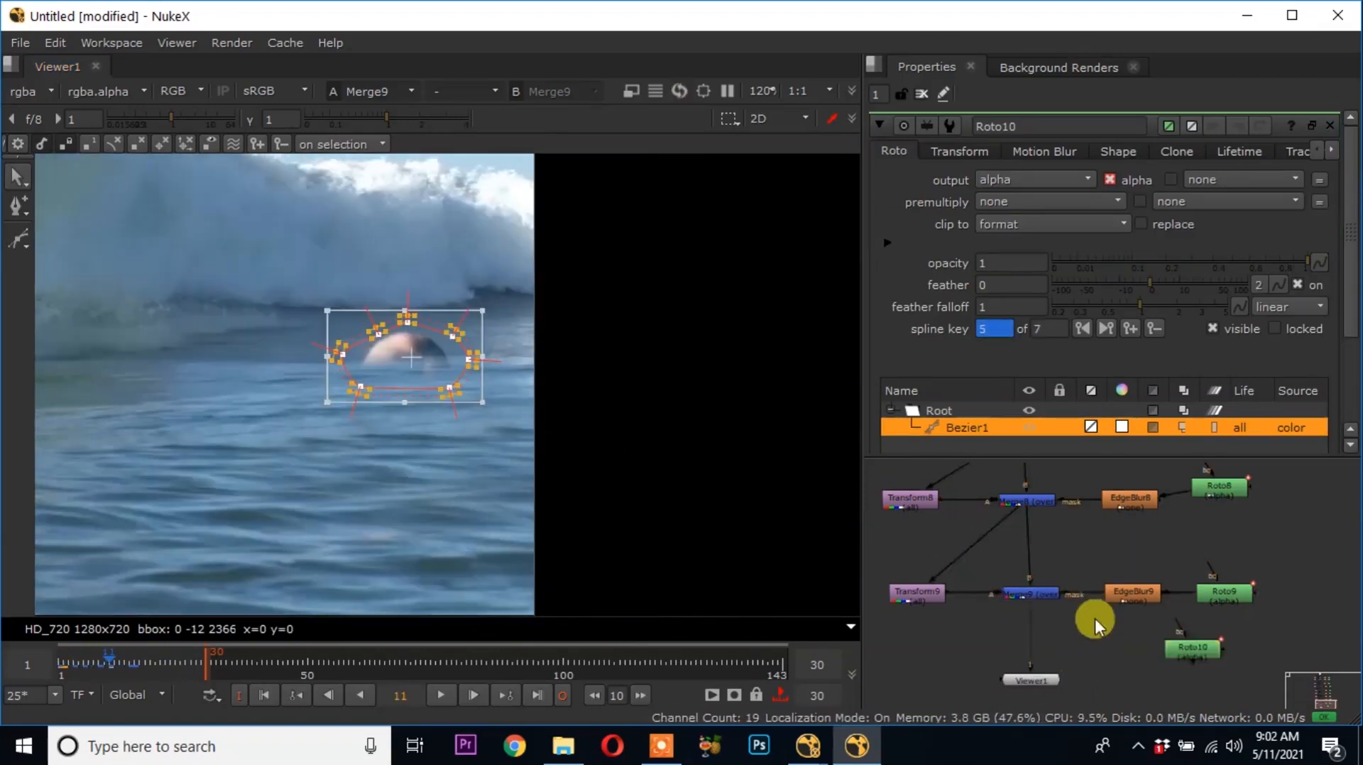
{"action": "key", "text": "m"}
{"action": "key", "text": "Tab"}
{"action": "type", "text": "tr"}
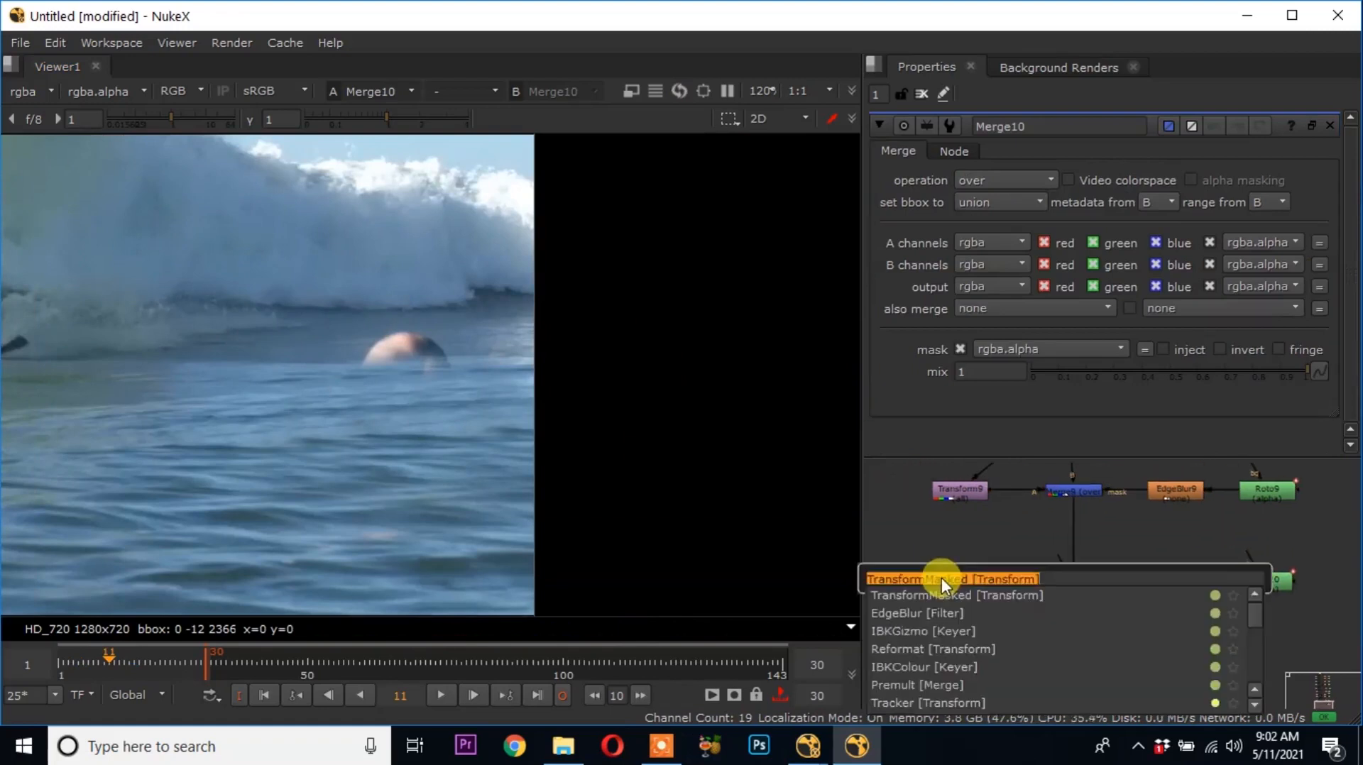
{"action": "key", "text": "Return"}
Place Transform10's center at 1056, 245 on the clean water beside the head and set its horizontal translate to 101
{"action": "scroll", "coordinate": [526, 430], "scroll_direction": "down", "scroll_amount": 5}
{"action": "left_click_drag", "start_coordinate": [211, 346], "coordinate": [422, 412], "text": "ctrl"}
{"action": "scroll", "coordinate": [480, 434], "scroll_direction": "up", "scroll_amount": 8}
{"action": "left_click_drag", "start_coordinate": [250, 331], "coordinate": [251, 325], "text": "ctrl"}
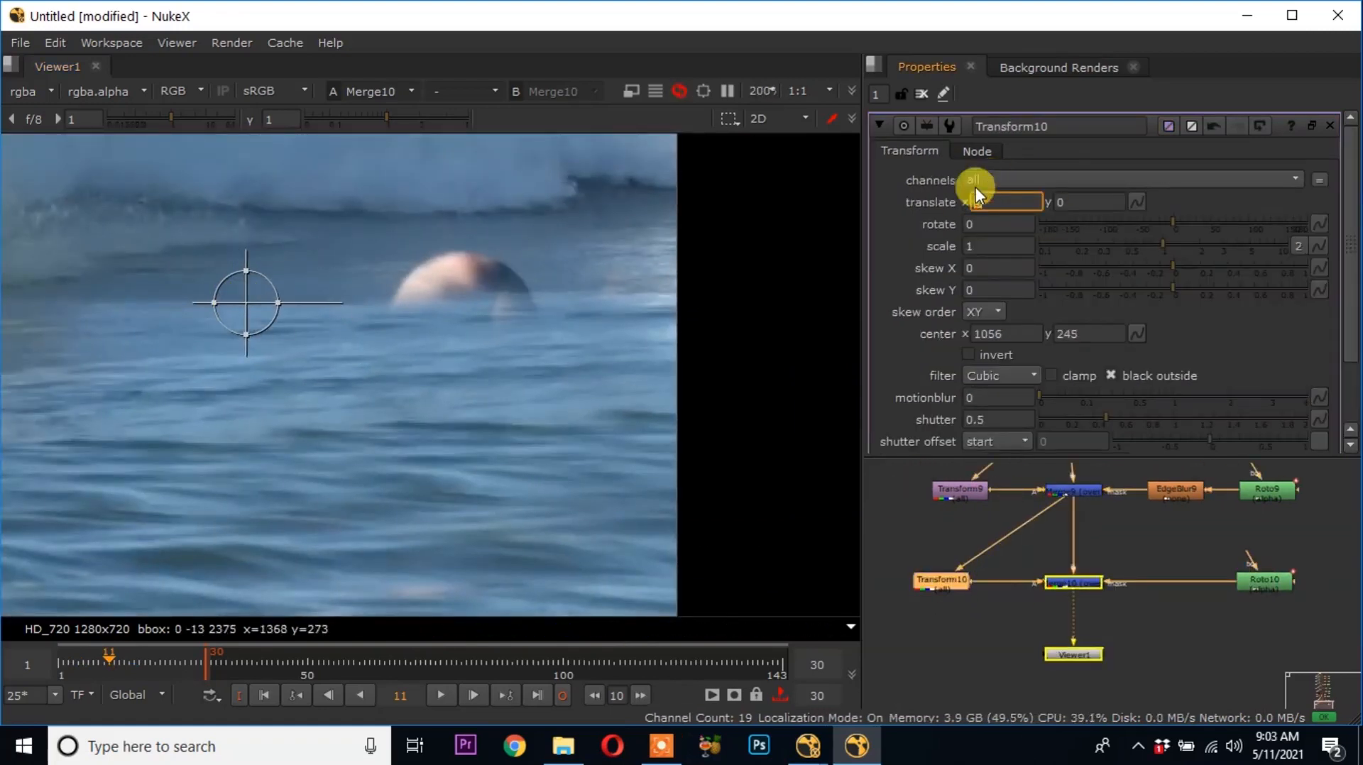
{"action": "type", "text": "101"}
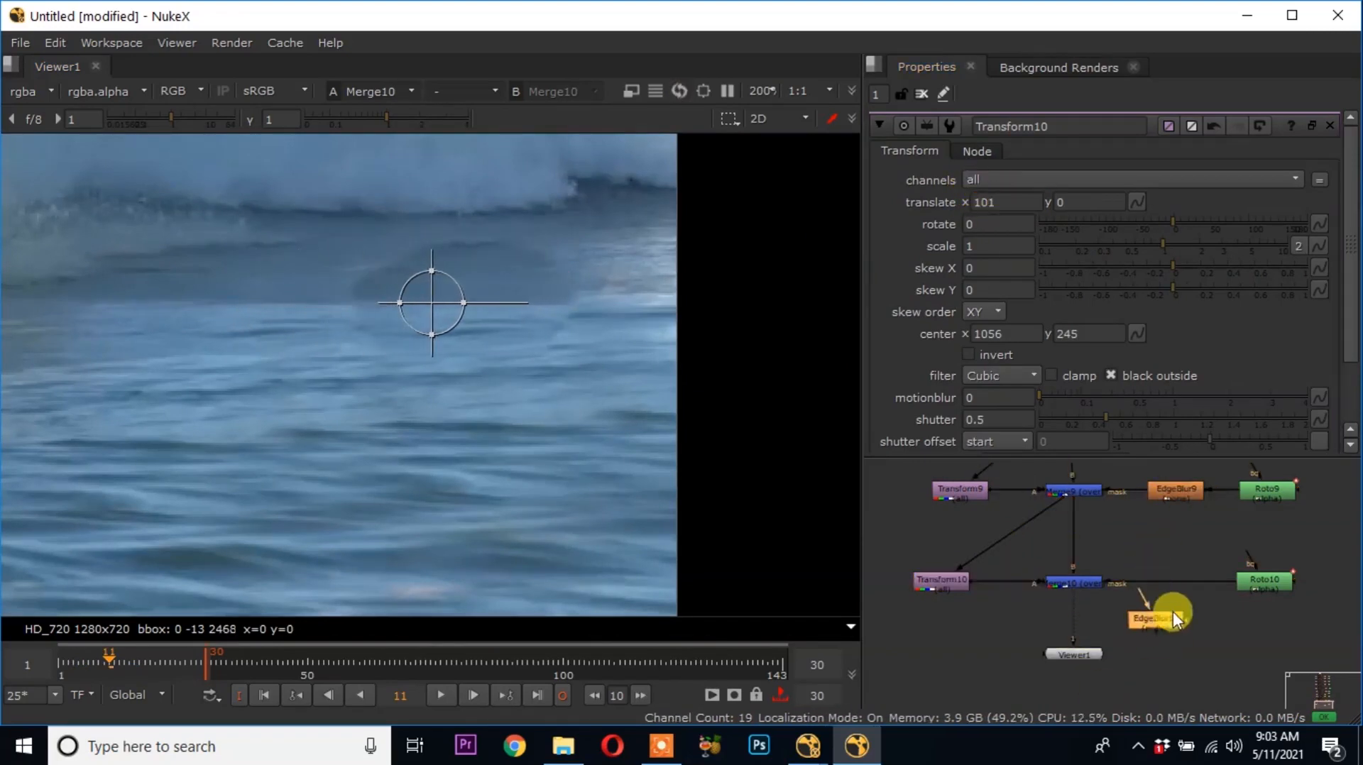
Insert an EdgeBlur between Roto10 and Merge10's mask input with its size set to 12.5
{"action": "left_click_drag", "start_coordinate": [1173, 611], "coordinate": [1197, 576]}
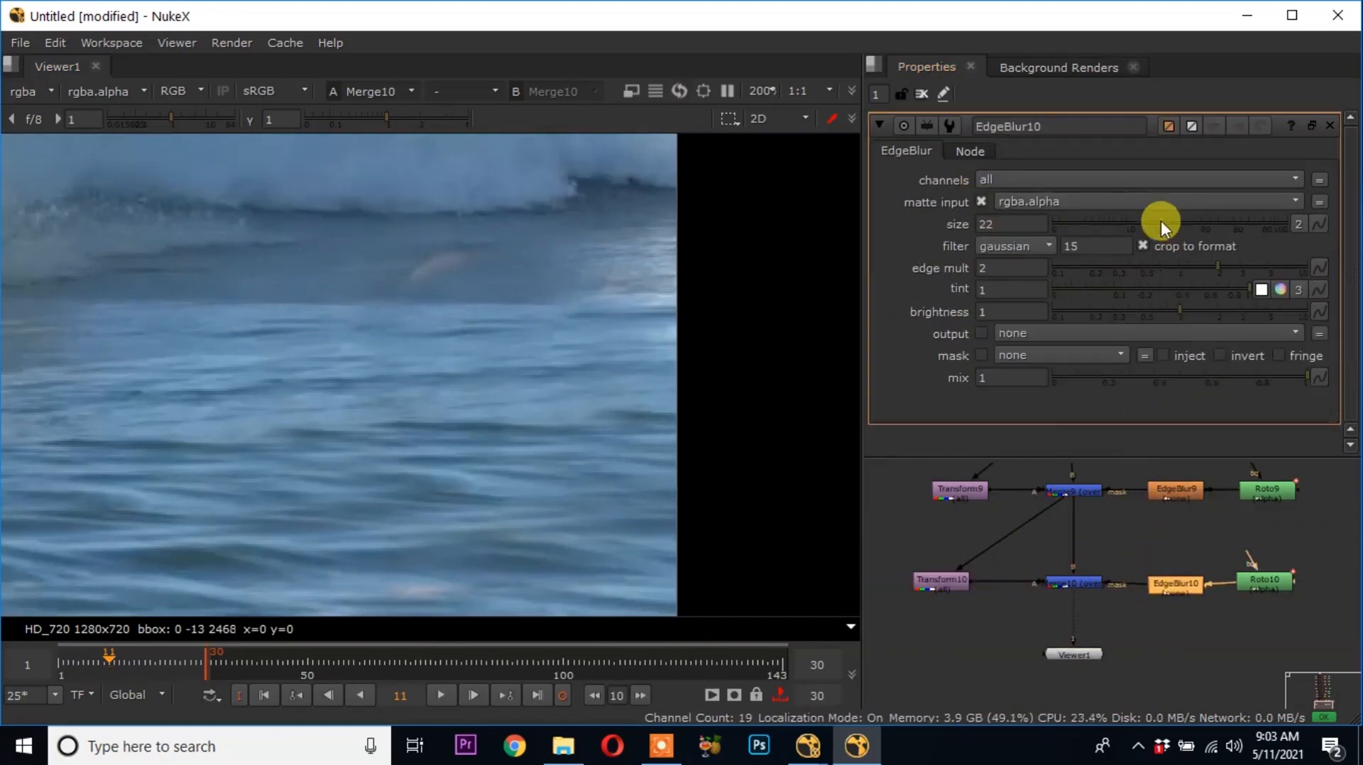
{"action": "left_click_drag", "start_coordinate": [1130, 225], "coordinate": [1144, 225]}
{"action": "scroll", "coordinate": [502, 380], "scroll_direction": "down", "scroll_amount": 2}
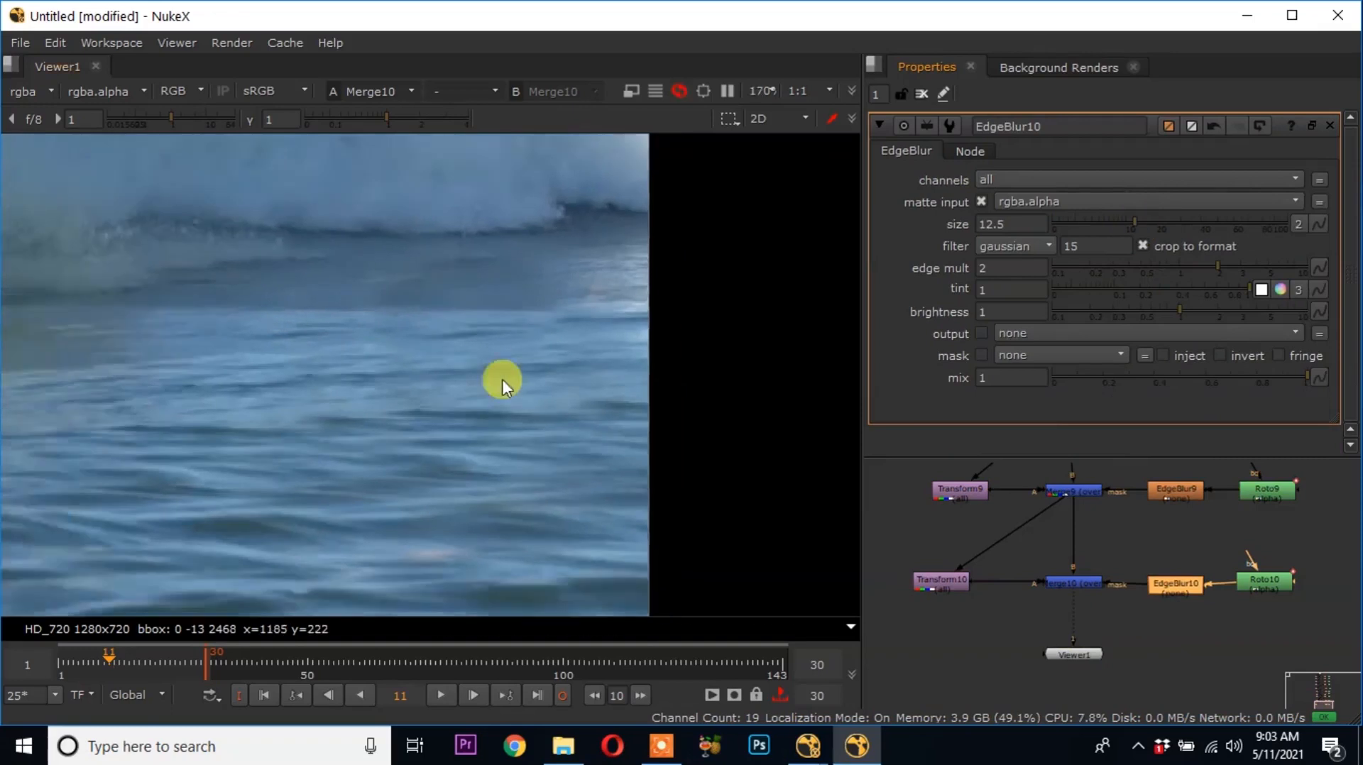
Play back the Merge10 result and stop around frame 19 to inspect the patched water
{"action": "middle_click_drag", "start_coordinate": [957, 596], "coordinate": [1028, 579]}
{"action": "left_click", "coordinate": [1028, 579]}
{"action": "scroll", "coordinate": [677, 444], "scroll_direction": "down", "scroll_amount": 4}
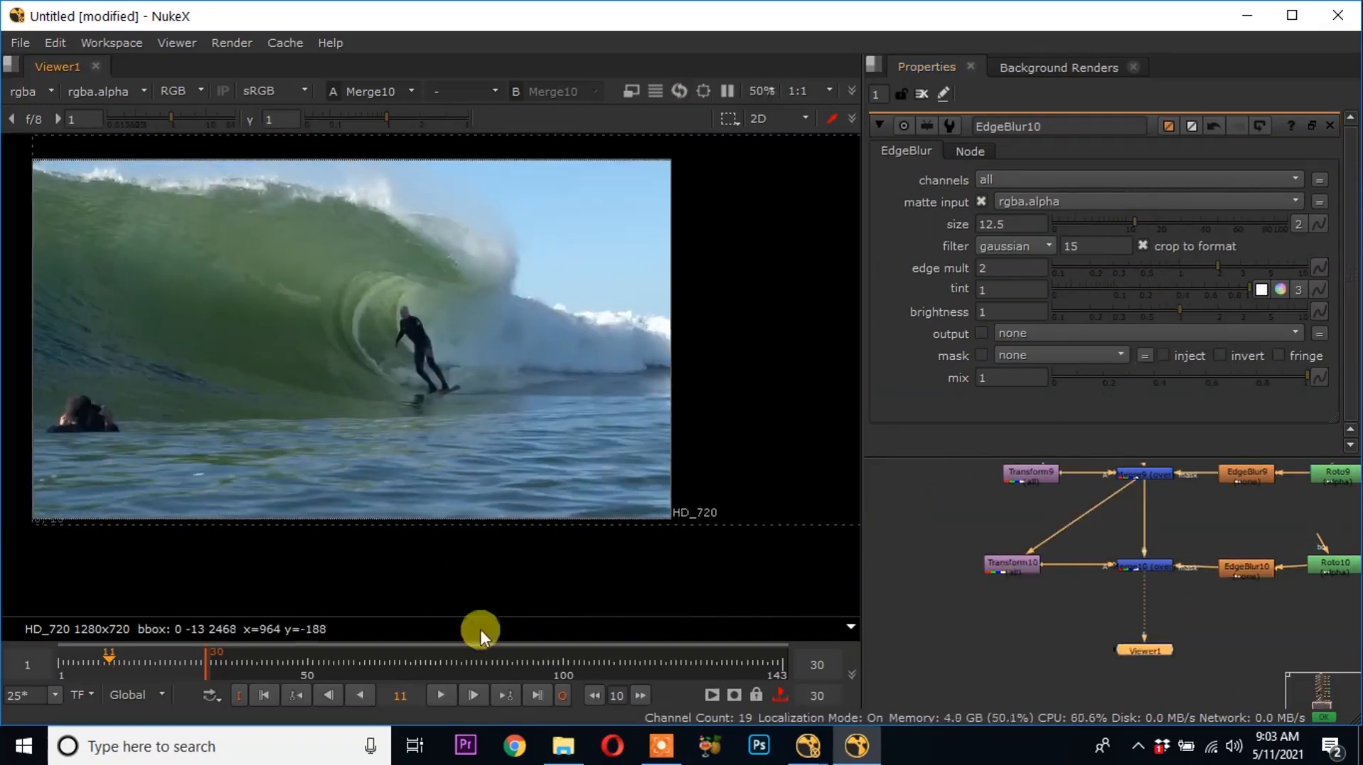
{"action": "left_click", "coordinate": [444, 696]}
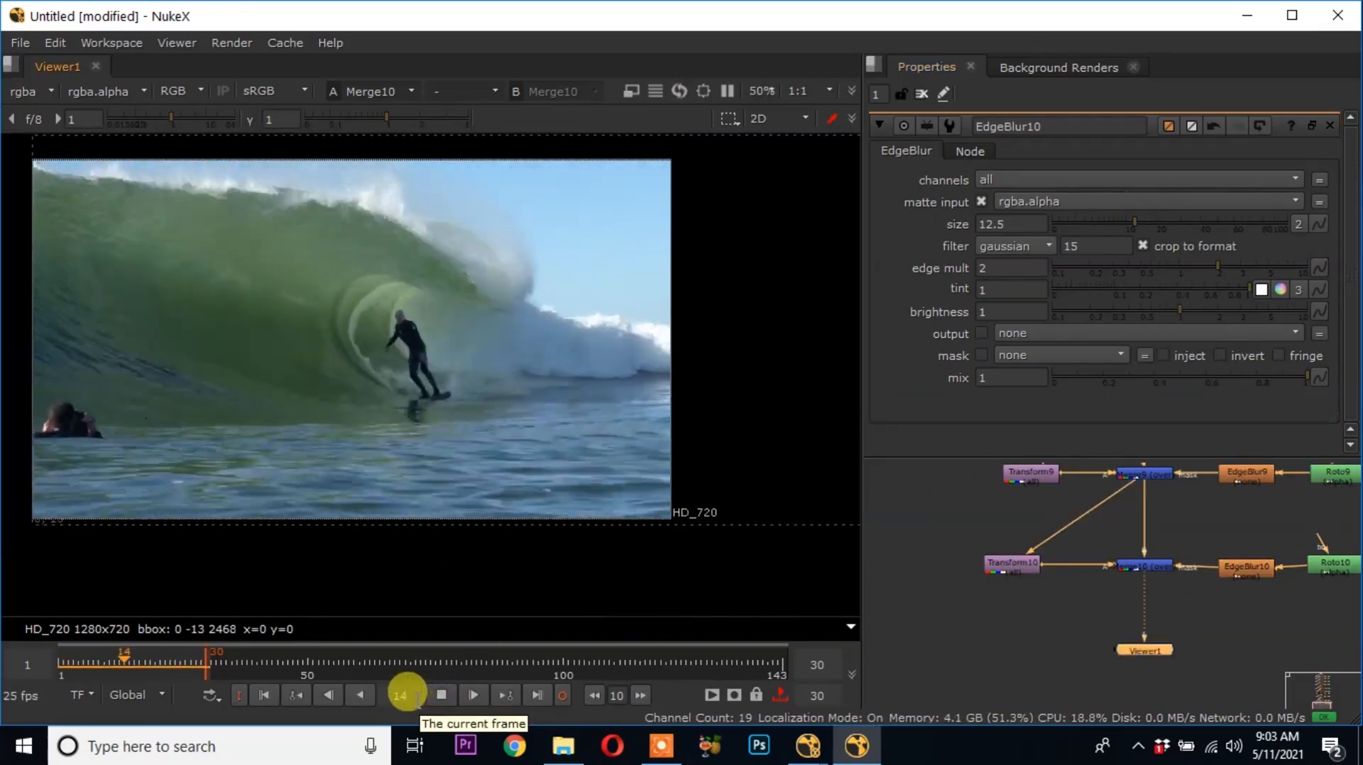
{"action": "left_click", "coordinate": [438, 693]}
{"action": "scroll", "coordinate": [625, 426], "scroll_direction": "up", "scroll_amount": 4}
Insert another Merge between Merge10 and the viewer and feed its A input from Merge10 through a new Transform
{"action": "middle_click_drag", "start_coordinate": [1106, 605], "coordinate": [987, 550]}
{"action": "left_click_drag", "start_coordinate": [1026, 596], "coordinate": [1026, 663]}
{"action": "left_click", "coordinate": [1123, 591]}
{"action": "key", "text": "m"}
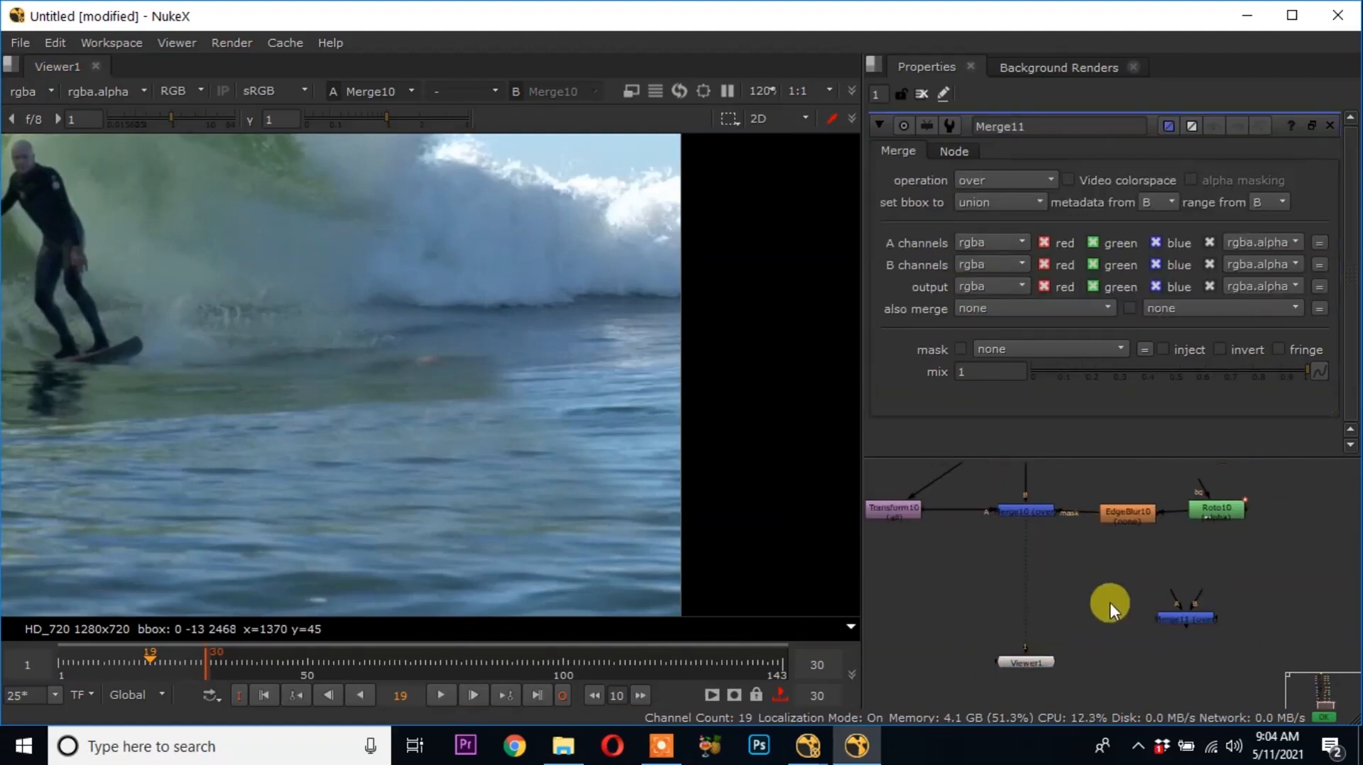
{"action": "left_click_drag", "start_coordinate": [1195, 621], "coordinate": [1201, 599]}
{"action": "middle_click_drag", "start_coordinate": [1030, 588], "coordinate": [1100, 598]}
{"action": "left_click", "coordinate": [919, 597]}
{"action": "key", "text": "t"}
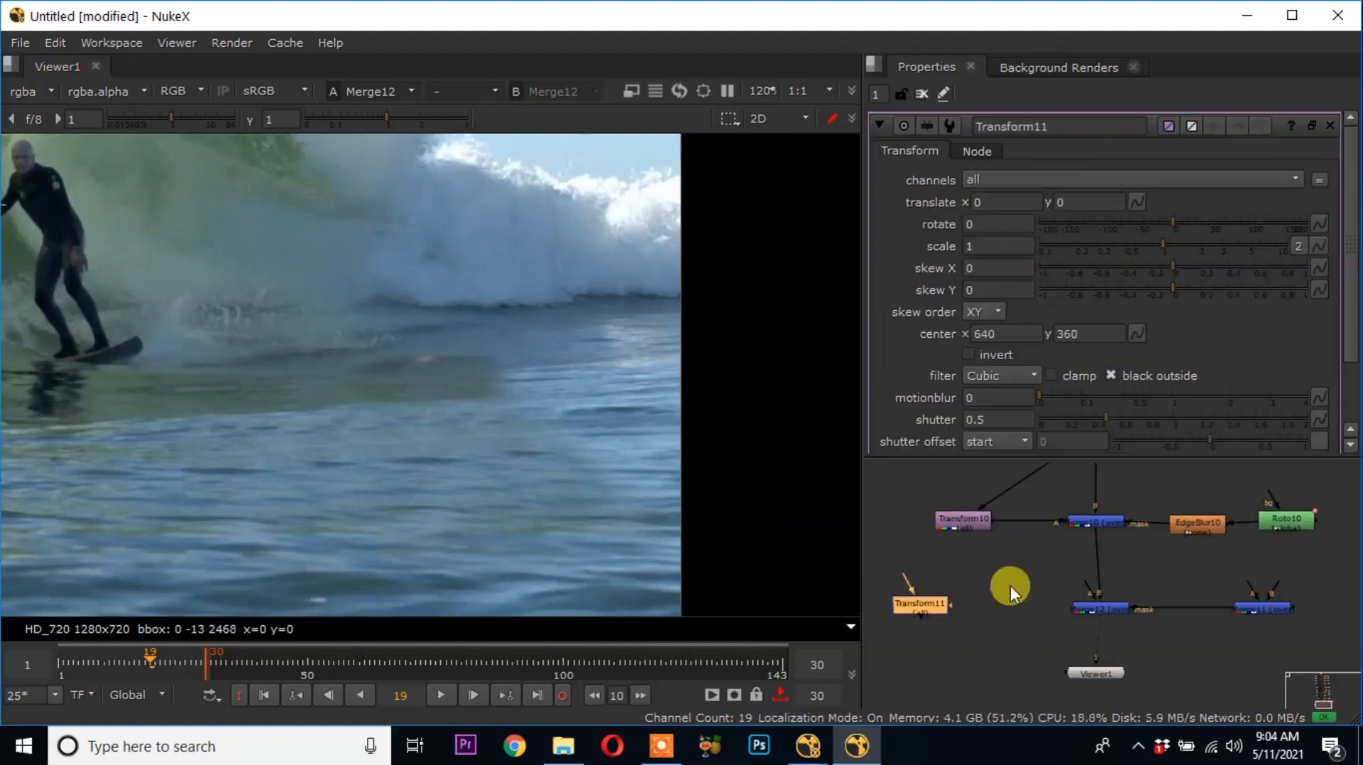
{"action": "left_click_drag", "start_coordinate": [1086, 583], "coordinate": [923, 604]}
{"action": "middle_click_drag", "start_coordinate": [923, 583], "coordinate": [955, 607]}
{"action": "left_click_drag", "start_coordinate": [939, 610], "coordinate": [1126, 547]}
Replace the stray Merge11 with a new Roto node and outline the leftover traces on the water at frame 15
{"action": "left_click", "coordinate": [165, 664]}
{"action": "left_click", "coordinate": [1255, 629]}
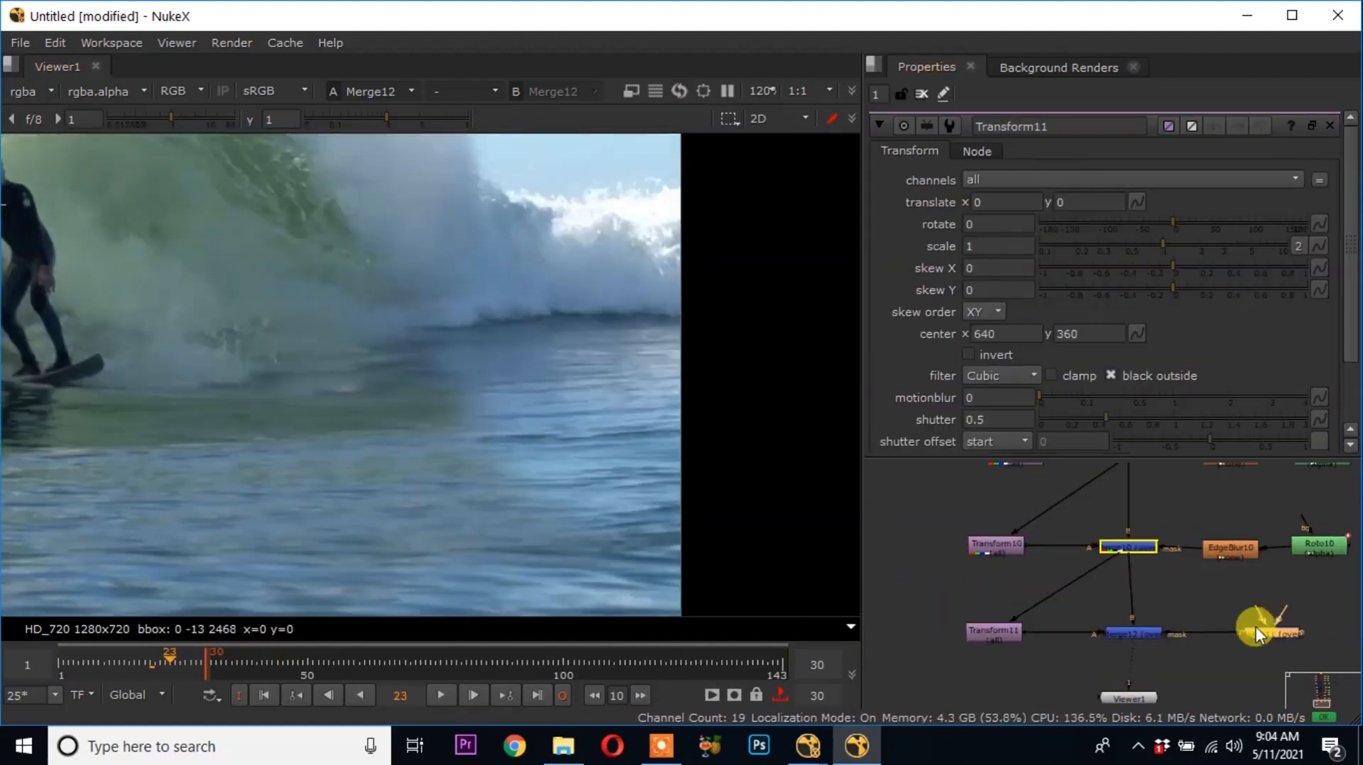
{"action": "key", "text": "o"}
{"action": "left_click_drag", "start_coordinate": [169, 657], "coordinate": [128, 657]}
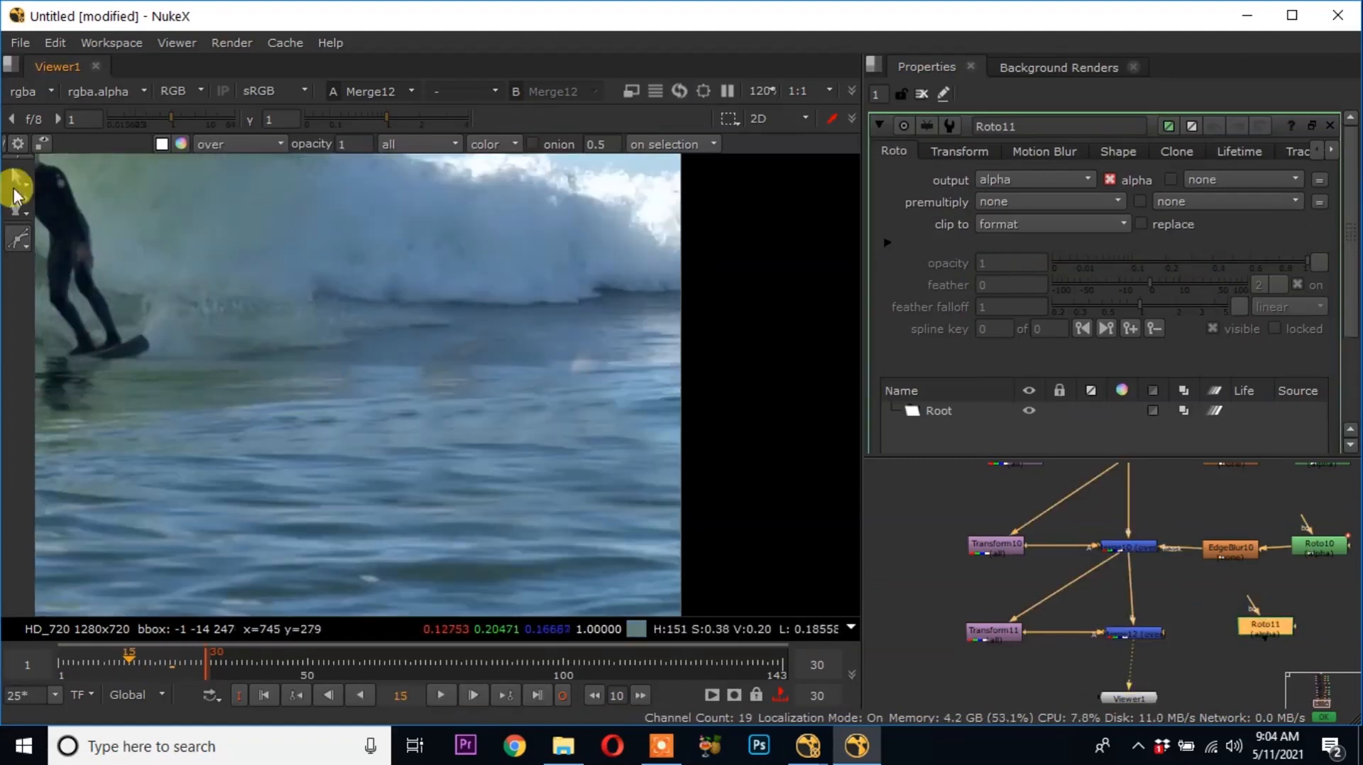
{"action": "left_click", "coordinate": [286, 365]}
{"action": "left_click", "coordinate": [392, 360]}
{"action": "key", "text": "Return"}
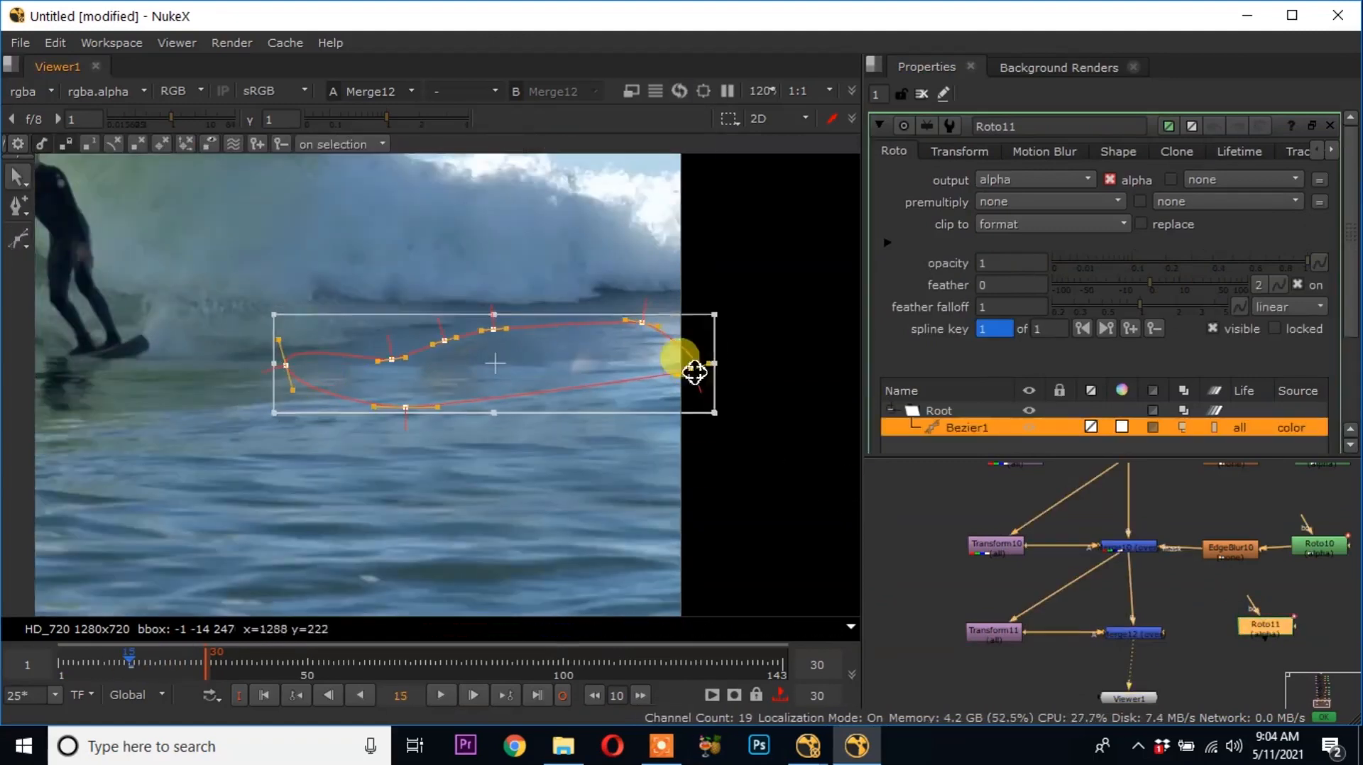
Adjust Roto11's shape at frame 15 and reposition it near the clip's start, ending at frame 30
{"action": "left_click_drag", "start_coordinate": [564, 358], "coordinate": [531, 345]}
{"action": "left_click", "coordinate": [64, 661]}
{"action": "left_click_drag", "start_coordinate": [462, 376], "coordinate": [470, 415]}
{"action": "left_click", "coordinate": [196, 663]}
{"action": "left_click", "coordinate": [205, 661]}
At frame 30, place Transform11's center at 826, 156 and offset the footage by 61, 39
{"action": "double_click", "coordinate": [994, 632]}
{"action": "scroll", "coordinate": [657, 399], "scroll_direction": "down", "scroll_amount": 4}
{"action": "left_click_drag", "start_coordinate": [350, 316], "coordinate": [436, 385], "text": "ctrl"}
{"action": "scroll", "coordinate": [477, 433], "scroll_direction": "up", "scroll_amount": 4}
{"action": "middle_click_drag", "start_coordinate": [437, 384], "coordinate": [150, 339]}
{"action": "left_click_drag", "start_coordinate": [135, 337], "coordinate": [173, 292]}
{"action": "scroll", "coordinate": [283, 362], "scroll_direction": "down", "scroll_amount": 5}
{"action": "scroll", "coordinate": [267, 341], "scroll_direction": "up", "scroll_amount": 2}
{"action": "left_click_drag", "start_coordinate": [231, 336], "coordinate": [231, 349]}
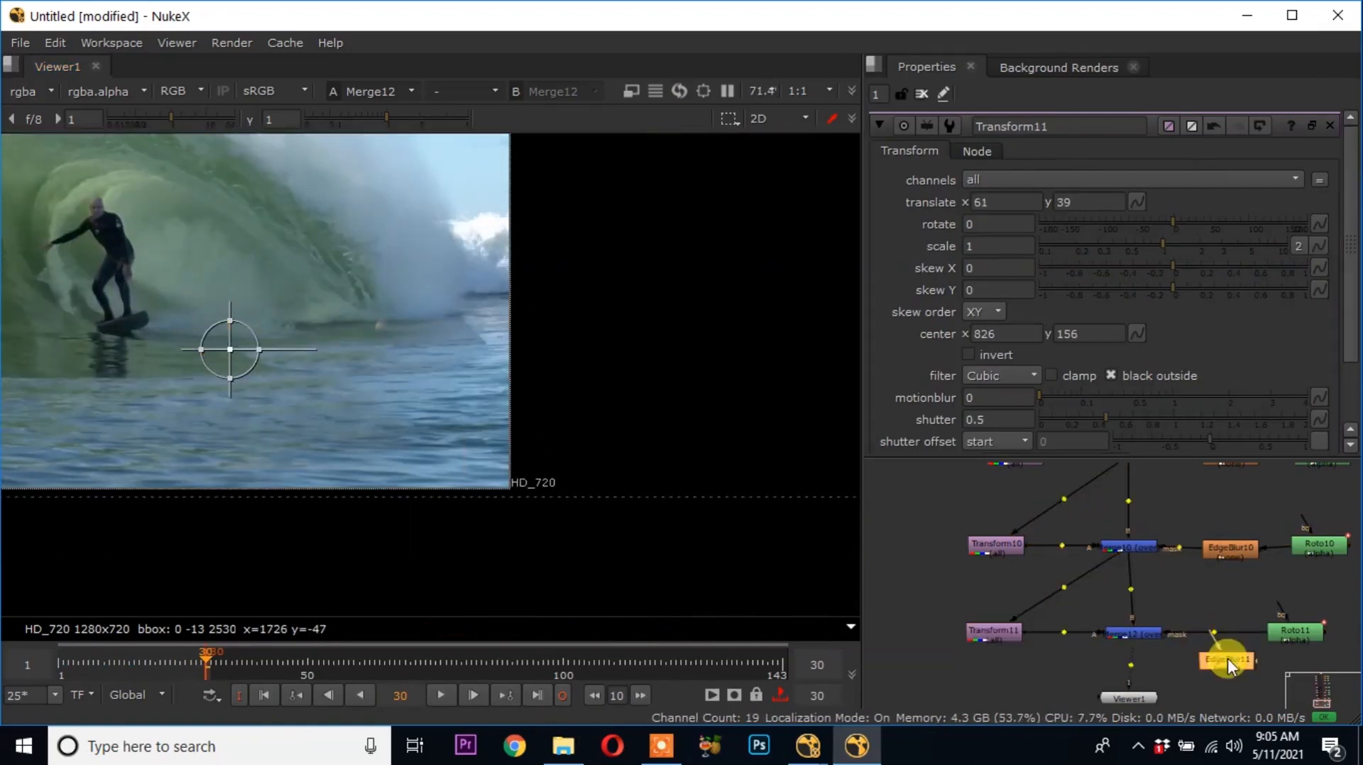
Insert an EdgeBlur of size 24 between Roto11 and Merge12's mask input and play back the clip
{"action": "double_click", "coordinate": [1225, 639]}
{"action": "scroll", "coordinate": [530, 405], "scroll_direction": "down", "scroll_amount": 1}
{"action": "left_click", "coordinate": [442, 696]}
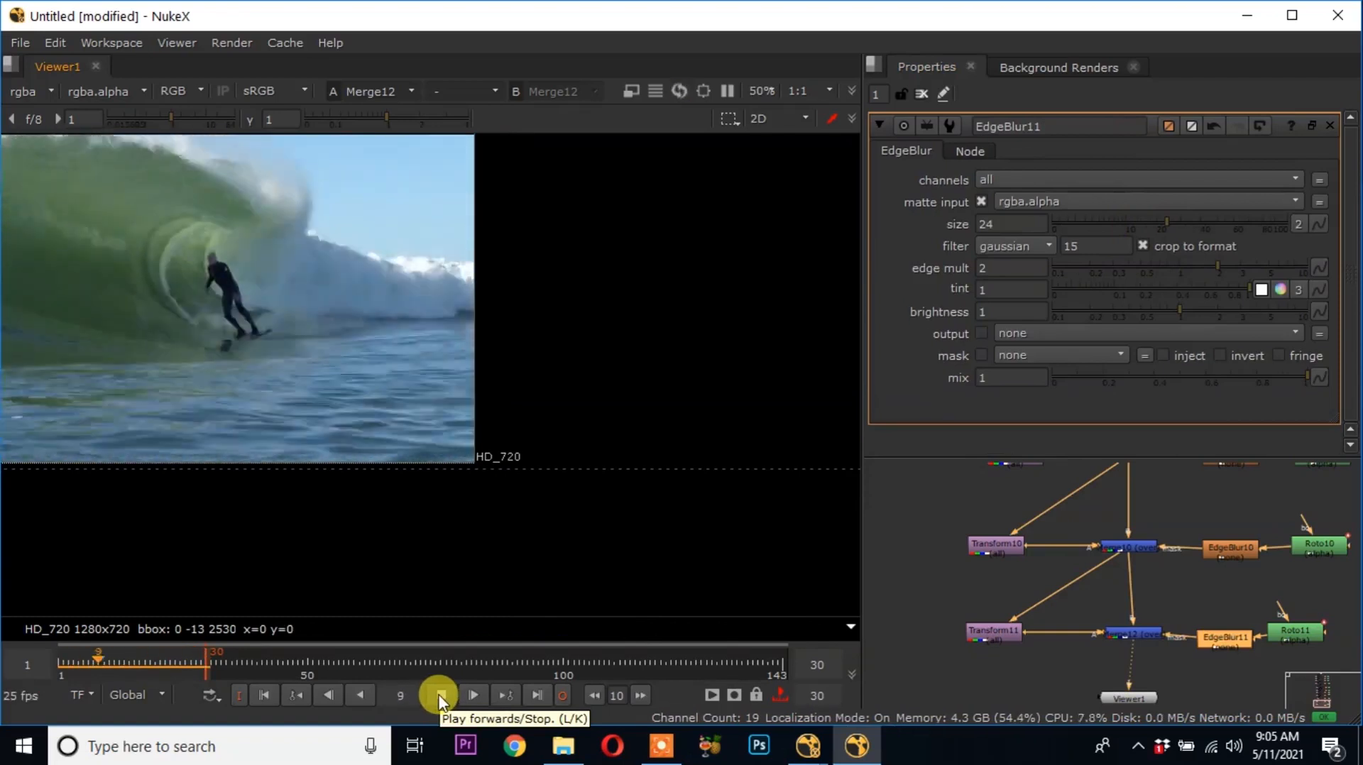
{"action": "left_click", "coordinate": [441, 695]}
{"action": "scroll", "coordinate": [441, 471], "scroll_direction": "up", "scroll_amount": 1}
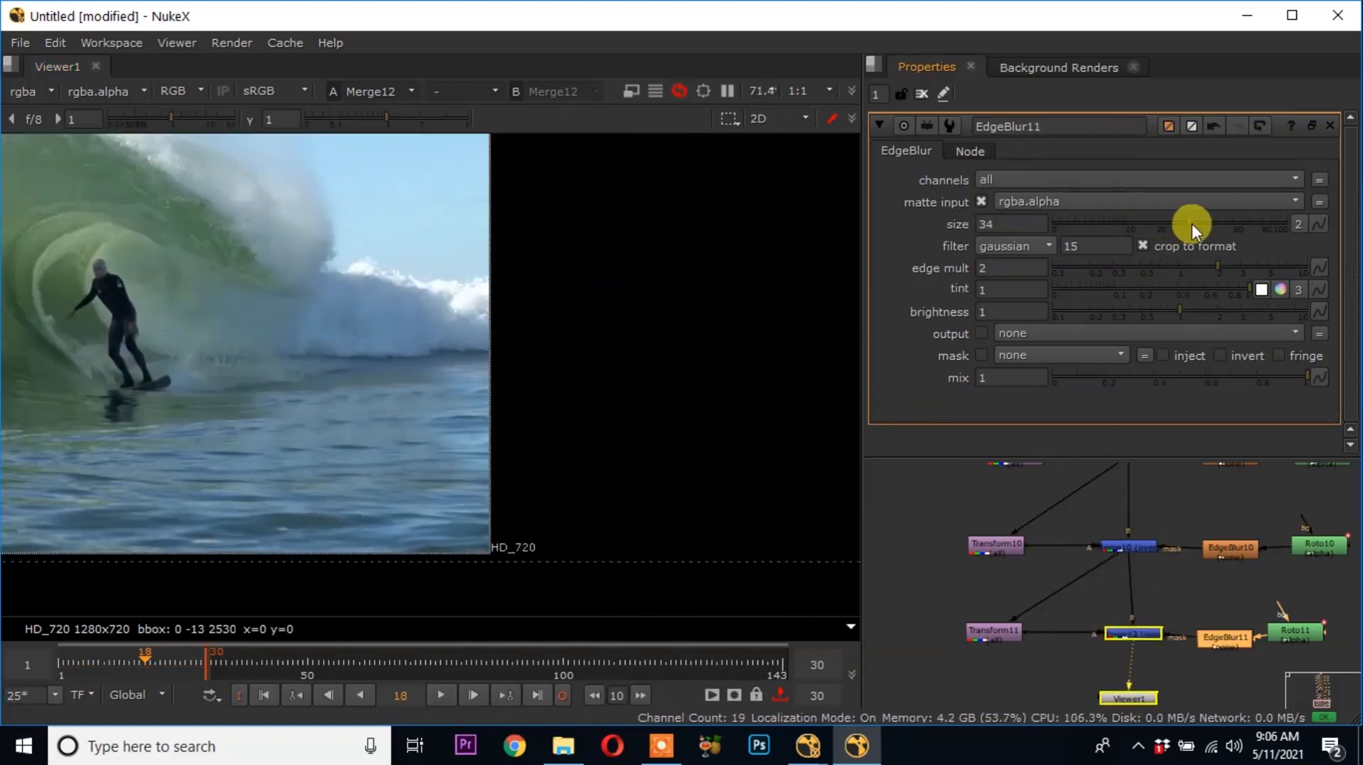
Increase EdgeBlur11's size to 60 and play the clip again
{"action": "left_click", "coordinate": [1235, 223]}
{"action": "scroll", "coordinate": [572, 492], "scroll_direction": "down", "scroll_amount": 1}
{"action": "left_click", "coordinate": [439, 696]}
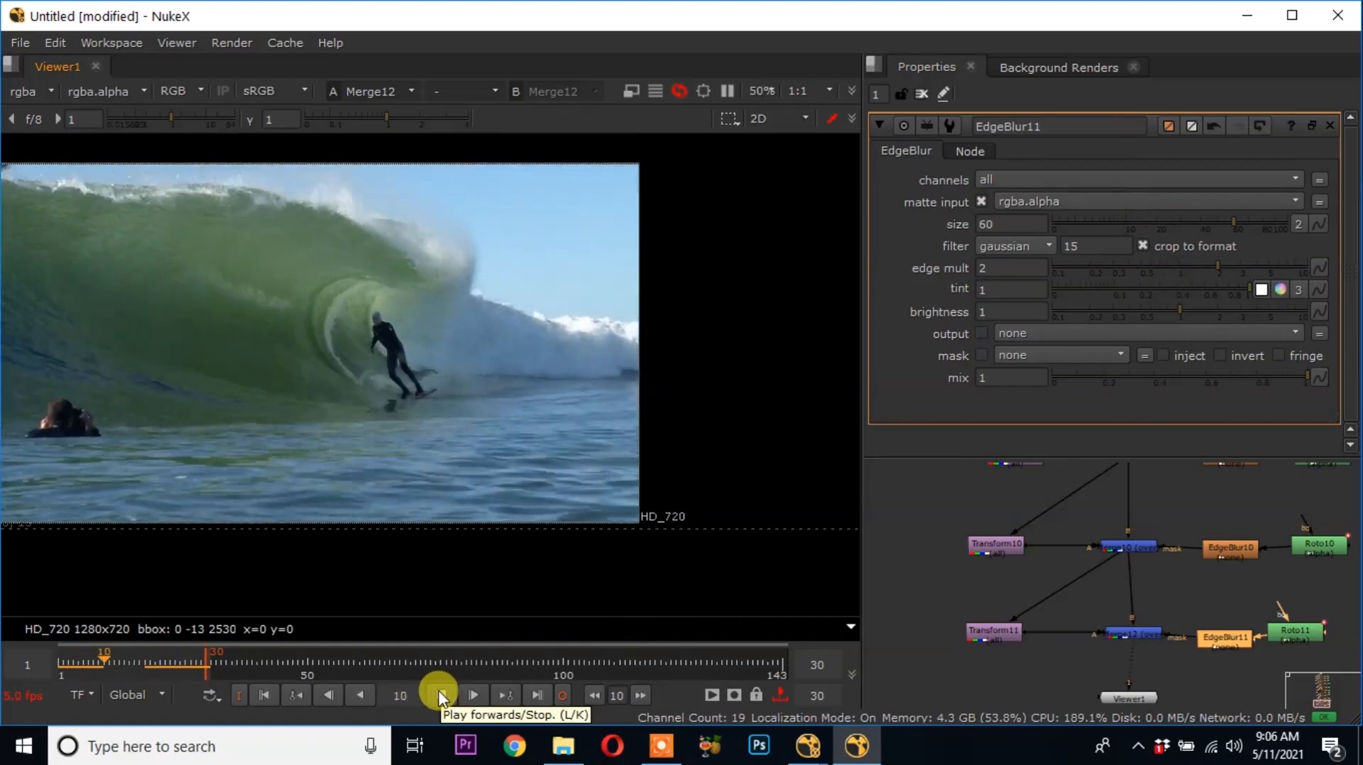
{"action": "left_click", "coordinate": [433, 695]}
Examine the patched water at frame 6 and the last rows of the node tree
{"action": "middle_click_drag", "start_coordinate": [1156, 638], "coordinate": [1122, 583]}
{"action": "scroll", "coordinate": [671, 491], "scroll_direction": "down", "scroll_amount": 2}
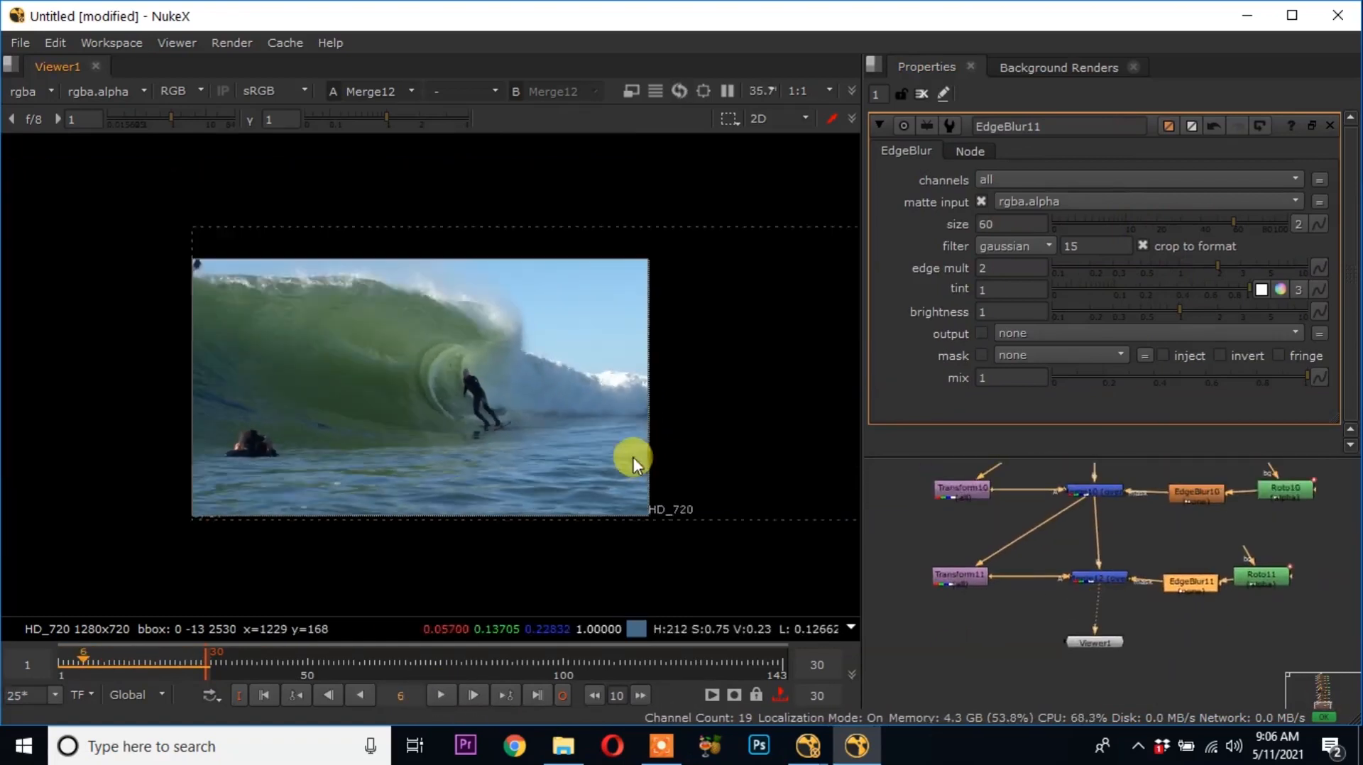
{"action": "scroll", "coordinate": [538, 435], "scroll_direction": "up", "scroll_amount": 3}
{"action": "scroll", "coordinate": [1124, 614], "scroll_direction": "up", "scroll_amount": 2}
{"action": "scroll", "coordinate": [1120, 625], "scroll_direction": "down", "scroll_amount": 3}
{"action": "scroll", "coordinate": [1119, 630], "scroll_direction": "down", "scroll_amount": 4}
{"action": "middle_click_drag", "start_coordinate": [1115, 564], "coordinate": [1065, 588]}
{"action": "scroll", "coordinate": [1068, 635], "scroll_direction": "up", "scroll_amount": 3}
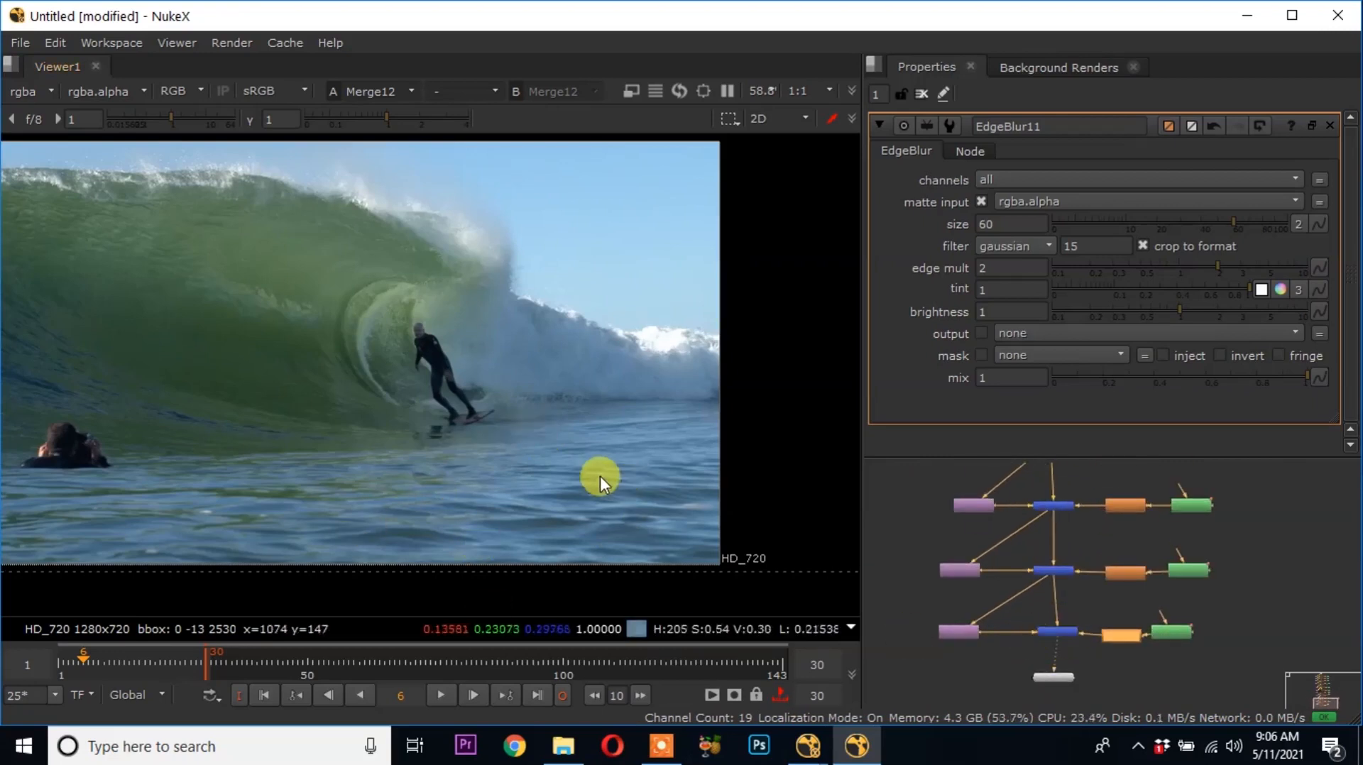
{"action": "middle_click_drag", "start_coordinate": [1100, 615], "coordinate": [1136, 582]}
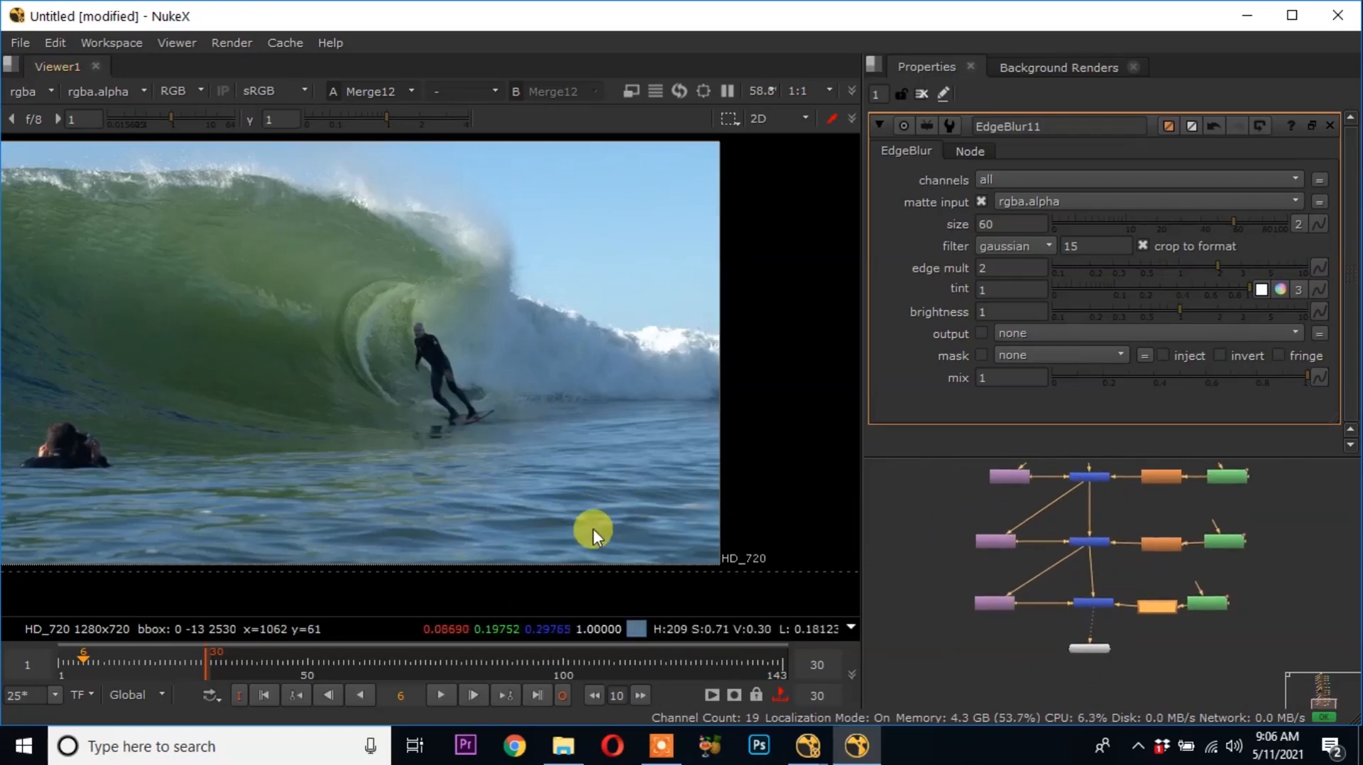
{"action": "scroll", "coordinate": [978, 593], "scroll_direction": "up", "scroll_amount": 4}
{"action": "mouse_move", "coordinate": [984, 561]}
{"action": "middle_mouse_down"}
{"action": "mouse_move", "coordinate": [986, 648]}
{"action": "mouse_move", "coordinate": [977, 587]}
{"action": "middle_mouse_up"}
Try a Grade between Transform11 and Merge12 with multiply tinted magenta at about 1.4, 0.2, 1.4, and delete it
{"action": "left_click", "coordinate": [987, 575]}
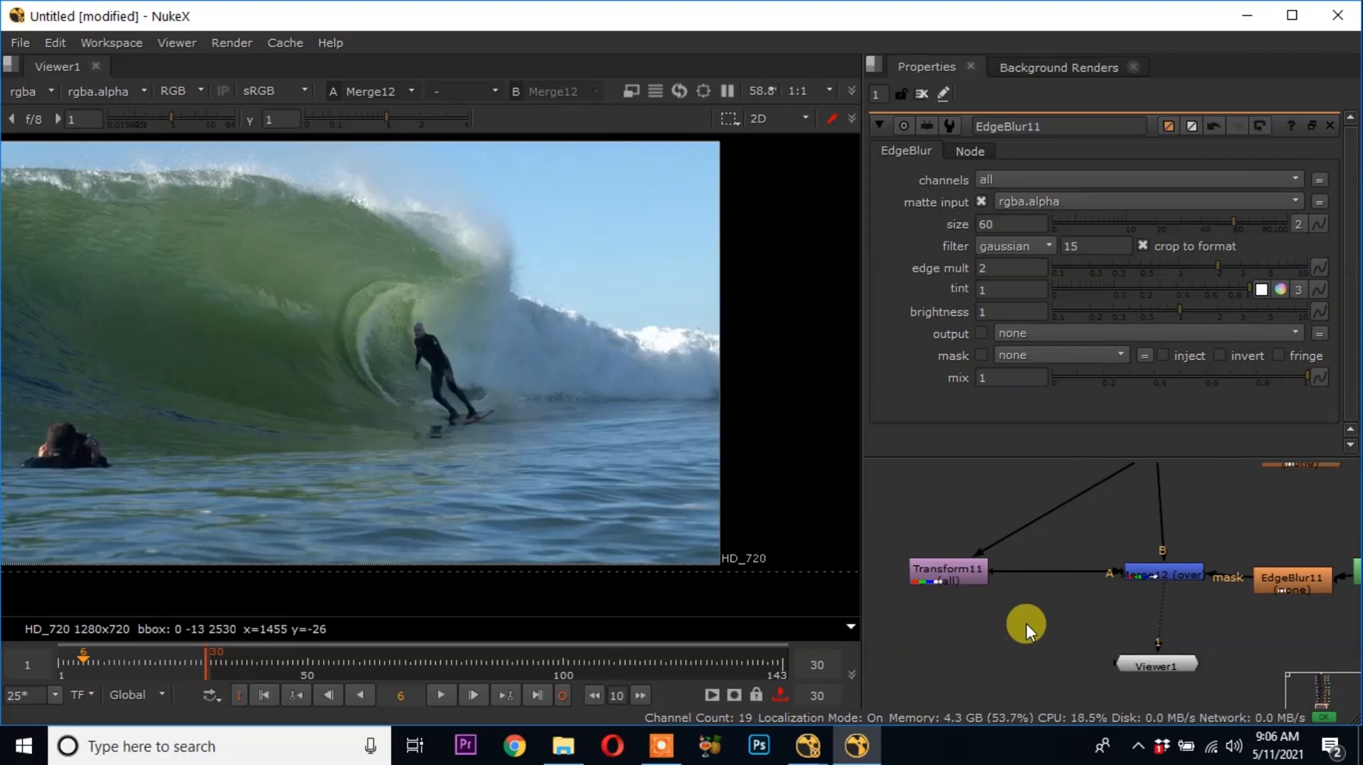
{"action": "key", "text": "g"}
{"action": "left_click_drag", "start_coordinate": [1112, 538], "coordinate": [1041, 577]}
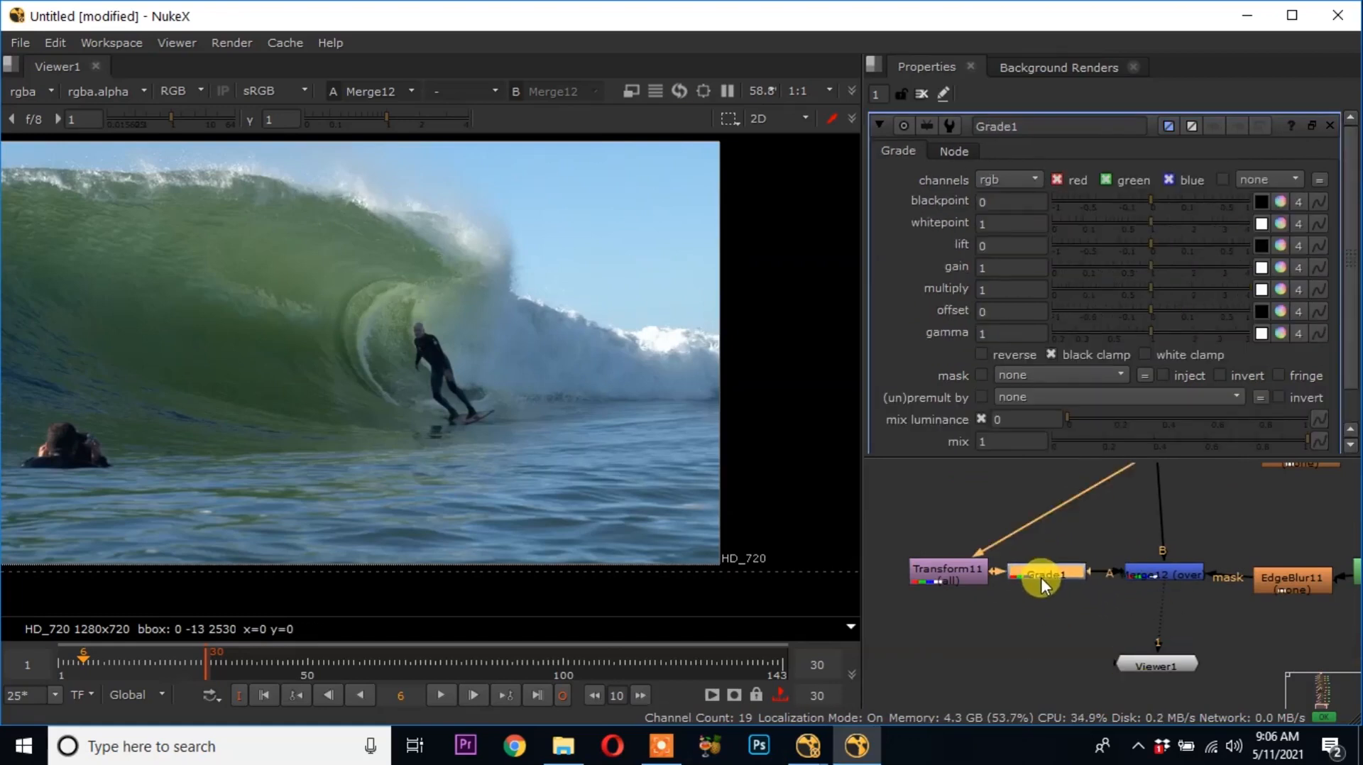
{"action": "left_click", "coordinate": [1282, 289]}
{"action": "mouse_move", "coordinate": [1302, 345]}
{"action": "left_mouse_down"}
{"action": "mouse_move", "coordinate": [1315, 306]}
{"action": "mouse_move", "coordinate": [1304, 369]}
{"action": "mouse_move", "coordinate": [1293, 330]}
{"action": "left_mouse_up"}
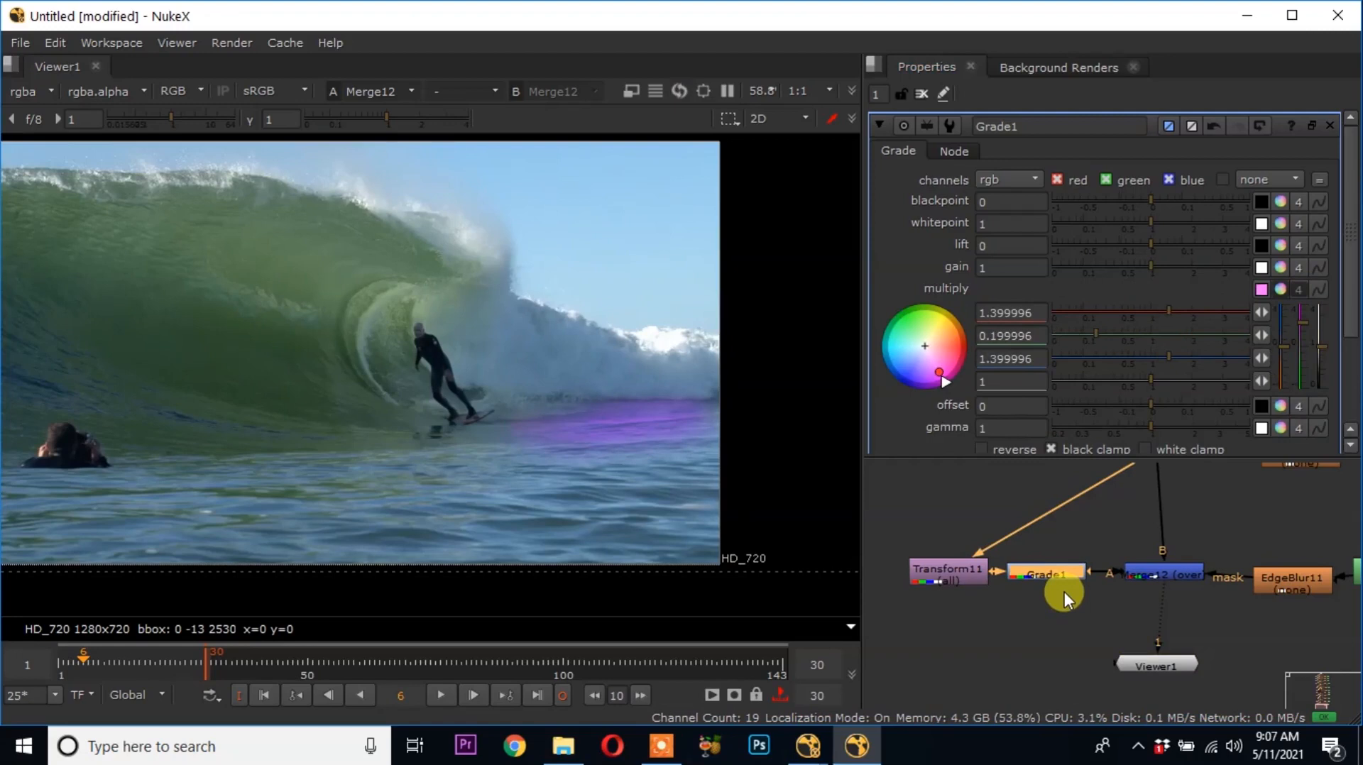
{"action": "key", "text": "Delete"}
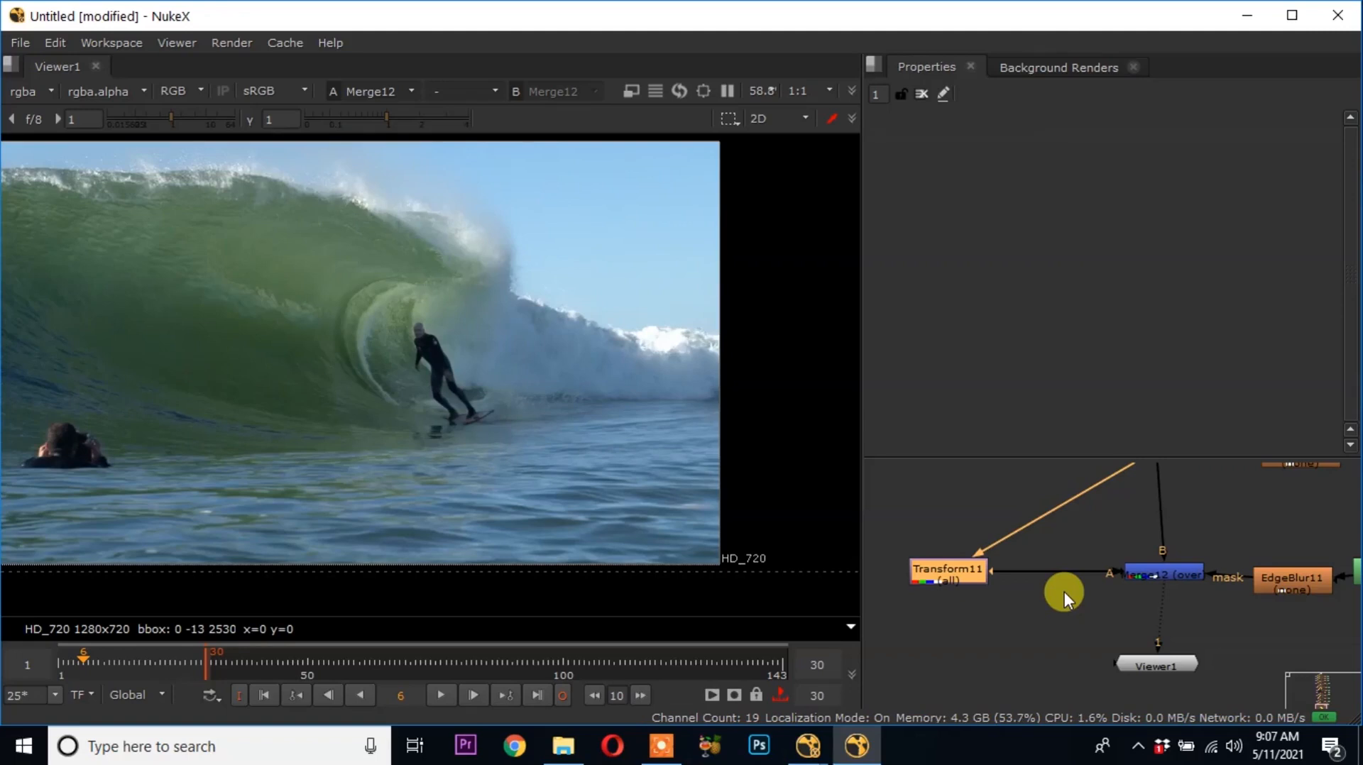
Move the viewer node further below Merge12 and play back the composite over frames 1 to 30
{"action": "key", "text": "f"}
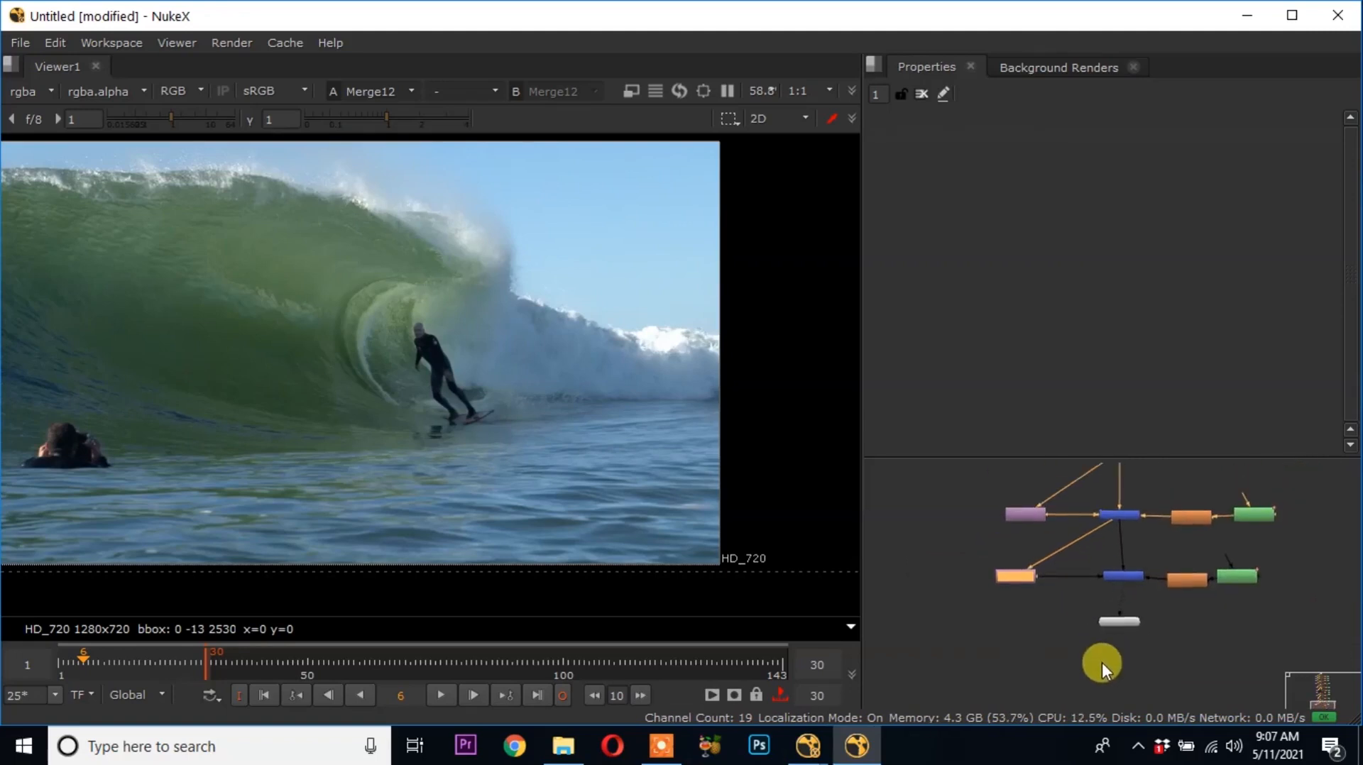
{"action": "left_click_drag", "start_coordinate": [1116, 672], "coordinate": [1123, 673]}
{"action": "scroll", "coordinate": [499, 387], "scroll_direction": "down", "scroll_amount": 4}
{"action": "middle_click_drag", "start_coordinate": [517, 439], "coordinate": [493, 455]}
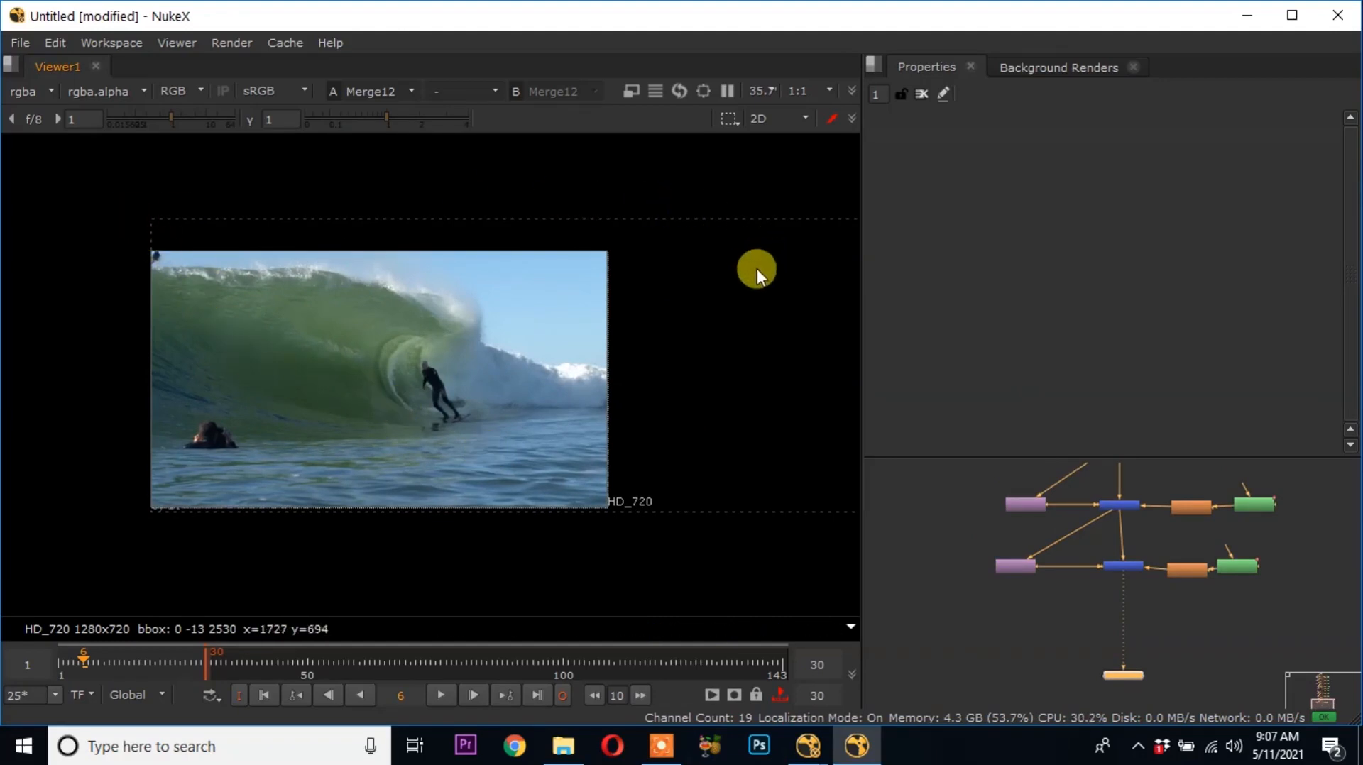
{"action": "middle_click_drag", "start_coordinate": [757, 270], "coordinate": [547, 287]}
{"action": "scroll", "coordinate": [322, 245], "scroll_direction": "down", "scroll_amount": 2}
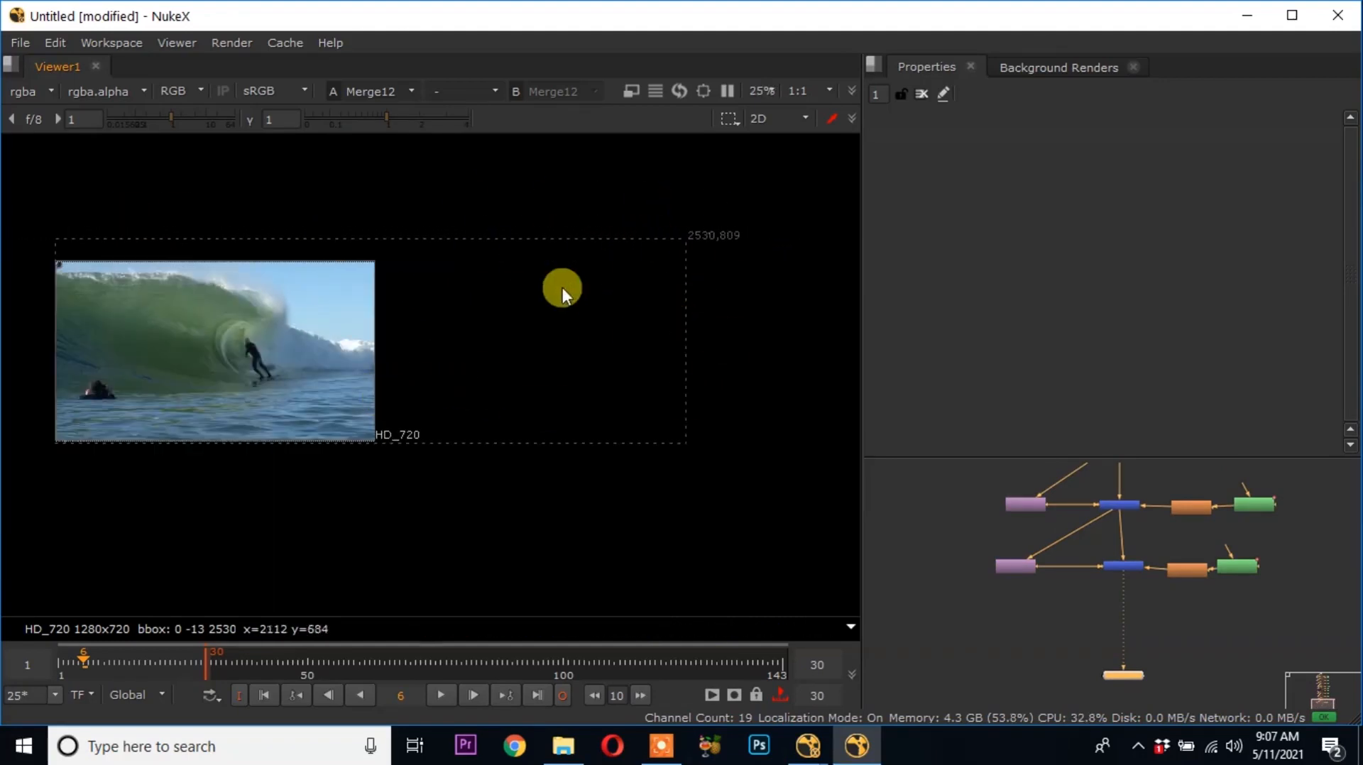
{"action": "middle_click_drag", "start_coordinate": [465, 397], "coordinate": [639, 422]}
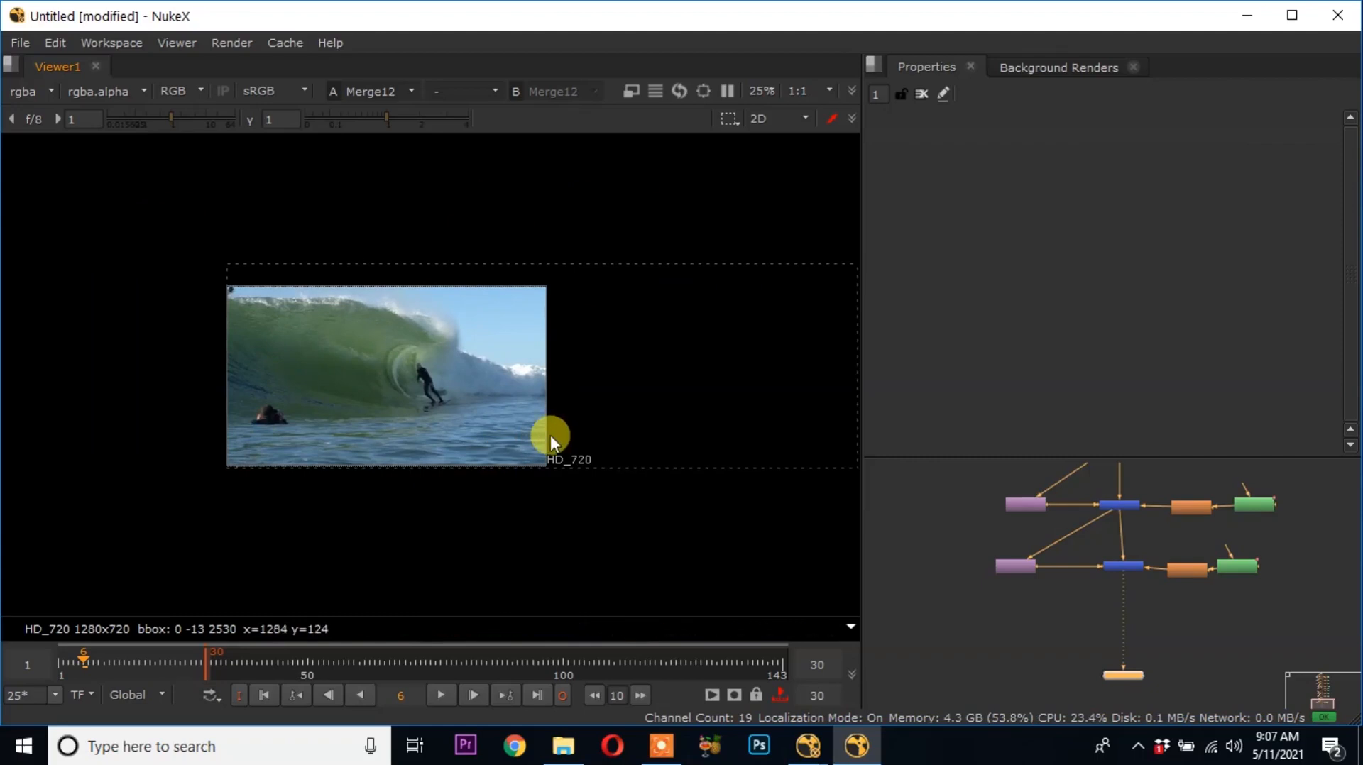
{"action": "scroll", "coordinate": [553, 436], "scroll_direction": "up", "scroll_amount": 1}
{"action": "scroll", "coordinate": [220, 406], "scroll_direction": "up", "scroll_amount": 3}
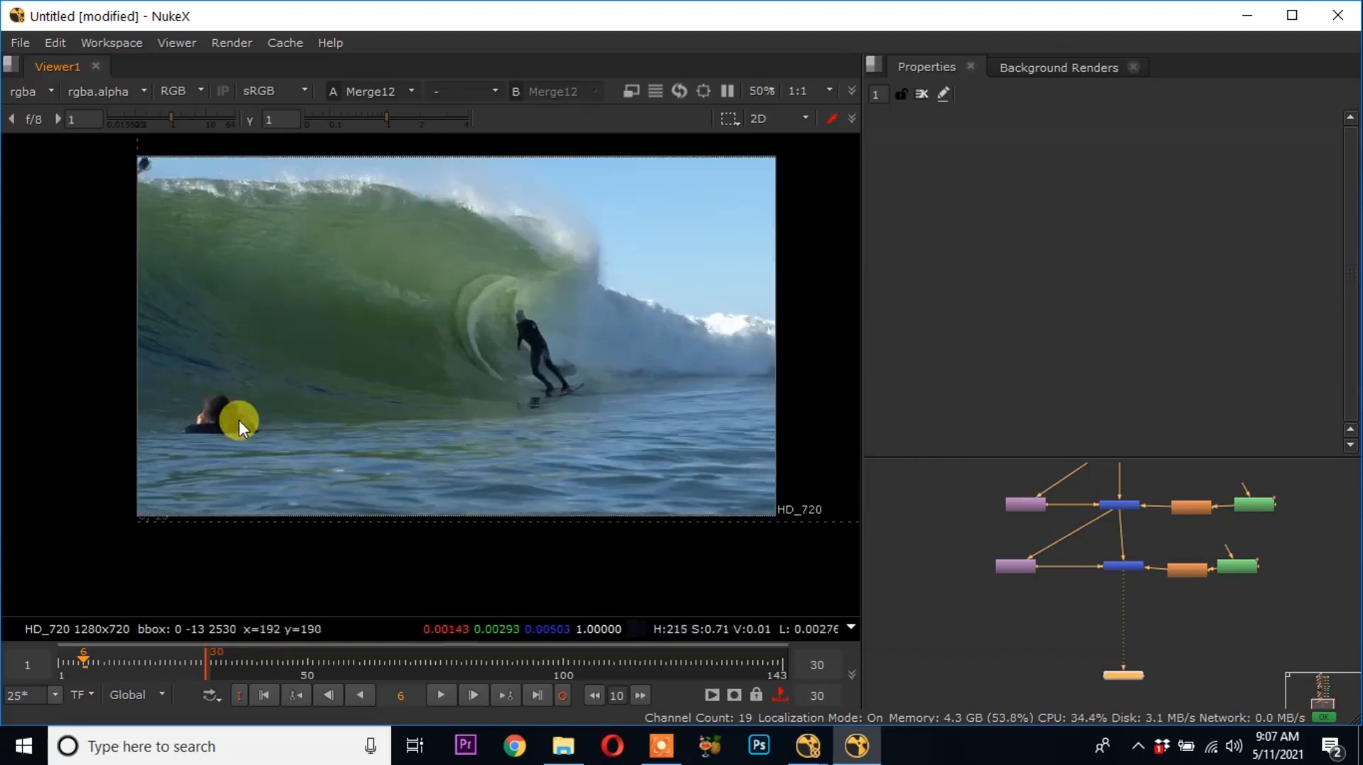
{"action": "middle_click_drag", "start_coordinate": [234, 420], "coordinate": [346, 405]}
{"action": "left_click", "coordinate": [438, 693]}
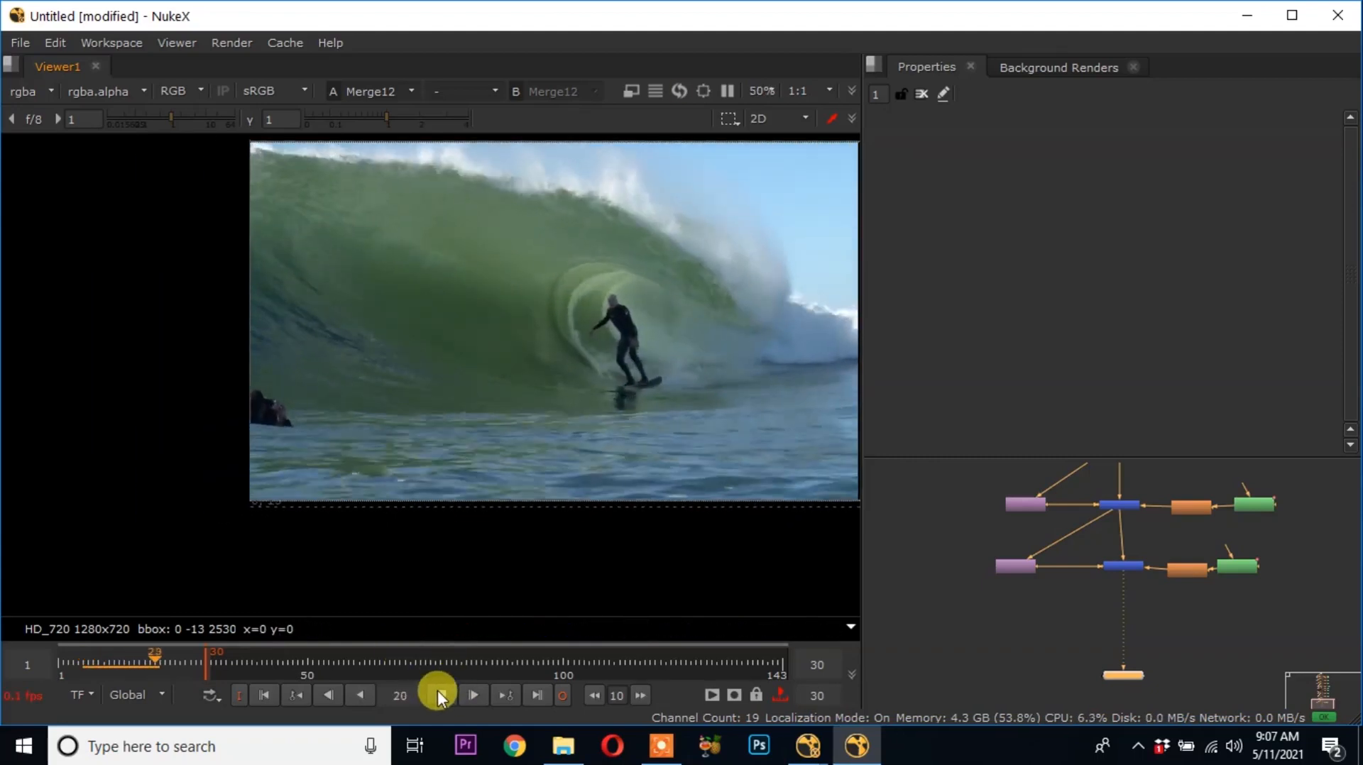
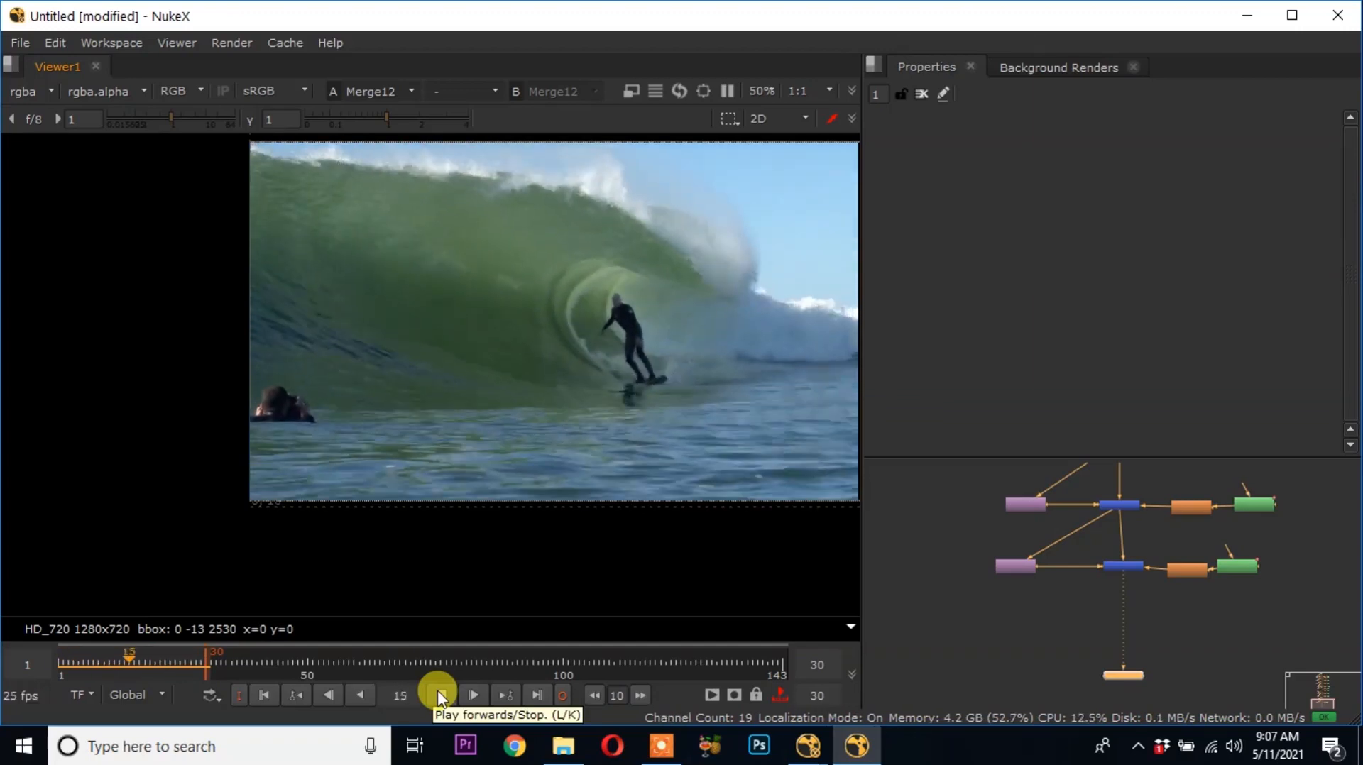
{"action": "left_click", "coordinate": [439, 693]}
{"action": "middle_click_drag", "start_coordinate": [977, 639], "coordinate": [926, 600]}
{"action": "scroll", "coordinate": [1065, 652], "scroll_direction": "up", "scroll_amount": 2}
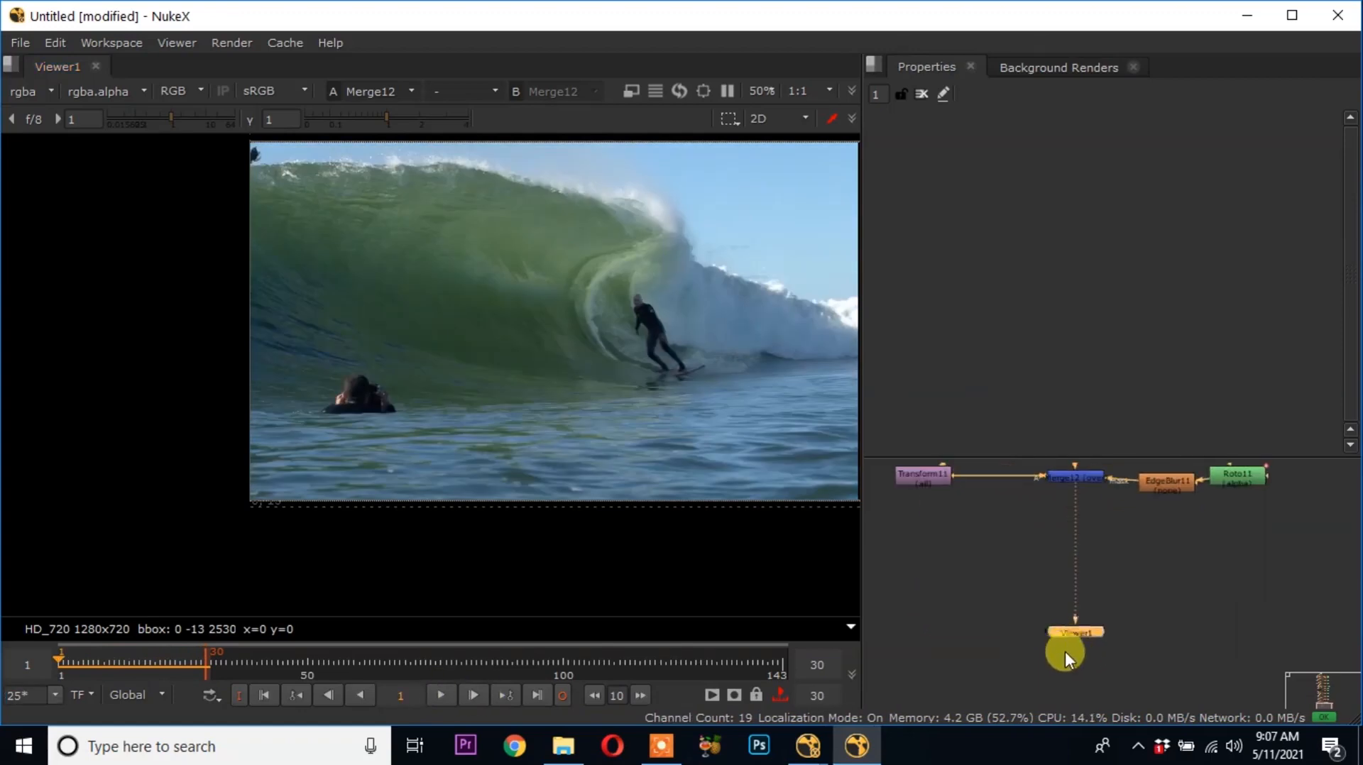
Add a Roto node and draw a closed Bezier around the man in the water at frame 1, pulling its feather slightly outward
{"action": "left_click", "coordinate": [1000, 601]}
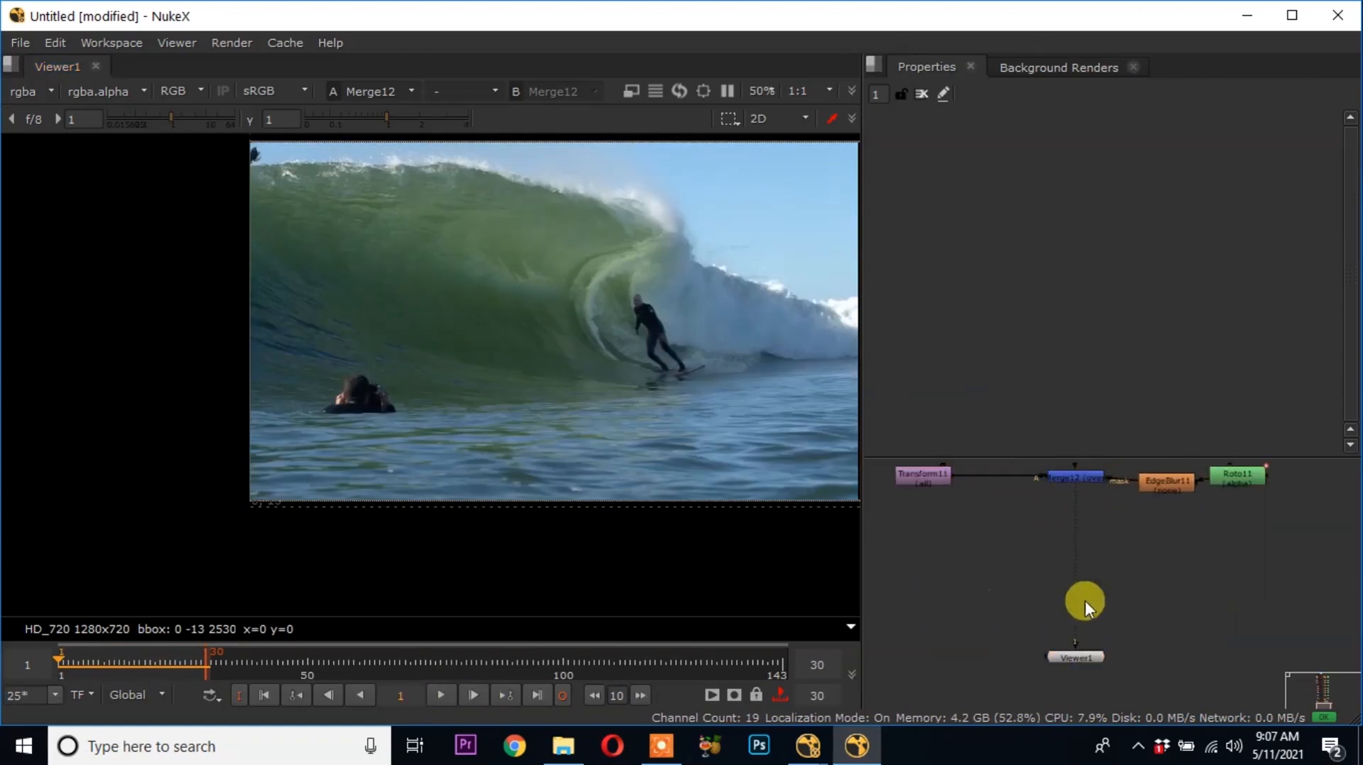
{"action": "key", "text": "o"}
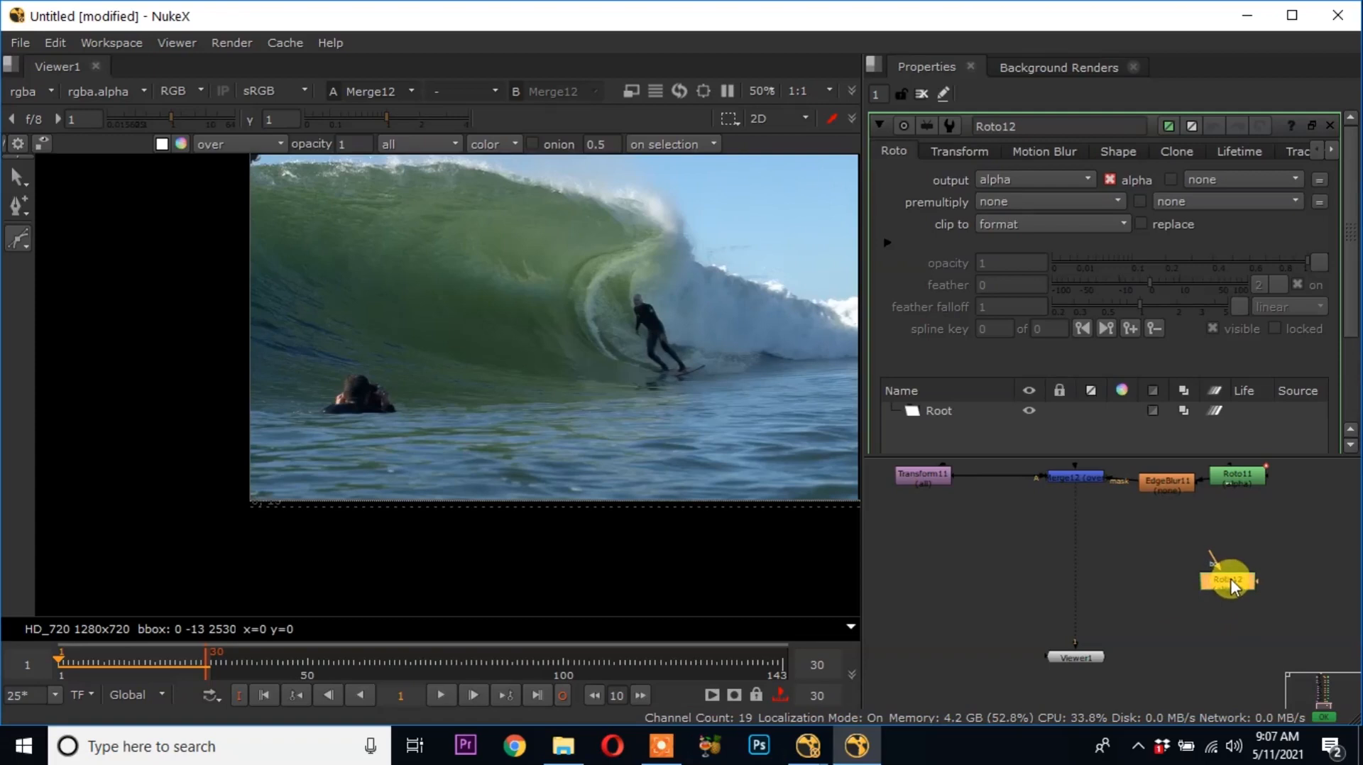
{"action": "scroll", "coordinate": [327, 413], "scroll_direction": "up", "scroll_amount": 2}
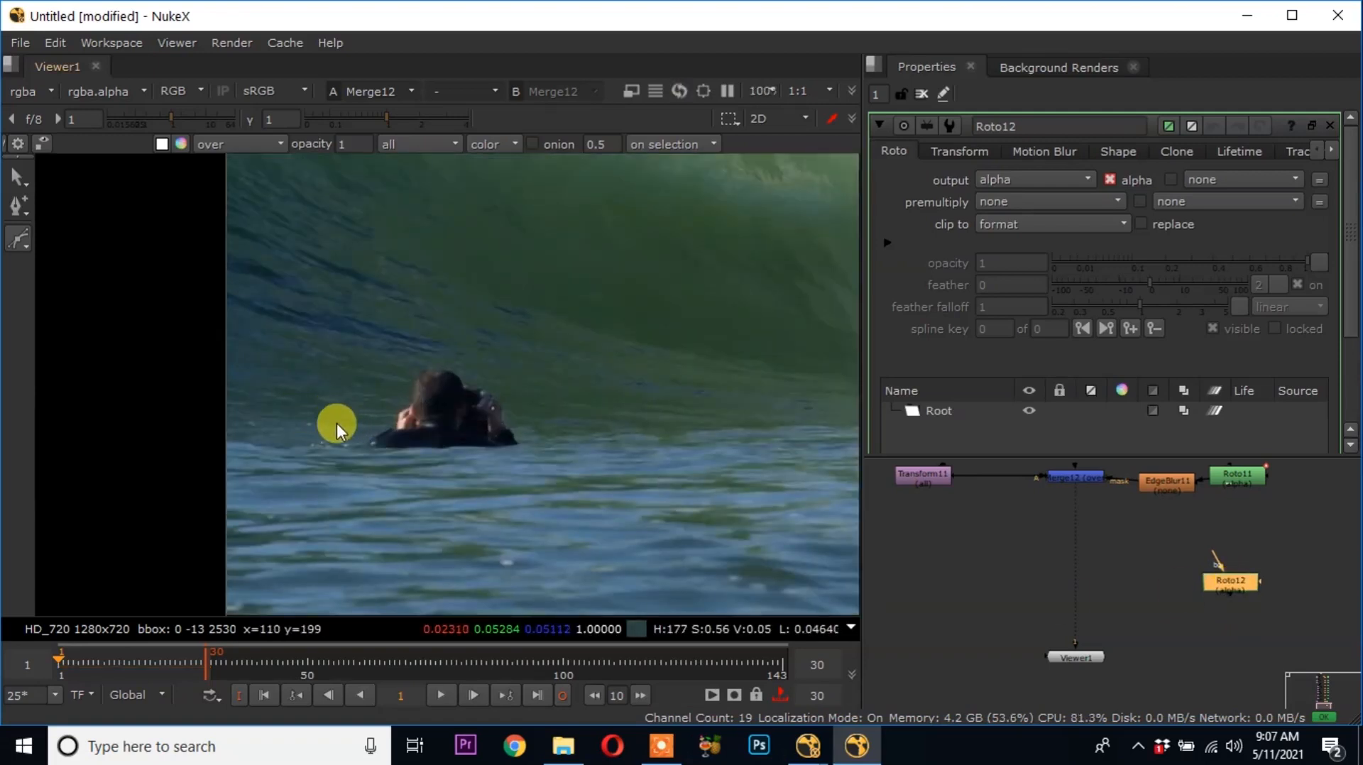
{"action": "left_click", "coordinate": [333, 423]}
{"action": "left_click_drag", "start_coordinate": [368, 379], "coordinate": [456, 360]}
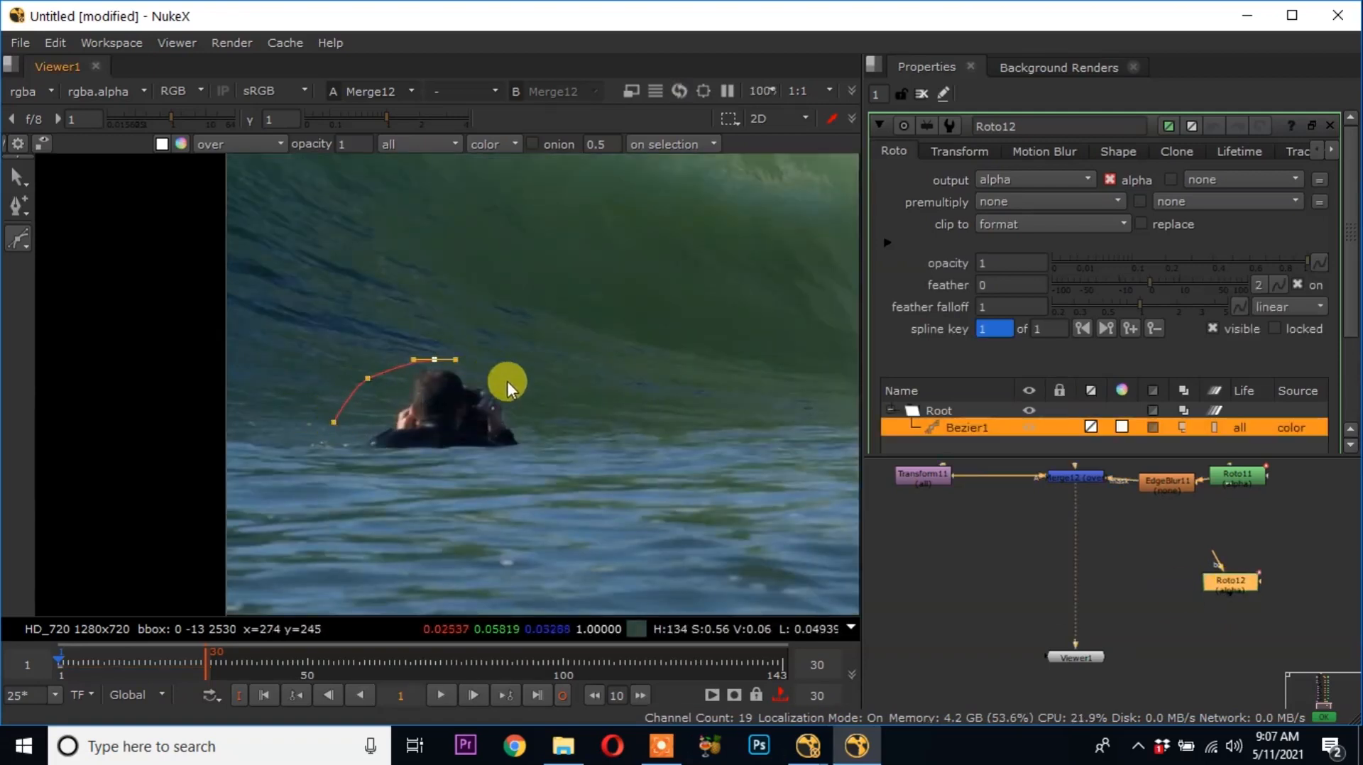
{"action": "left_click", "coordinate": [545, 425]}
{"action": "left_click_drag", "start_coordinate": [523, 443], "coordinate": [531, 442]}
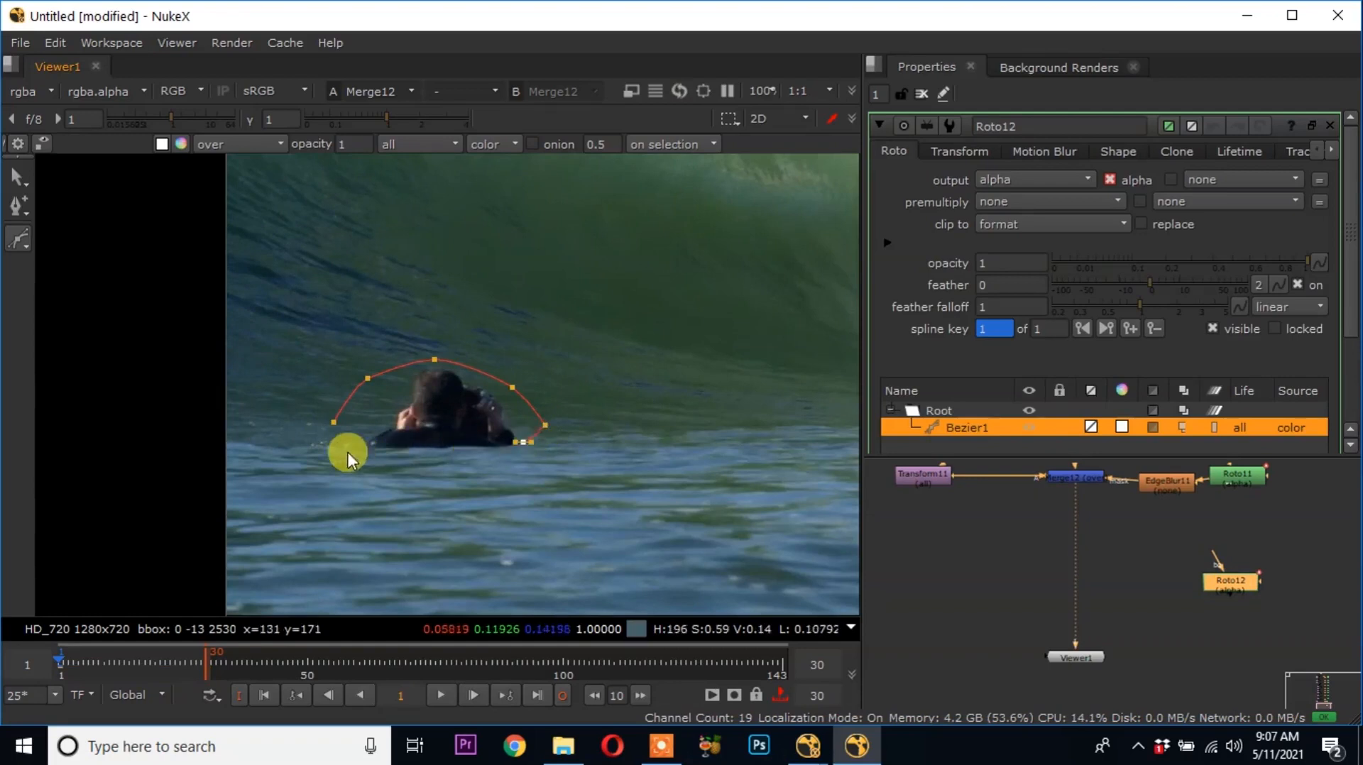
{"action": "left_click", "coordinate": [335, 424]}
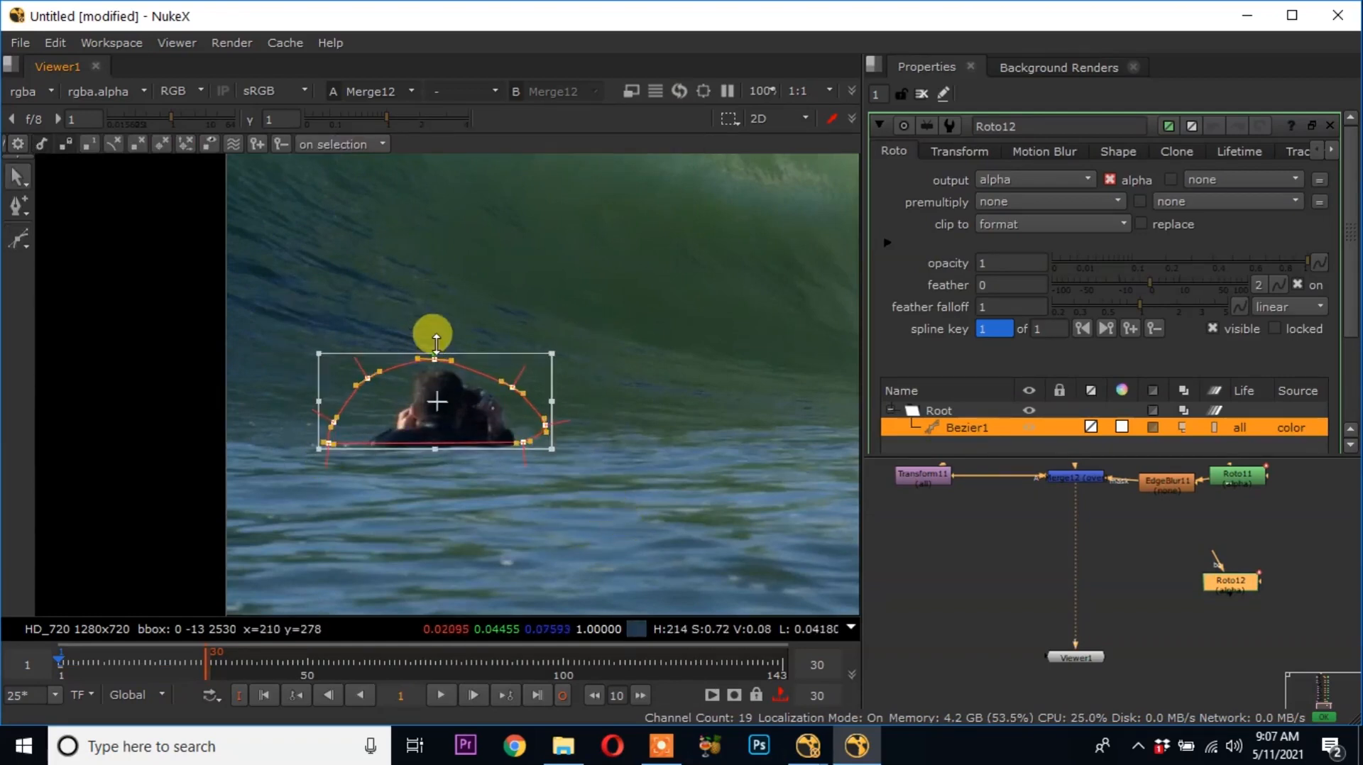
{"action": "left_click_drag", "start_coordinate": [437, 337], "coordinate": [436, 325]}
Keyframe the Roto12 shape at frames 8, 19, 25 and 28 so it follows the man out of the frame
{"action": "left_click", "coordinate": [93, 661]}
{"action": "left_click_drag", "start_coordinate": [438, 418], "coordinate": [363, 426]}
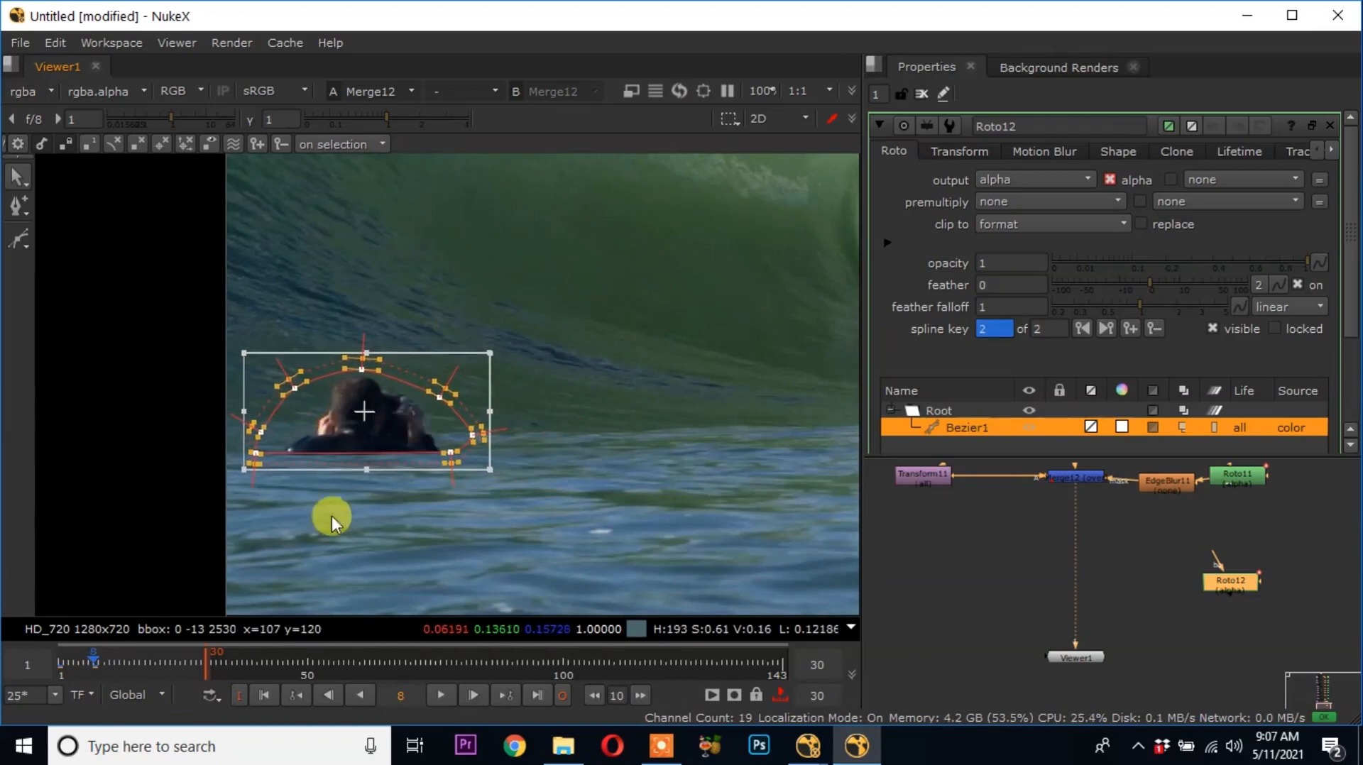
{"action": "left_click", "coordinate": [151, 661]}
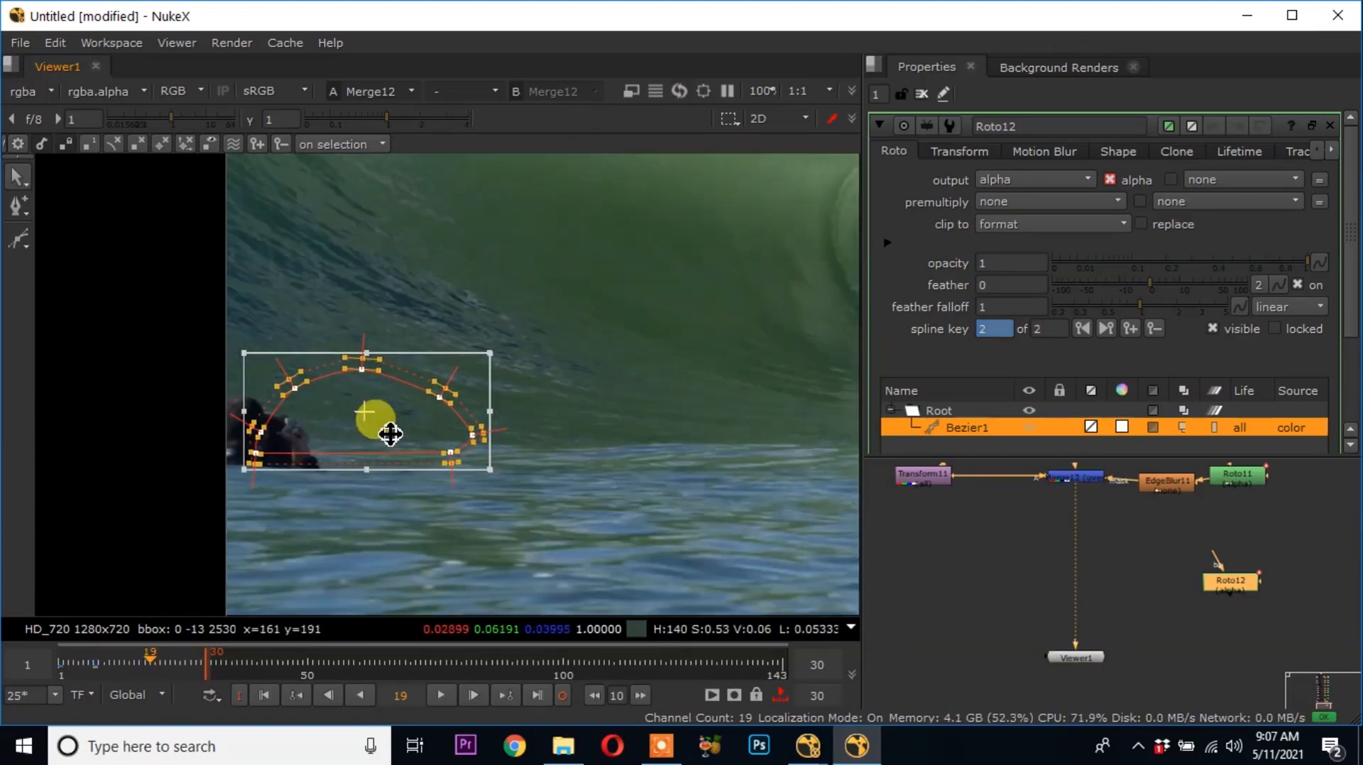
{"action": "left_click_drag", "start_coordinate": [378, 429], "coordinate": [278, 447]}
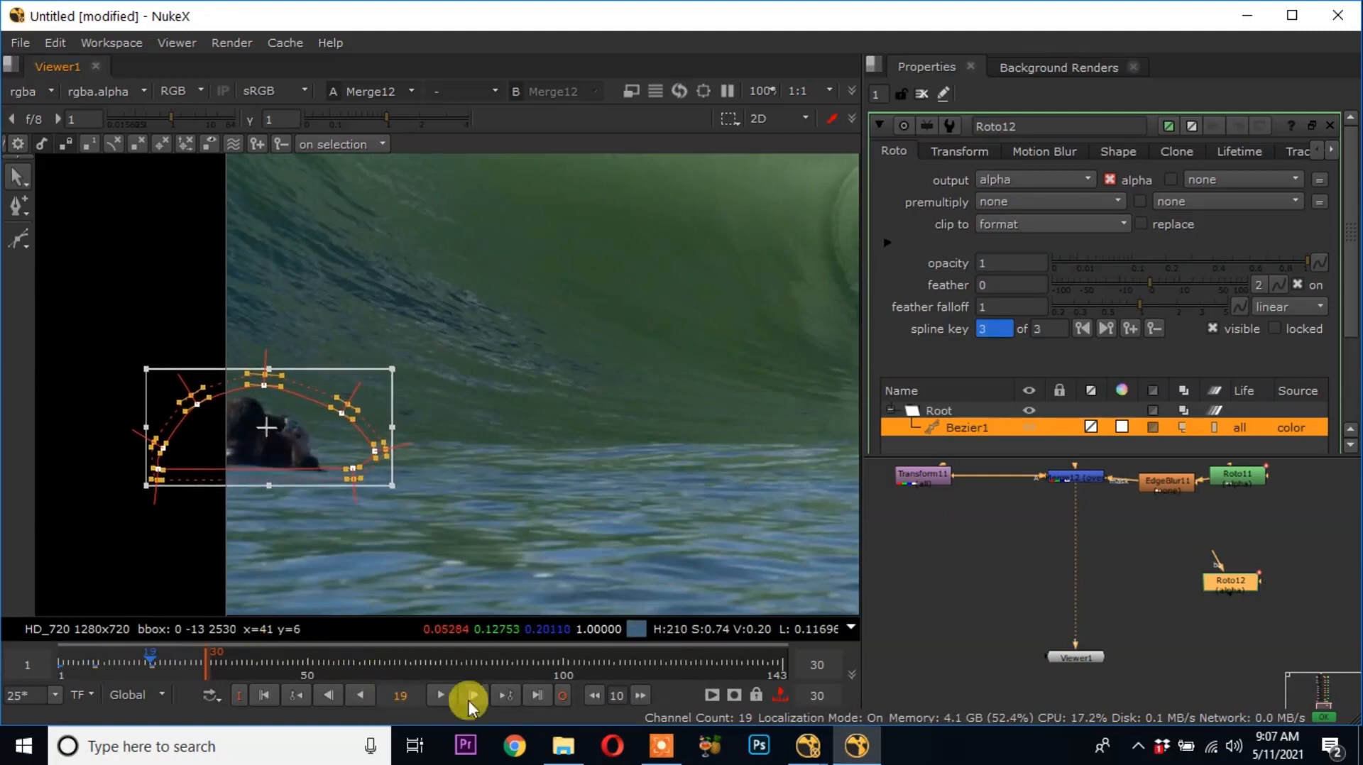
{"action": "left_click", "coordinate": [182, 658]}
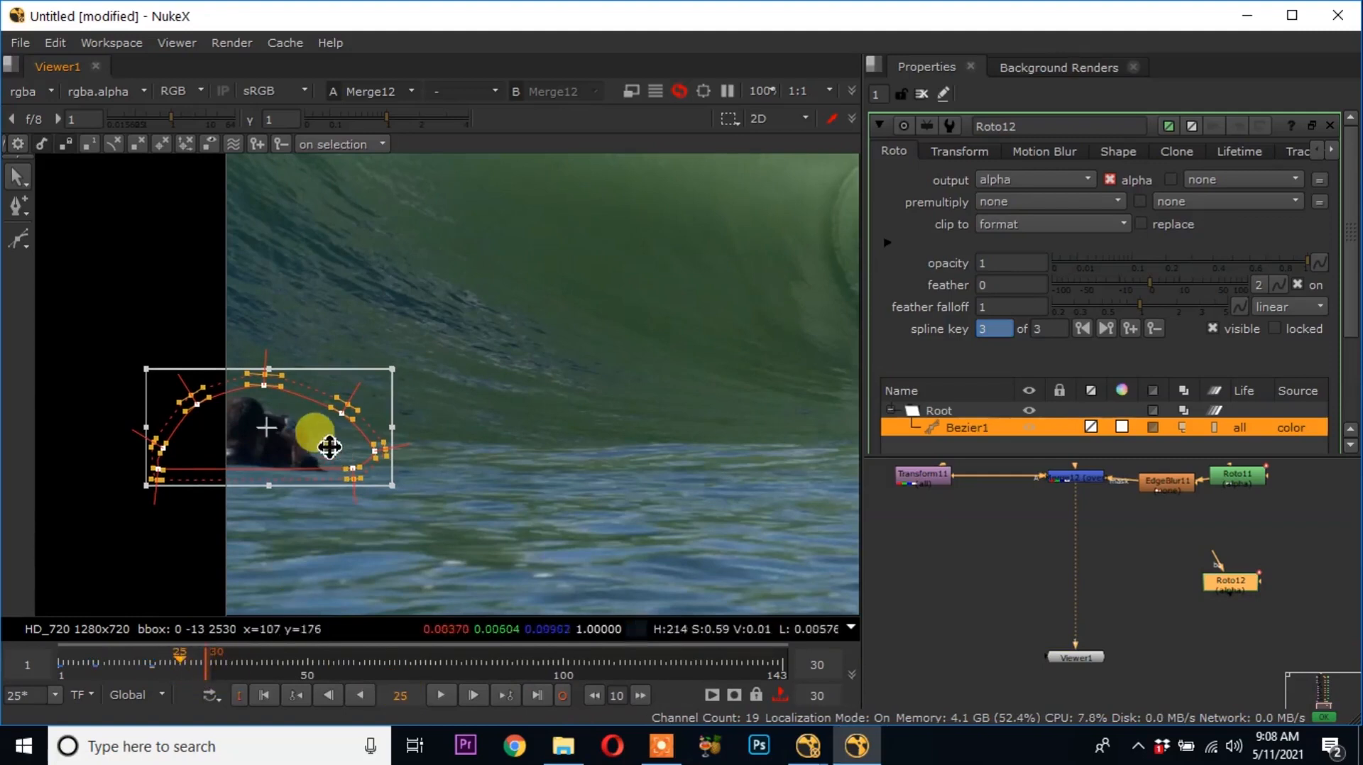
{"action": "left_click_drag", "start_coordinate": [304, 456], "coordinate": [251, 468]}
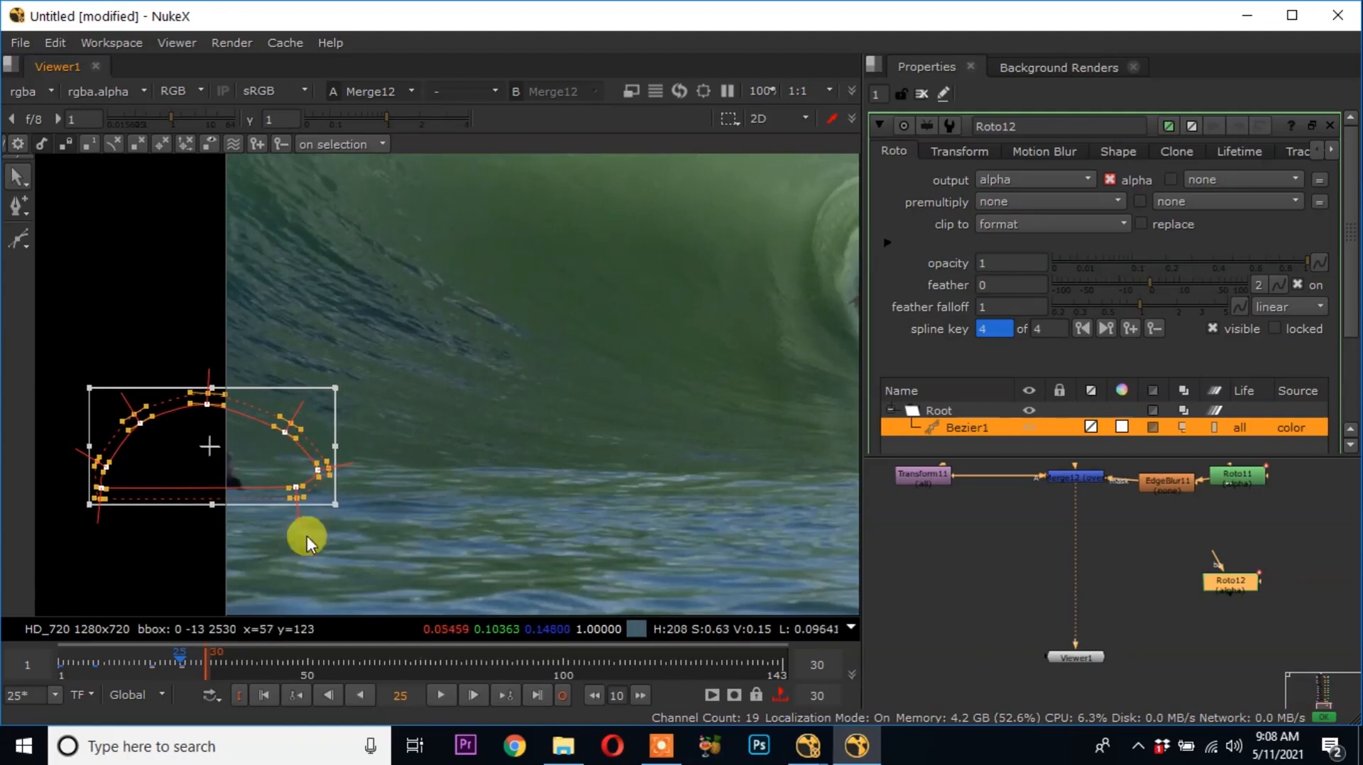
{"action": "left_click", "coordinate": [196, 659]}
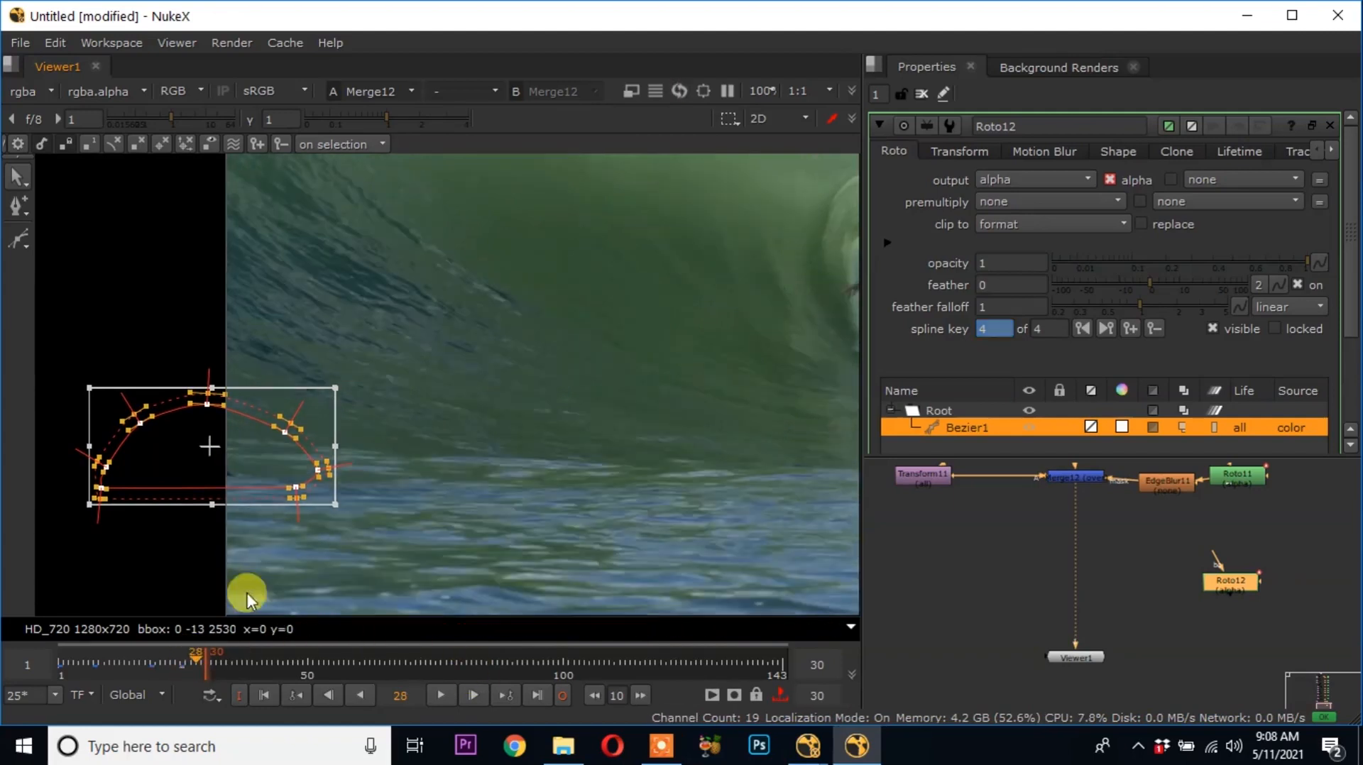
{"action": "left_click_drag", "start_coordinate": [250, 447], "coordinate": [195, 447]}
Insert a Merge between Merge12 and the viewer and mask it with Roto12
{"action": "left_click", "coordinate": [1135, 582]}
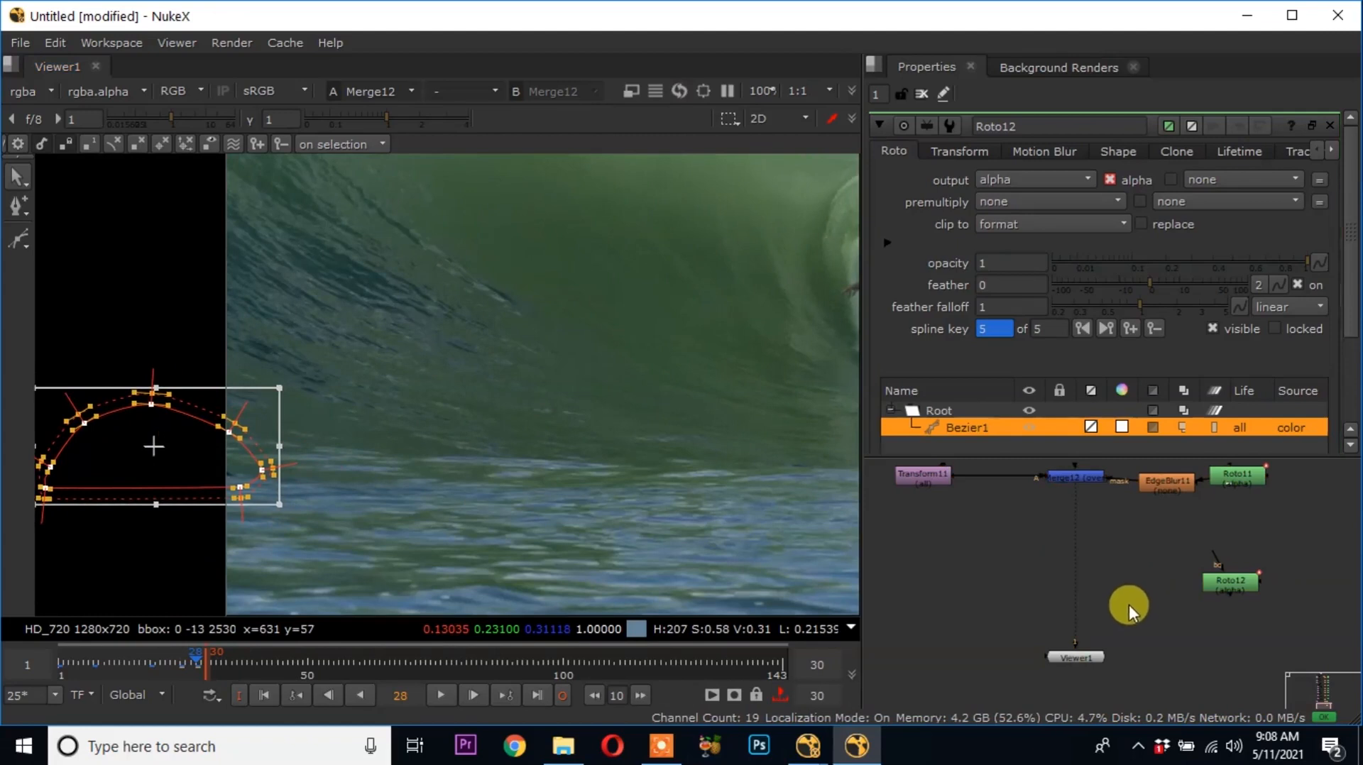
{"action": "key", "text": "m"}
{"action": "left_click_drag", "start_coordinate": [1107, 585], "coordinate": [1229, 582]}
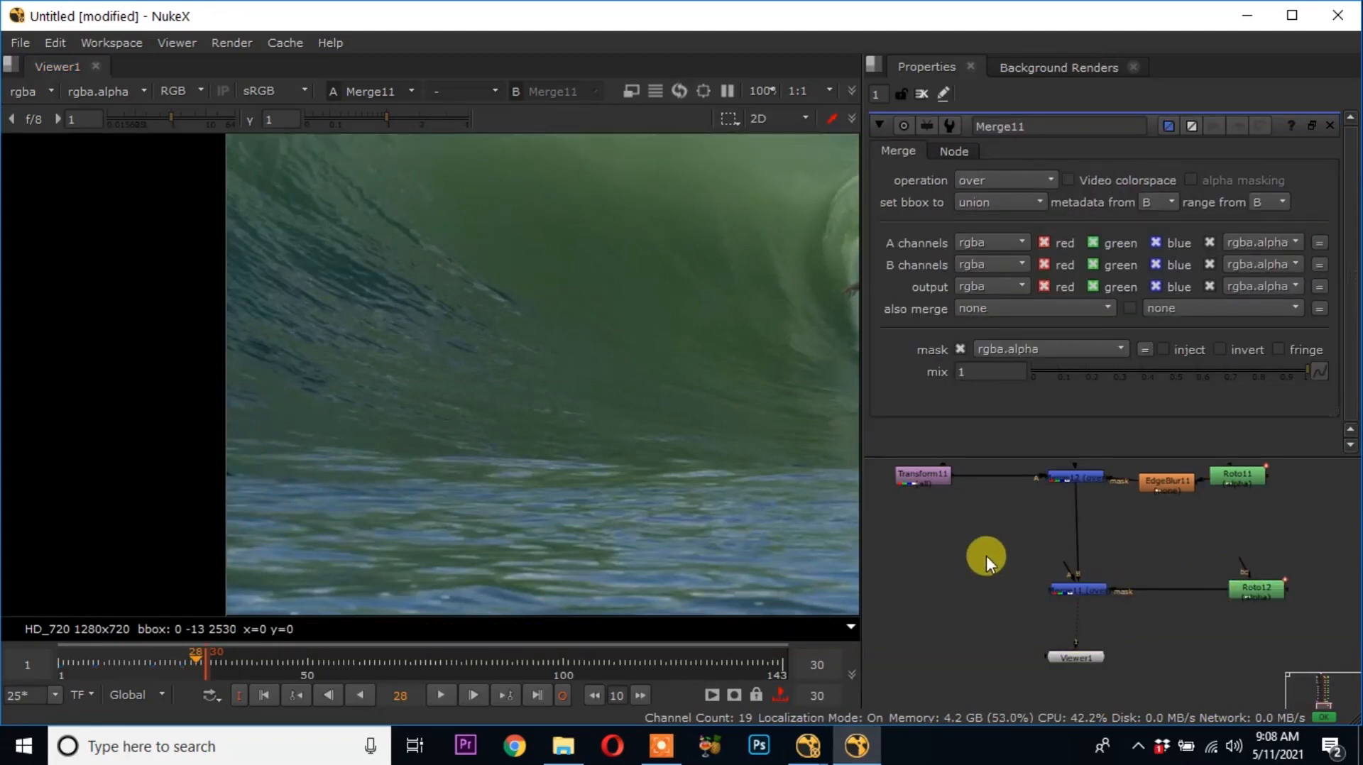
Add a Transform fed by Merge12 and connect it to the A input of Merge11
{"action": "key", "text": "Tab"}
{"action": "type", "text": "tr"}
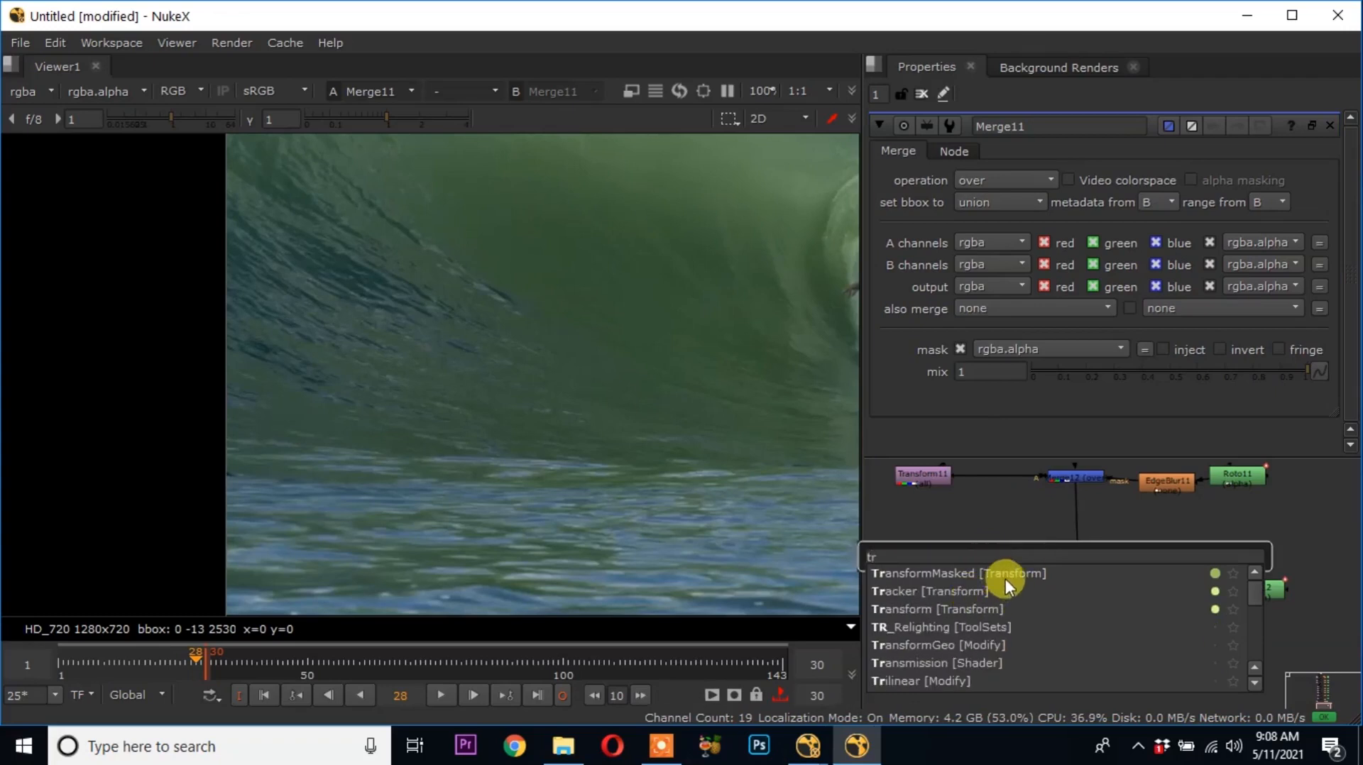
{"action": "left_click", "coordinate": [1004, 608]}
{"action": "left_click", "coordinate": [962, 606]}
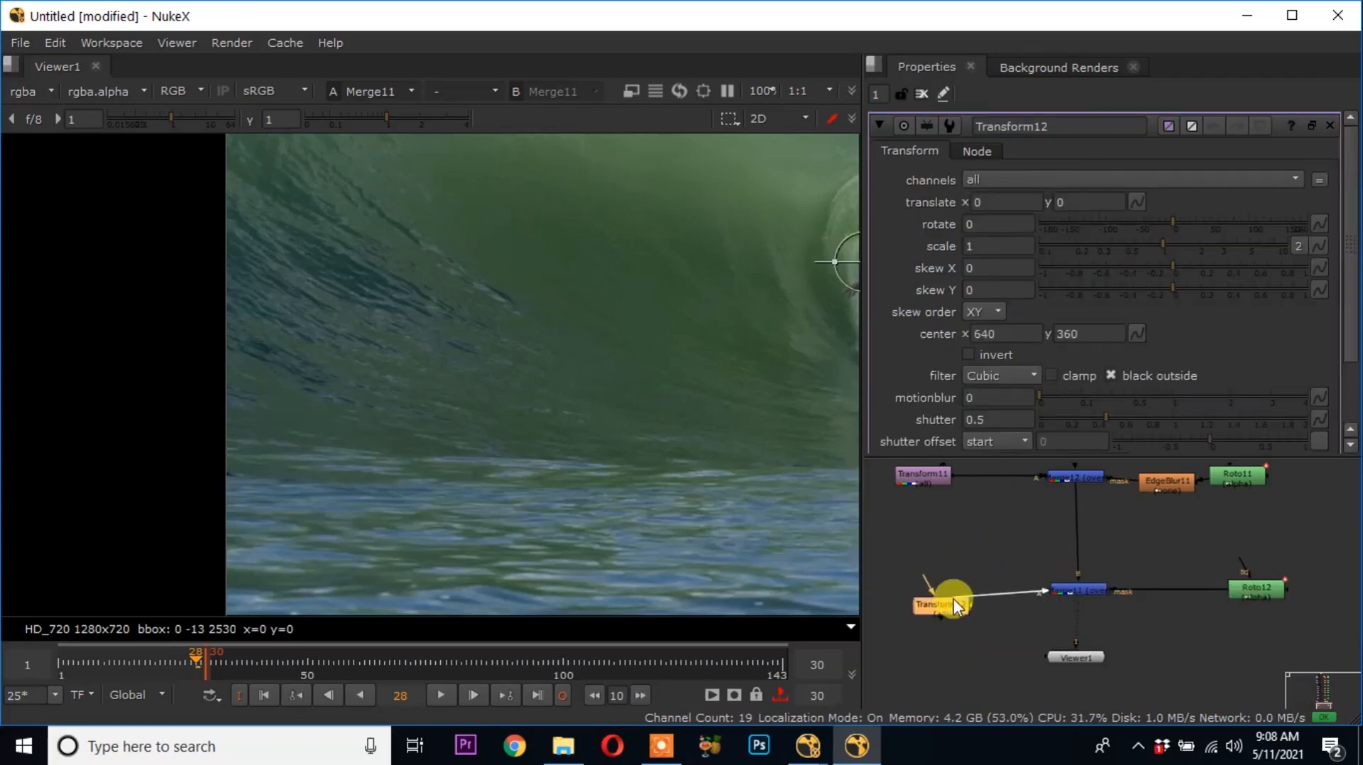
{"action": "left_click_drag", "start_coordinate": [929, 580], "coordinate": [1075, 474]}
{"action": "left_click", "coordinate": [959, 602]}
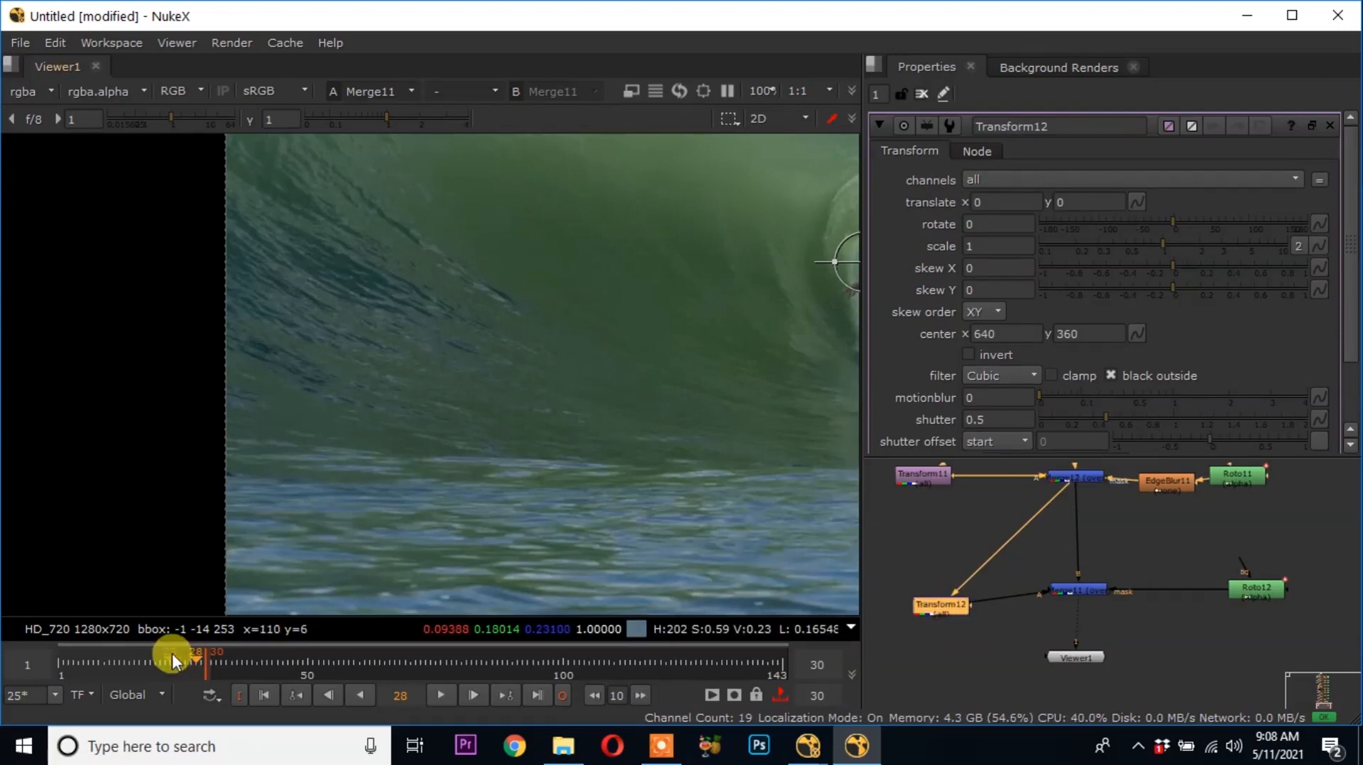
At frame 11, set Transform12's center to 94, 304 on the man and its y translation to -92
{"action": "left_click", "coordinate": [137, 658]}
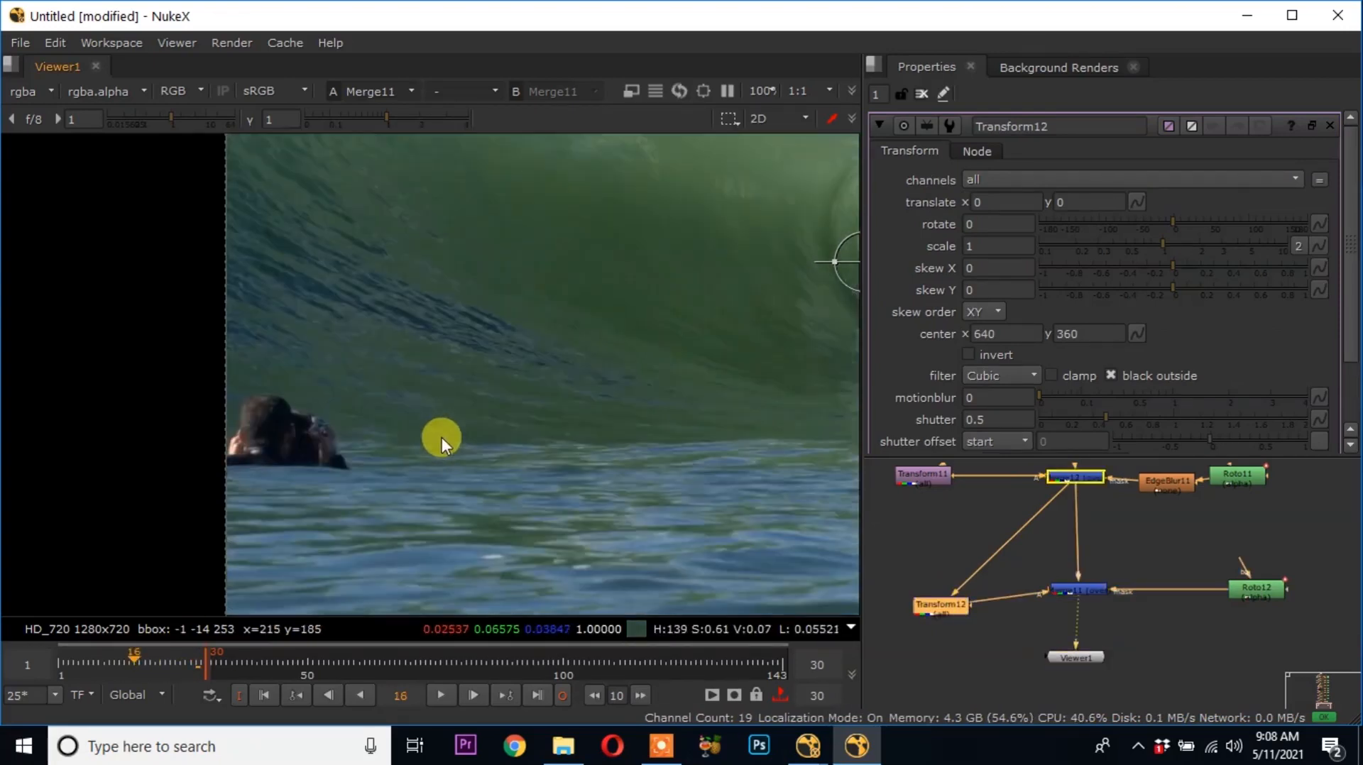
{"action": "left_click", "coordinate": [108, 659]}
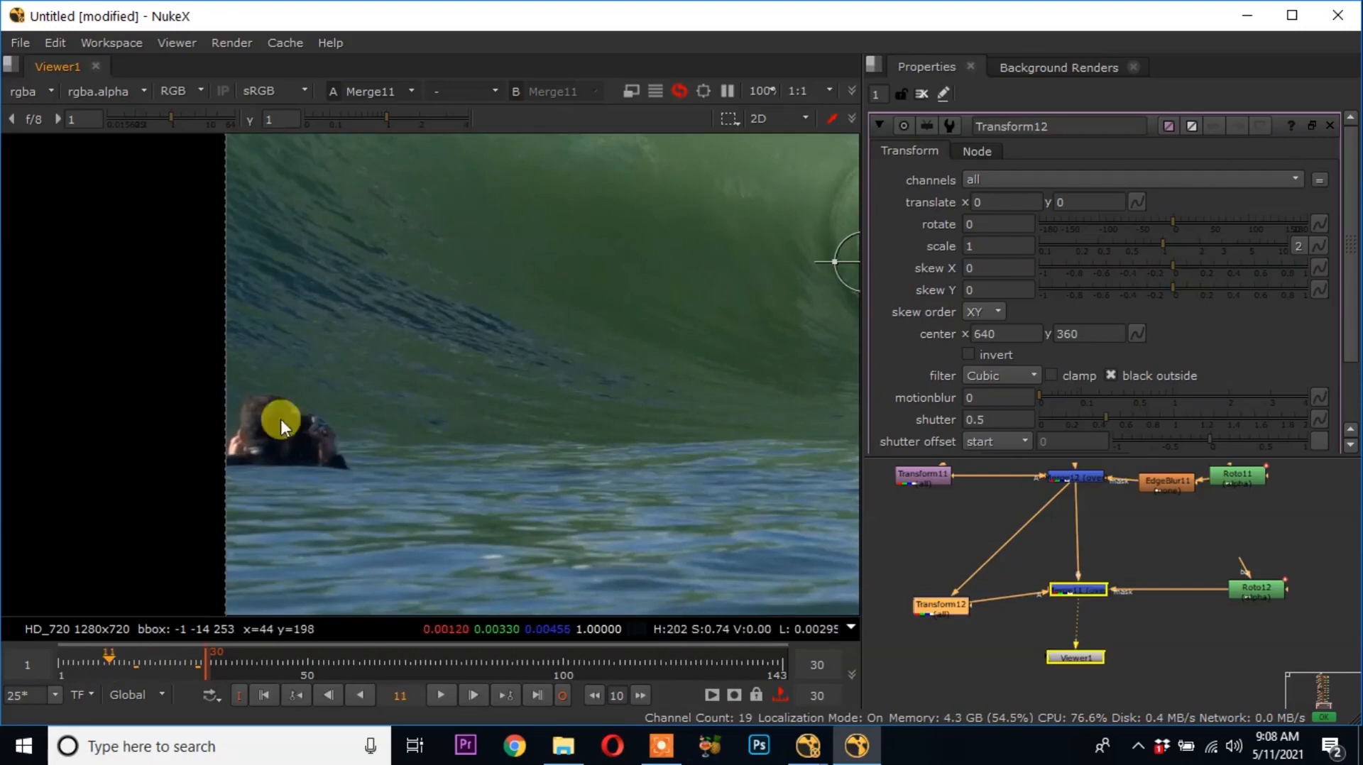
{"action": "scroll", "coordinate": [443, 389], "scroll_direction": "down", "scroll_amount": 1}
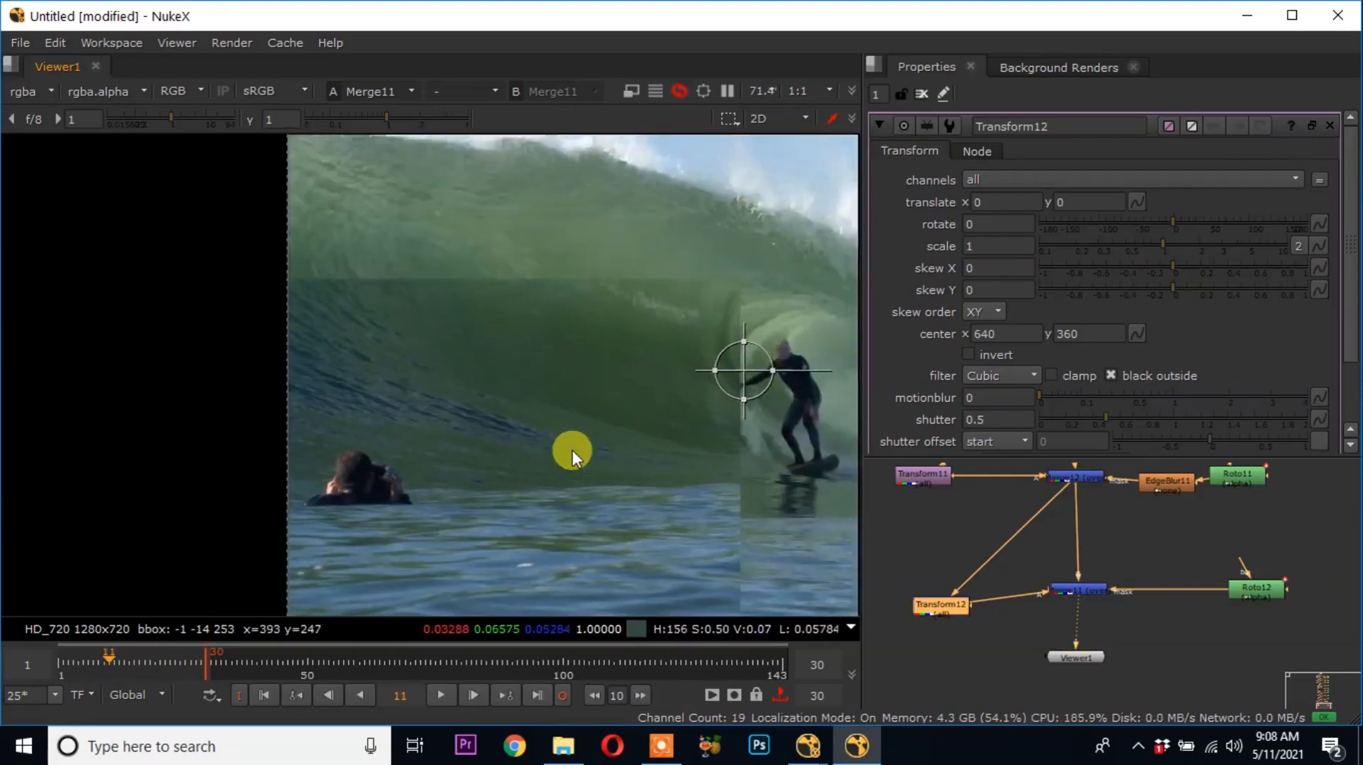
{"action": "left_click_drag", "start_coordinate": [747, 351], "coordinate": [361, 488]}
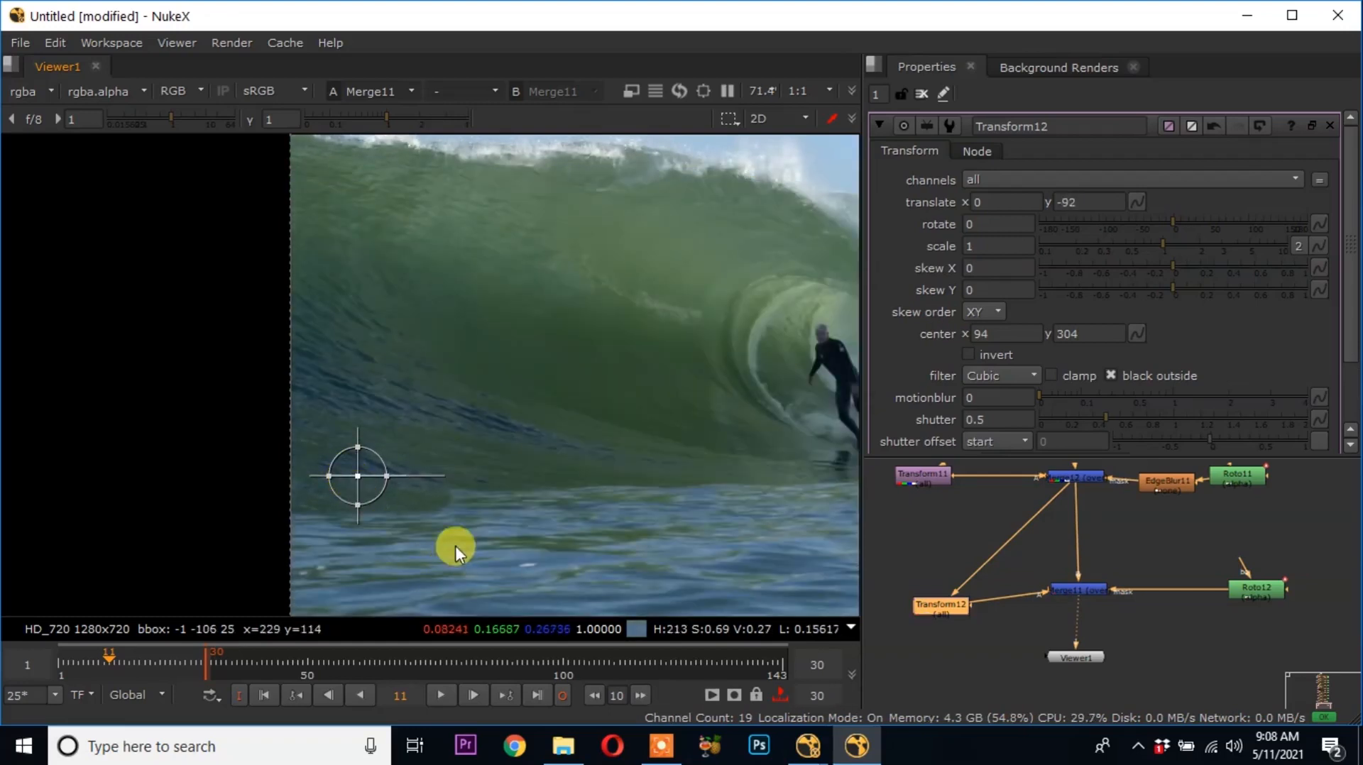
Insert a copy of EdgeBlur11 between Roto12 and Merge11 and set its size to 21.5
{"action": "left_click", "coordinate": [1173, 485]}
{"action": "key", "text": "ctrl+v"}
{"action": "left_click_drag", "start_coordinate": [1190, 608], "coordinate": [1193, 595]}
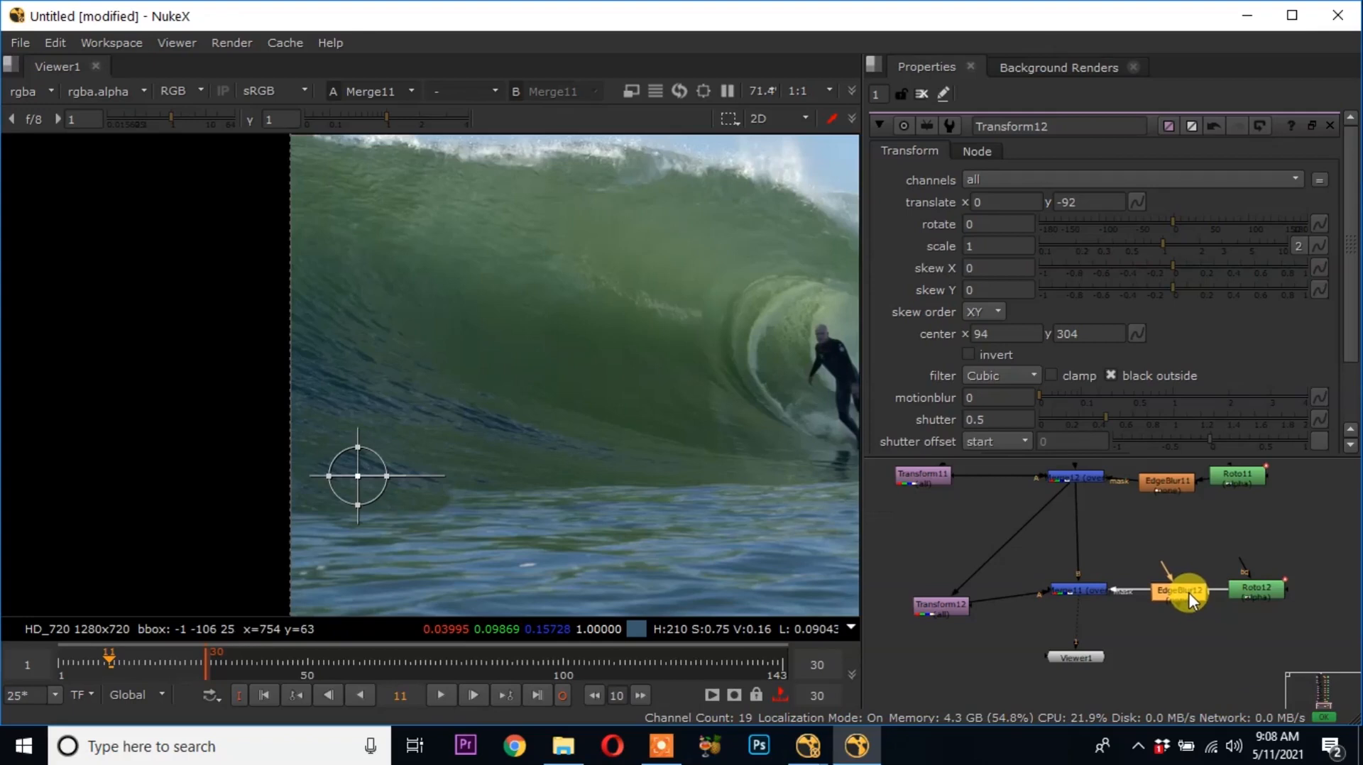
{"action": "double_click", "coordinate": [1186, 588]}
{"action": "left_click", "coordinate": [1183, 224]}
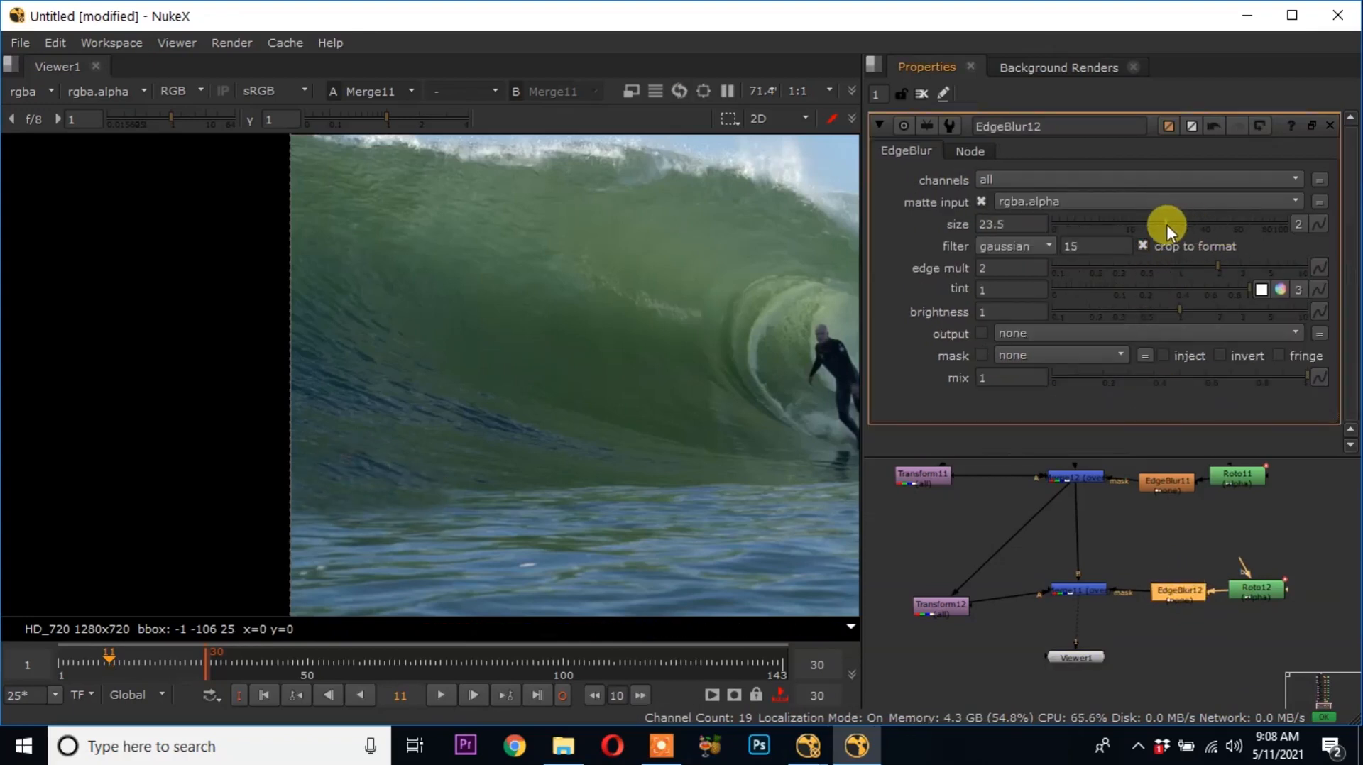
{"action": "left_click_drag", "start_coordinate": [1168, 225], "coordinate": [1161, 224]}
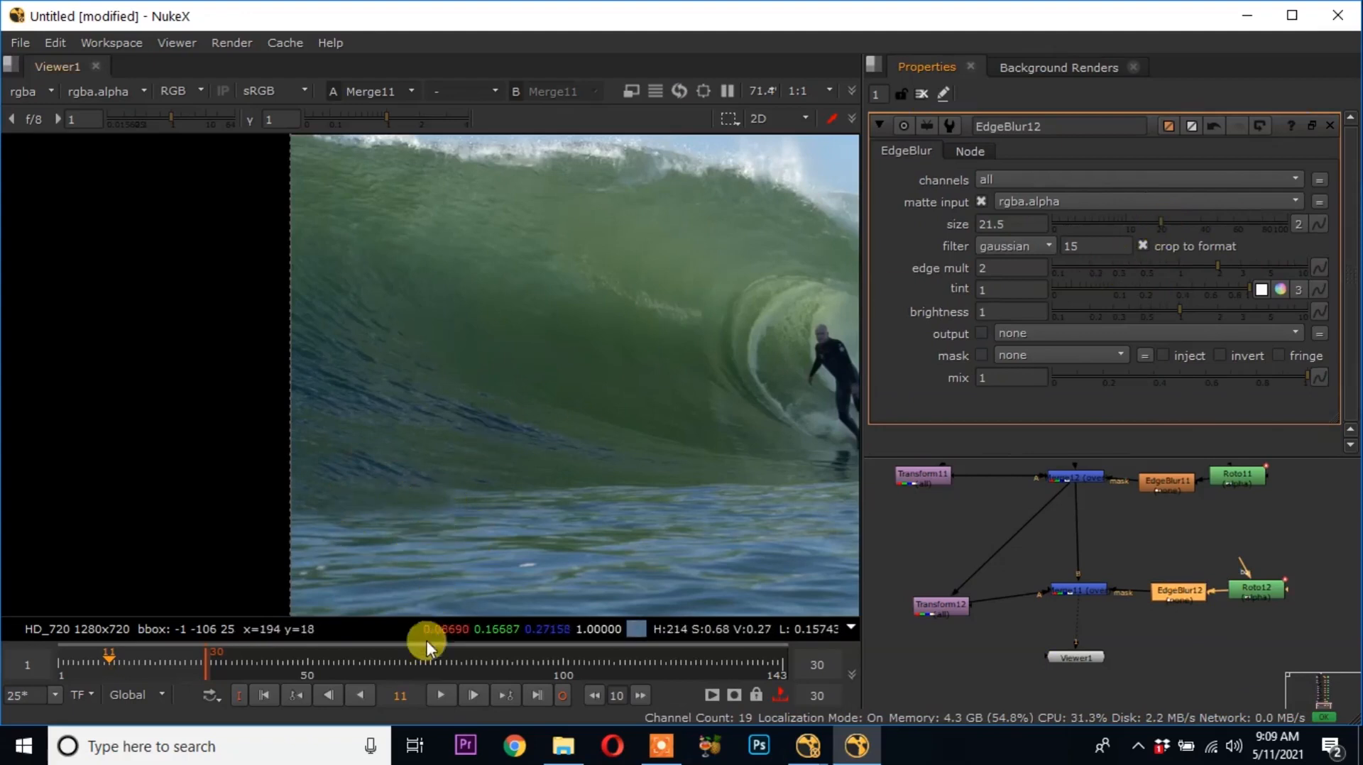
Play back the patched composite and scrub to frame 5 to inspect the waterline
{"action": "left_click", "coordinate": [433, 697]}
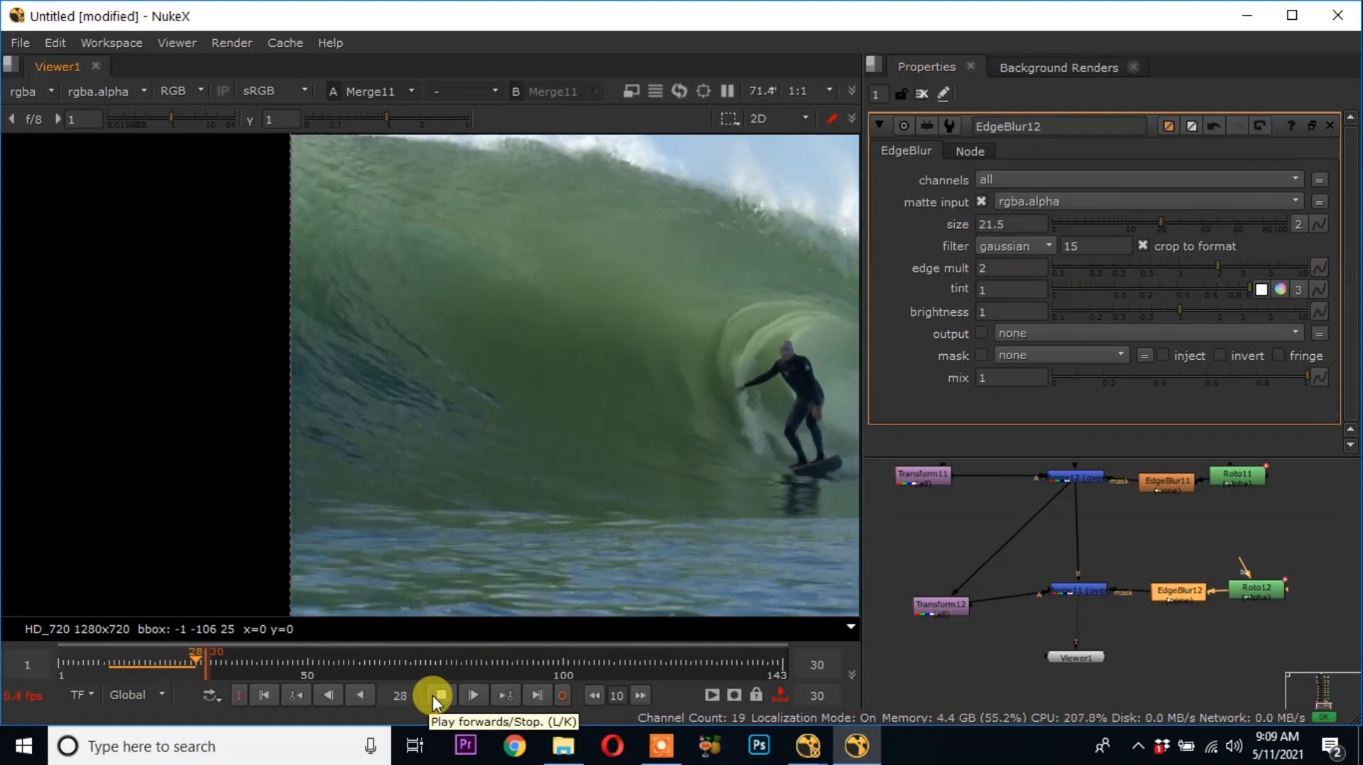
{"action": "left_click", "coordinate": [432, 696]}
{"action": "left_click_drag", "start_coordinate": [129, 657], "coordinate": [79, 658]}
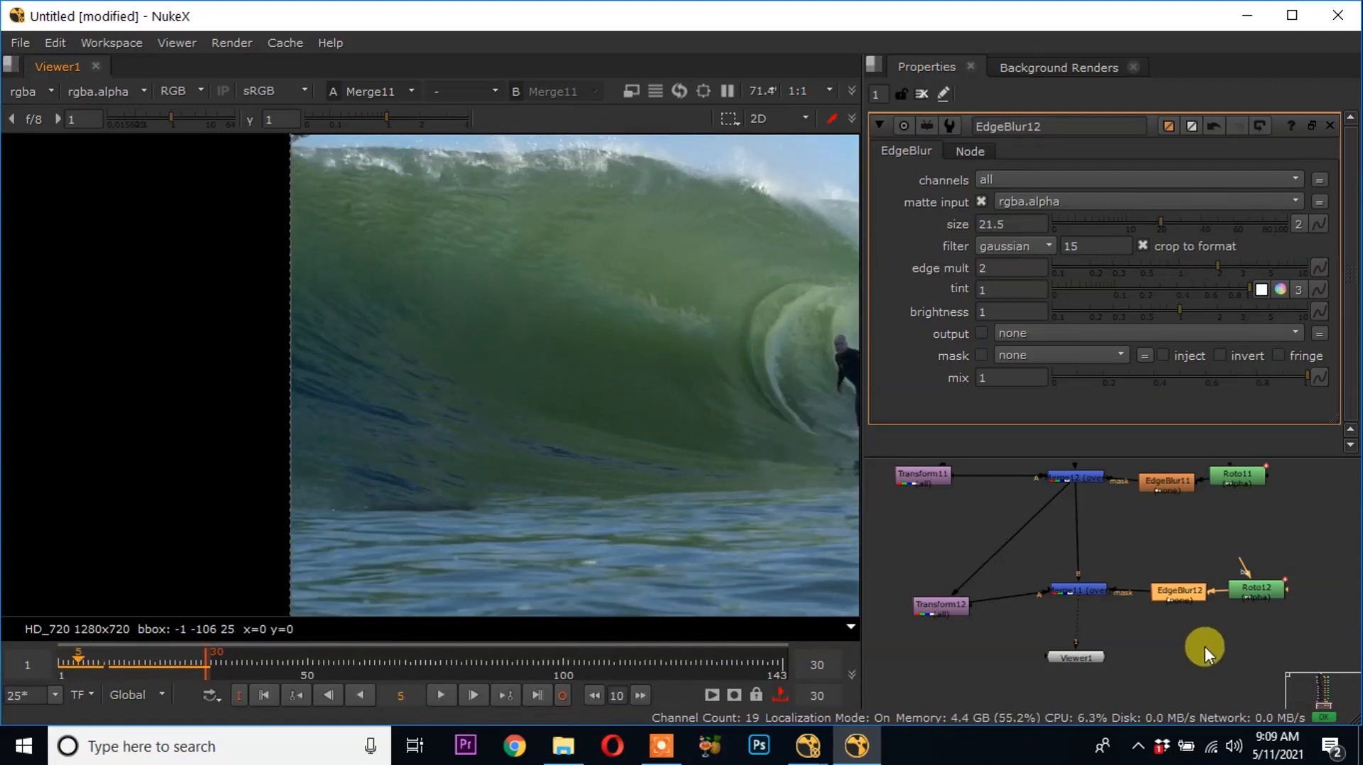
Move the viewer node further below Merge11 and add a new Roto node beside the connection
{"action": "middle_click_drag", "start_coordinate": [1205, 651], "coordinate": [1184, 566]}
{"action": "left_click_drag", "start_coordinate": [1058, 570], "coordinate": [1059, 672]}
{"action": "left_click", "coordinate": [1079, 650]}
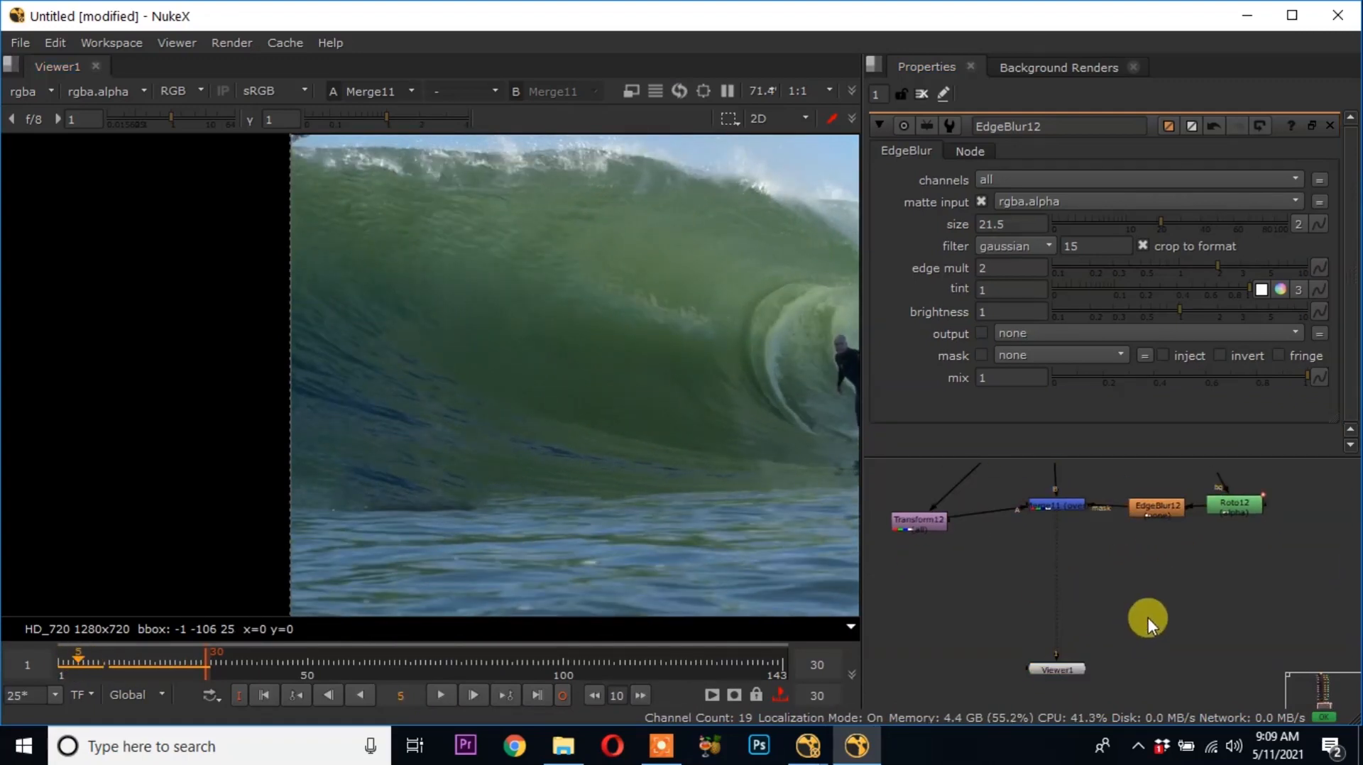
{"action": "key", "text": "o"}
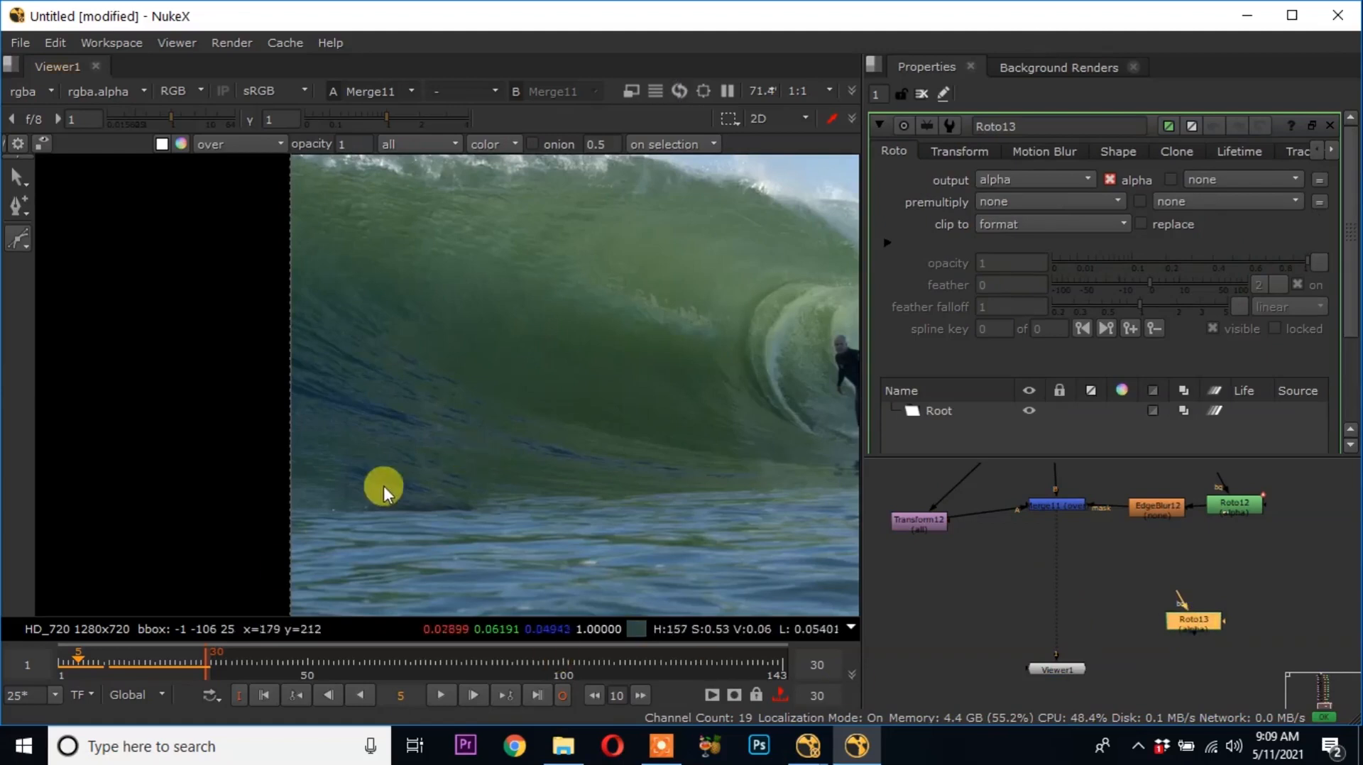
Draw a long, flat closed Bezier around the dark leftover patch at the waterline at frame 5, extending past the frame edge
{"action": "scroll", "coordinate": [314, 517], "scroll_direction": "up", "scroll_amount": 2}
{"action": "left_click", "coordinate": [268, 495]}
{"action": "left_click", "coordinate": [509, 473]}
{"action": "left_click", "coordinate": [605, 482]}
{"action": "left_click", "coordinate": [566, 524]}
{"action": "left_click", "coordinate": [272, 542]}
{"action": "left_click", "coordinate": [268, 495]}
{"action": "scroll", "coordinate": [271, 492], "scroll_direction": "down", "scroll_amount": 2}
{"action": "left_click_drag", "start_coordinate": [182, 412], "coordinate": [587, 584]}
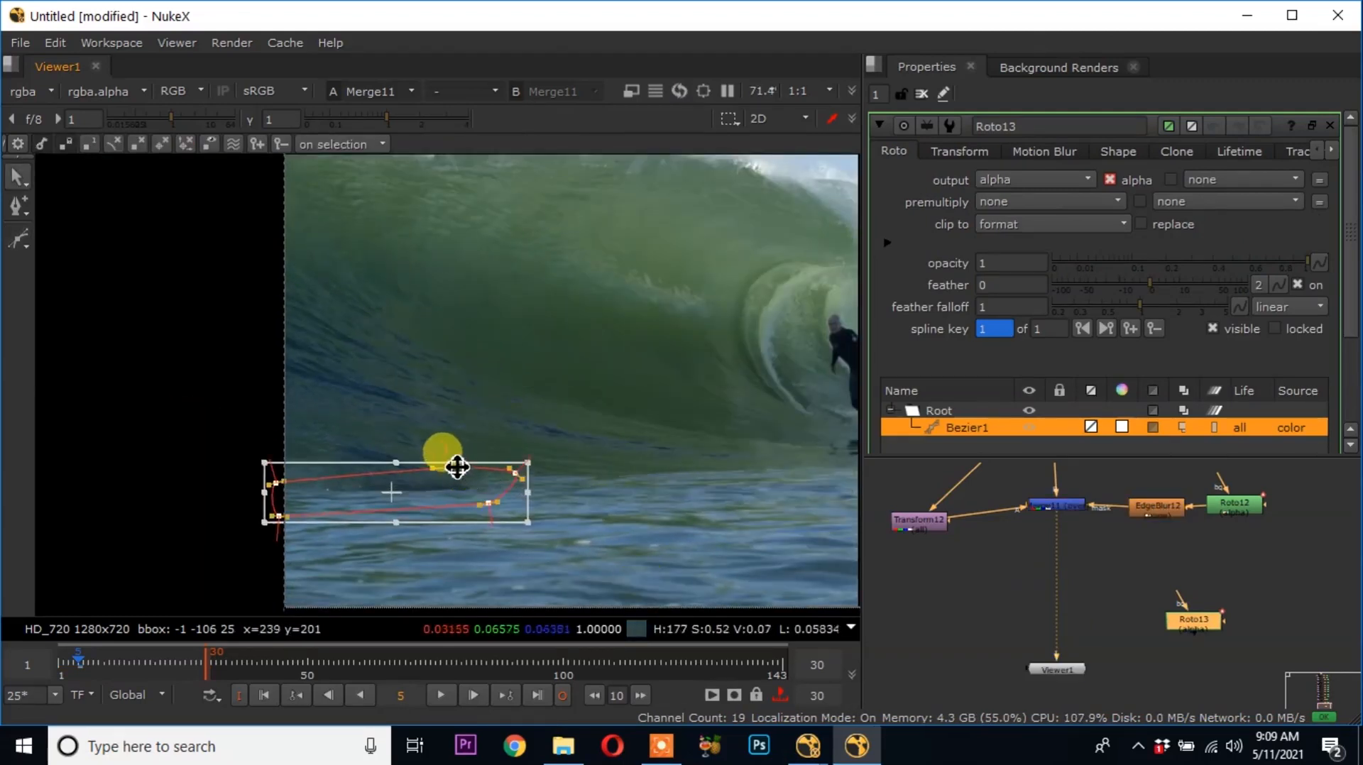
{"action": "scroll", "coordinate": [449, 458], "scroll_direction": "up", "scroll_amount": 2}
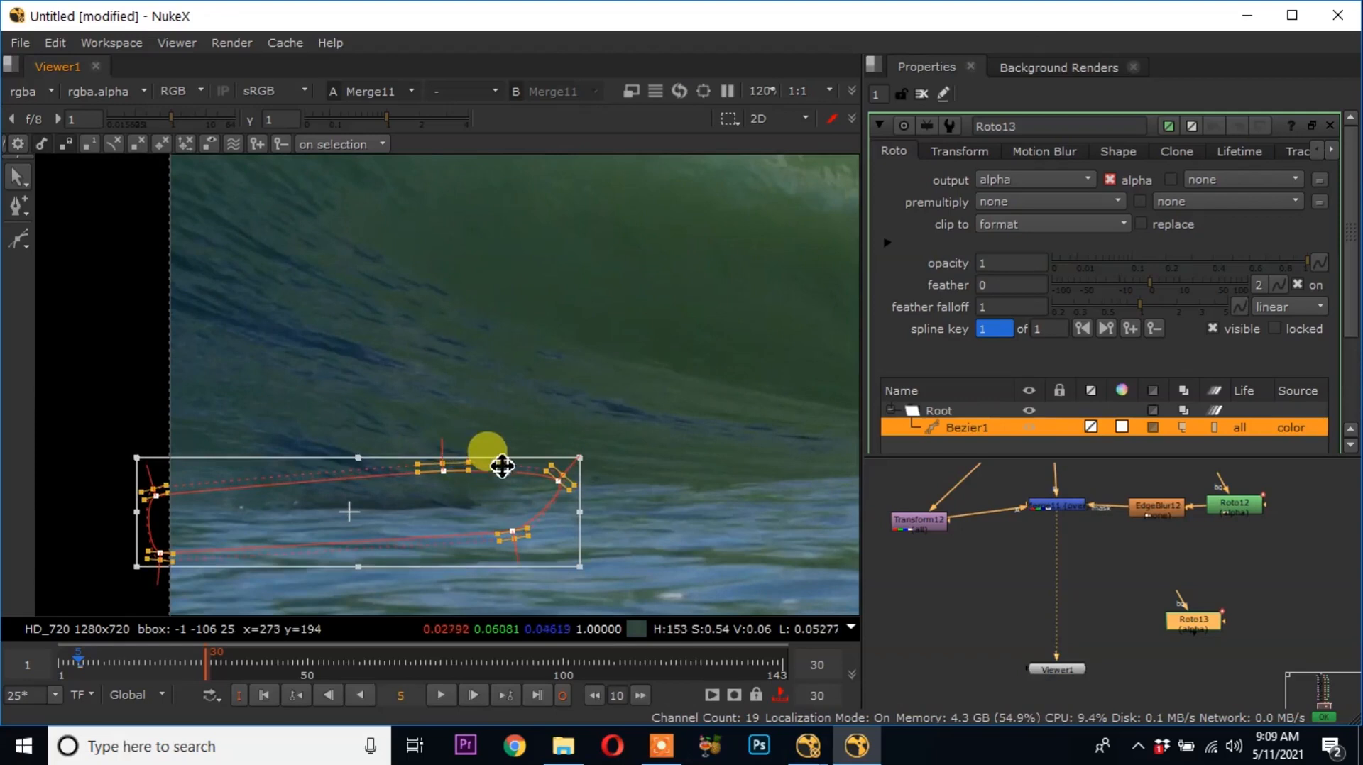
{"action": "scroll", "coordinate": [532, 465], "scroll_direction": "down", "scroll_amount": 2}
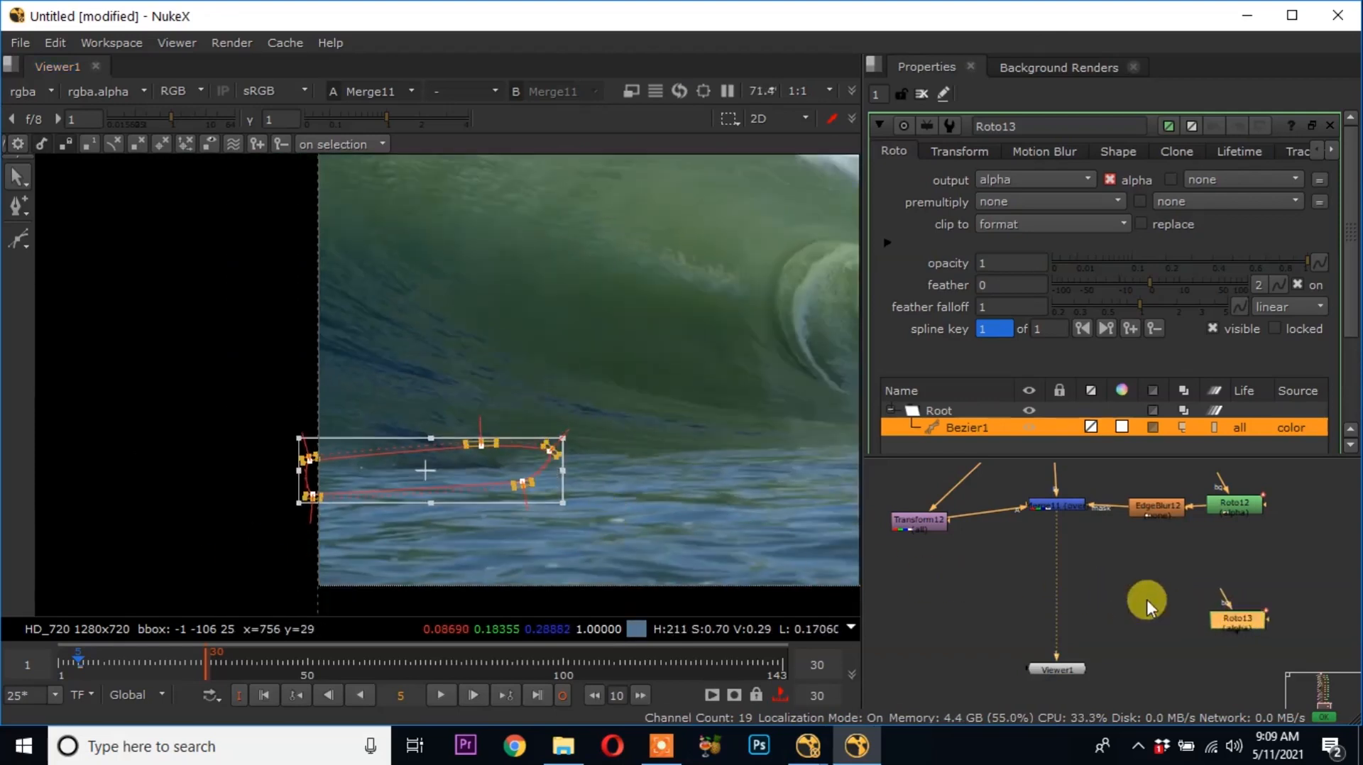
Insert a Merge below Merge11 masked by Roto13, and feed its A input with a Transform of Merge11's output
{"action": "key", "text": "m"}
{"action": "mouse_move", "coordinate": [1104, 578]}
{"action": "left_mouse_down"}
{"action": "mouse_move", "coordinate": [1084, 589]}
{"action": "mouse_move", "coordinate": [1097, 590]}
{"action": "left_mouse_up"}
{"action": "left_click", "coordinate": [930, 586]}
{"action": "key", "text": "Tab"}
{"action": "type", "text": "tr"}
{"action": "left_click", "coordinate": [990, 600]}
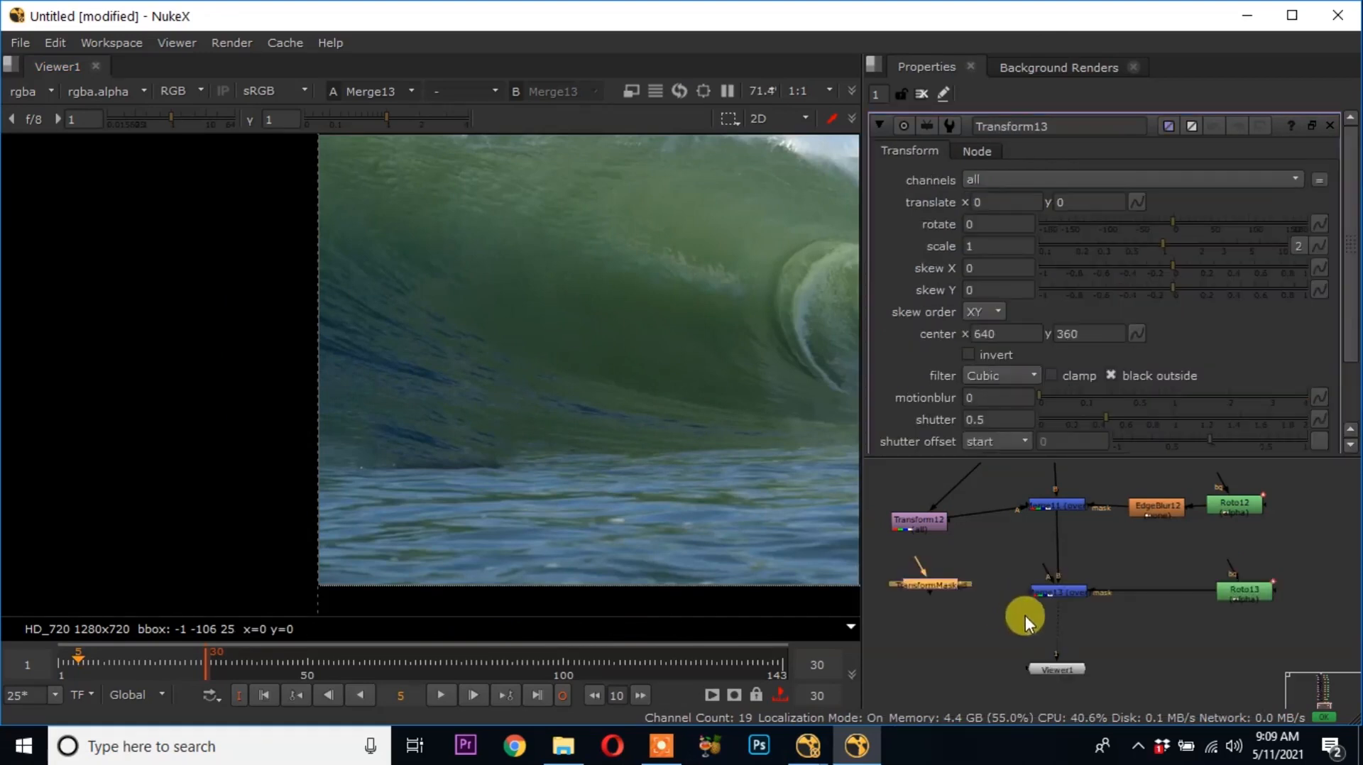
{"action": "left_click_drag", "start_coordinate": [1042, 573], "coordinate": [927, 611]}
{"action": "left_click_drag", "start_coordinate": [1052, 529], "coordinate": [1053, 524]}
{"action": "left_click", "coordinate": [931, 600]}
Set Transform13's center to 149, 122 on the dark patch and its translation to x -2, y 31
{"action": "scroll", "coordinate": [453, 360], "scroll_direction": "down", "scroll_amount": 2}
{"action": "scroll", "coordinate": [666, 337], "scroll_direction": "up", "scroll_amount": 1}
{"action": "left_click_drag", "start_coordinate": [681, 344], "coordinate": [377, 448]}
{"action": "scroll", "coordinate": [396, 479], "scroll_direction": "up", "scroll_amount": 3}
Insert a copied EdgeBlur between Roto13 and Merge13, set its size to 73, and check the whole frame
{"action": "key", "text": "ctrl+c"}
{"action": "left_click", "coordinate": [1145, 630]}
{"action": "key", "text": "ctrl+v"}
{"action": "left_click_drag", "start_coordinate": [1145, 631], "coordinate": [1164, 590]}
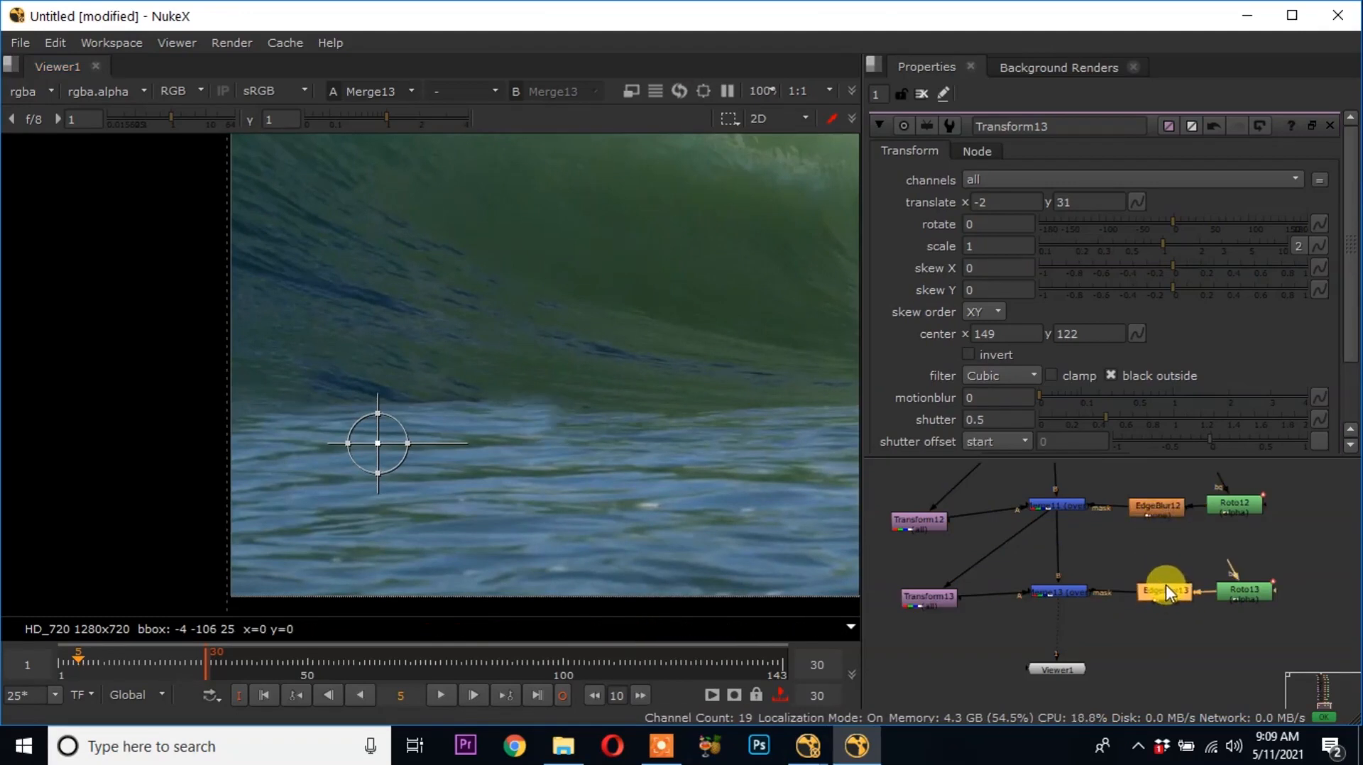
{"action": "left_click_drag", "start_coordinate": [1183, 227], "coordinate": [1197, 223]}
{"action": "key", "text": "ctrl+z"}
{"action": "double_click", "coordinate": [1152, 589]}
{"action": "left_click_drag", "start_coordinate": [1204, 222], "coordinate": [1254, 224]}
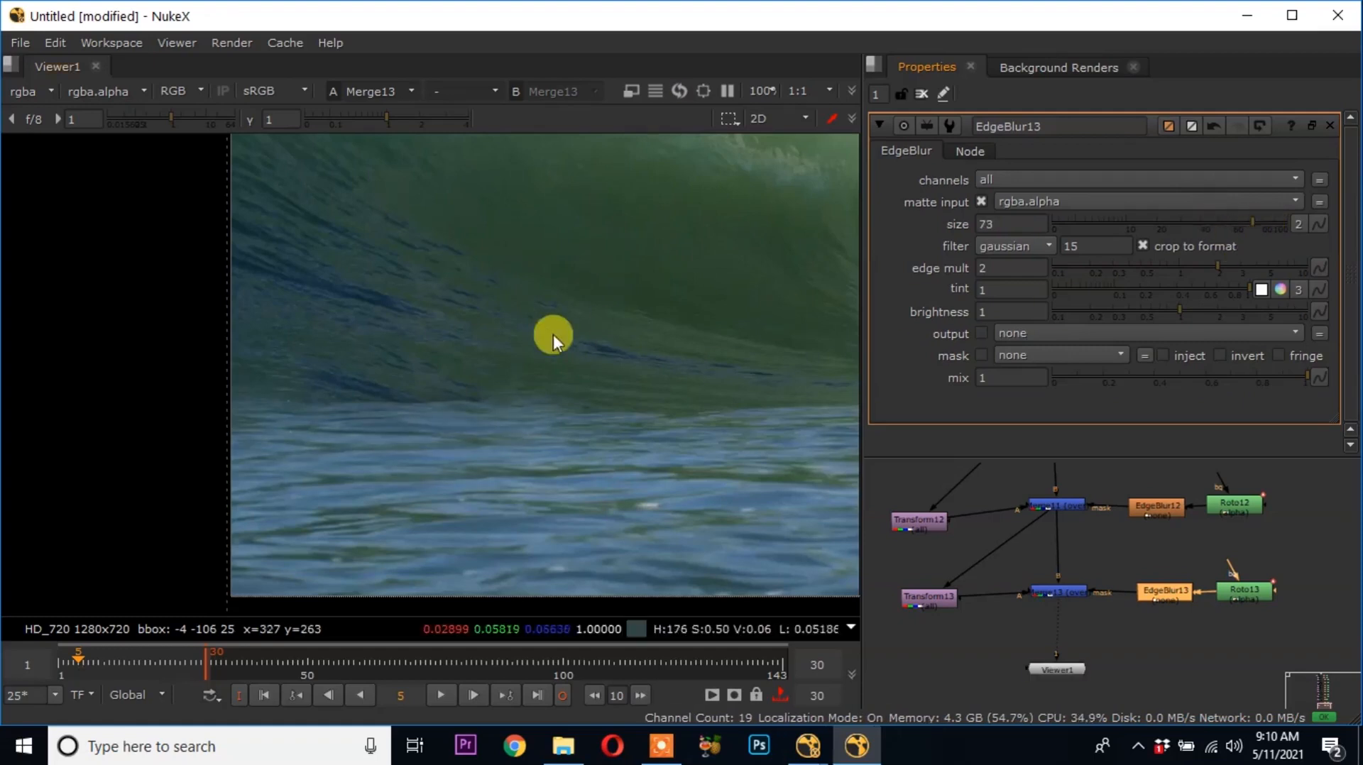
{"action": "scroll", "coordinate": [526, 355], "scroll_direction": "down", "scroll_amount": 3}
{"action": "scroll", "coordinate": [459, 477], "scroll_direction": "down", "scroll_amount": 2}
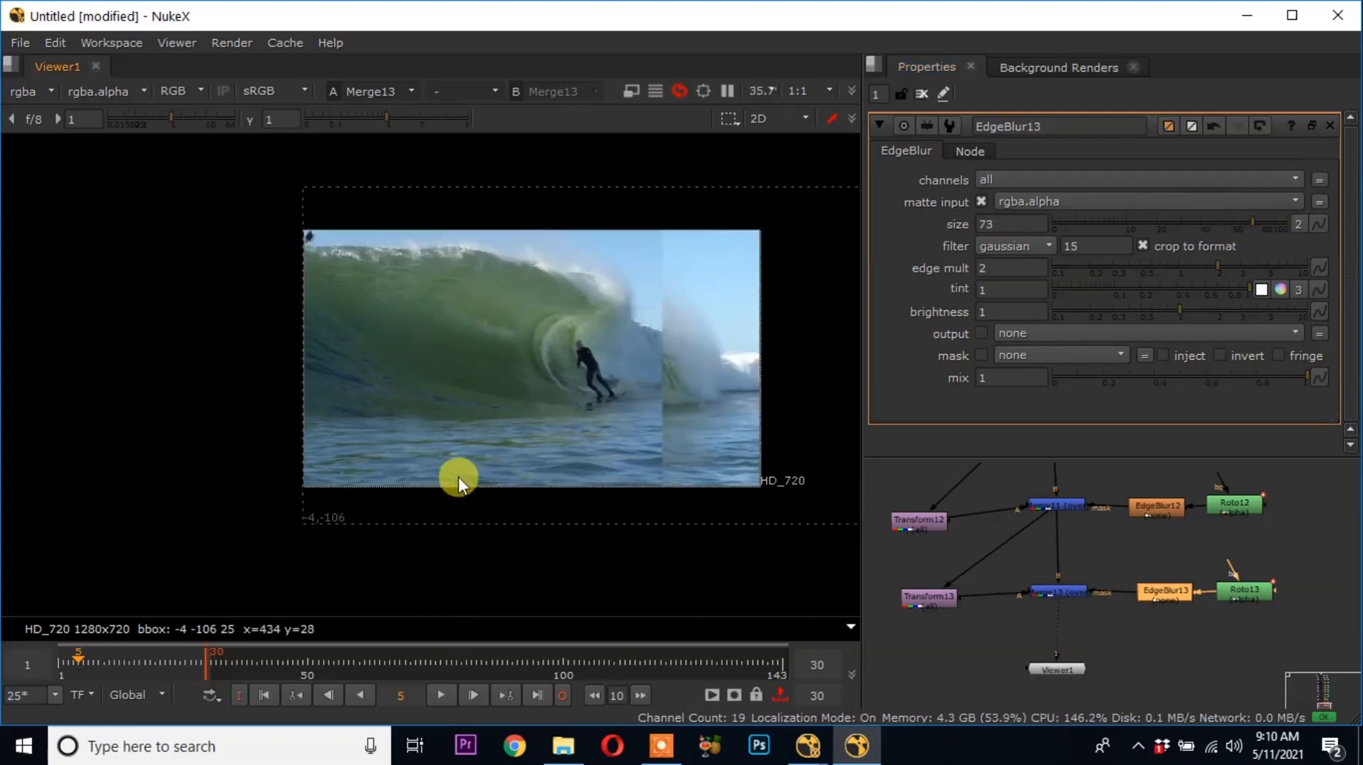
Play back the merged result for a few frames and check the whole frame, including its surrounding bounding box
{"action": "middle_click_drag", "start_coordinate": [459, 477], "coordinate": [378, 470]}
{"action": "left_click", "coordinate": [438, 696]}
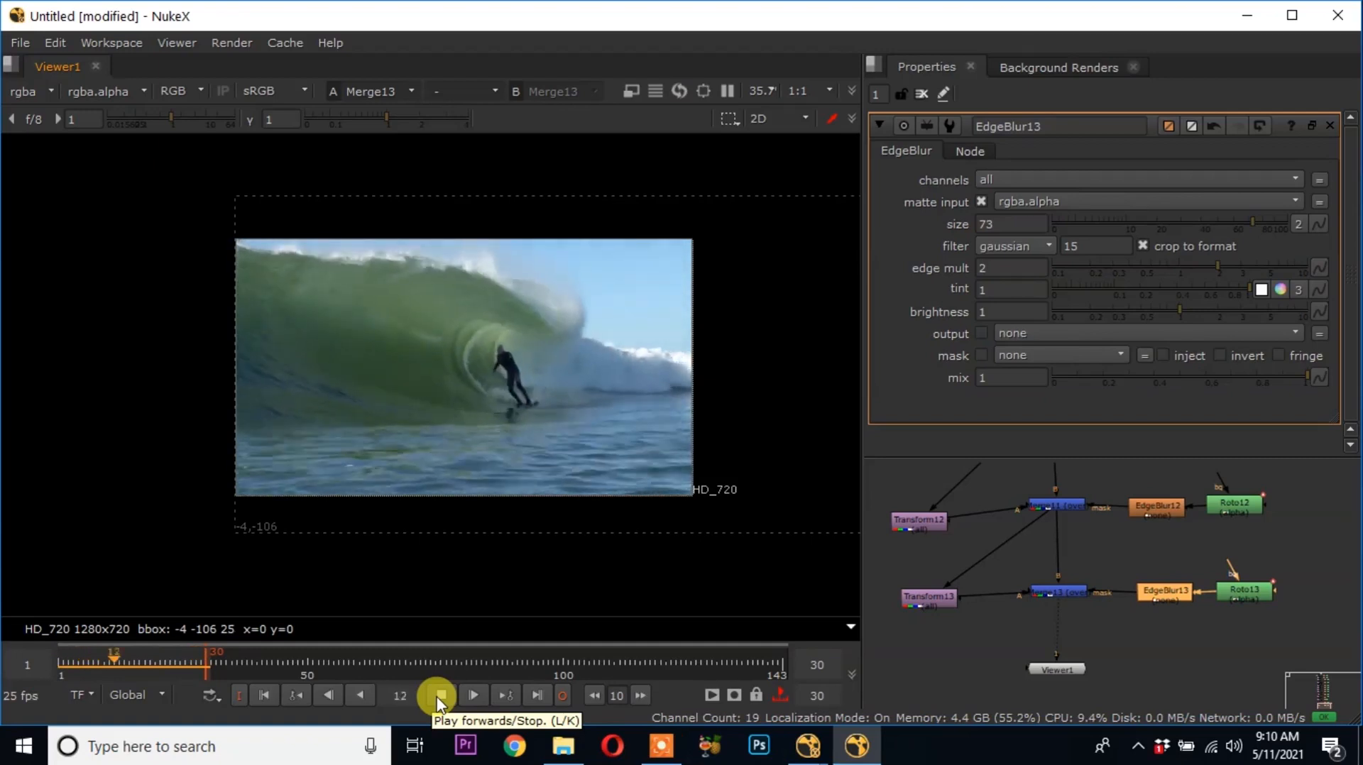
{"action": "left_click", "coordinate": [440, 695]}
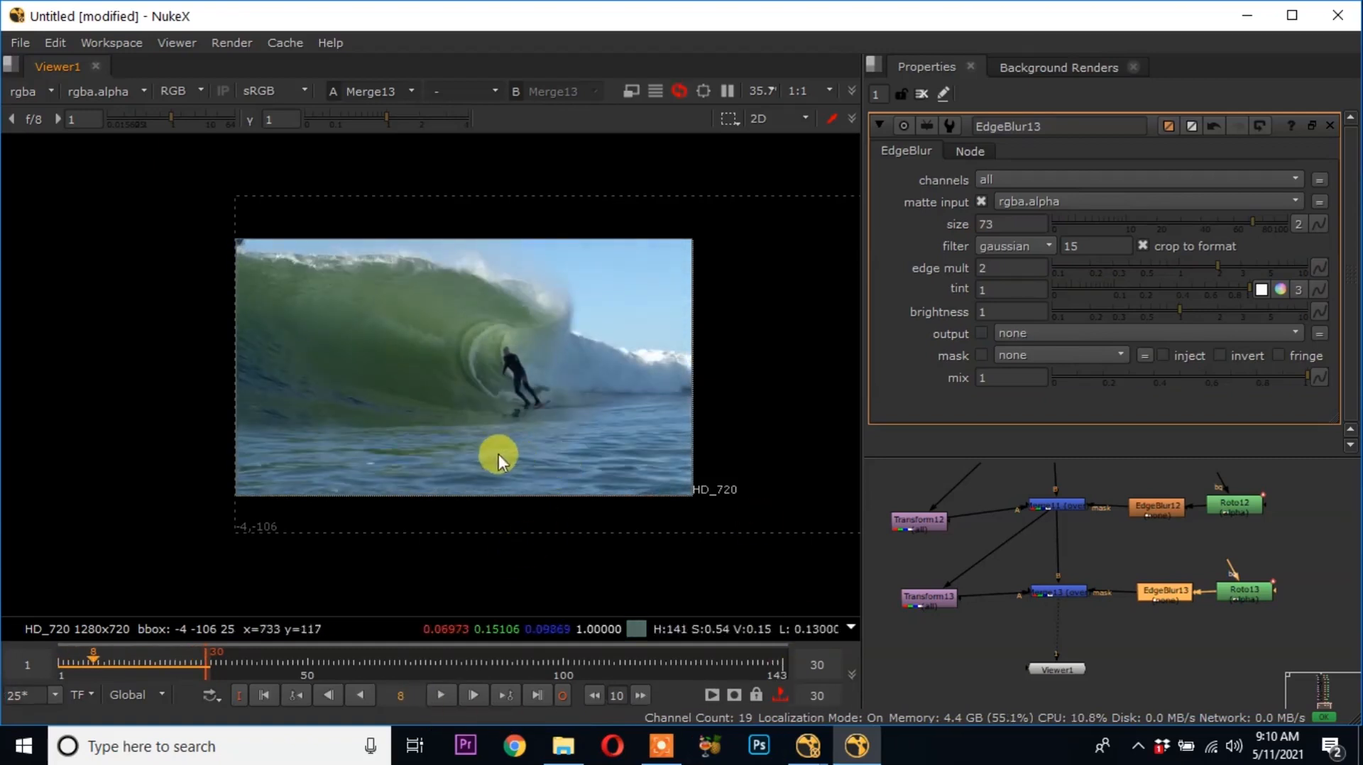
{"action": "middle_click_drag", "start_coordinate": [450, 303], "coordinate": [257, 327]}
{"action": "scroll", "coordinate": [276, 272], "scroll_direction": "down", "scroll_amount": 3}
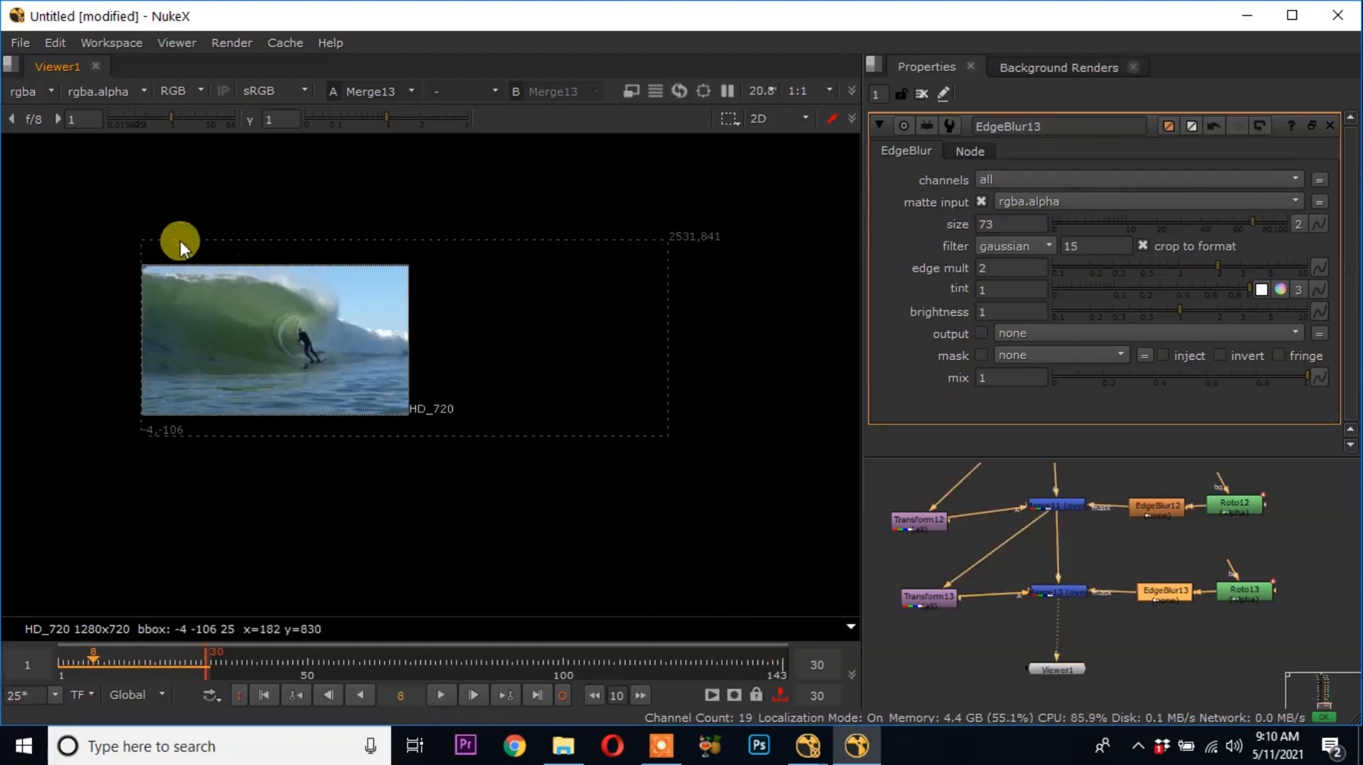
{"action": "scroll", "coordinate": [371, 408], "scroll_direction": "up", "scroll_amount": 2}
{"action": "middle_click_drag", "start_coordinate": [412, 431], "coordinate": [505, 444]}
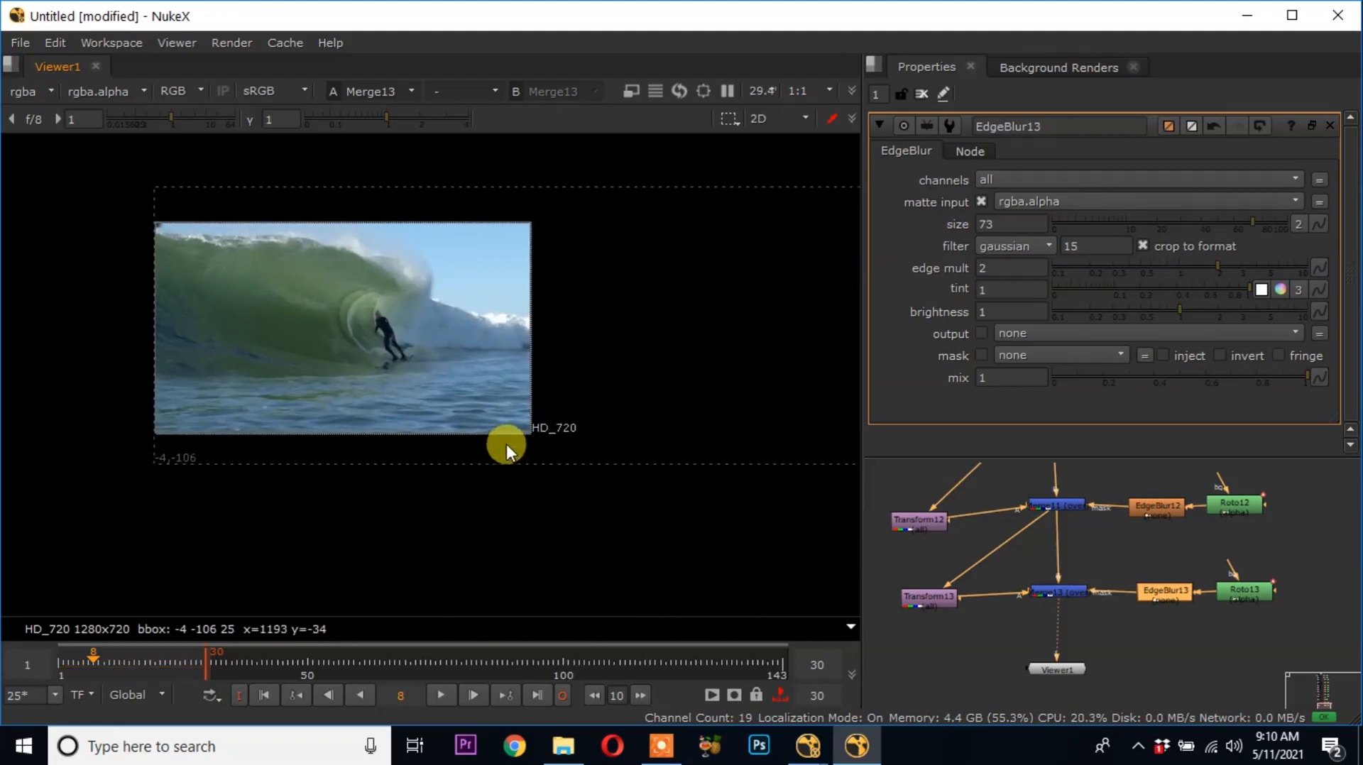
Insert a Reformat node with output format root.format 1280x720 between Merge13 and the Viewer, leaving space above the Viewer
{"action": "middle_click_drag", "start_coordinate": [1062, 681], "coordinate": [1063, 582]}
{"action": "left_click_drag", "start_coordinate": [1060, 564], "coordinate": [1063, 644]}
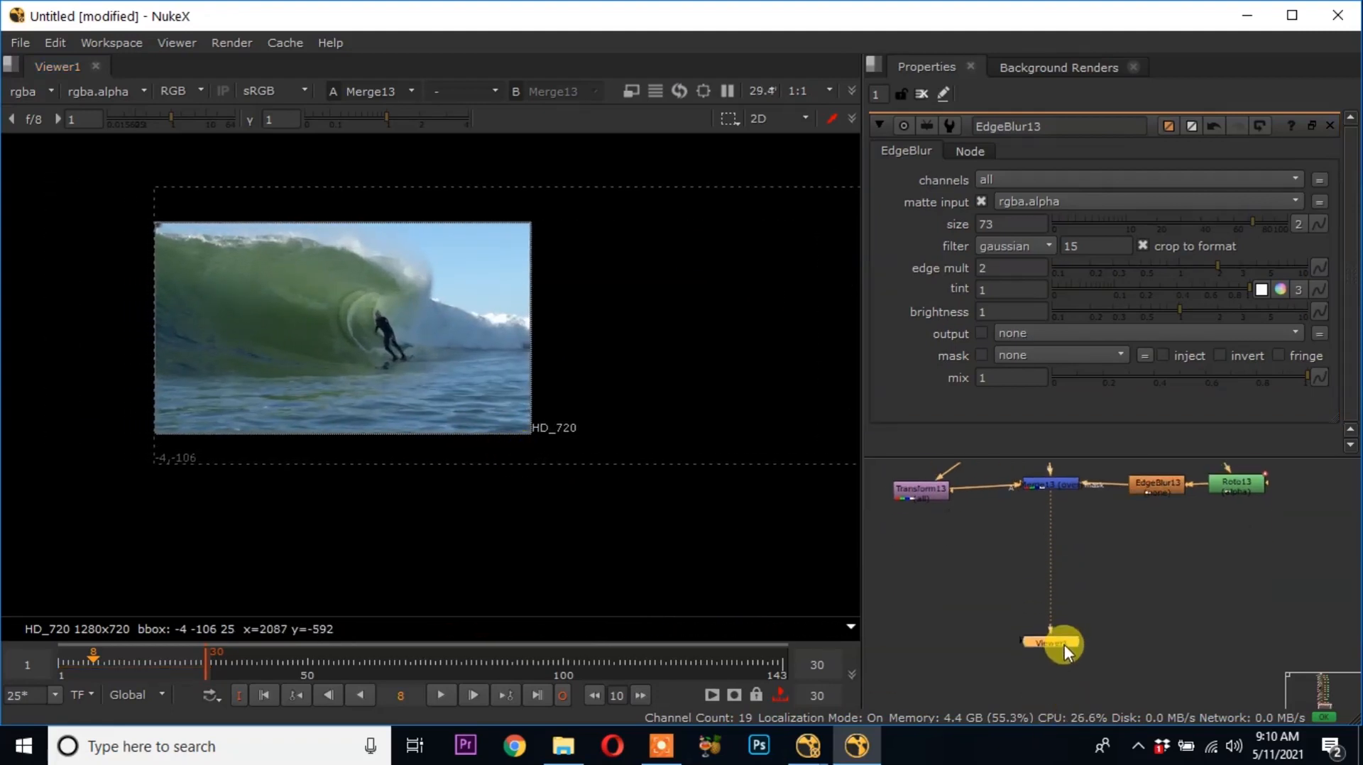
{"action": "scroll", "coordinate": [576, 399], "scroll_direction": "down", "scroll_amount": 2}
{"action": "middle_click_drag", "start_coordinate": [583, 413], "coordinate": [497, 419]}
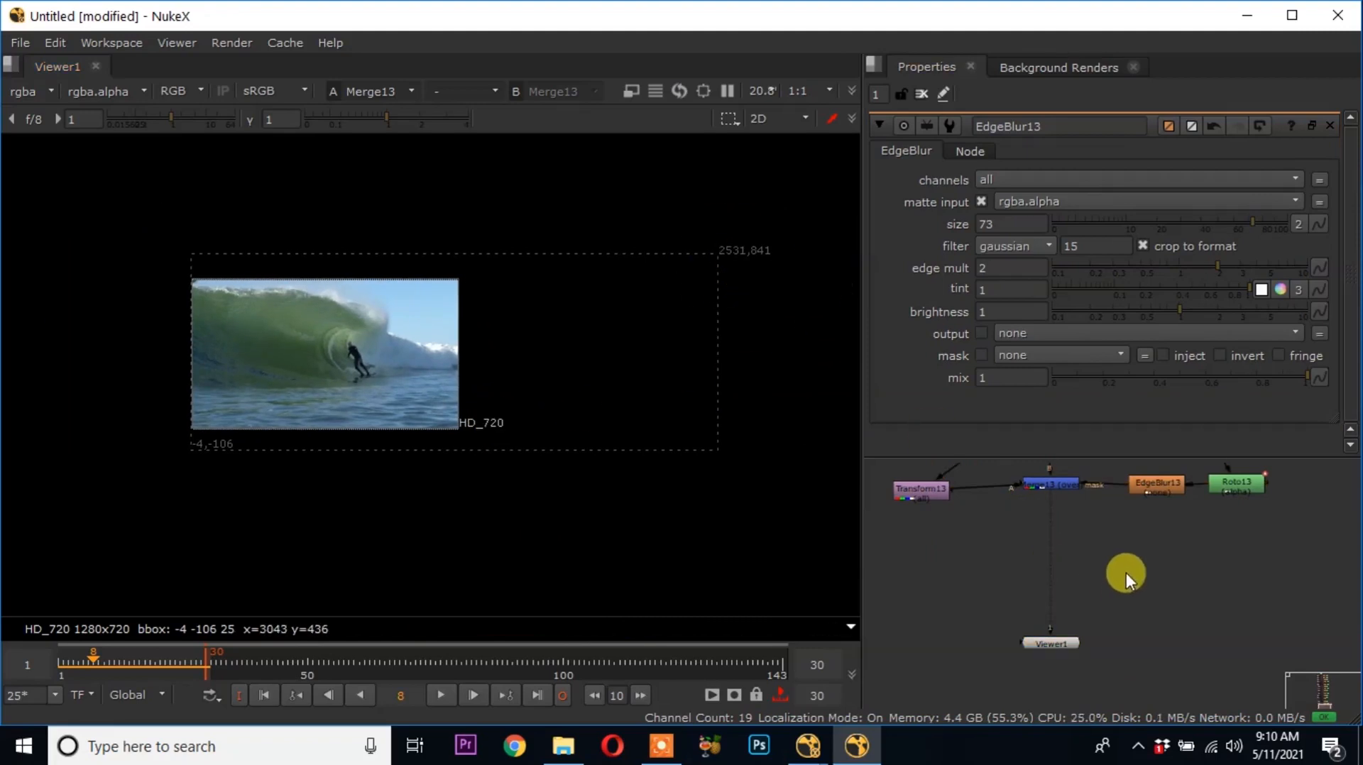
{"action": "key", "text": "Tab"}
{"action": "type", "text": "re"}
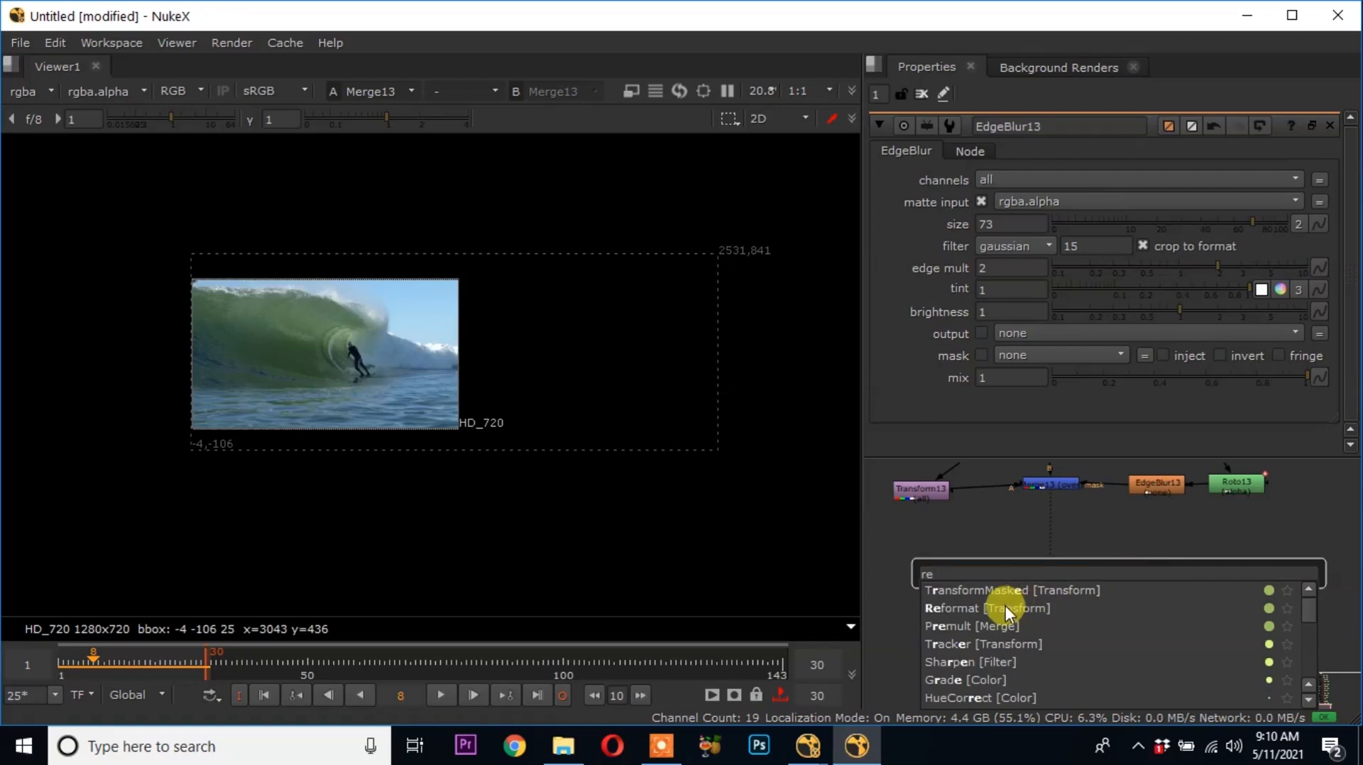
{"action": "left_click", "coordinate": [1005, 608]}
{"action": "left_click_drag", "start_coordinate": [1139, 574], "coordinate": [1067, 571]}
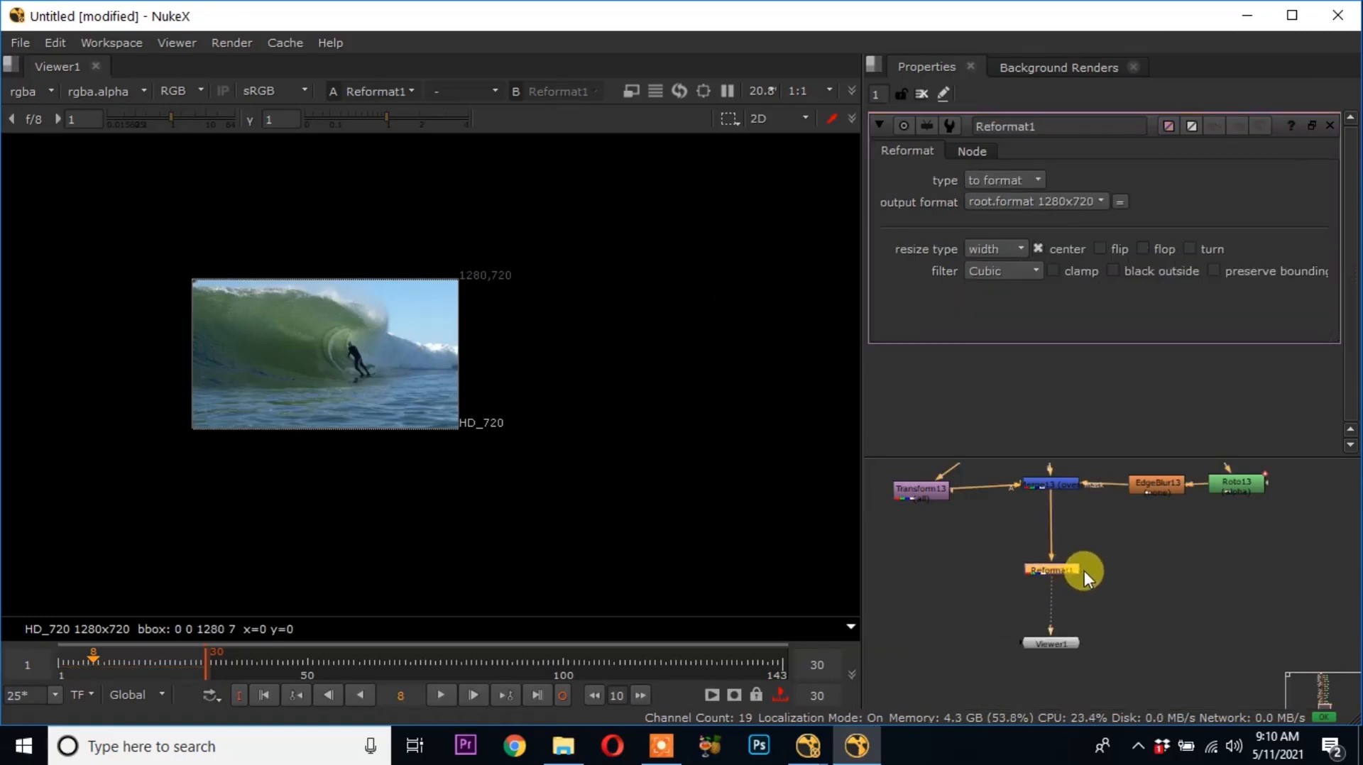
{"action": "scroll", "coordinate": [419, 304], "scroll_direction": "up", "scroll_amount": 3}
{"action": "middle_click_drag", "start_coordinate": [419, 304], "coordinate": [628, 316]}
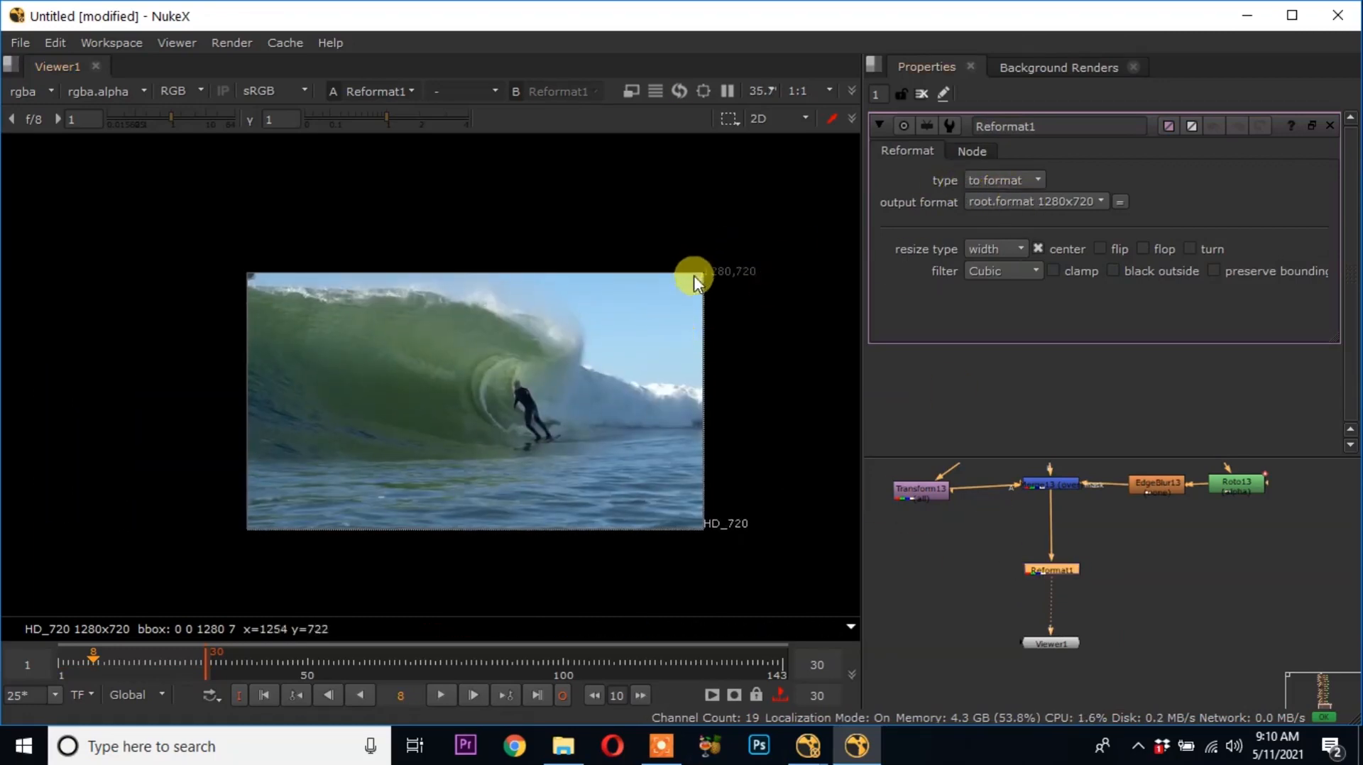
{"action": "middle_click_drag", "start_coordinate": [1084, 625], "coordinate": [1050, 675]}
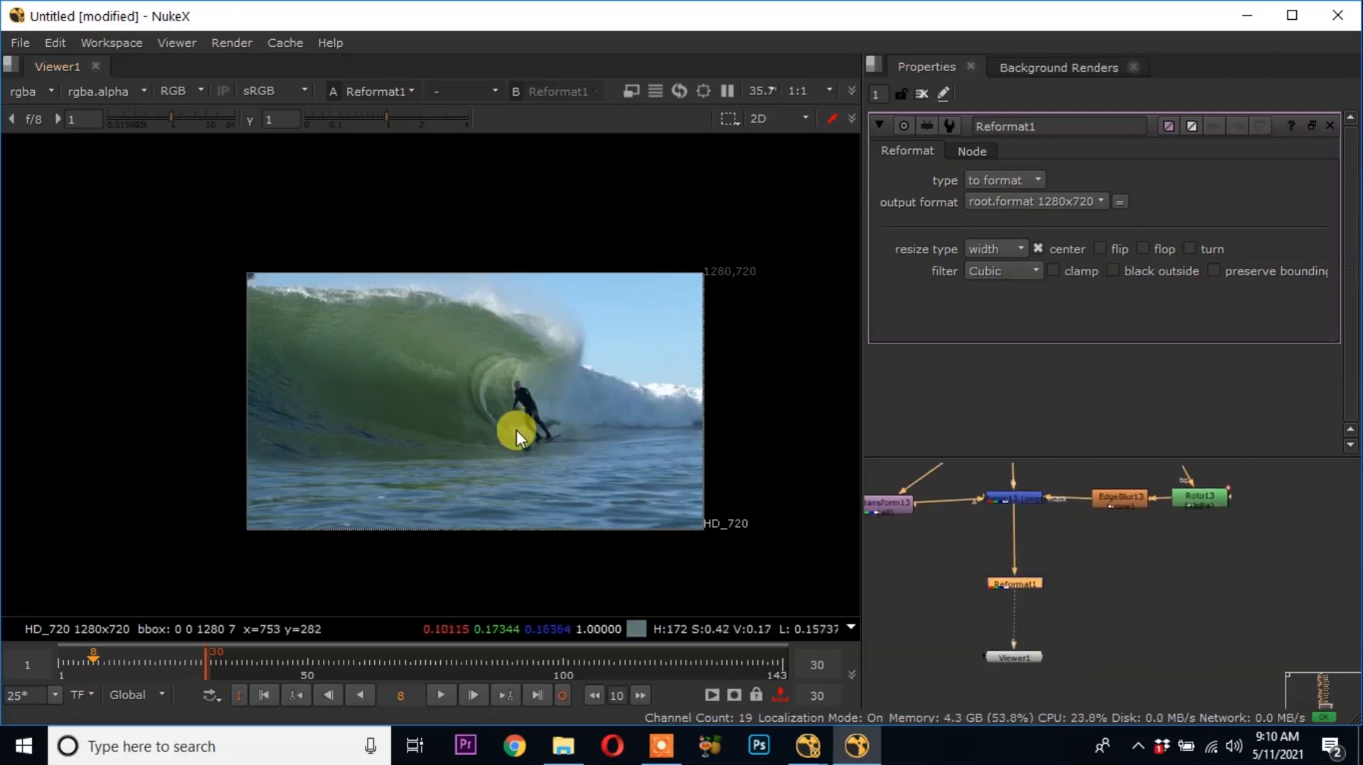
{"action": "left_click_drag", "start_coordinate": [1004, 683], "coordinate": [1002, 684]}
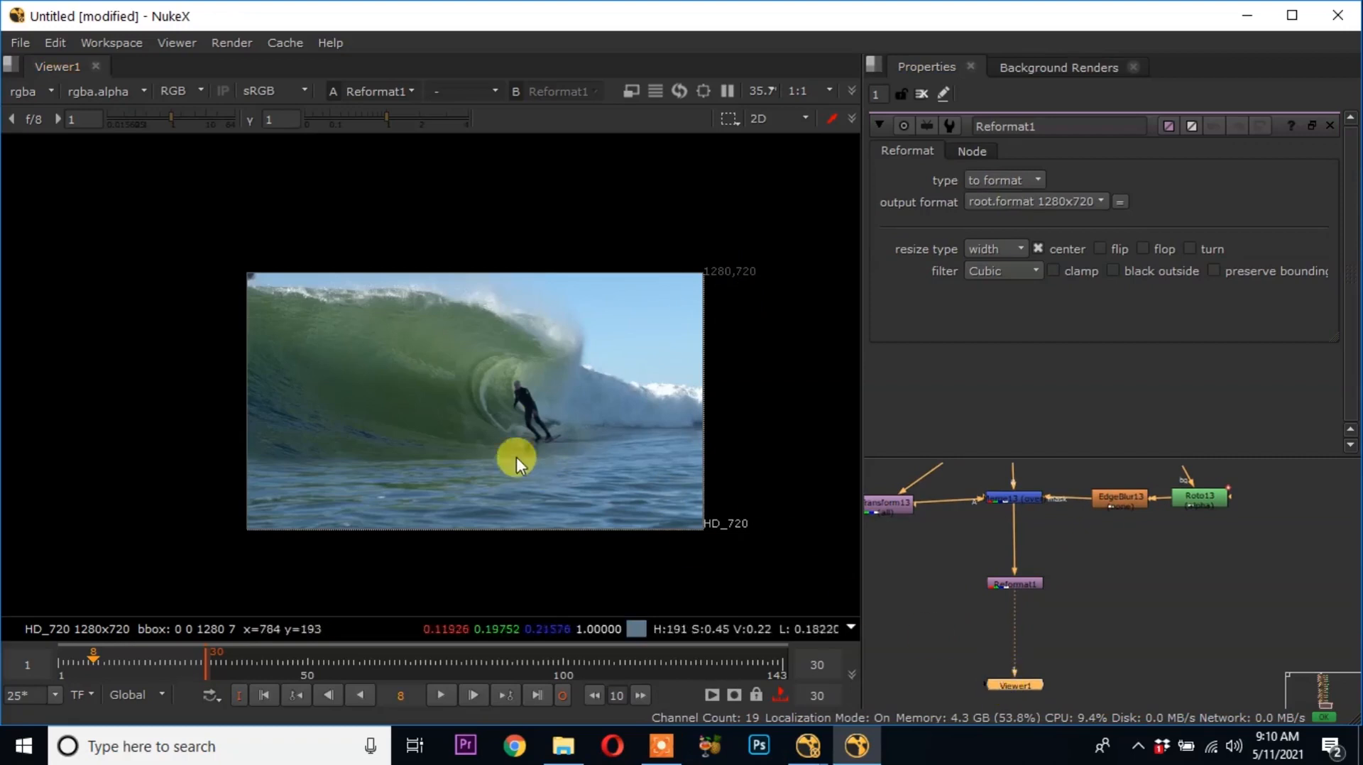
Copy the original object_remove.mp4 Read node from the start of the node tree and paste it near the Viewer
{"action": "scroll", "coordinate": [1038, 577], "scroll_direction": "down", "scroll_amount": 2}
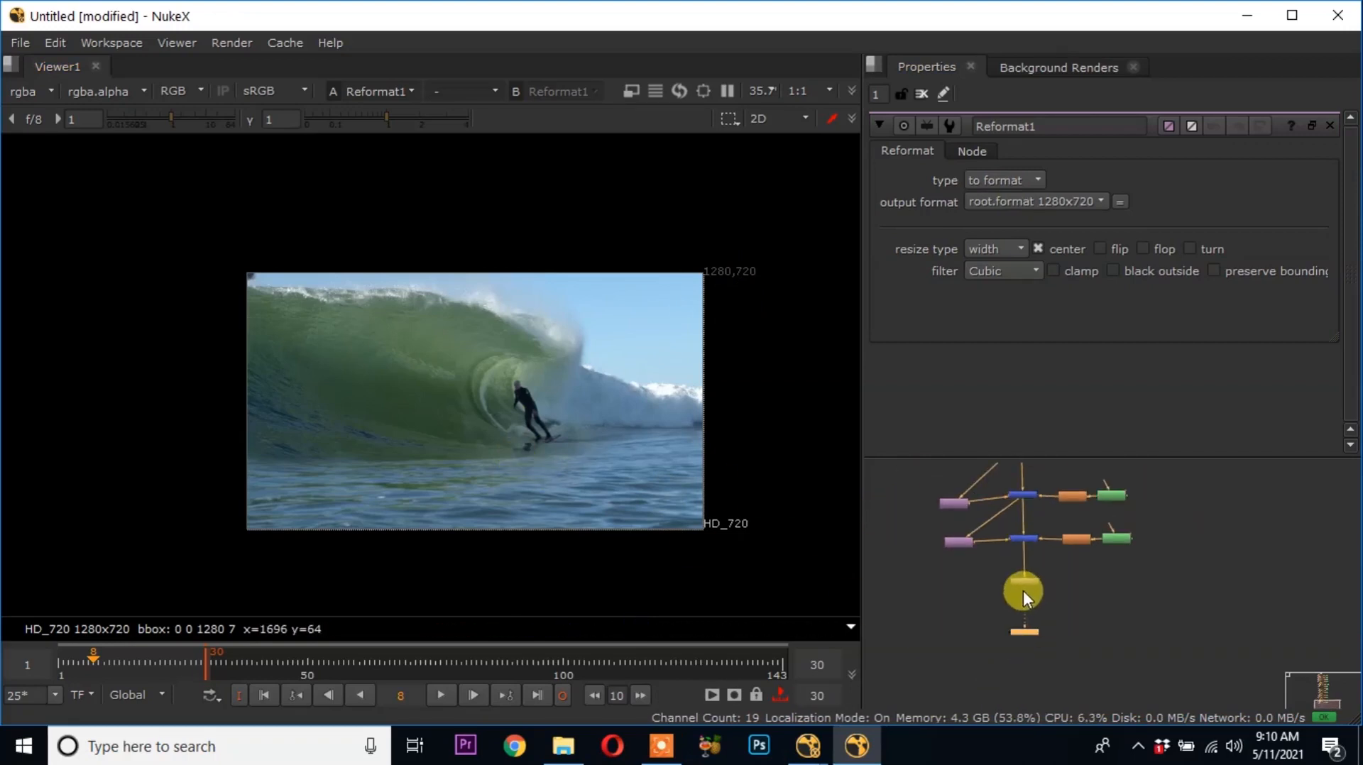
{"action": "scroll", "coordinate": [1024, 591], "scroll_direction": "down", "scroll_amount": 1}
{"action": "middle_click_drag", "start_coordinate": [1053, 508], "coordinate": [1055, 573]}
{"action": "scroll", "coordinate": [1039, 604], "scroll_direction": "down", "scroll_amount": 2}
{"action": "middle_click_drag", "start_coordinate": [1043, 499], "coordinate": [1046, 617]}
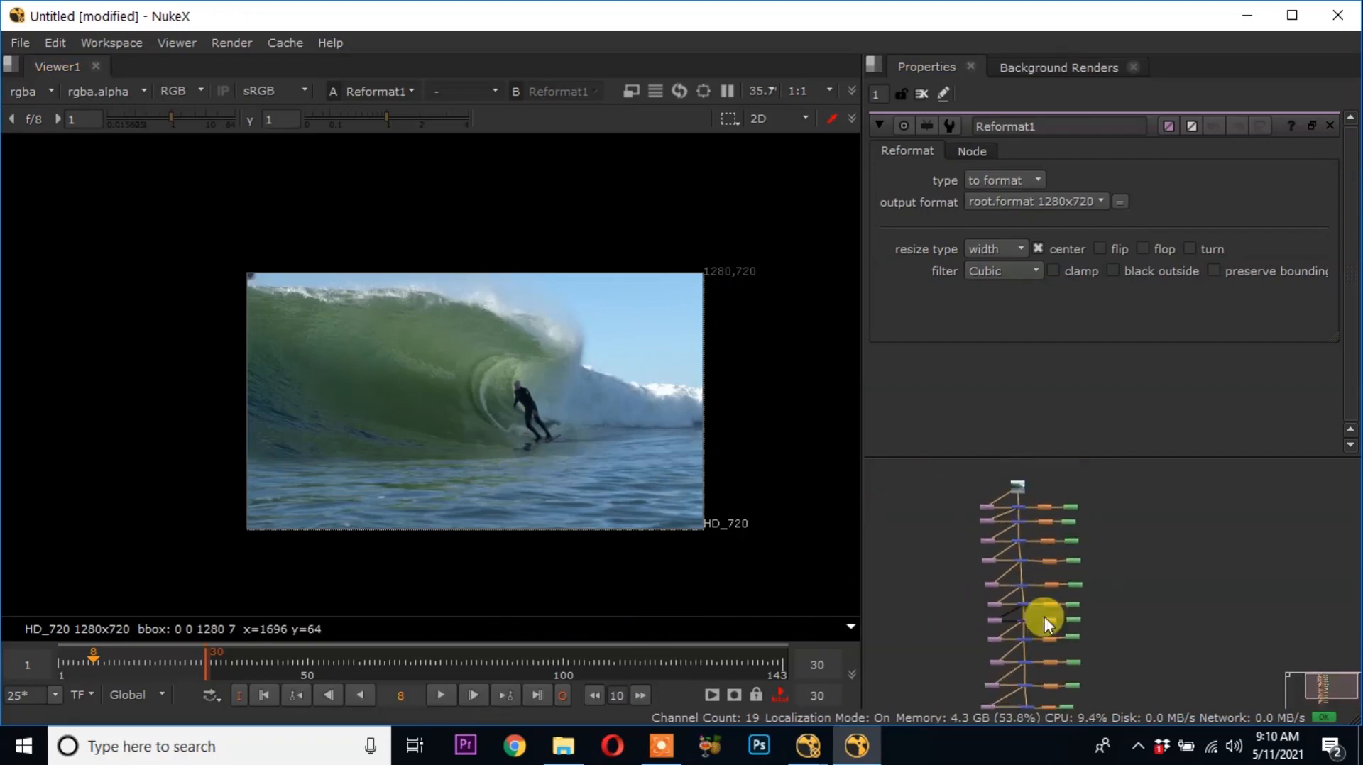
{"action": "scroll", "coordinate": [1028, 500], "scroll_direction": "up", "scroll_amount": 3}
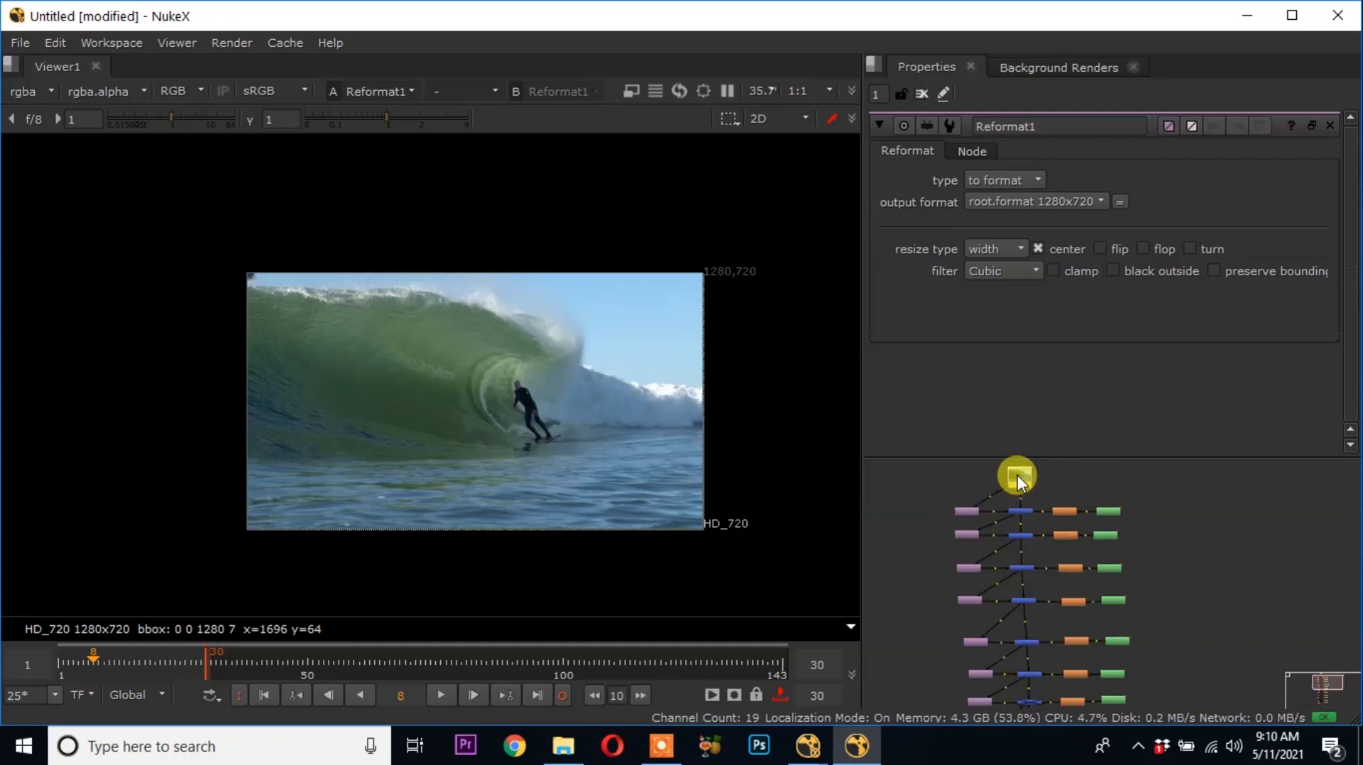
{"action": "scroll", "coordinate": [1076, 561], "scroll_direction": "down", "scroll_amount": 3}
{"action": "middle_click_drag", "start_coordinate": [1079, 678], "coordinate": [1023, 576]}
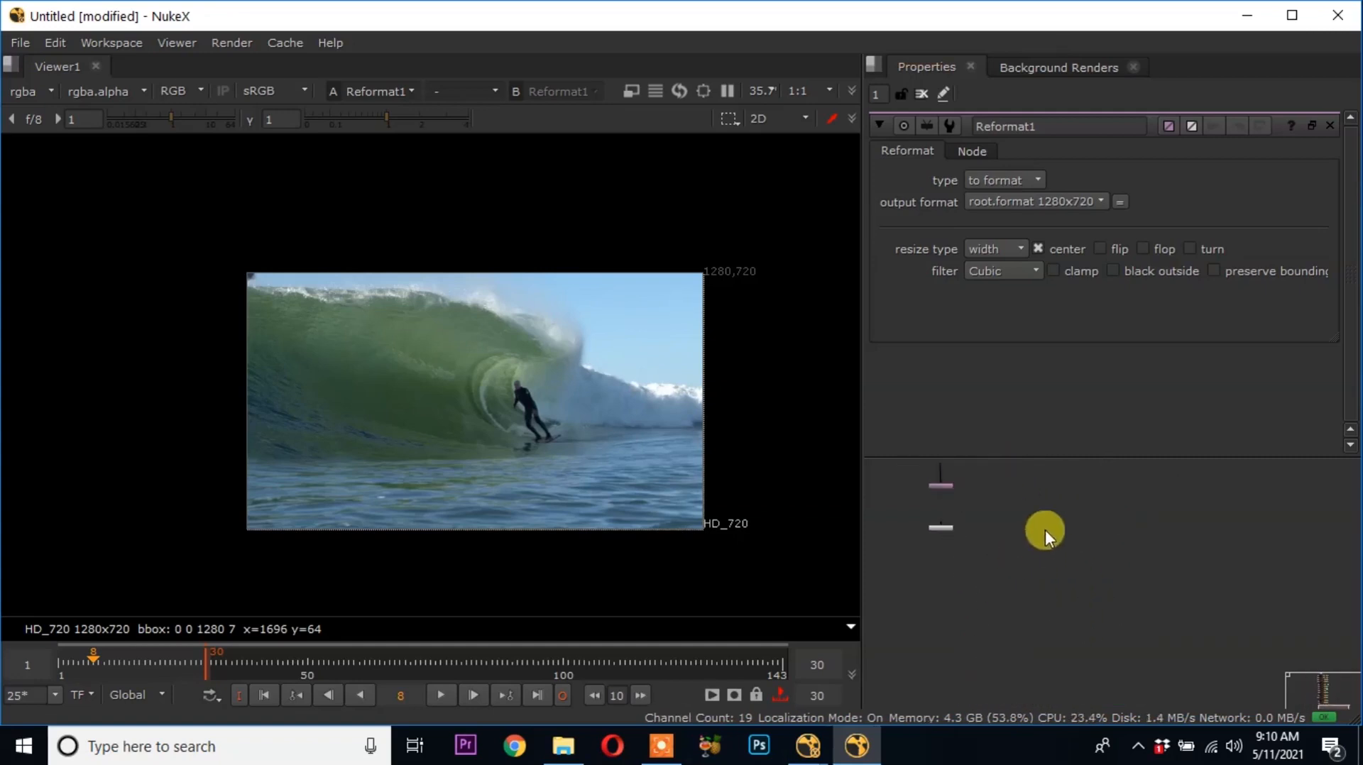
{"action": "key", "text": "ctrl+v"}
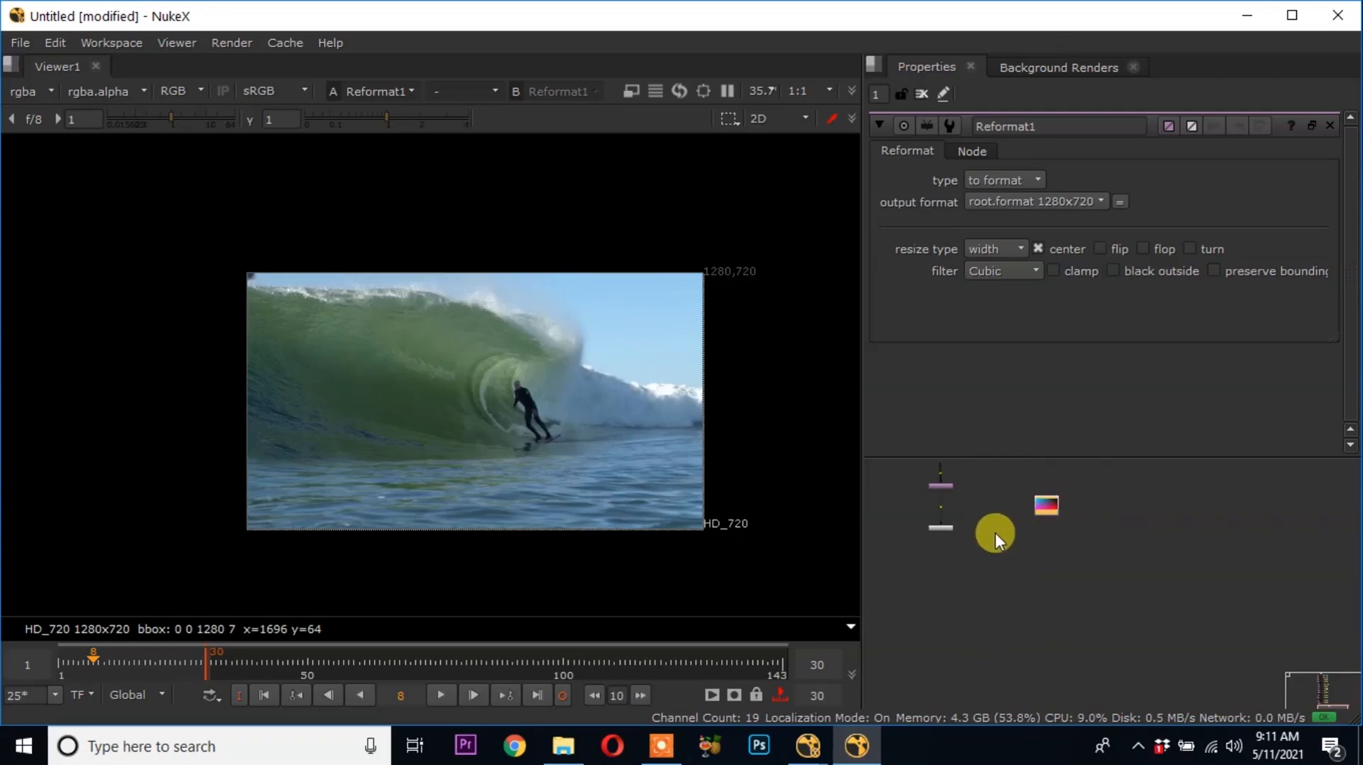
Move the Viewer node further below the Reformat and place the copied Read node beside the connection between them
{"action": "scroll", "coordinate": [1032, 548], "scroll_direction": "up", "scroll_amount": 3}
{"action": "middle_click_drag", "start_coordinate": [1028, 551], "coordinate": [1097, 606]}
{"action": "left_click_drag", "start_coordinate": [988, 595], "coordinate": [993, 626]}
{"action": "scroll", "coordinate": [1190, 544], "scroll_direction": "up", "scroll_amount": 3}
{"action": "left_click_drag", "start_coordinate": [1195, 558], "coordinate": [1084, 547]}
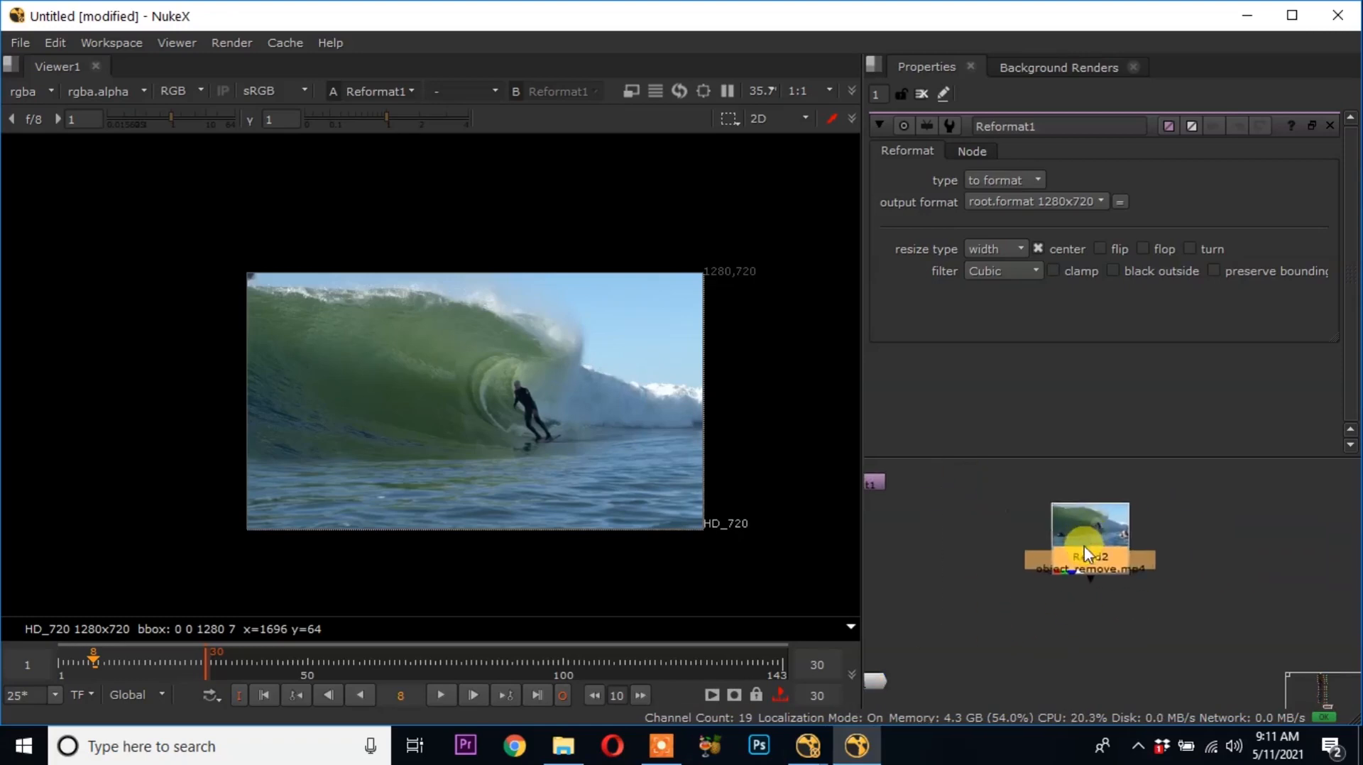
{"action": "middle_click_drag", "start_coordinate": [1084, 546], "coordinate": [1199, 519]}
{"action": "left_click_drag", "start_coordinate": [1219, 517], "coordinate": [1173, 540]}
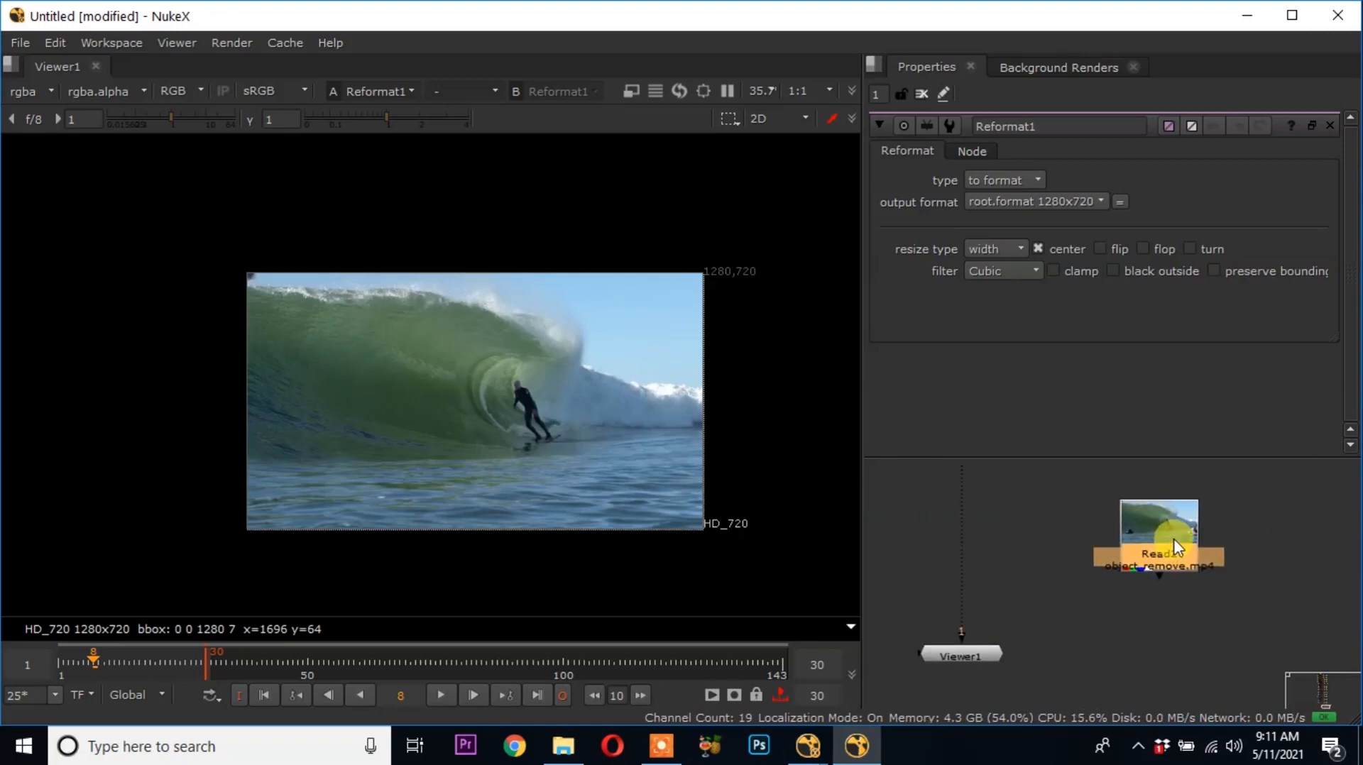
Try to compare the Read copy on Viewer input 2 with the Reformat on input 1 using the under mode
{"action": "key", "text": "2"}
{"action": "left_click", "coordinate": [1125, 638]}
{"action": "middle_click_drag", "start_coordinate": [975, 625], "coordinate": [1002, 720]}
{"action": "key", "text": "1"}
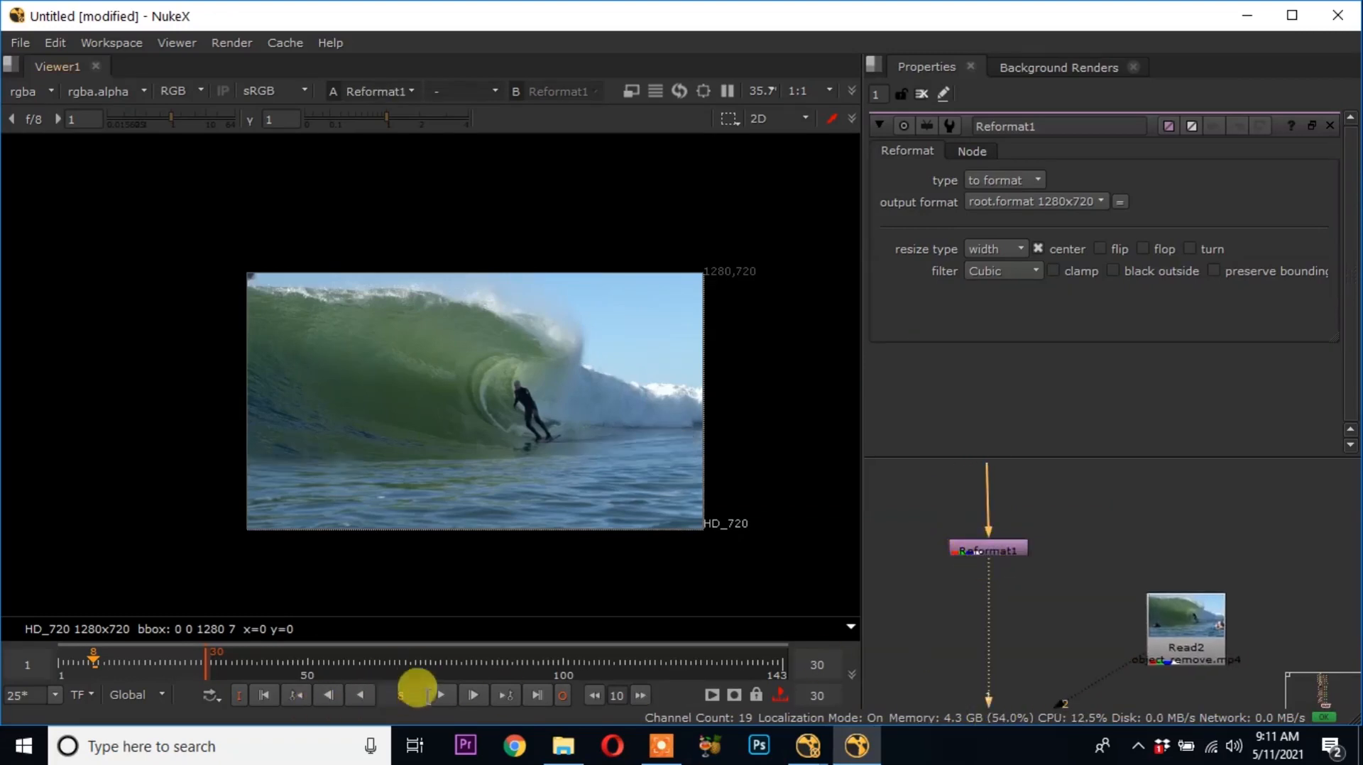
{"action": "left_click", "coordinate": [453, 91]}
{"action": "left_click", "coordinate": [466, 171]}
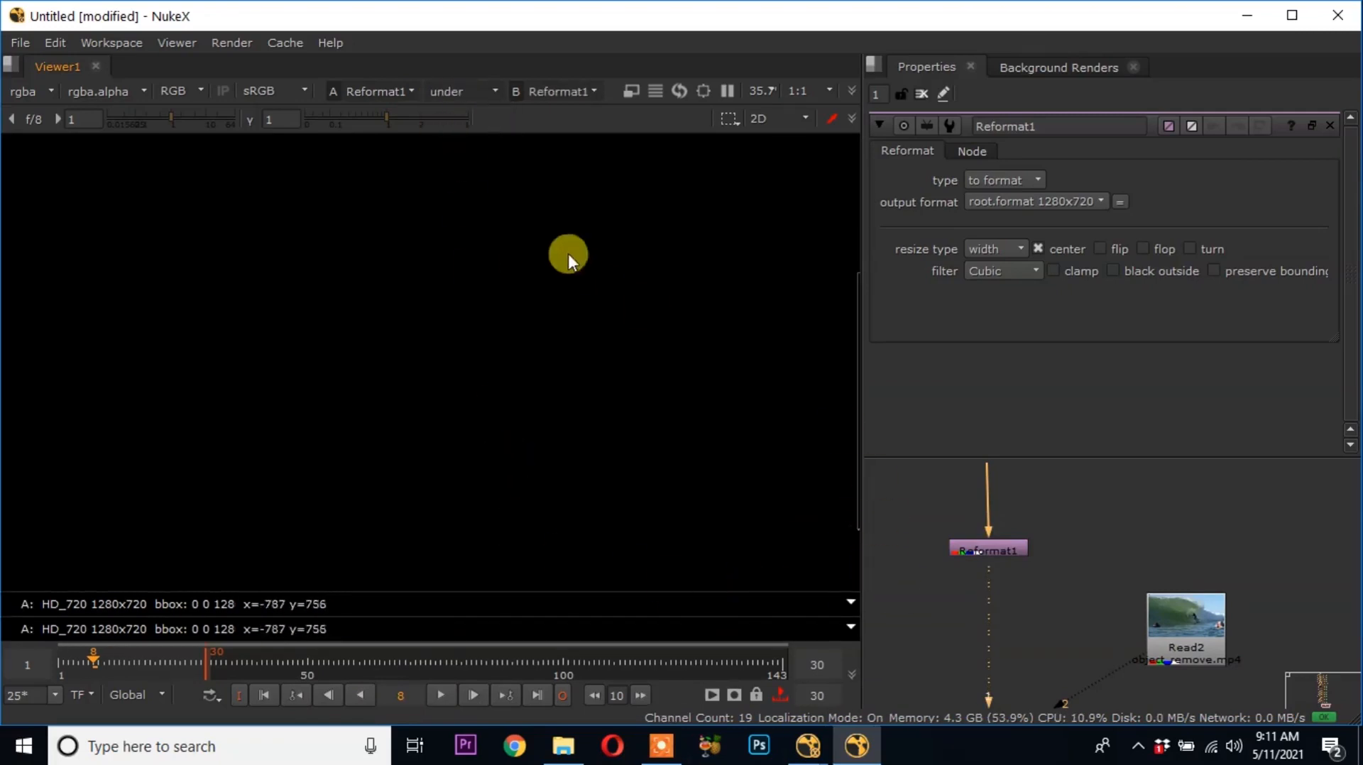
{"action": "left_click", "coordinate": [432, 95]}
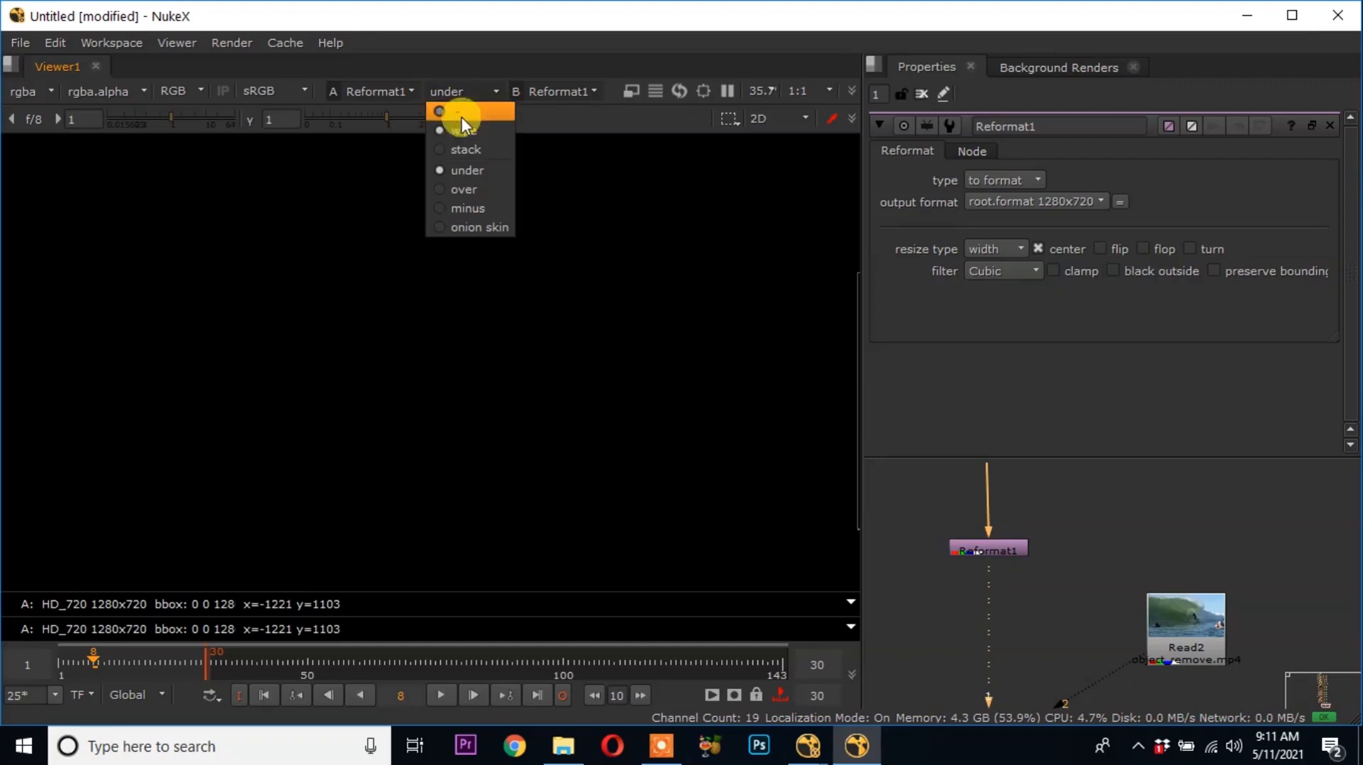
{"action": "left_click", "coordinate": [460, 112]}
Try the comparison again by viewing the Read copy, returning to the Reformat, choosing under and moving the wipe handle
{"action": "middle_click_drag", "start_coordinate": [1139, 630], "coordinate": [1122, 522]}
{"action": "left_click", "coordinate": [1170, 516]}
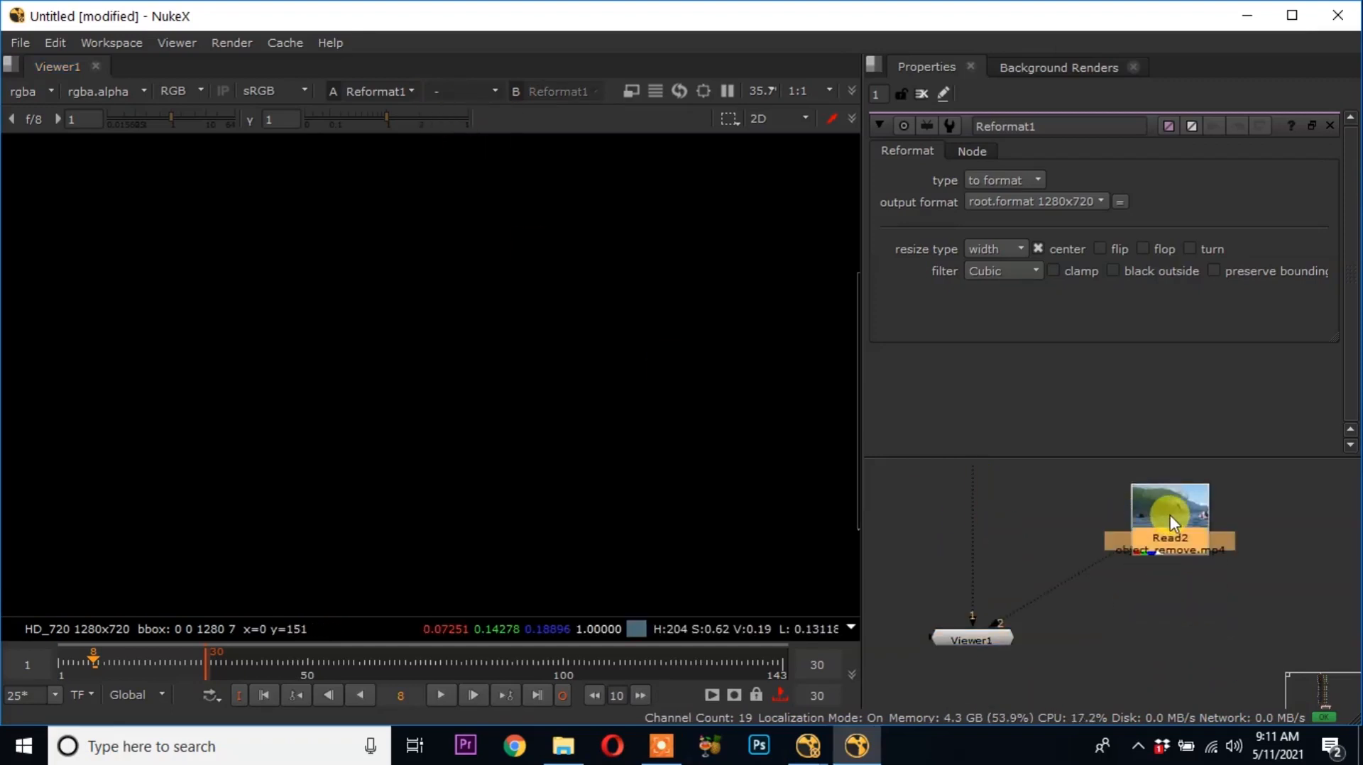
{"action": "key", "text": "2"}
{"action": "left_click", "coordinate": [457, 92]}
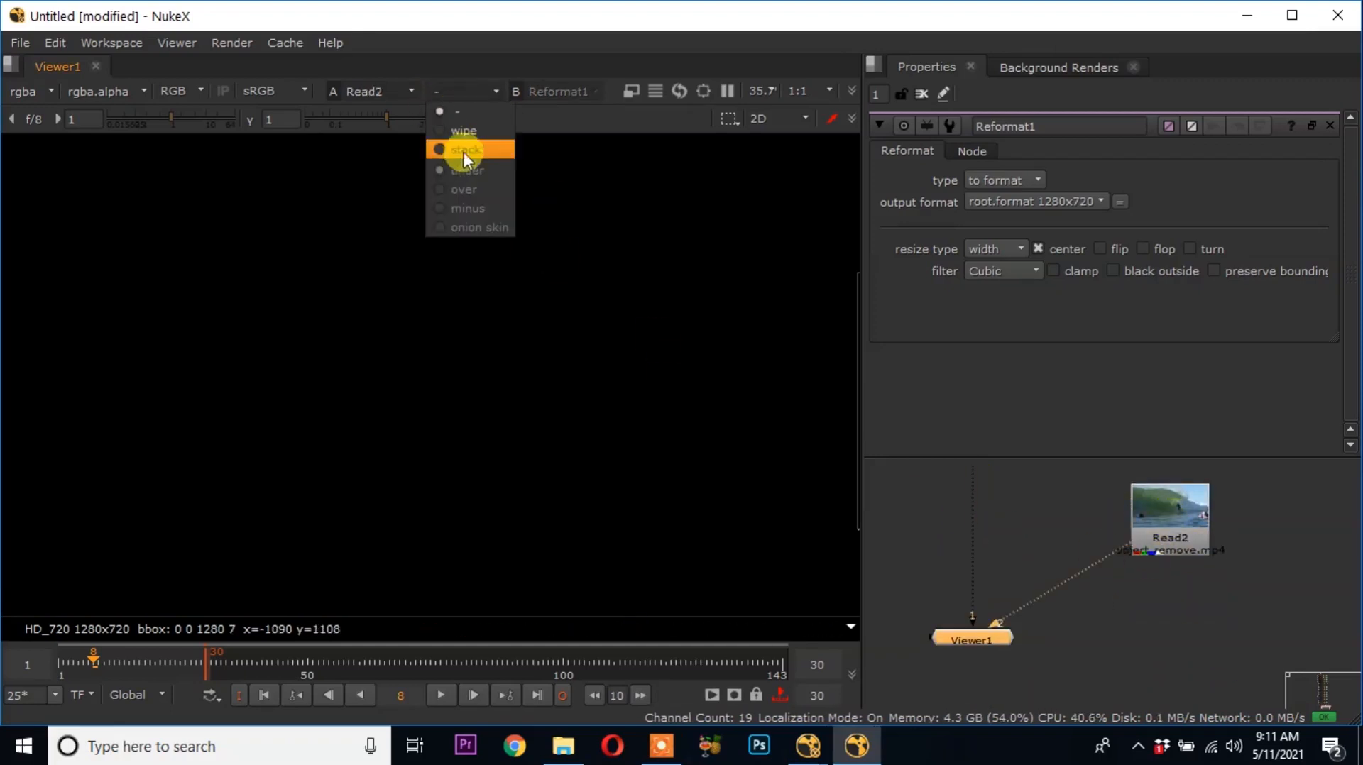
{"action": "left_click", "coordinate": [463, 149]}
{"action": "middle_click_drag", "start_coordinate": [995, 531], "coordinate": [1006, 666]}
{"action": "left_click", "coordinate": [1010, 576]}
{"action": "key", "text": "1"}
{"action": "left_click", "coordinate": [448, 97]}
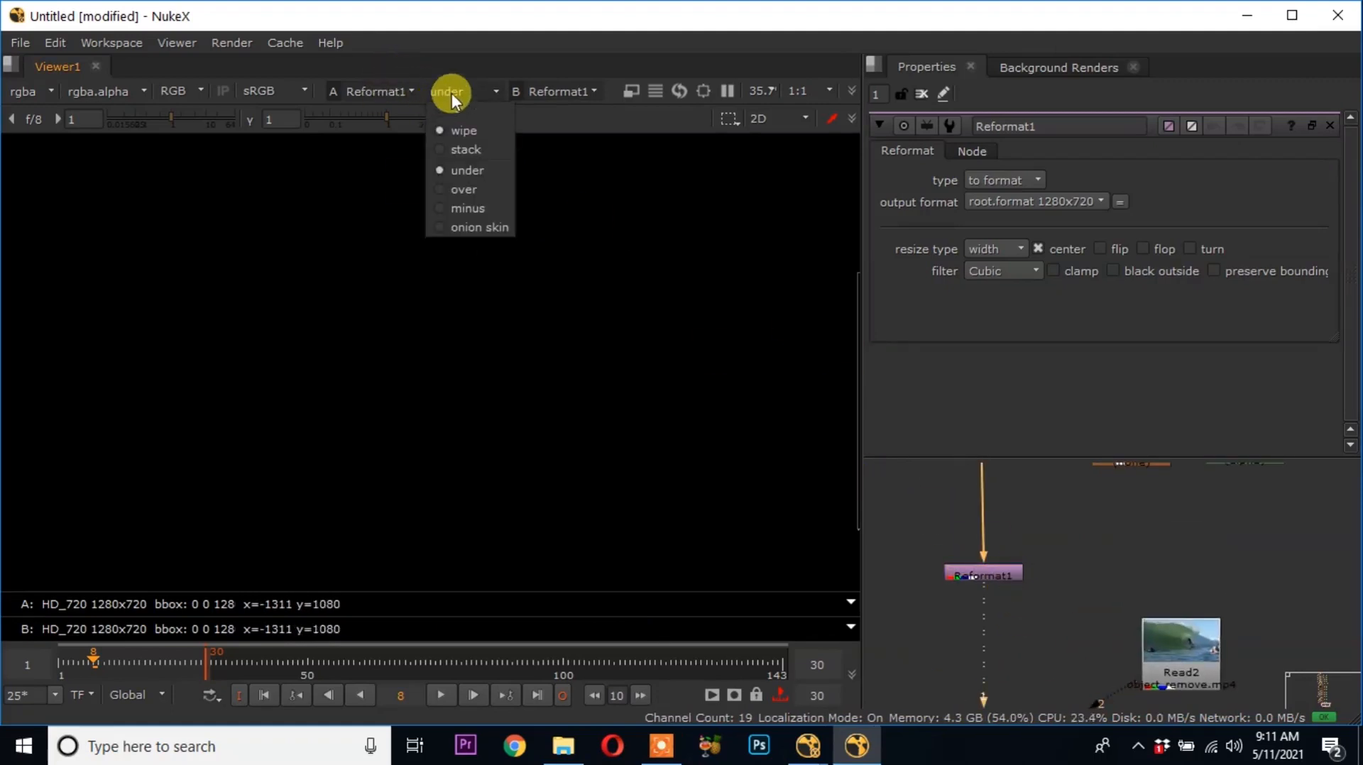
{"action": "left_click", "coordinate": [468, 170]}
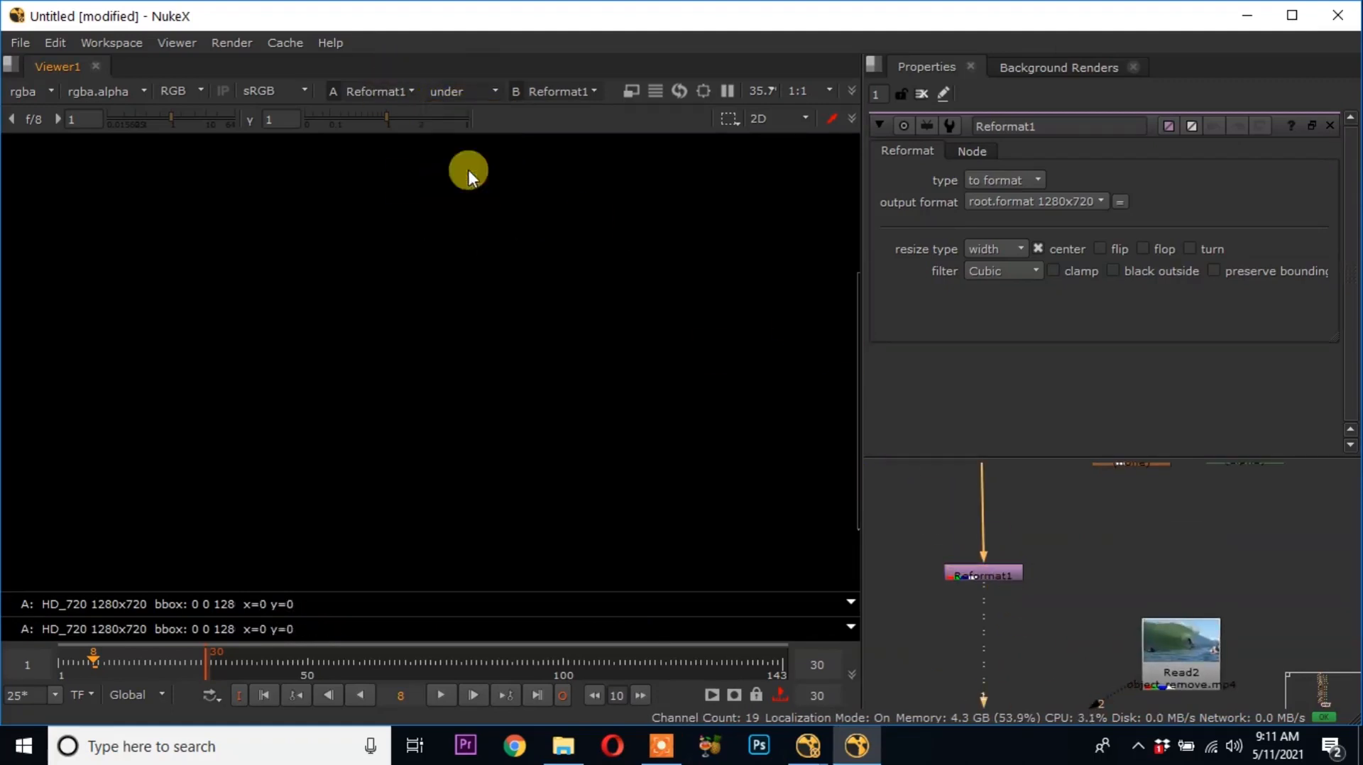
{"action": "scroll", "coordinate": [507, 402], "scroll_direction": "down", "scroll_amount": 4}
{"action": "middle_click_drag", "start_coordinate": [513, 428], "coordinate": [326, 411]}
{"action": "scroll", "coordinate": [637, 385], "scroll_direction": "up", "scroll_amount": 7}
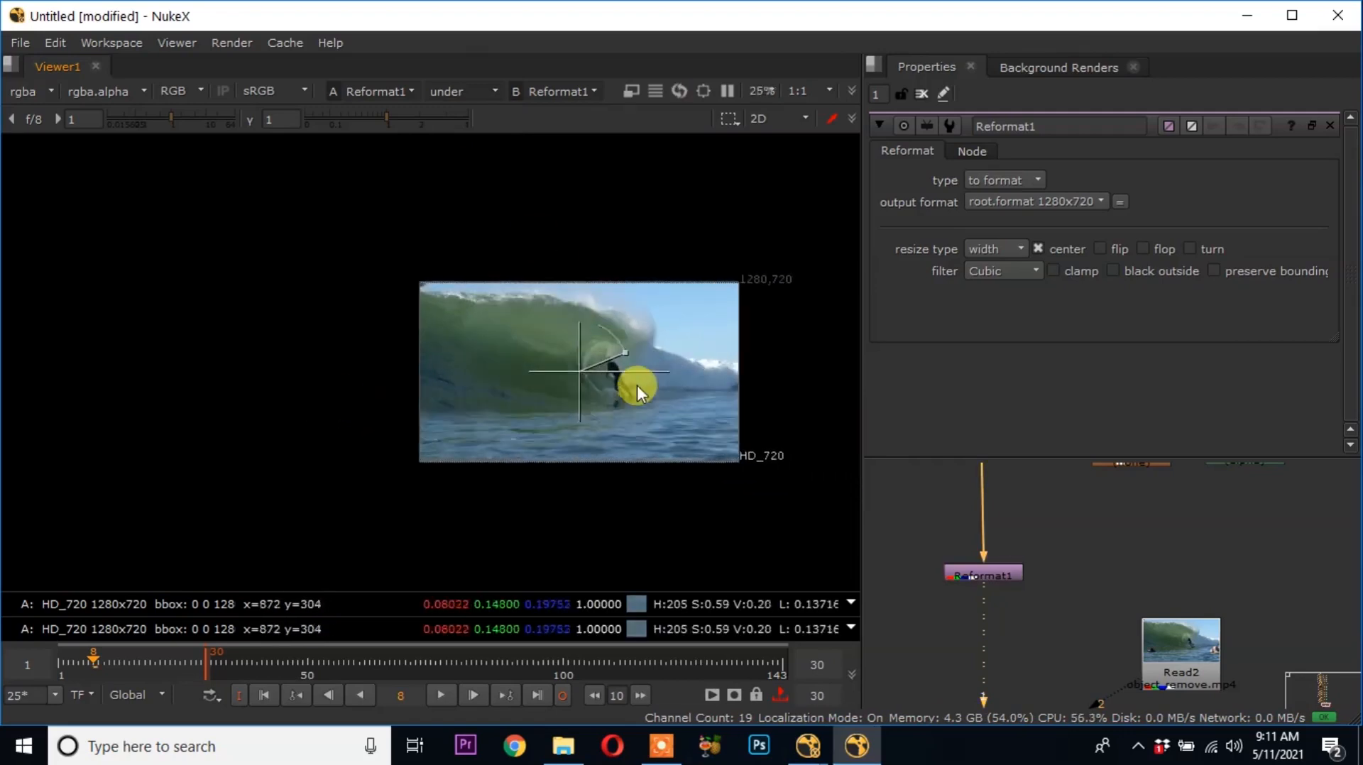
{"action": "middle_click_drag", "start_coordinate": [619, 368], "coordinate": [457, 344]}
{"action": "mouse_move", "coordinate": [359, 344]}
{"action": "left_mouse_down"}
{"action": "mouse_move", "coordinate": [493, 356]}
{"action": "mouse_move", "coordinate": [314, 352]}
{"action": "mouse_move", "coordinate": [337, 339]}
{"action": "left_mouse_up"}
Disconnect the Reformat and the Read copy from the Viewer and turn off the comparison mode
{"action": "middle_click_drag", "start_coordinate": [1031, 644], "coordinate": [1032, 598]}
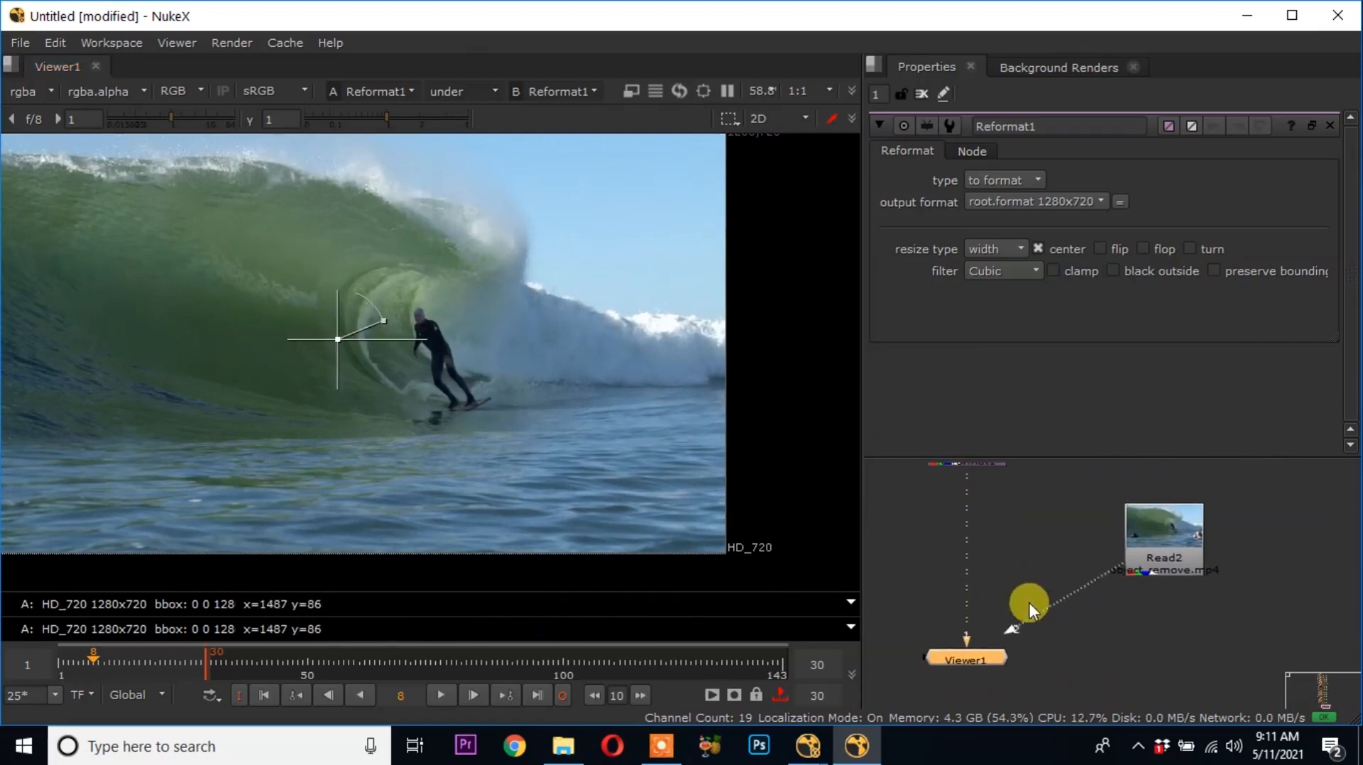
{"action": "left_click_drag", "start_coordinate": [1021, 592], "coordinate": [1026, 585]}
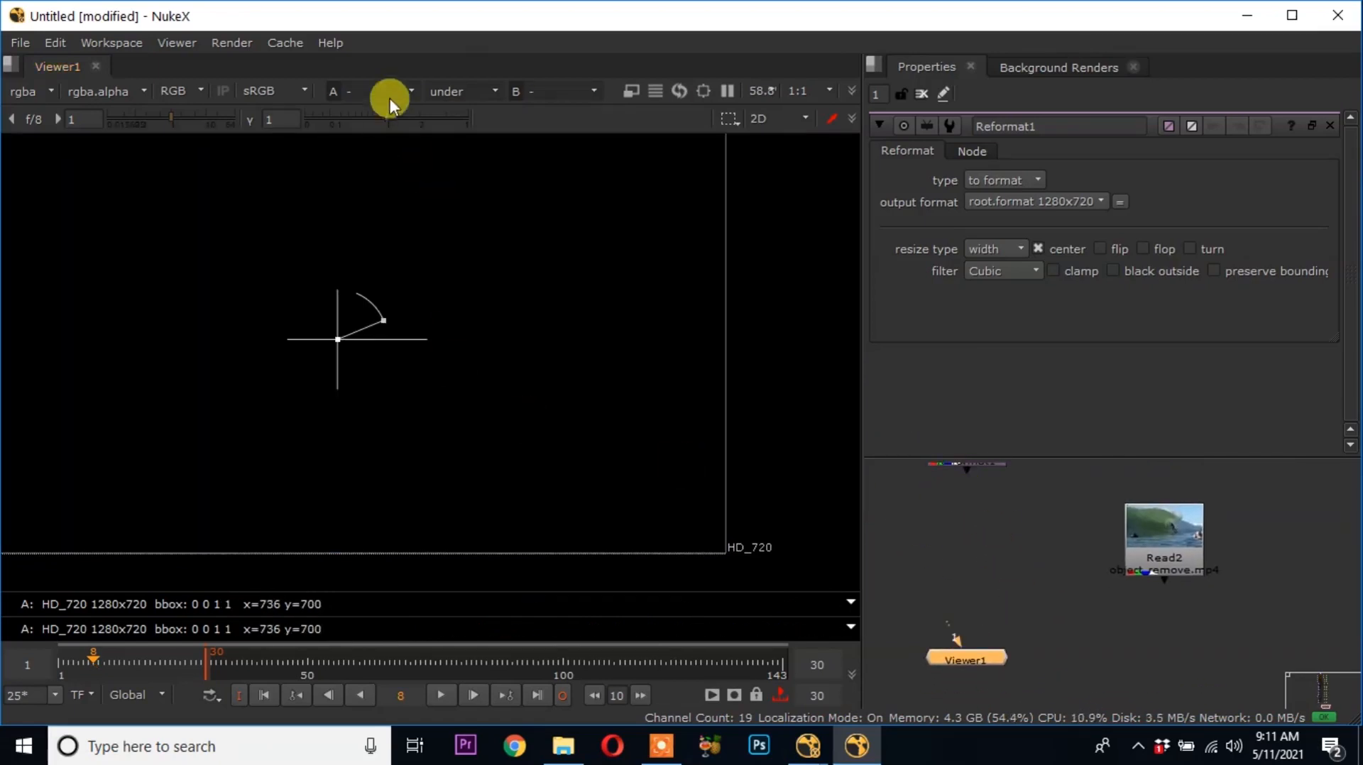
{"action": "left_click", "coordinate": [463, 91]}
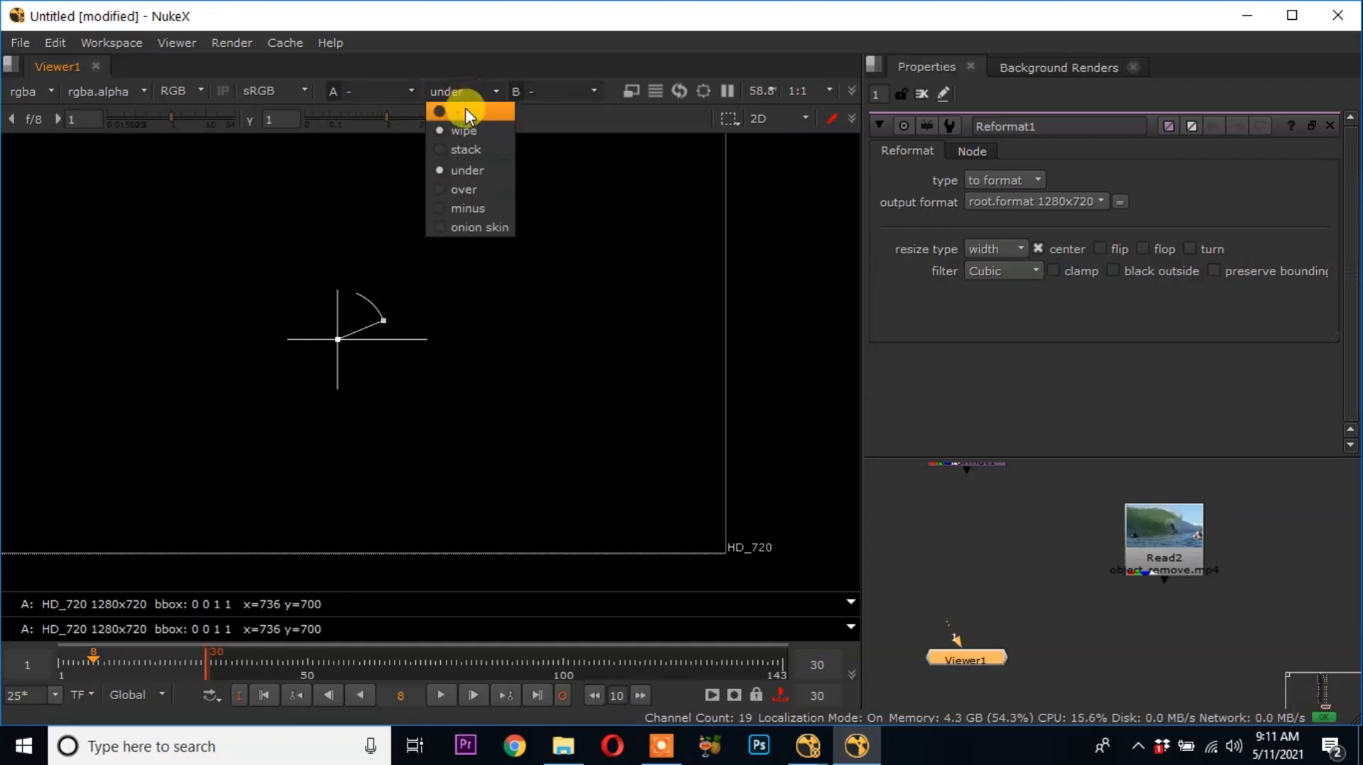
{"action": "left_click", "coordinate": [466, 105]}
Connect the Reformat to Viewer input 1 and the Read copy to input 2, and enable the wipe comparison
{"action": "middle_click_drag", "start_coordinate": [1003, 499], "coordinate": [1019, 568]}
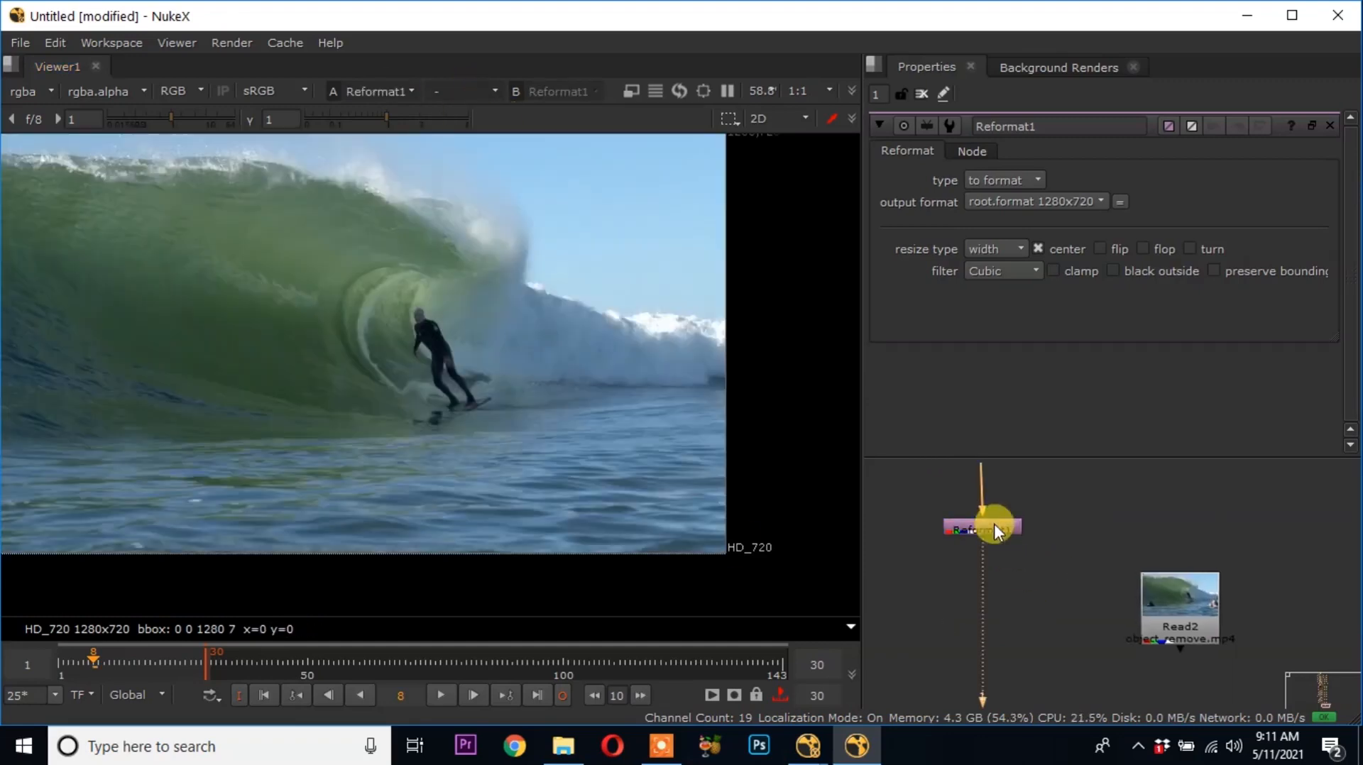
{"action": "middle_click_drag", "start_coordinate": [1112, 622], "coordinate": [1092, 517]}
{"action": "left_click", "coordinate": [1146, 517]}
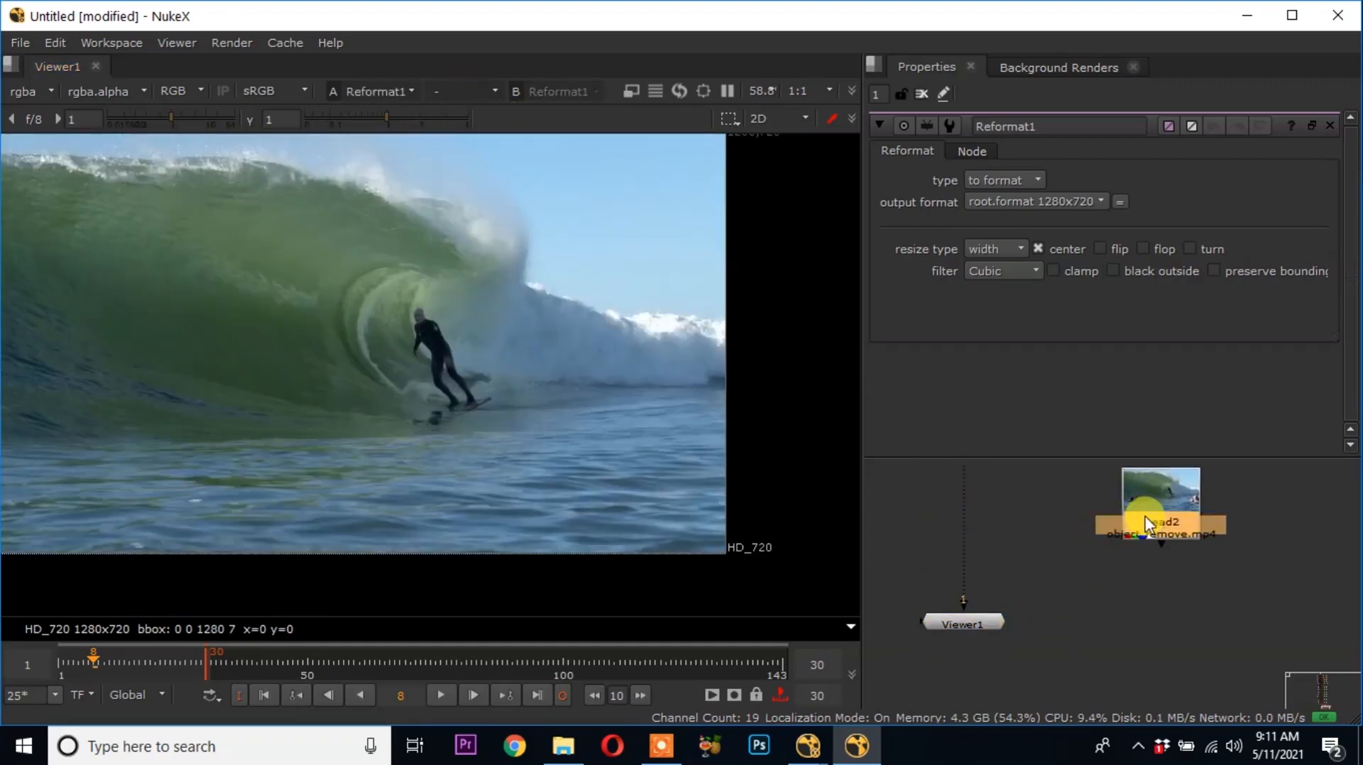
{"action": "key", "text": "2"}
{"action": "left_click", "coordinate": [454, 91]}
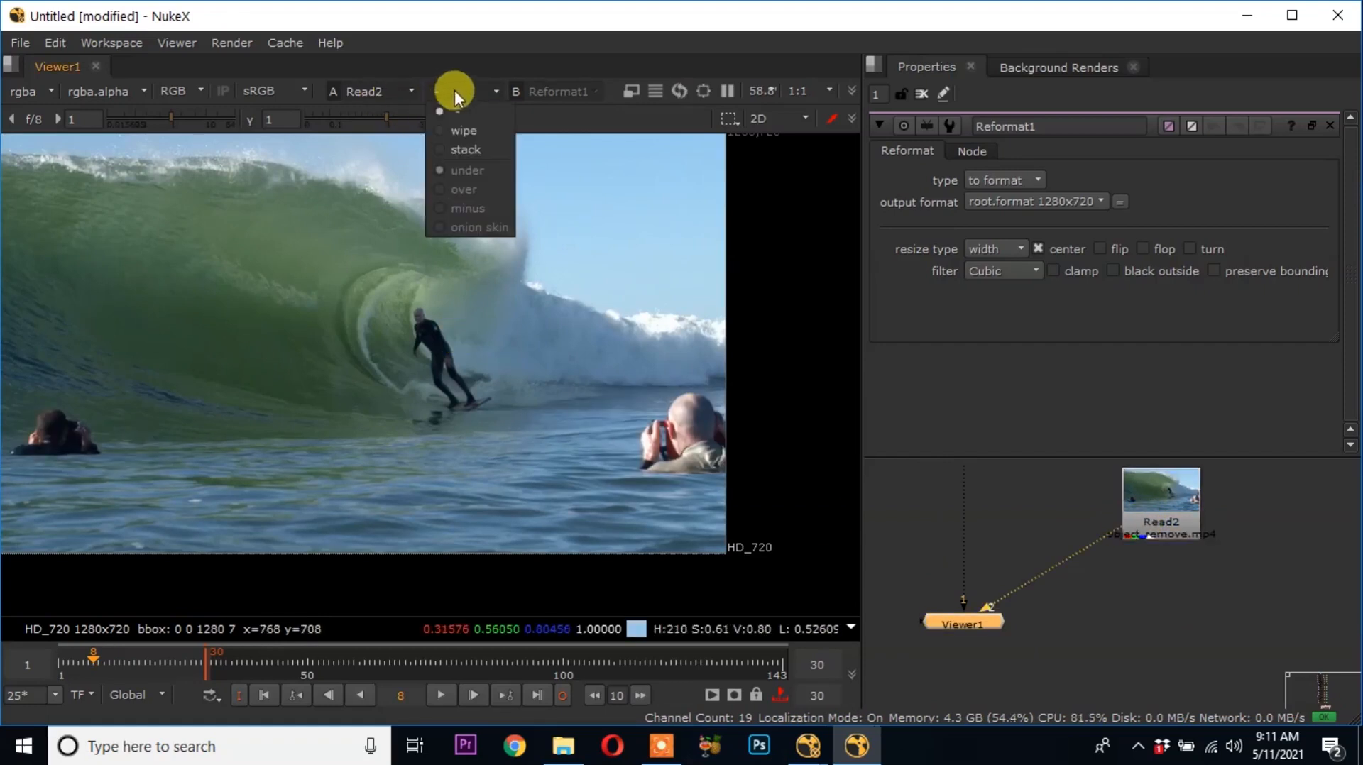
{"action": "left_click", "coordinate": [472, 131]}
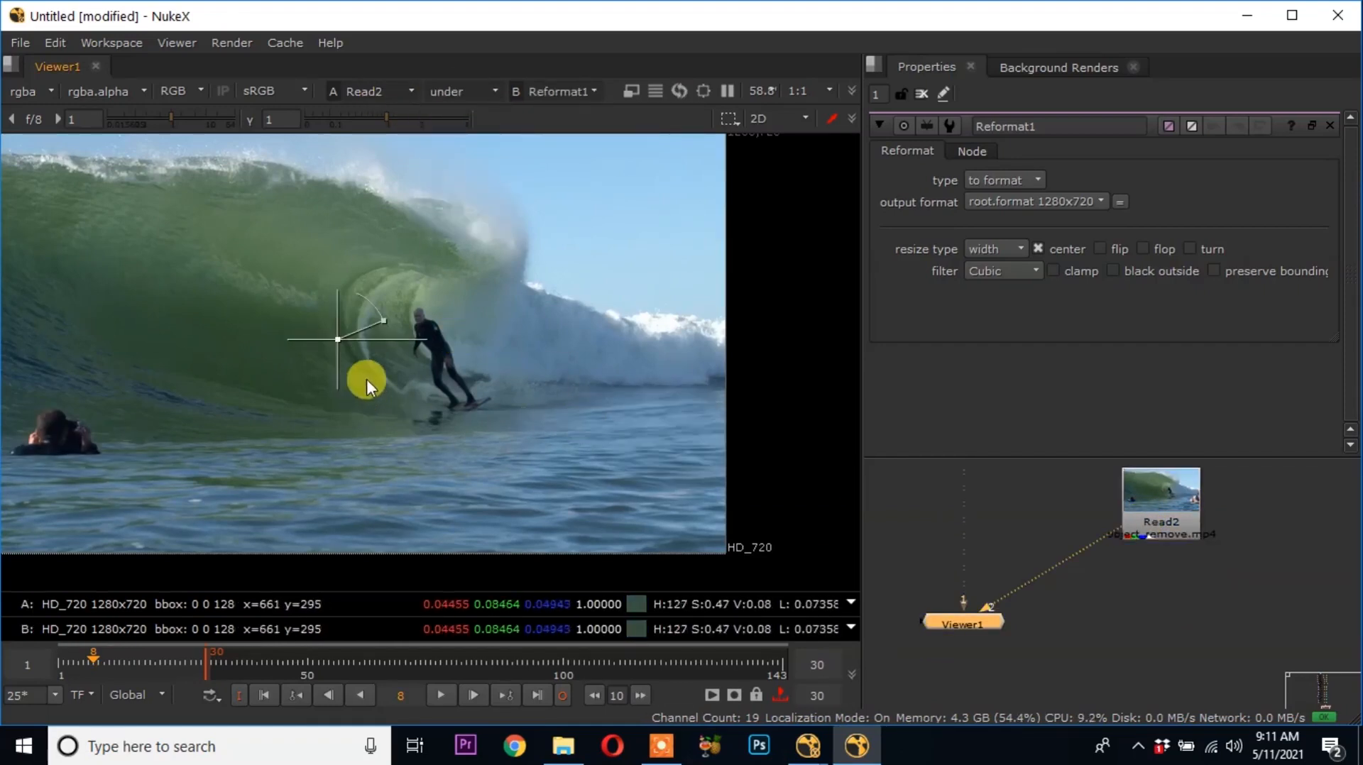
Use the wipe handle near the surfer to compare the original footage with the cleaned result across the whole frame
{"action": "middle_click_drag", "start_coordinate": [363, 383], "coordinate": [555, 377]}
{"action": "left_click_drag", "start_coordinate": [531, 340], "coordinate": [561, 343]}
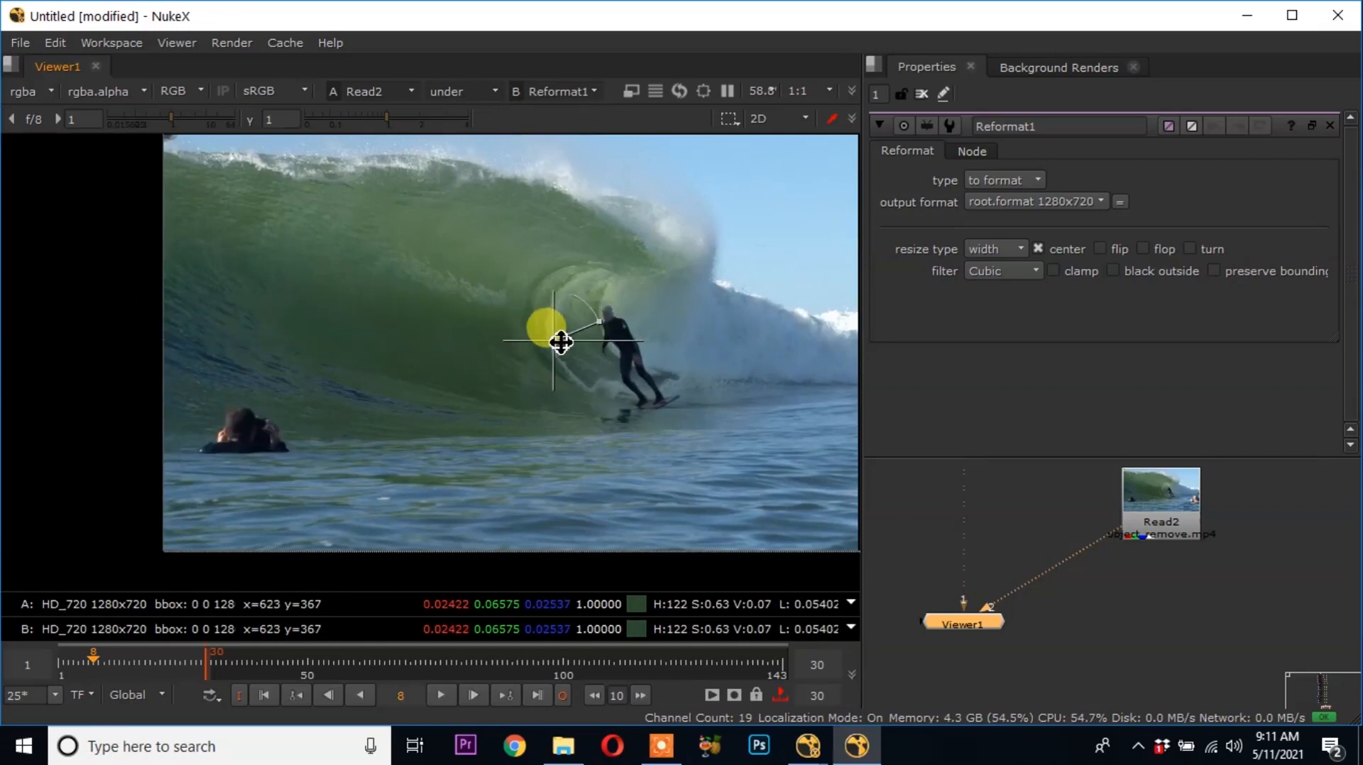
{"action": "middle_click_drag", "start_coordinate": [586, 381], "coordinate": [418, 329]}
{"action": "scroll", "coordinate": [475, 408], "scroll_direction": "down", "scroll_amount": 2}
{"action": "middle_click_drag", "start_coordinate": [474, 409], "coordinate": [487, 396]}
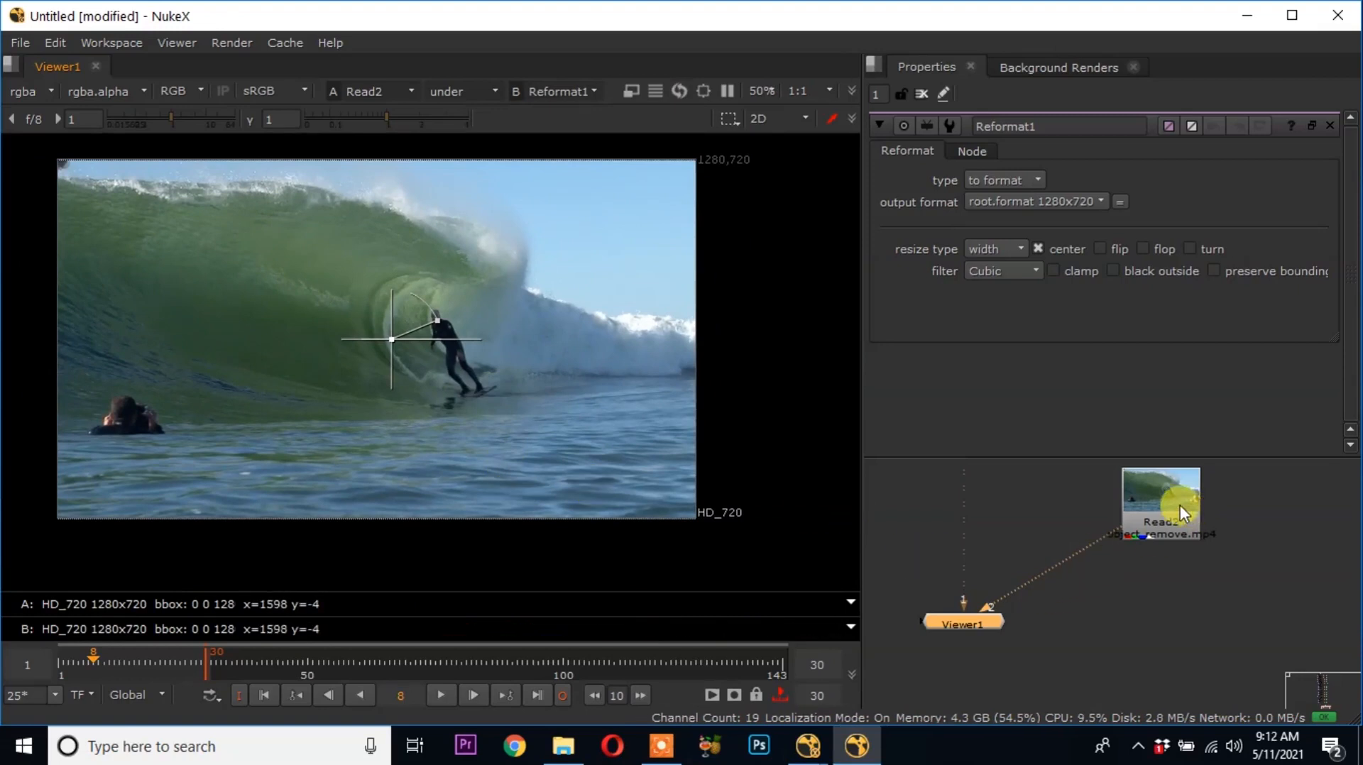
Play the original footage from the Read copy in the Viewer and stop the playback
{"action": "left_click", "coordinate": [439, 698]}
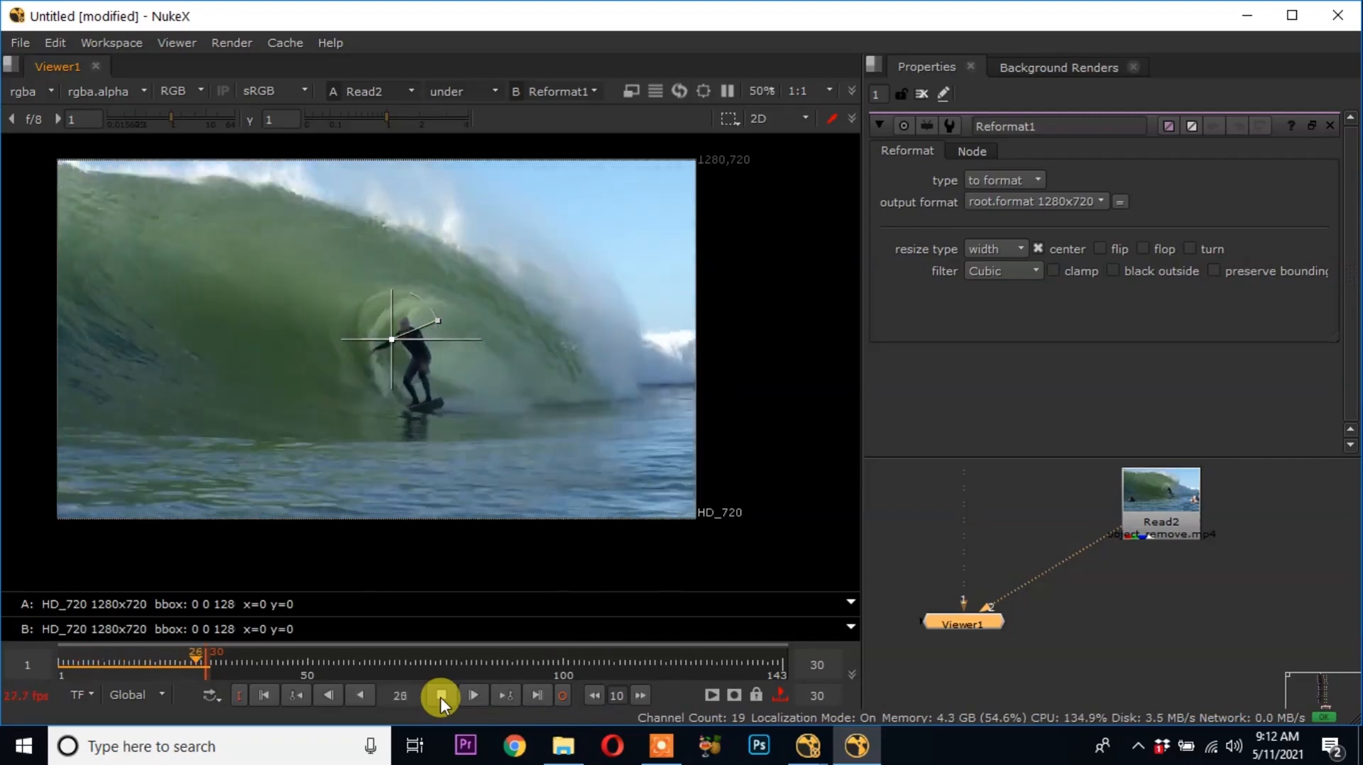
{"action": "left_click", "coordinate": [440, 697]}
{"action": "middle_click_drag", "start_coordinate": [1035, 611], "coordinate": [1089, 705]}
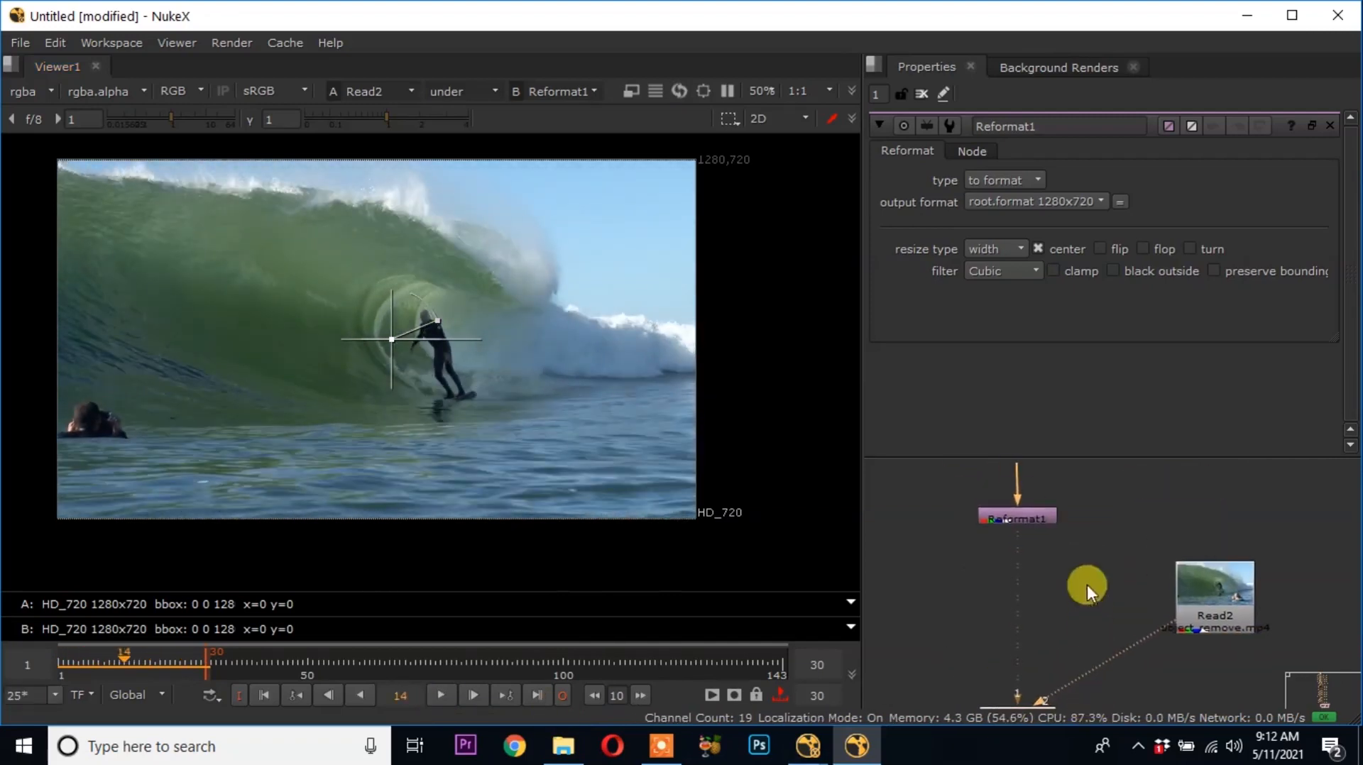
Play the Reformat result and alternate the Viewer between it and the Read copy while repositioning the wipe handle
{"action": "key", "text": "1"}
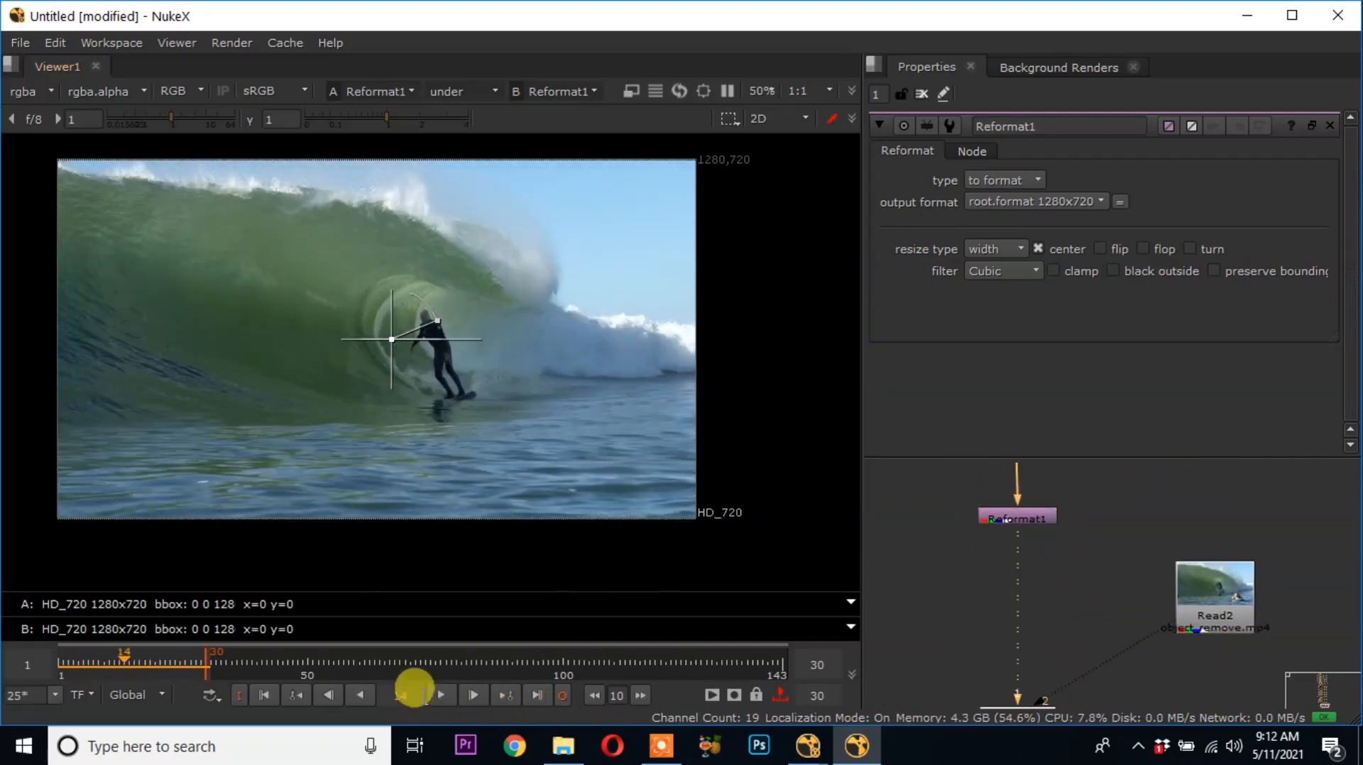
{"action": "left_click", "coordinate": [441, 694]}
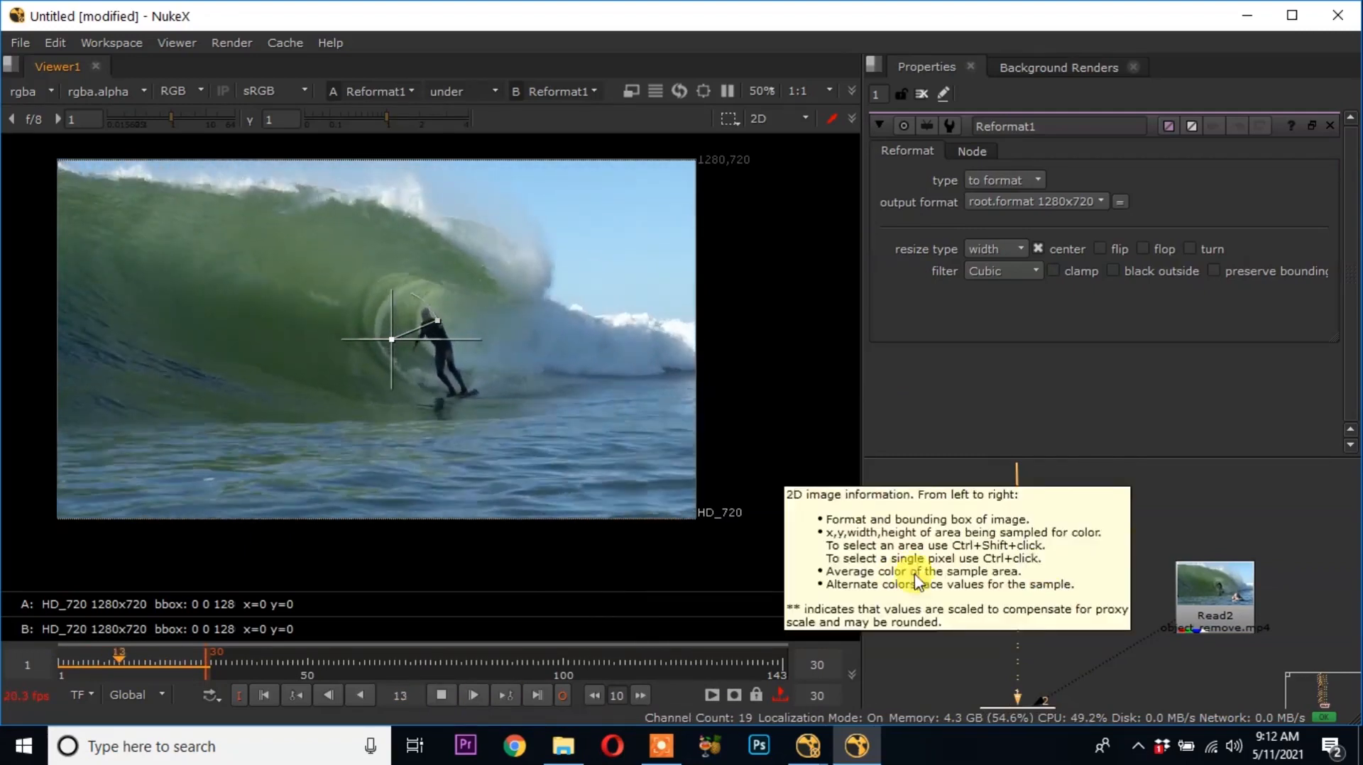
{"action": "key", "text": "2"}
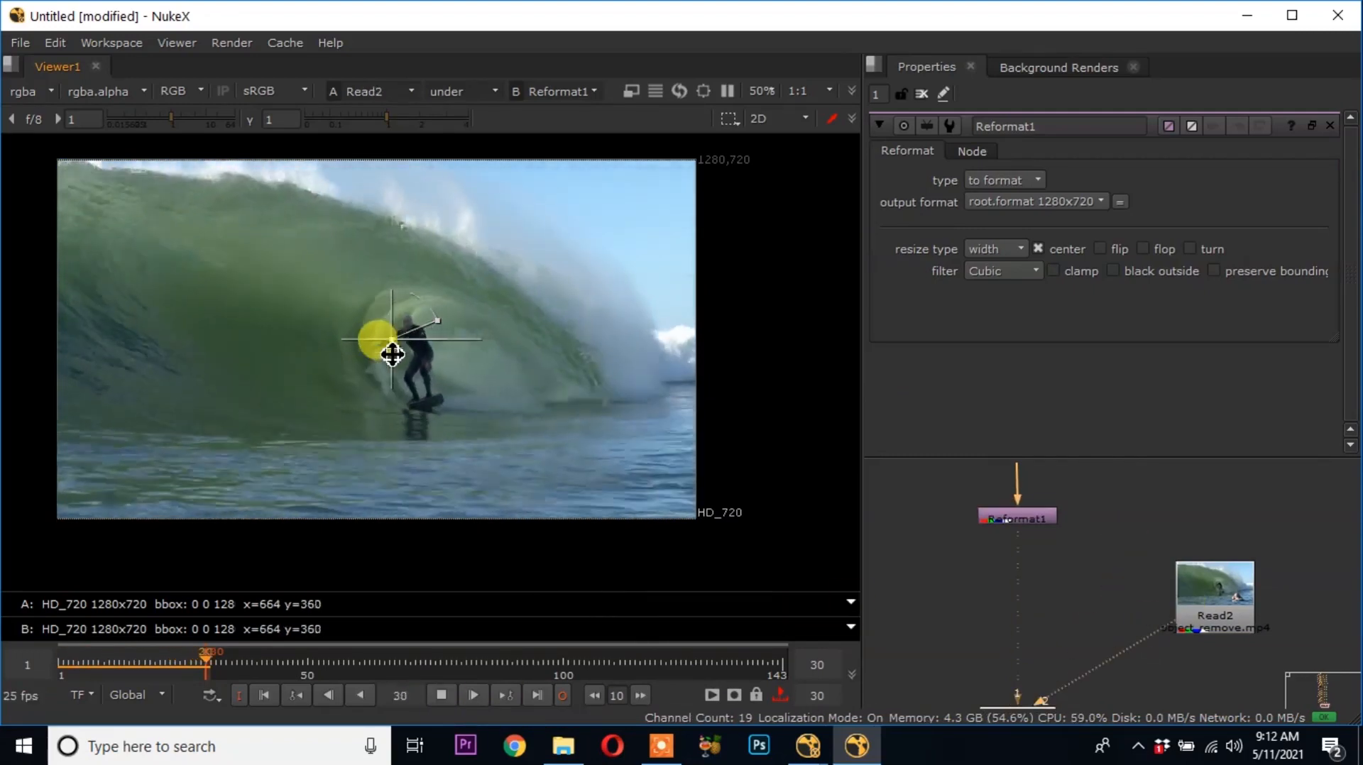
{"action": "key", "text": "1"}
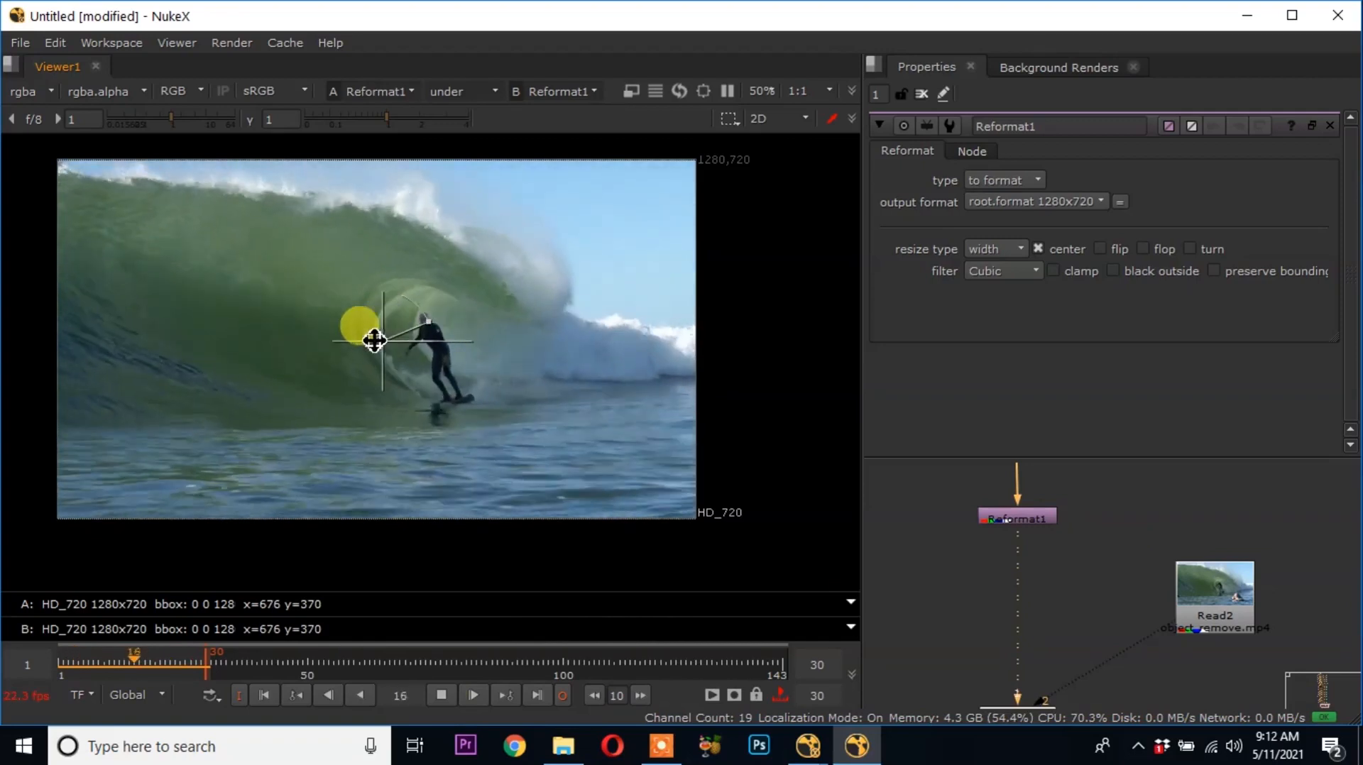
{"action": "key", "text": "2"}
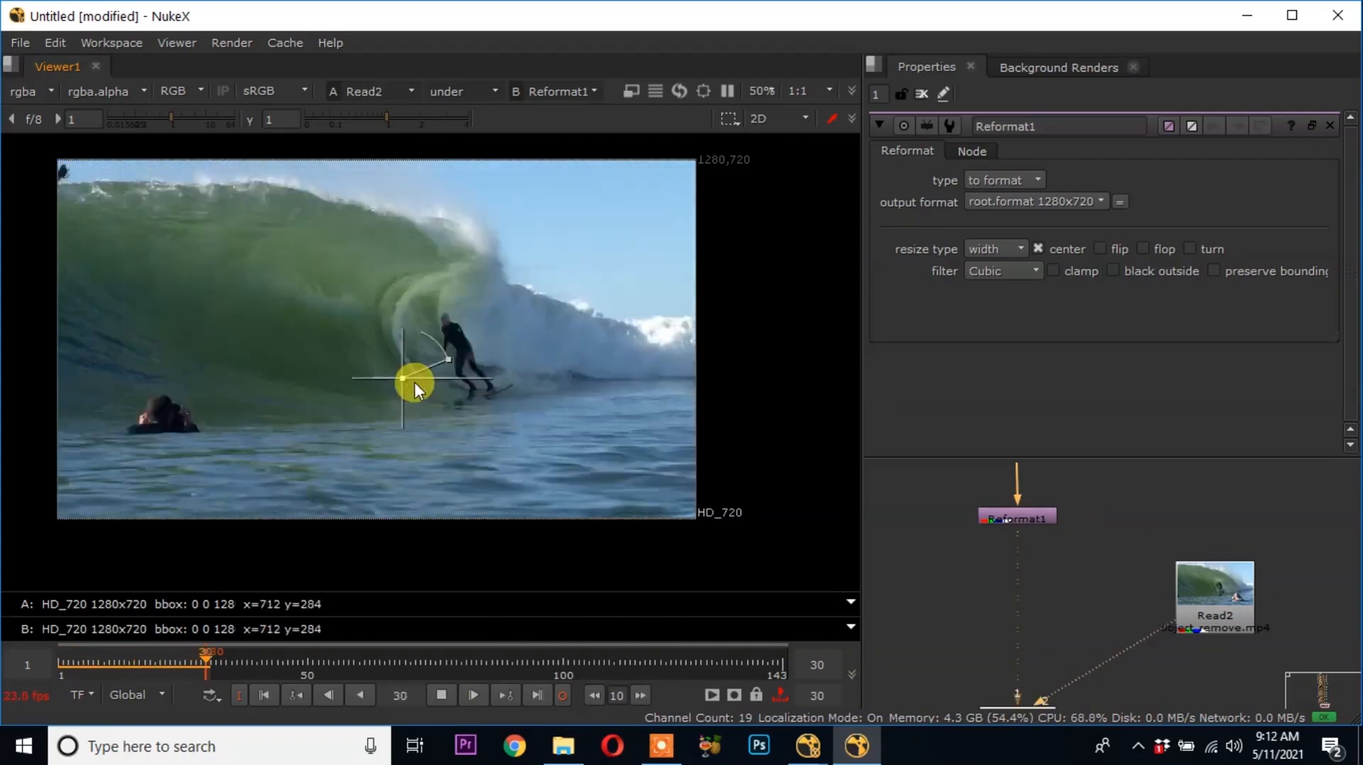
{"action": "key", "text": "1"}
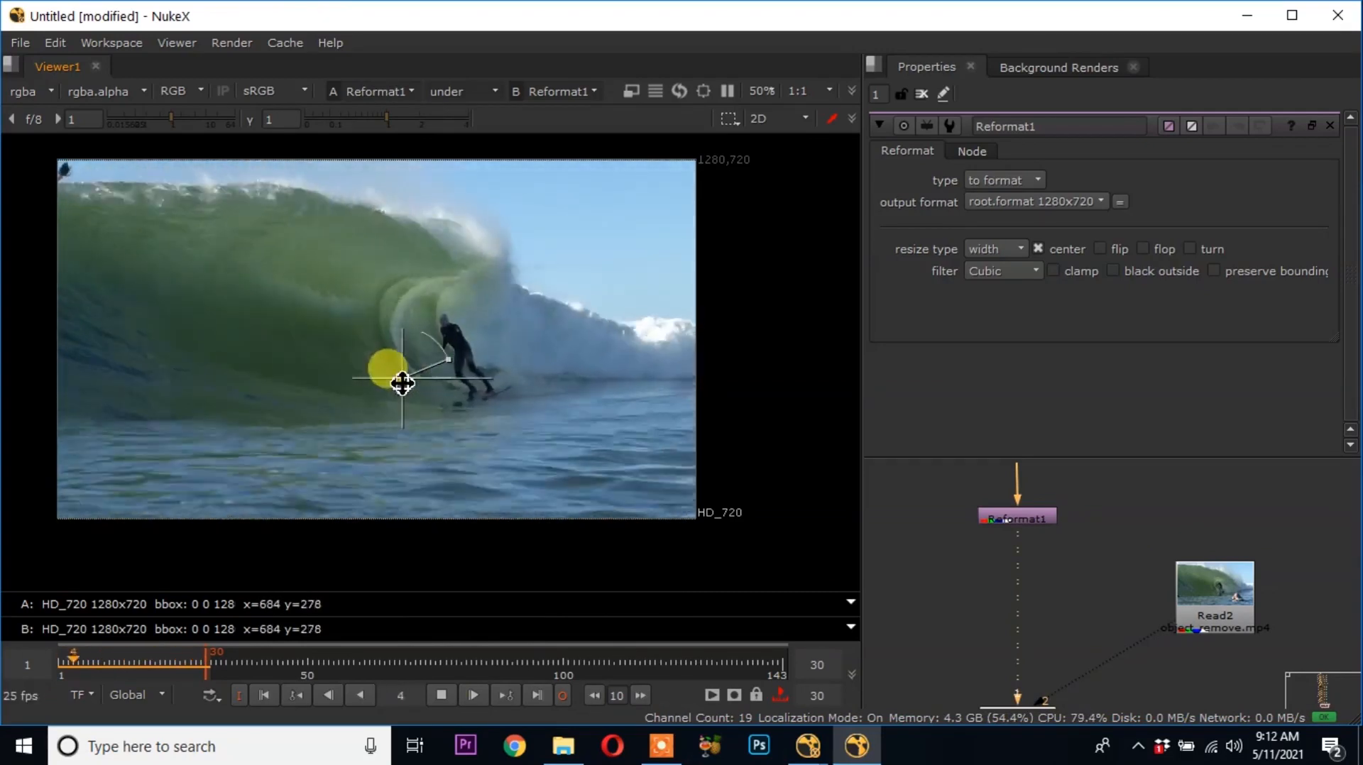
{"action": "left_click_drag", "start_coordinate": [407, 374], "coordinate": [764, 394]}
{"action": "key", "text": "2"}
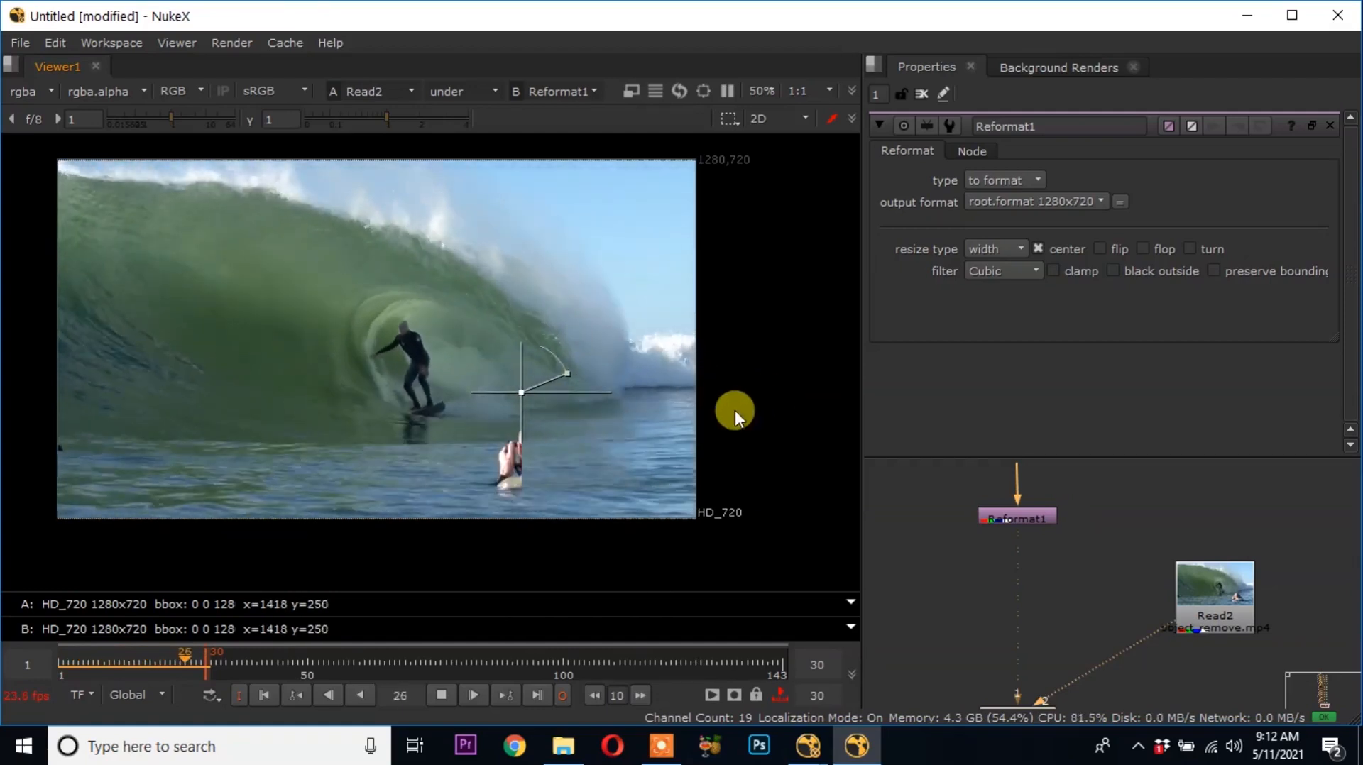
Turn off the Viewer's comparison mode and display the Reformat result on its own
{"action": "left_click", "coordinate": [475, 93]}
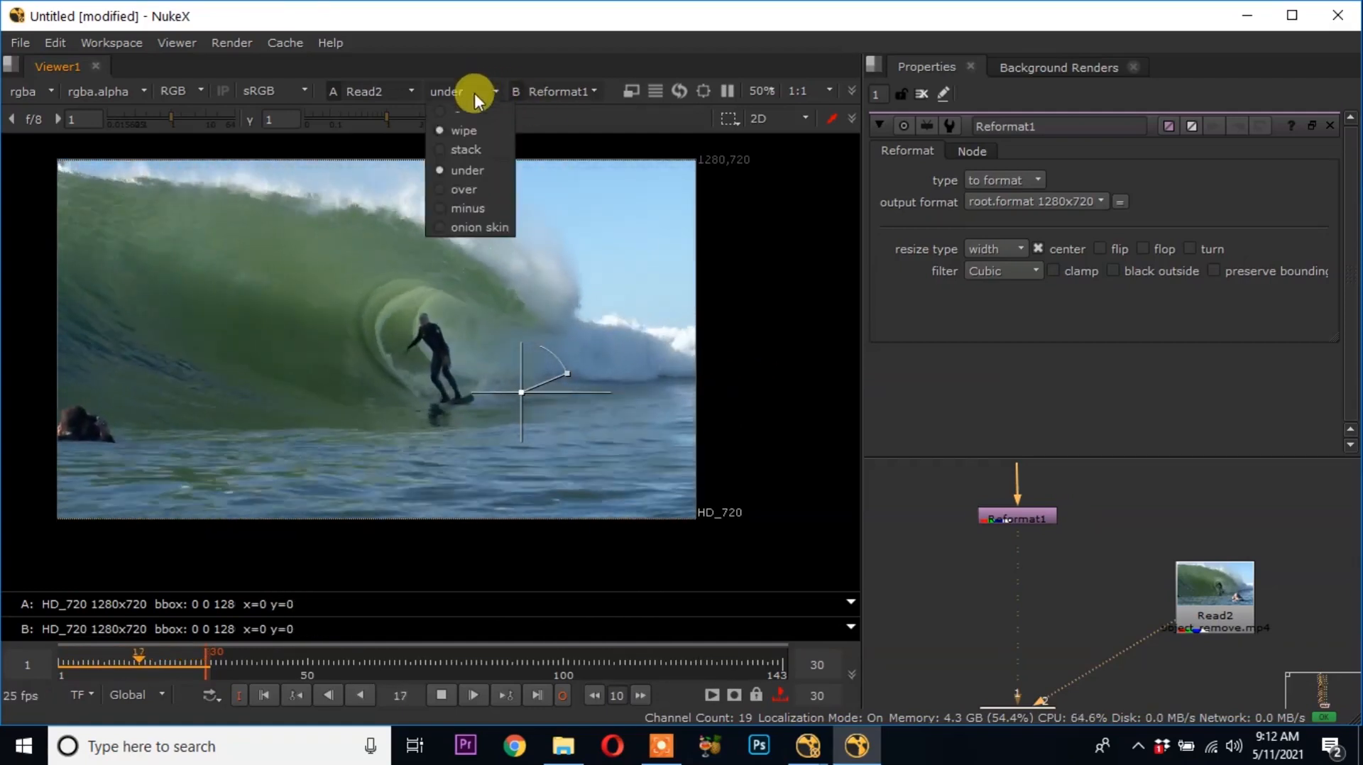
{"action": "left_click", "coordinate": [468, 110]}
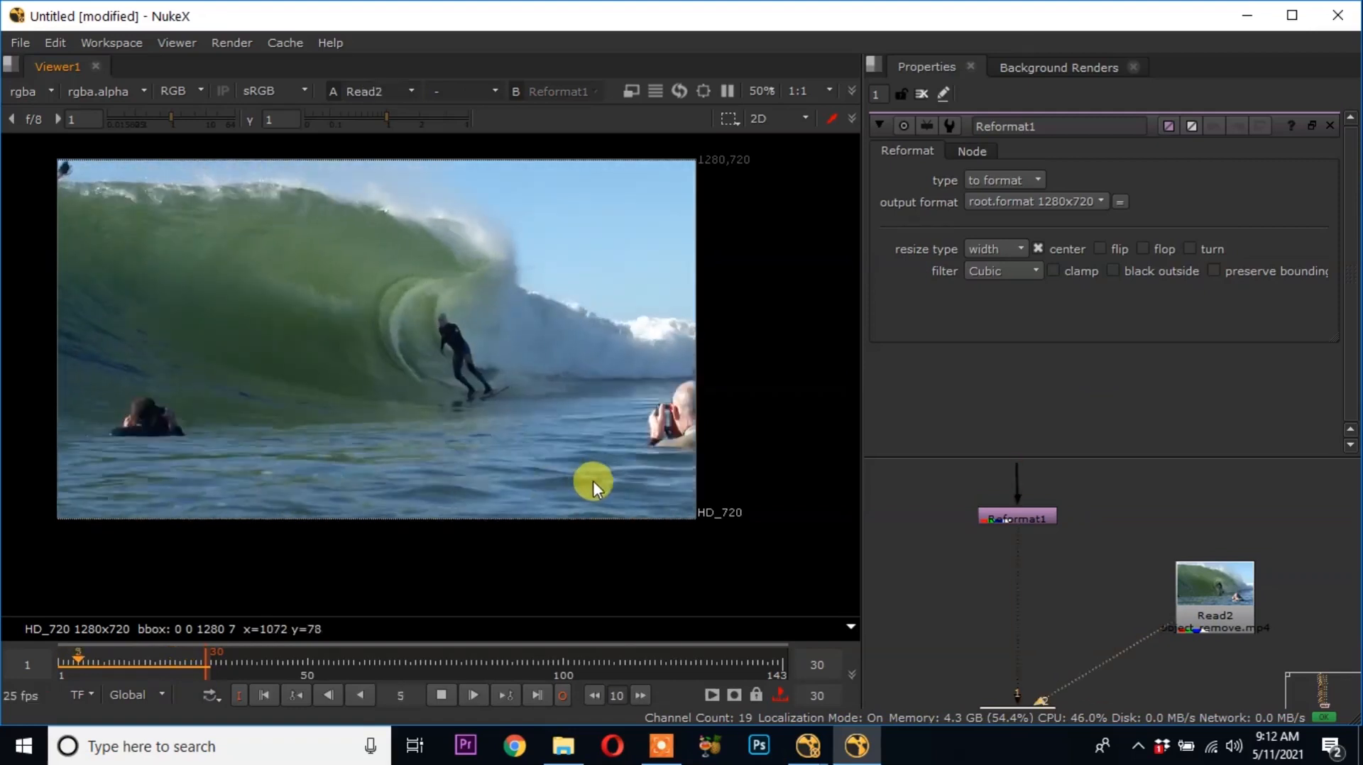
{"action": "key", "text": "1"}
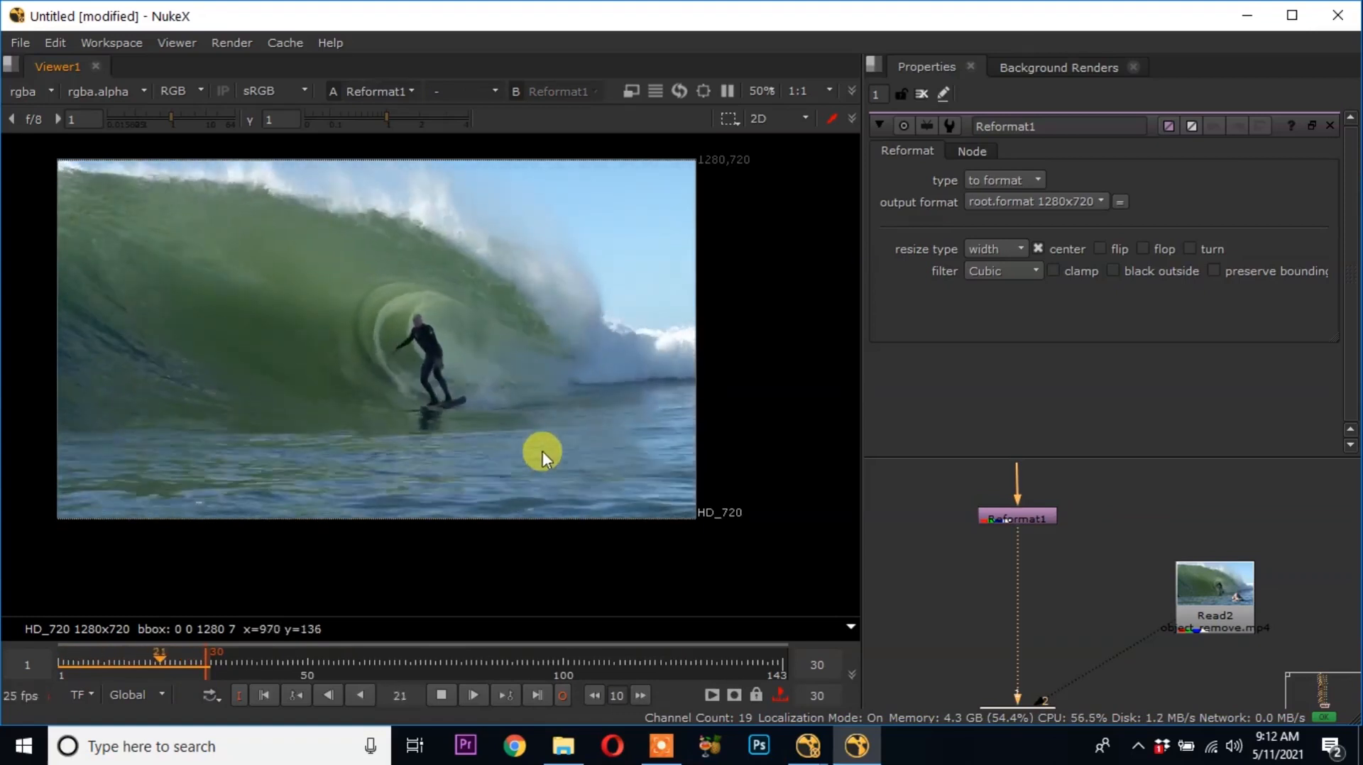
Examine the full node tree of stacked merges while the cleaned result plays, and stop the playback
{"action": "scroll", "coordinate": [558, 442], "scroll_direction": "up", "scroll_amount": 1}
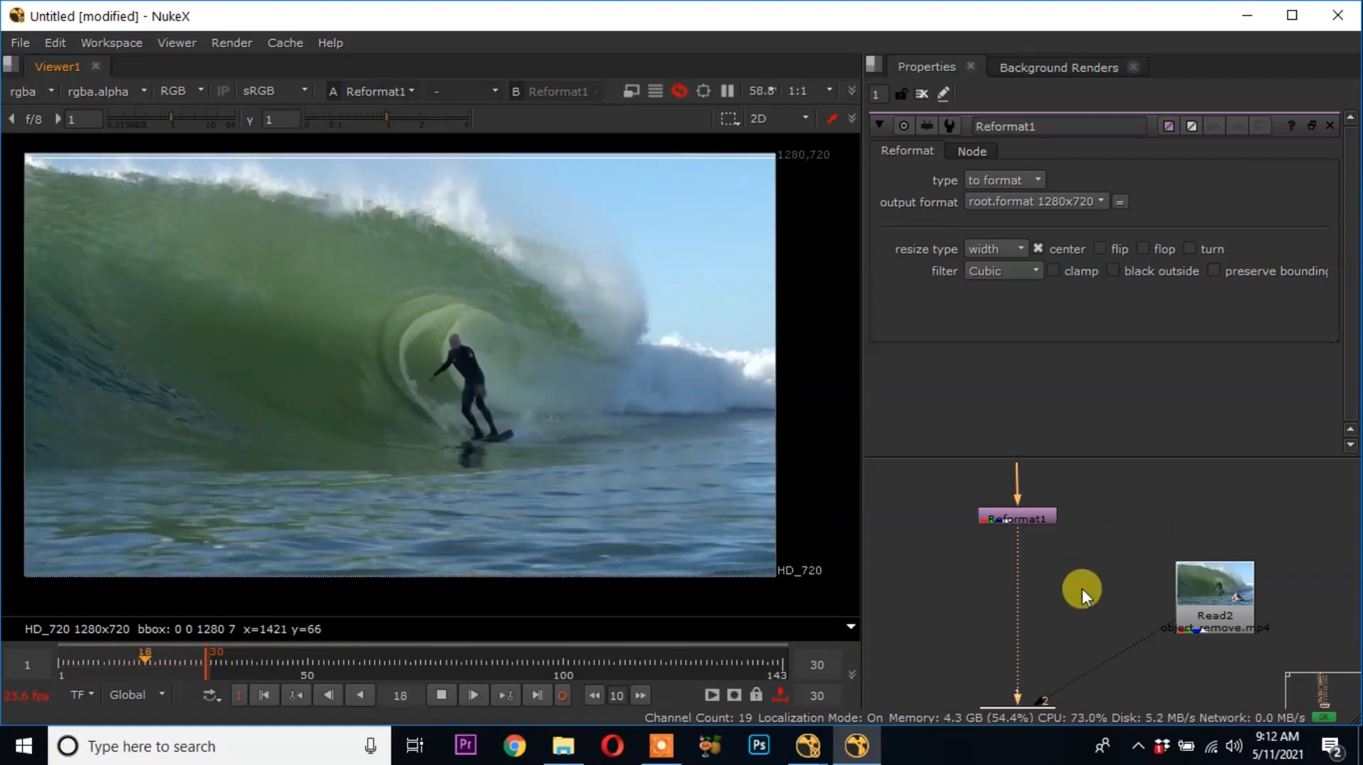
{"action": "scroll", "coordinate": [1080, 568], "scroll_direction": "down", "scroll_amount": 5}
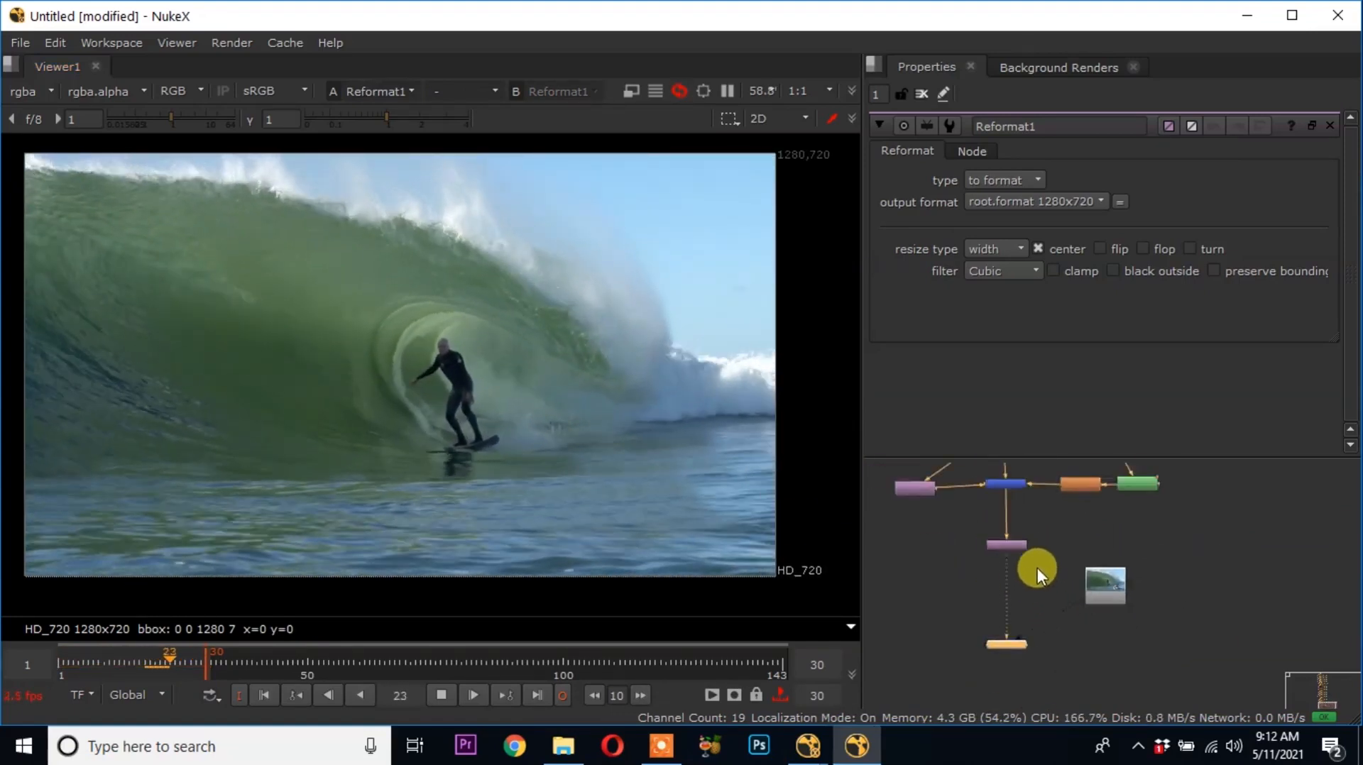
{"action": "scroll", "coordinate": [1033, 561], "scroll_direction": "down", "scroll_amount": 5}
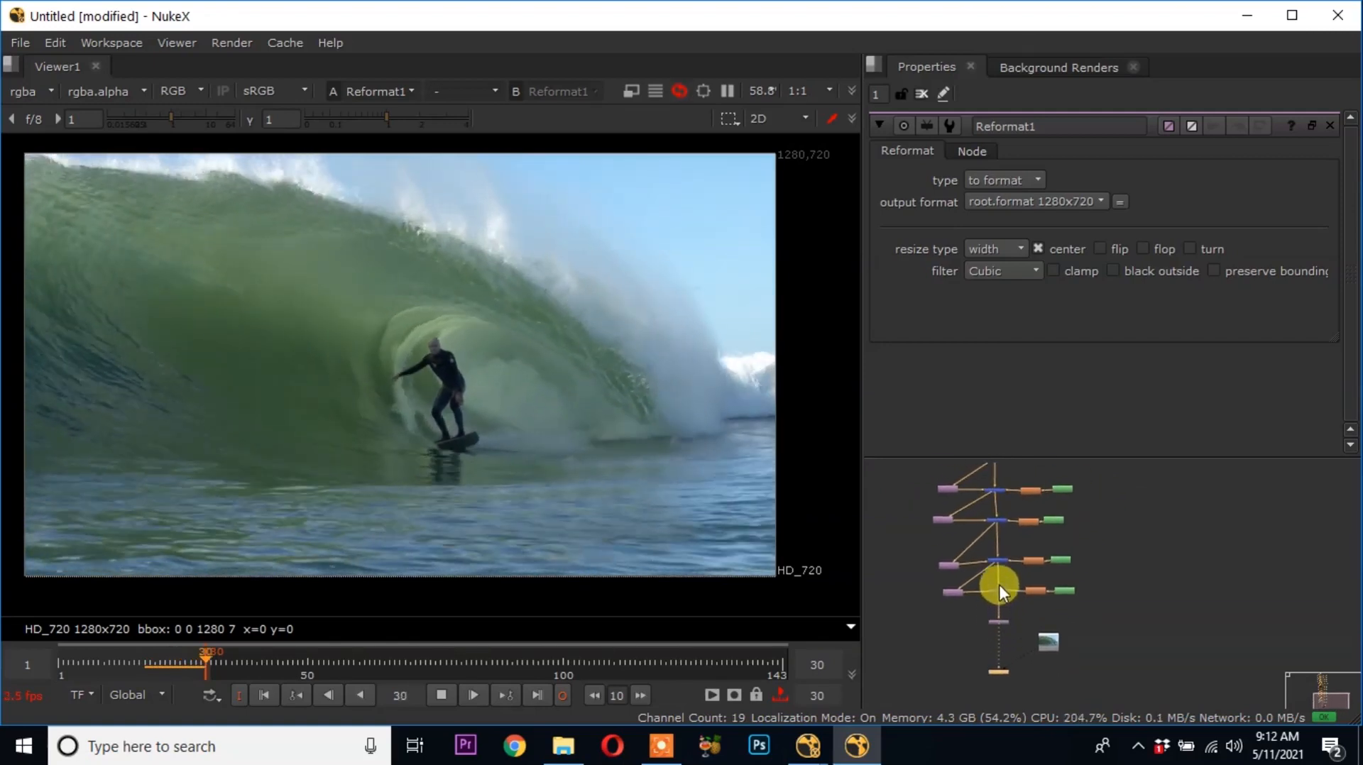
{"action": "scroll", "coordinate": [999, 585], "scroll_direction": "down", "scroll_amount": 6}
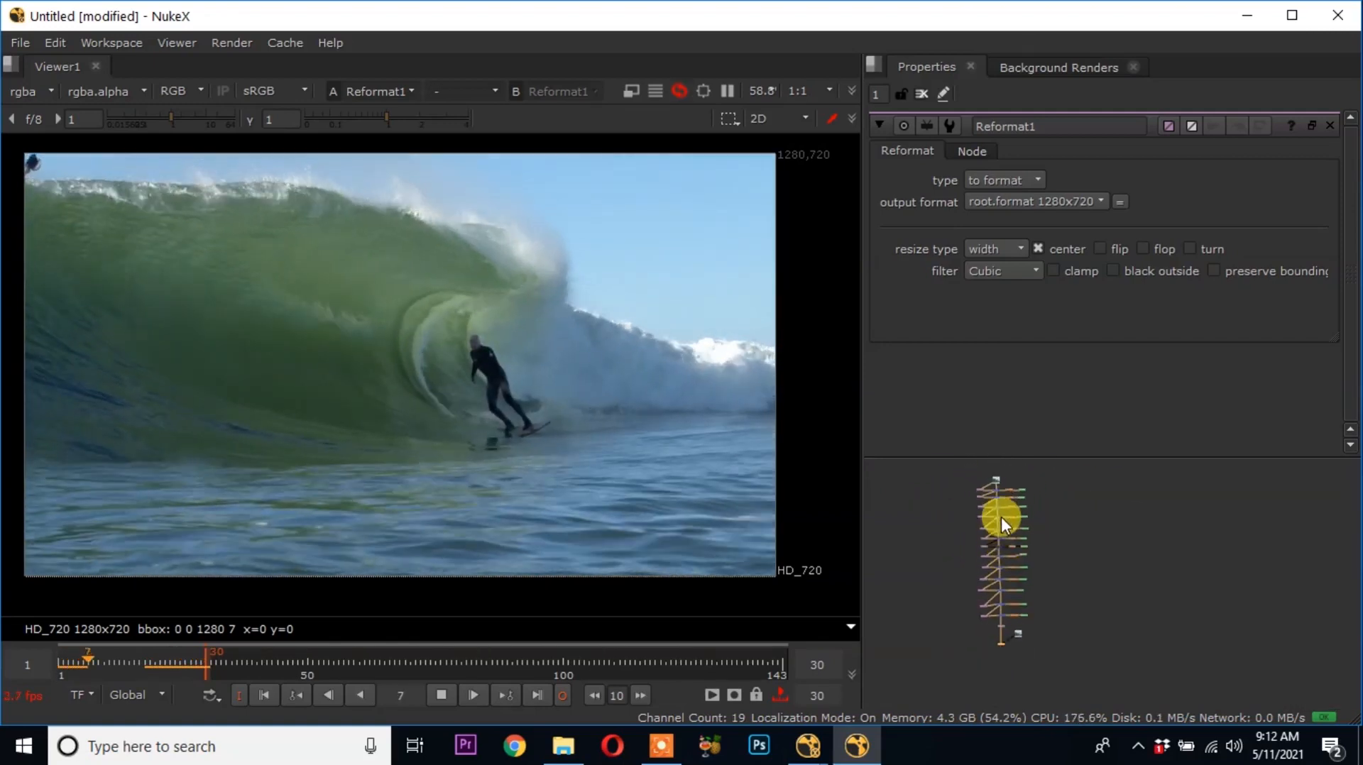
{"action": "scroll", "coordinate": [1003, 497], "scroll_direction": "up", "scroll_amount": 8}
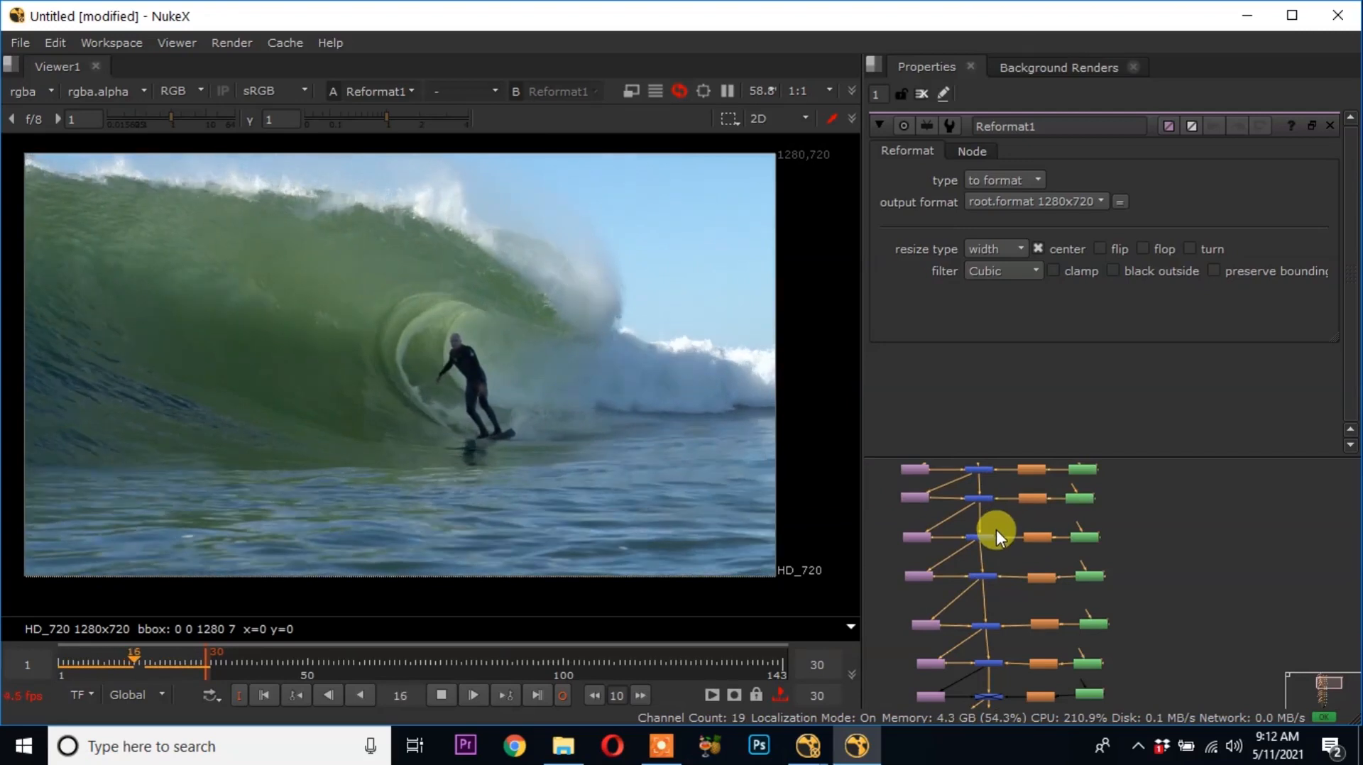
{"action": "scroll", "coordinate": [1035, 604], "scroll_direction": "down", "scroll_amount": 6}
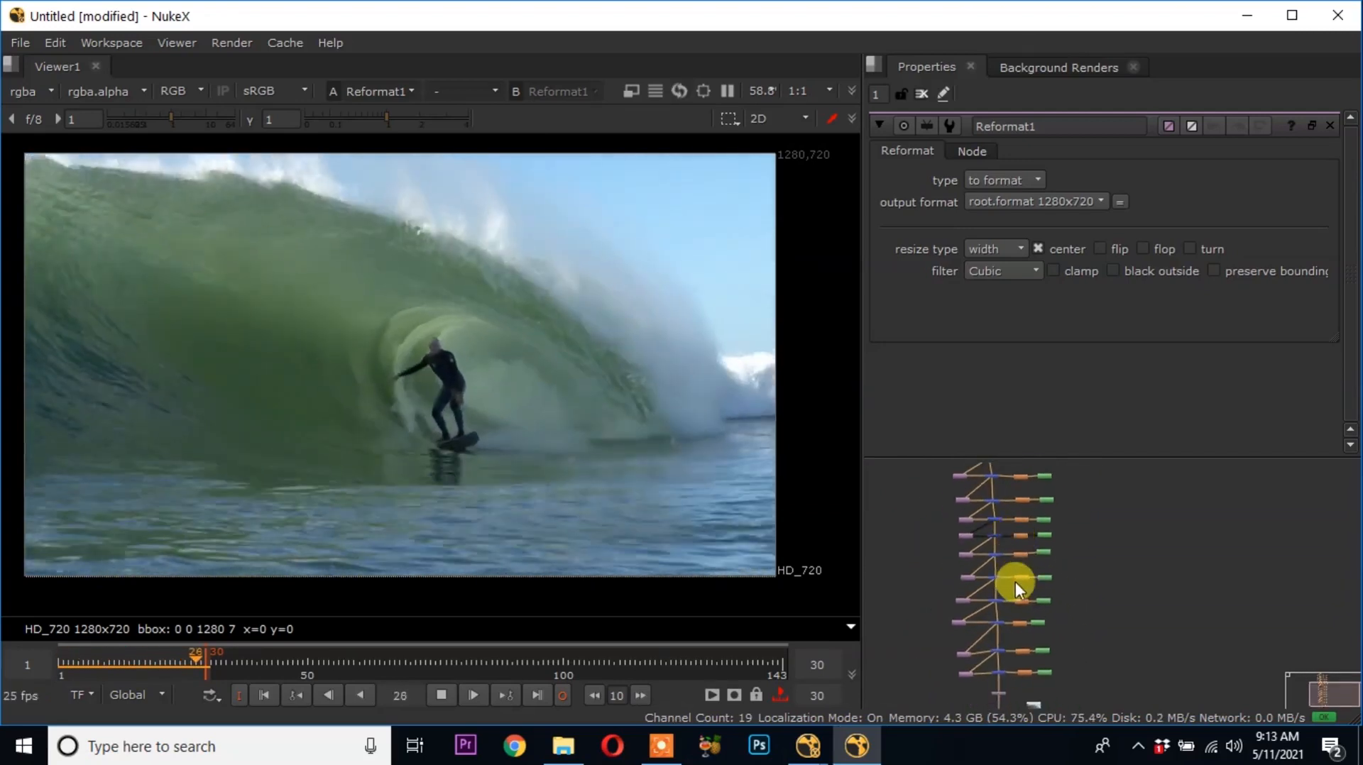
{"action": "scroll", "coordinate": [1002, 647], "scroll_direction": "up", "scroll_amount": 3}
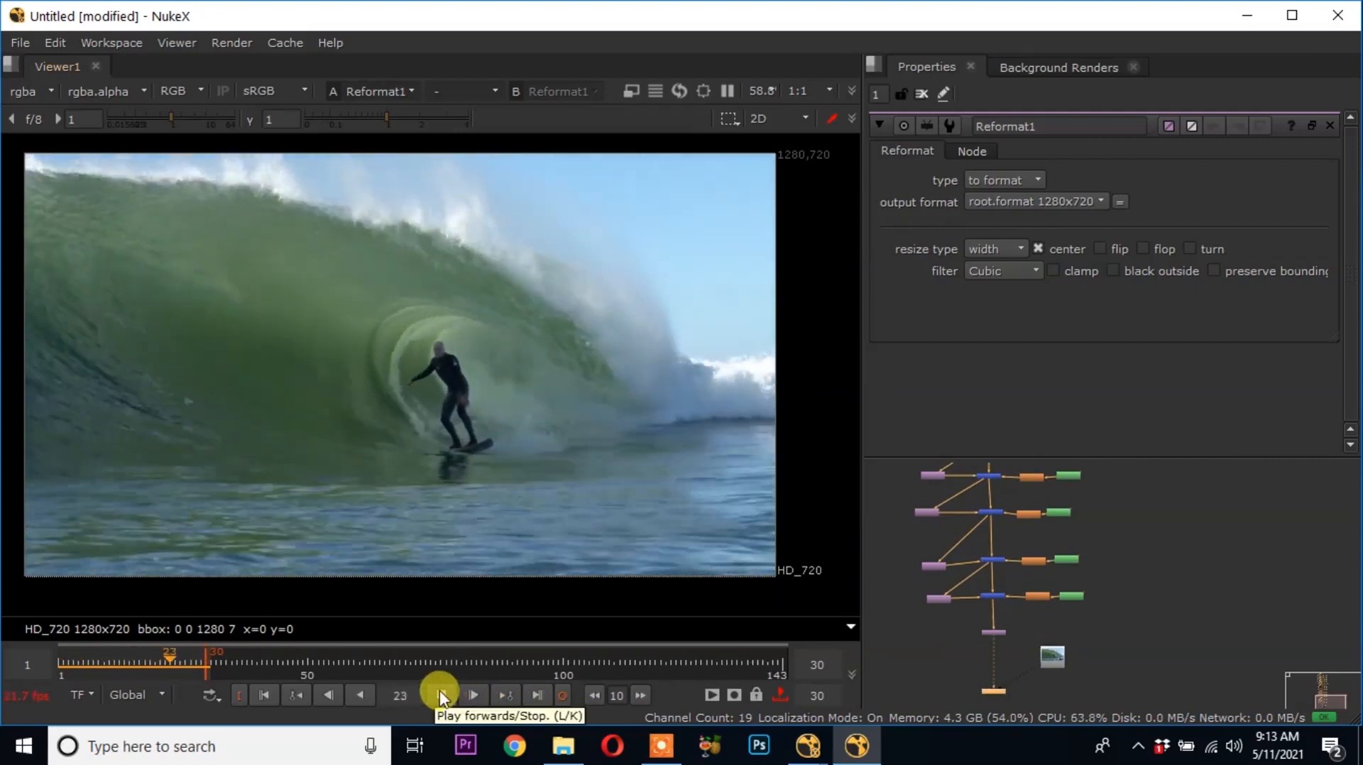
{"action": "left_click", "coordinate": [441, 695]}
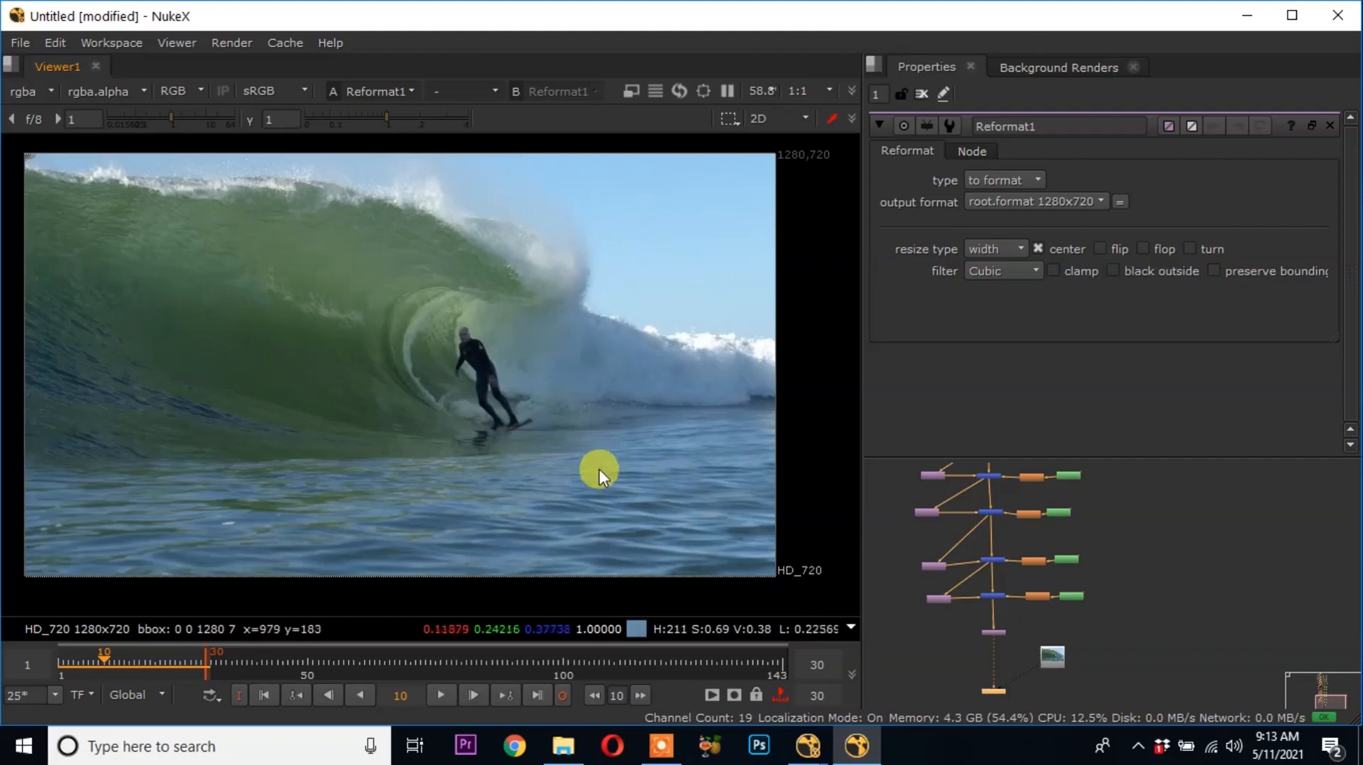
Inspect the cleaned water around the surfer at frame 10, up close and across the whole frame
{"action": "scroll", "coordinate": [603, 468], "scroll_direction": "up", "scroll_amount": 5}
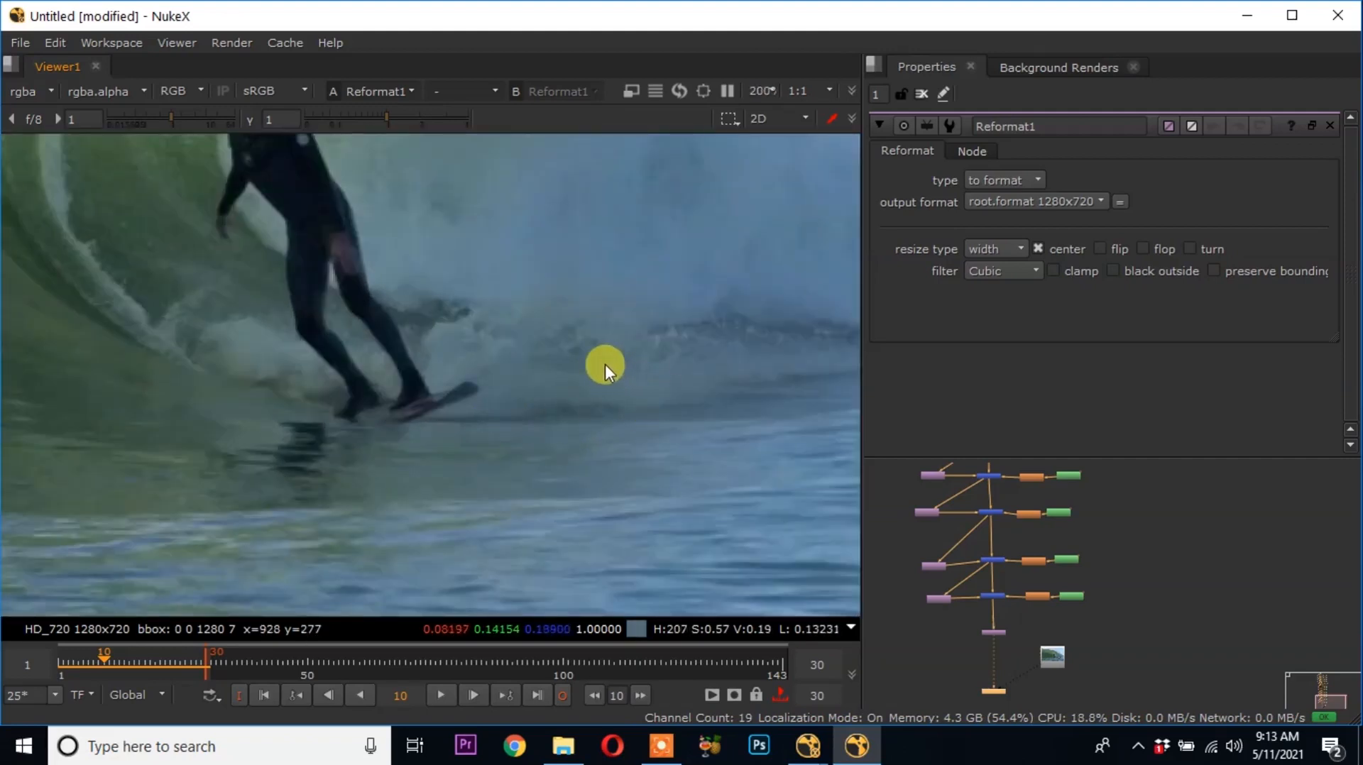
{"action": "scroll", "coordinate": [606, 391], "scroll_direction": "down", "scroll_amount": 3}
{"action": "scroll", "coordinate": [510, 440], "scroll_direction": "down", "scroll_amount": 1}
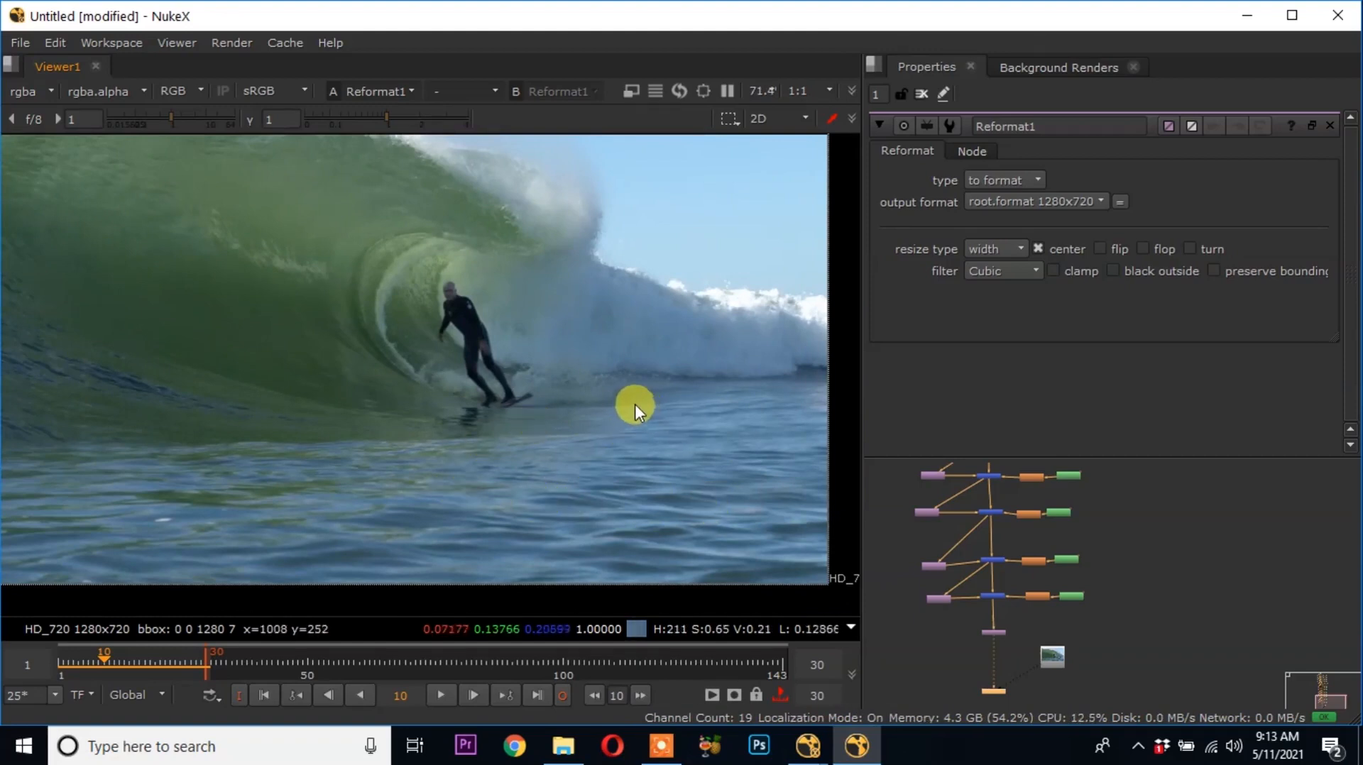
{"action": "scroll", "coordinate": [642, 416], "scroll_direction": "down", "scroll_amount": 2}
{"action": "scroll", "coordinate": [589, 454], "scroll_direction": "up", "scroll_amount": 1}
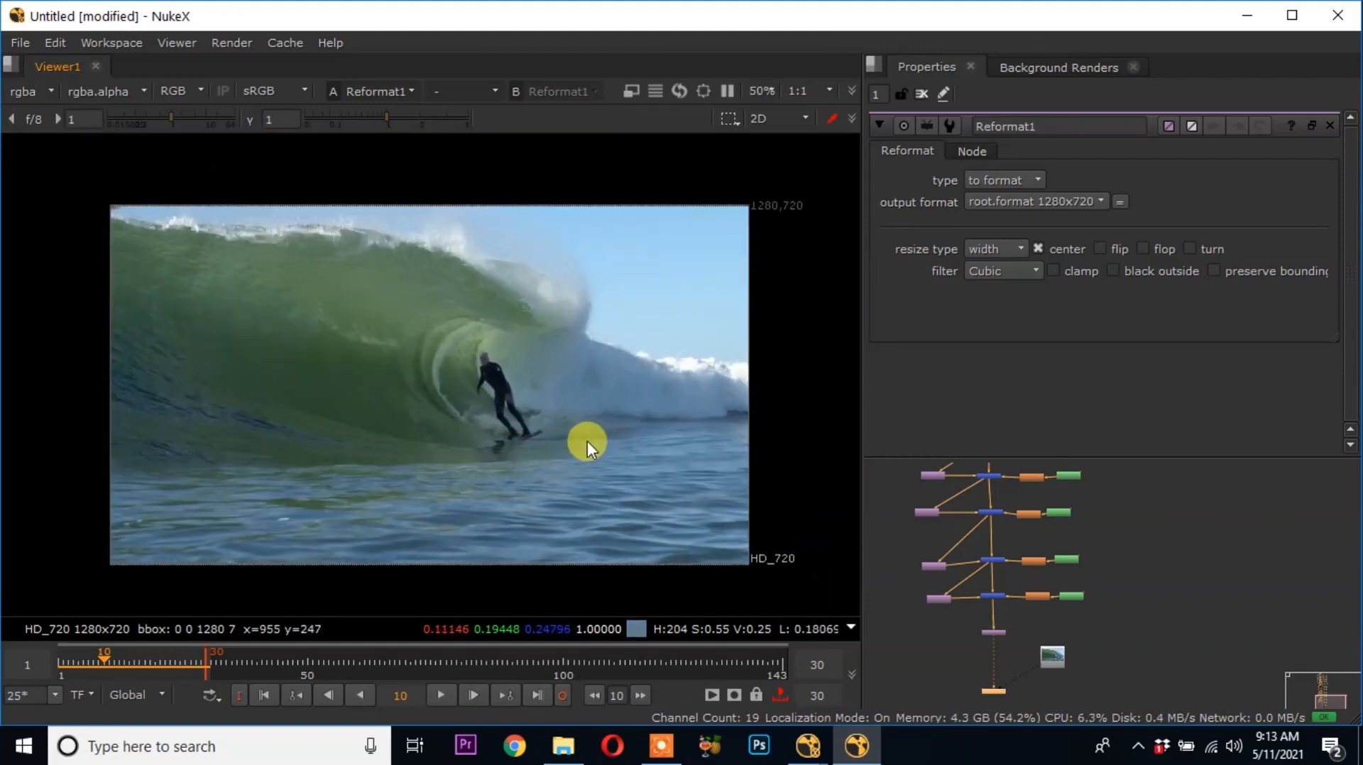